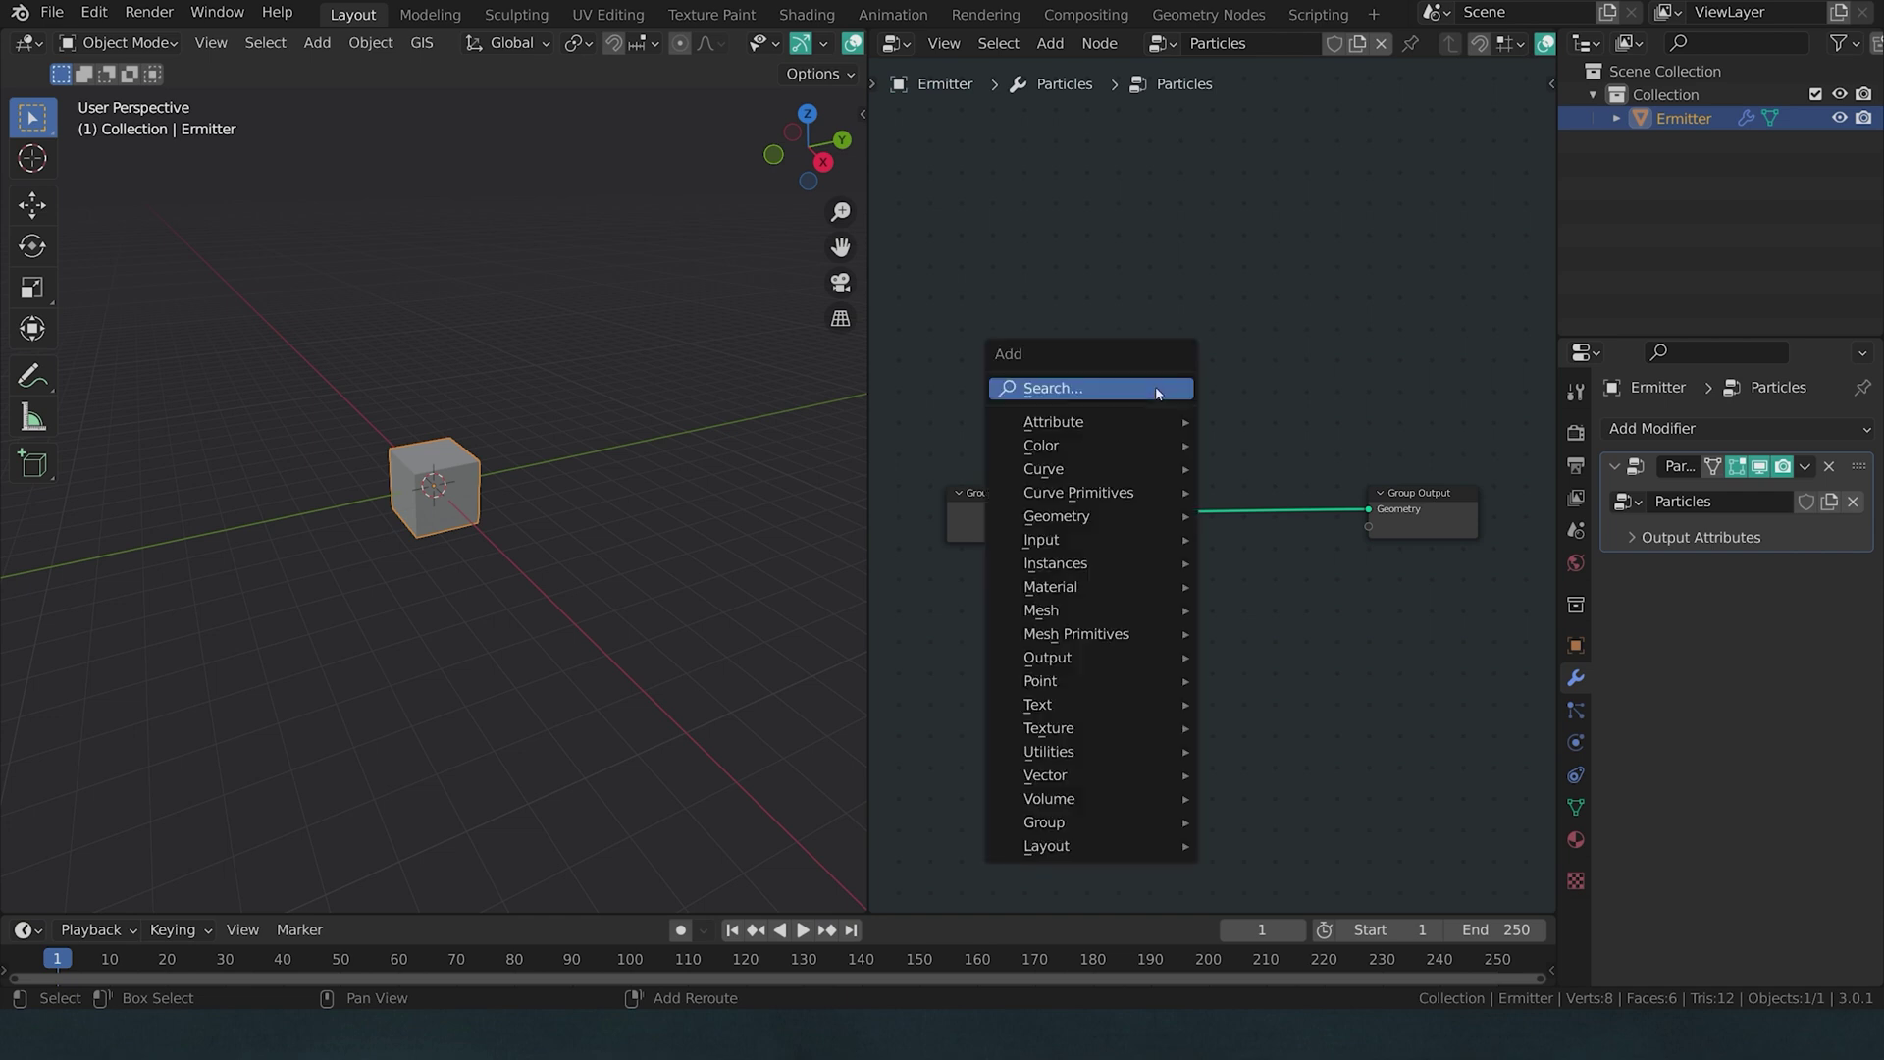
- Insert a Distribute Points on Faces node between the Group Input and Group Output nodes
mouse_move(1094, 682)
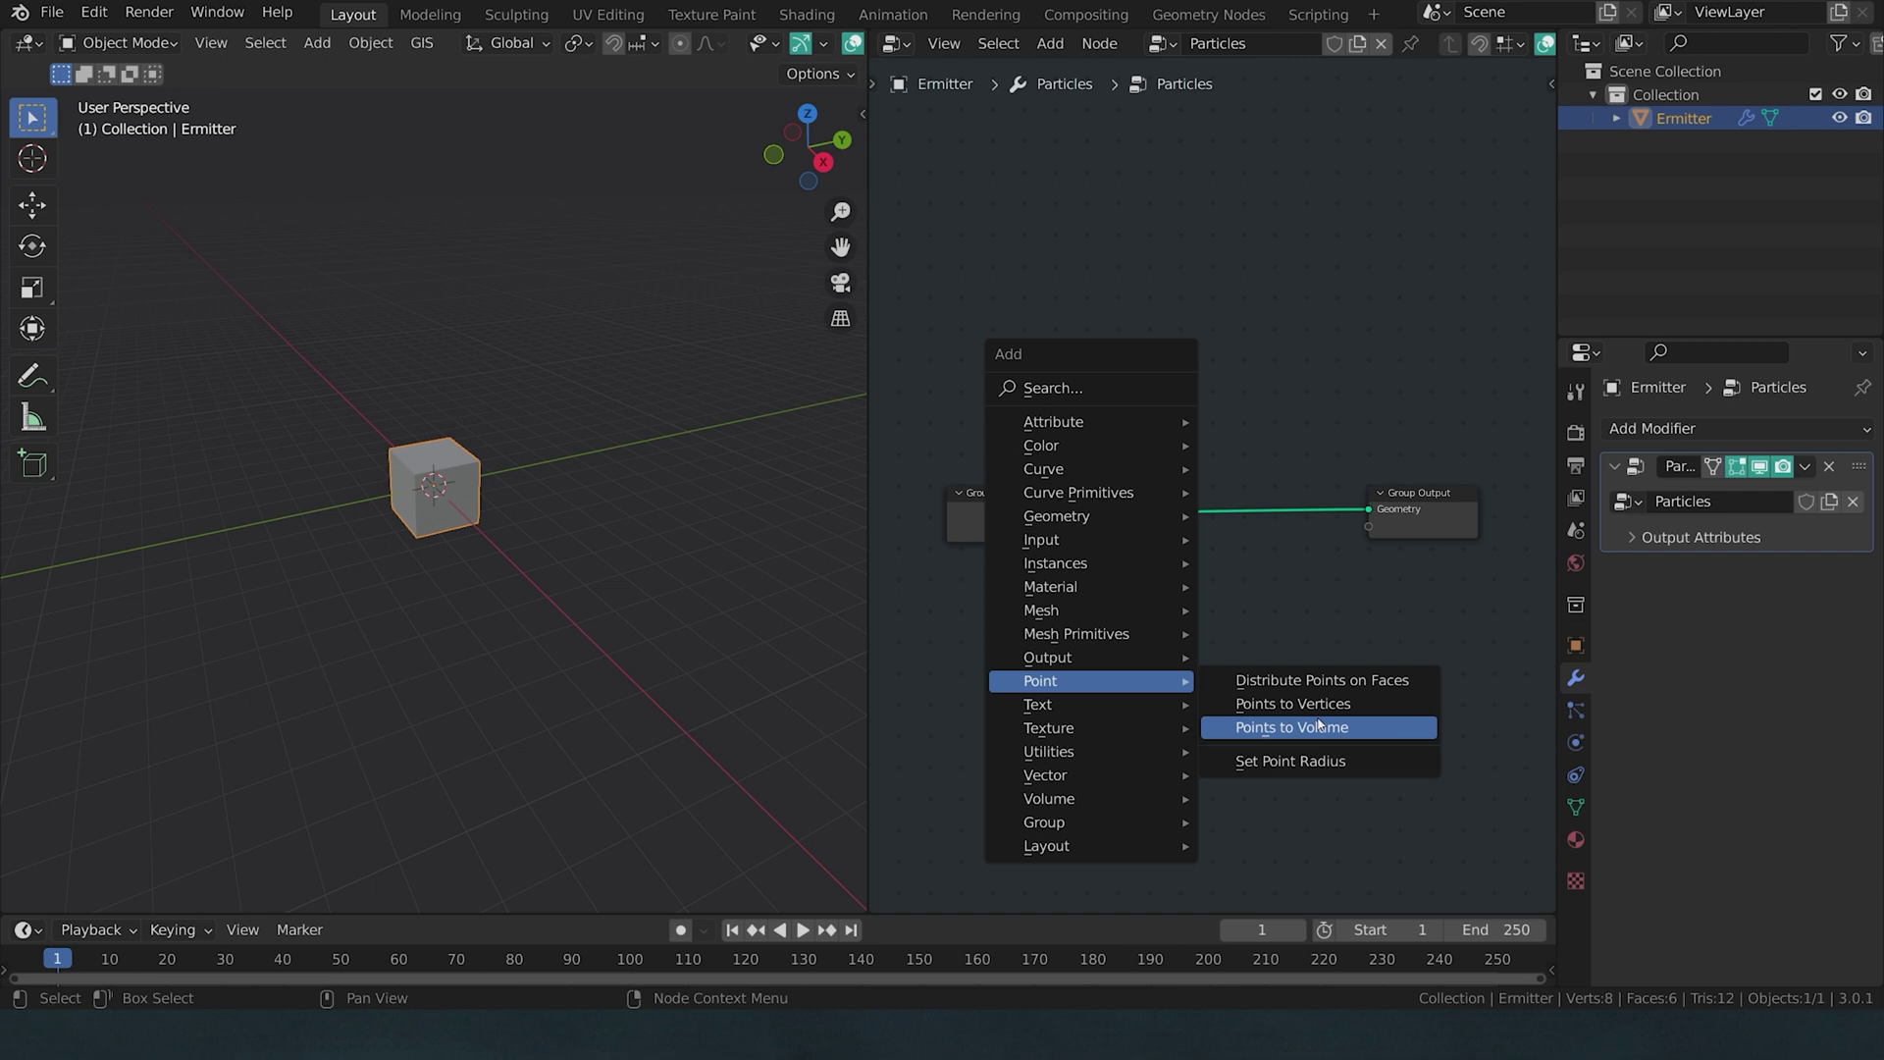
click(1375, 691)
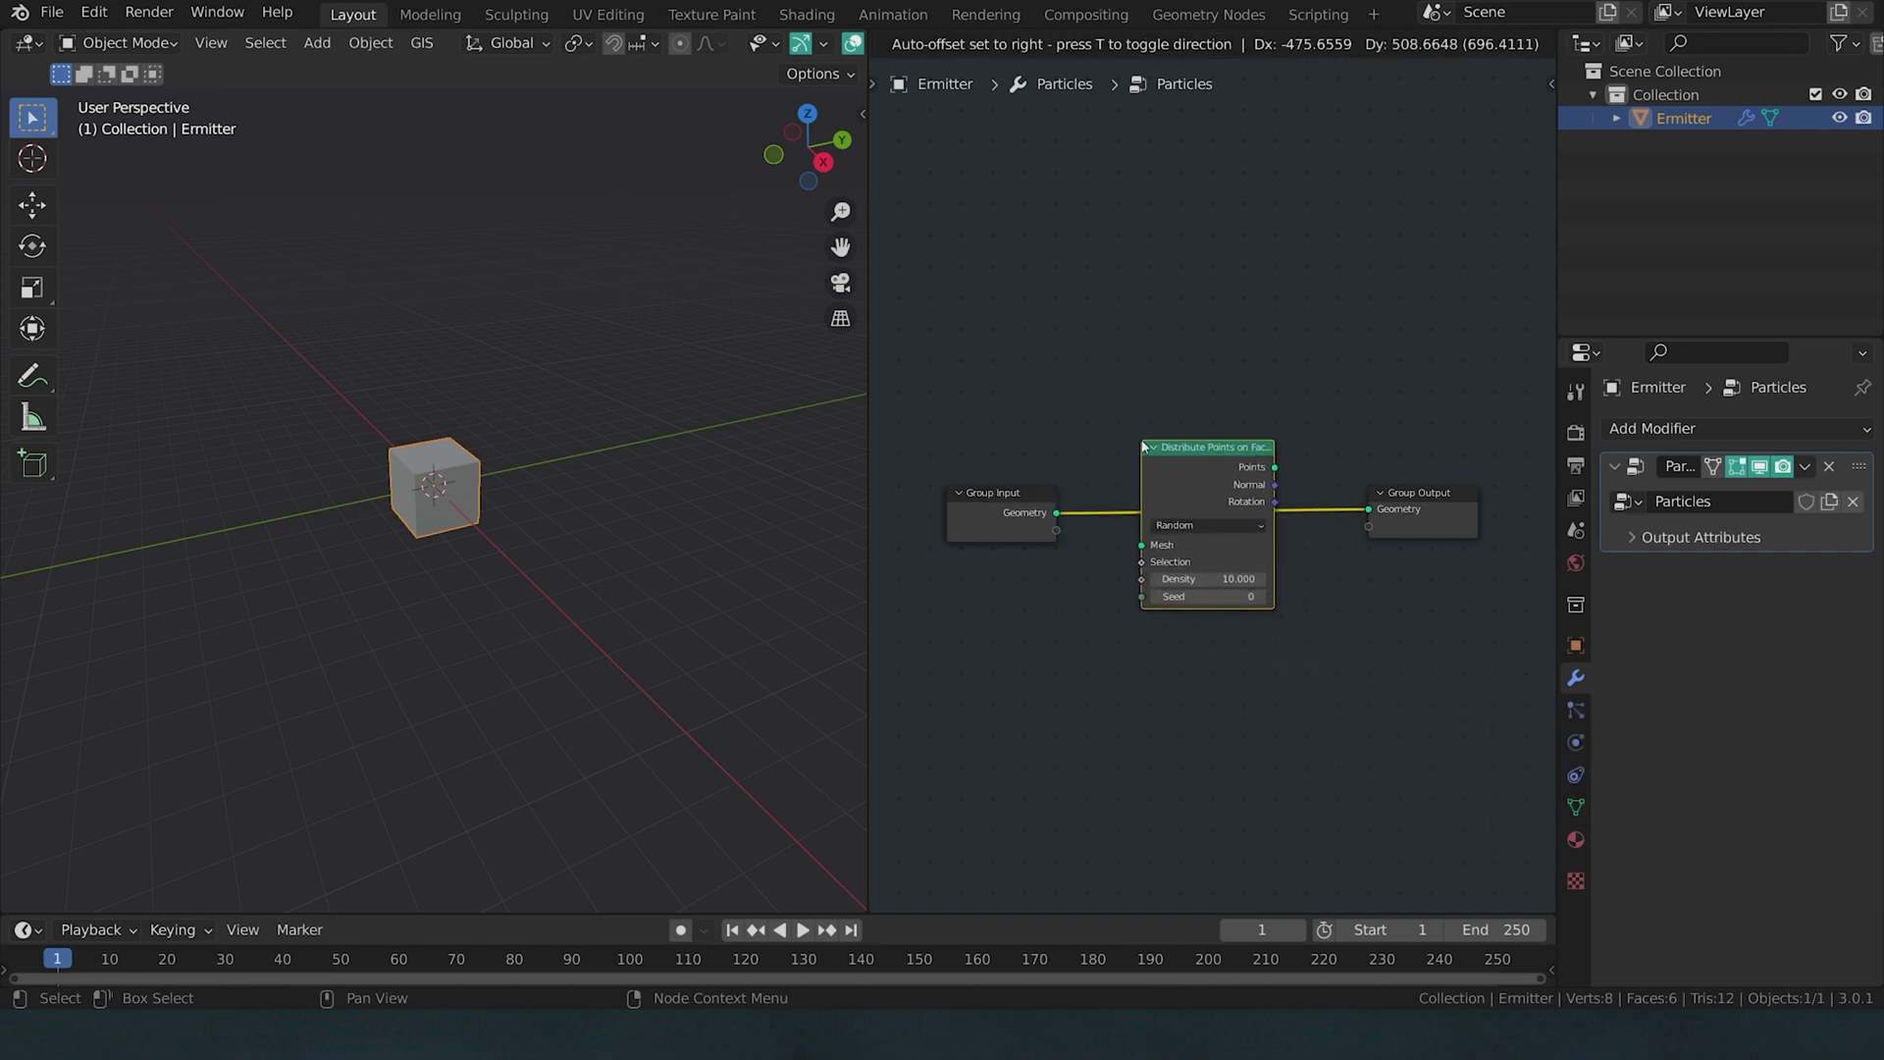
click(1207, 520)
scroll(458, 483, up, 5)
middle_drag(458, 483, 450, 551)
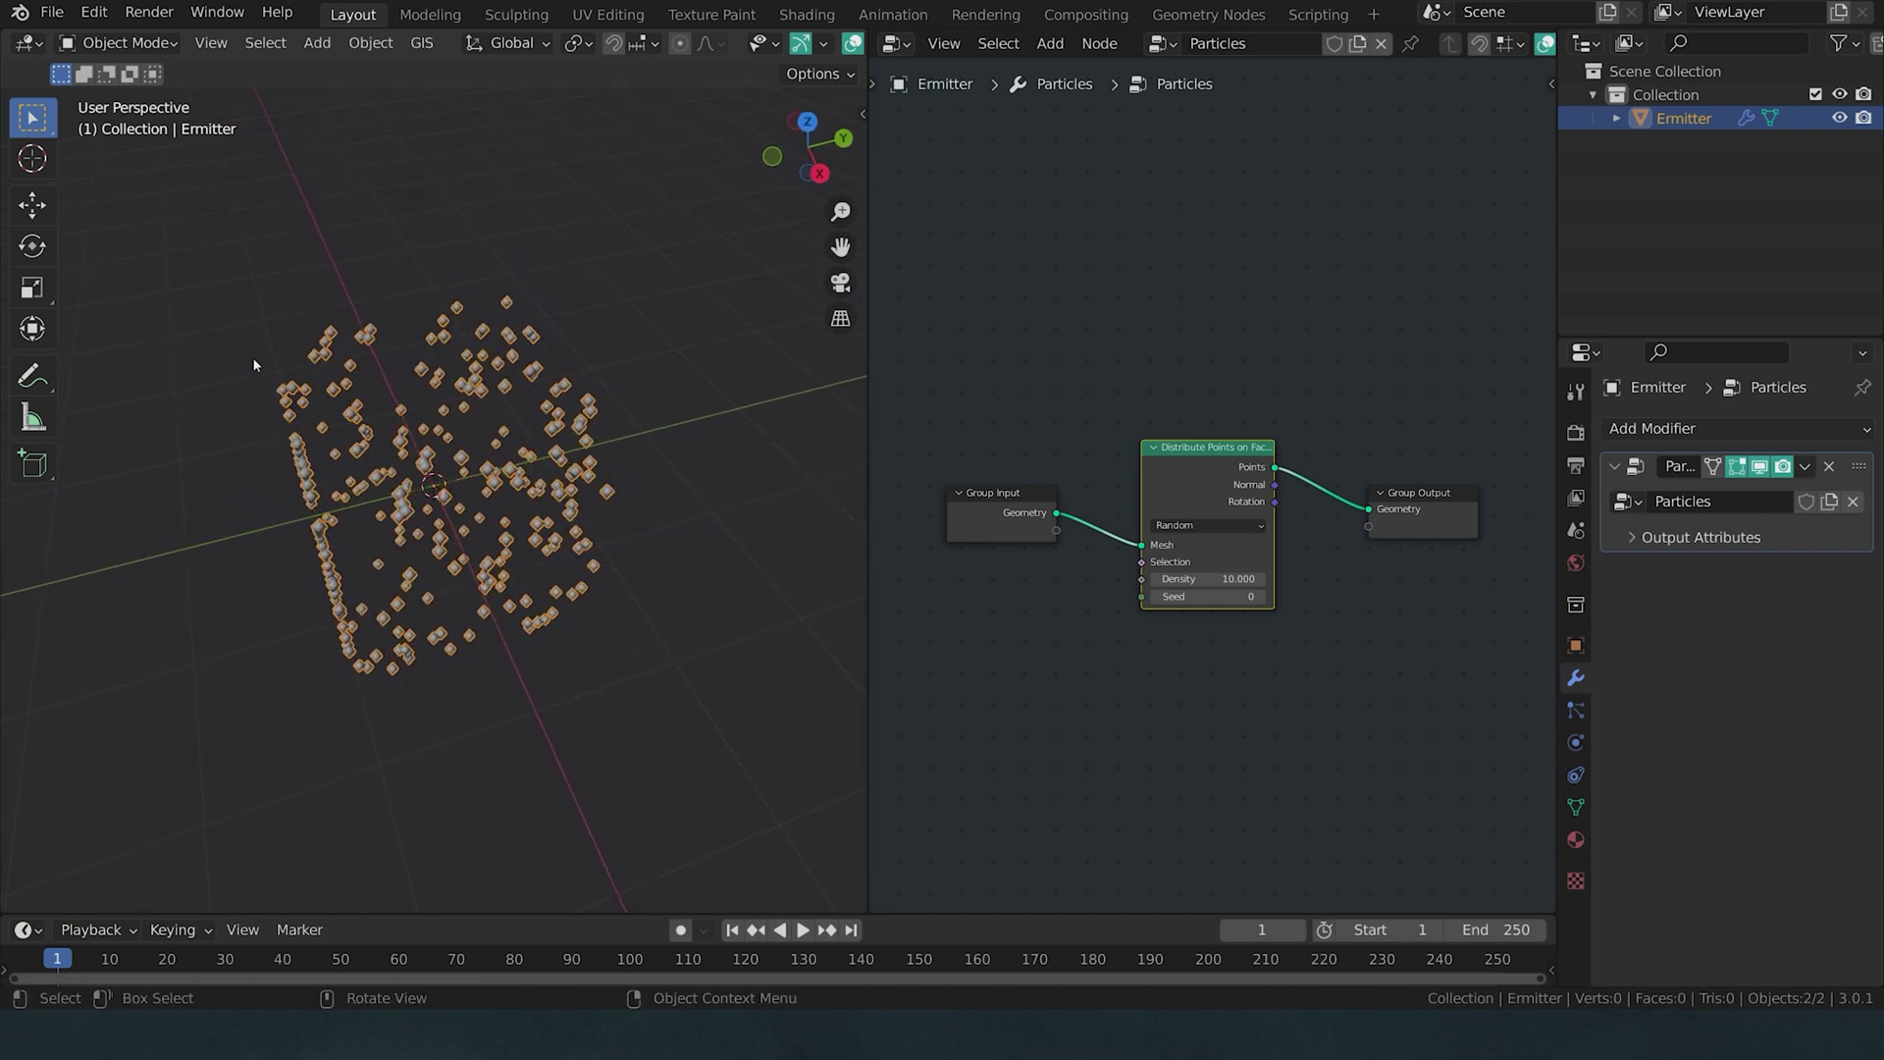
middle_drag(336, 502, 442, 488)
scroll(491, 487, up, 5)
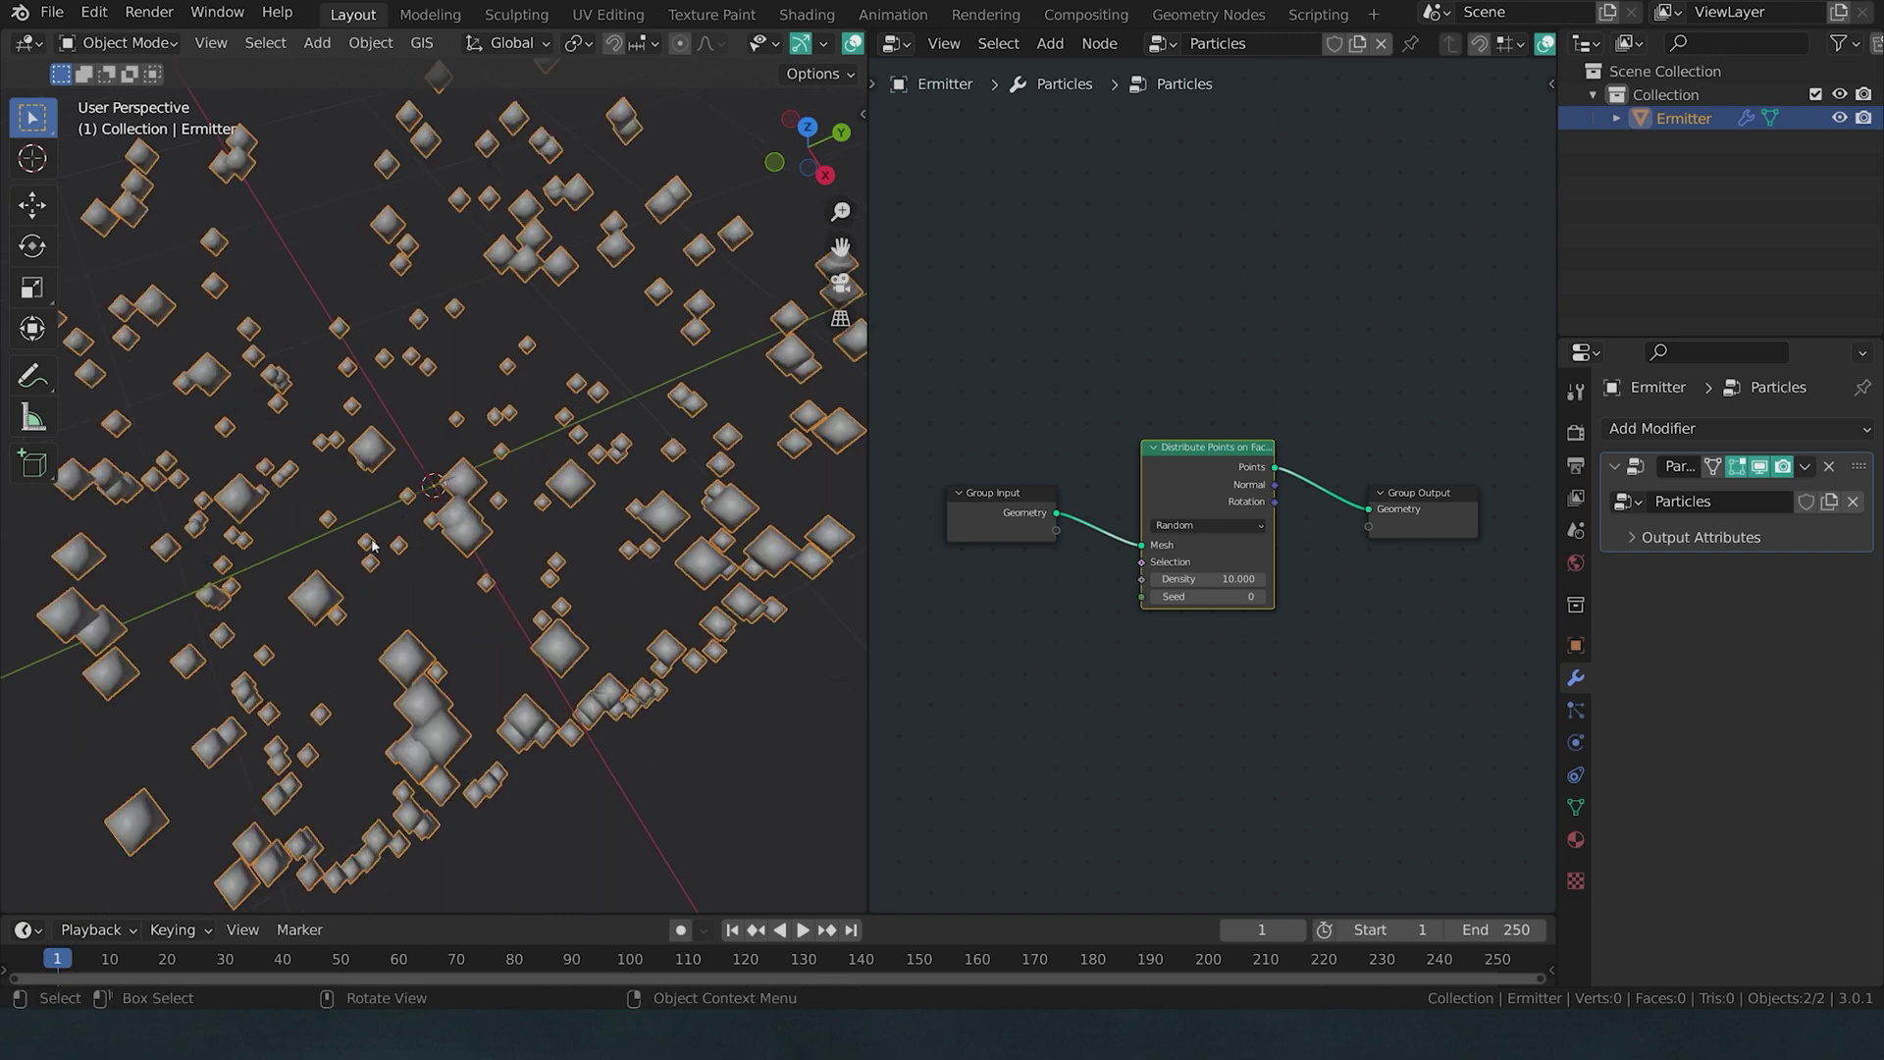
scroll(542, 487, down, 8)
- Insert a Set Position node between Distribute Points on Faces and Group Output
key(shift+a)
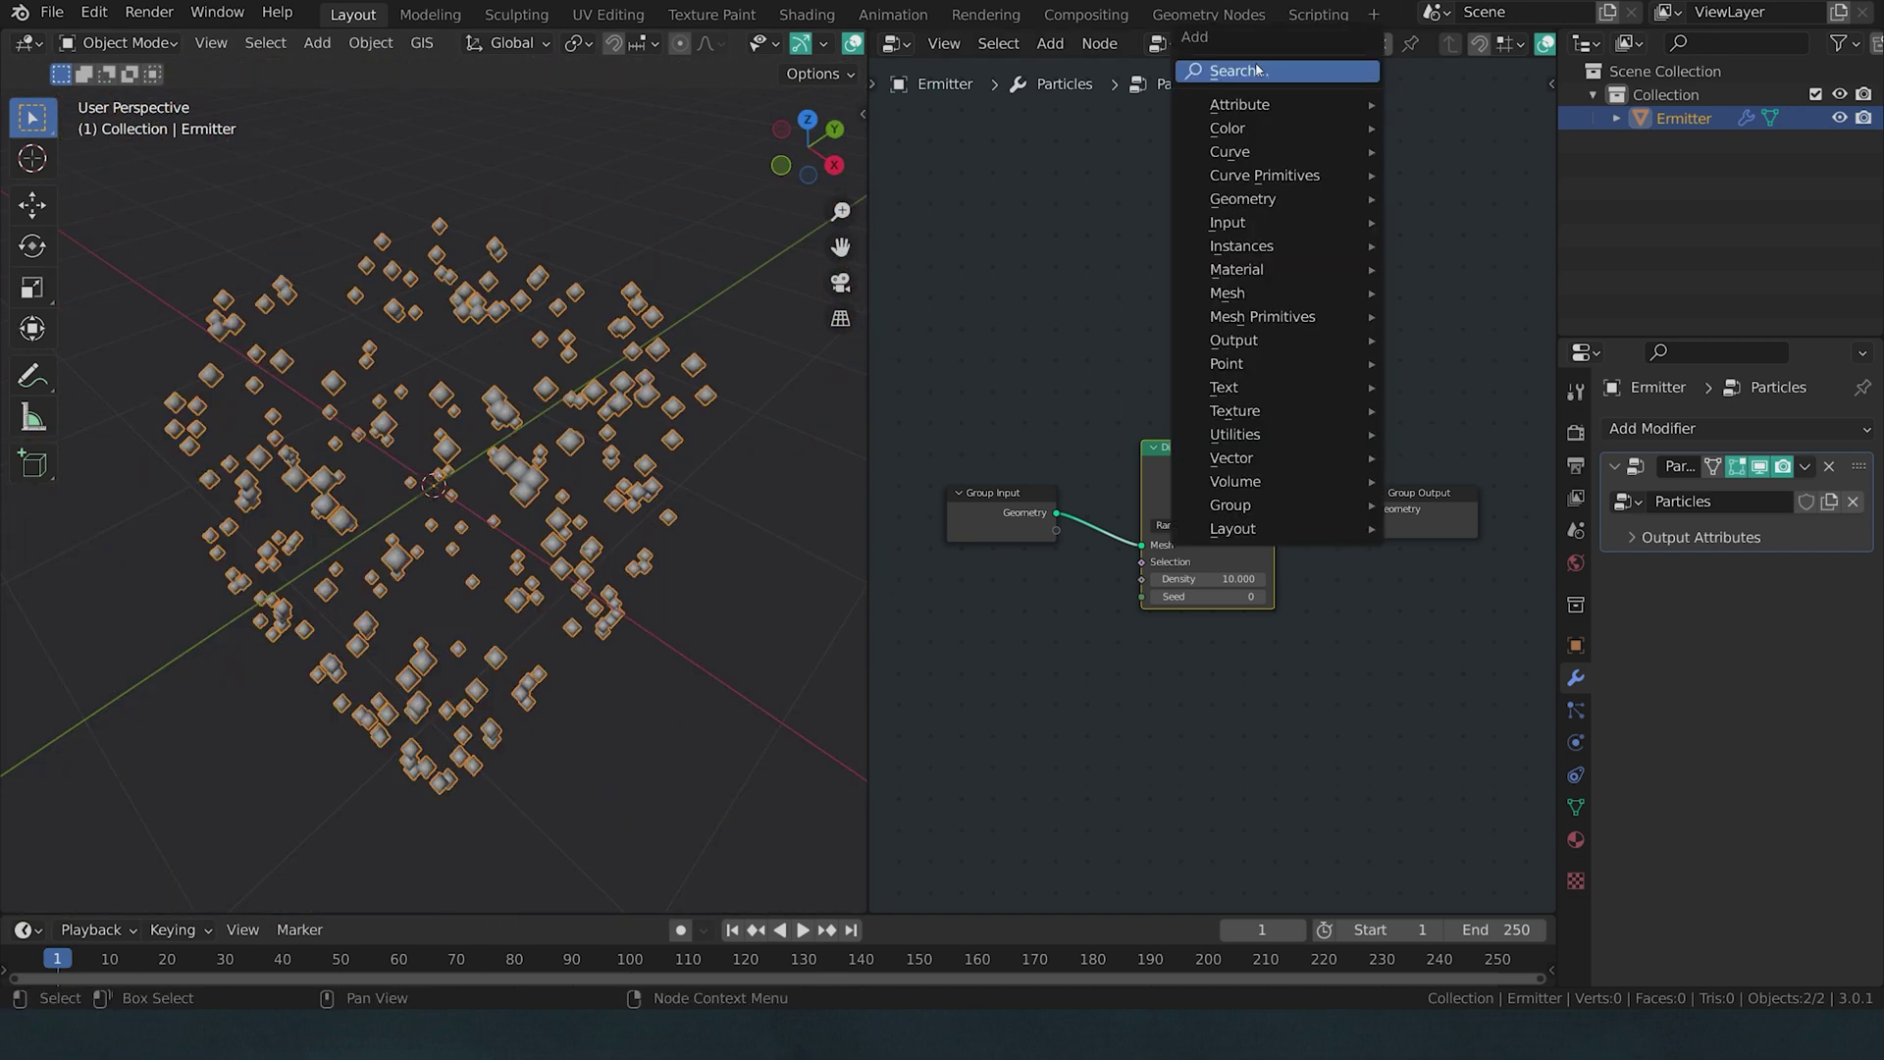
text(se)
click(1306, 154)
click(1287, 387)
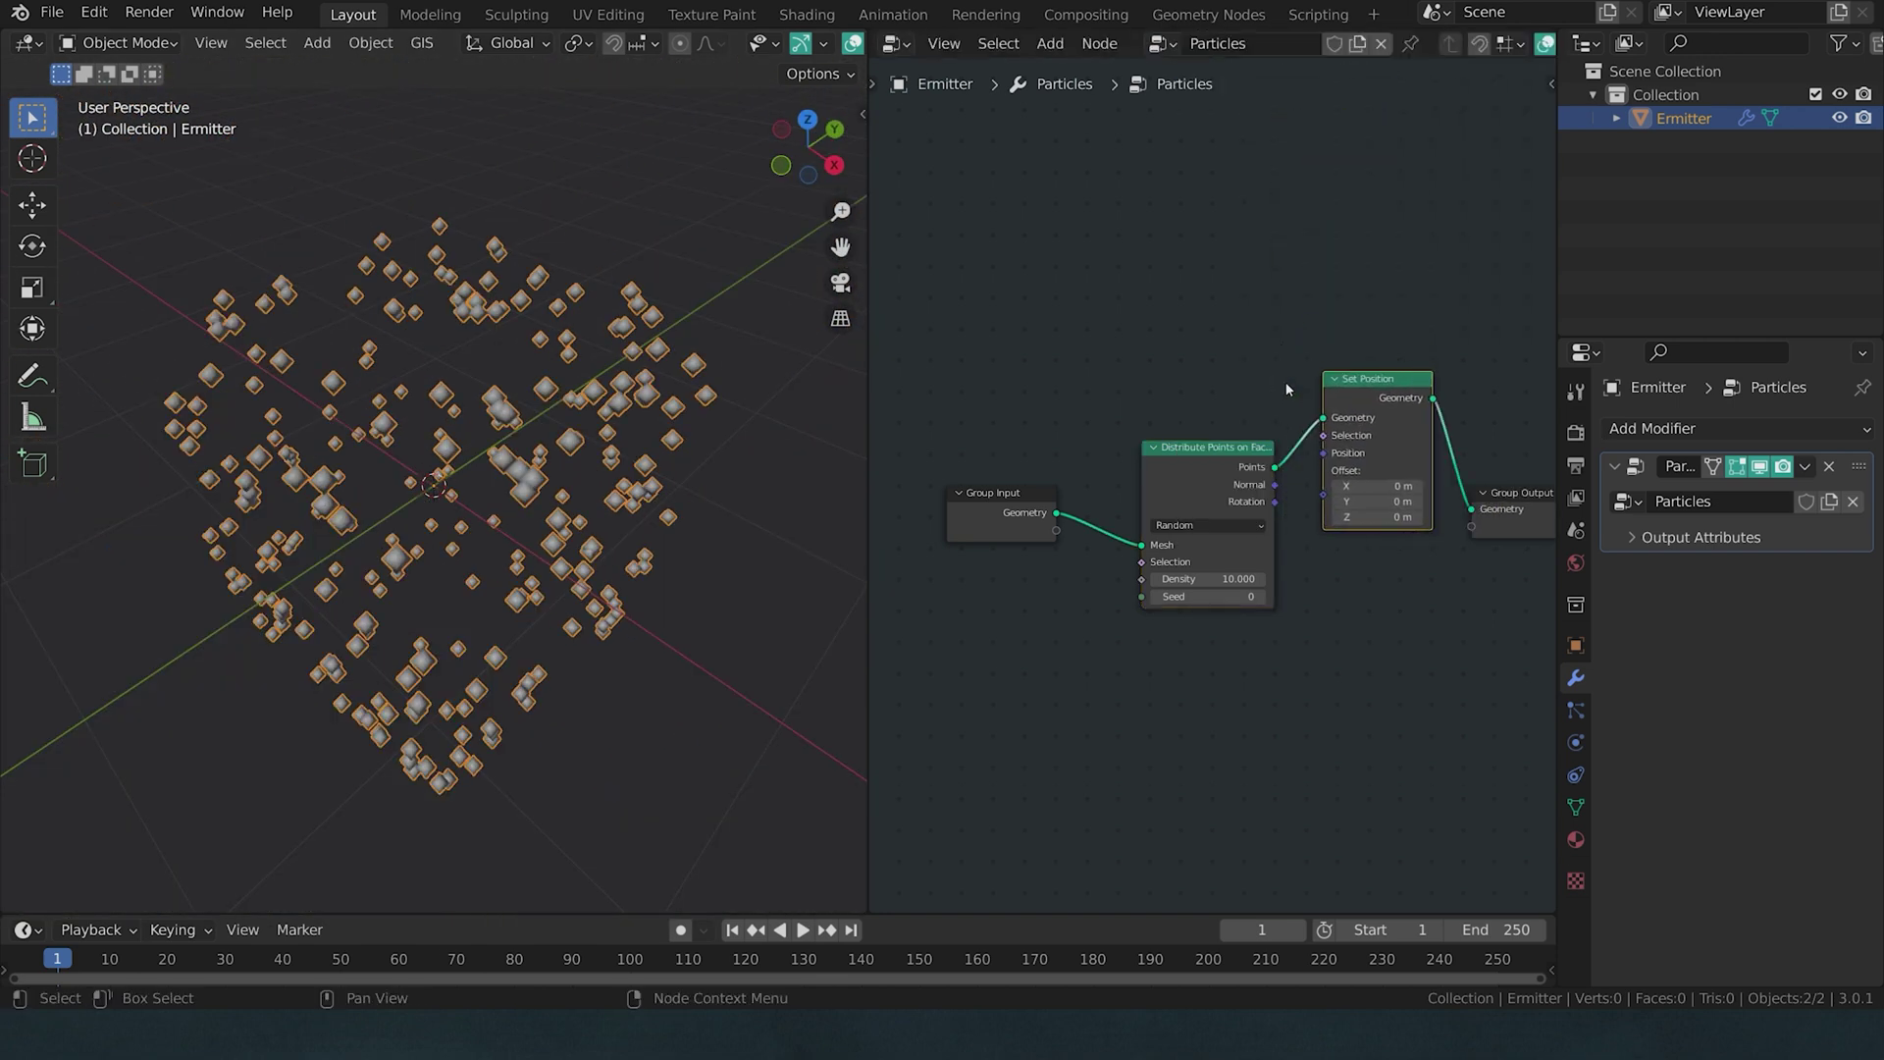
drag(1369, 381, 1369, 423)
- Add a Random Value node of type Vector and connect its Value to the Set Position node's Position
key(shift+a)
text(rando)
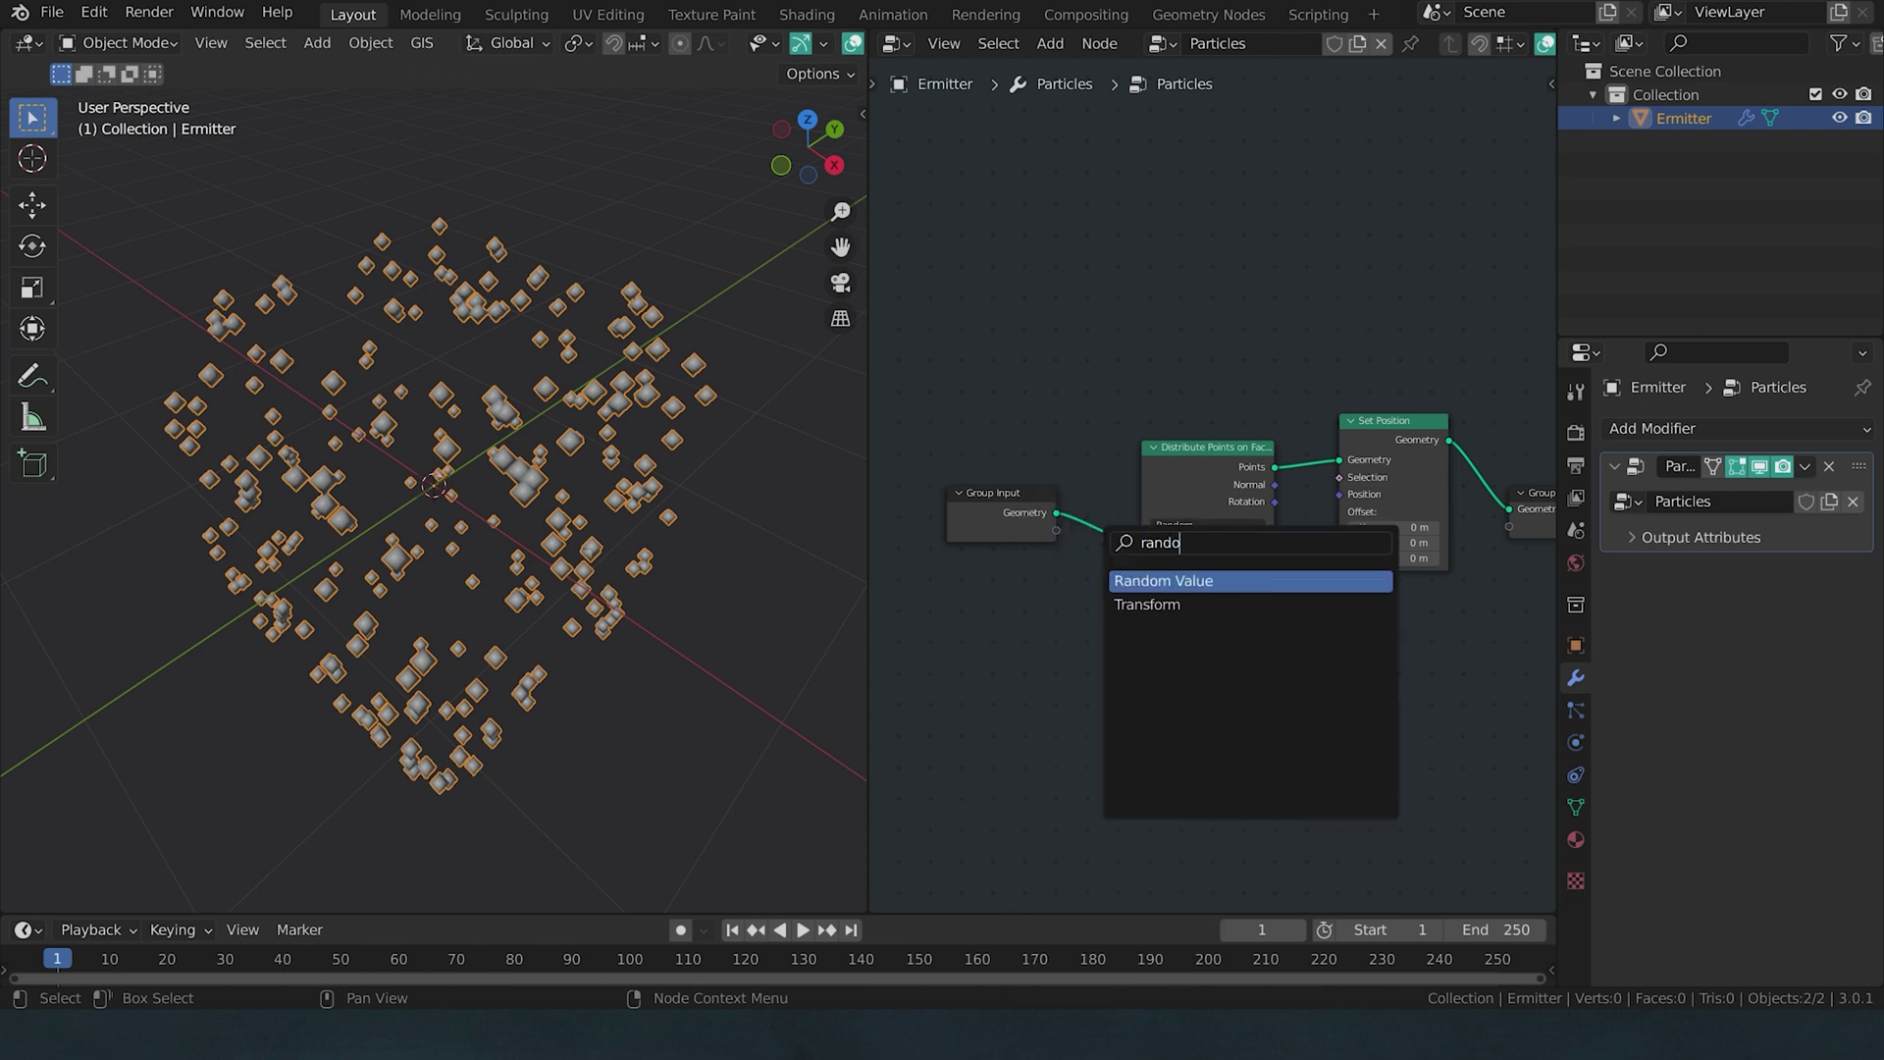
key(Return)
click(1125, 633)
click(1178, 685)
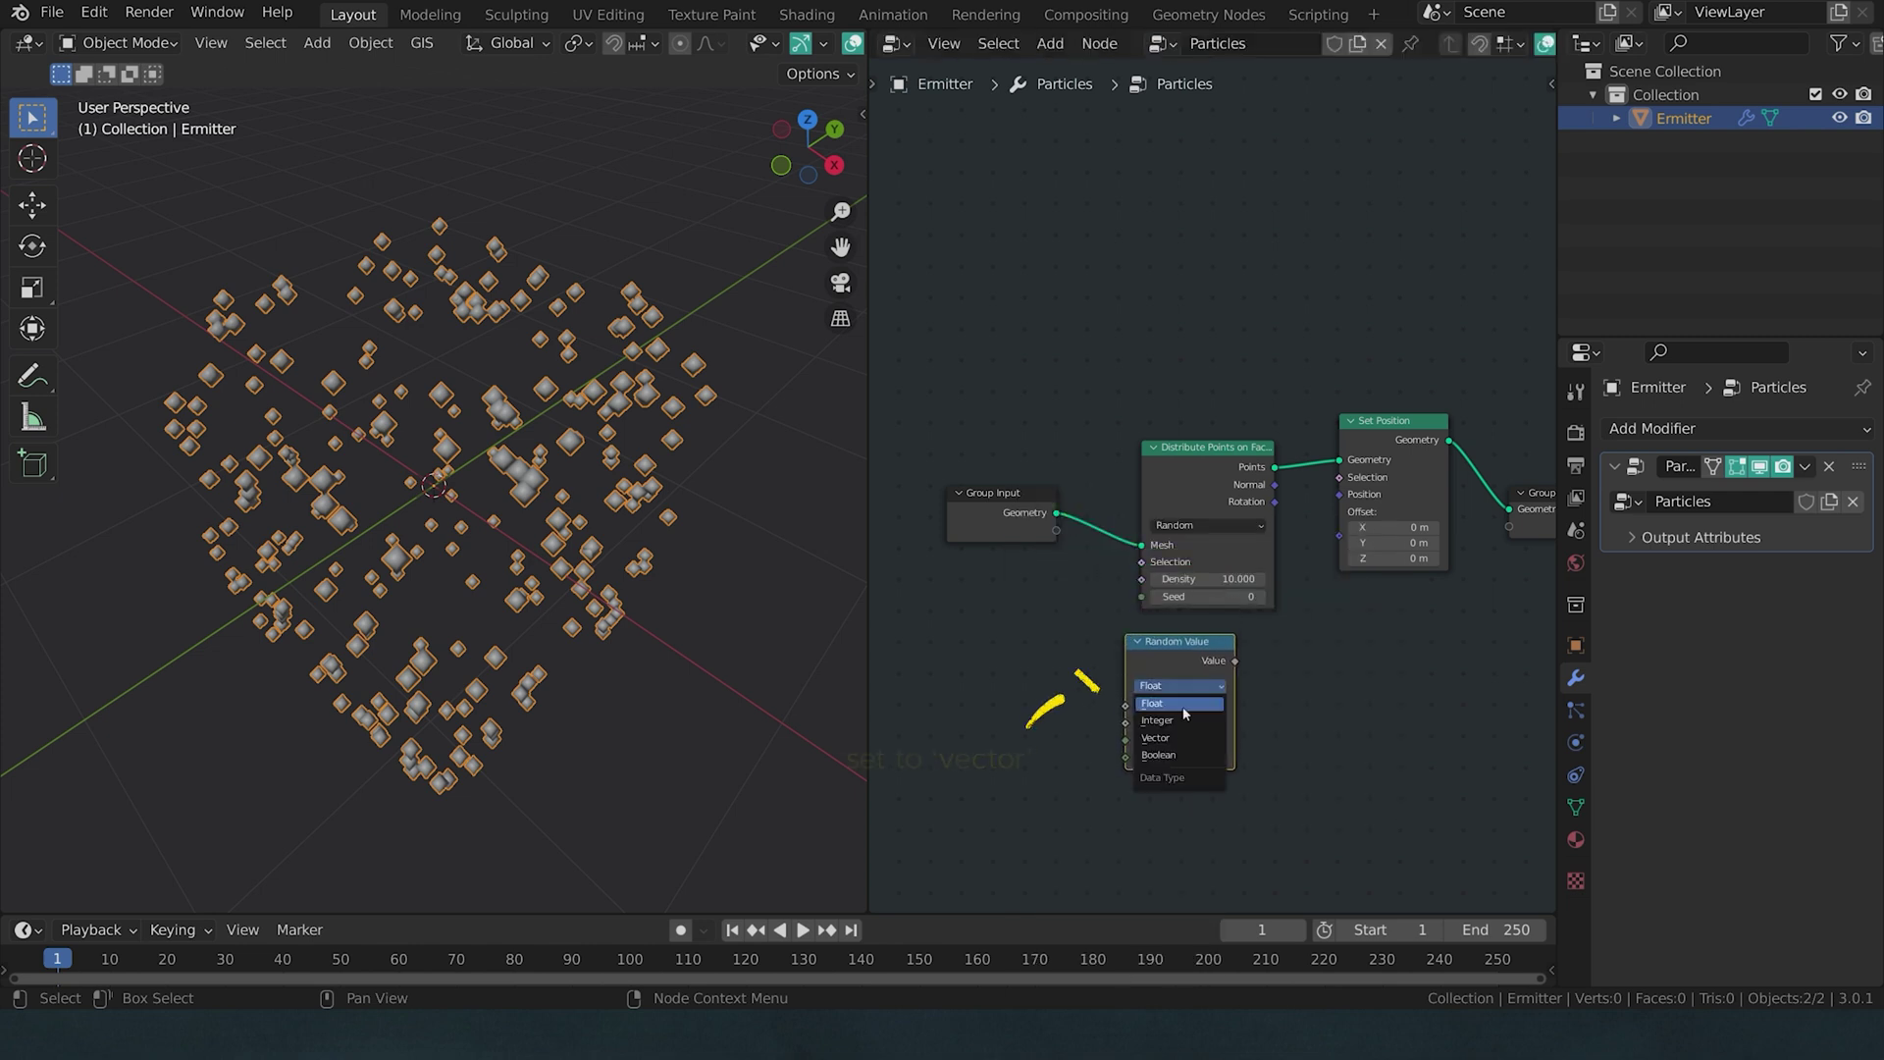
click(1172, 738)
drag(1234, 660, 1341, 494)
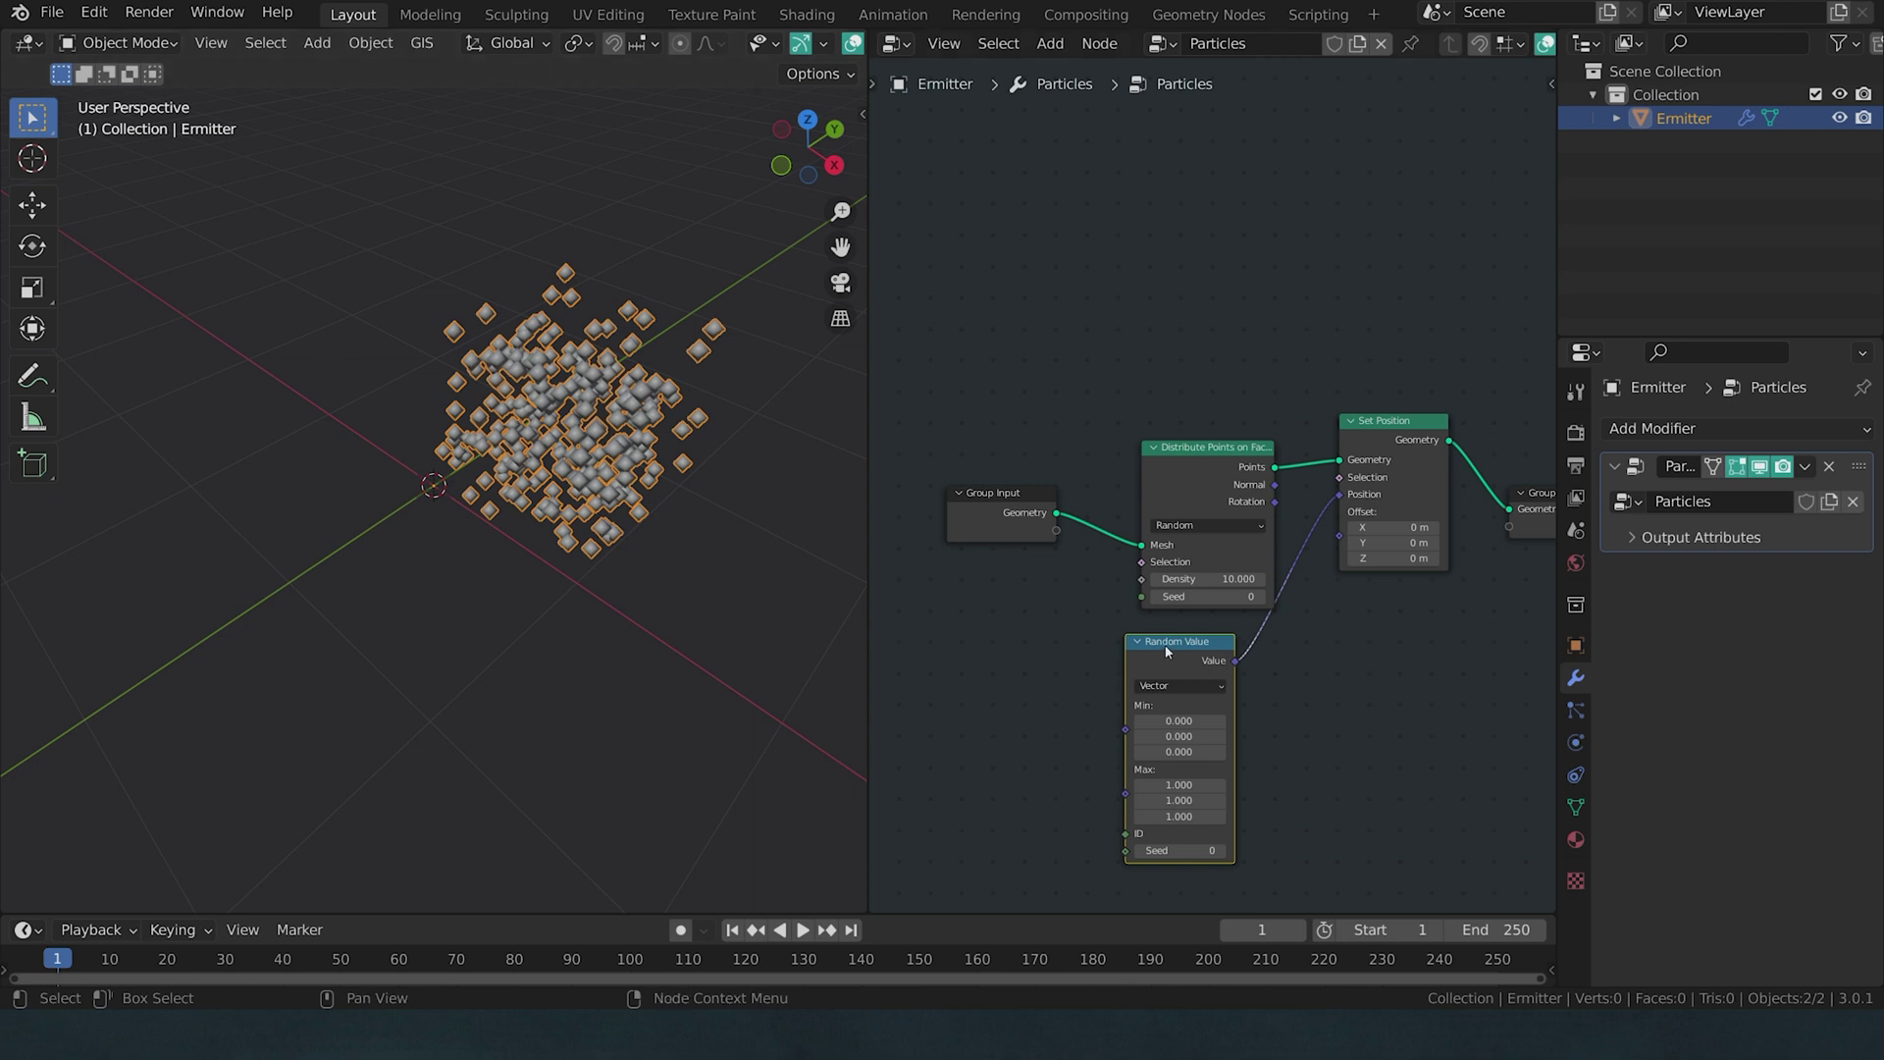
- Make room beside the Group Input and insert a Bounding Box node before Distribute Points on Faces
drag(1138, 498, 1002, 522)
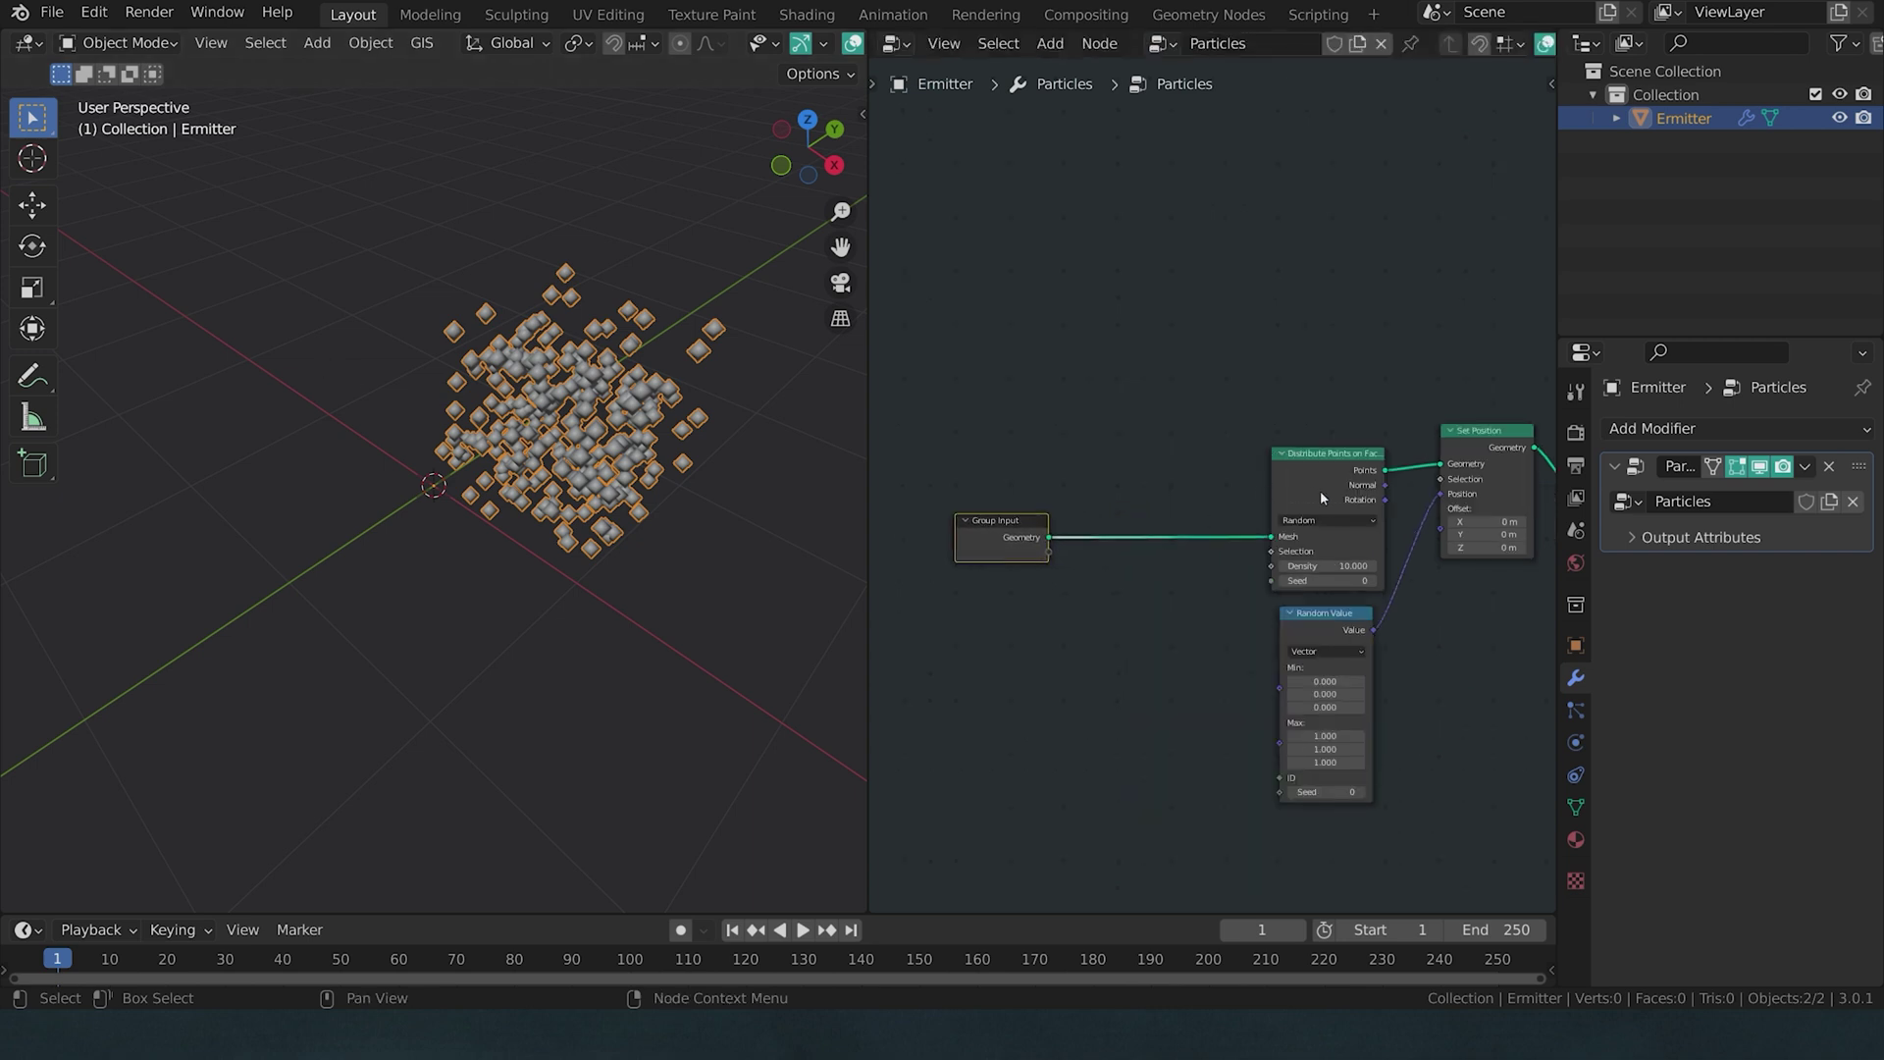
key(shift+a)
text(bound)
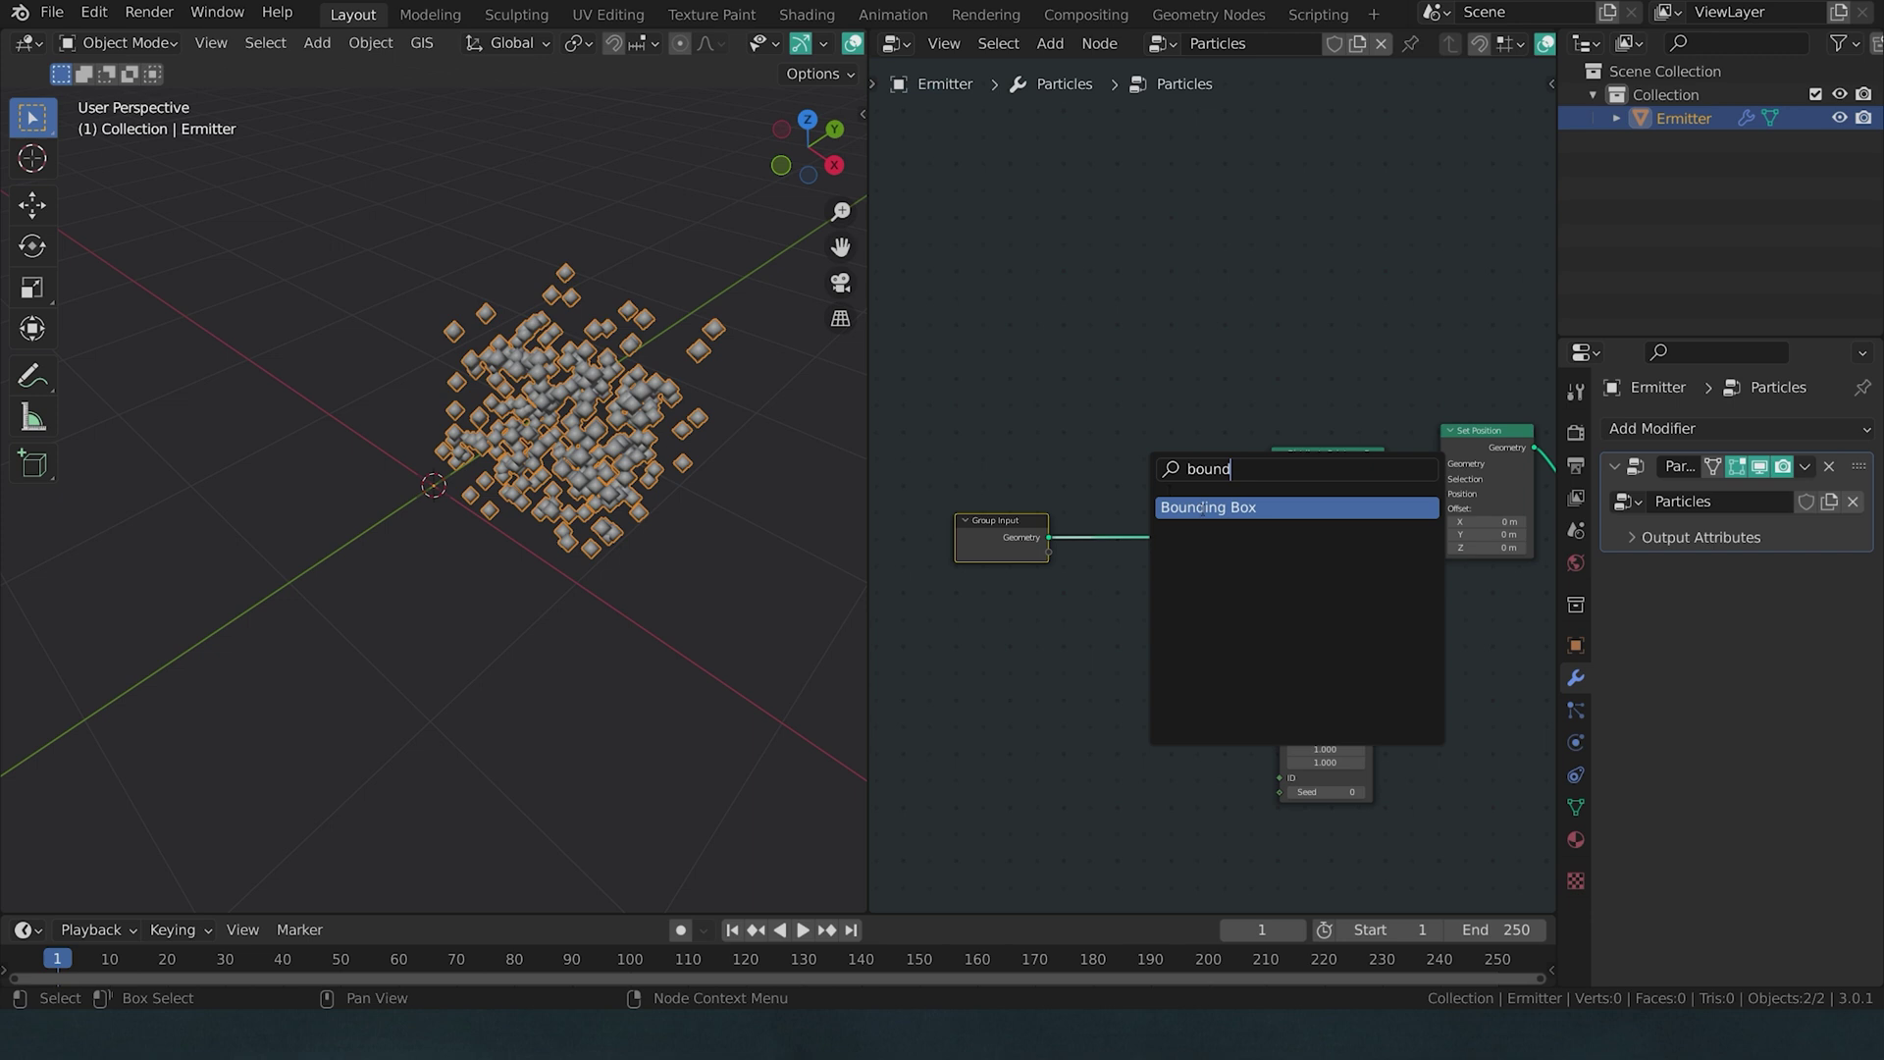
key(Return)
click(1188, 527)
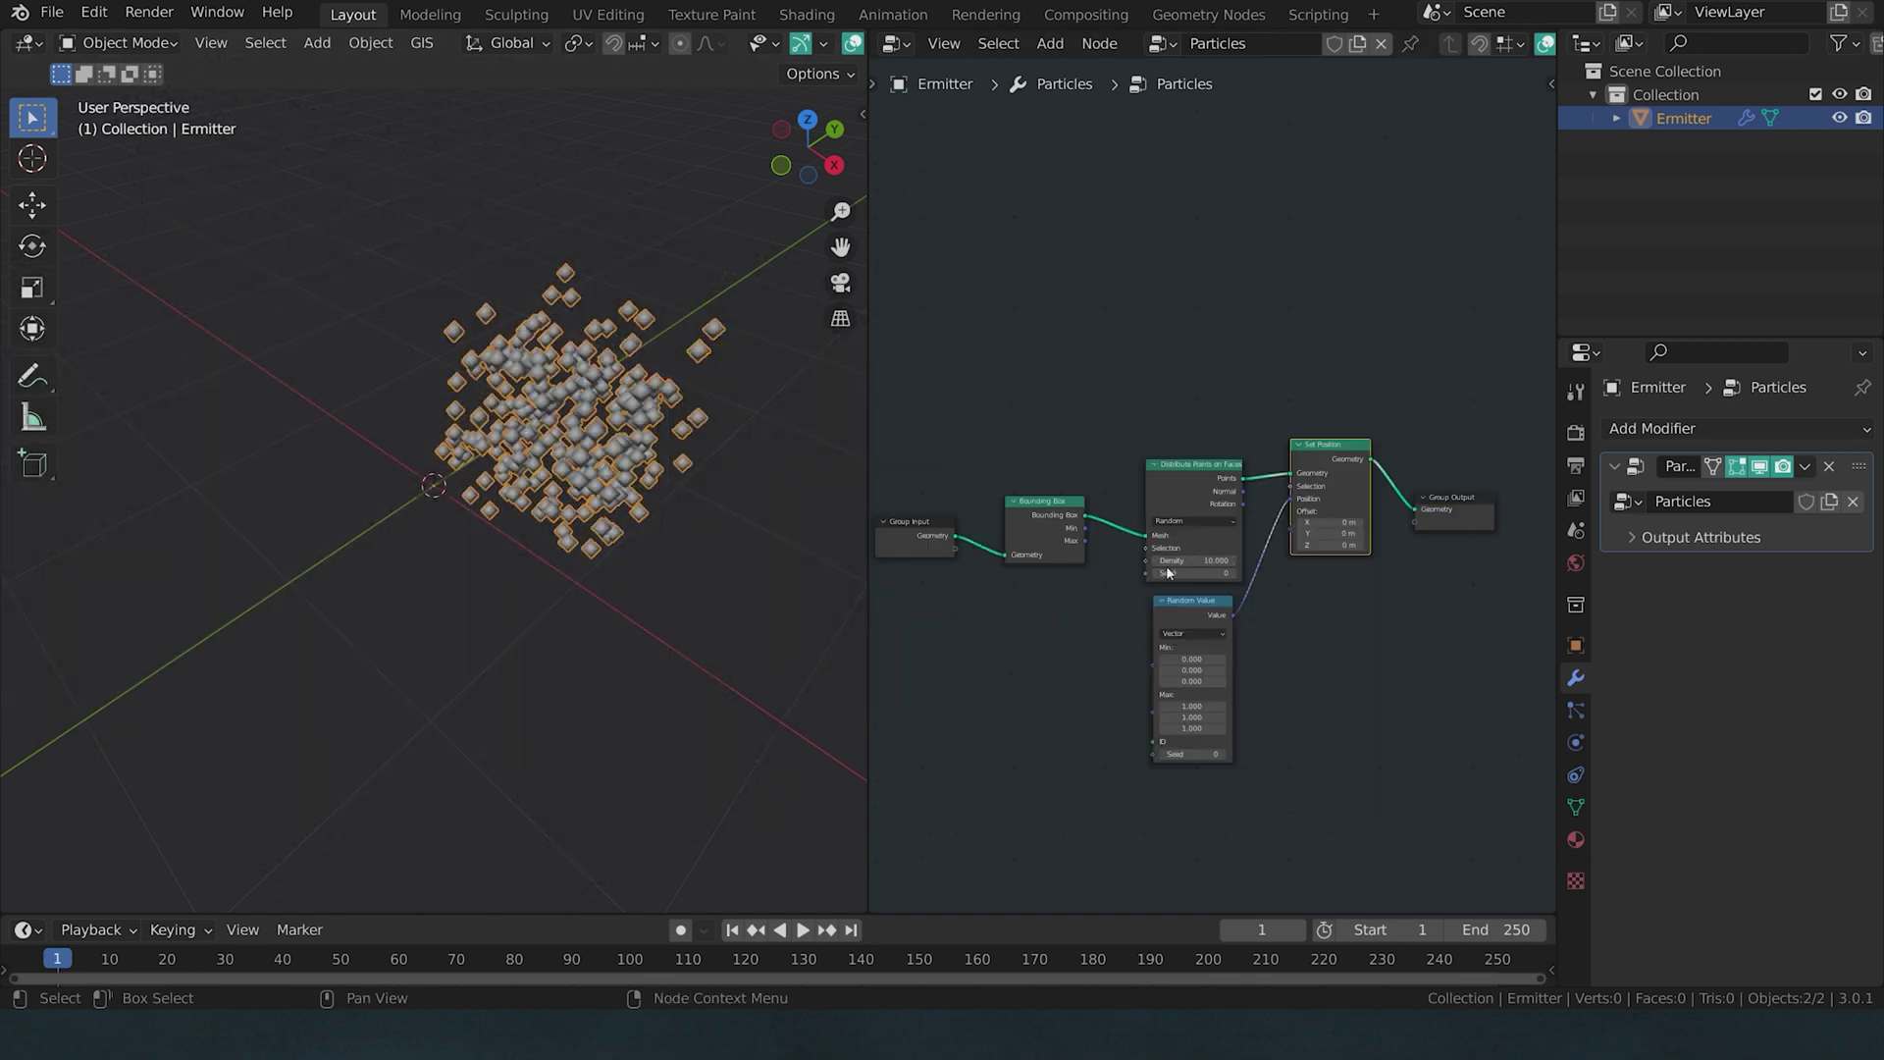
- Connect the Bounding Box node's Min and Max outputs to the Random Value node's Min and Max inputs
drag(1085, 530, 1094, 542)
drag(1155, 668, 1154, 666)
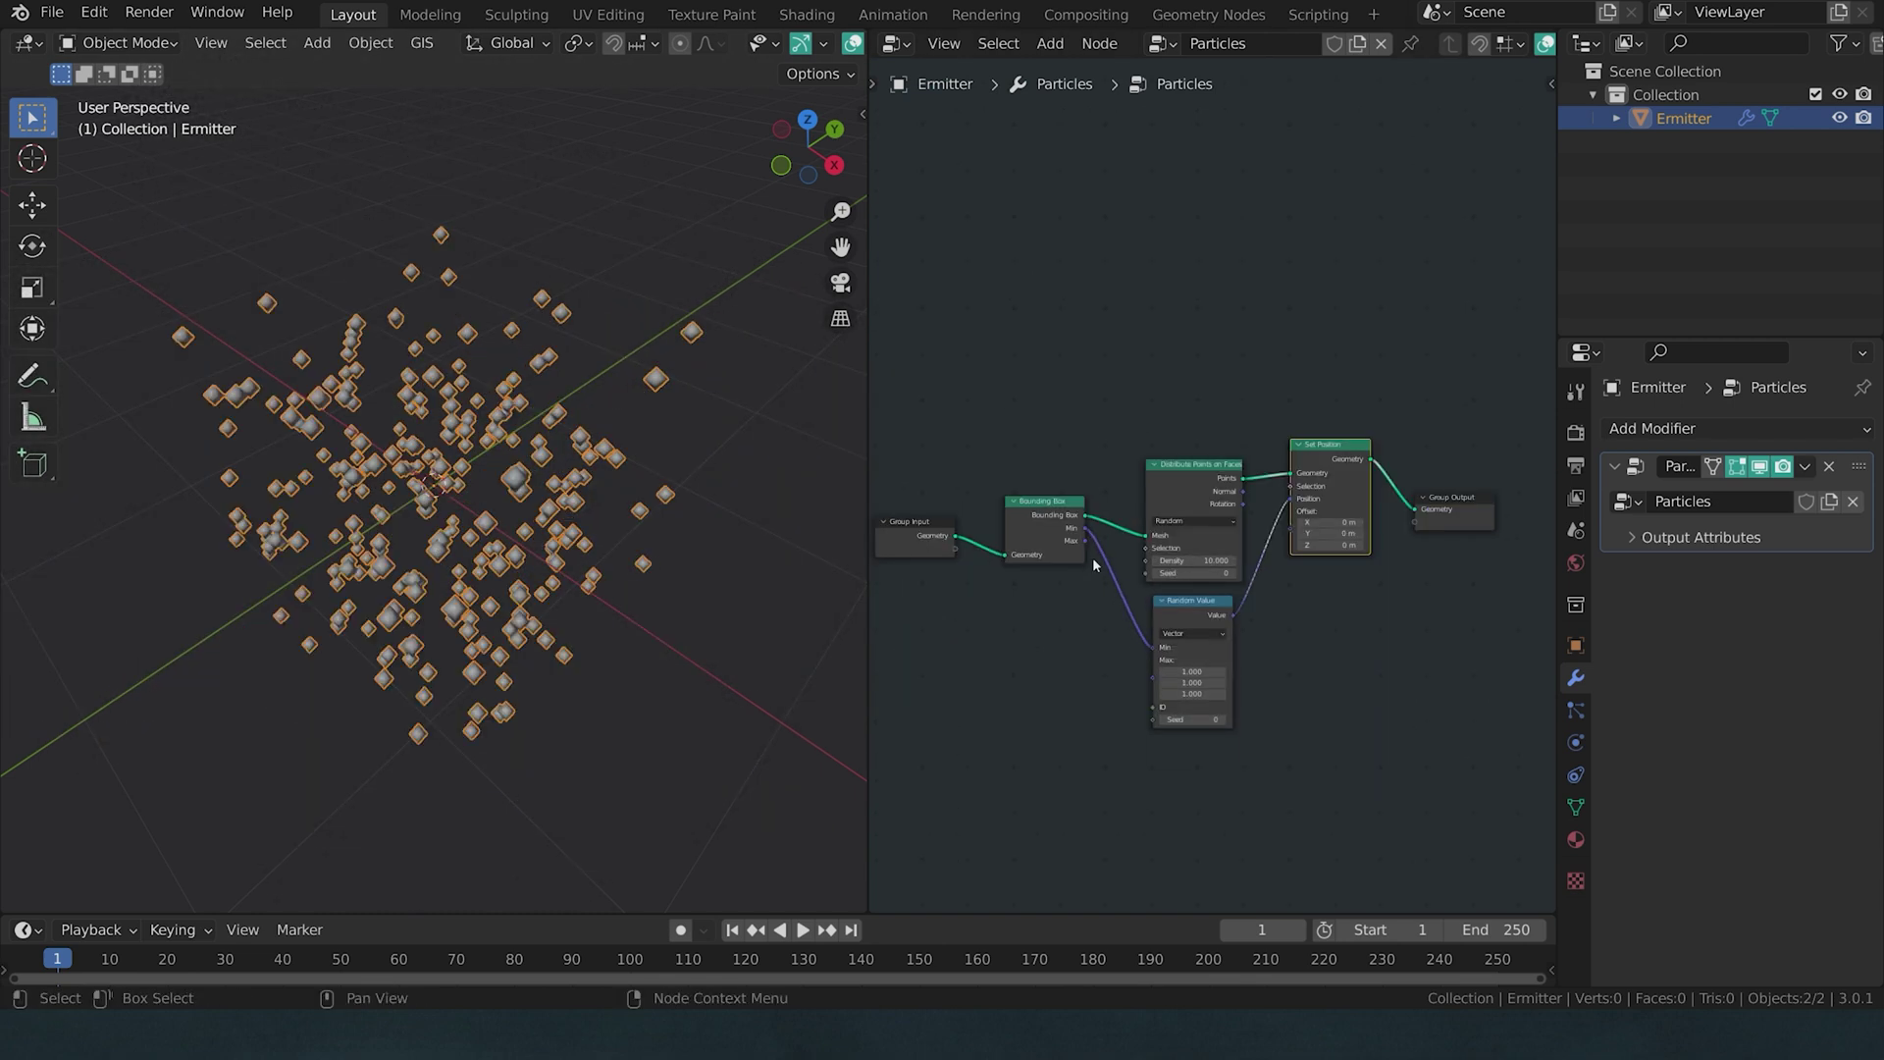
drag(1086, 542, 1148, 663)
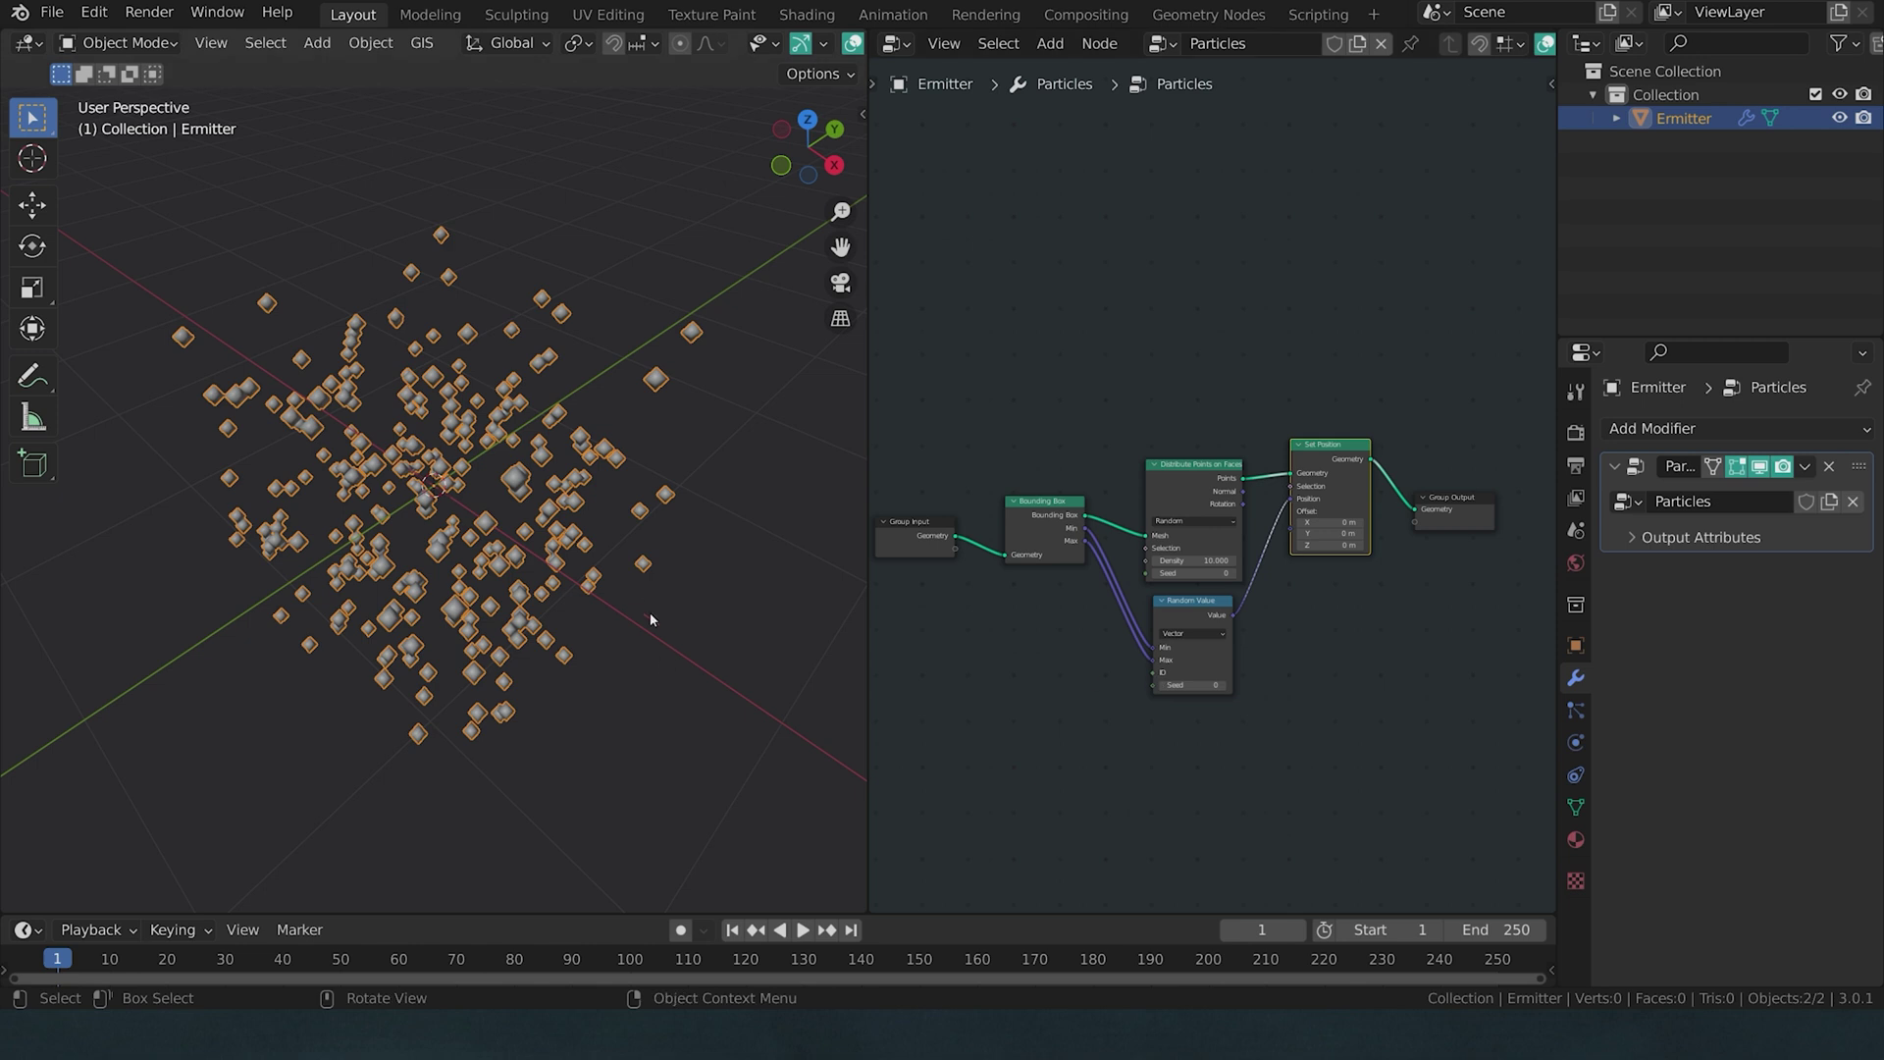
- Try moving one side face of the emitter cube along the Y axis in Edit Mode
middle_drag(646, 605, 597, 569)
scroll(589, 569, down, 4)
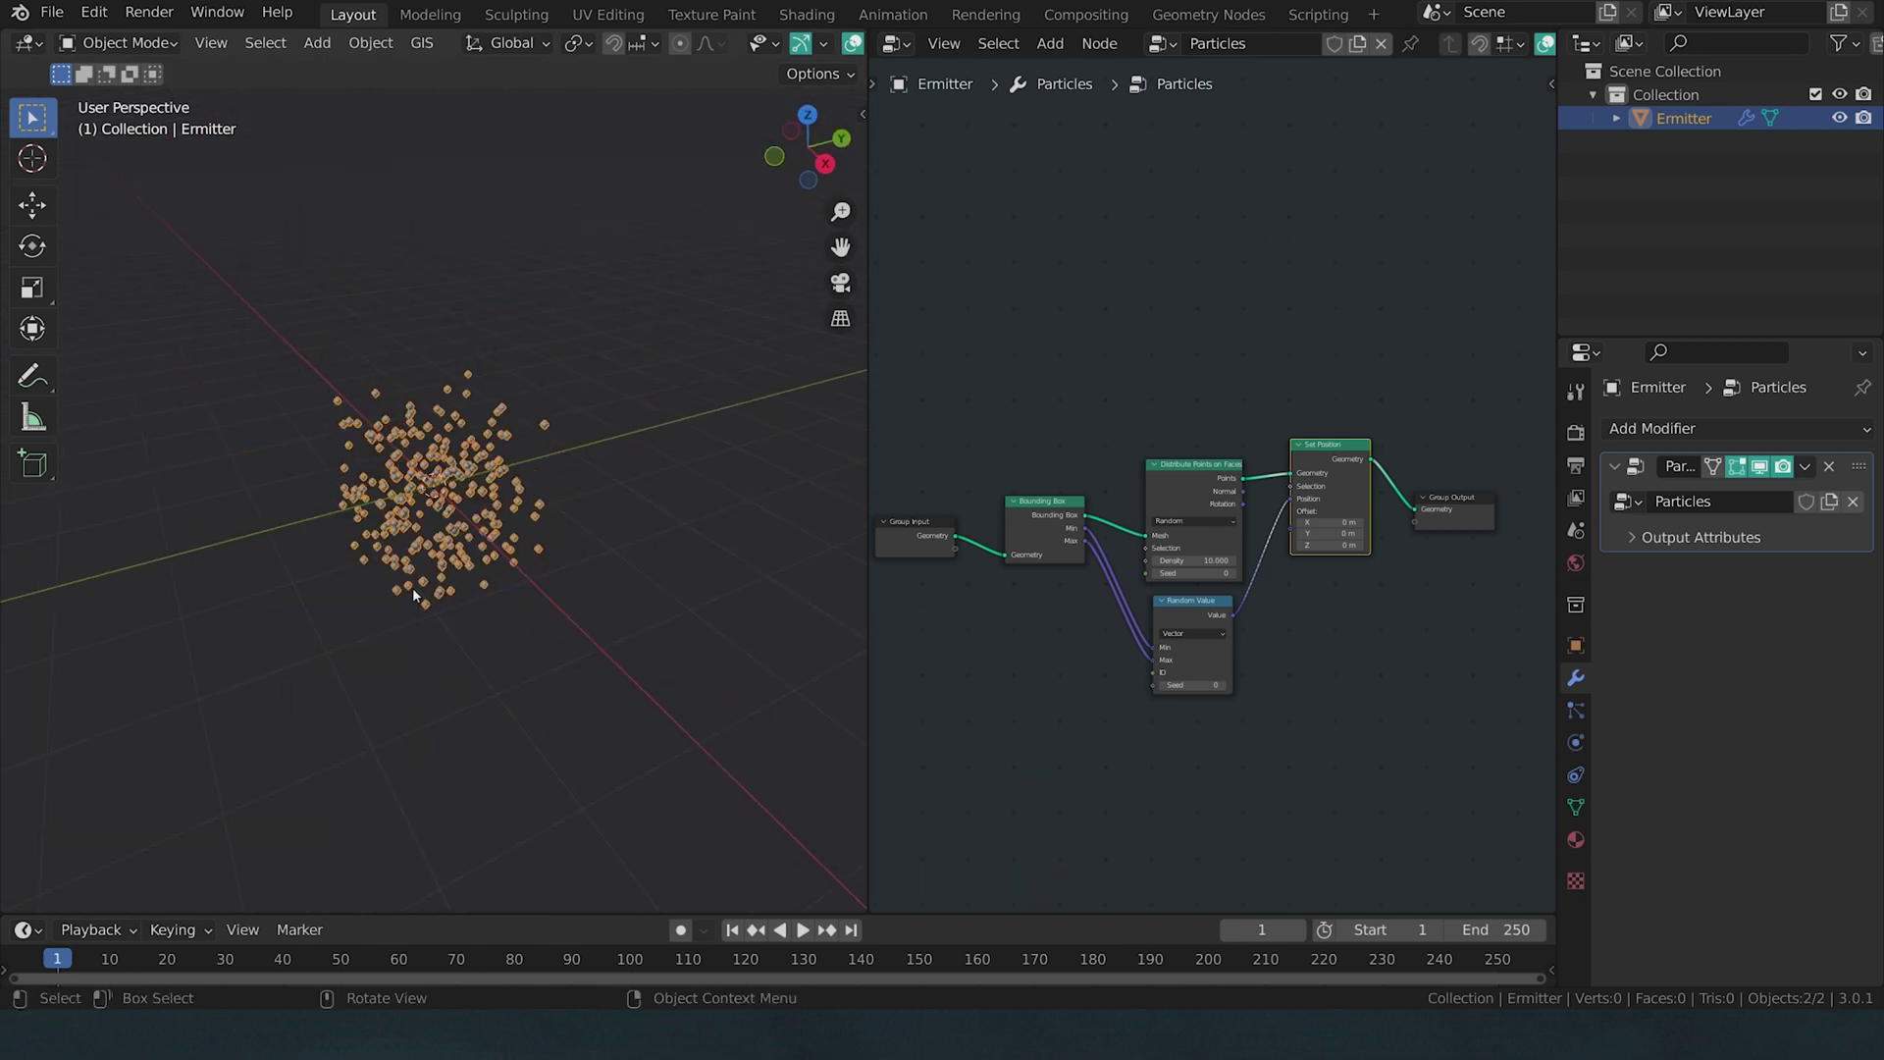
key(Tab)
key(g)
key(y)
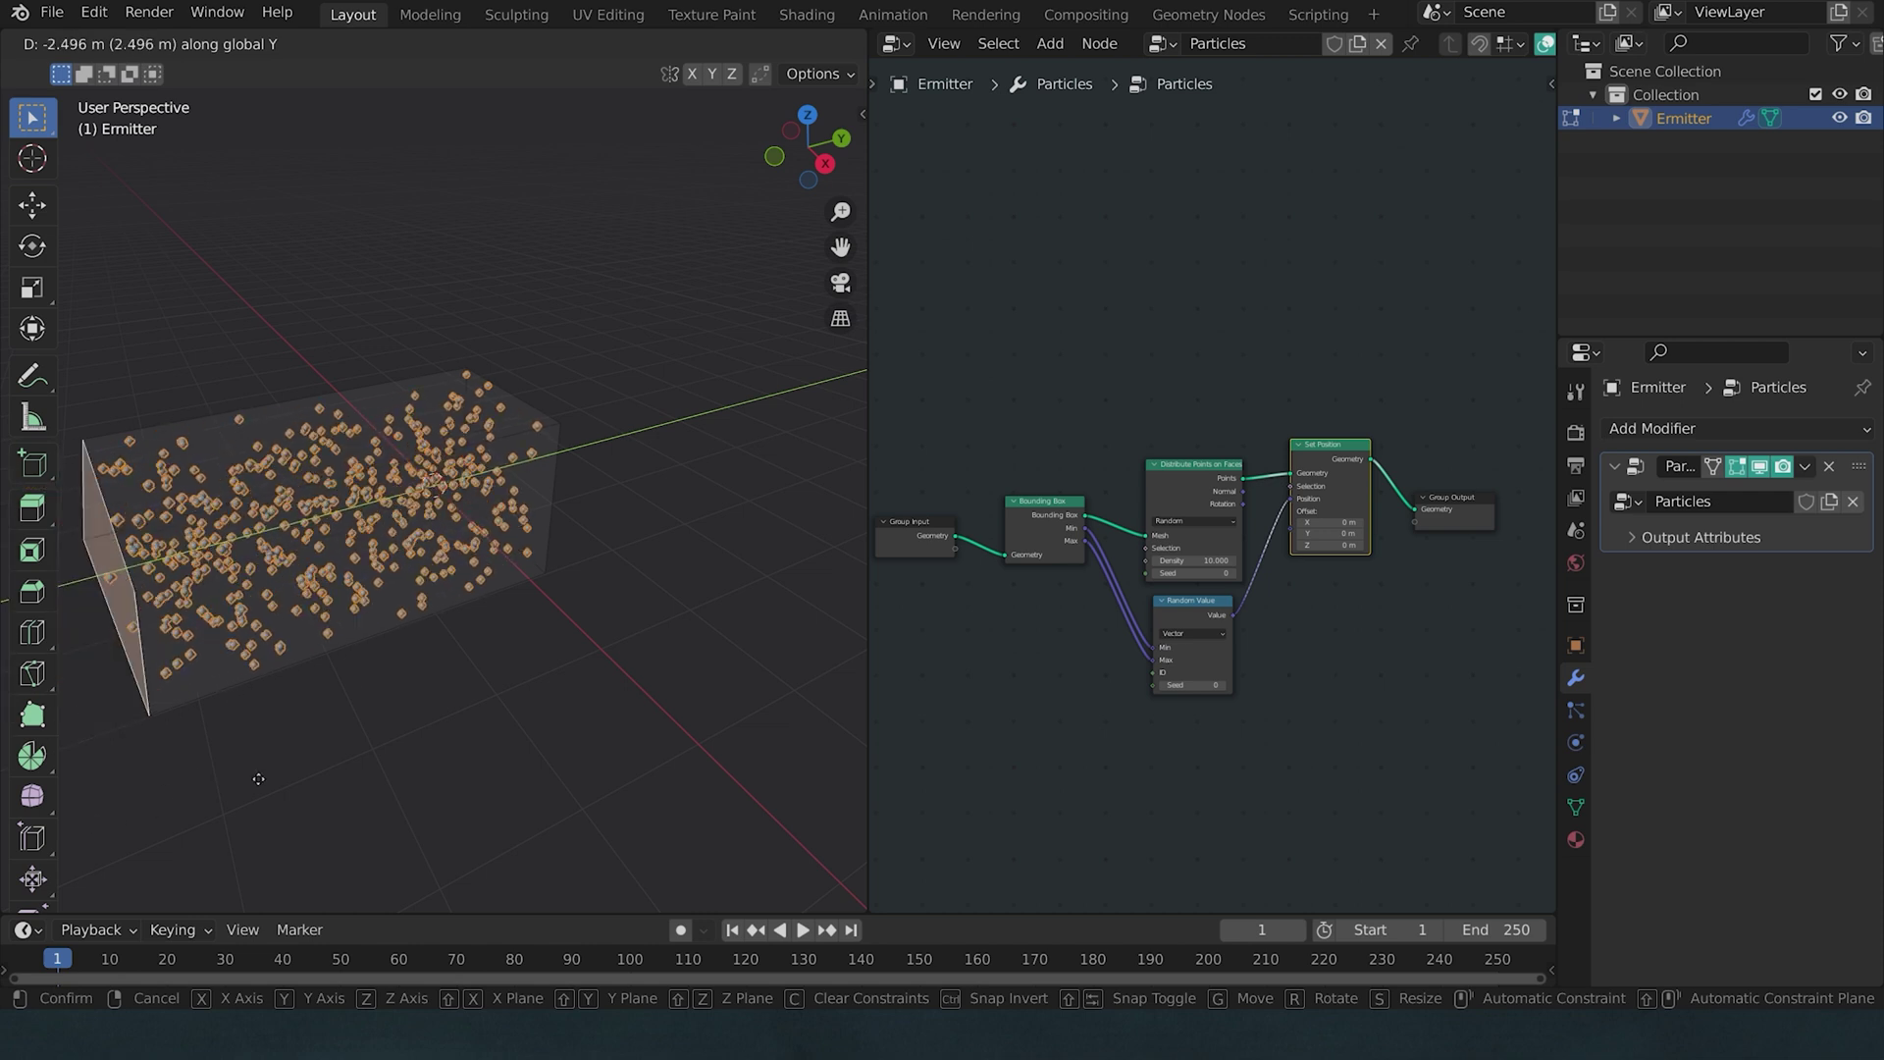
click(411, 719)
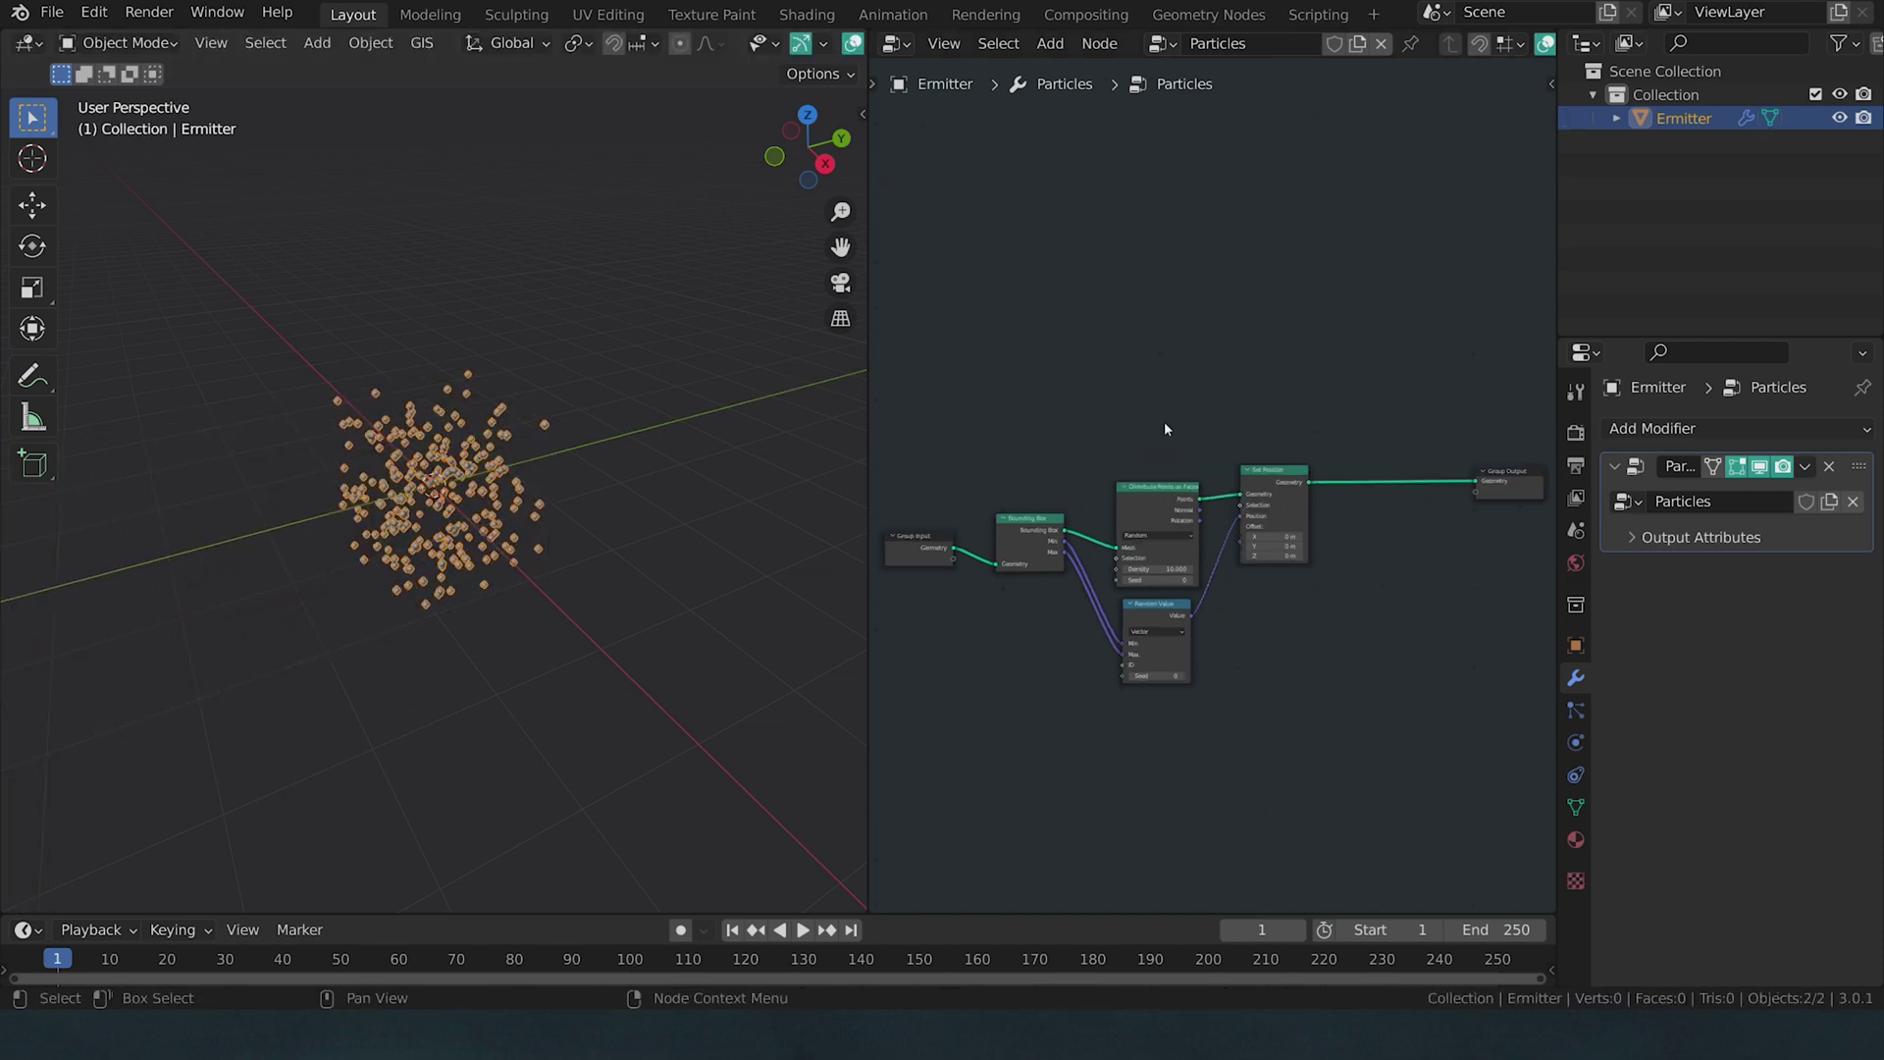
- Frame the four nodes between Group Input and Group Output and label the frame "particle distribution"
drag(1002, 392, 1323, 701)
key(ctrl+j)
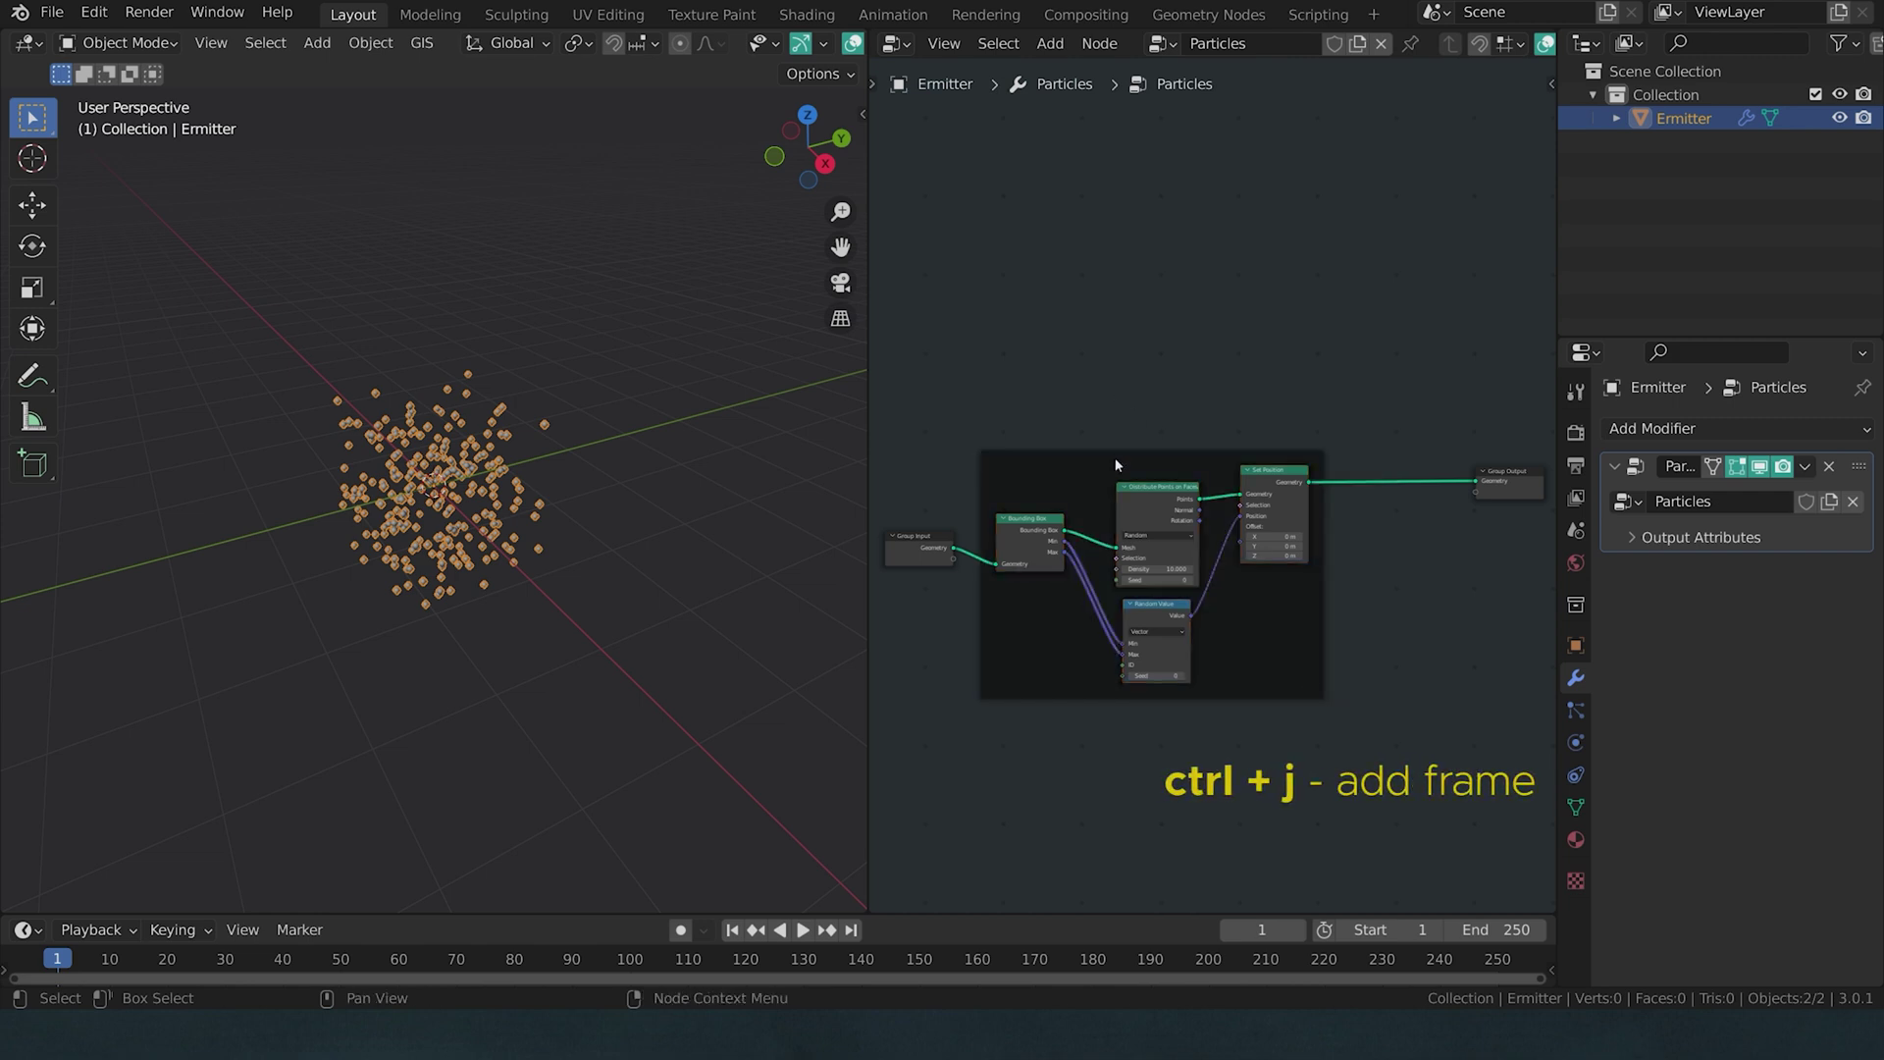
key(F2)
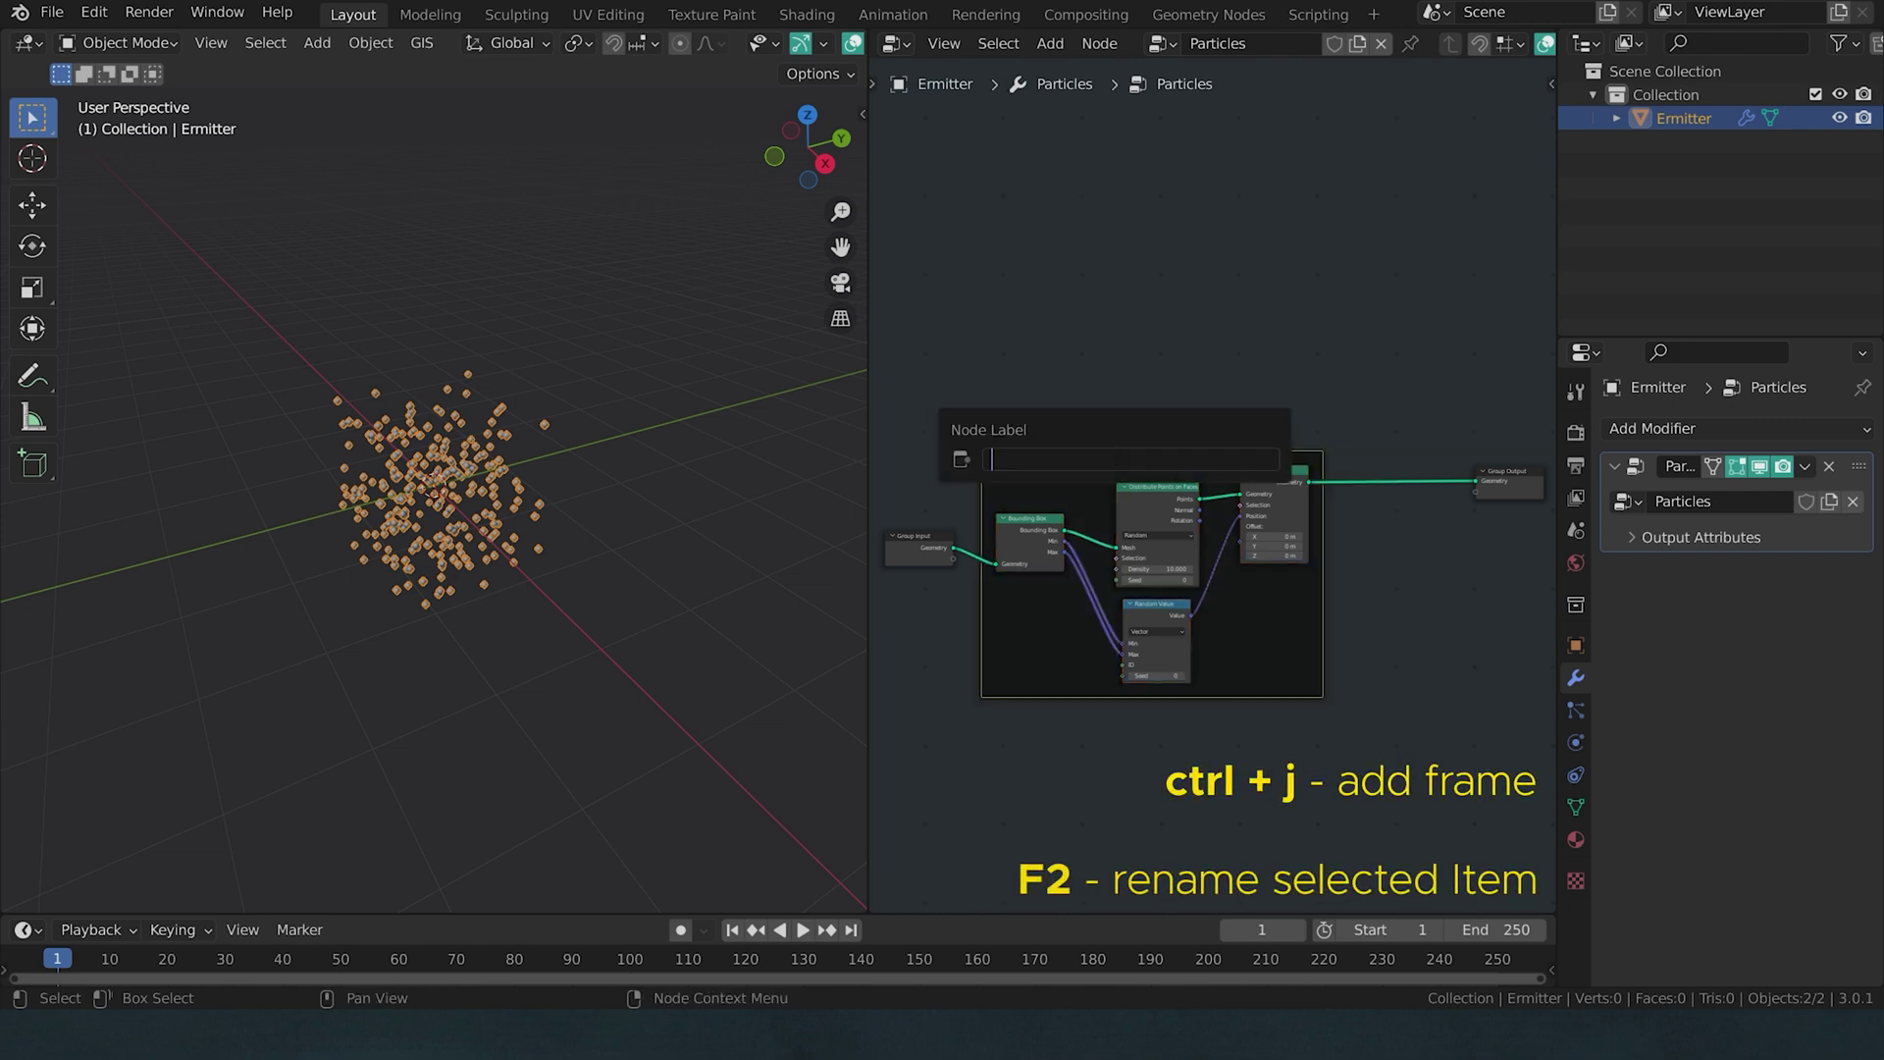
text(particle distribution)
key(Return)
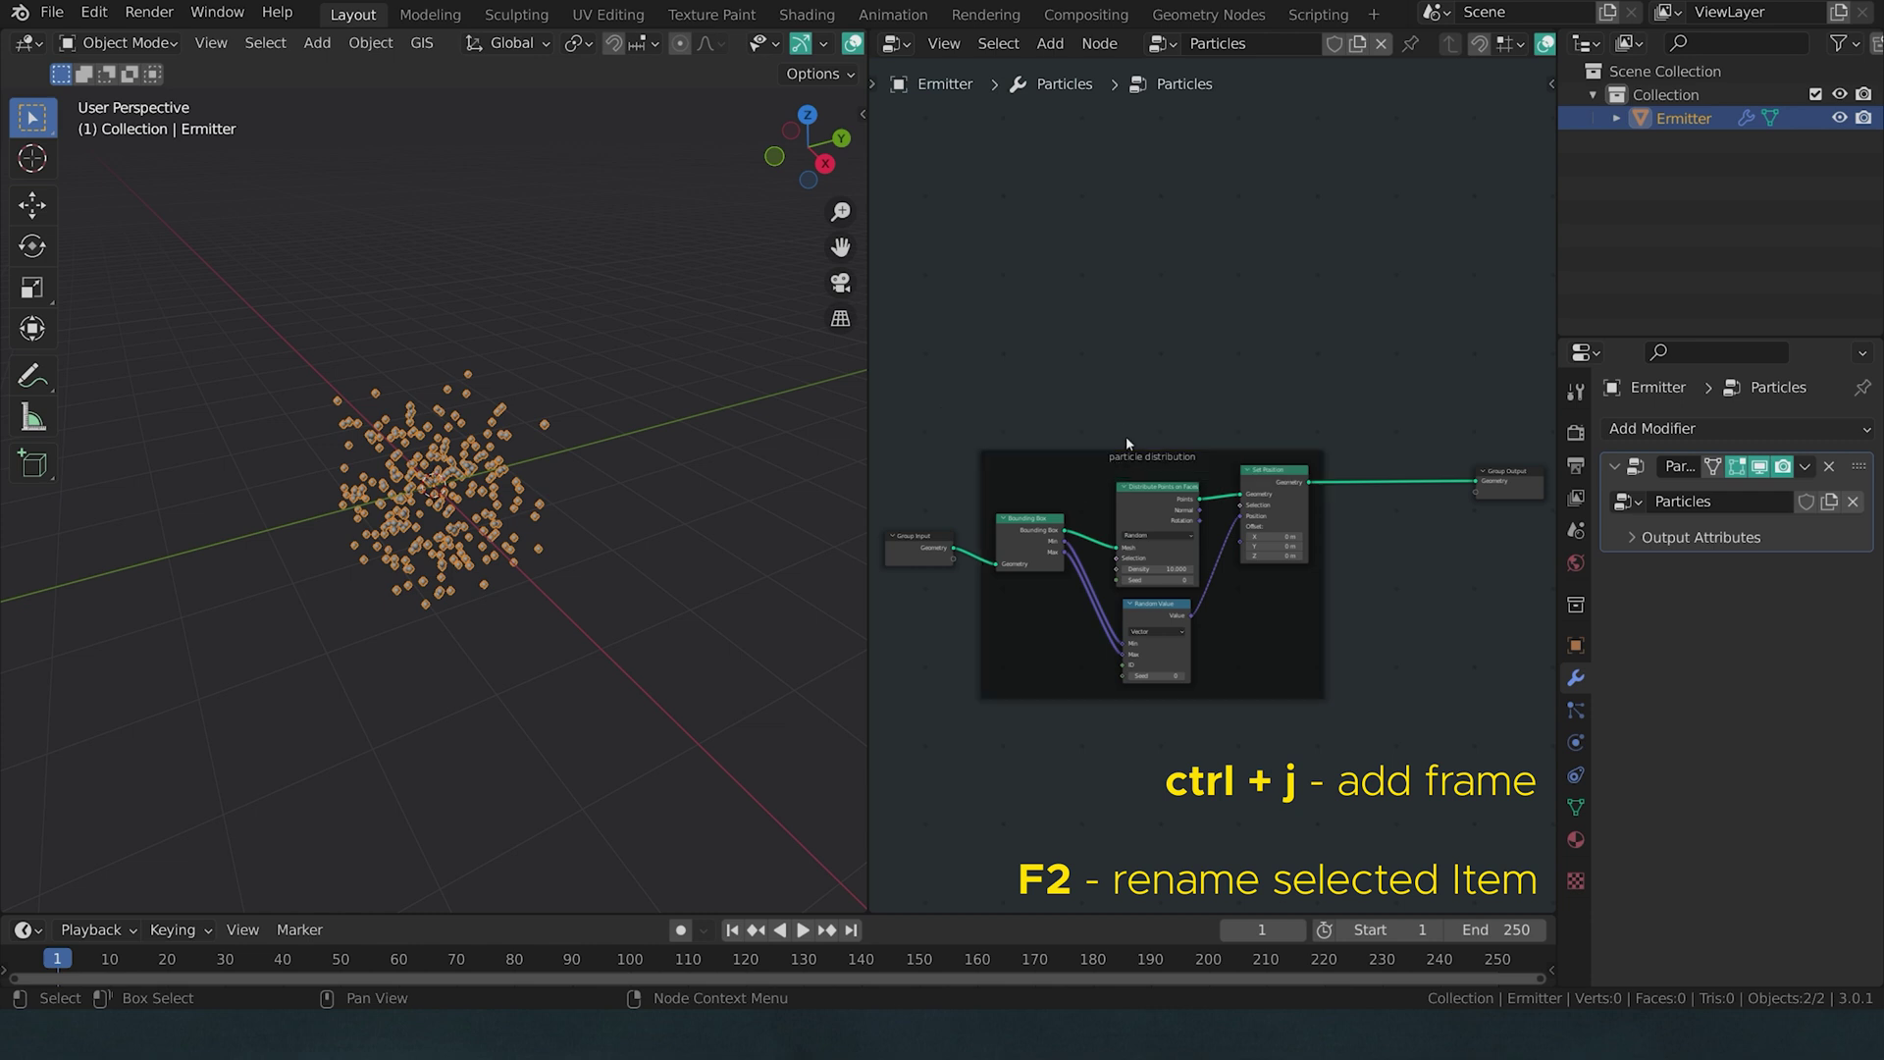
- Combine the framed particle distribution nodes into a node group and return to the main node tree
scroll(1001, 424, down, 2)
drag(982, 416, 1354, 728)
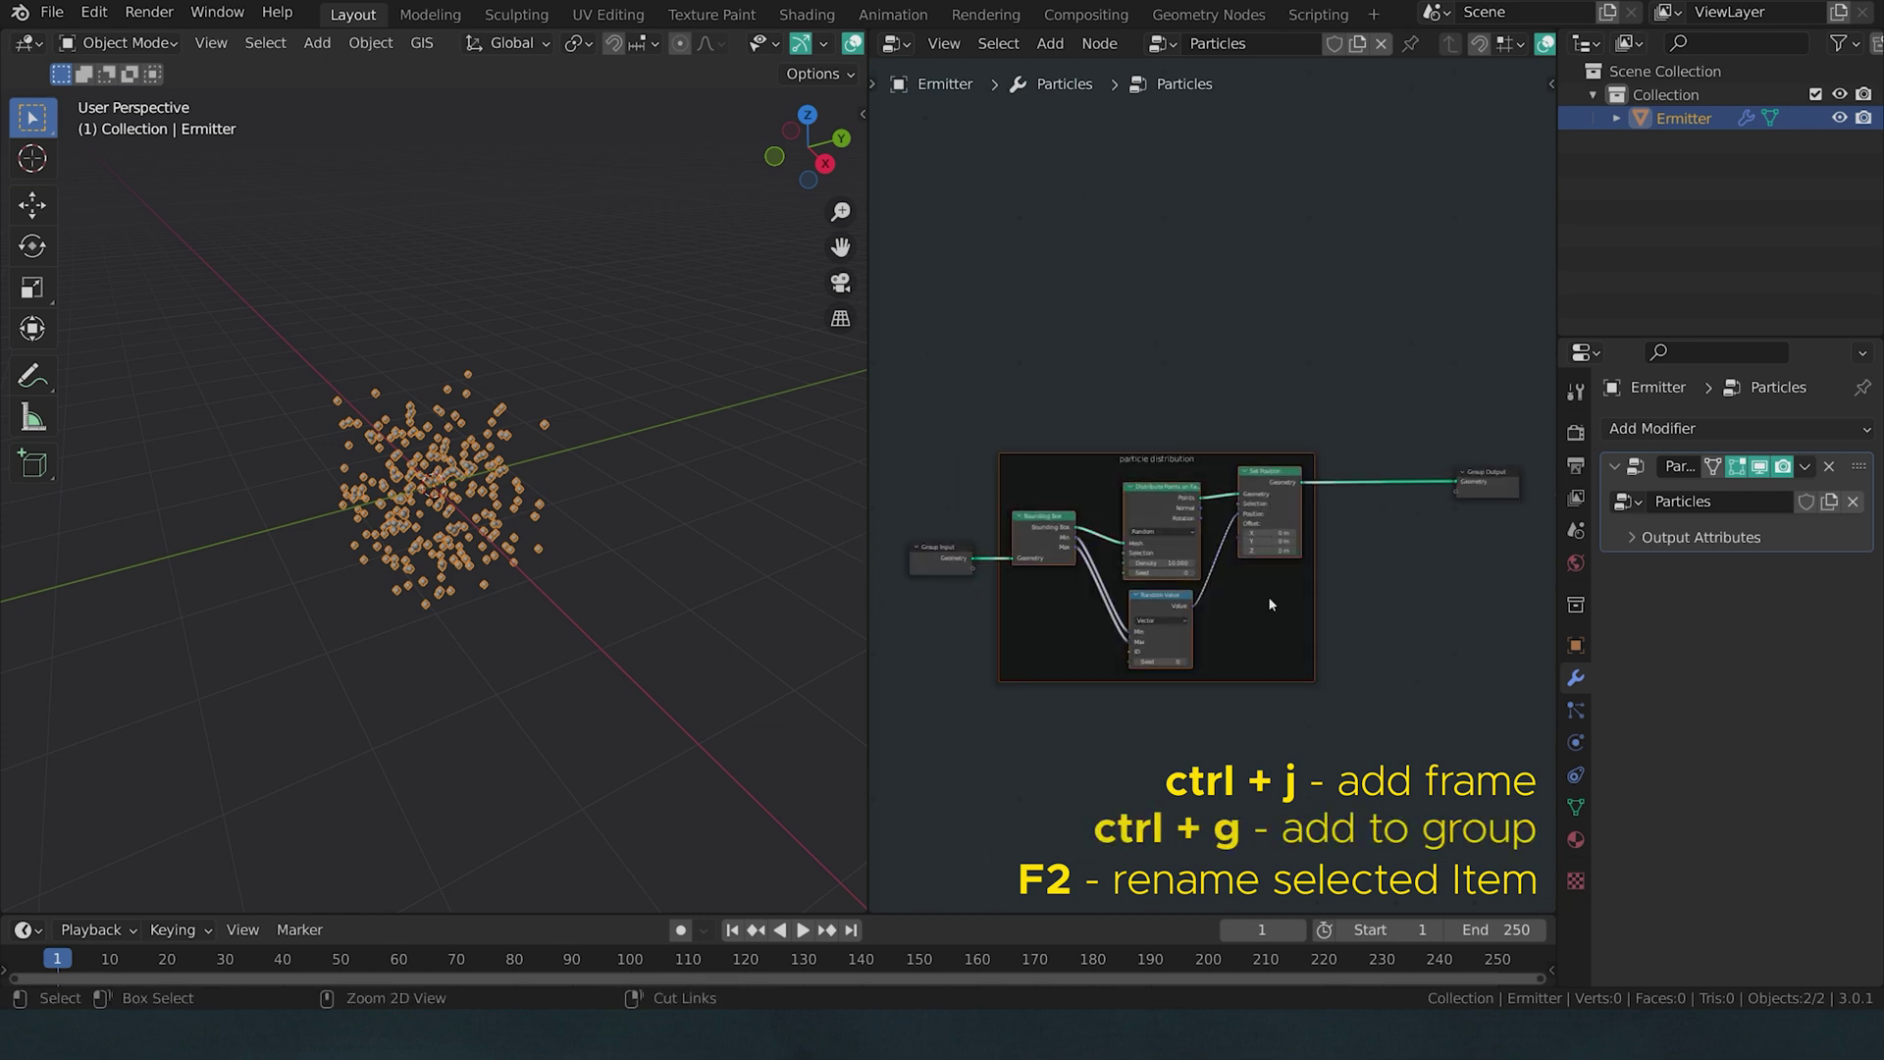
key(ctrl+g)
key(Tab)
- Expose the Distribute Points on Faces density as a node group input and try adjusting it on the group node
scroll(1159, 568, up, 1)
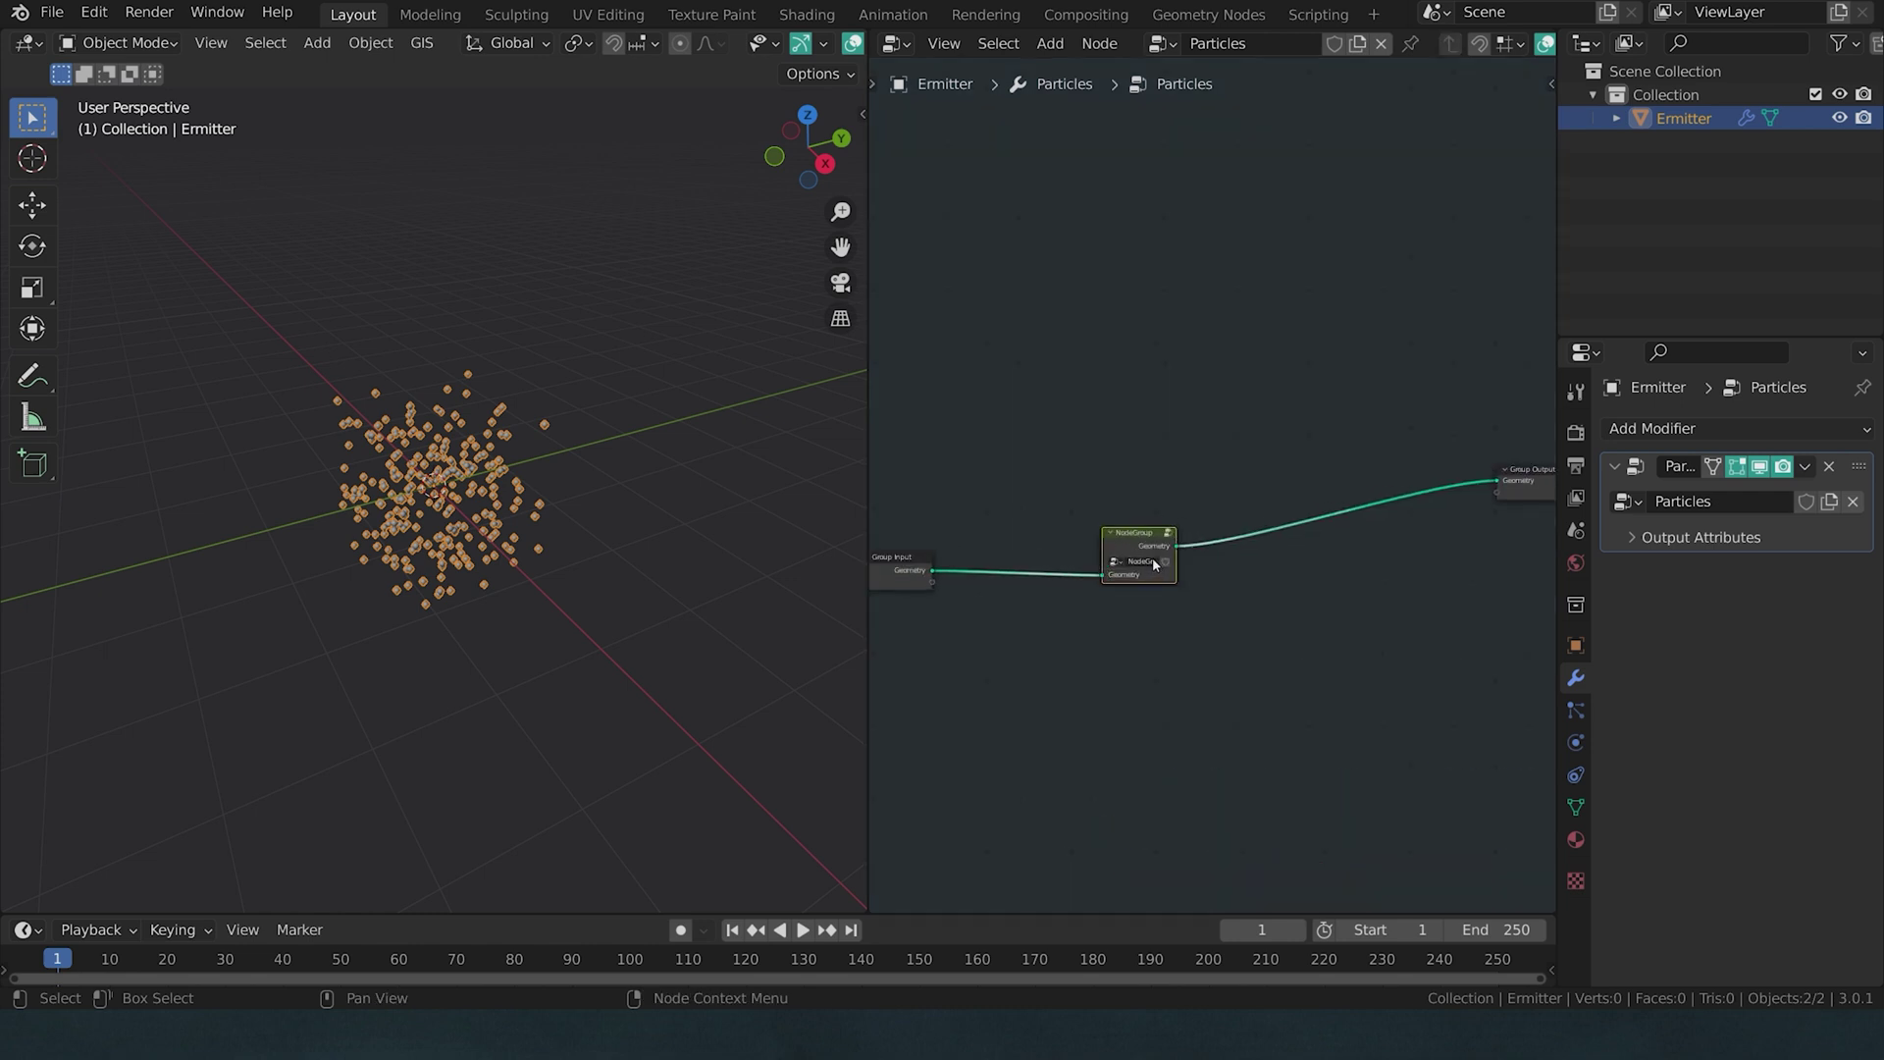
key(Tab)
drag(1223, 549, 1214, 572)
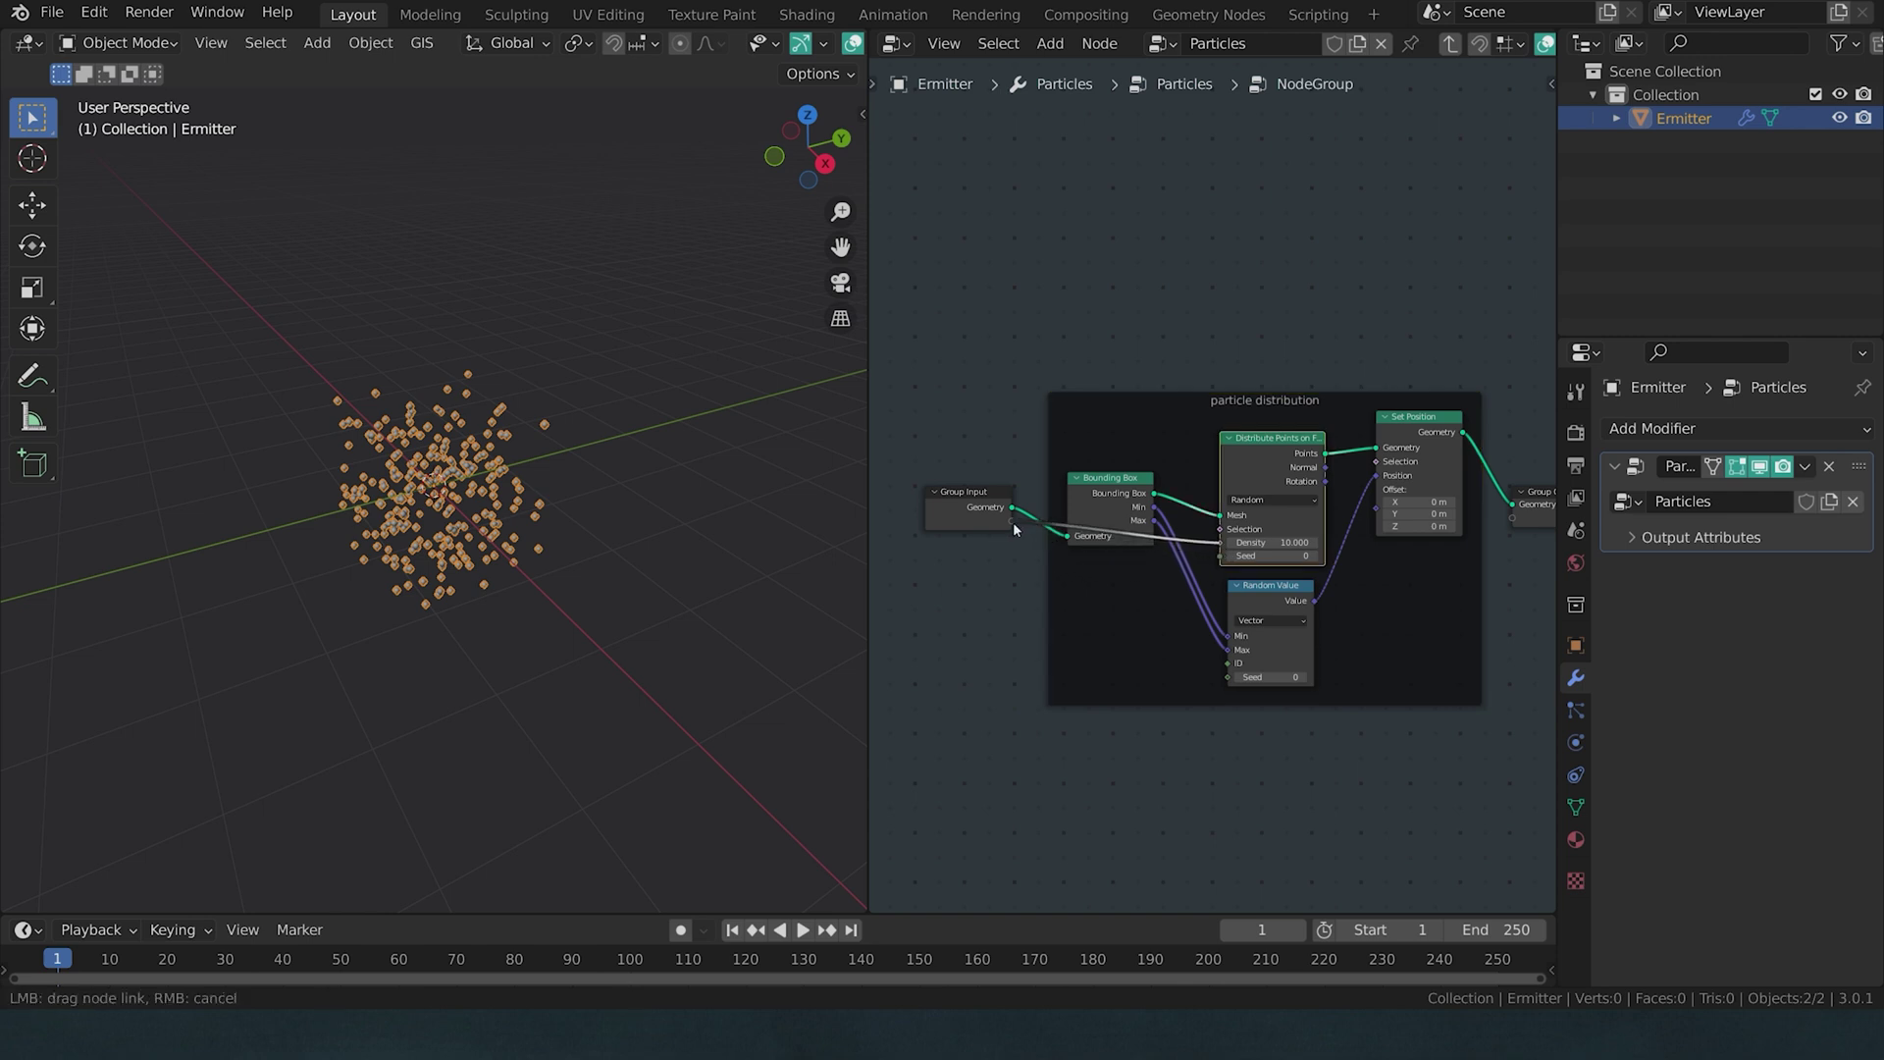
drag(1014, 530, 1012, 528)
key(Tab)
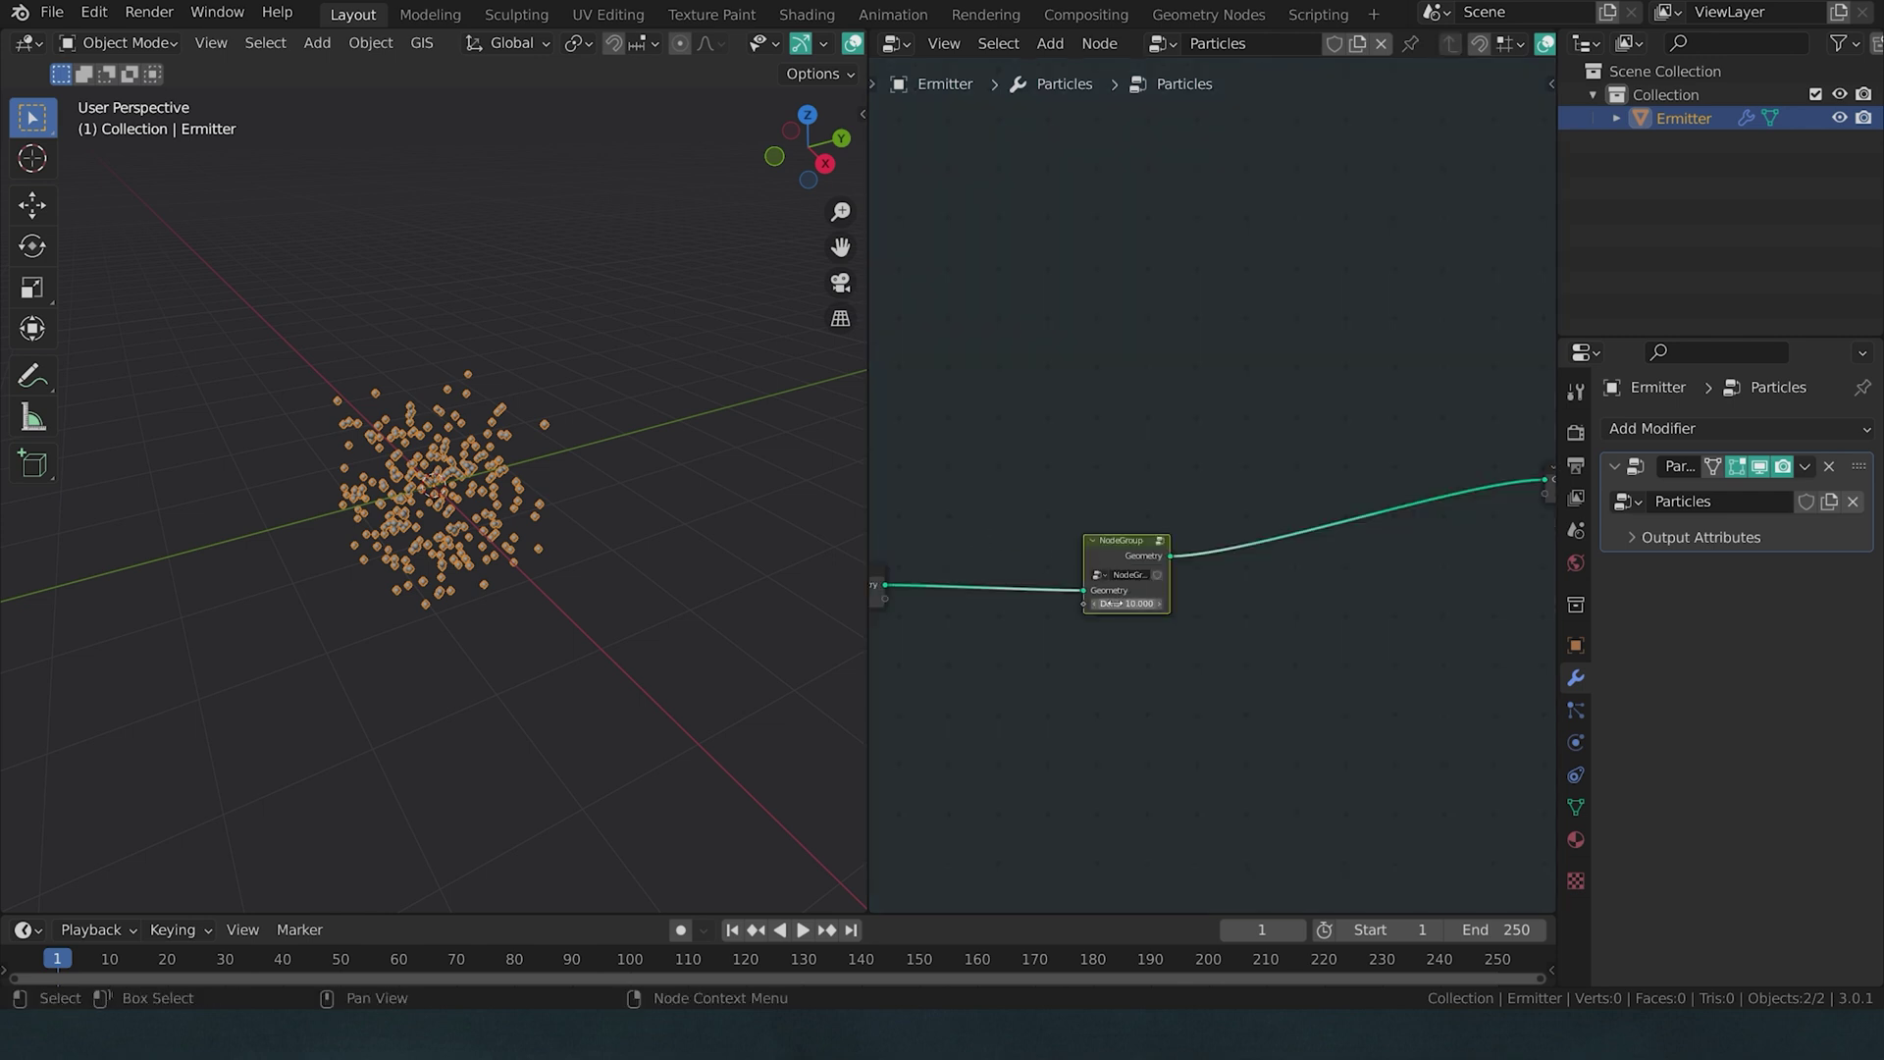
scroll(1114, 602, up, 1)
drag(1112, 623, 1068, 623)
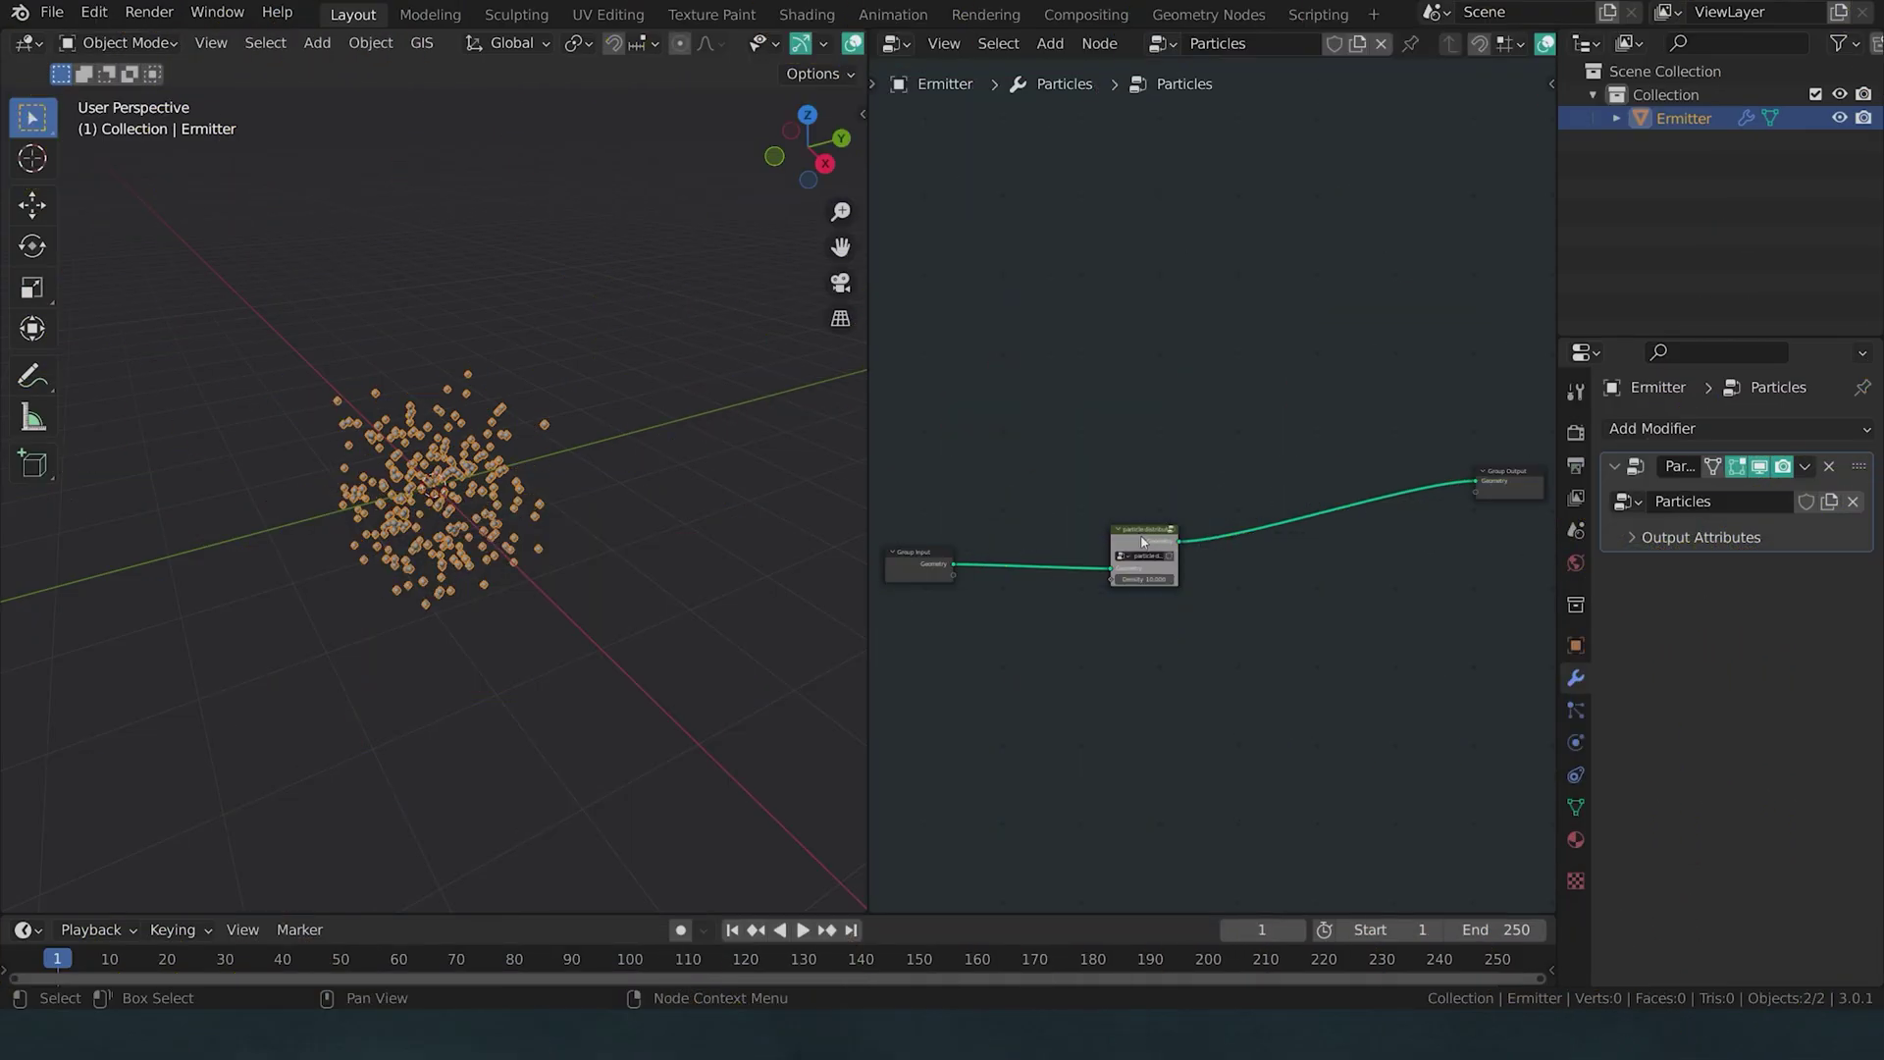
- Shift the particle distribution group closer to Group Input and insert a Set Position node after it
drag(1144, 540, 1049, 539)
key(shift+a)
click(1090, 467)
text(set position)
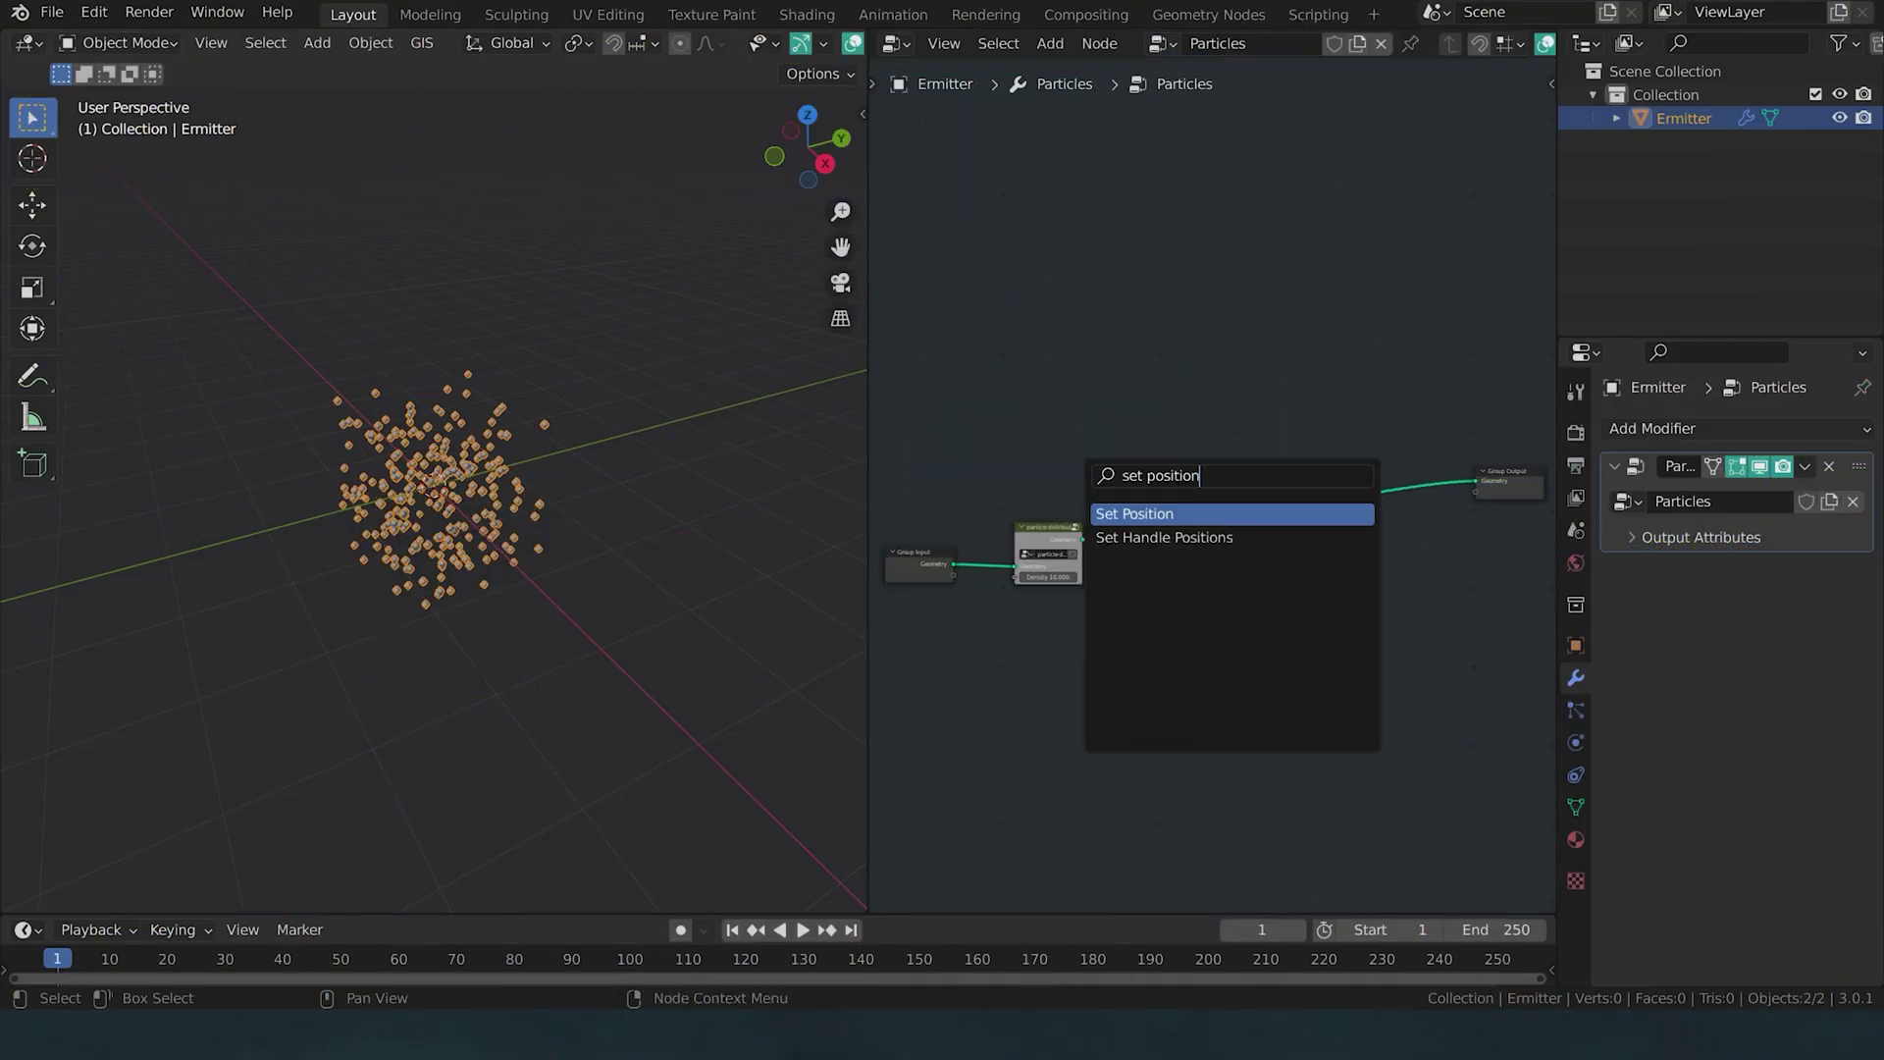
key(Return)
click(1232, 527)
- Add a Position node, connect it to the new Set Position node's Position input, and space the two nodes apart
key(shift+a)
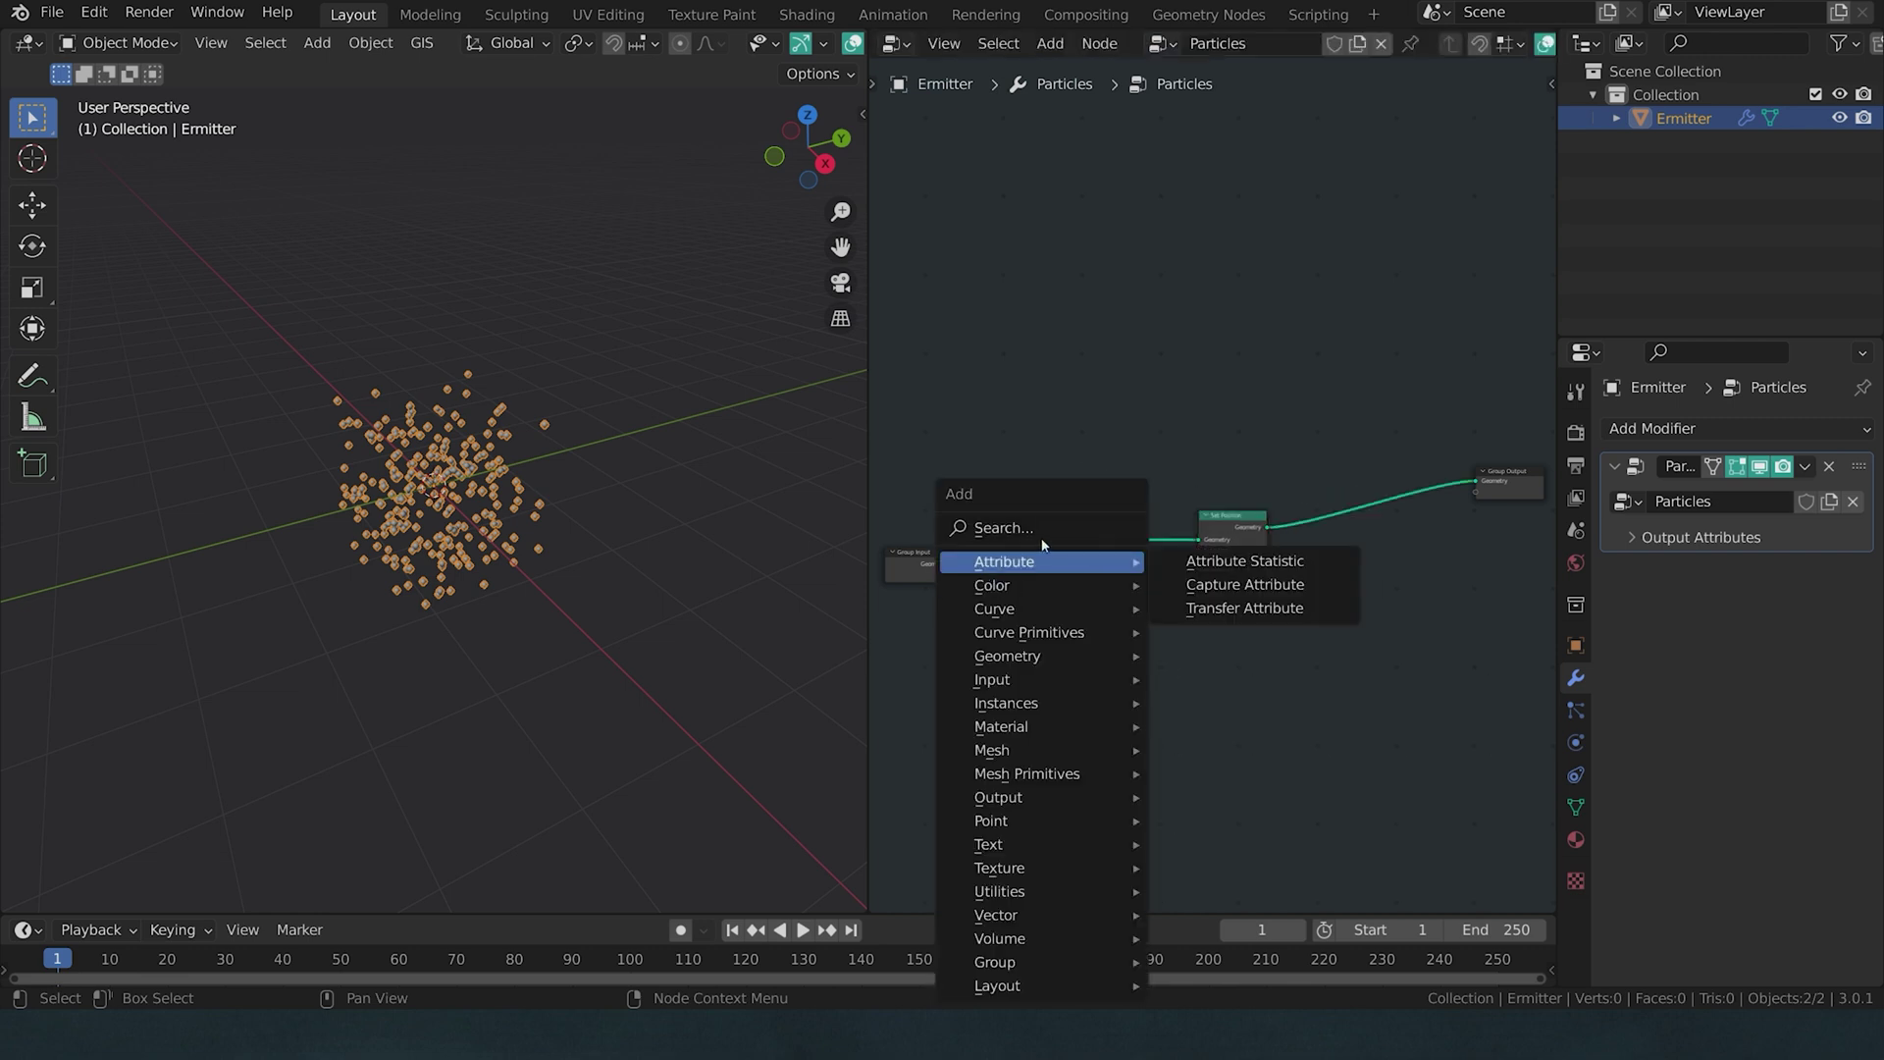
click(1043, 535)
text(posti)
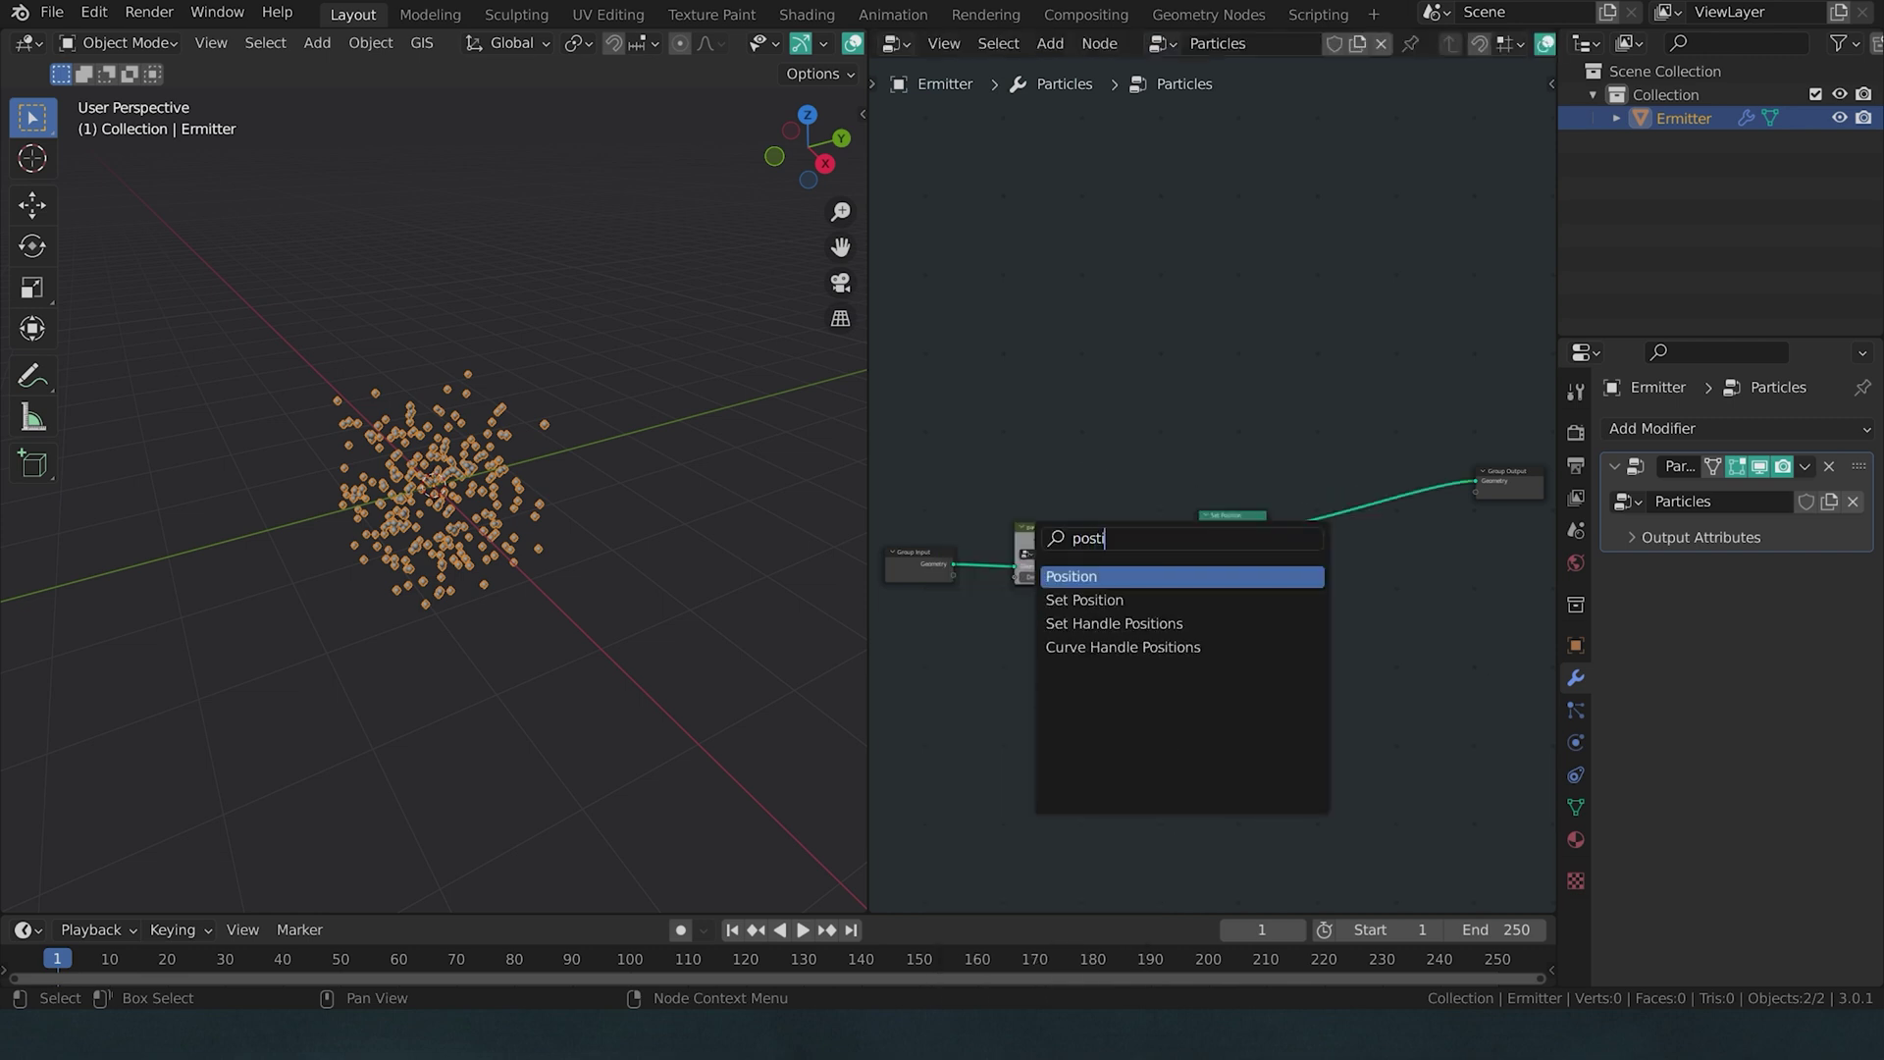
key(Return)
click(1123, 619)
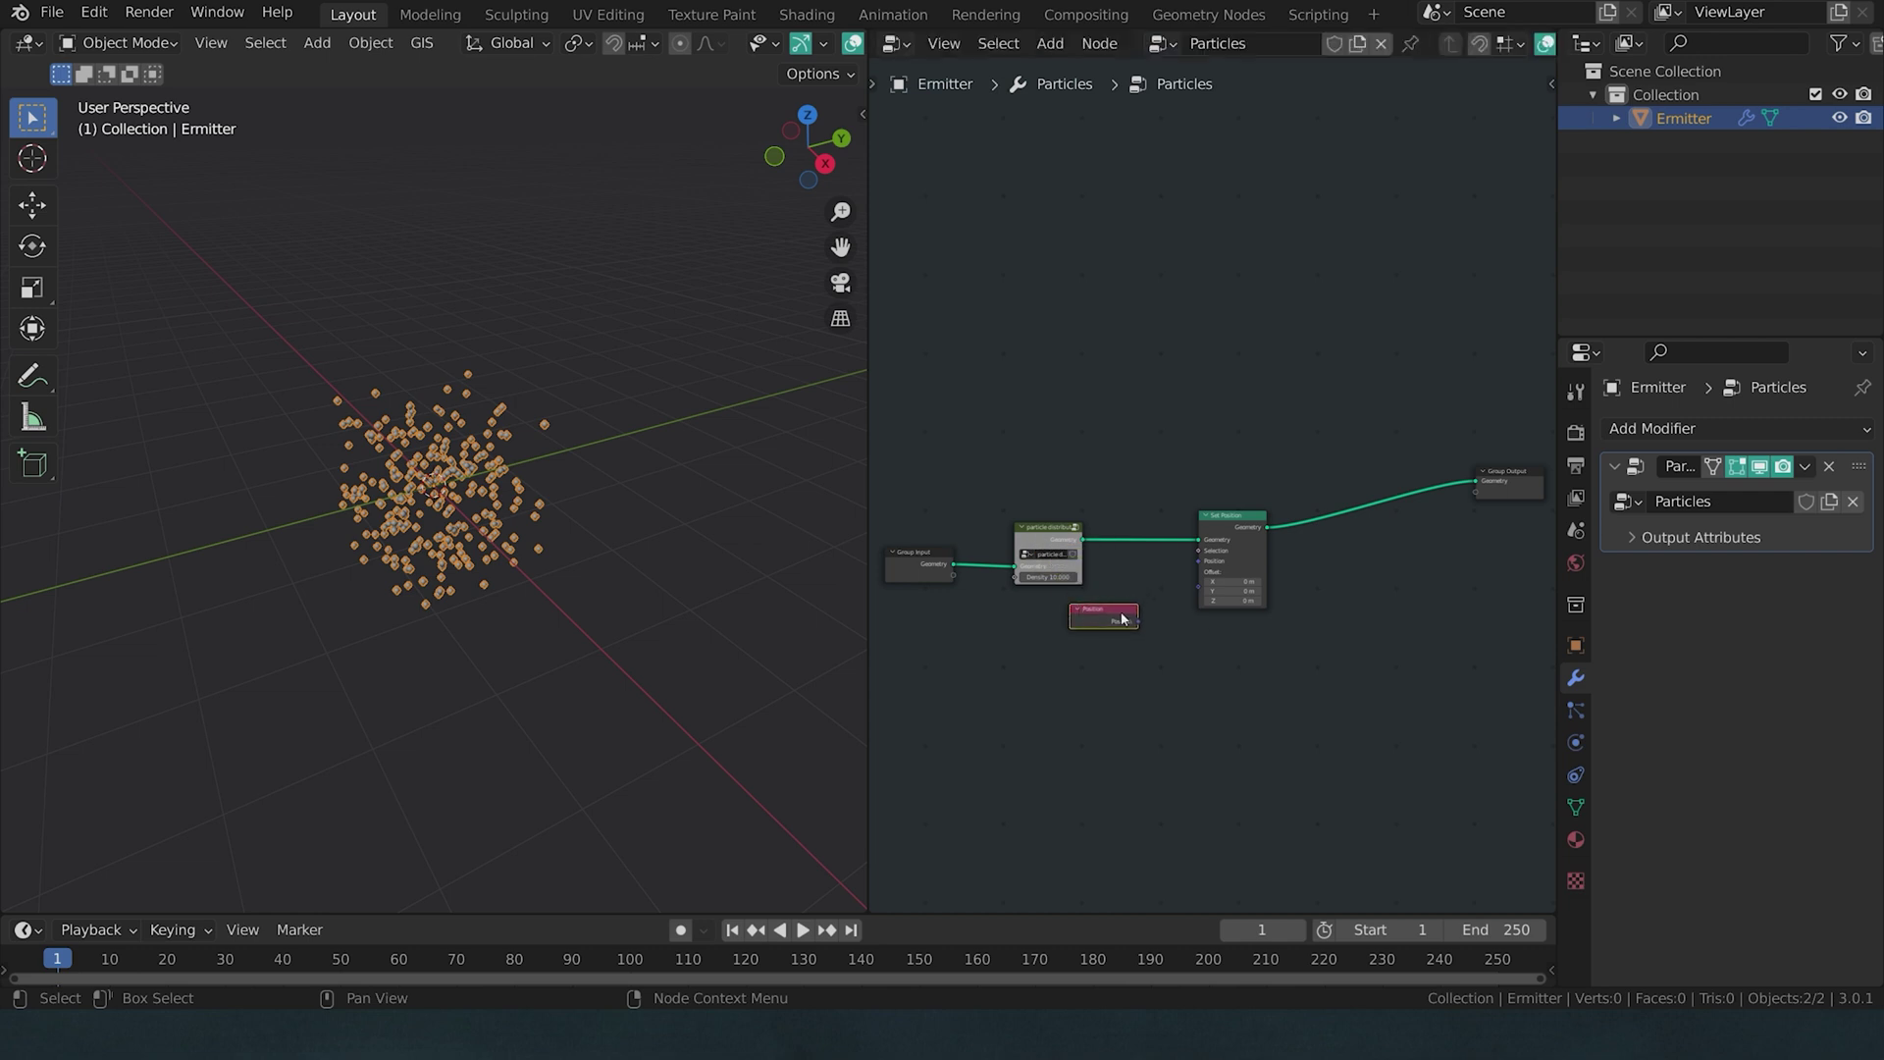
drag(1140, 625, 1144, 570)
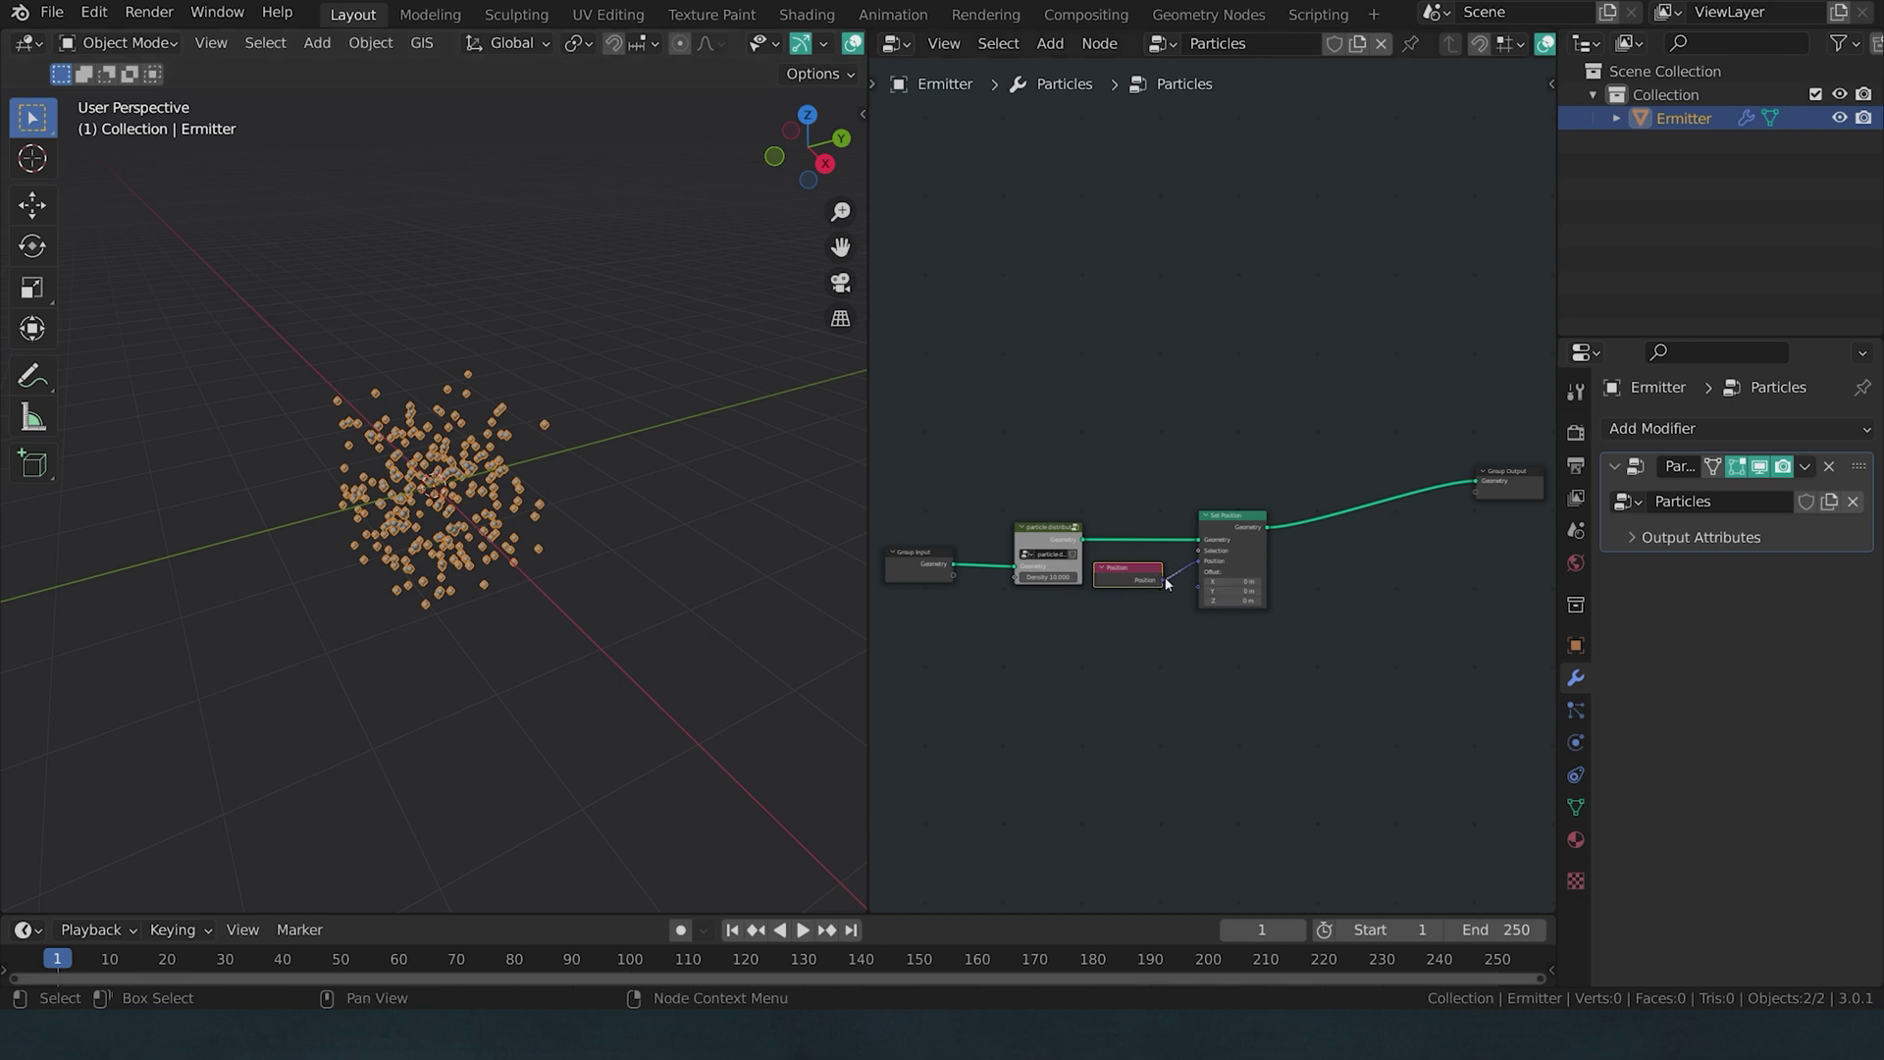
drag(1131, 581, 1352, 527)
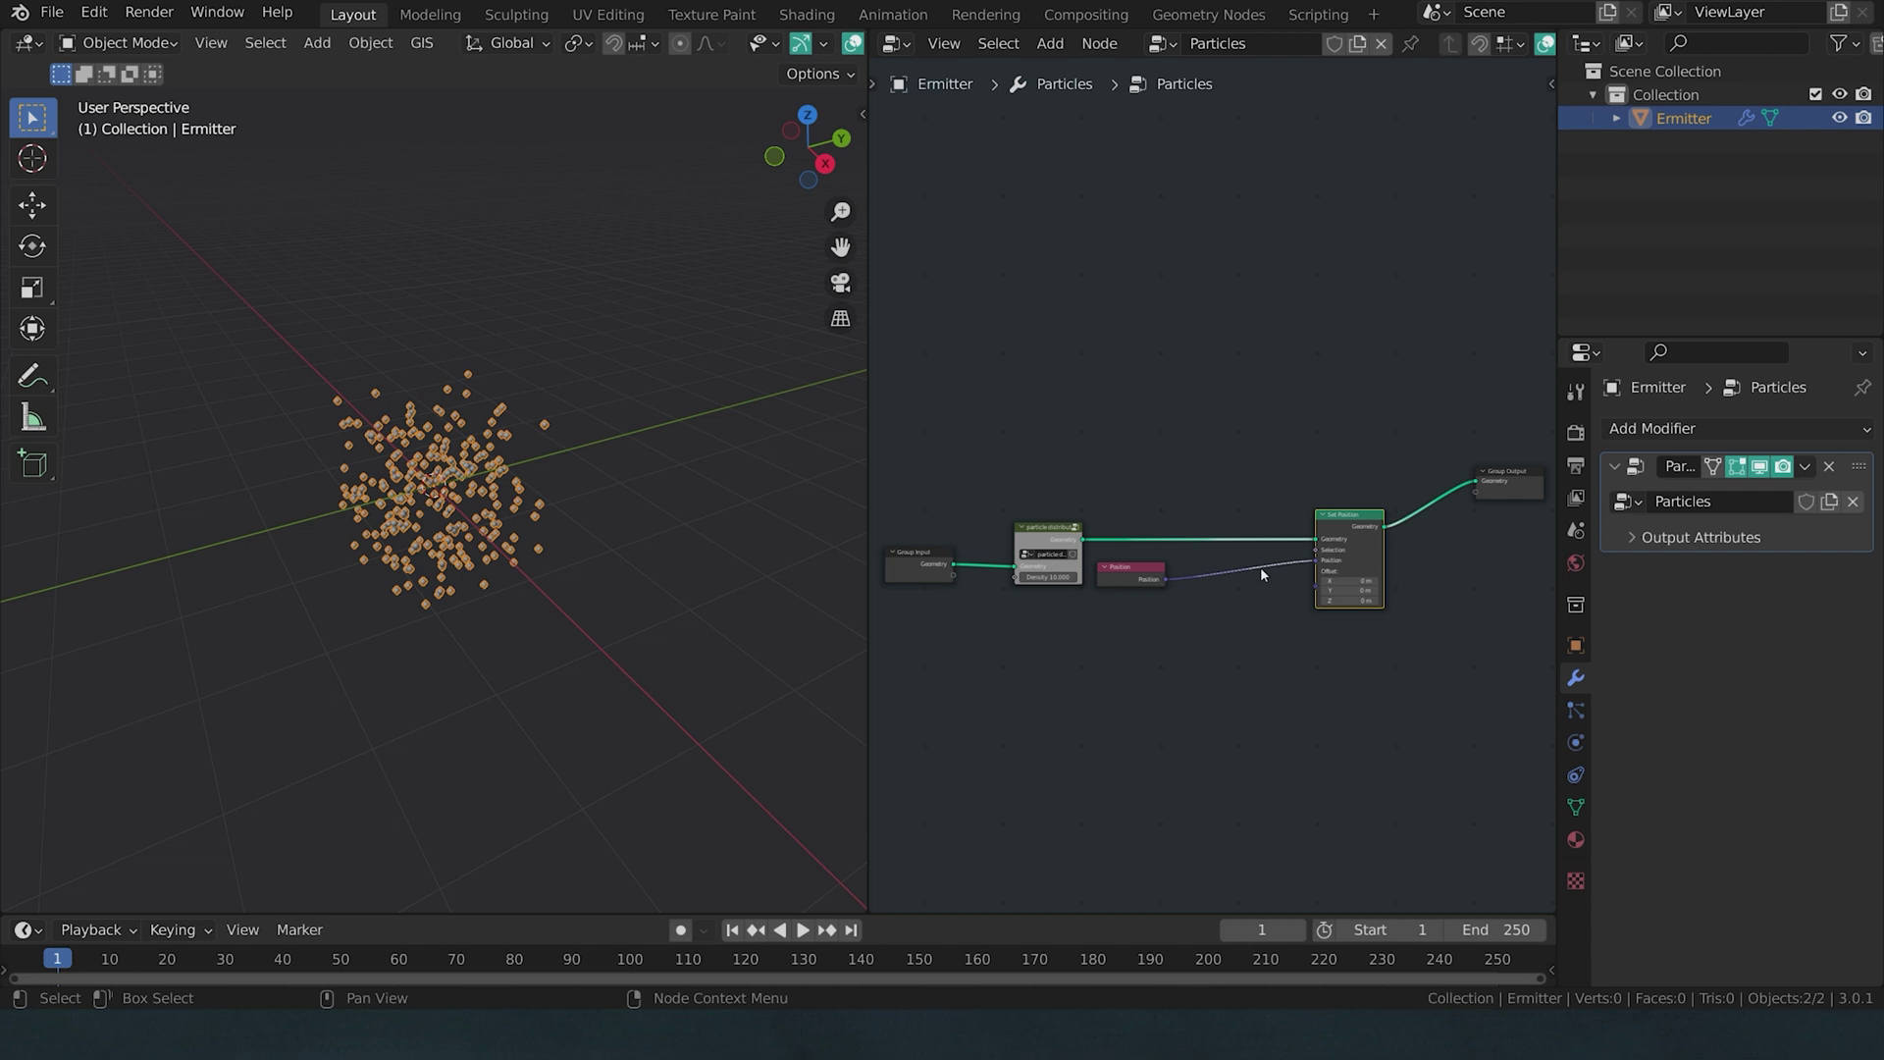
- Insert a Vector Math Add node between the Position and Set Position nodes and try adjusting its second vector's X value
key(shift+a)
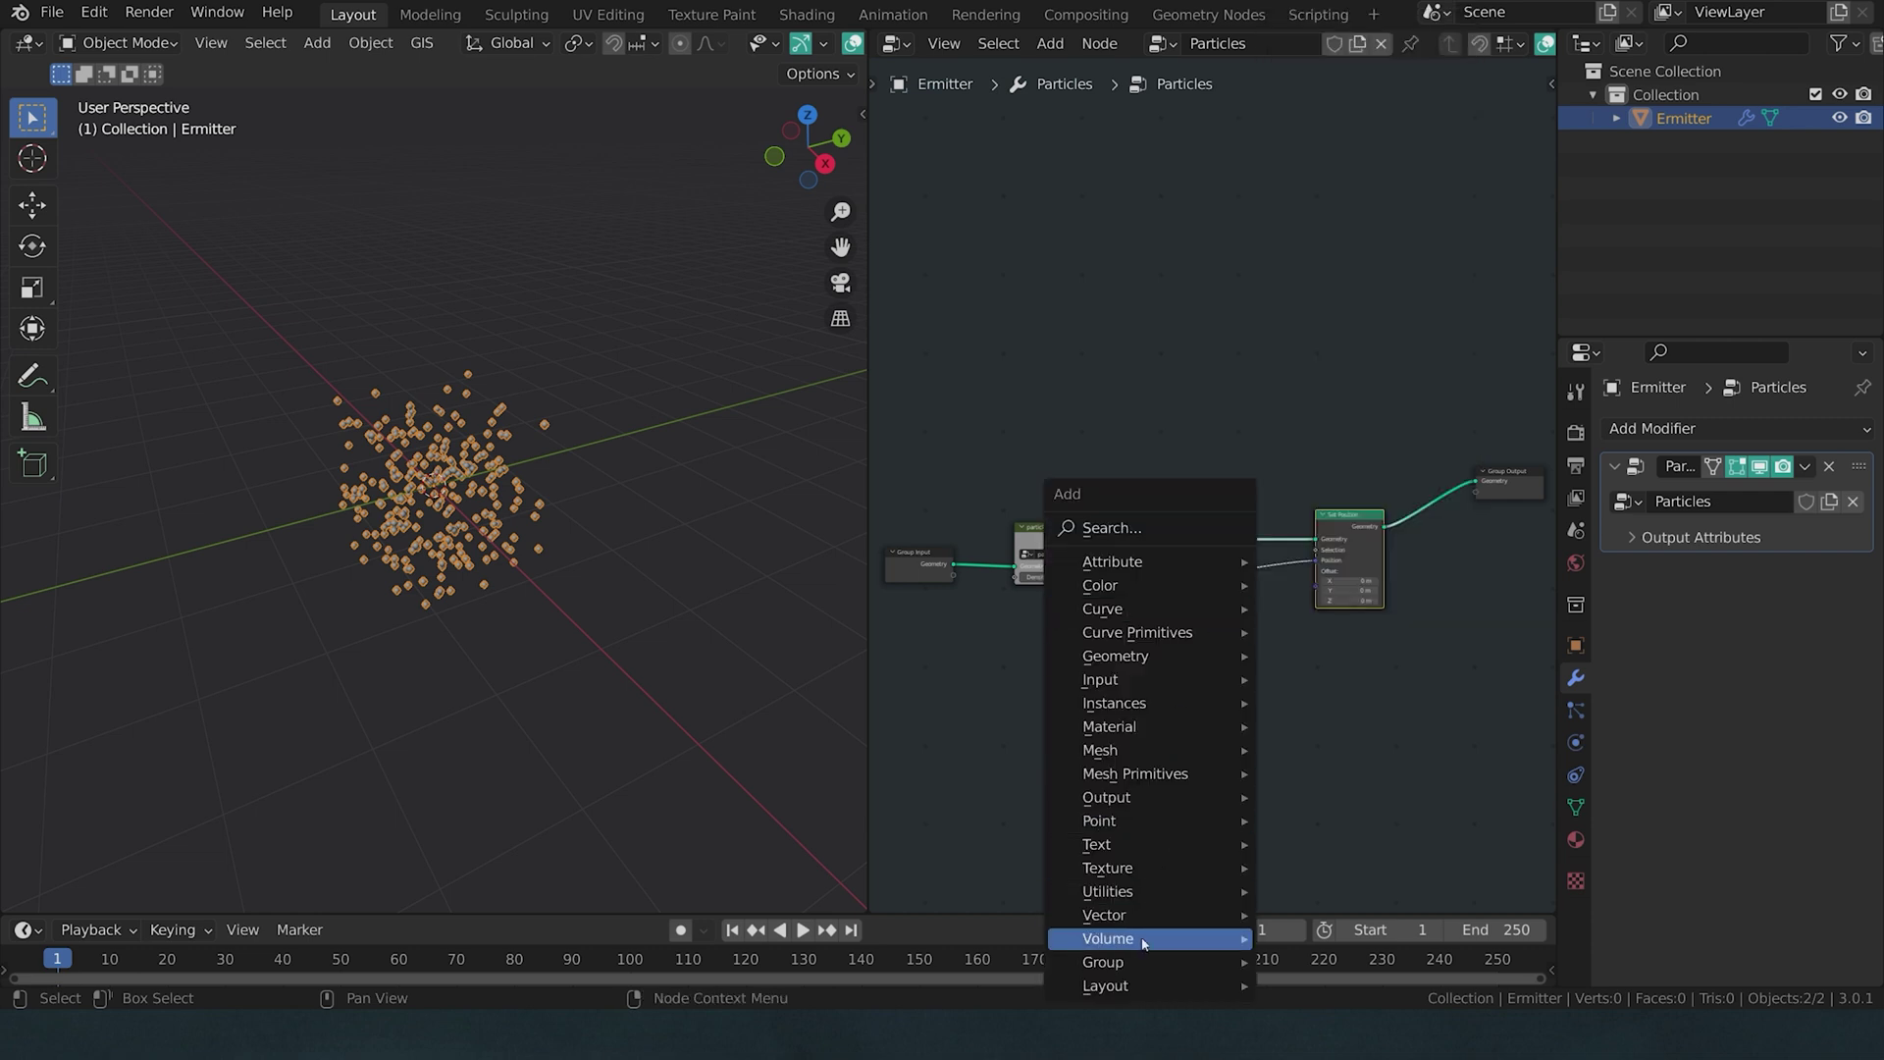
mouse_move(1178, 915)
click(1334, 889)
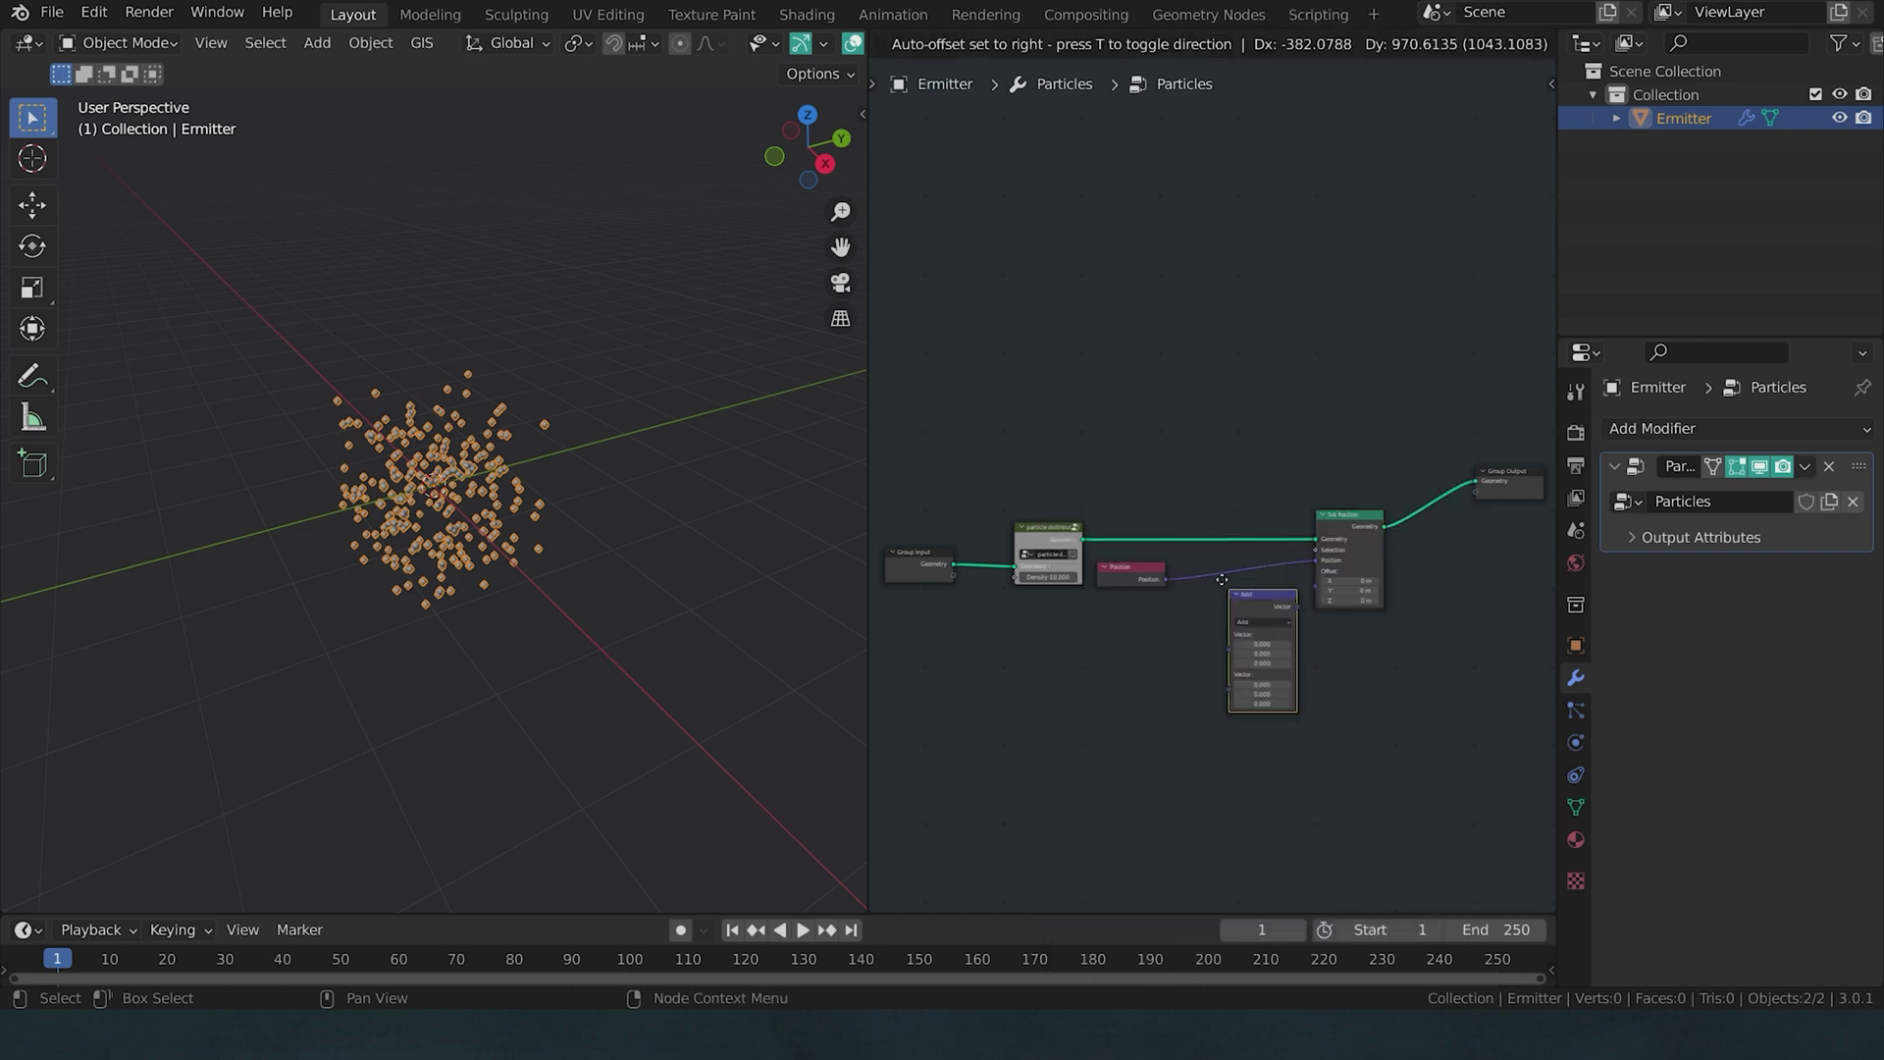
click(1231, 604)
scroll(1210, 640, up, 2)
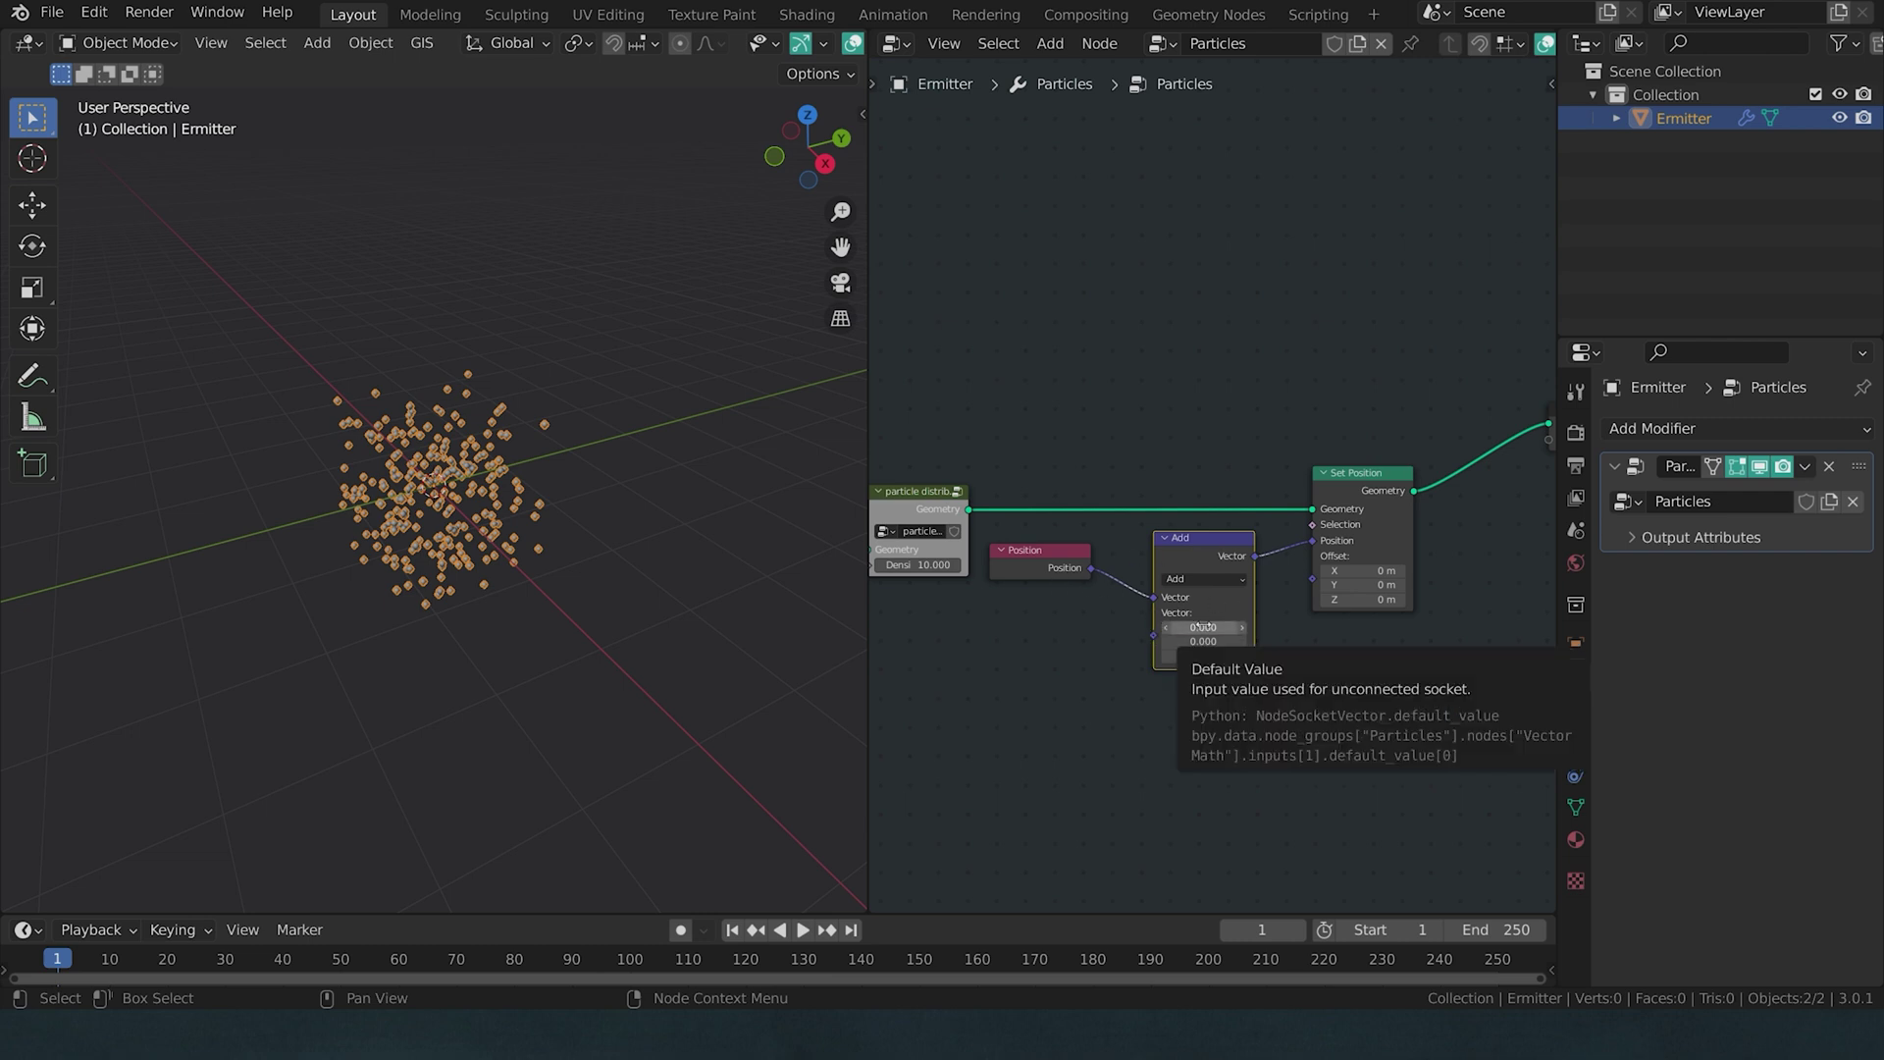
mouse_move(1202, 626)
mouse_down()
mouse_move(1168, 626)
mouse_move(1193, 626)
mouse_up()
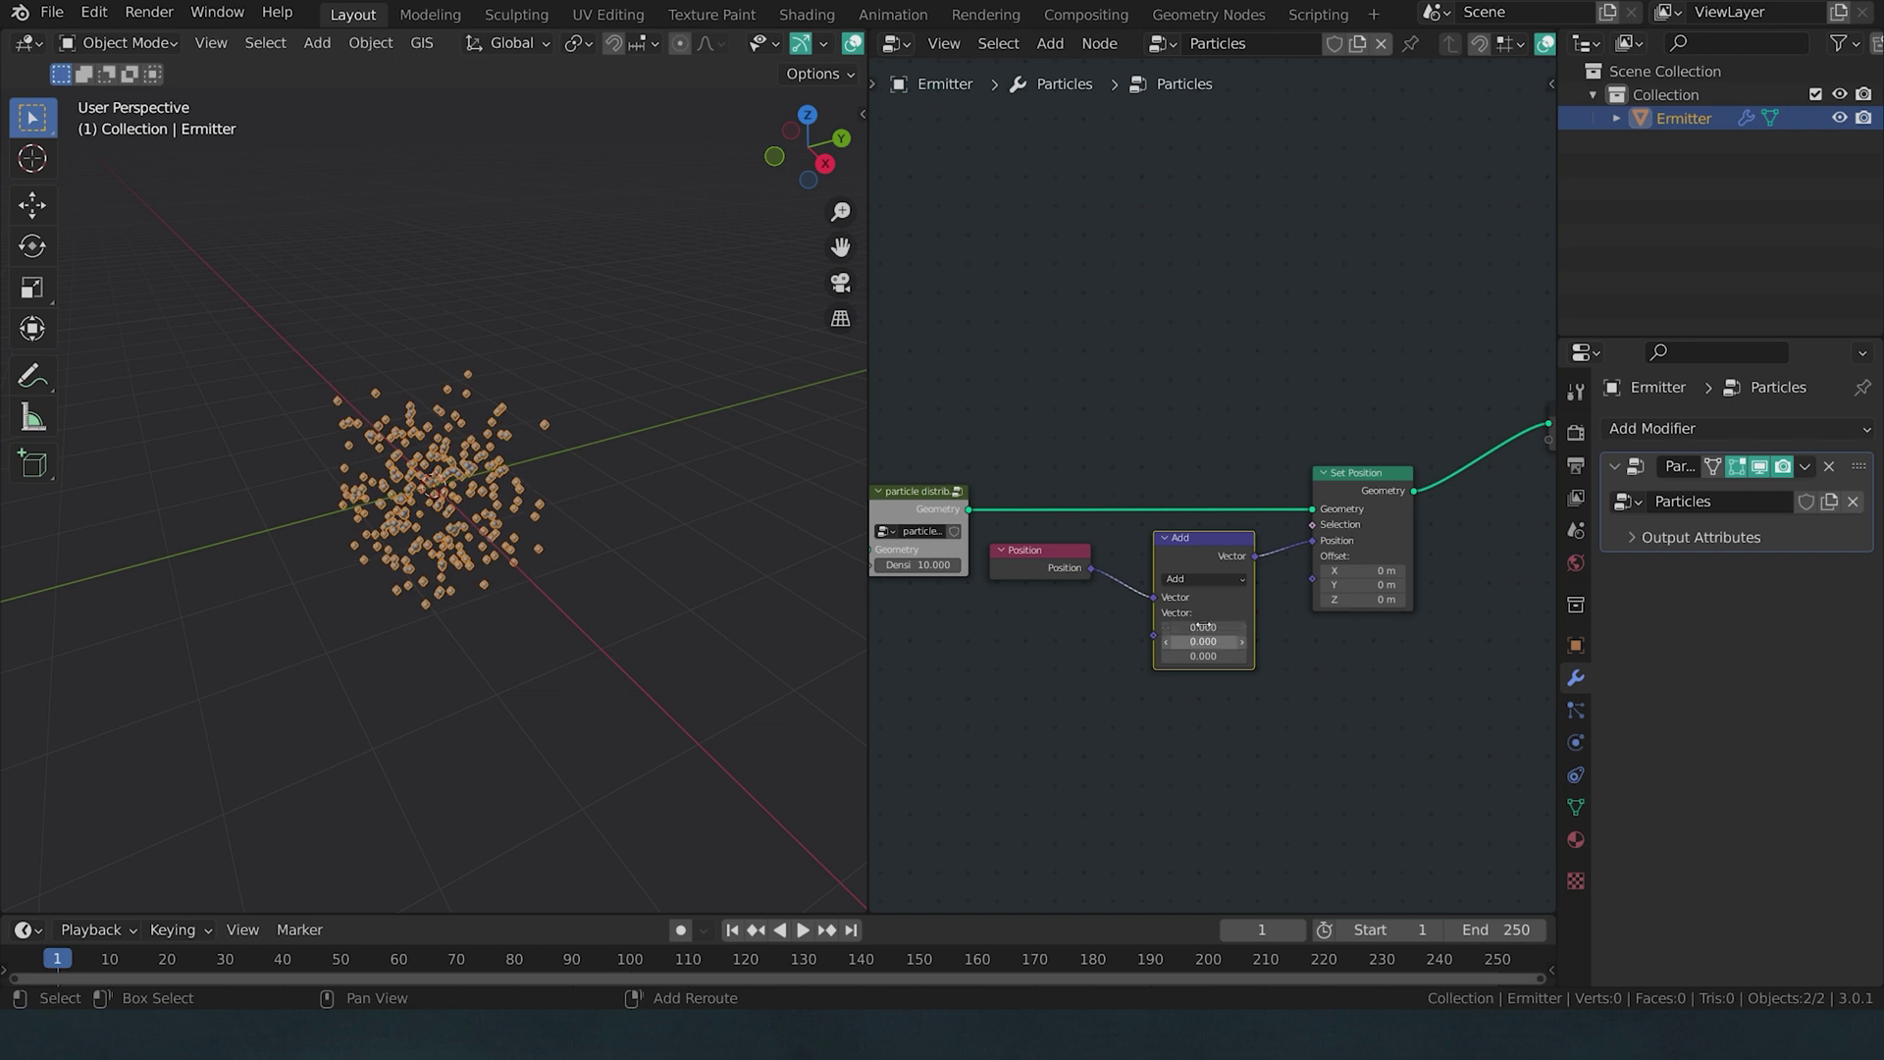
- Try the Multiply operation on the Vector Math node, return it to Add, and try shifting the points along Z
click(1204, 579)
click(1191, 629)
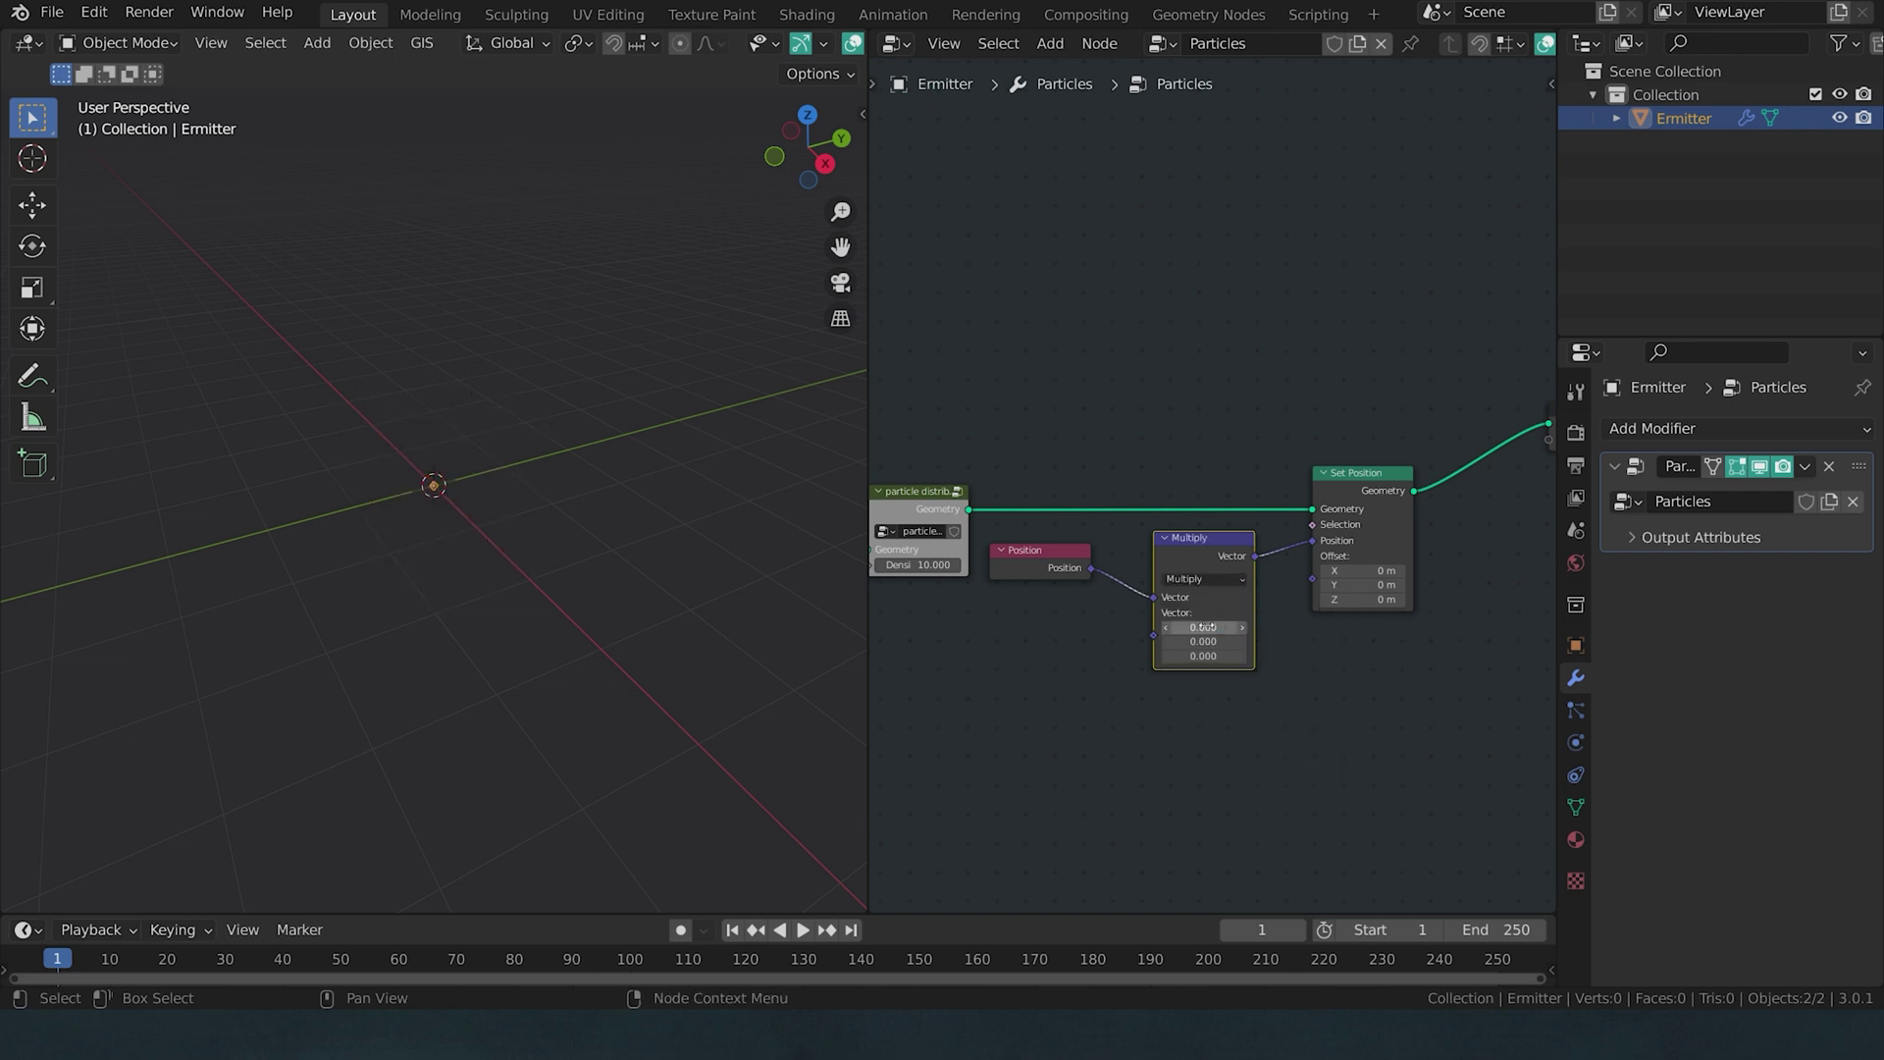
mouse_move(1203, 627)
mouse_down()
mouse_move(1222, 627)
mouse_move(1202, 627)
mouse_up()
right_click(1202, 627)
click(1205, 581)
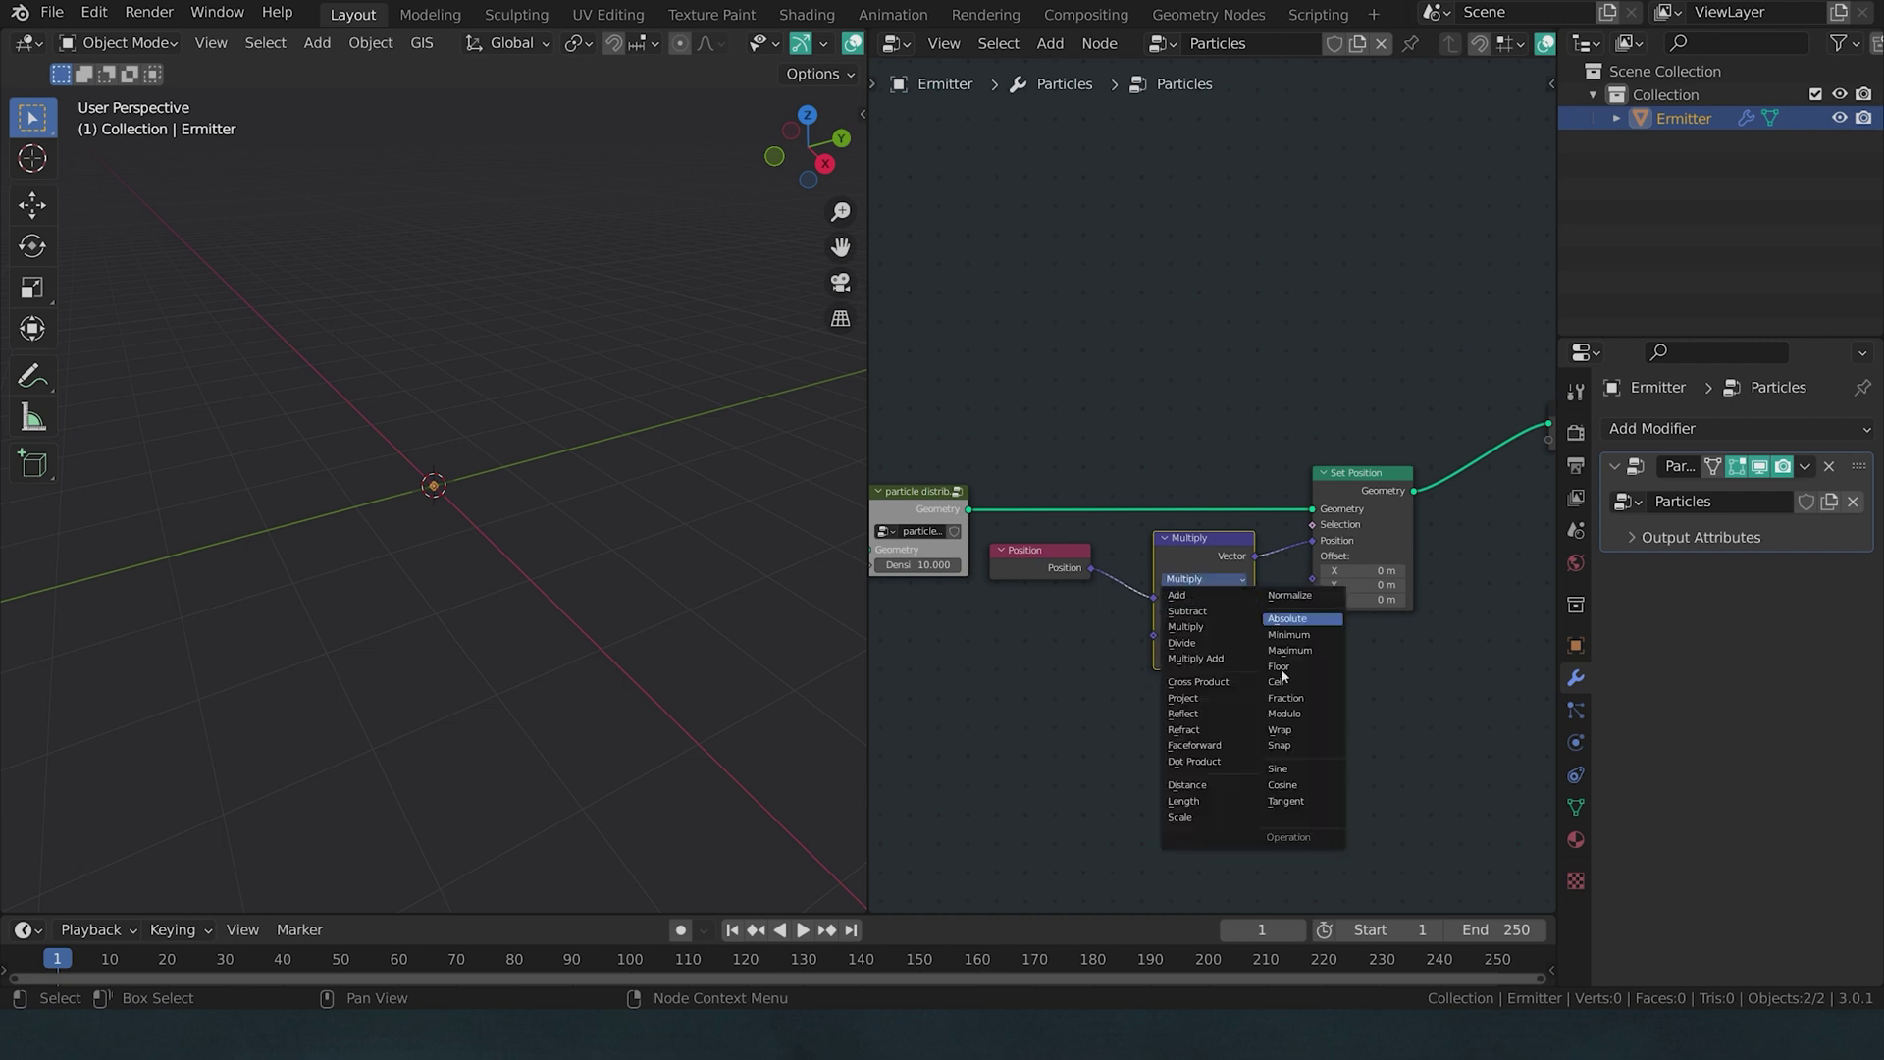
click(1184, 597)
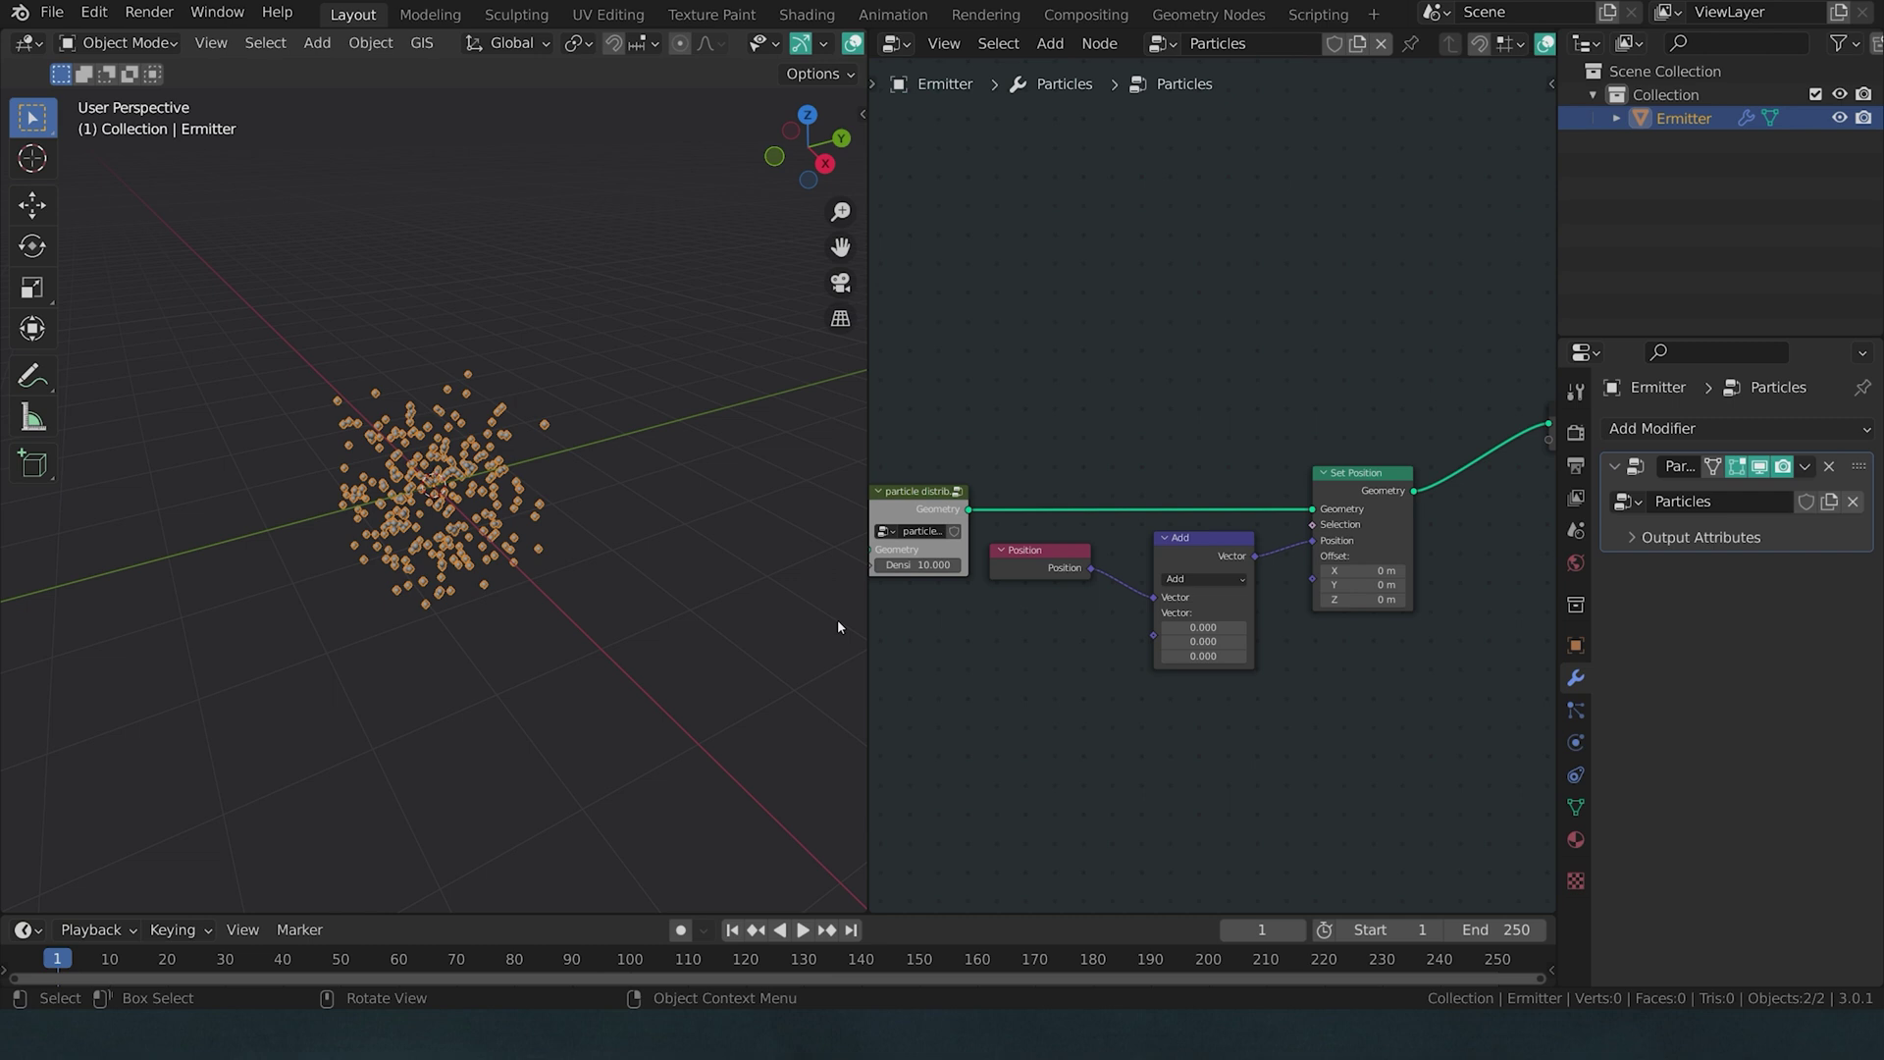
drag(1225, 661, 1325, 662)
key(Escape)
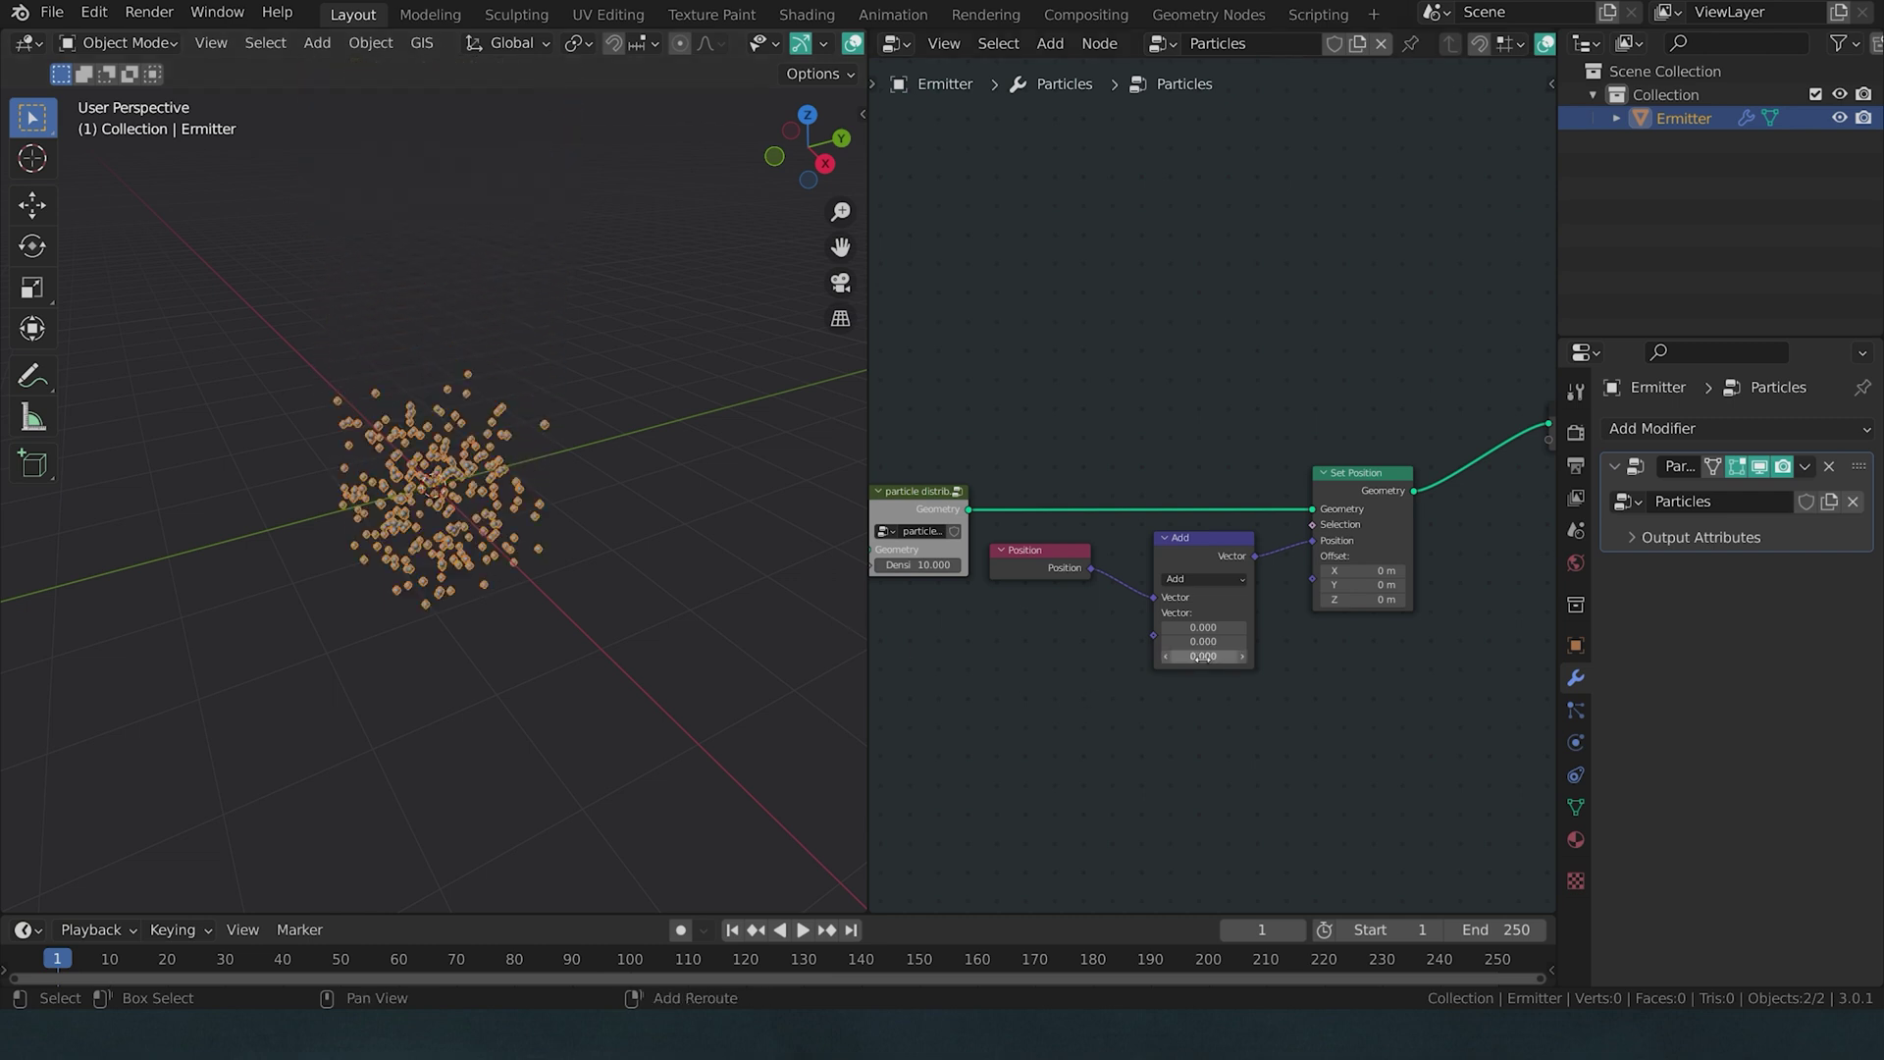
- Add a Value node below the particle distribution group, drive it with #frame, and play the animation to check it
key(shift+a)
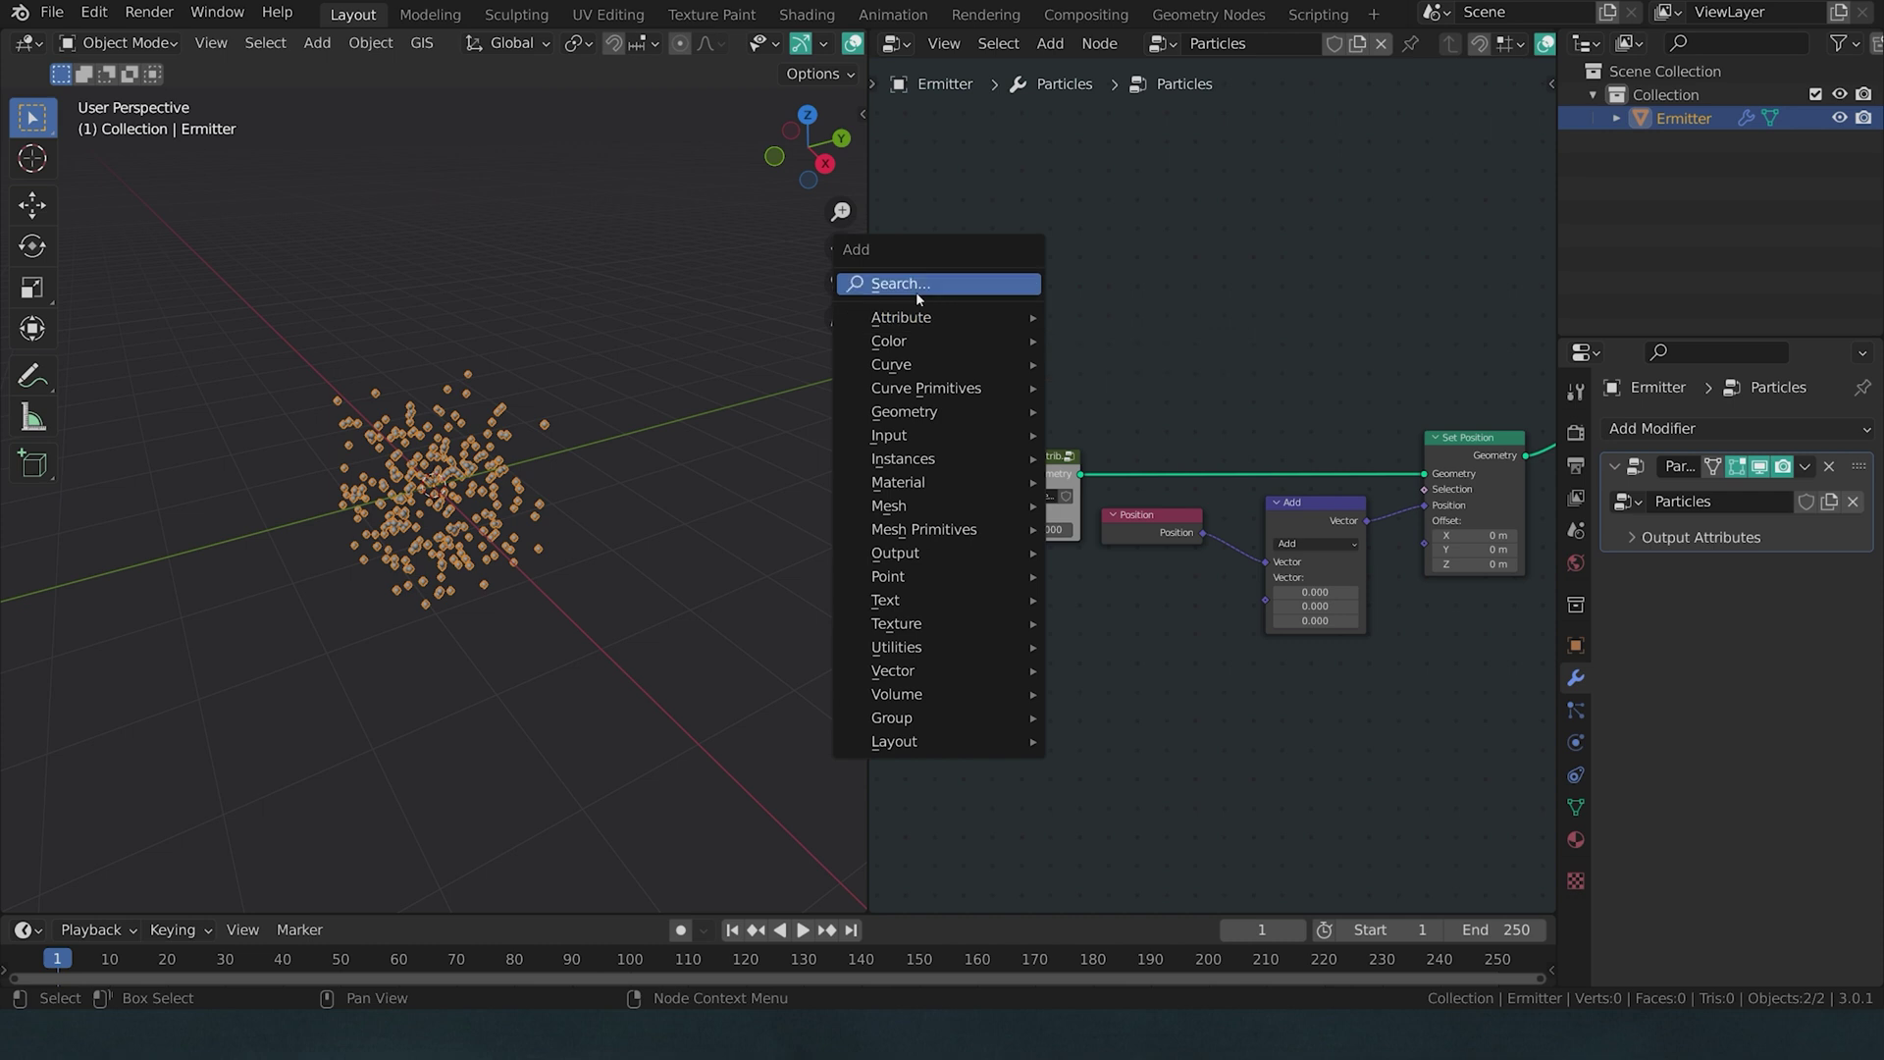
click(918, 295)
text(value)
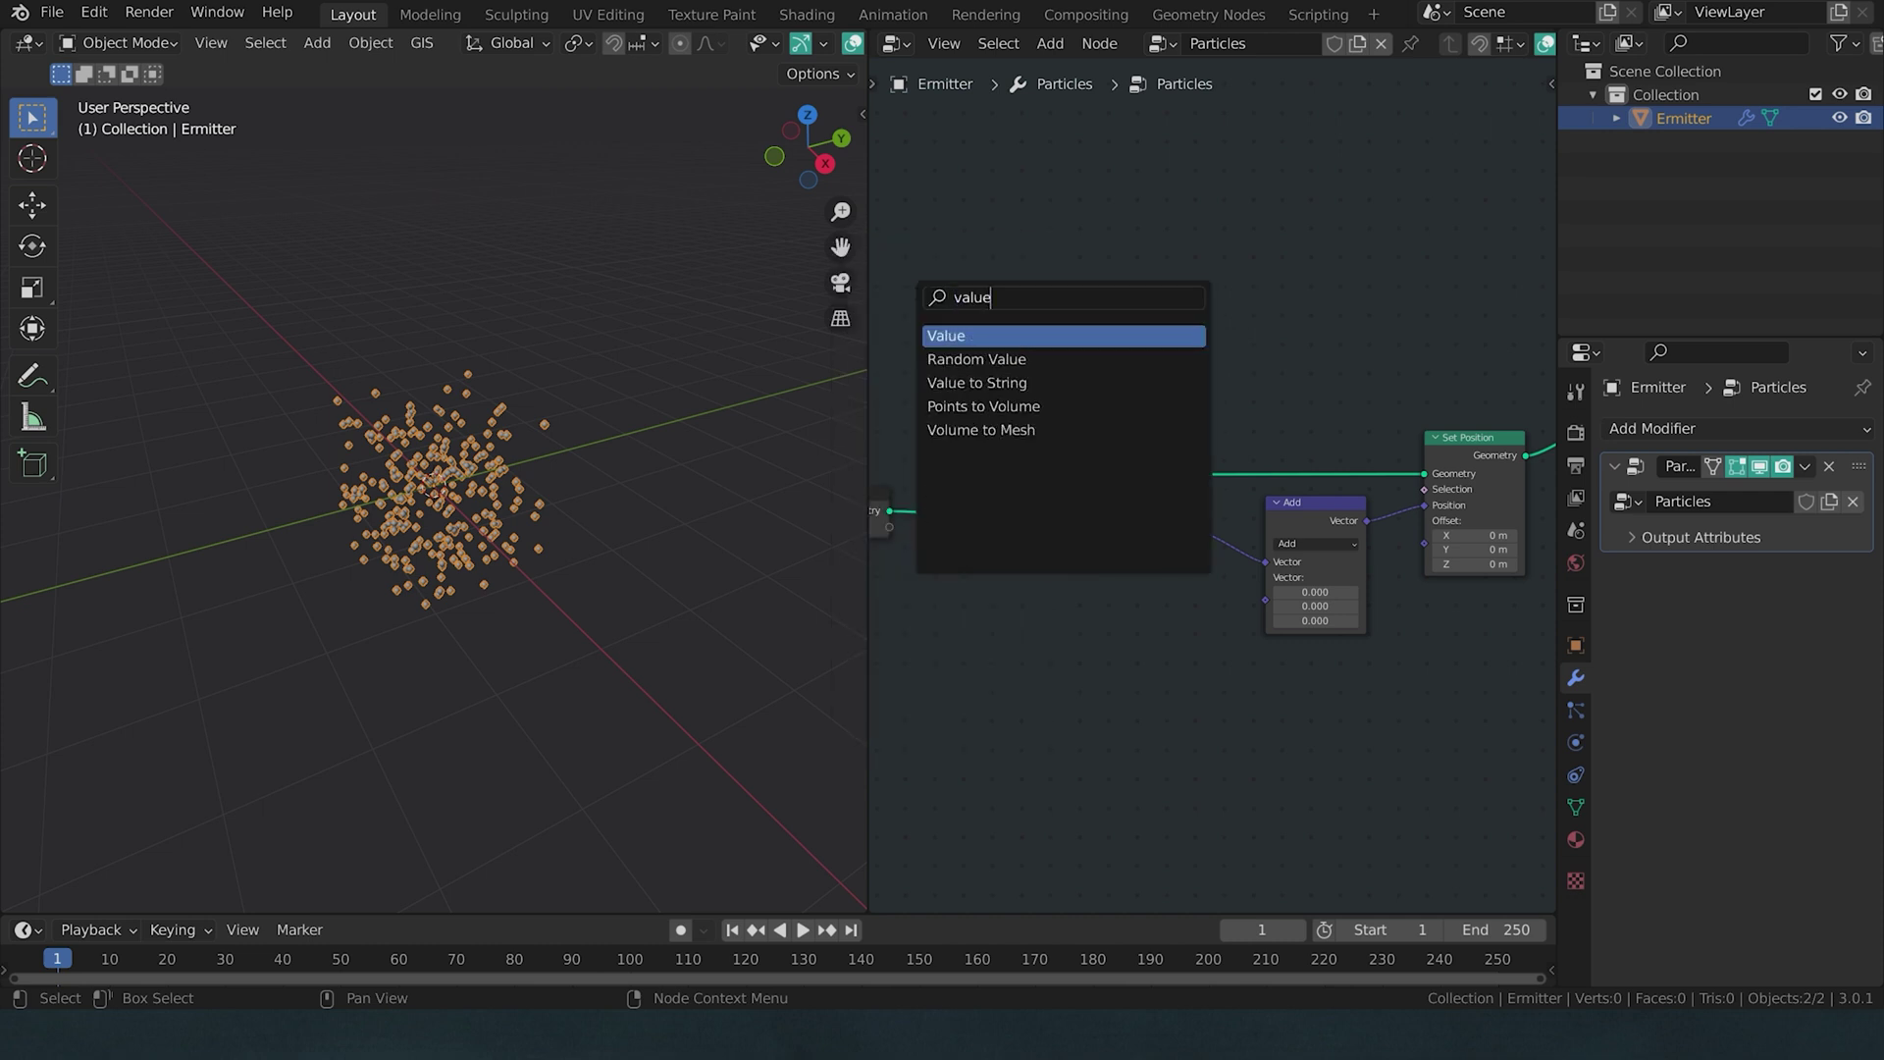
key(Return)
click(978, 589)
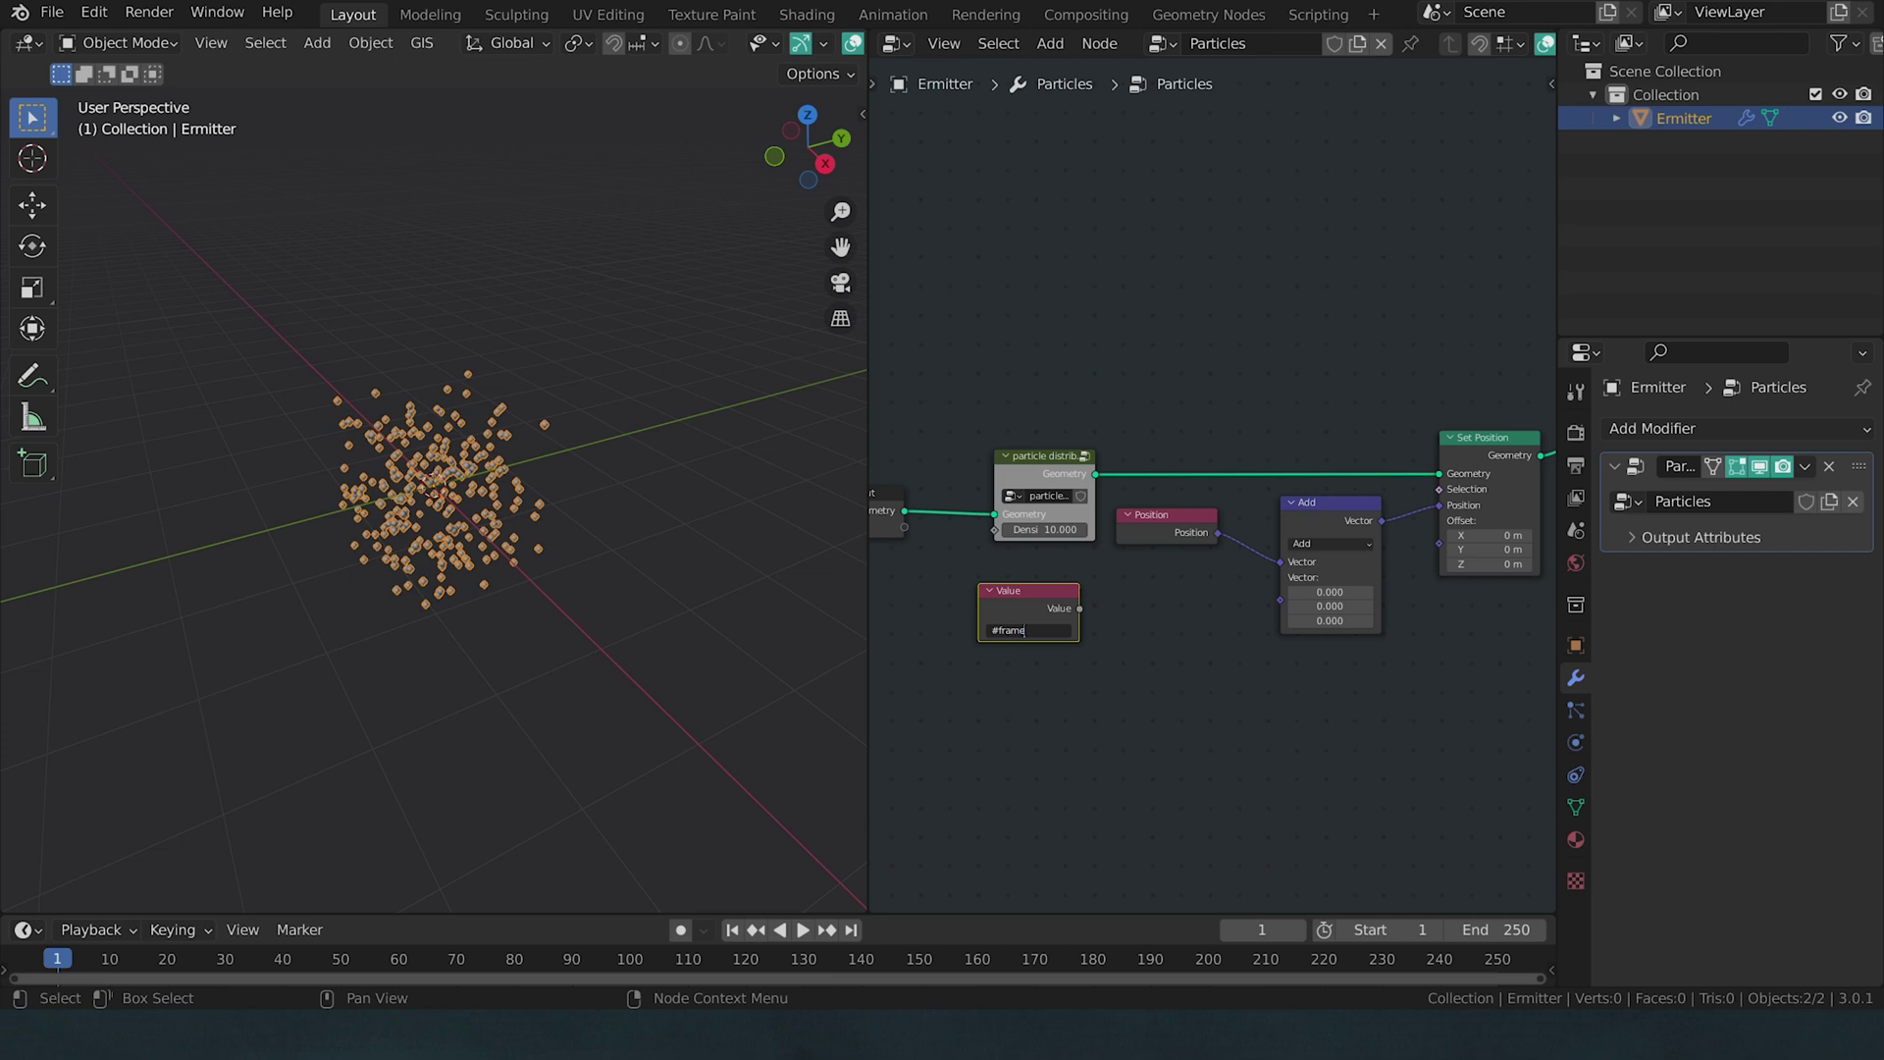
key(Return)
drag(403, 914, 404, 892)
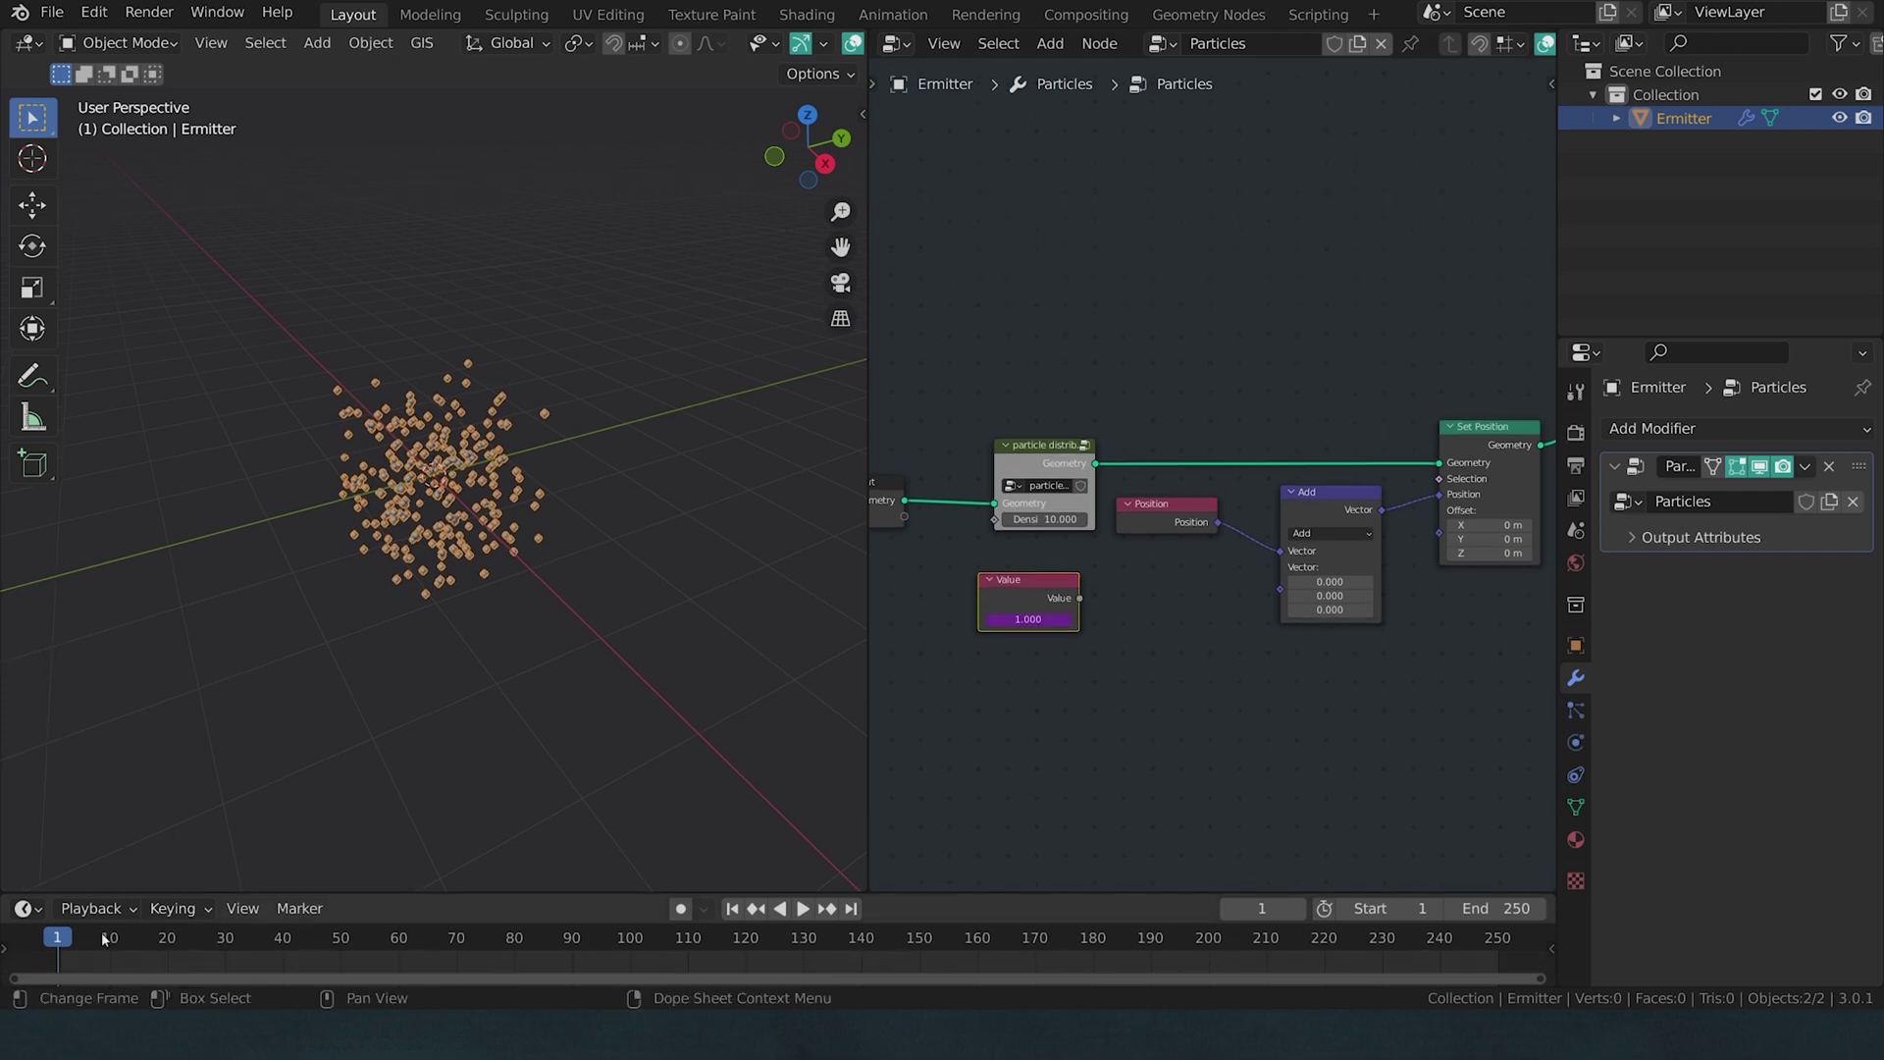
key(space)
key(space)
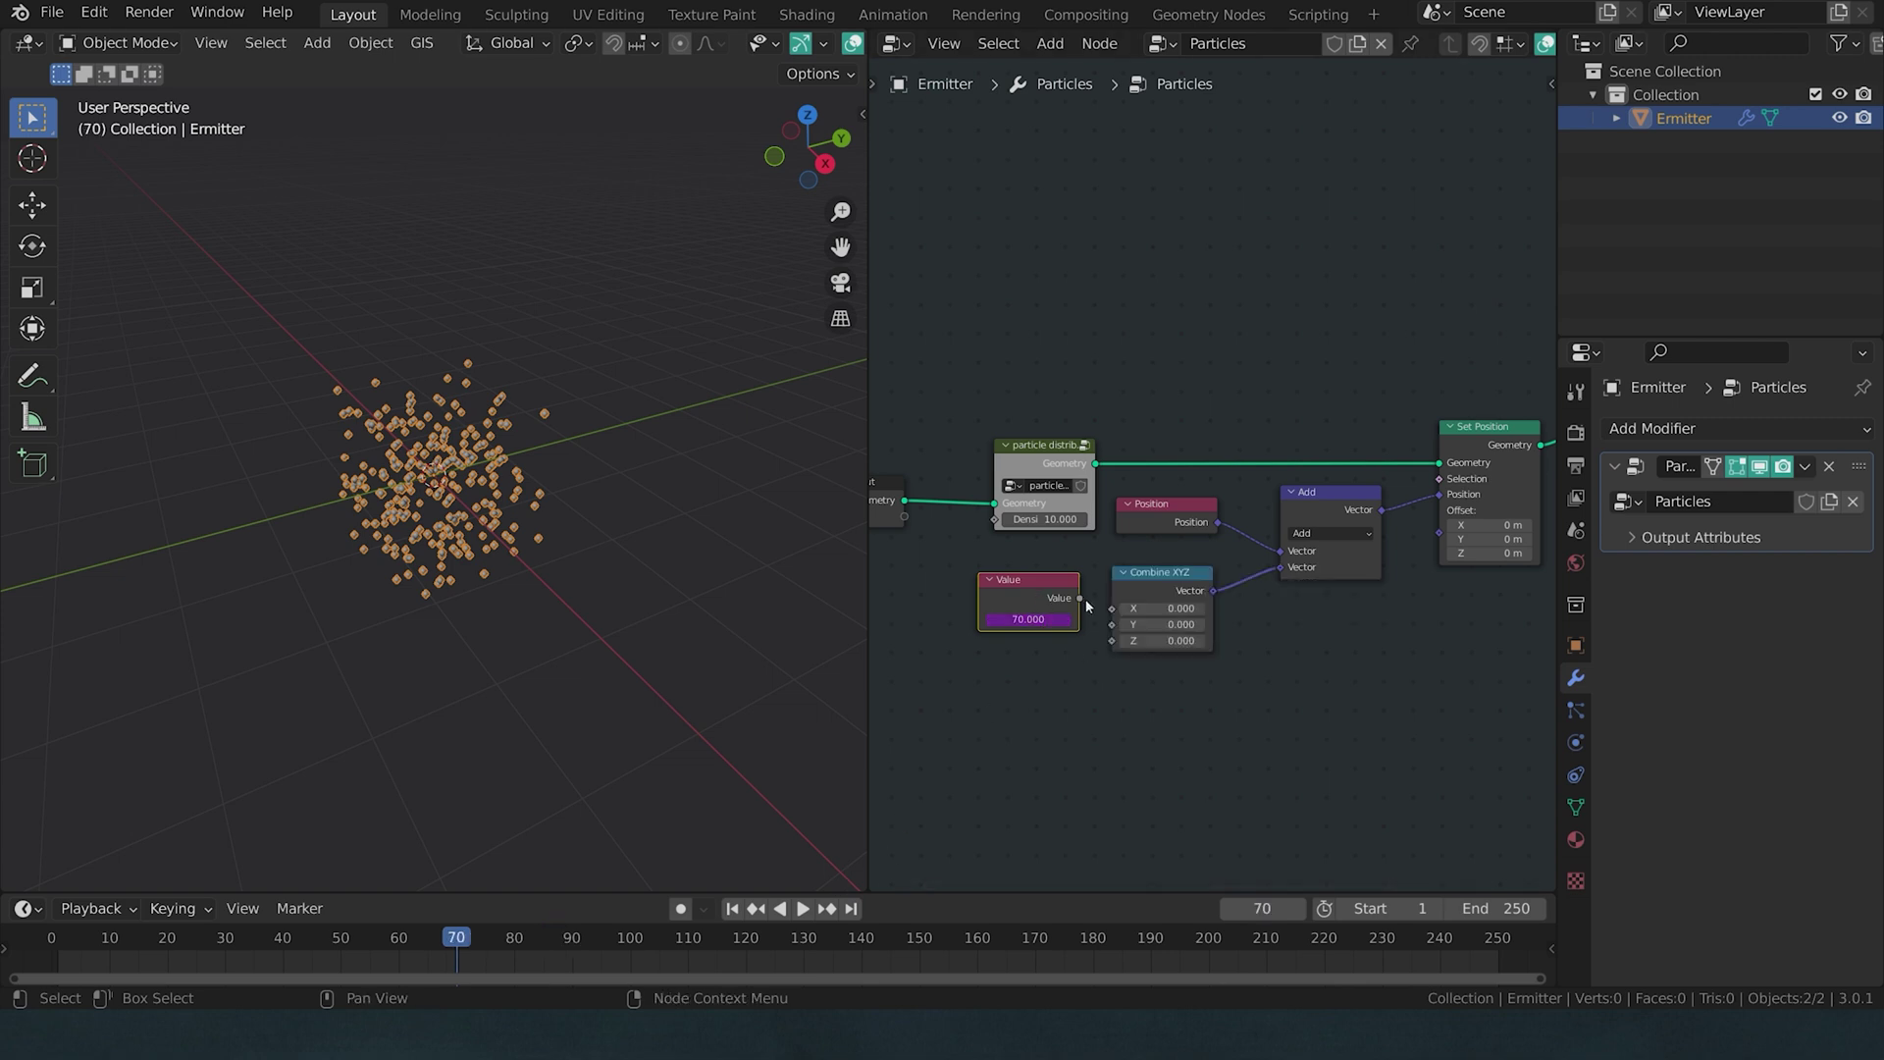
- Connect the Value node to the Combine XYZ node's X input and view the displaced points
drag(1080, 597, 1115, 614)
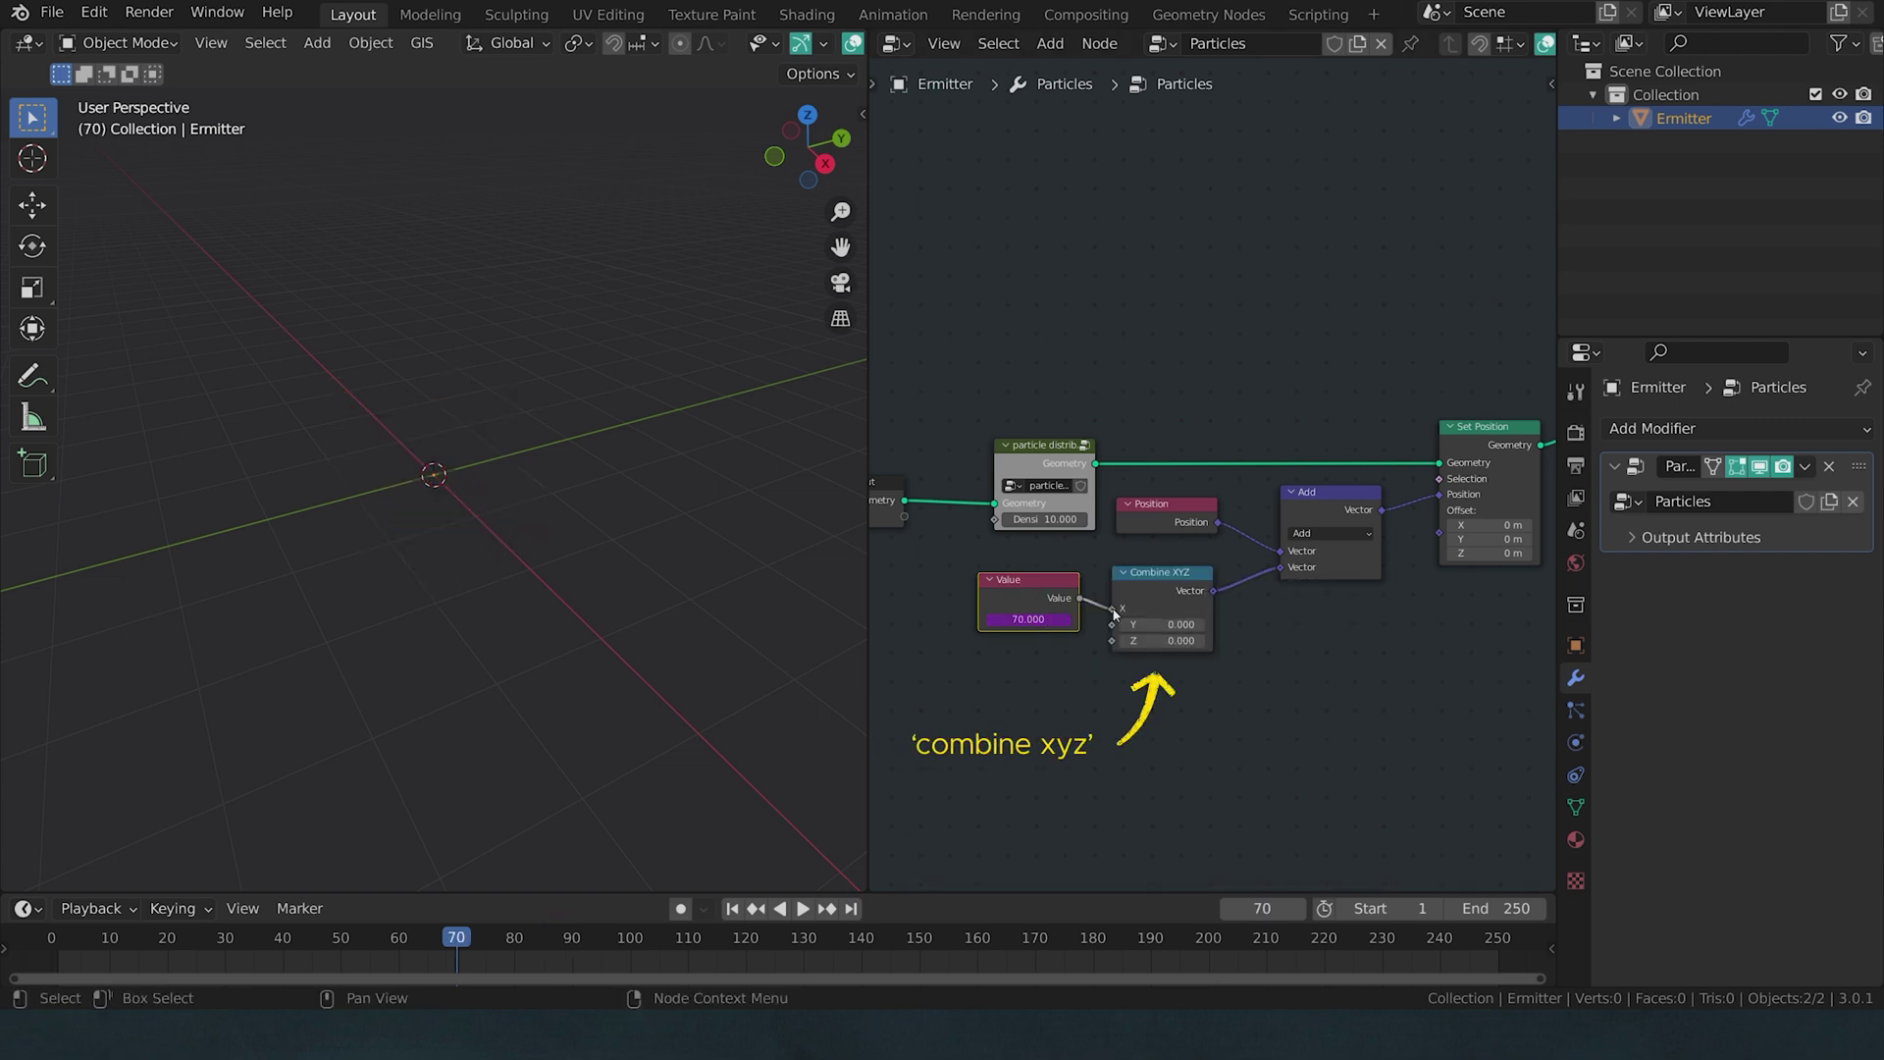
middle_drag(592, 638, 795, 576)
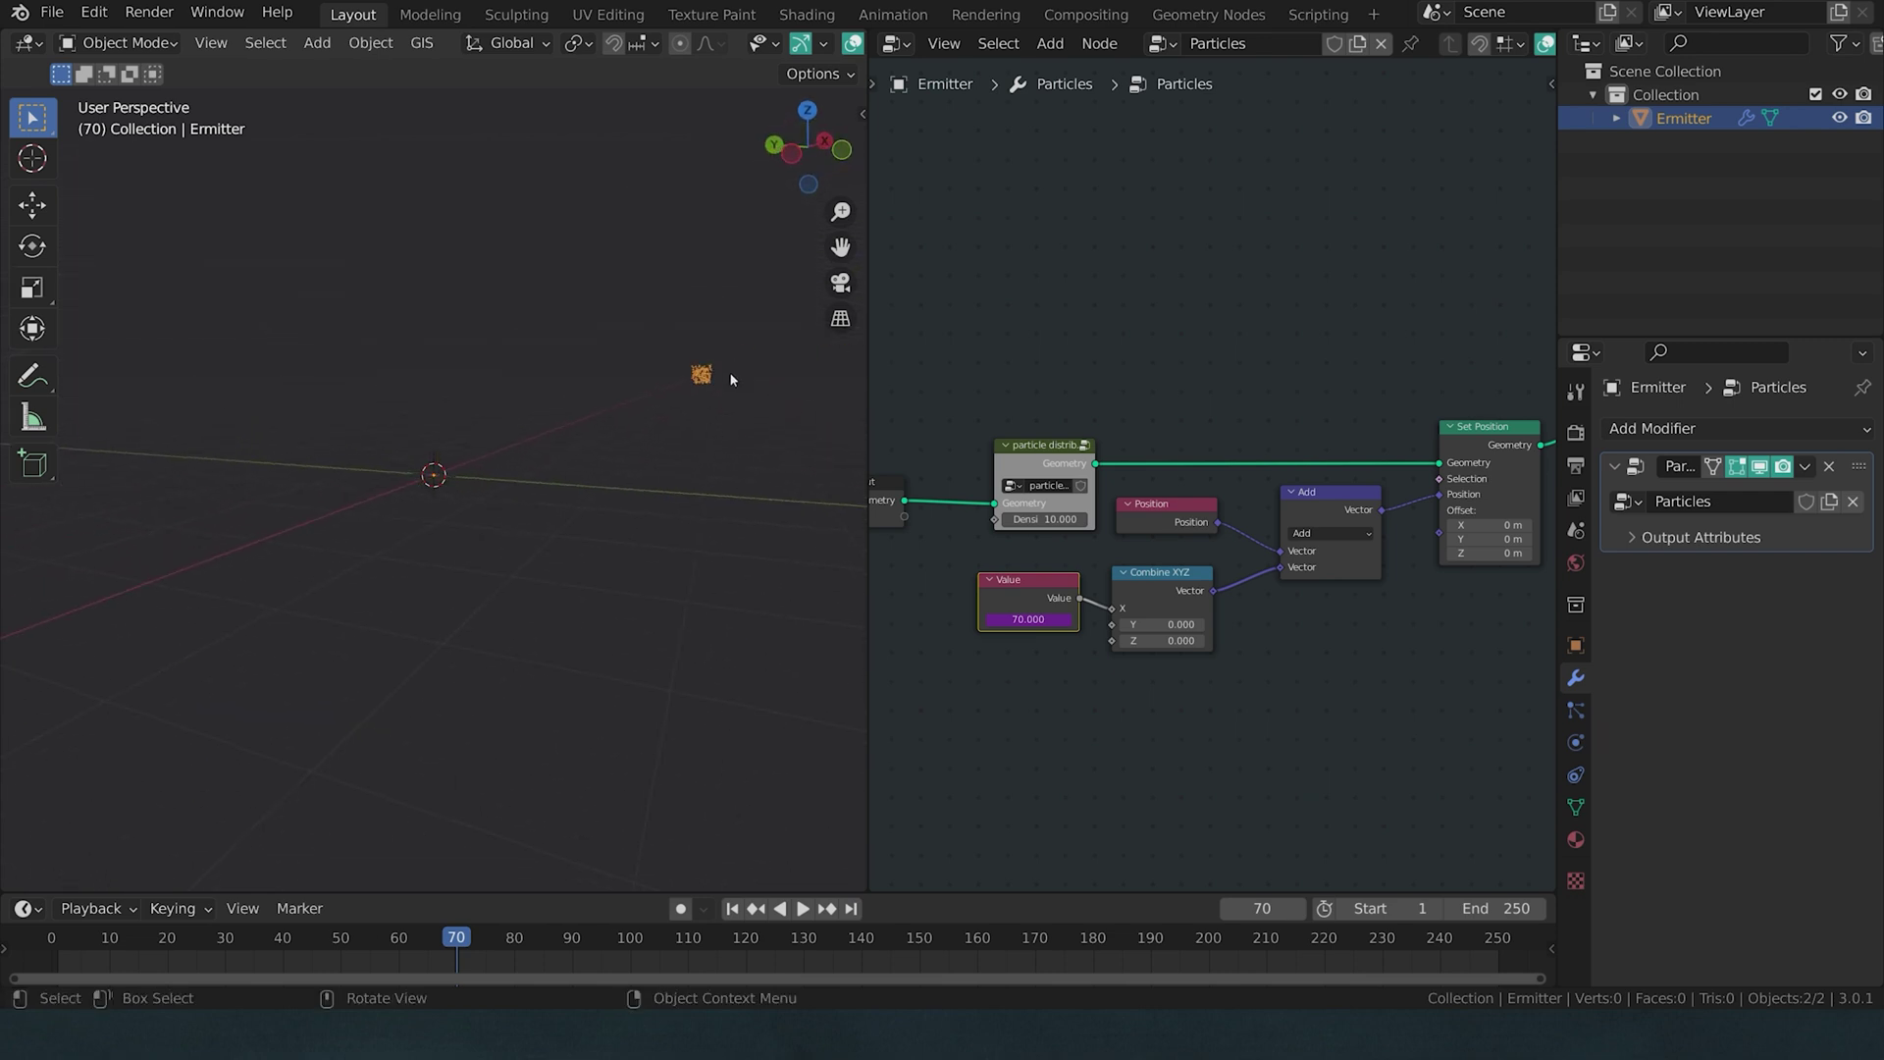
middle_drag(732, 379, 1107, 559)
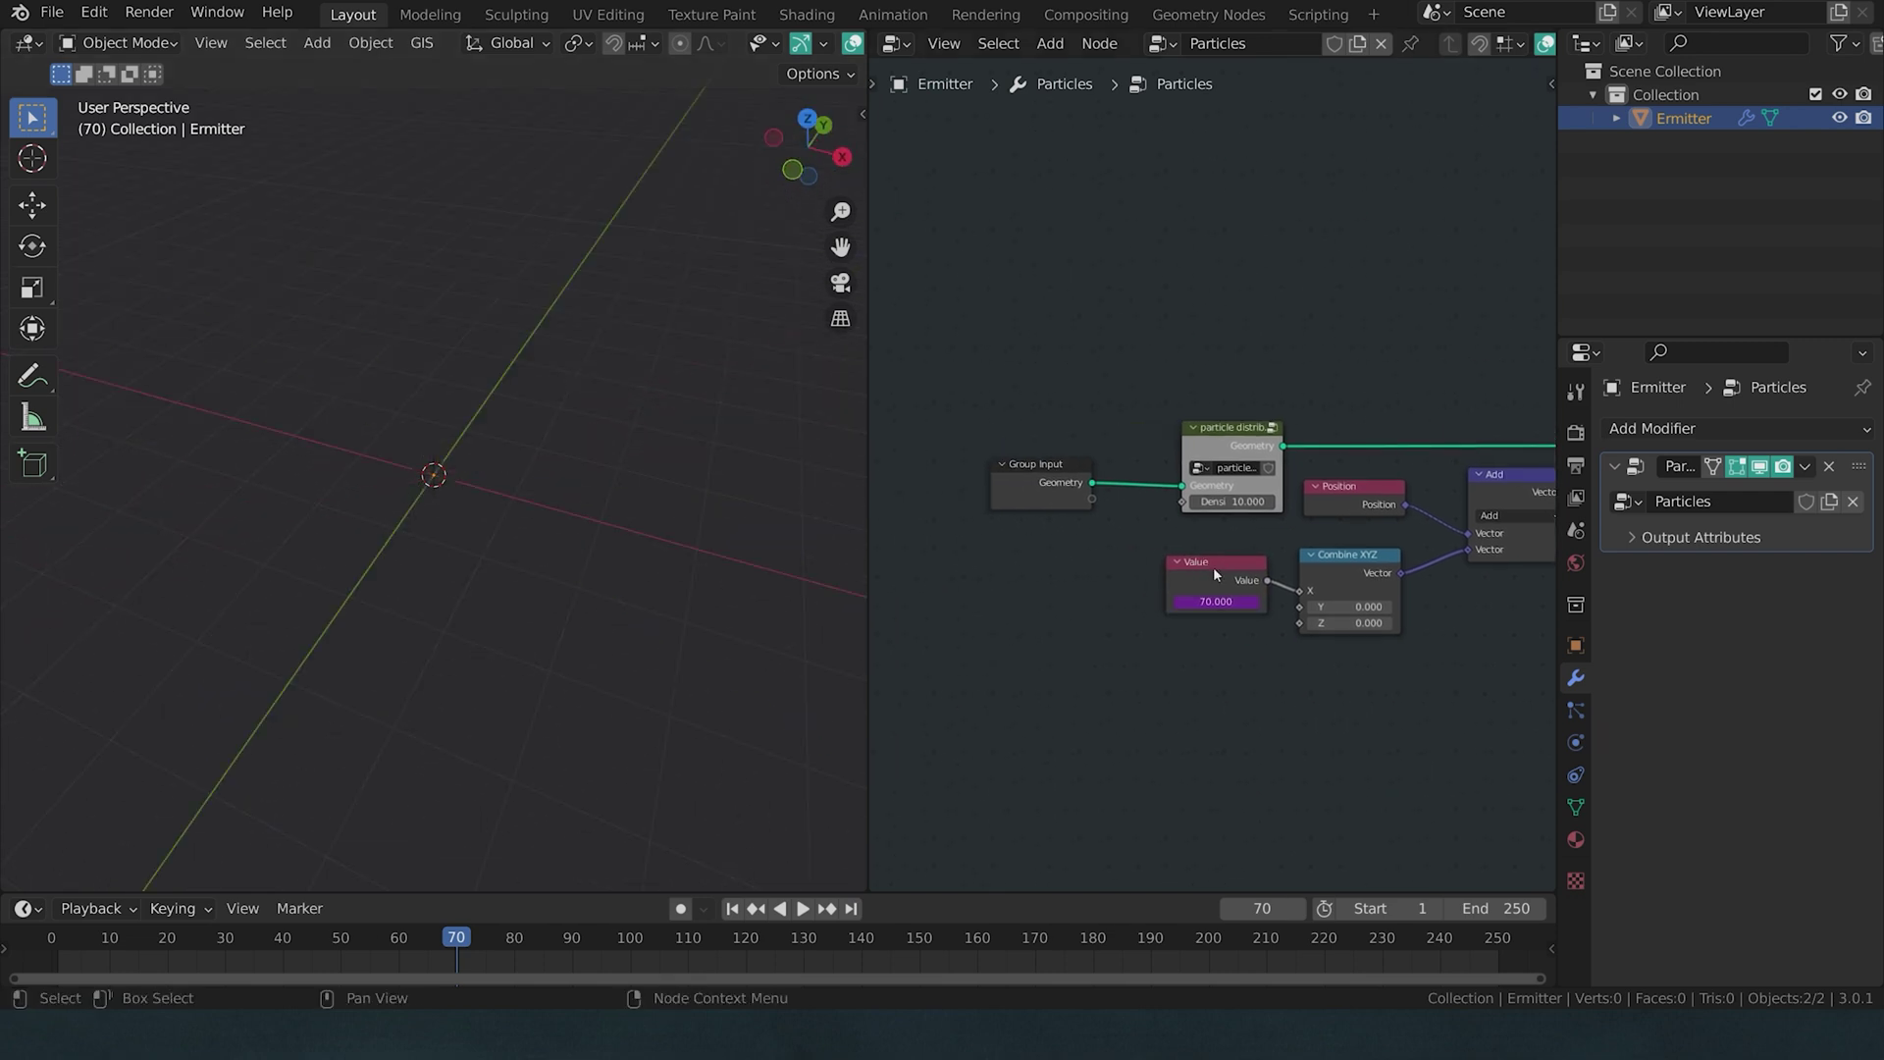
- Insert a Math Multiply node with a factor of 0.01 between the Value and Combine XYZ nodes
drag(1214, 567, 1052, 581)
key(shift+a)
mouse_move(957, 893)
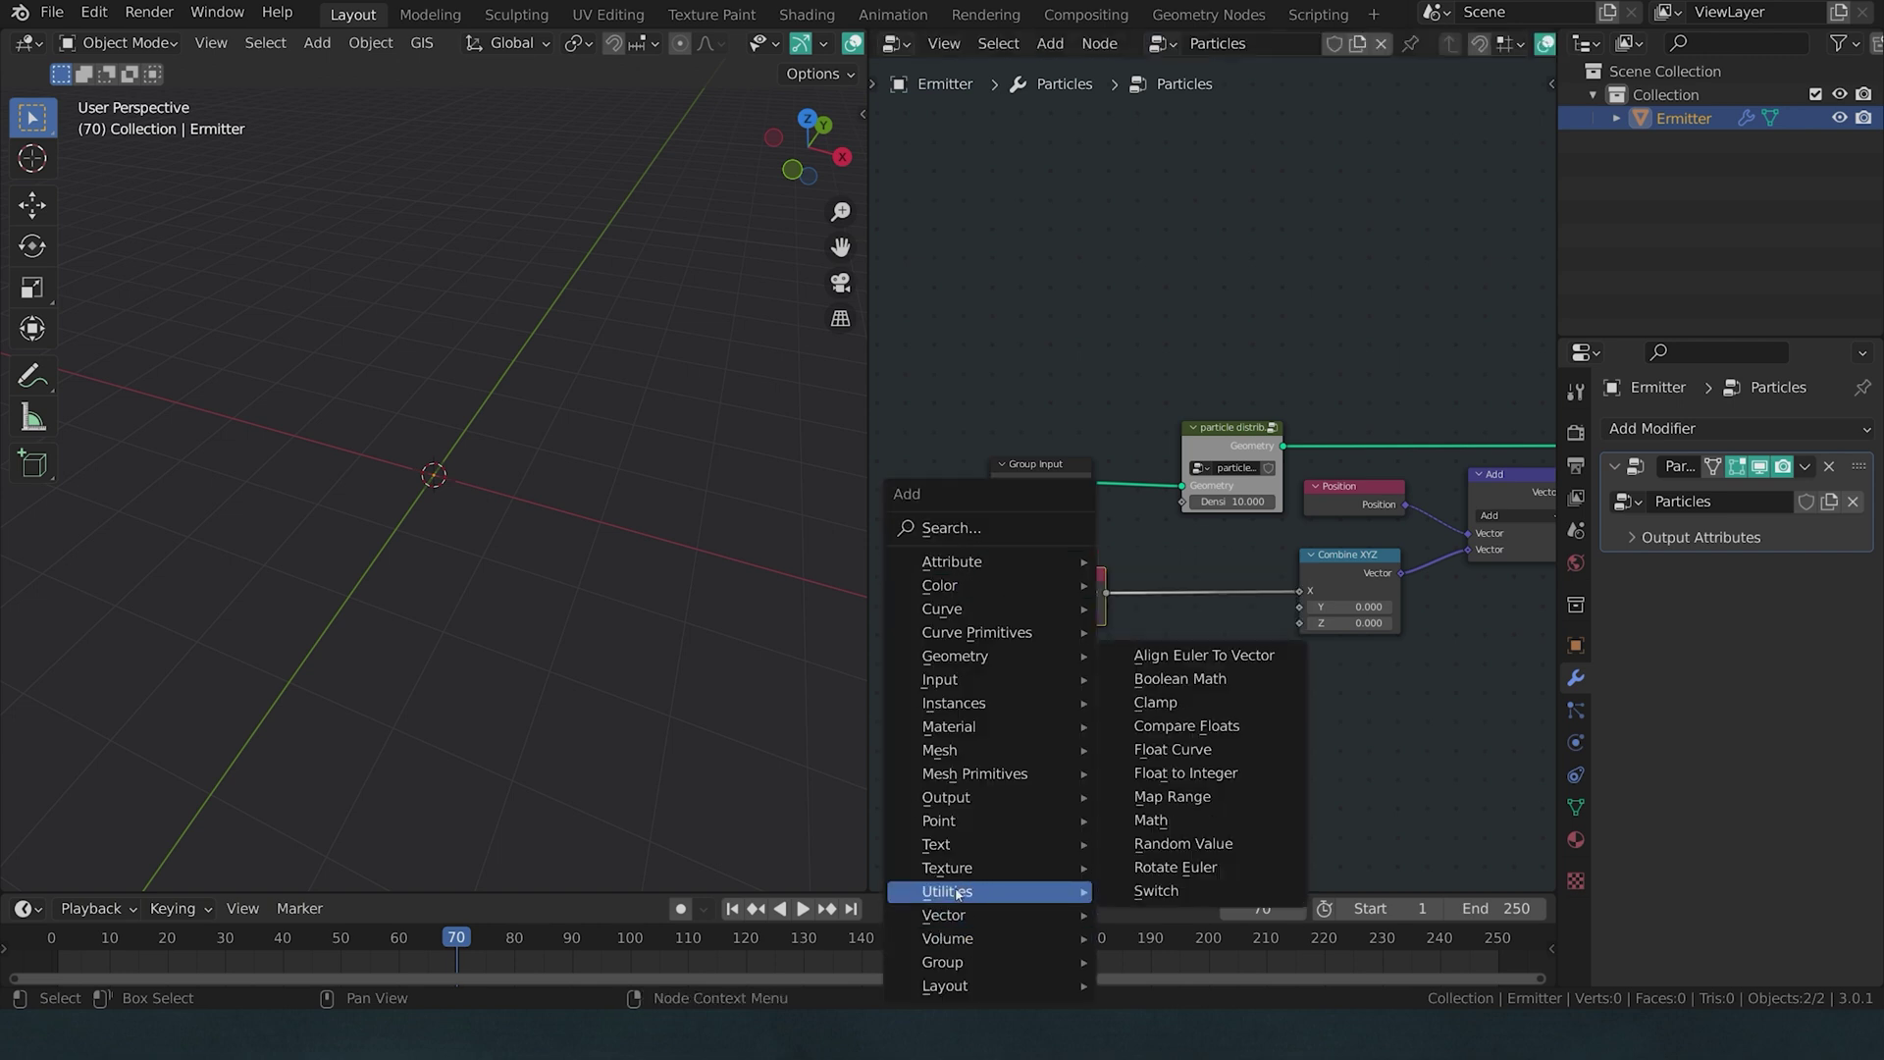
click(1151, 820)
click(1206, 626)
click(1205, 622)
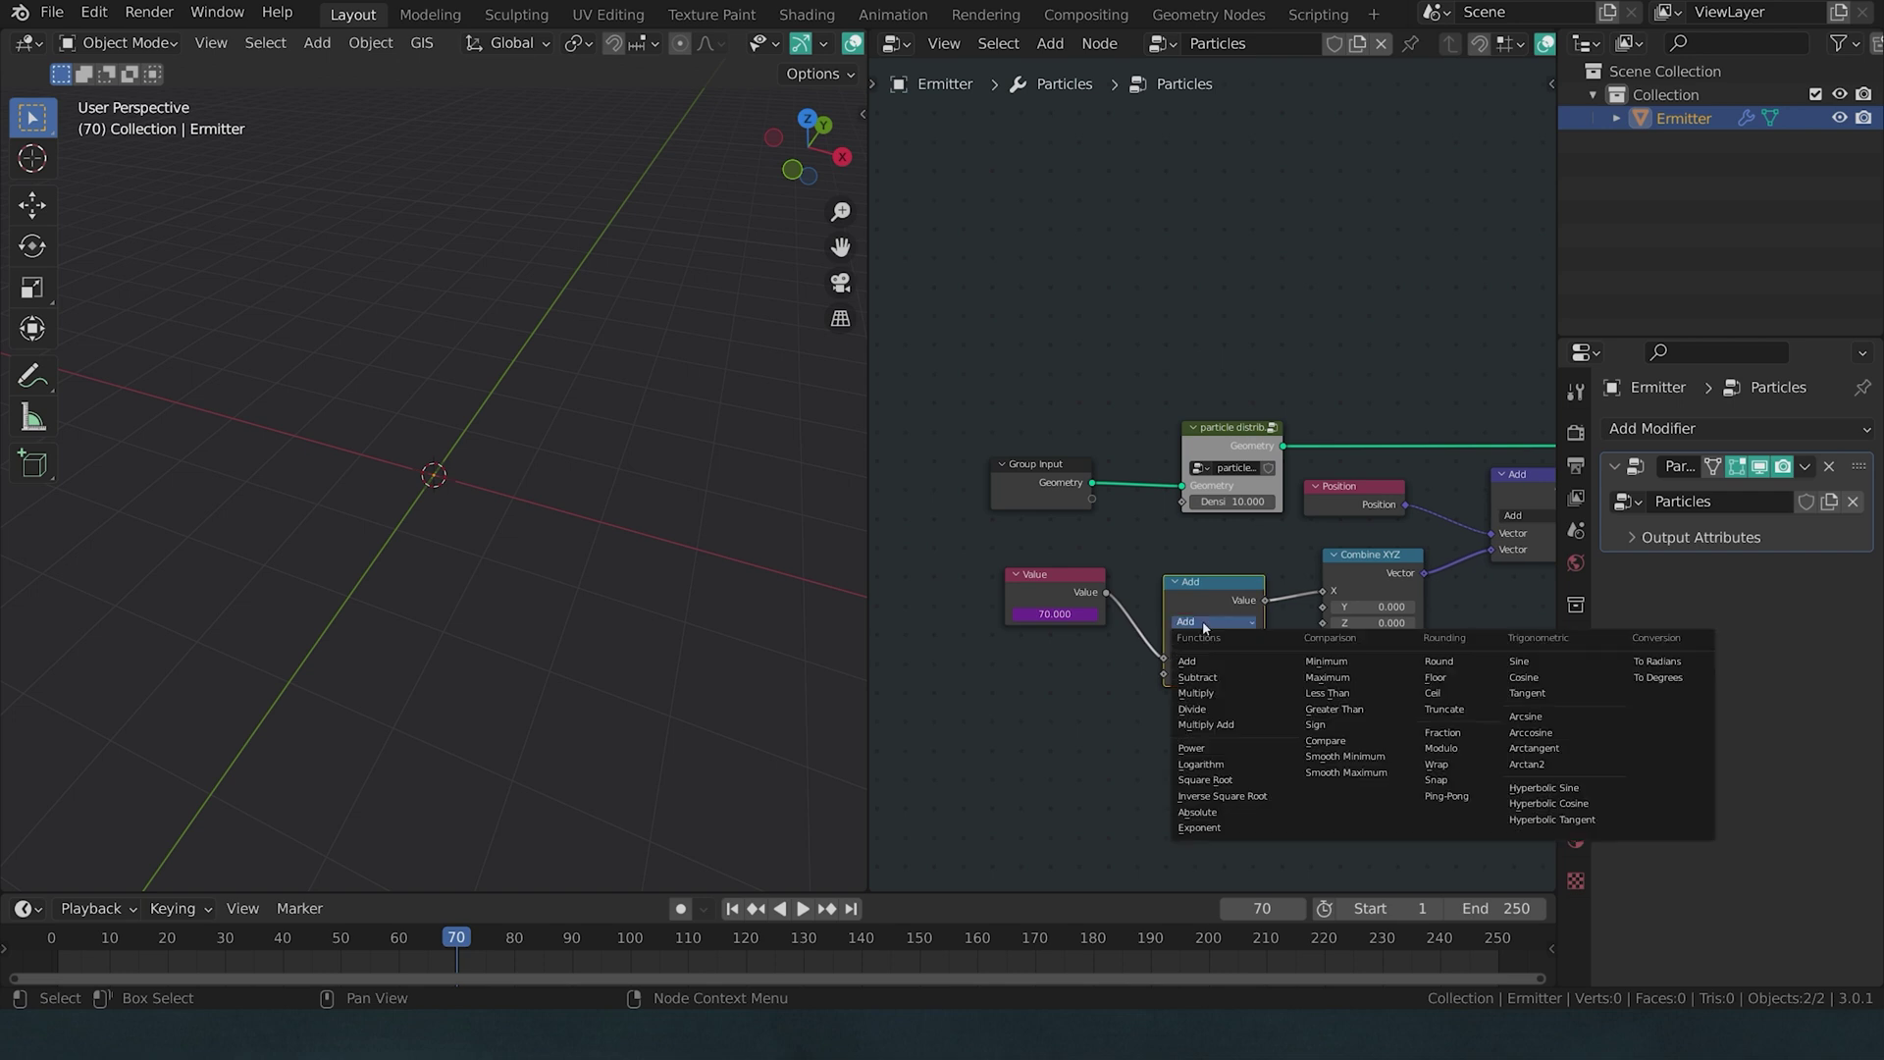
click(1205, 693)
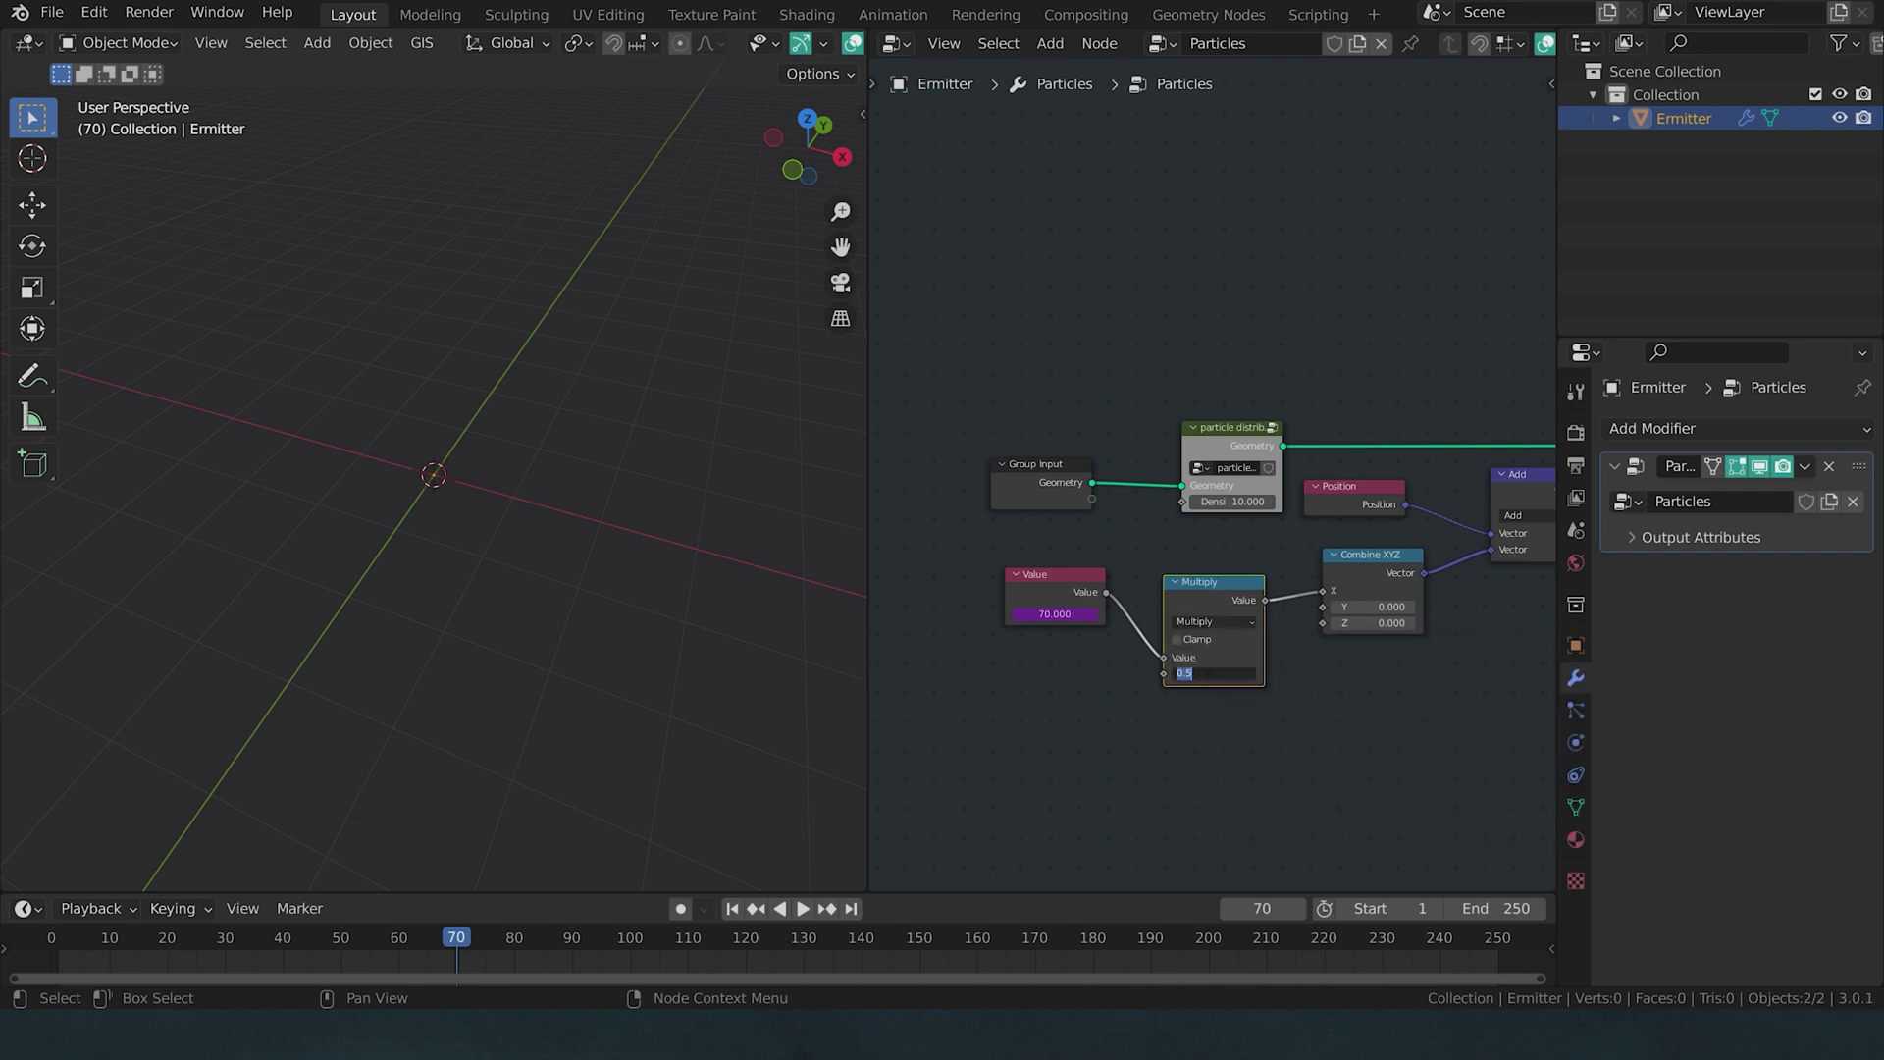
text(0.01)
key(Return)
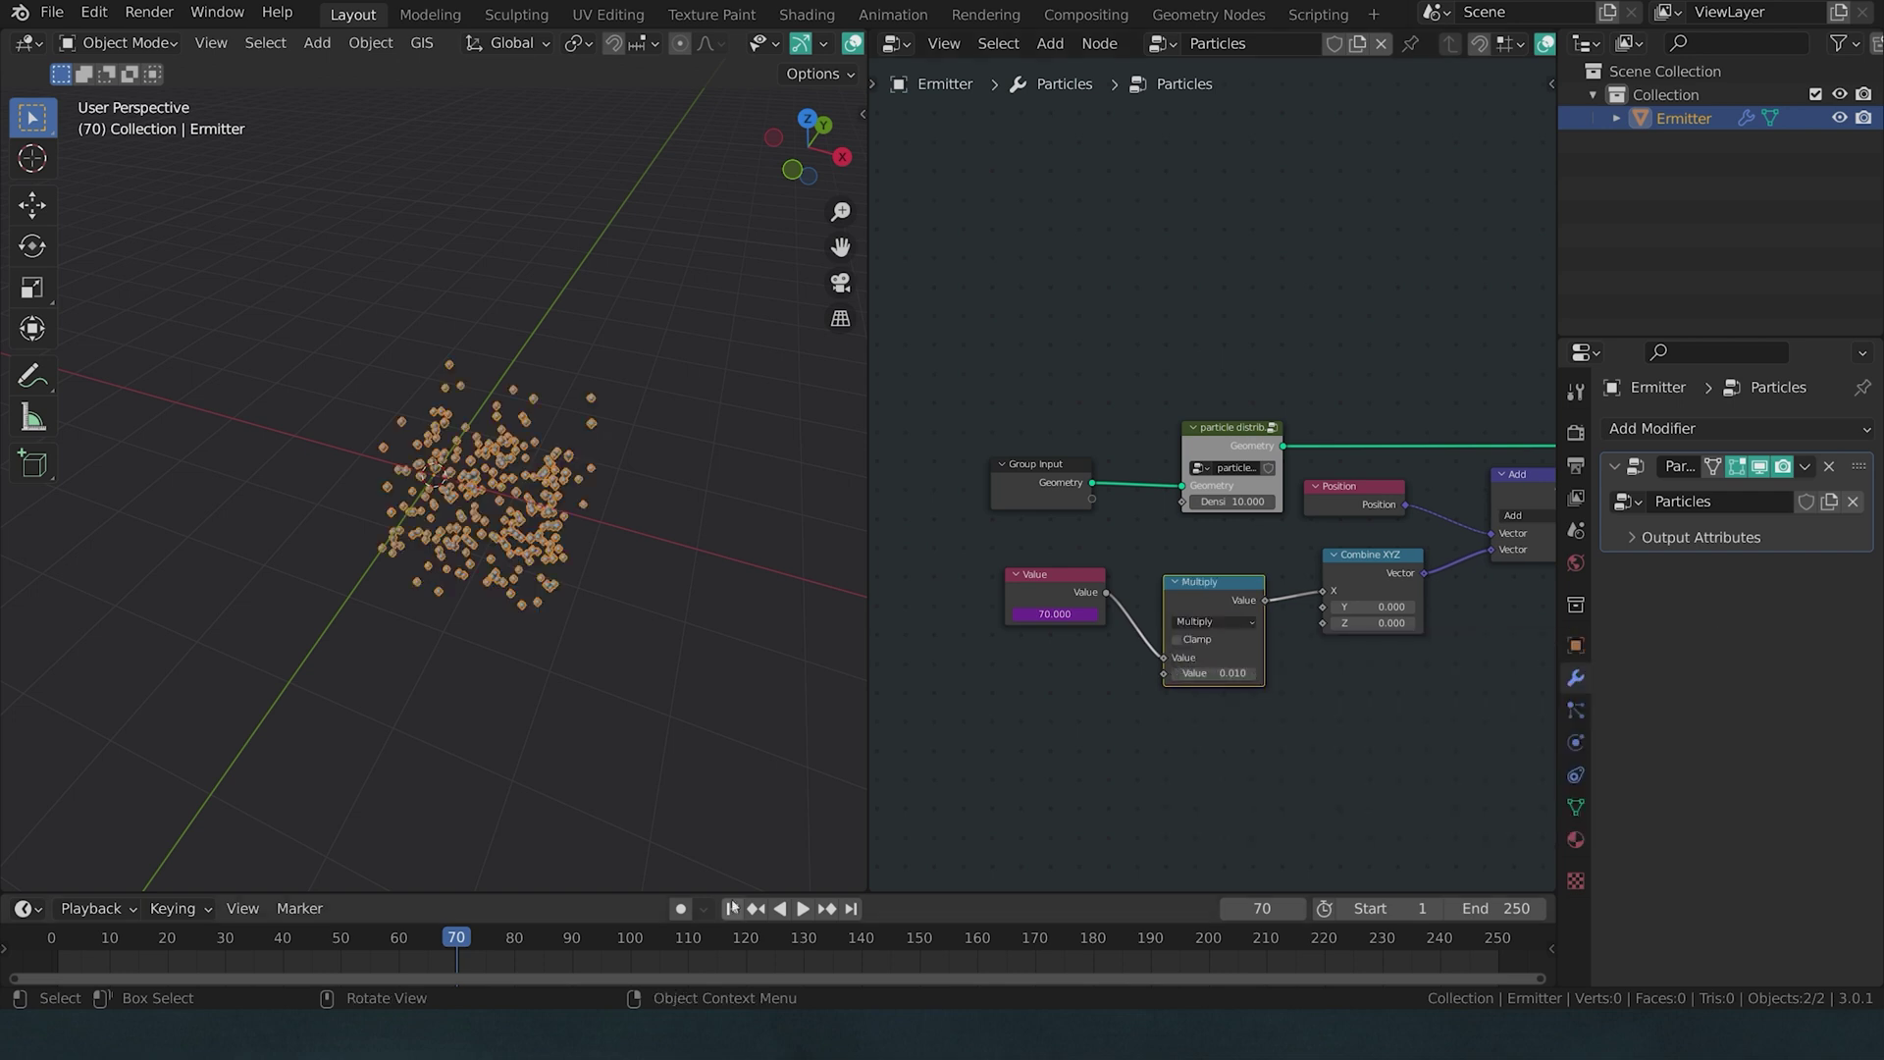
- Play the animation from the first frame with the emitter deselected to check the particle movement
click(732, 908)
click(804, 909)
click(725, 786)
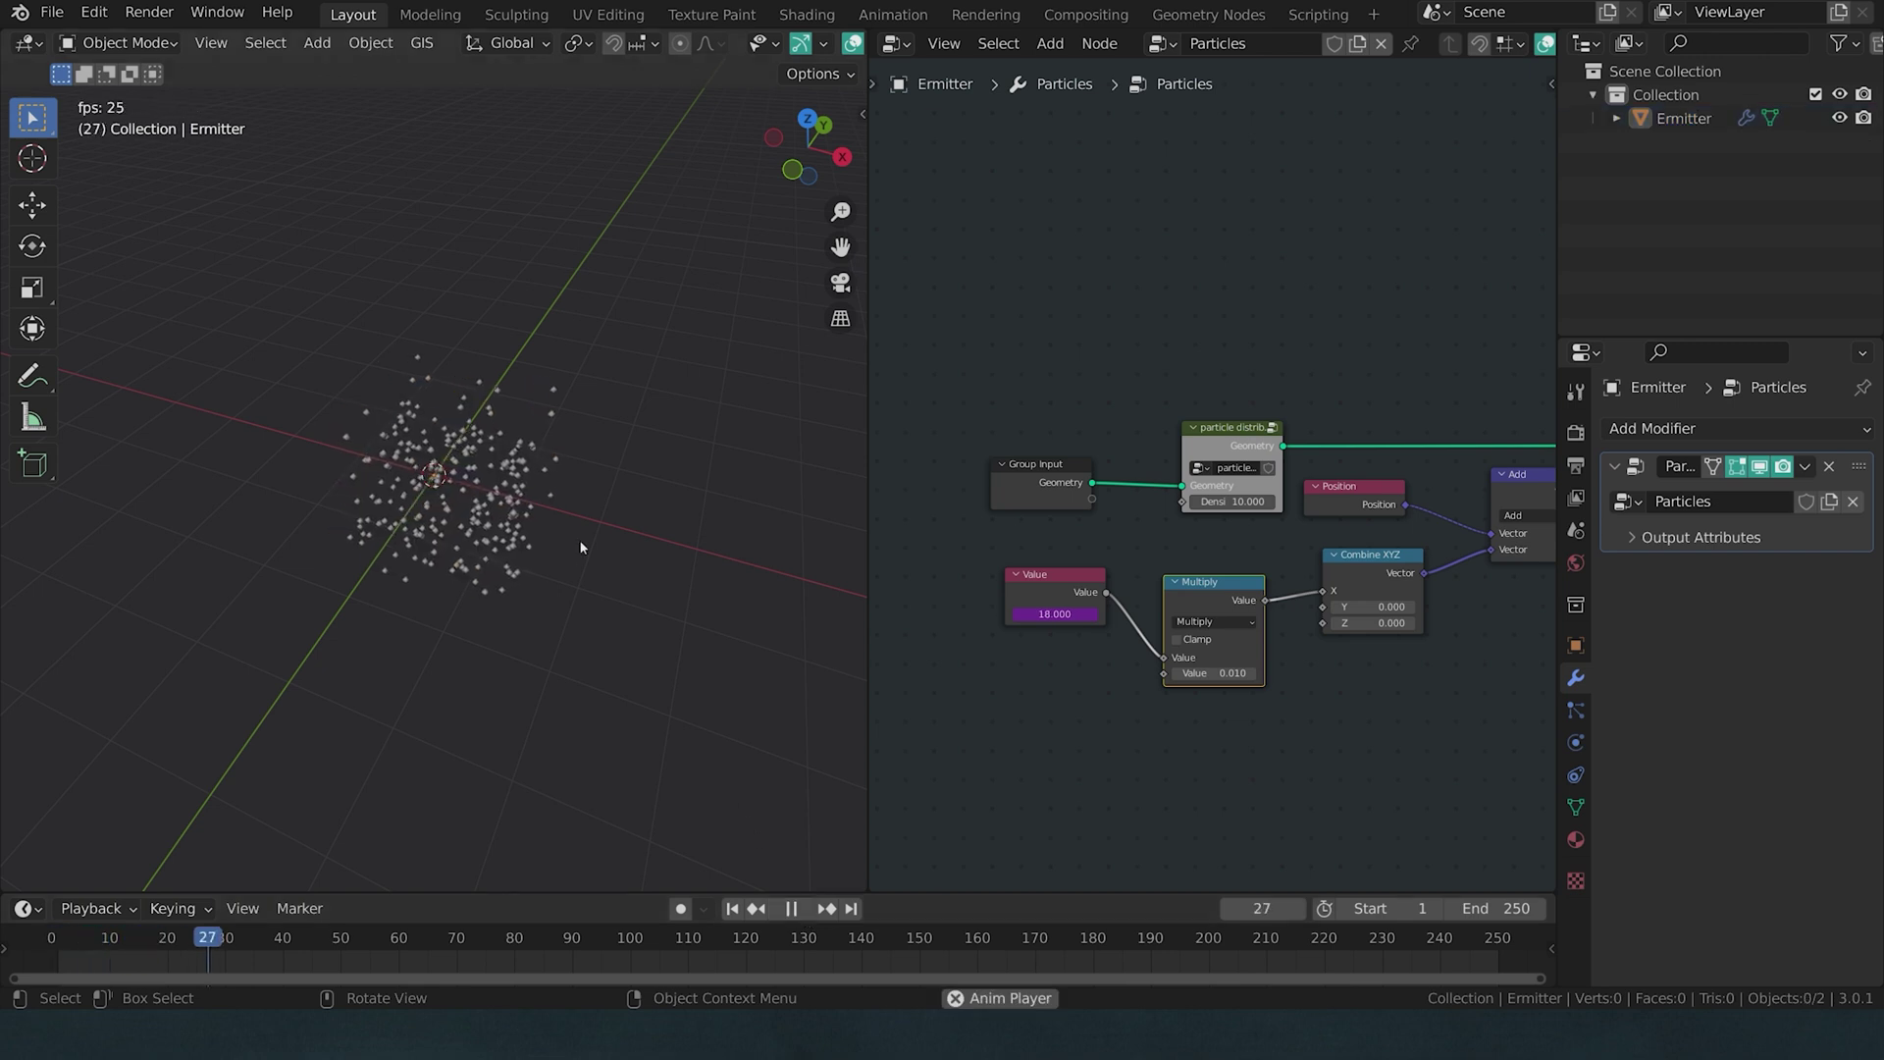
- Move the Value and Multiply nodes clear of the others and join them in a frame labelled Time
drag(1058, 579, 1100, 642)
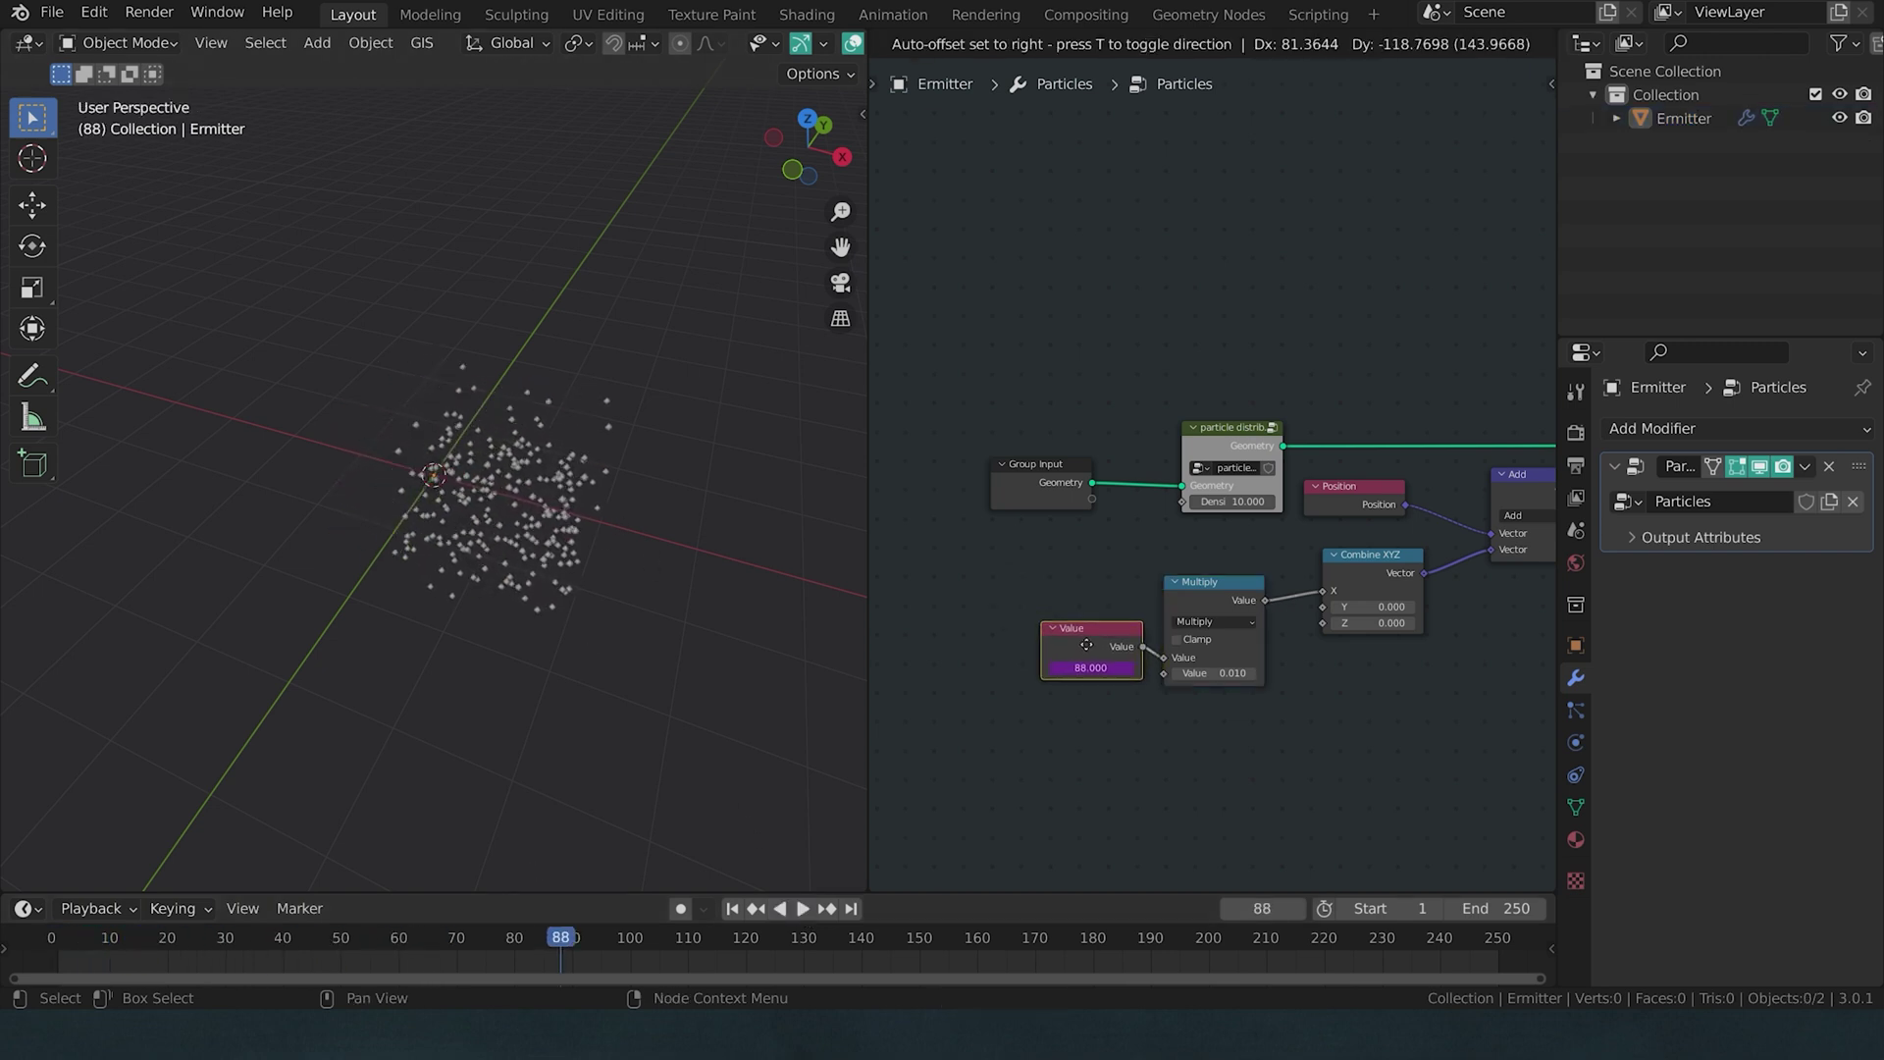
drag(1086, 605, 1196, 694)
drag(1196, 591, 1082, 650)
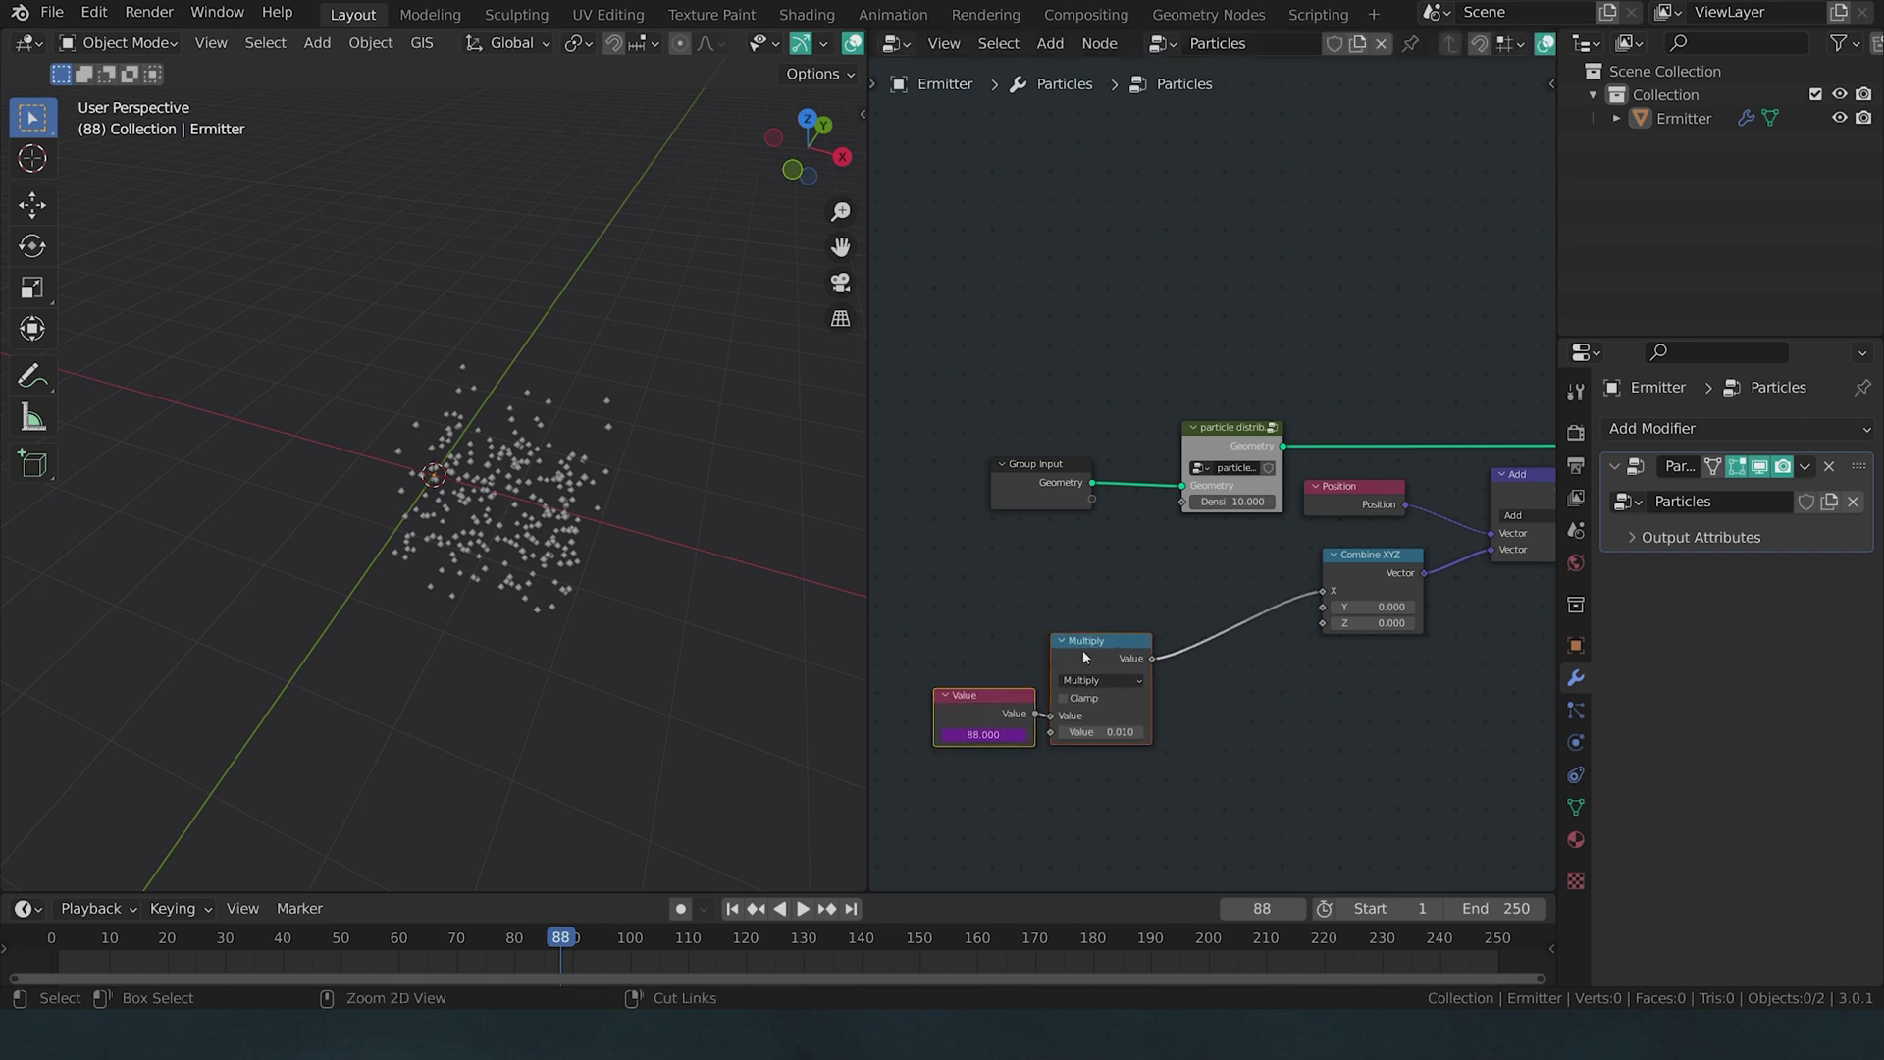
key(ctrl+j)
key(F2)
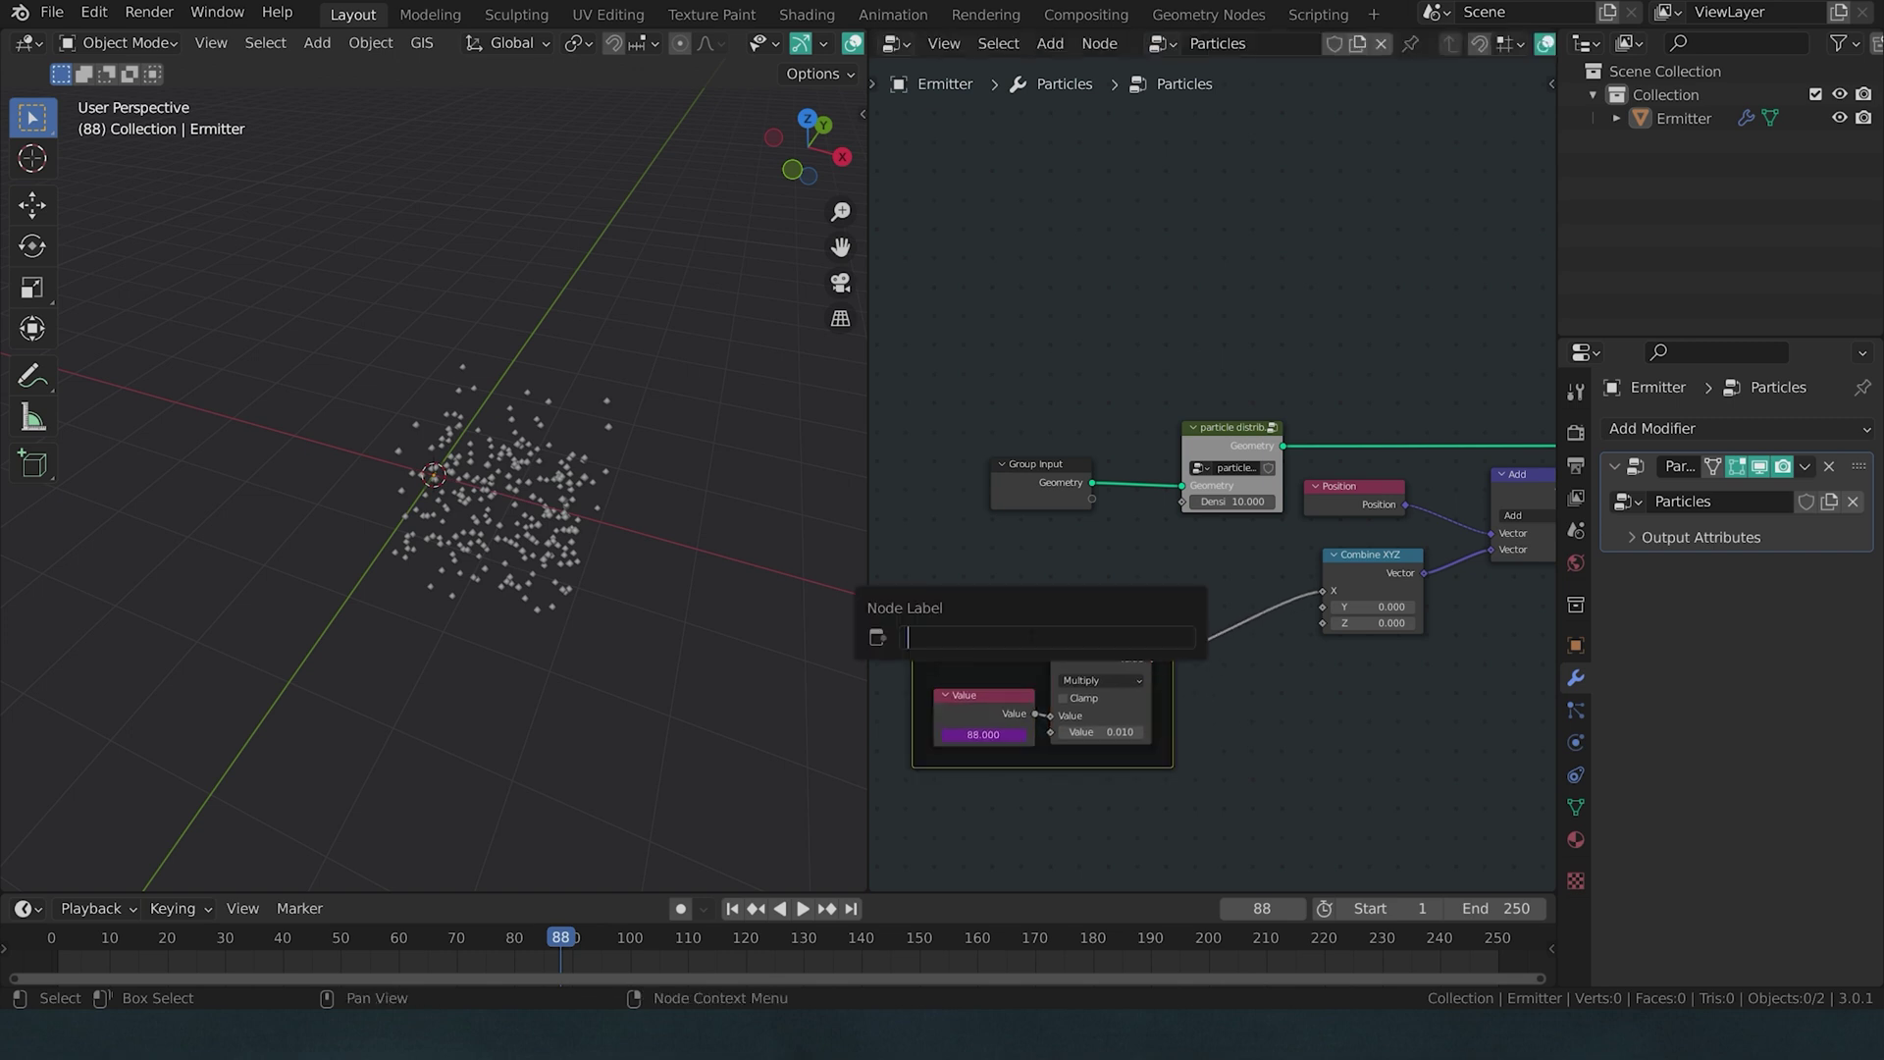
text(Time)
key(Return)
- Insert a duplicate of the Multiply node outside the Time frame, before Combine XYZ, and set its value to 1
key(shift+d)
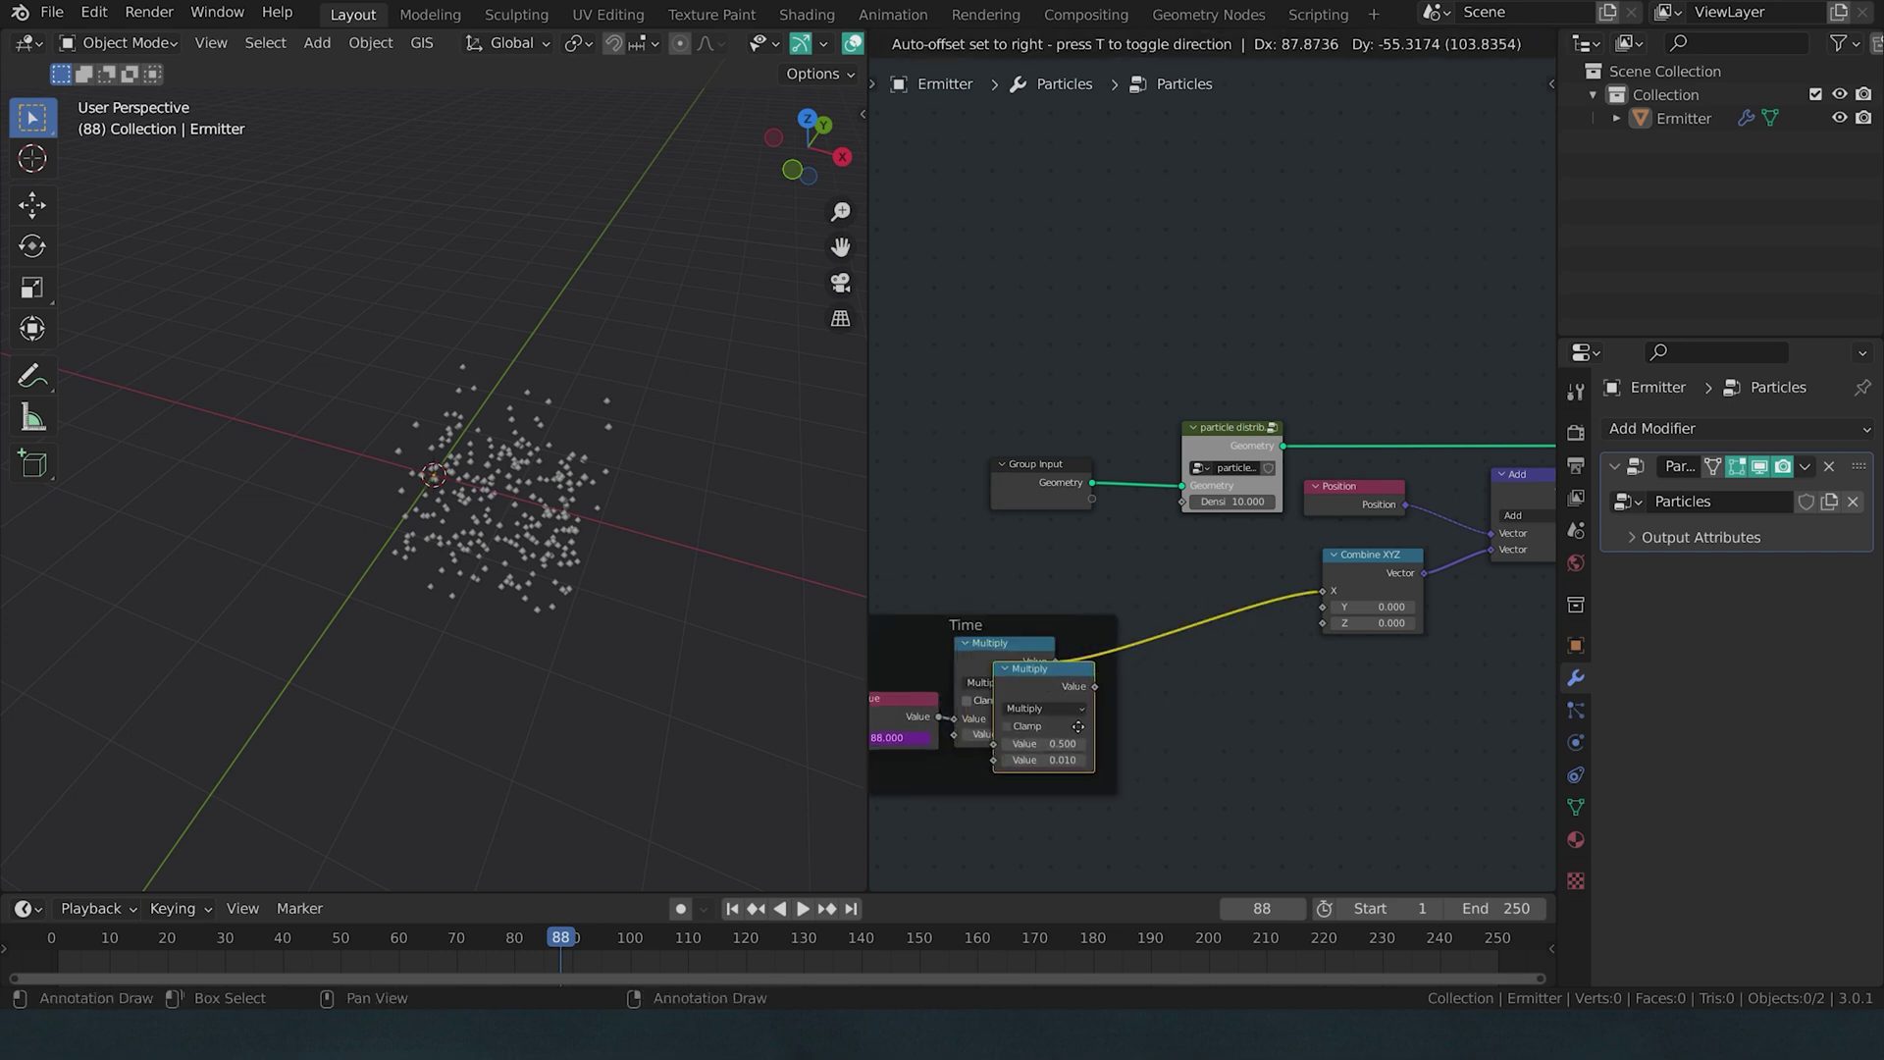
click(1199, 679)
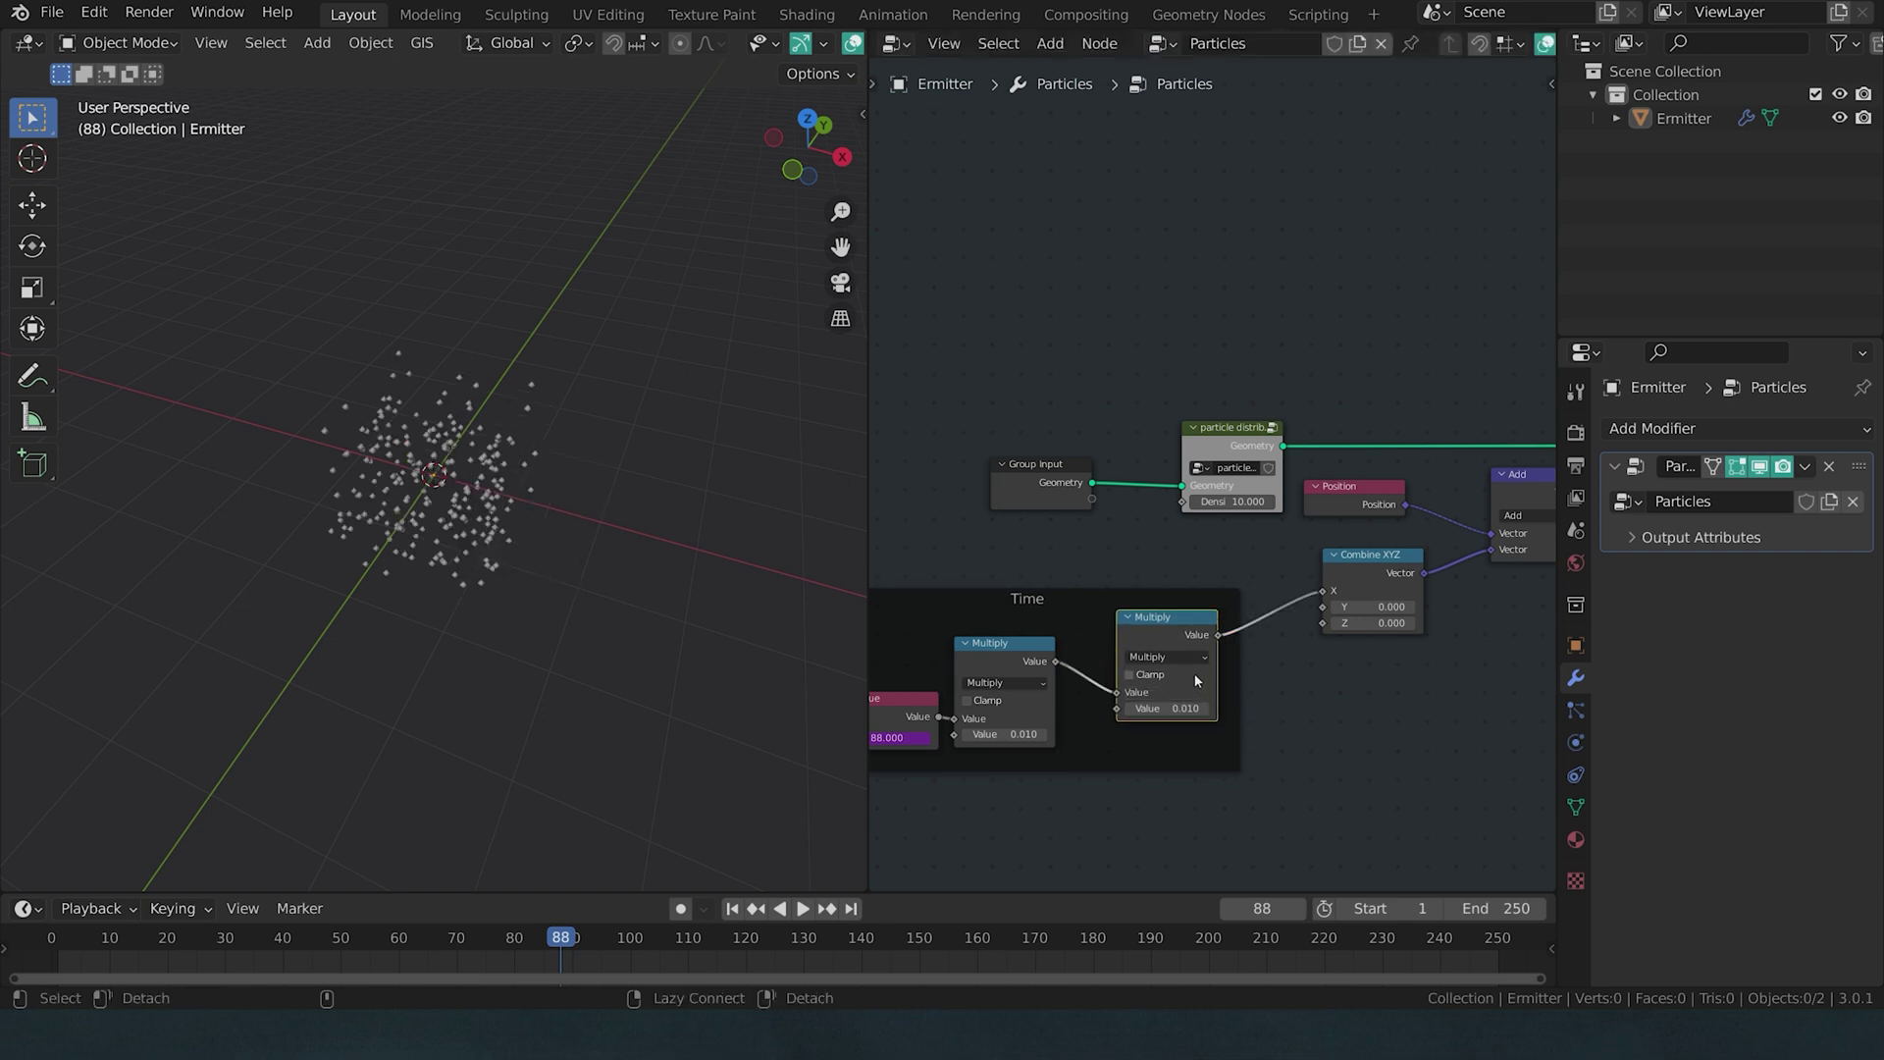
key(alt+p)
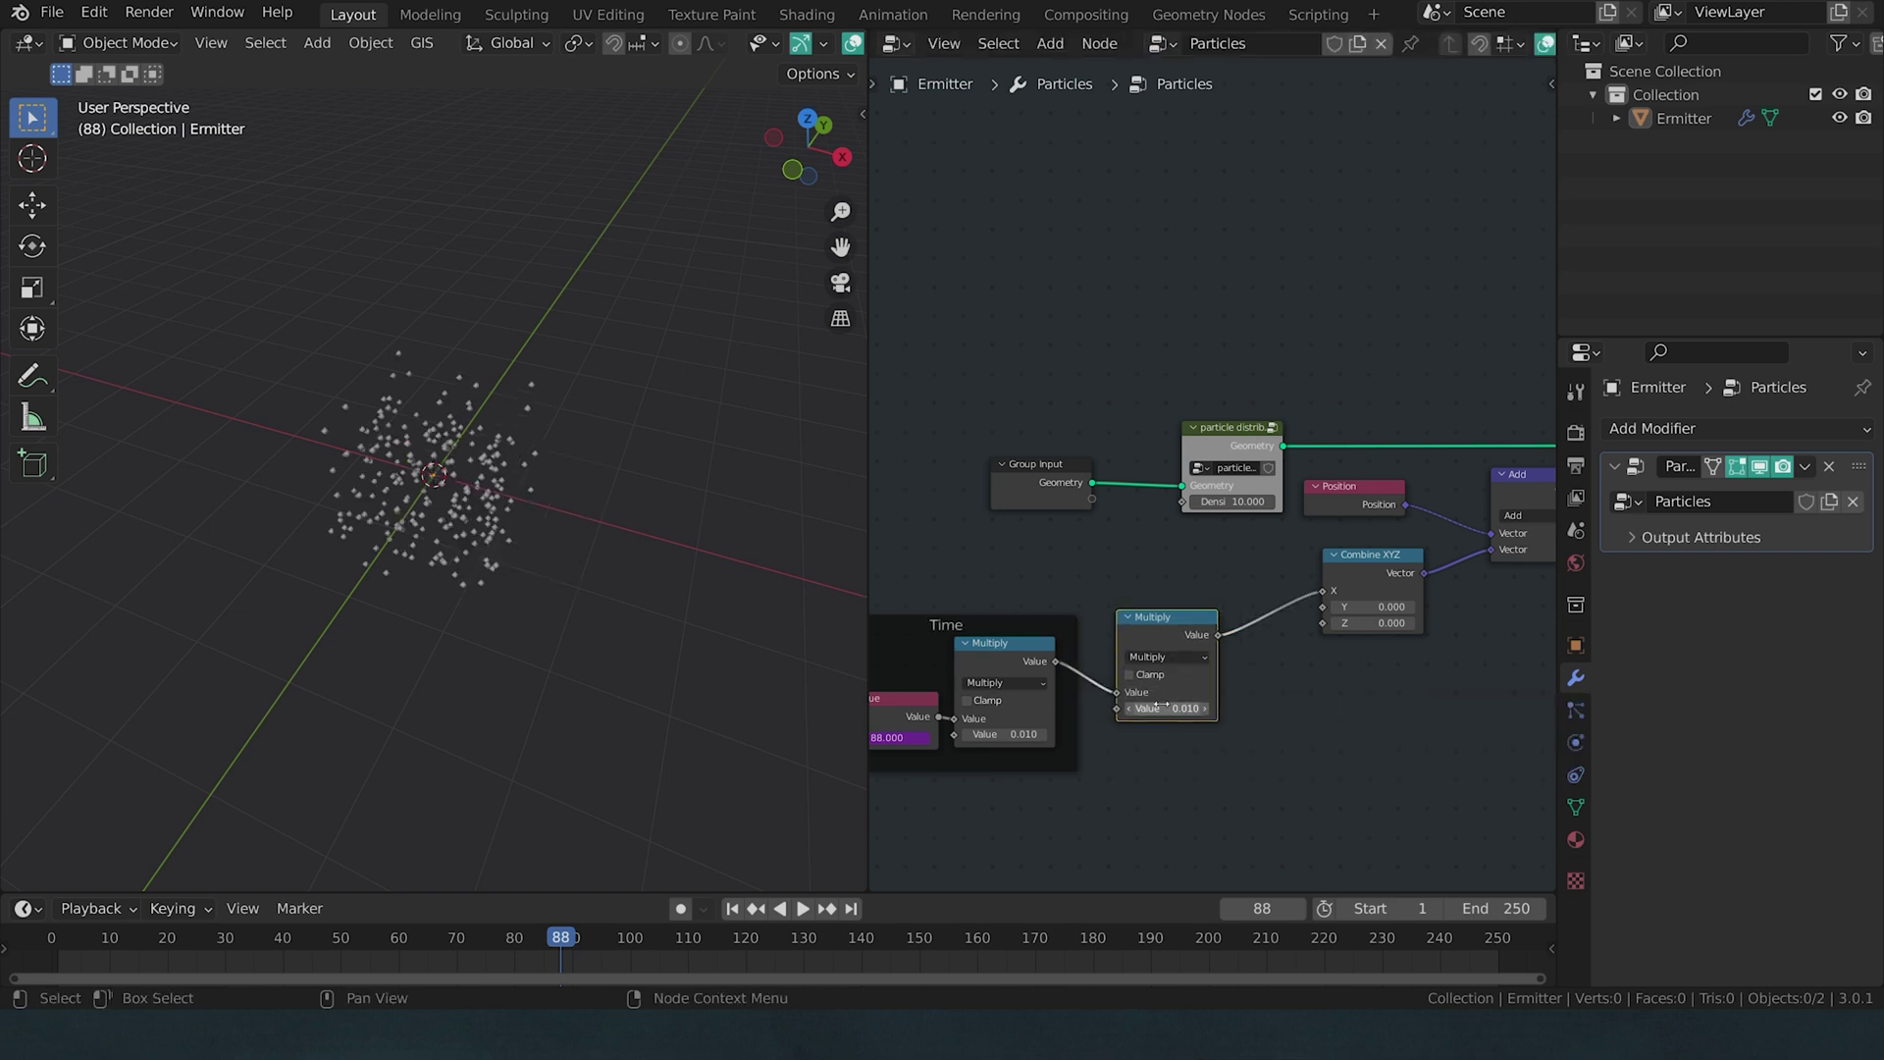
drag(1165, 708, 1266, 708)
key(Return)
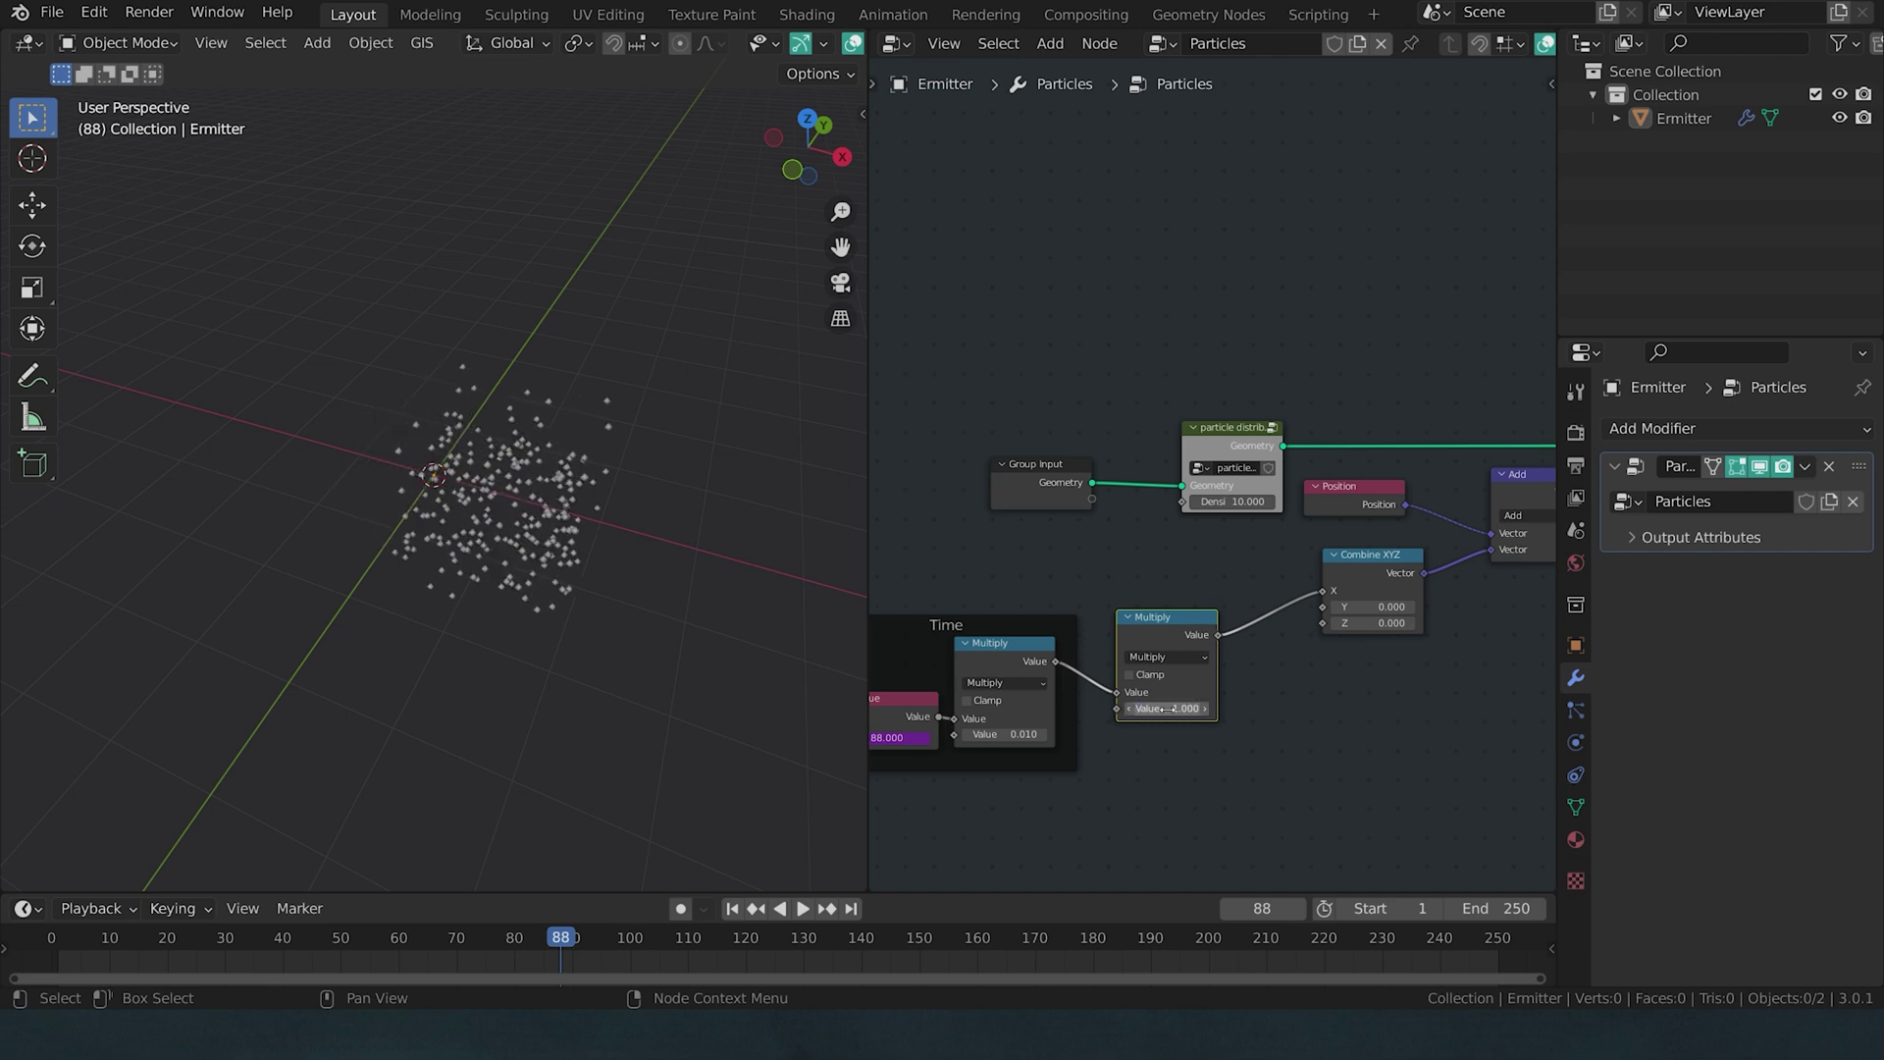
- Test the particle speed in playback with the second Multiply node's value at 2 and at 3, and return to the first frame
key(space)
click(1168, 709)
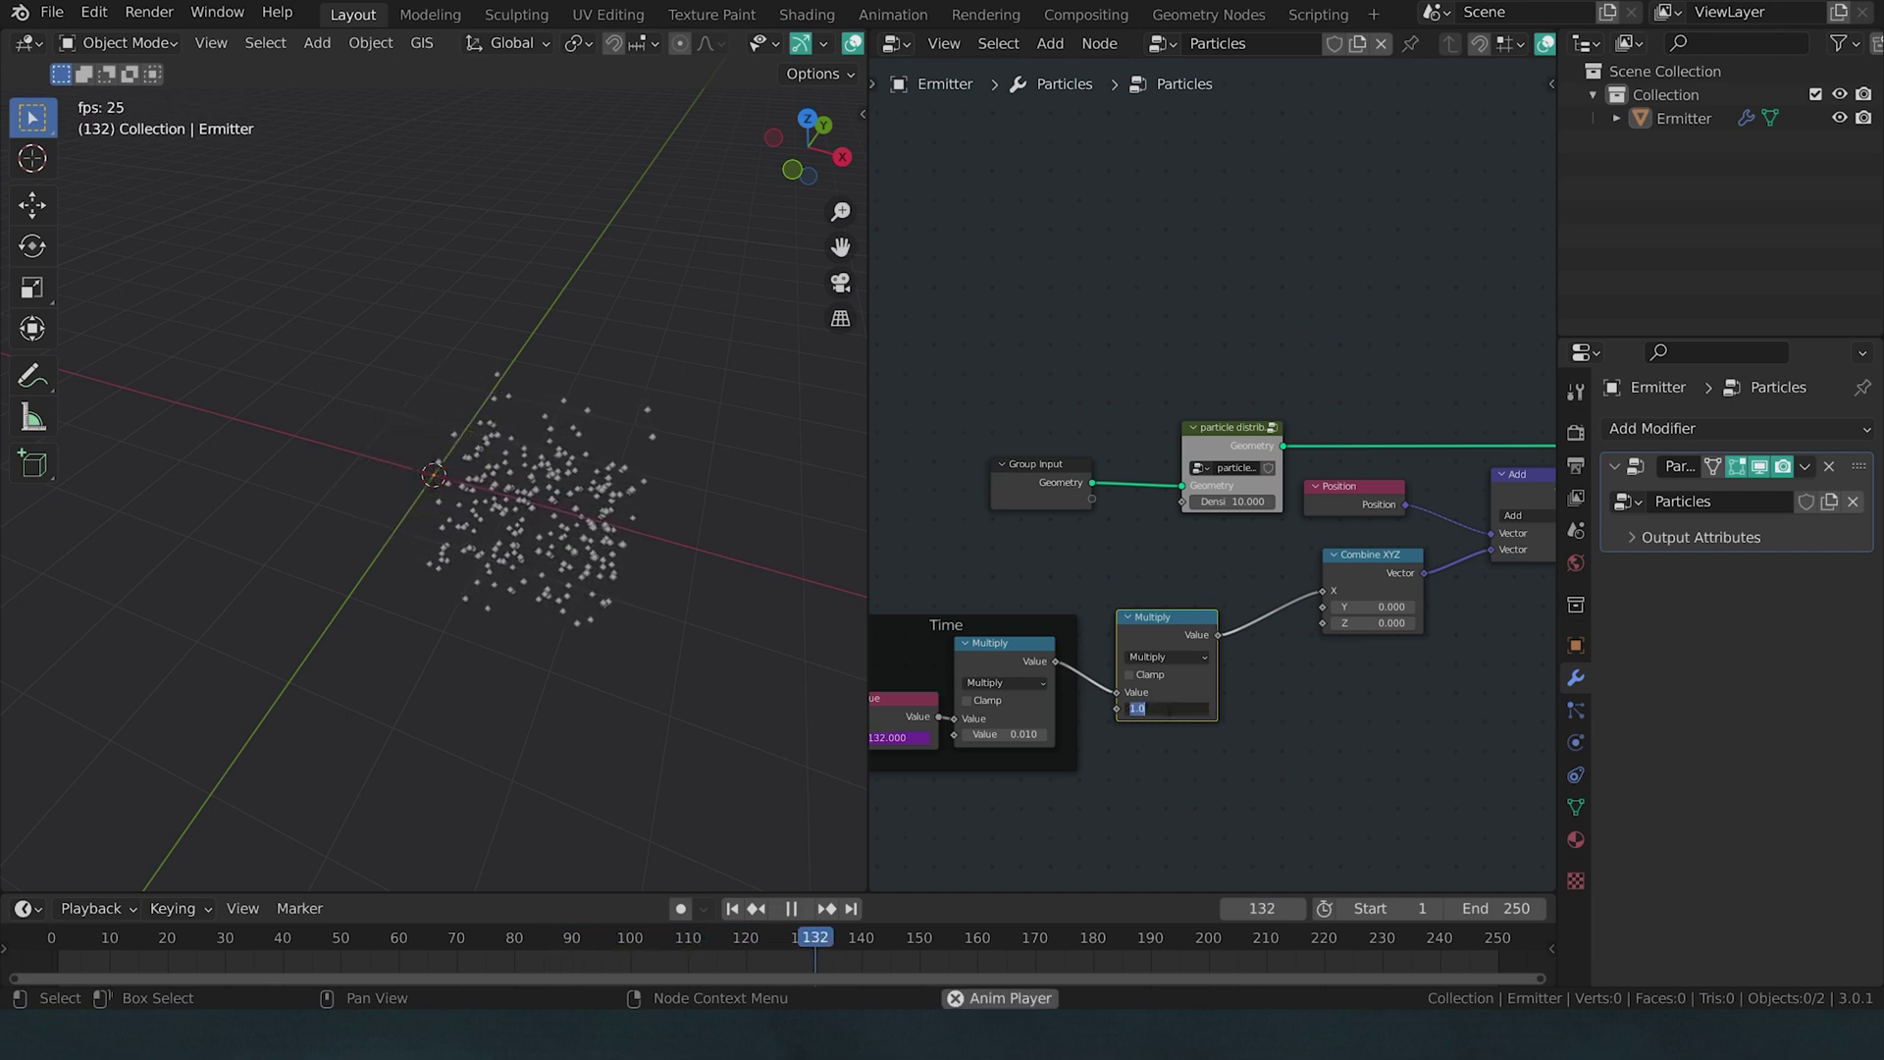
text(2)
key(Return)
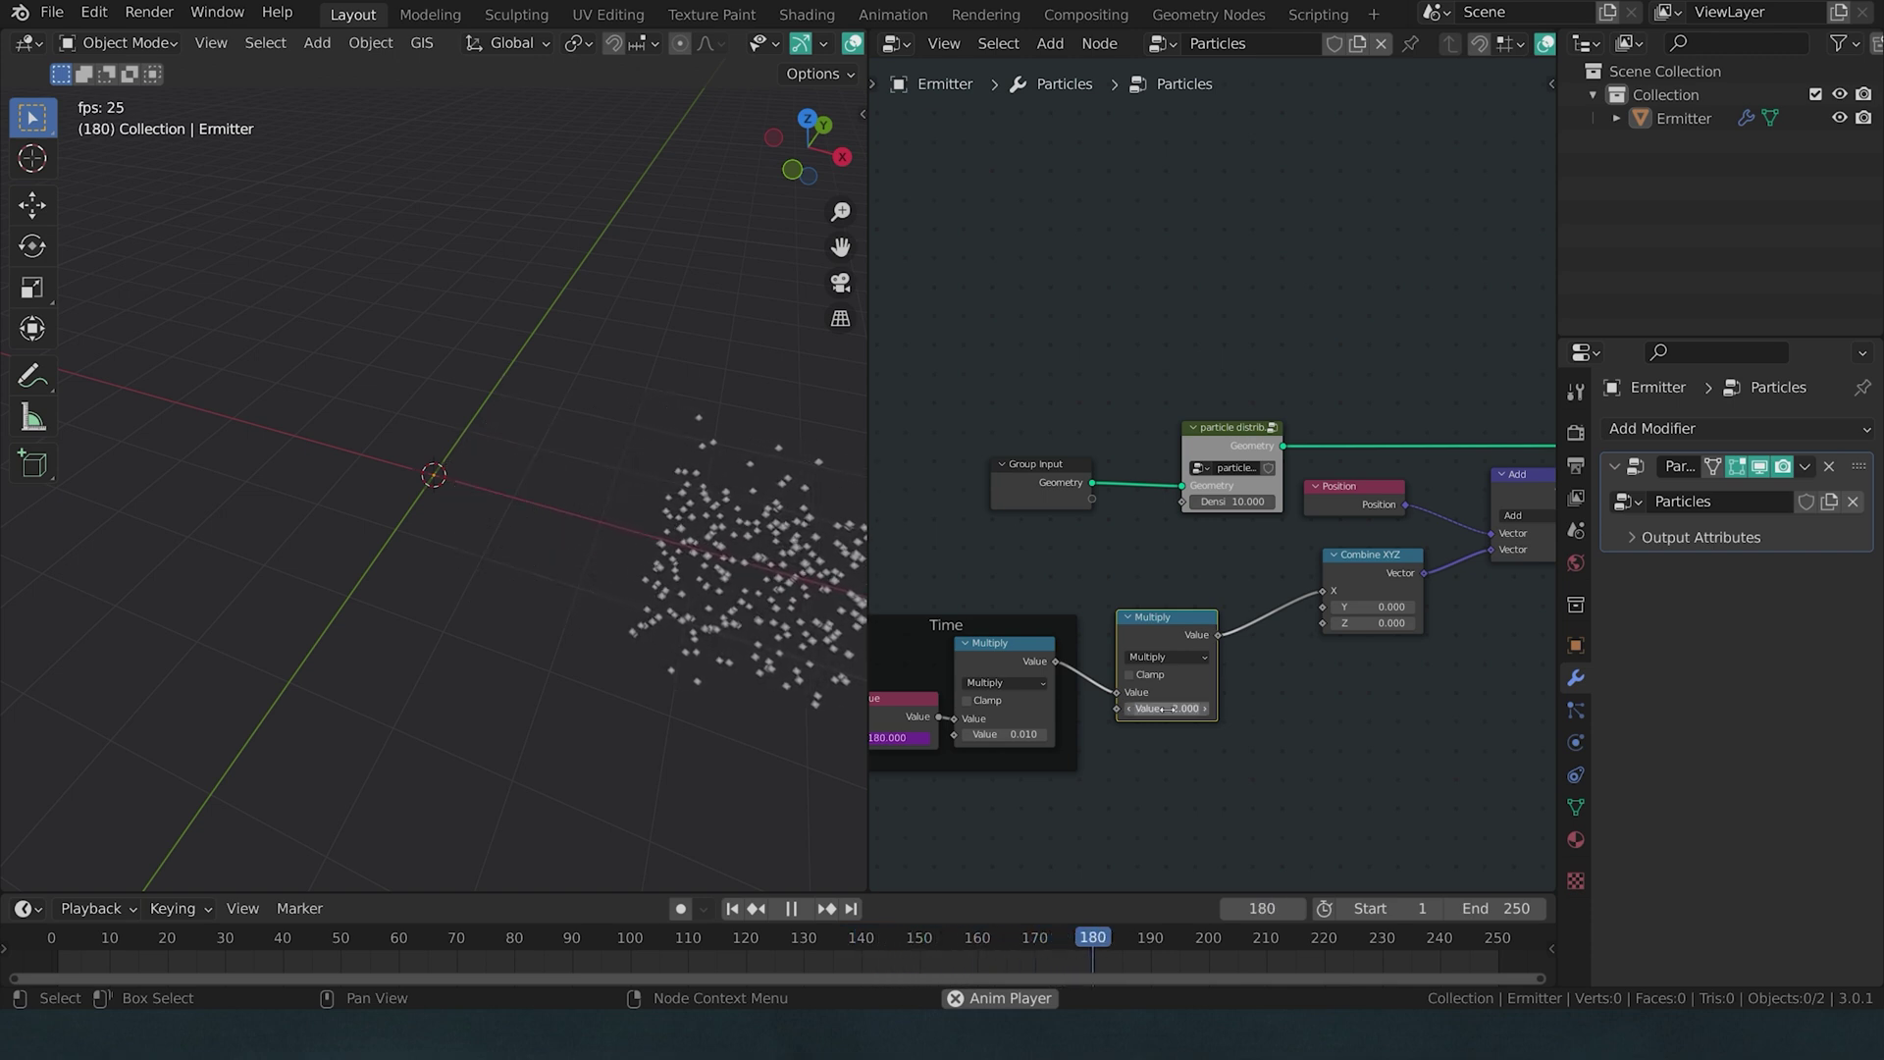
key(space)
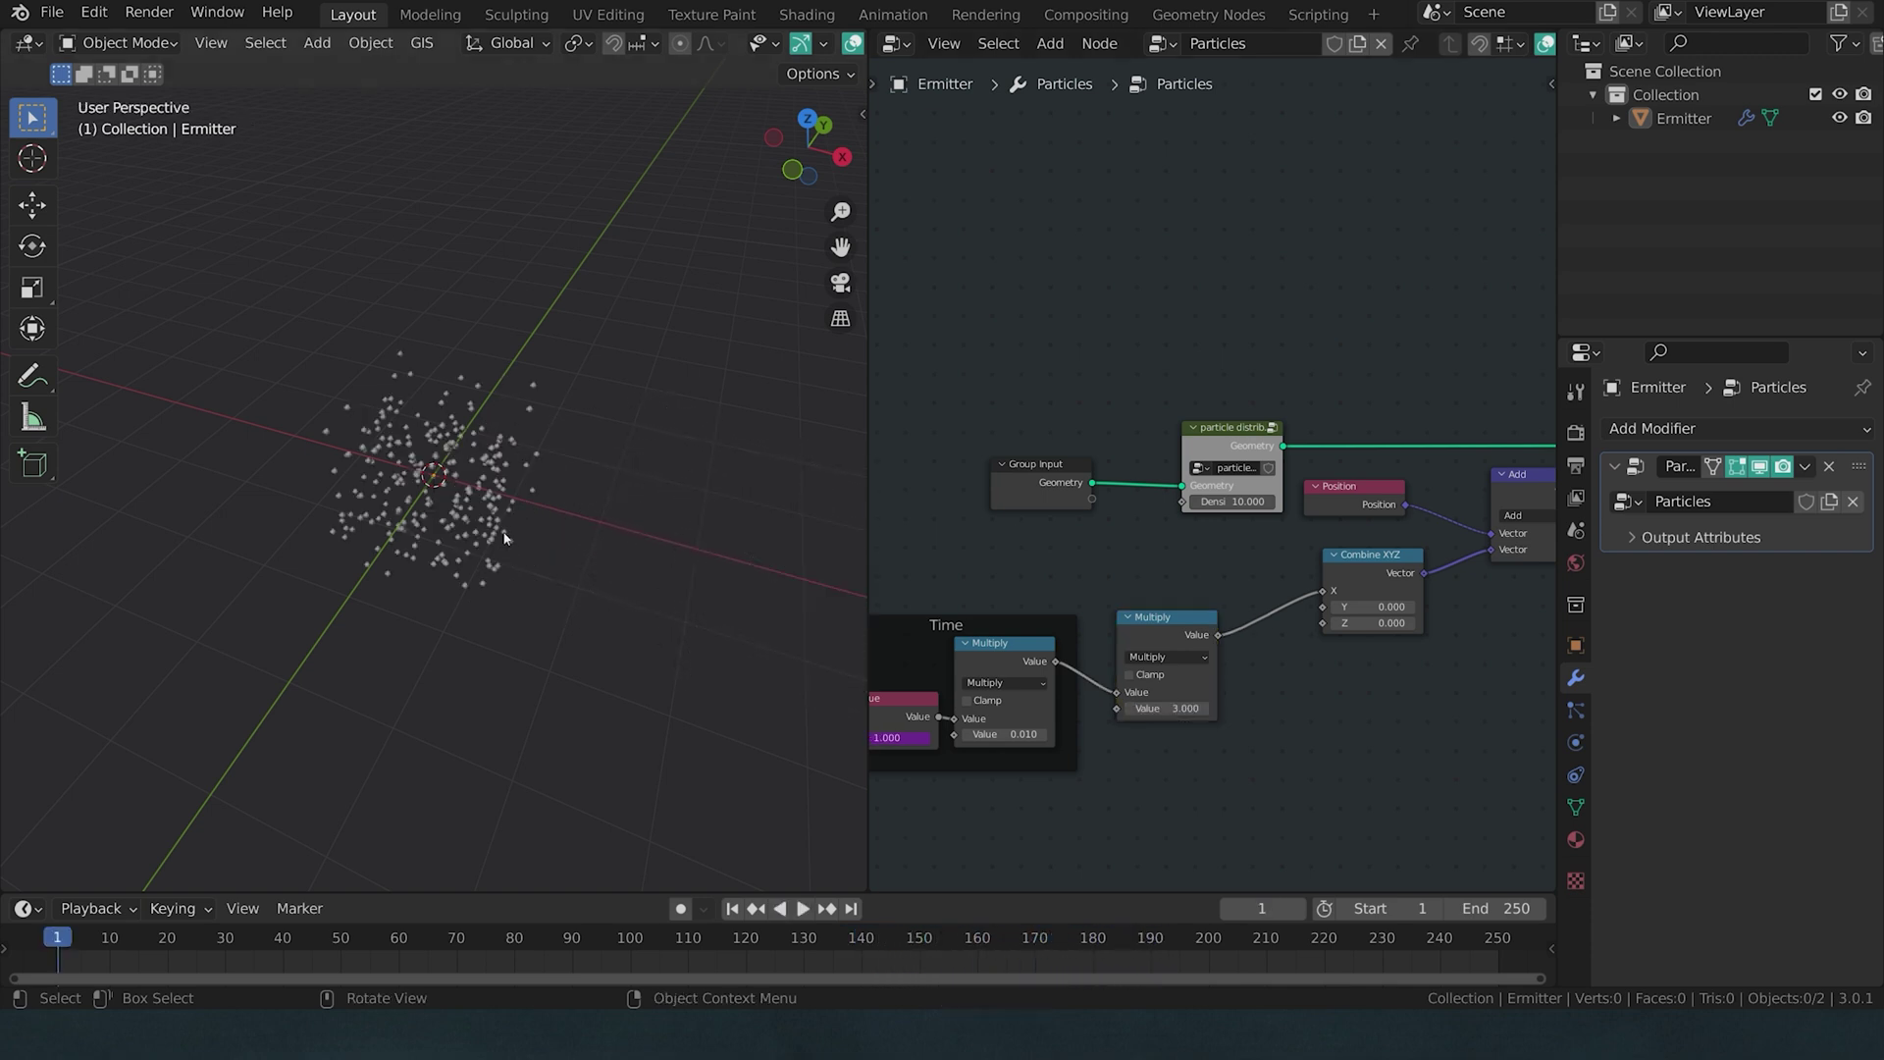
key(space)
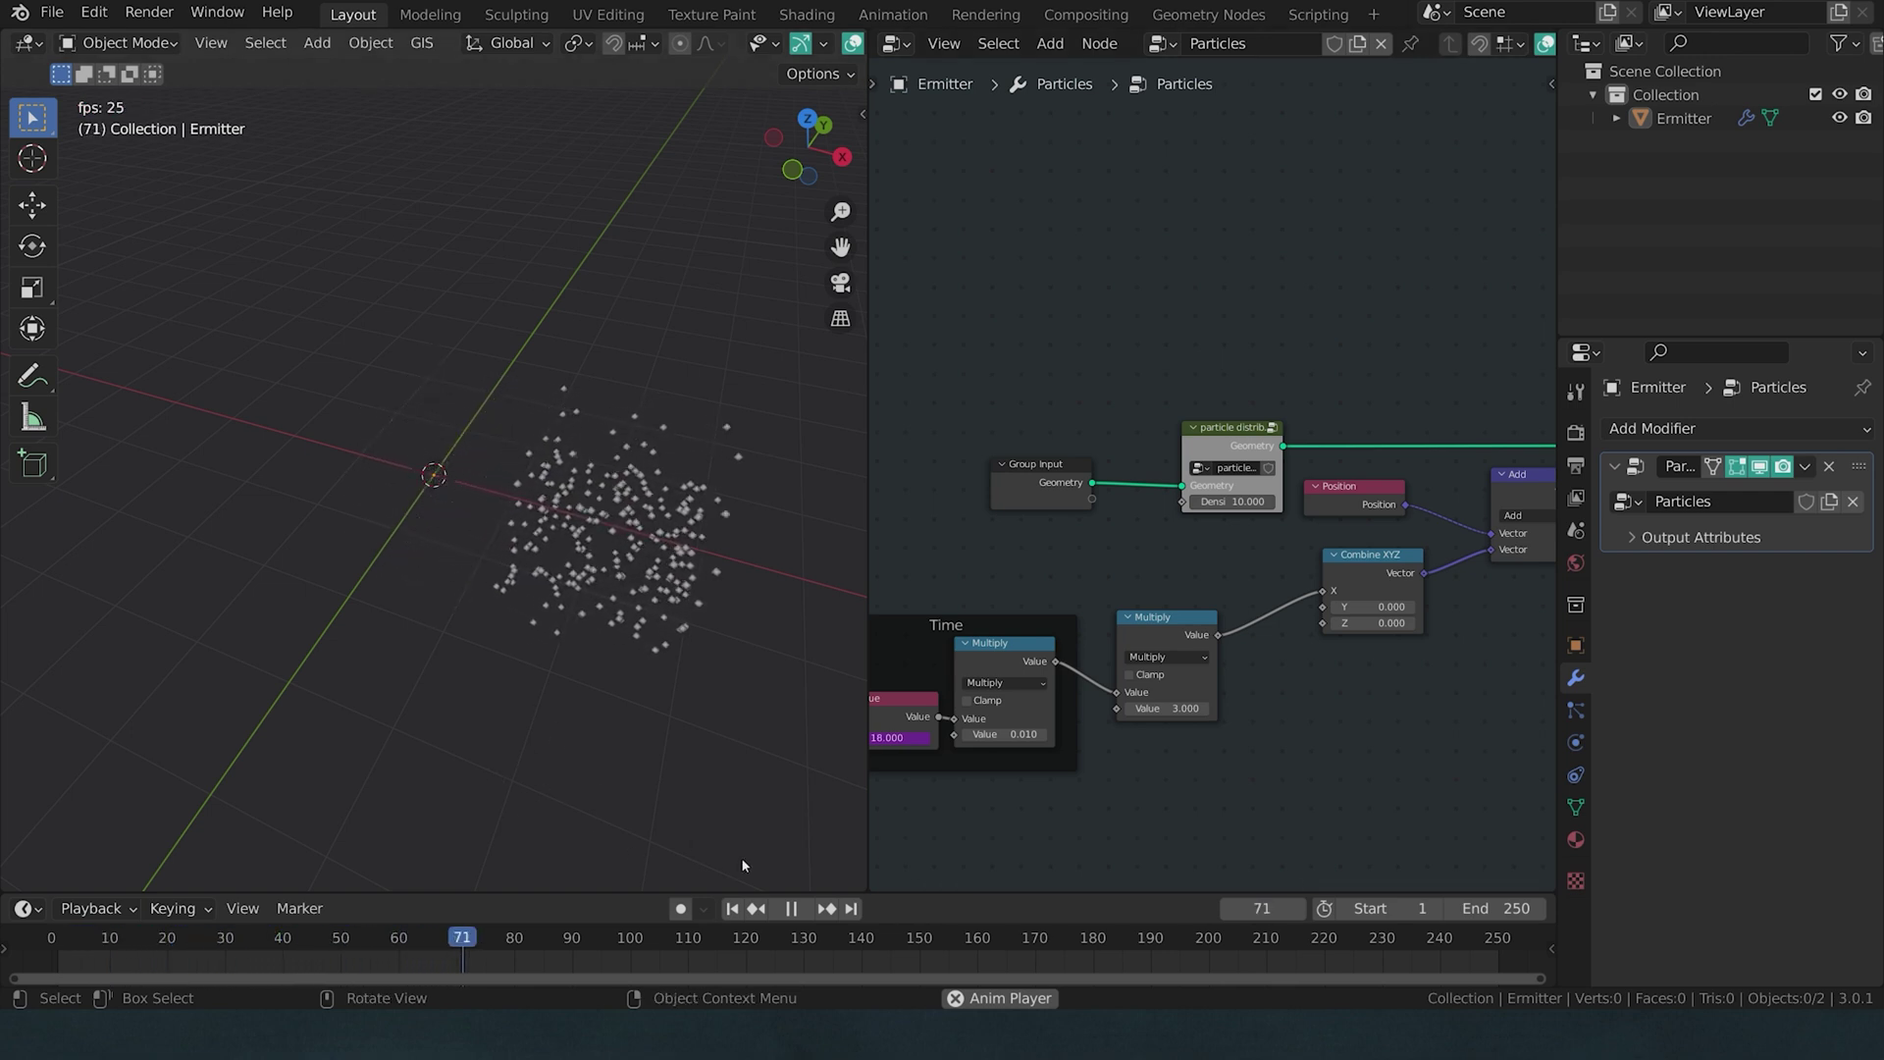
key(space)
click(732, 909)
- Insert a Vector Math node set to Wrap between the Add and Set Position nodes
middle_drag(1248, 580, 834, 641)
key(shift+a)
mouse_move(1023, 716)
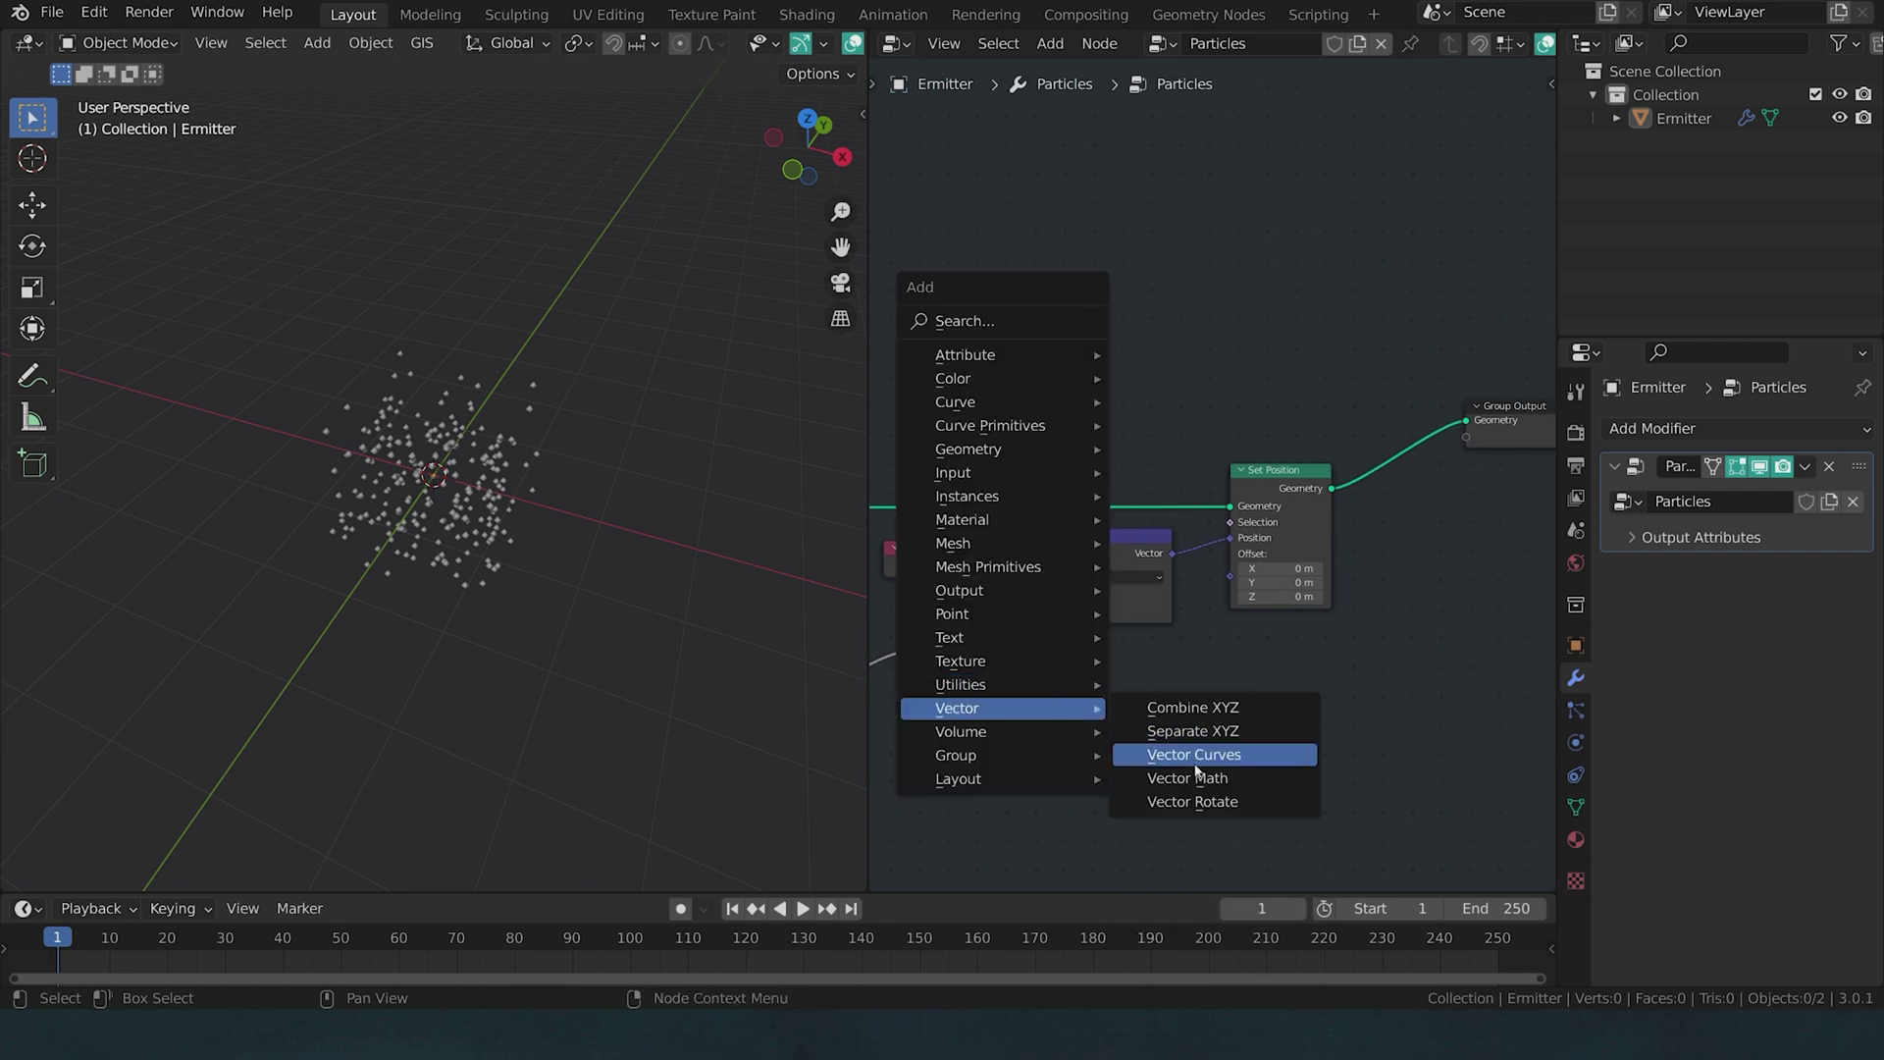
click(1218, 791)
click(1281, 579)
click(1287, 581)
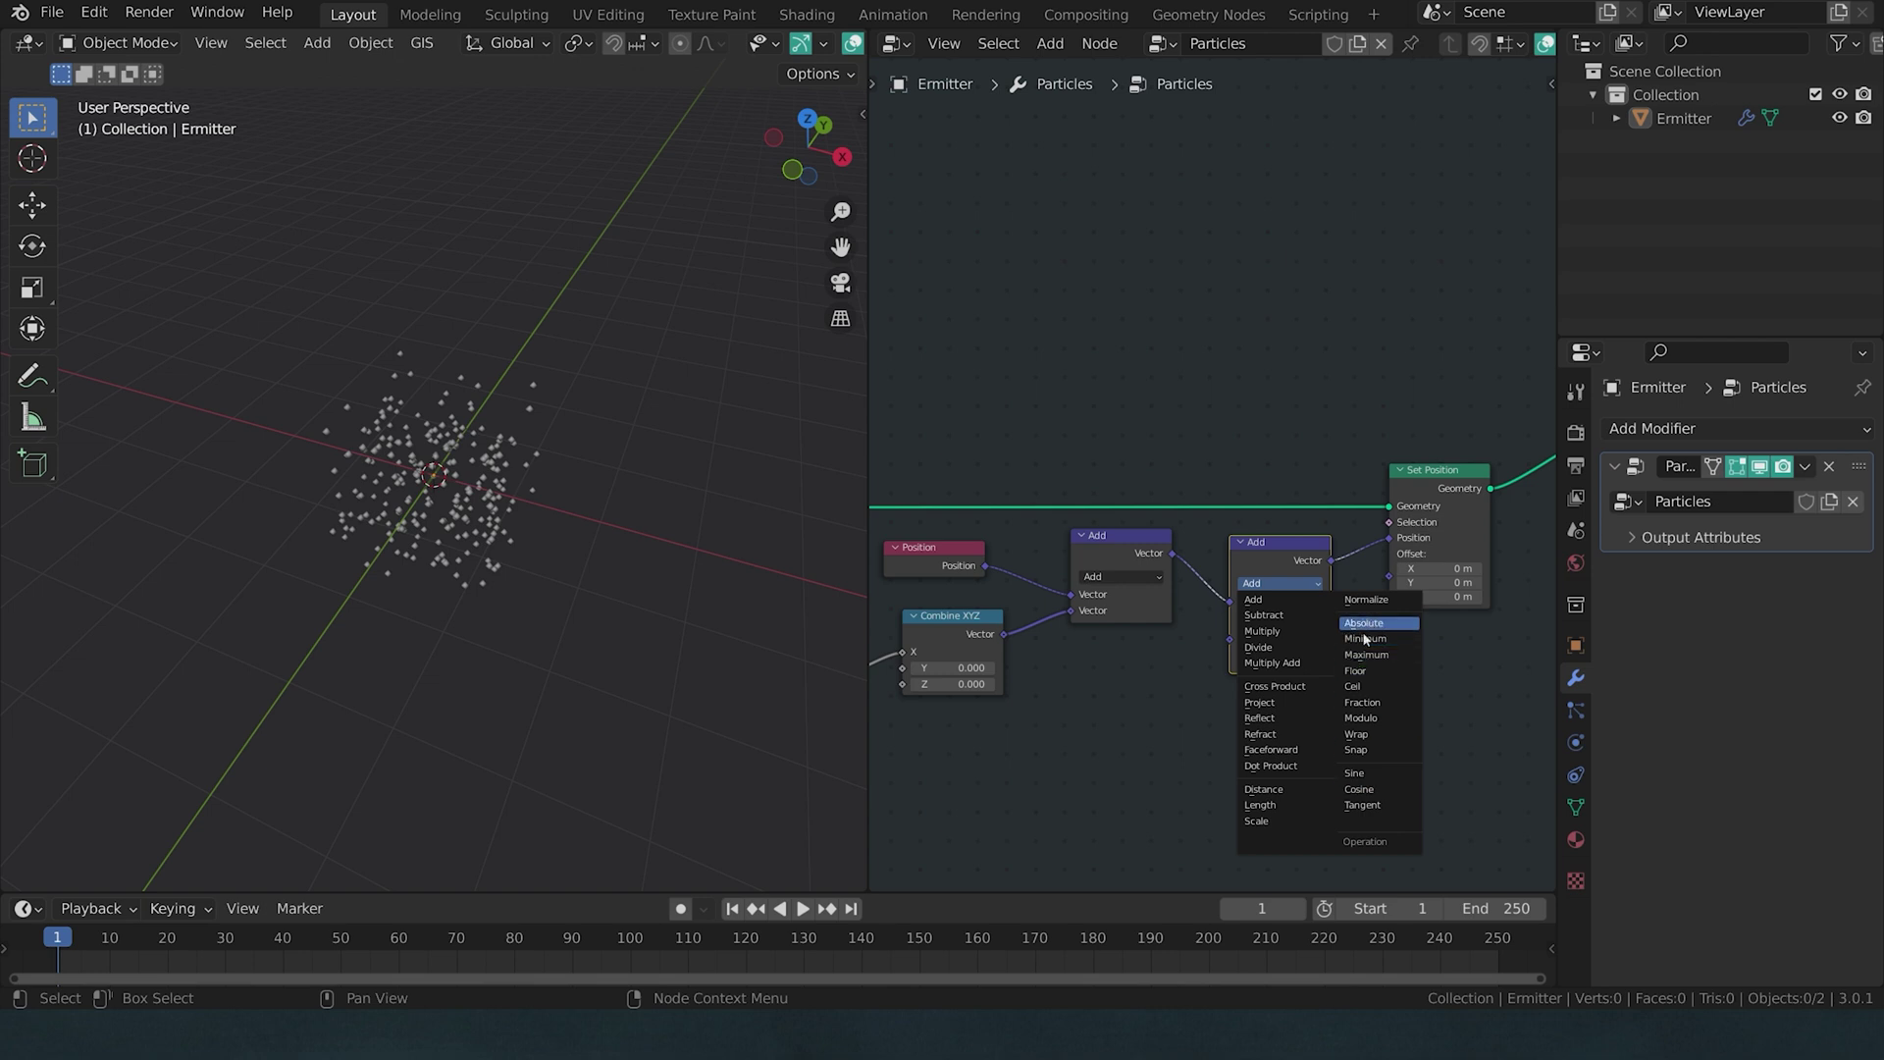
click(1374, 734)
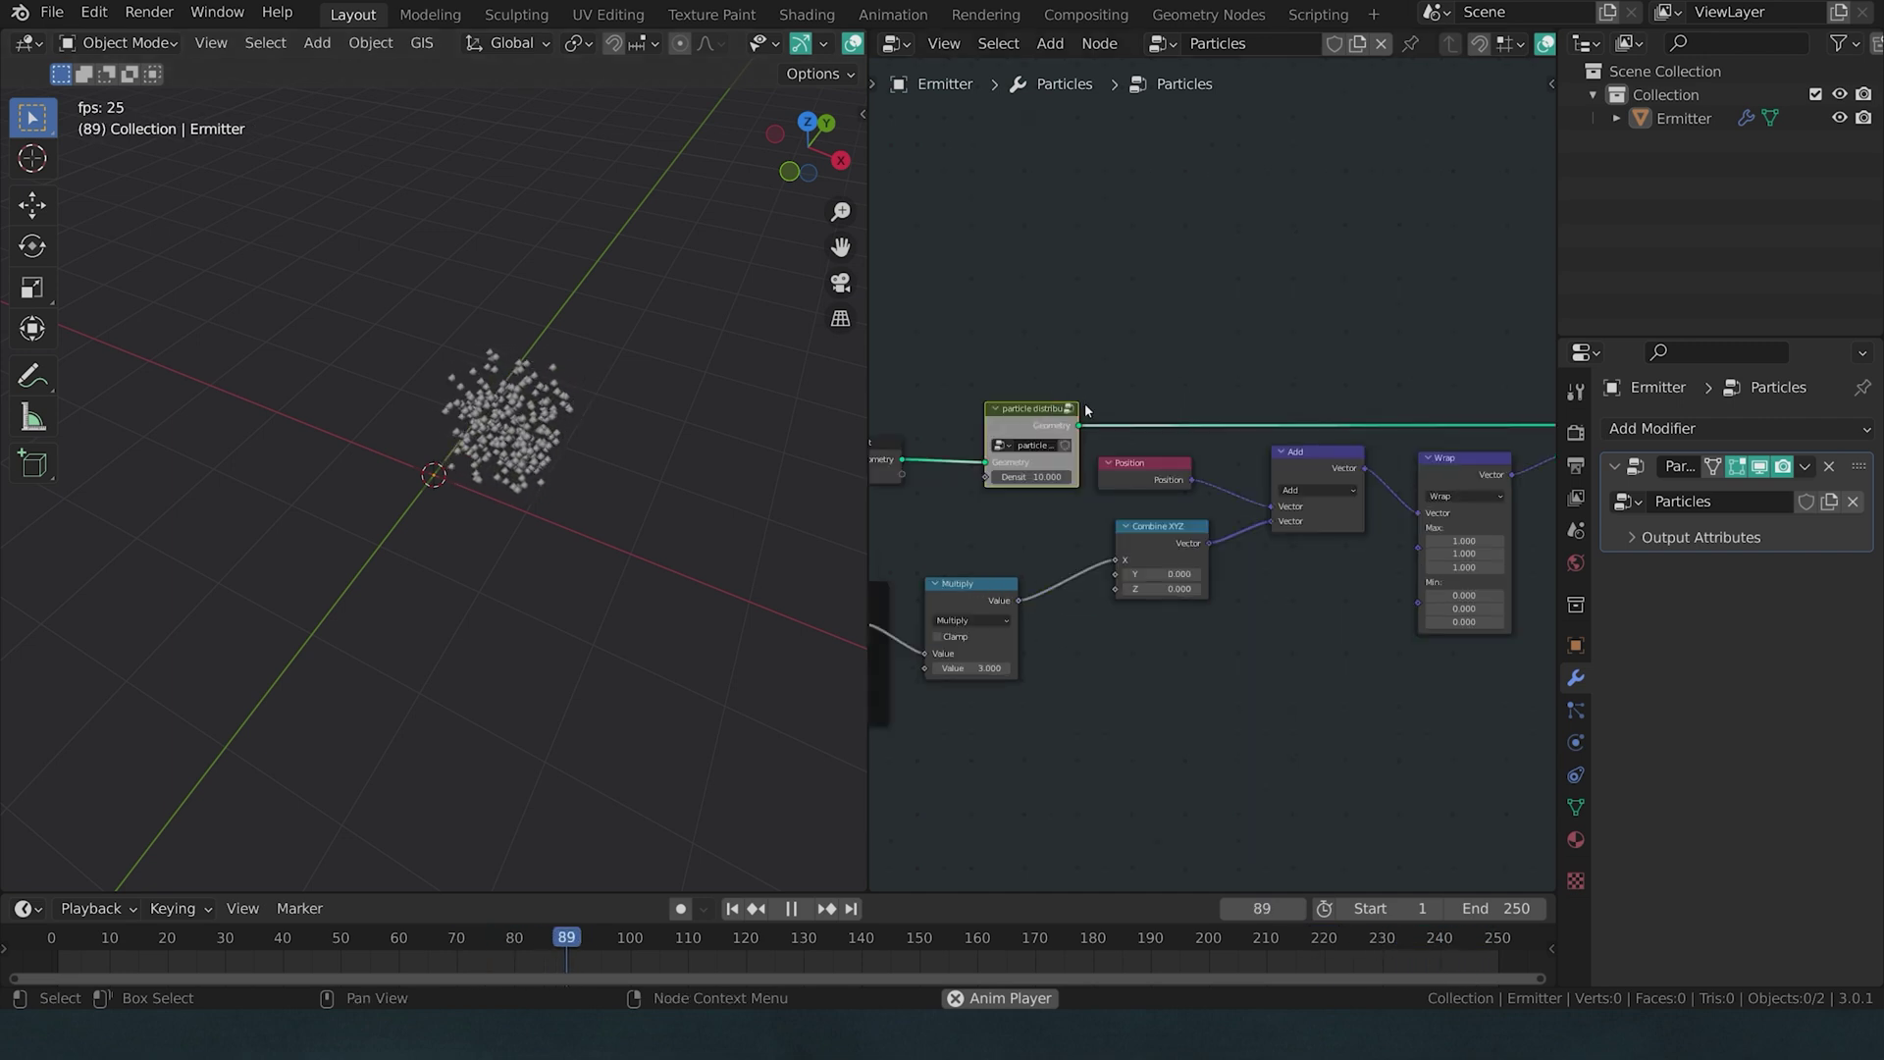
- Expose the Bounding Box Min and Max as outputs of the particle distribution group and connect them to the Wrap node's Min and Max
key(Tab)
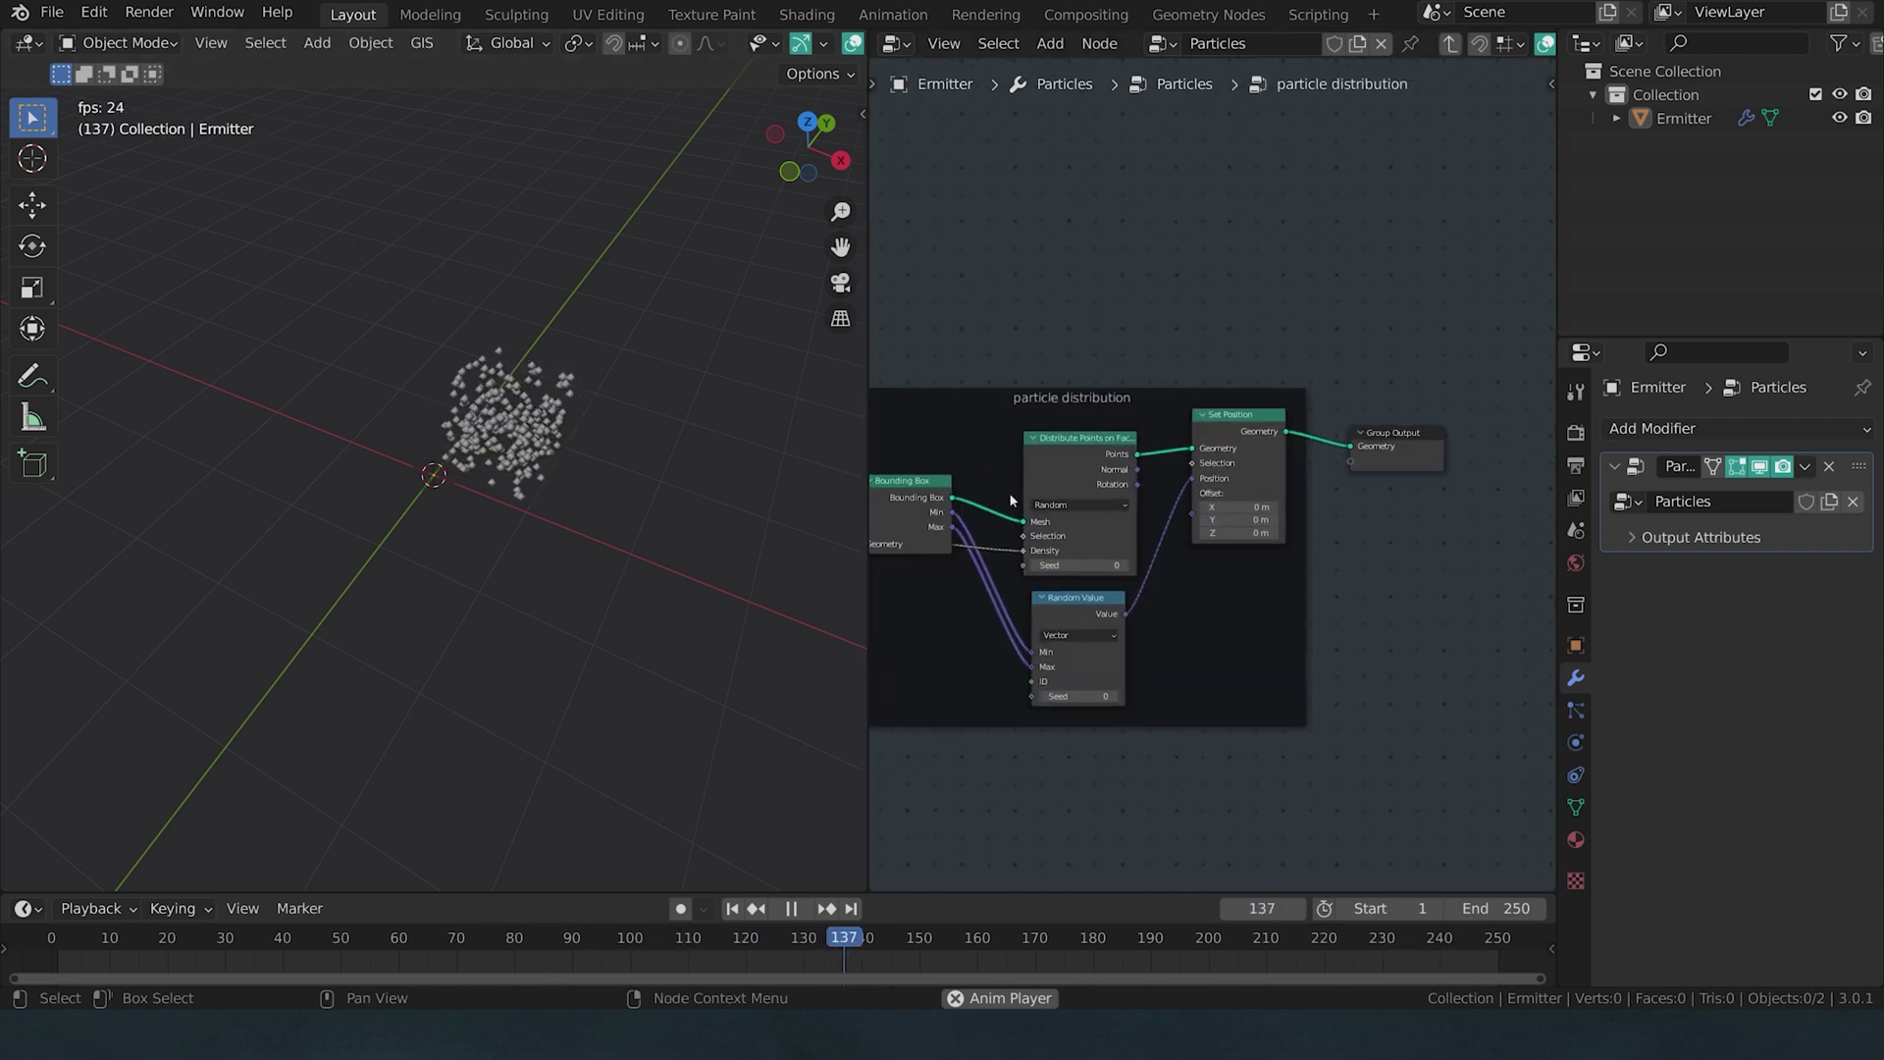
drag(953, 513, 1351, 461)
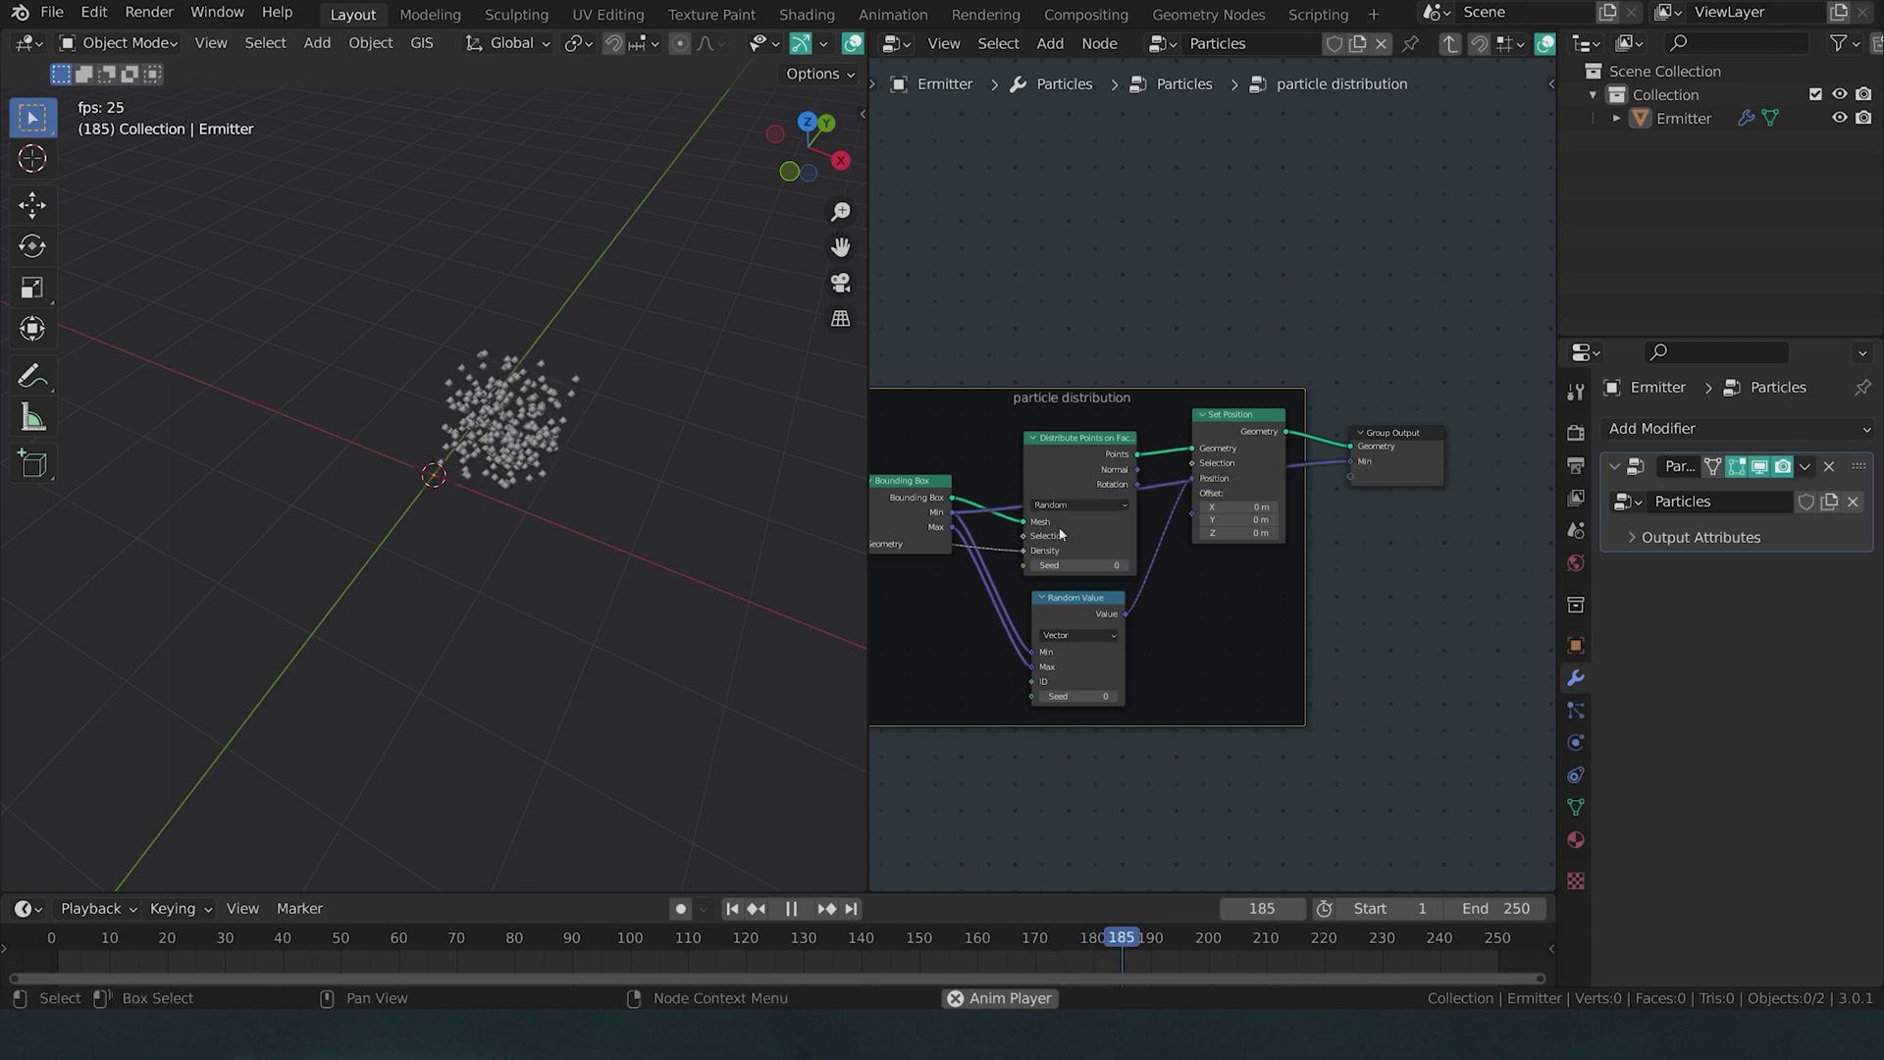
drag(952, 530, 1351, 475)
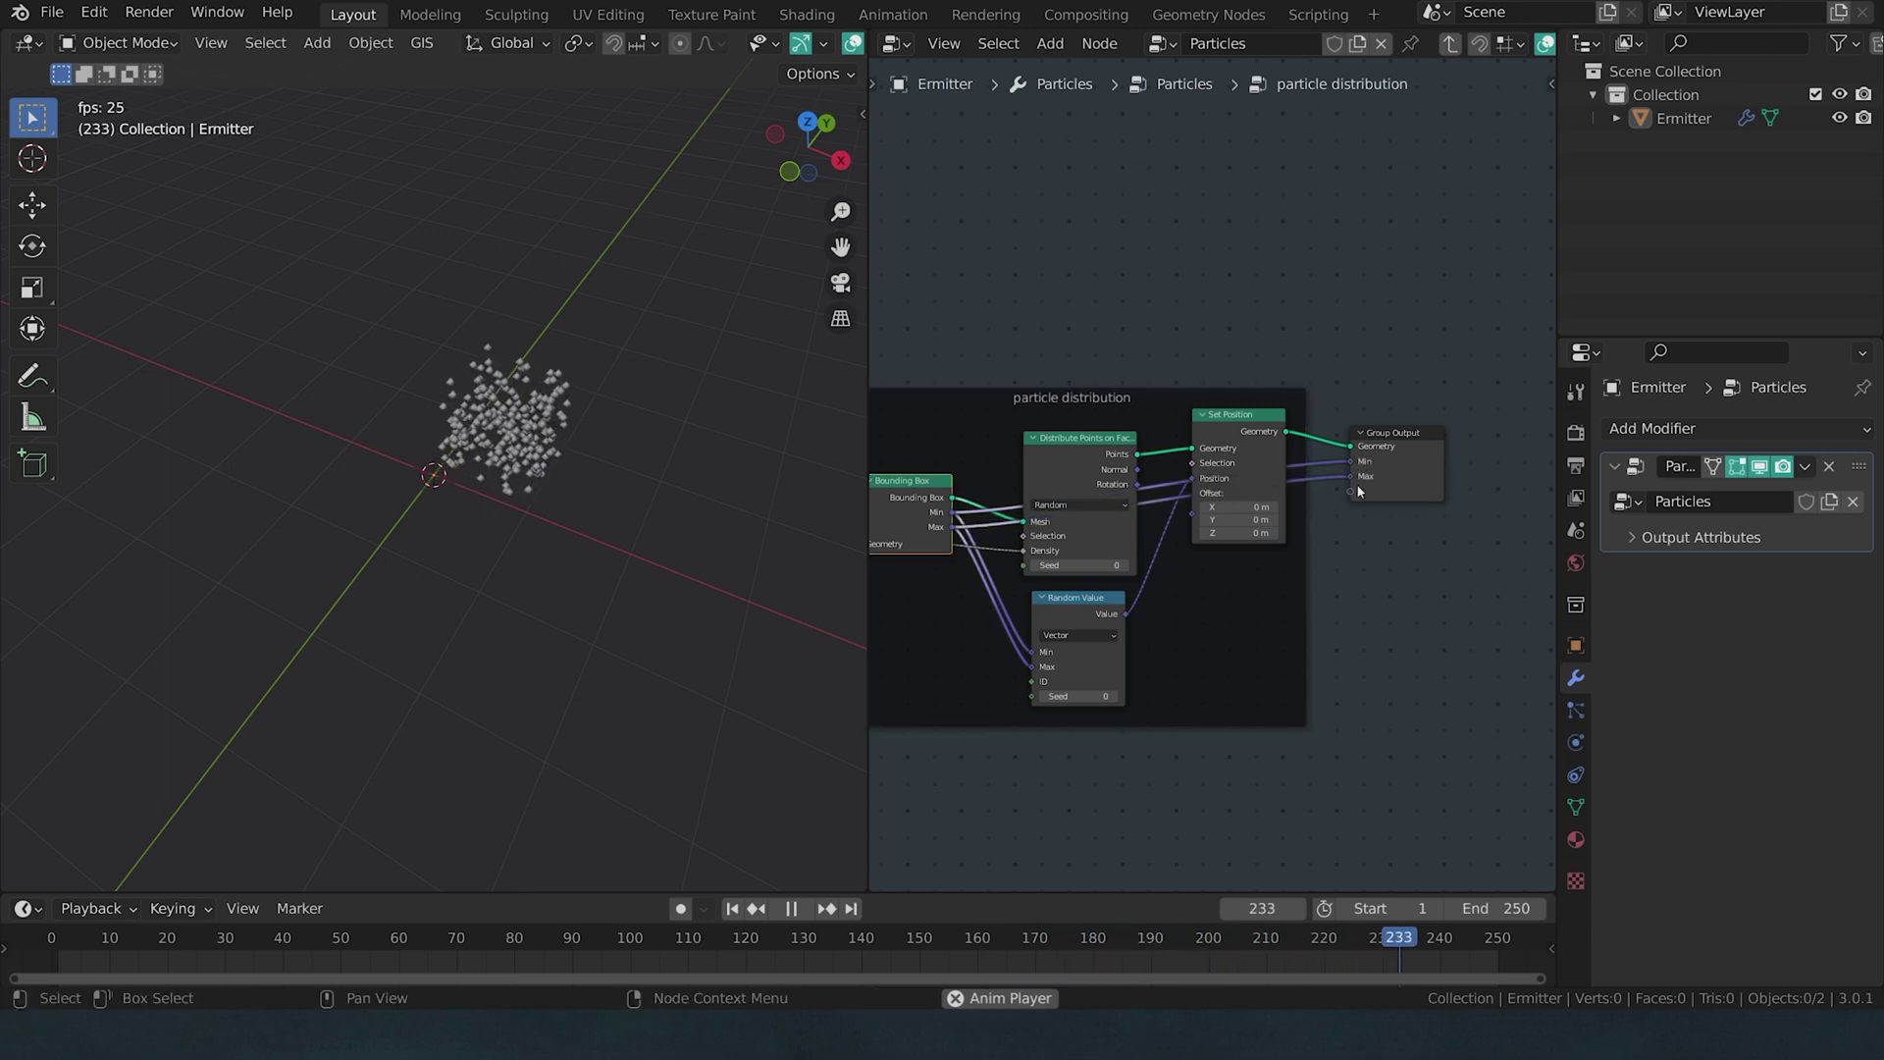
key(Tab)
mouse_move(1078, 440)
mouse_down()
mouse_move(1203, 436)
mouse_move(1428, 604)
mouse_move(1082, 421)
mouse_move(1079, 455)
mouse_up()
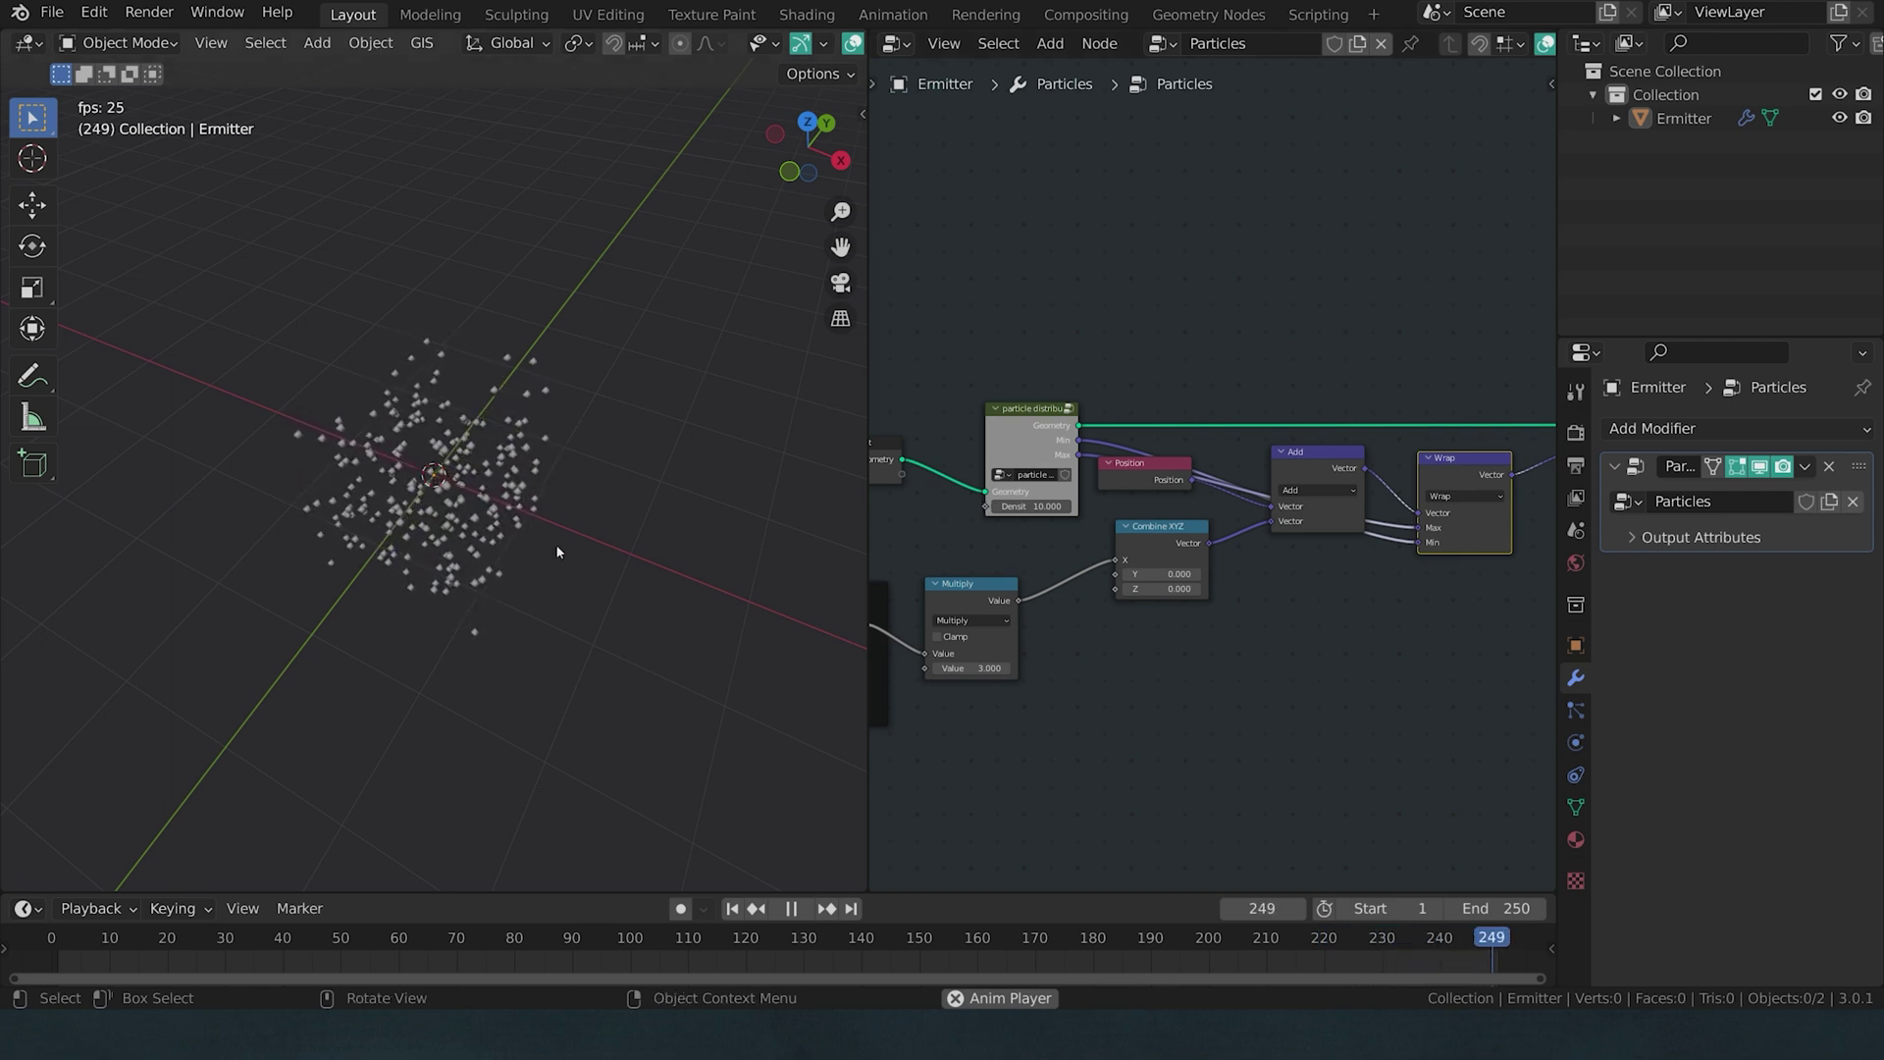
- Try moving one side face of the emitter mesh along Y in Edit Mode while the animation plays
click(525, 496)
key(Tab)
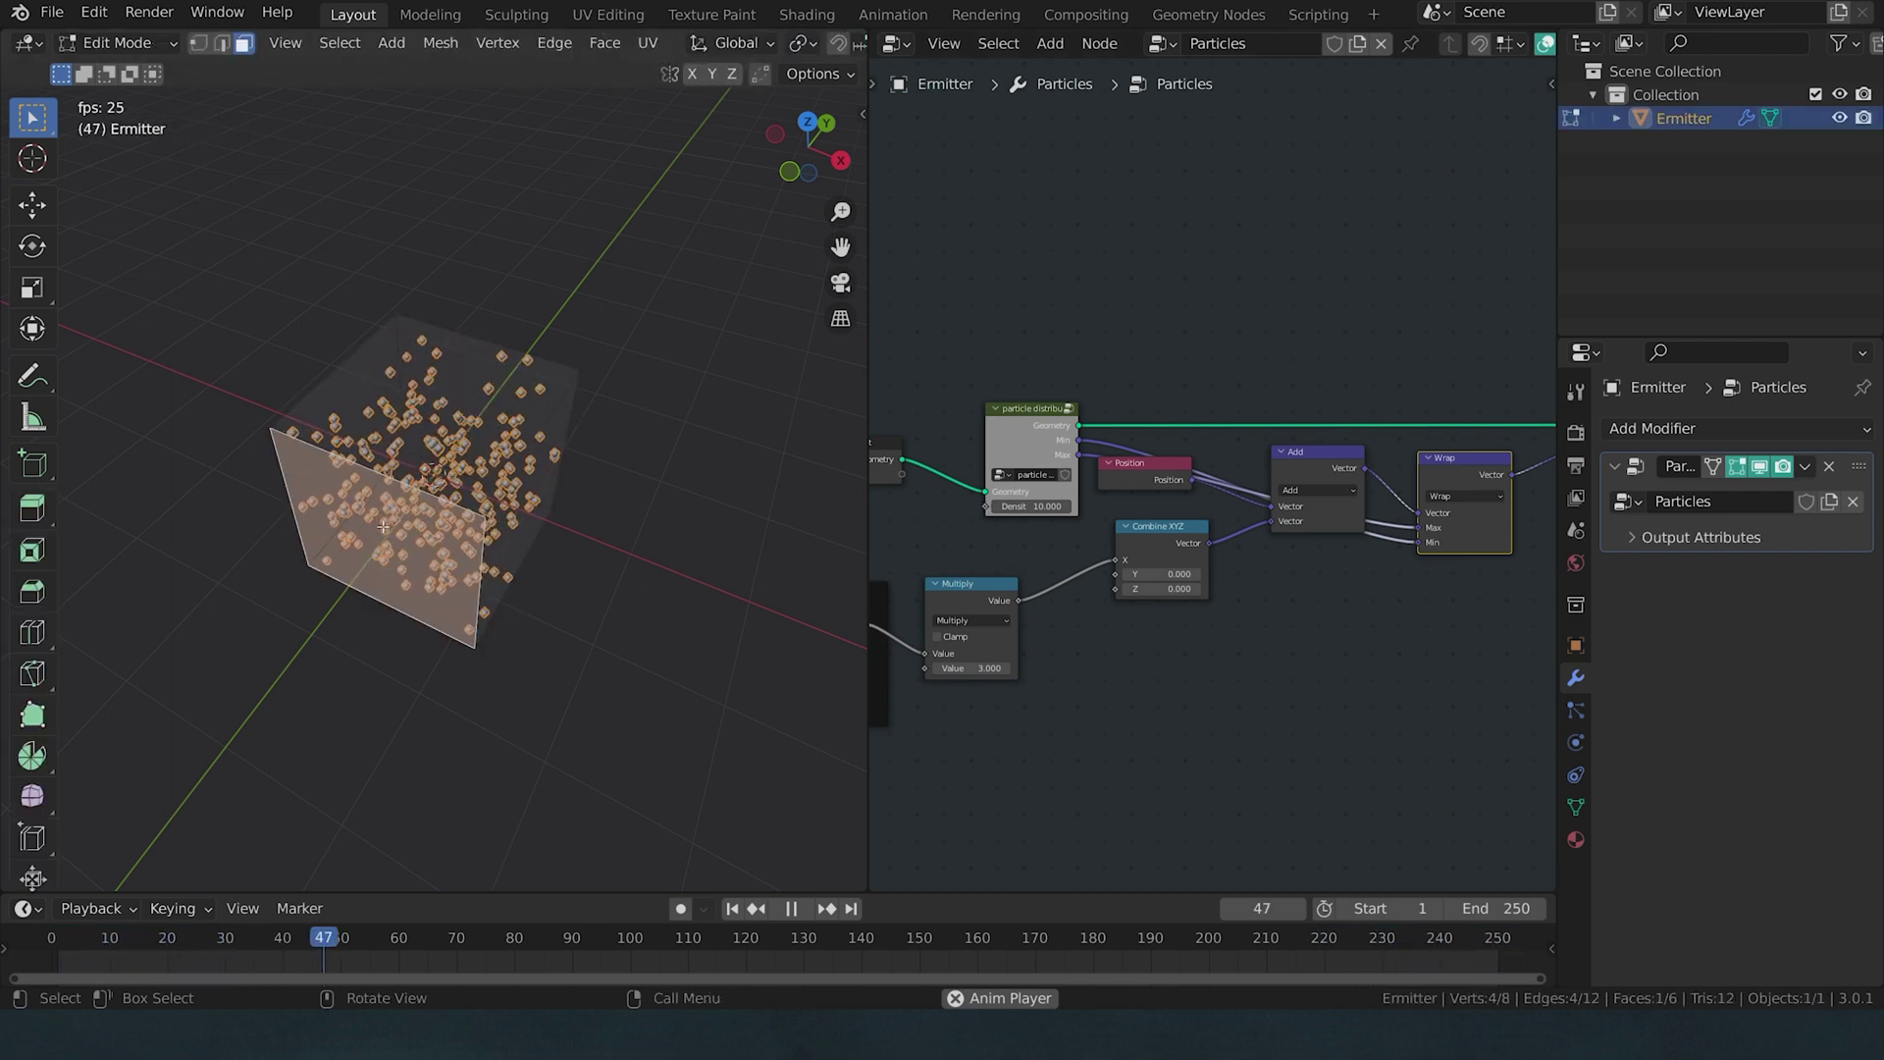
middle_drag(513, 512, 432, 535)
key(g)
key(y)
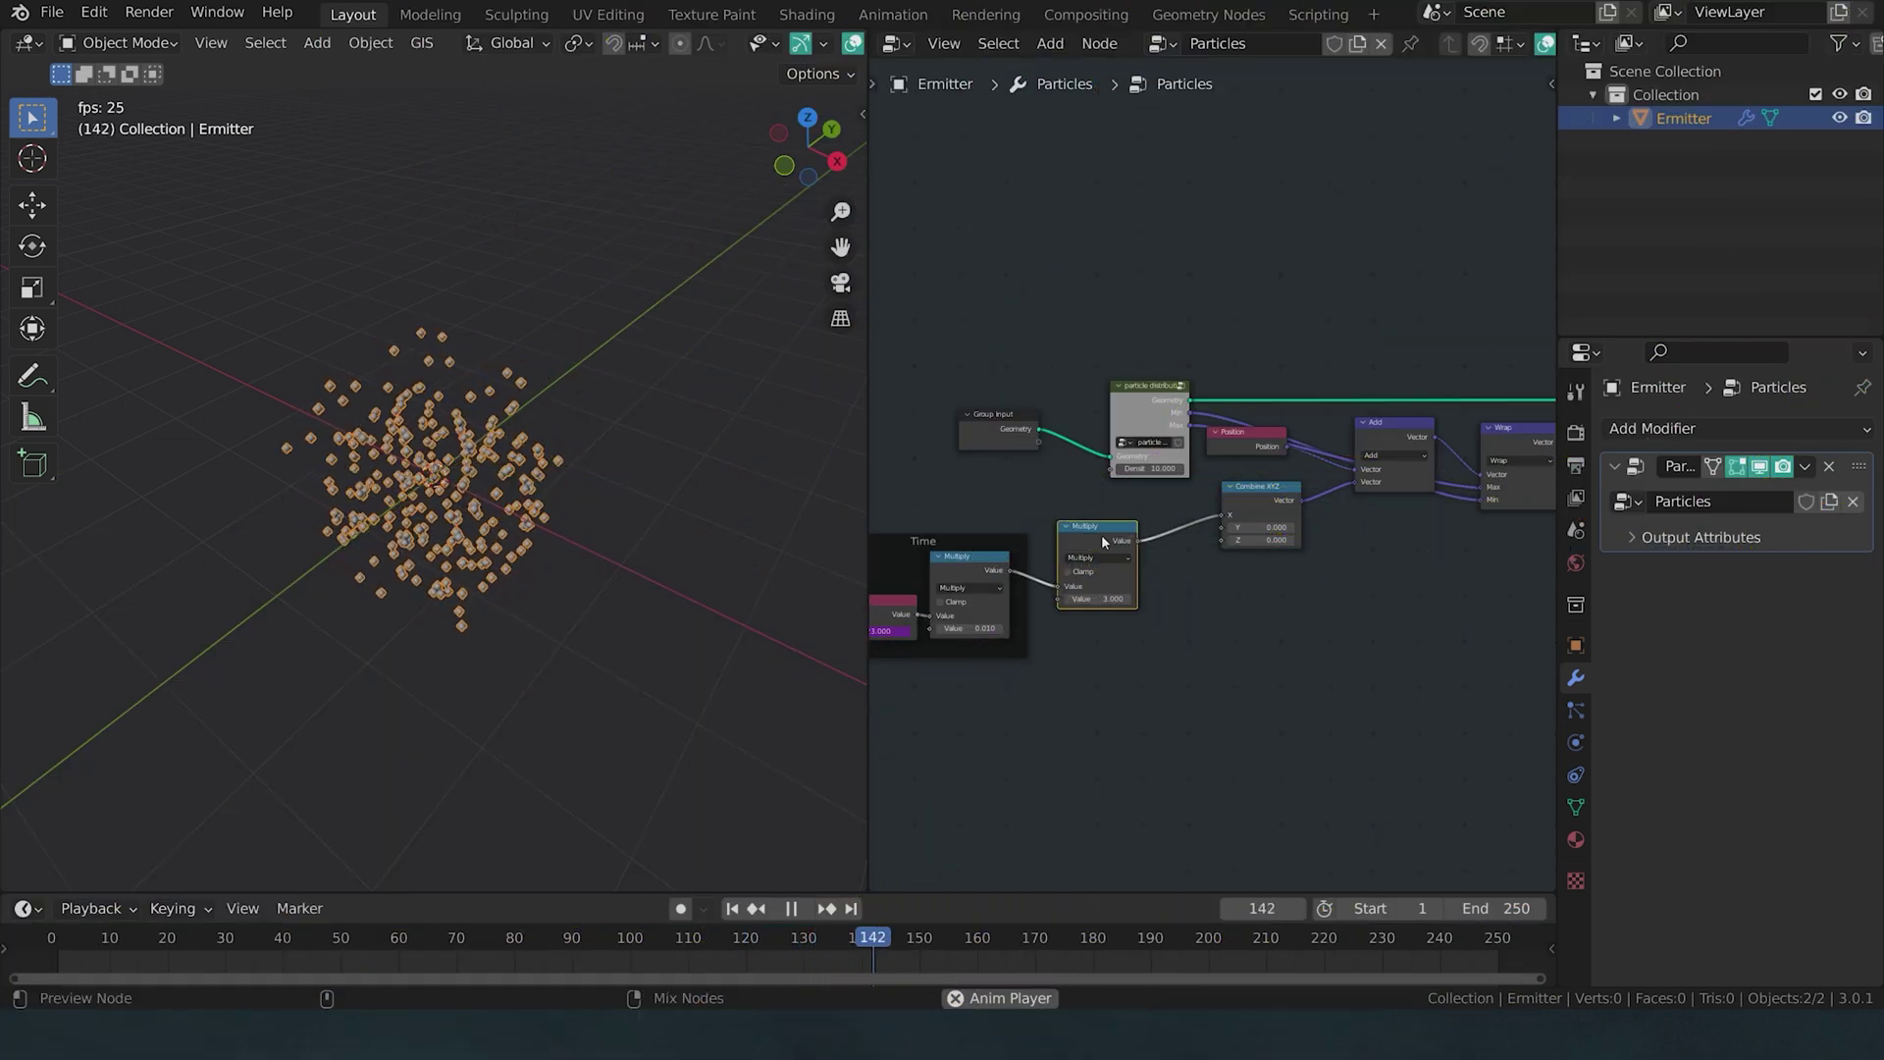
- Duplicate the Multiply node twice with its time input and connect the copies to the Combine XYZ node's Y and Z
key(shift+d)
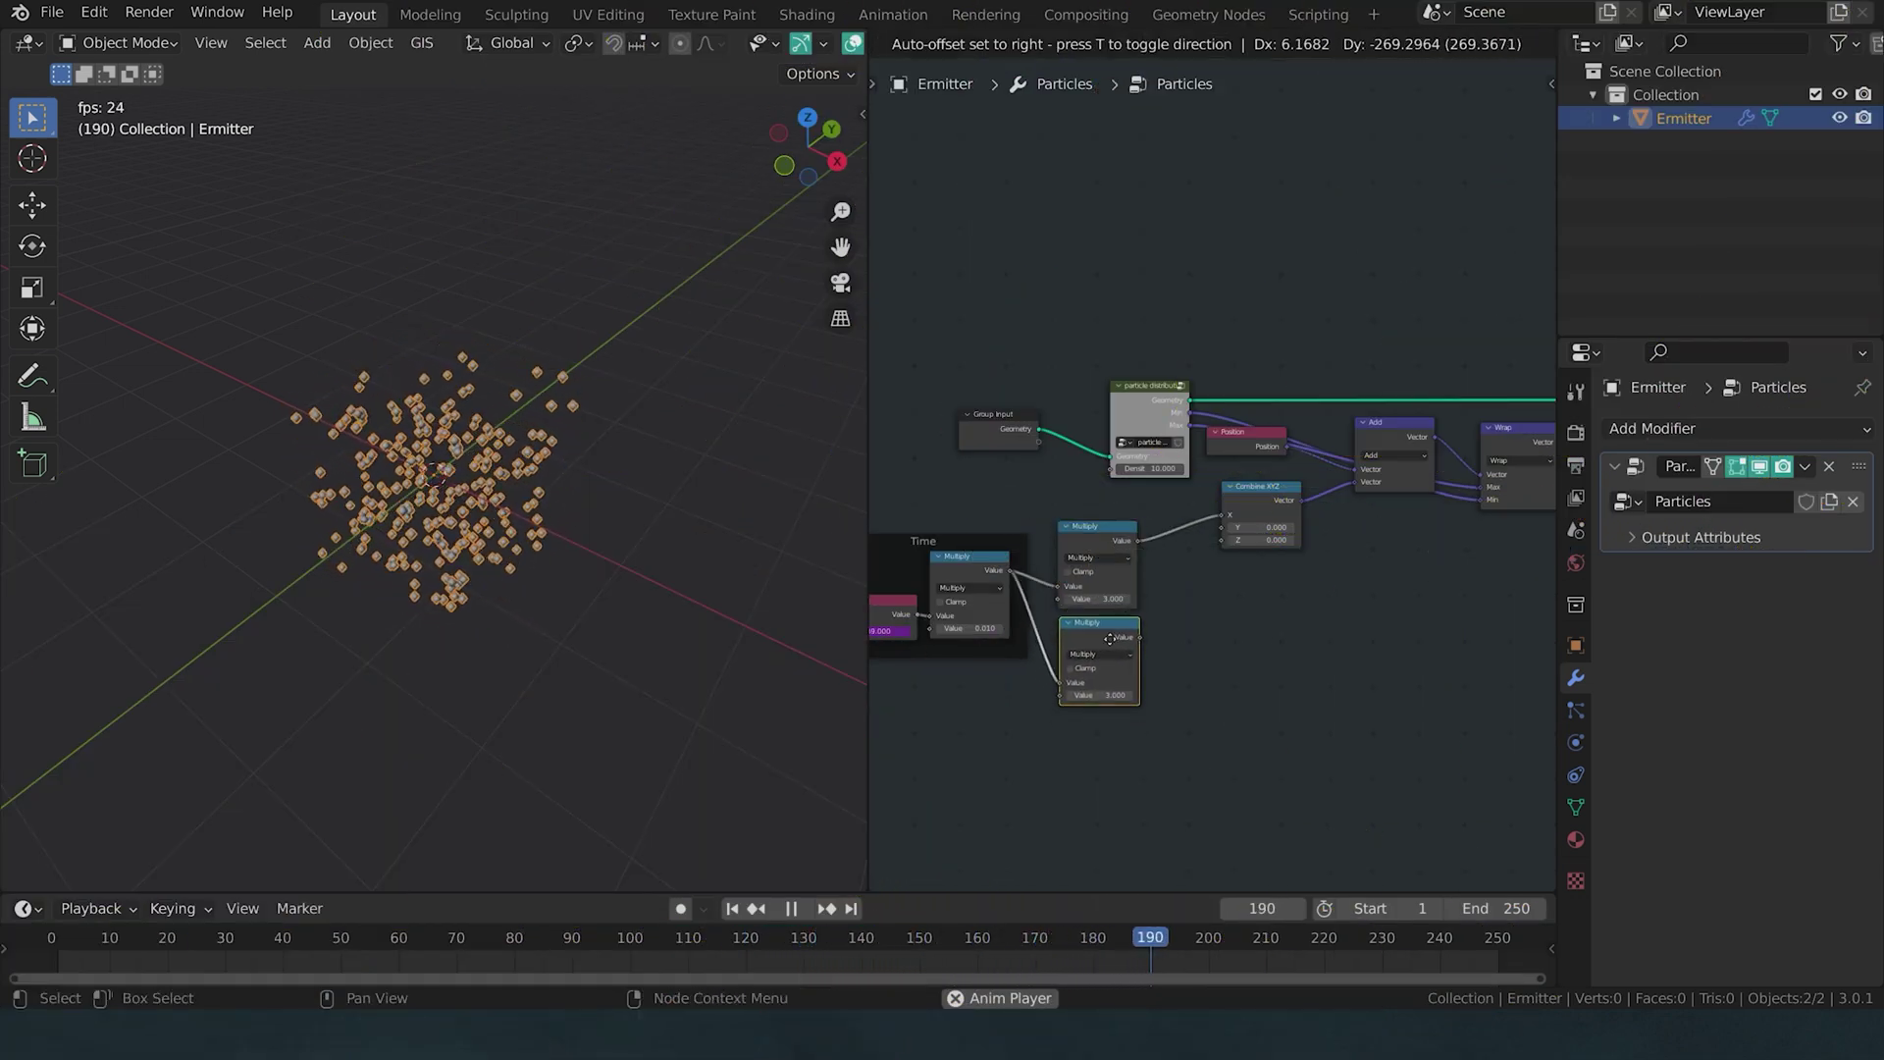
click(1109, 741)
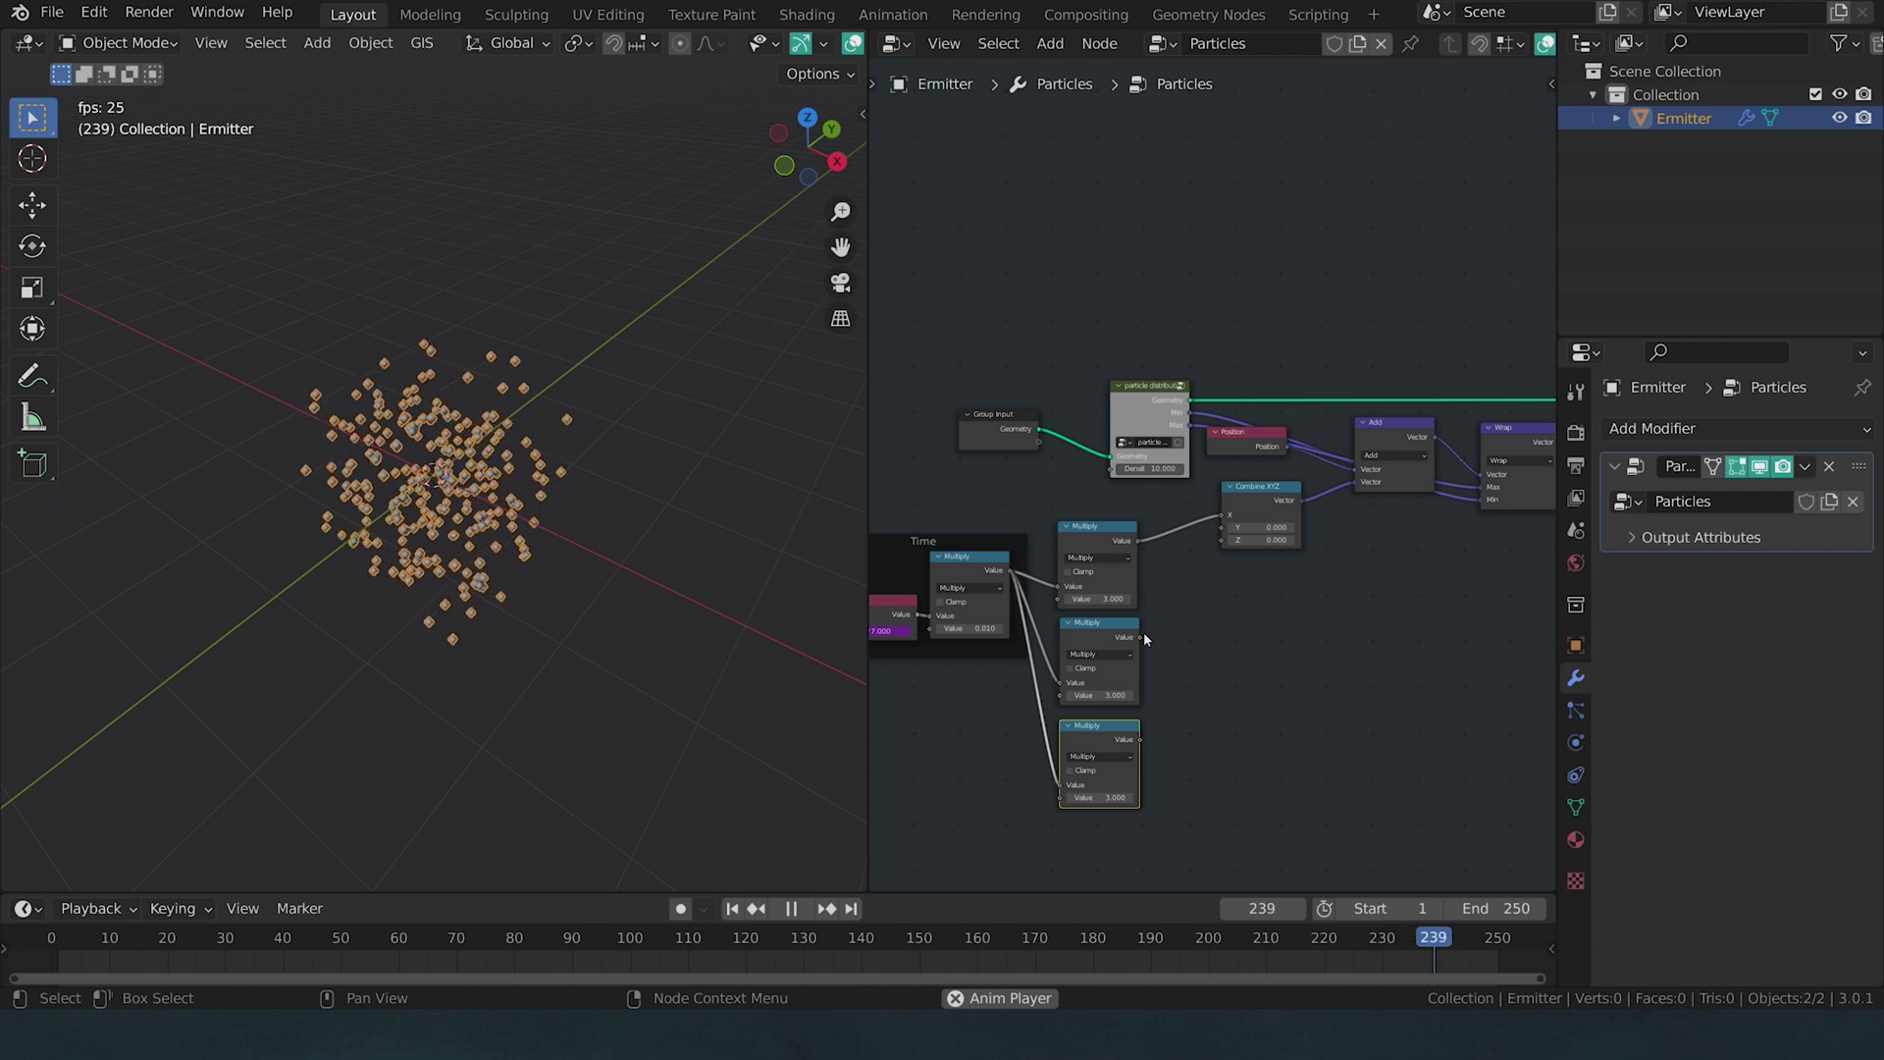
drag(1141, 637, 1222, 527)
drag(1222, 539, 1139, 742)
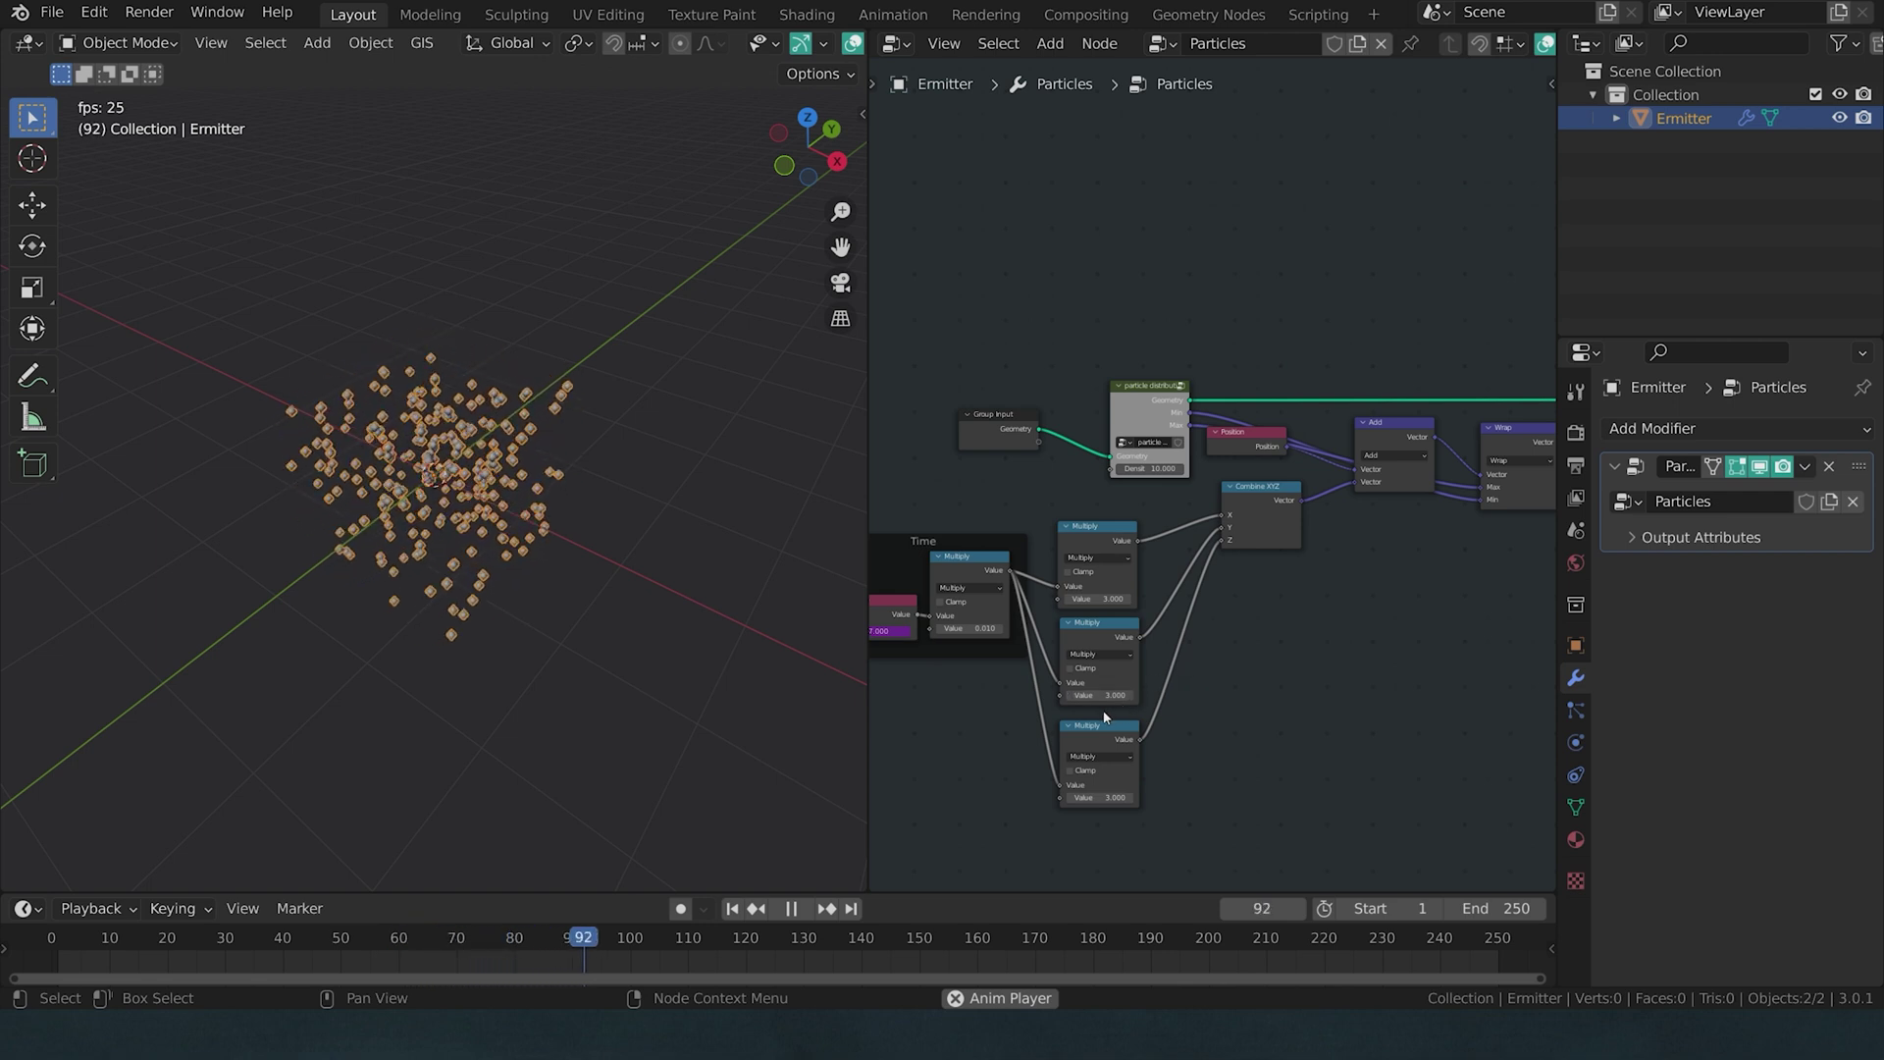
- Reset the X and Y Multiply values to 0, set the Z Multiply value to -3, and check the particles' motion
key(BackSpace)
click(1103, 591)
key(BackSpace)
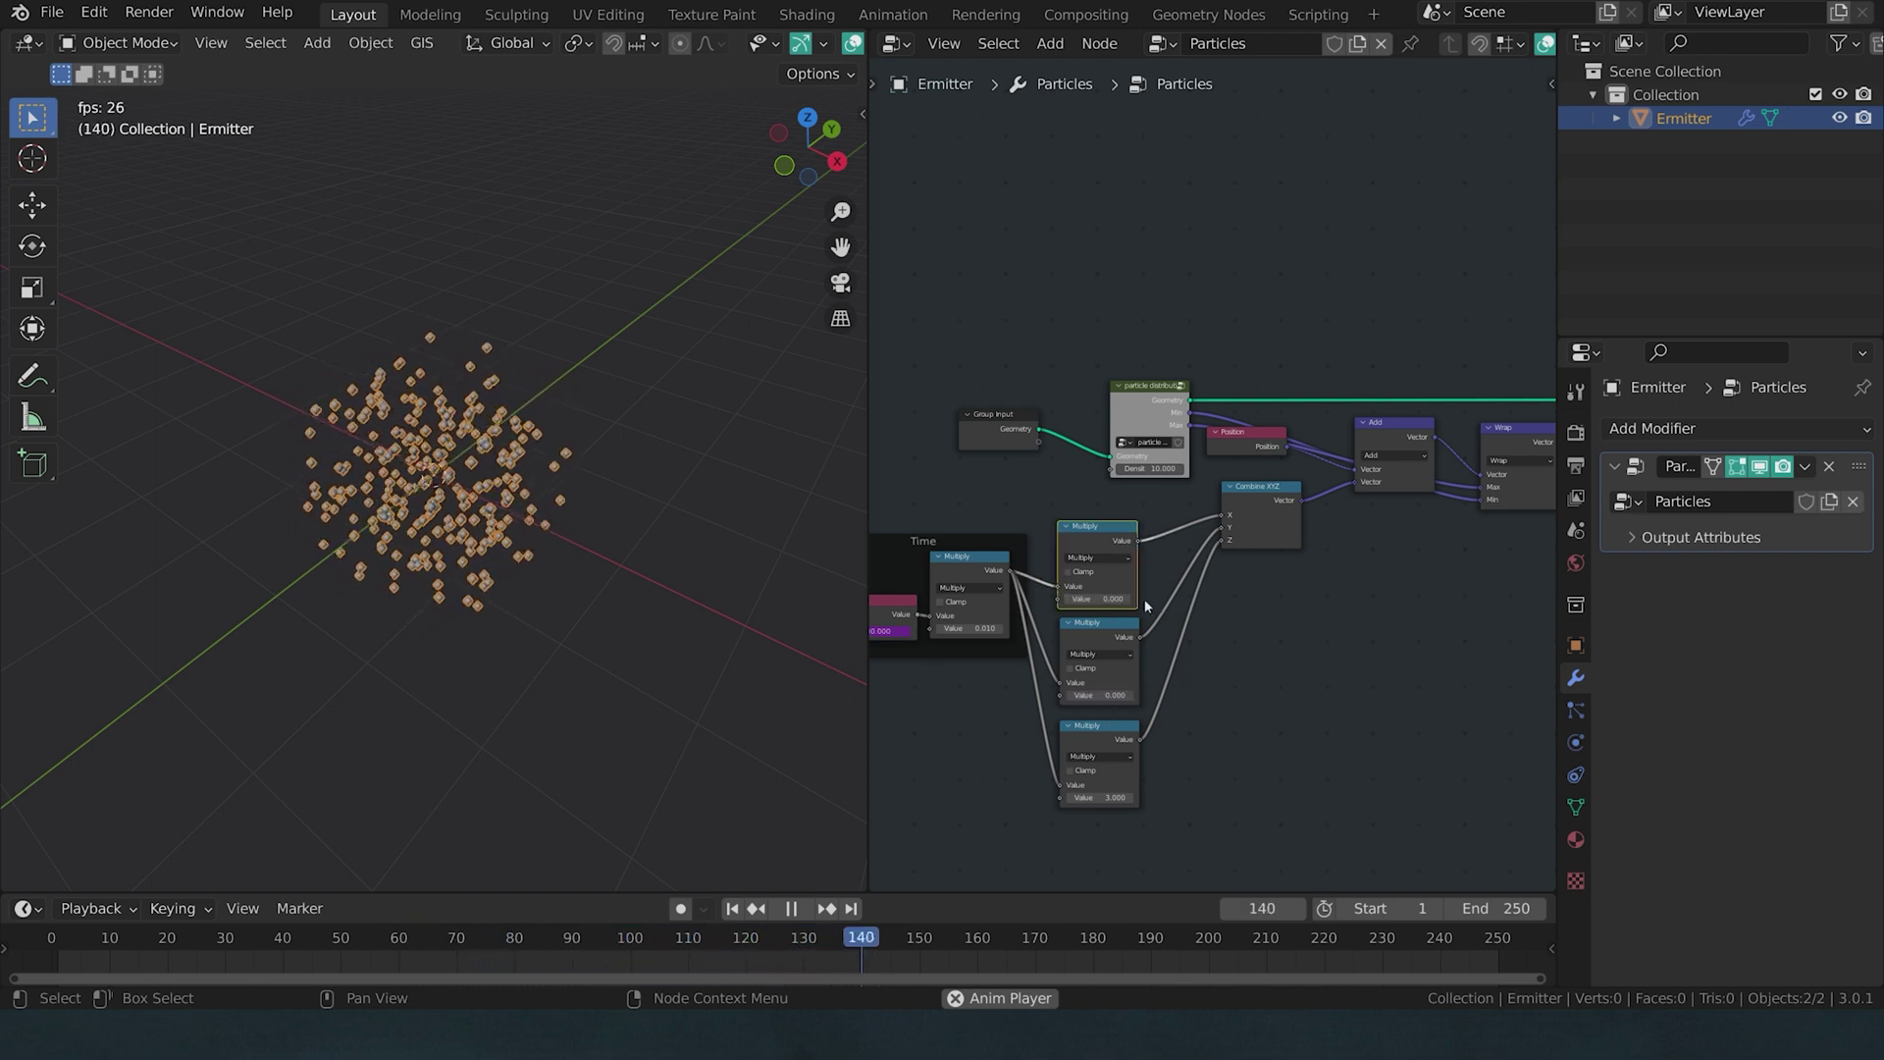
click(1096, 797)
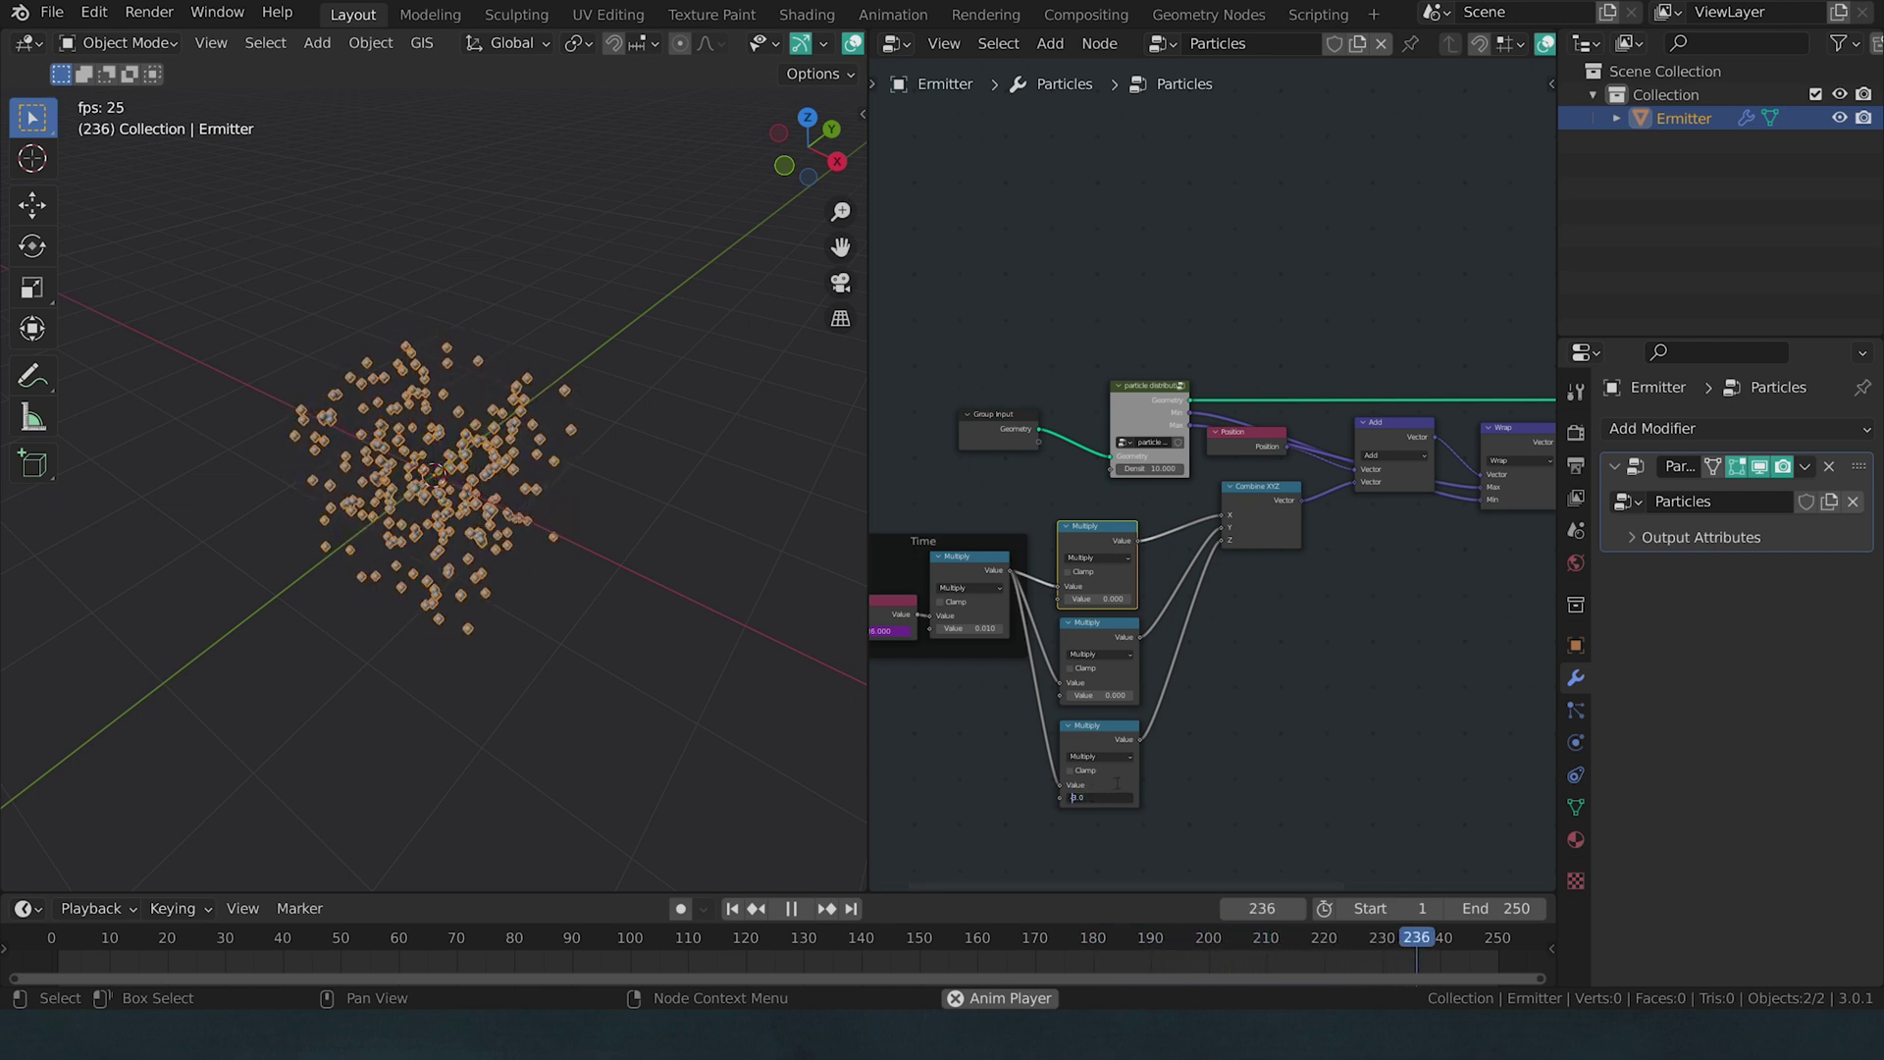
text(-)
key(Return)
click(615, 546)
middle_drag(614, 532, 550, 487)
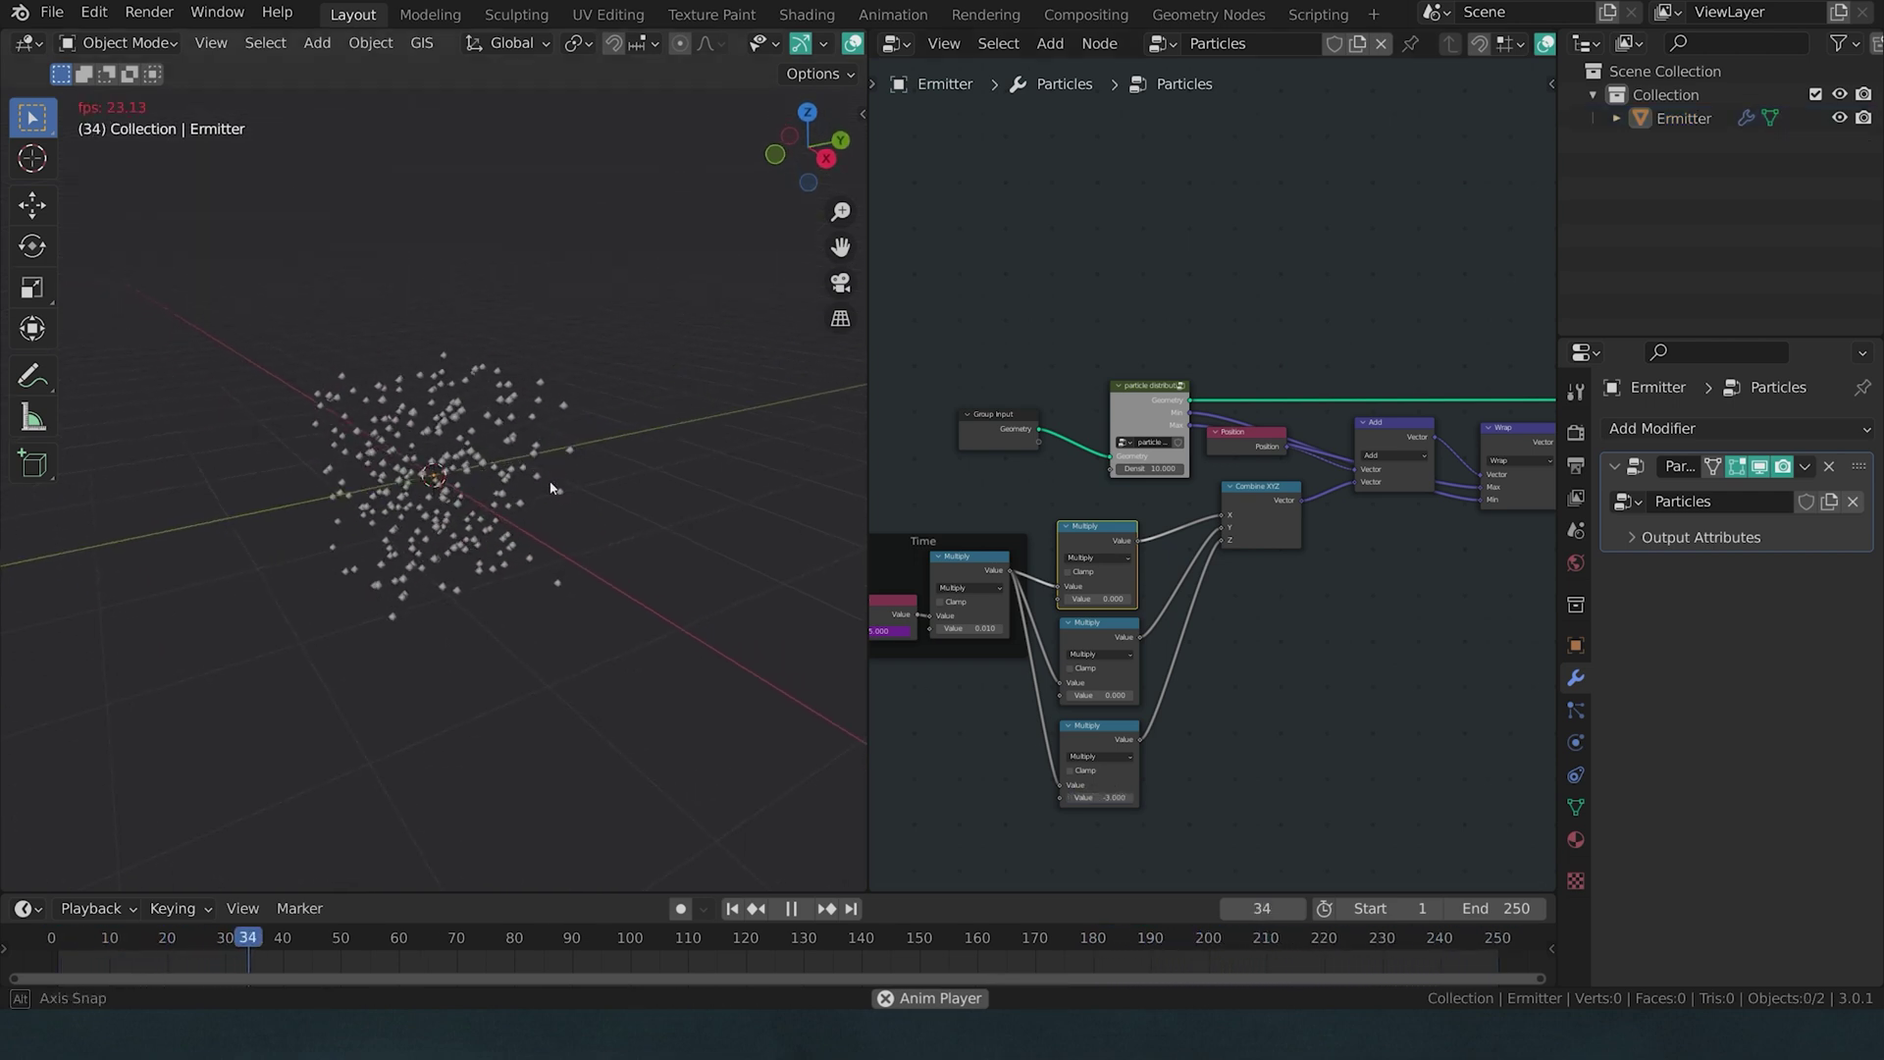
scroll(549, 481, up, 2)
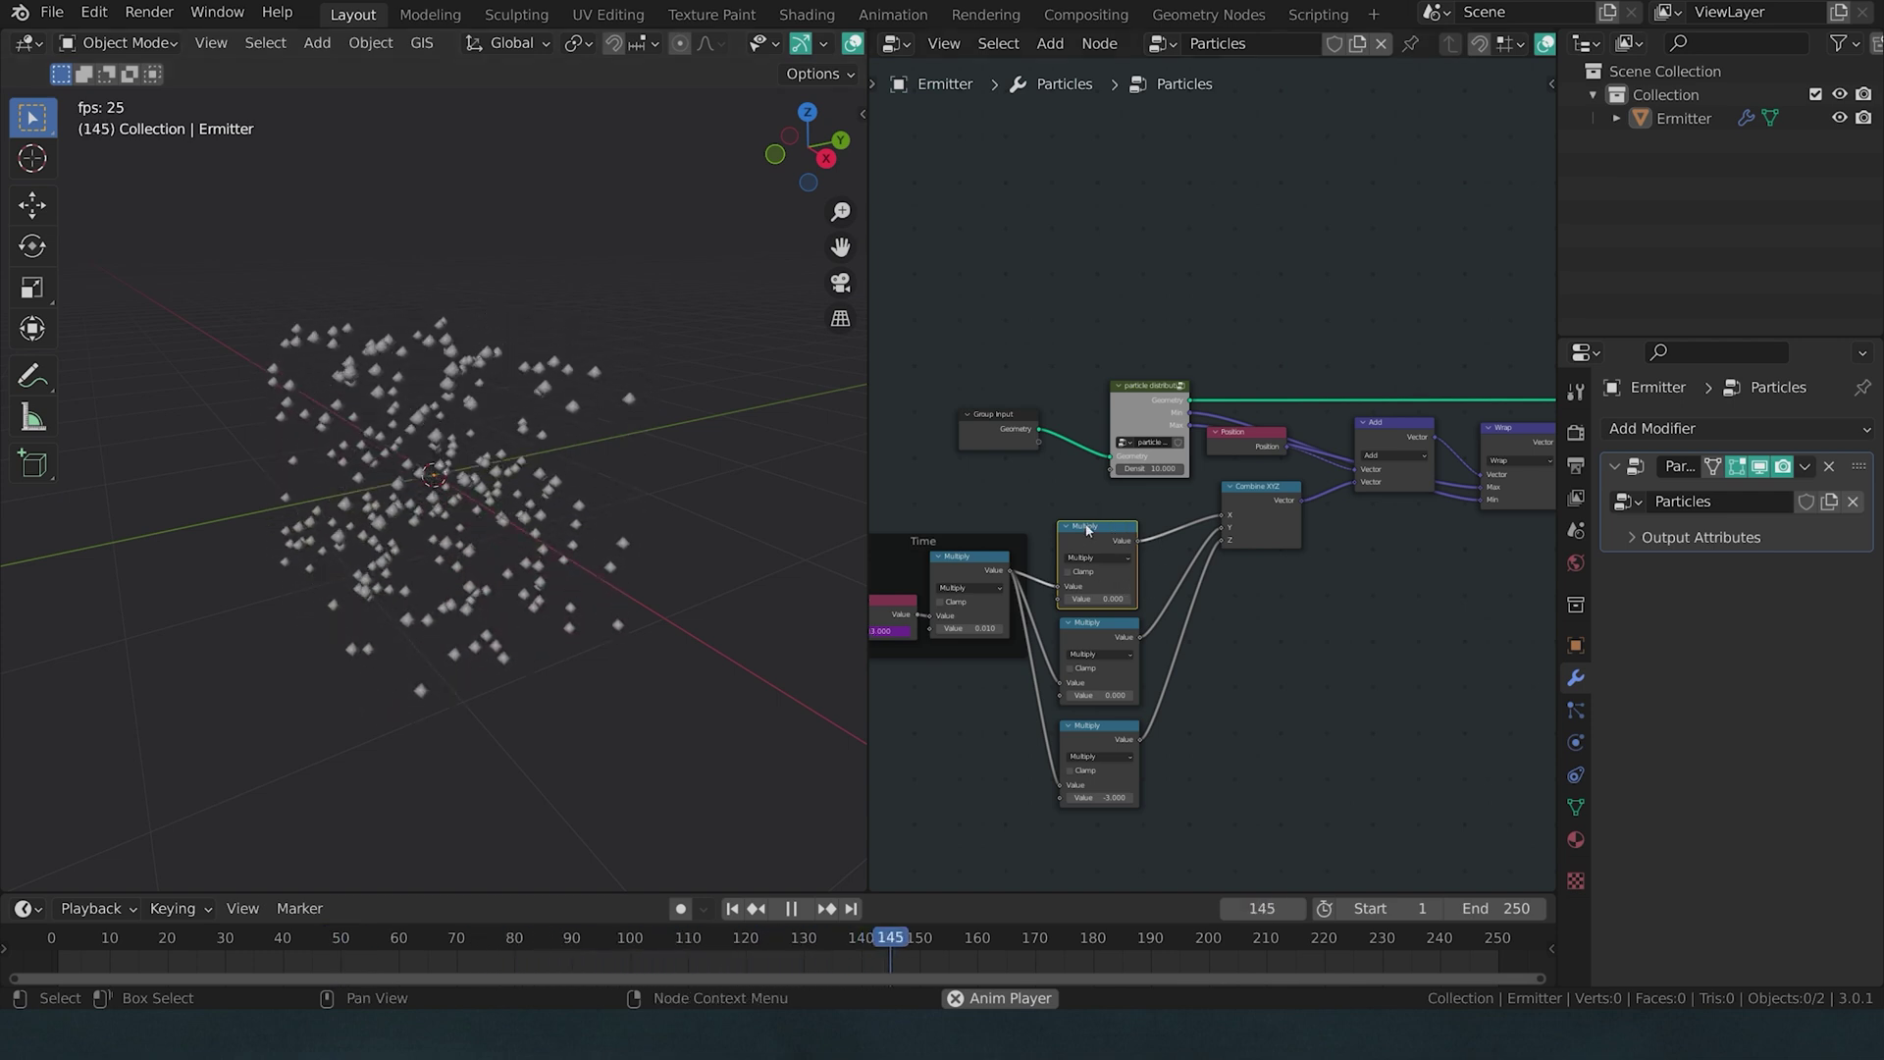
- Set the Z Multiply value to 0 and the X and Y Multiply values to 1
click(1104, 796)
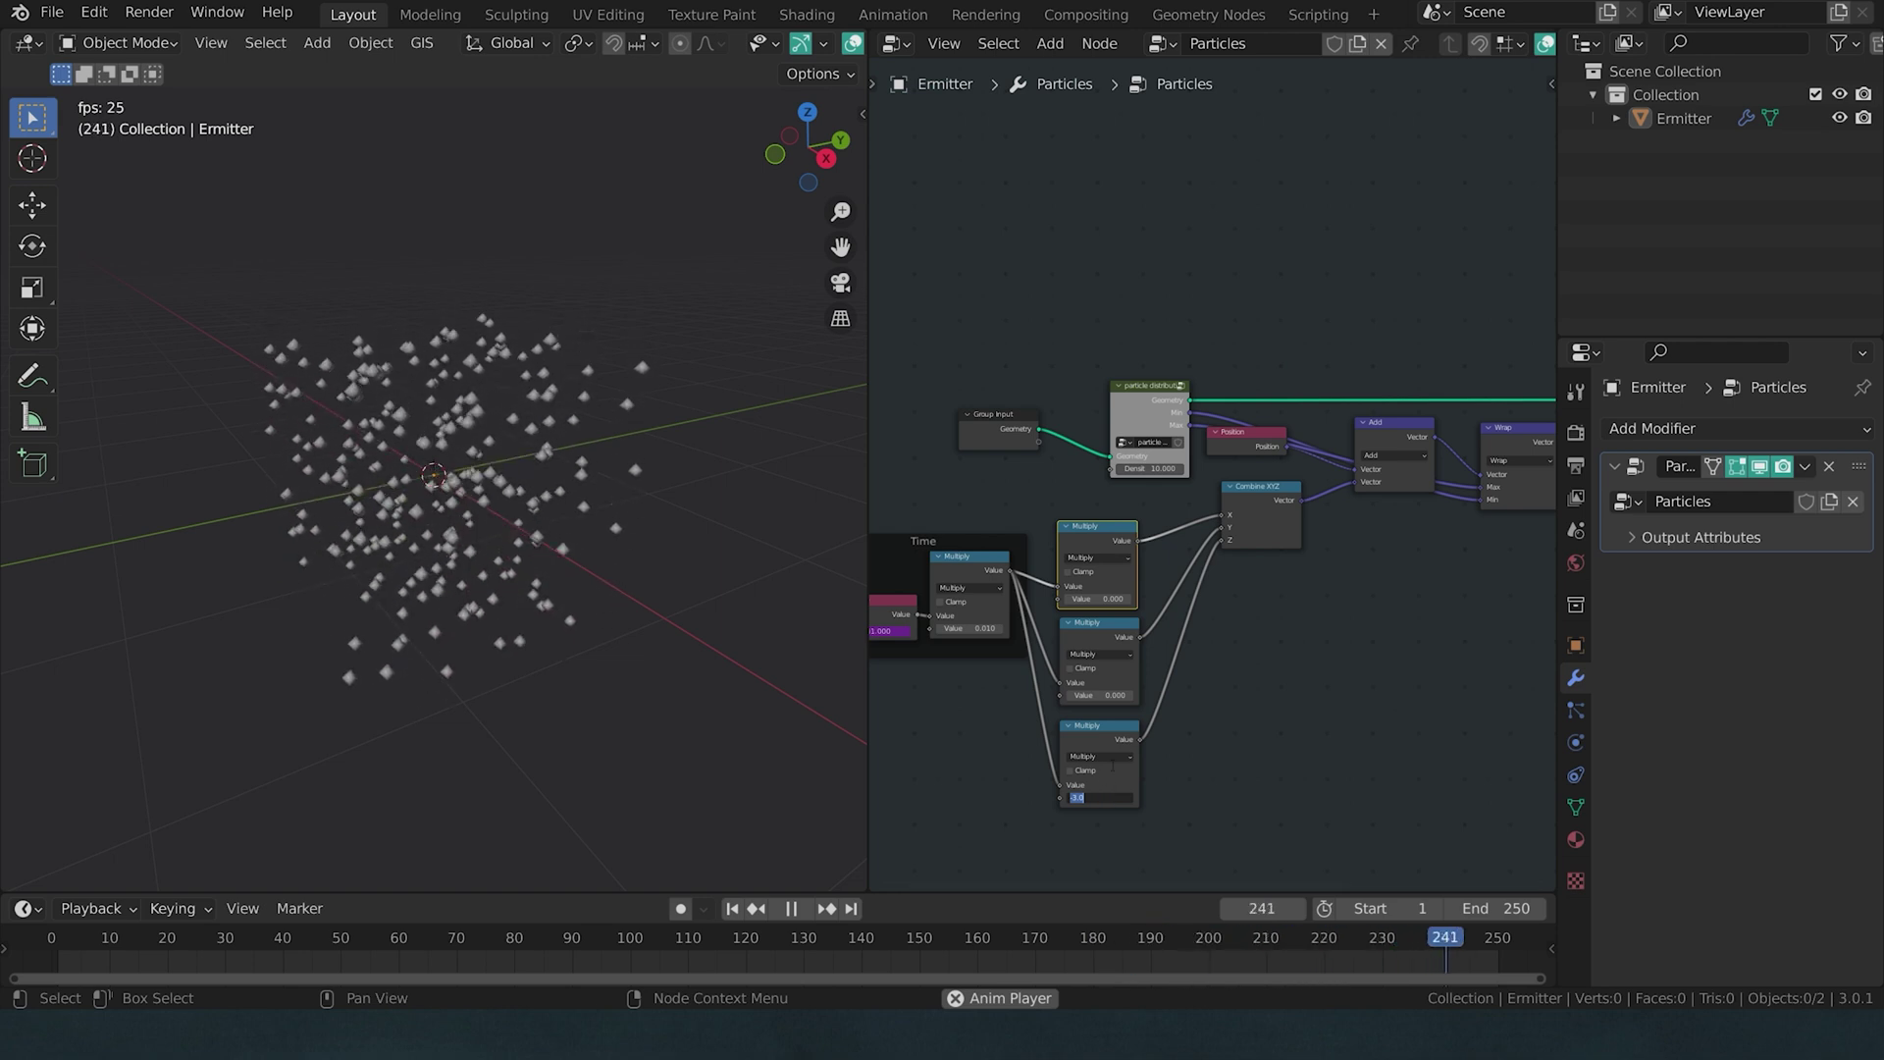
text(0)
key(Return)
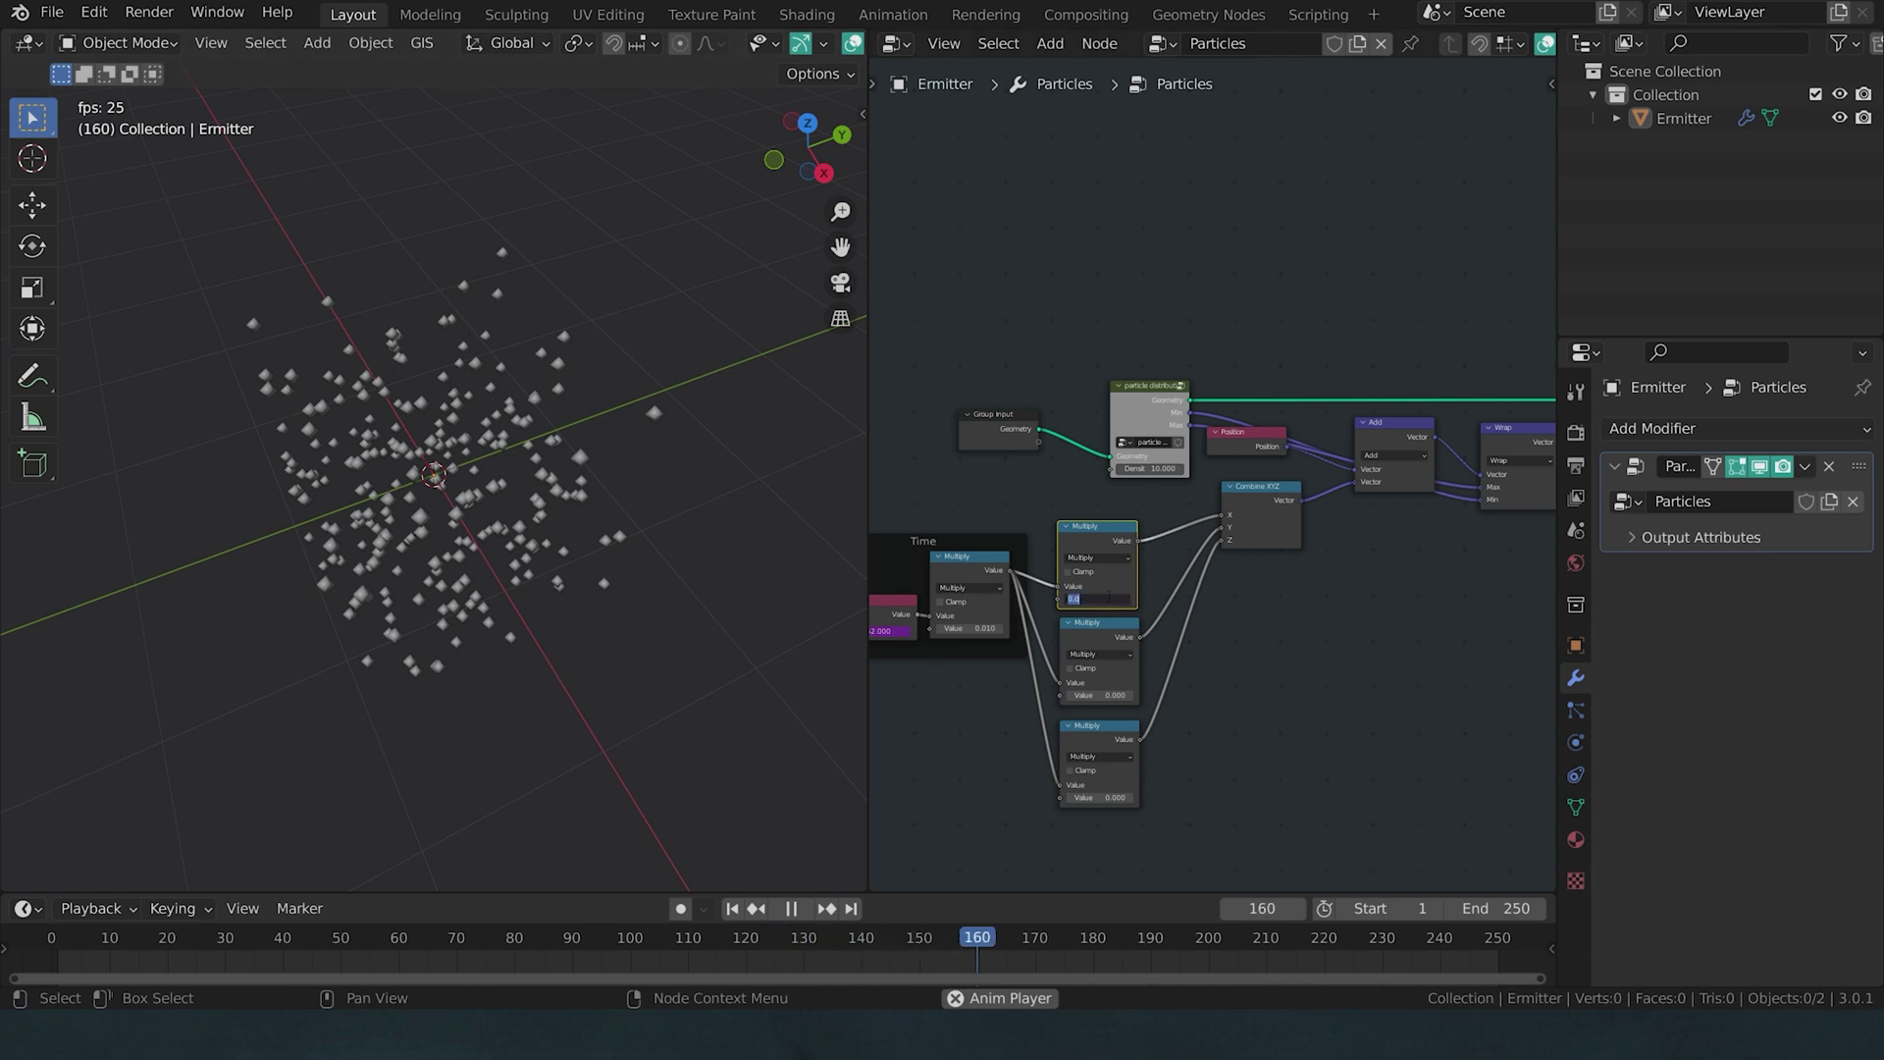
key(Return)
click(1106, 695)
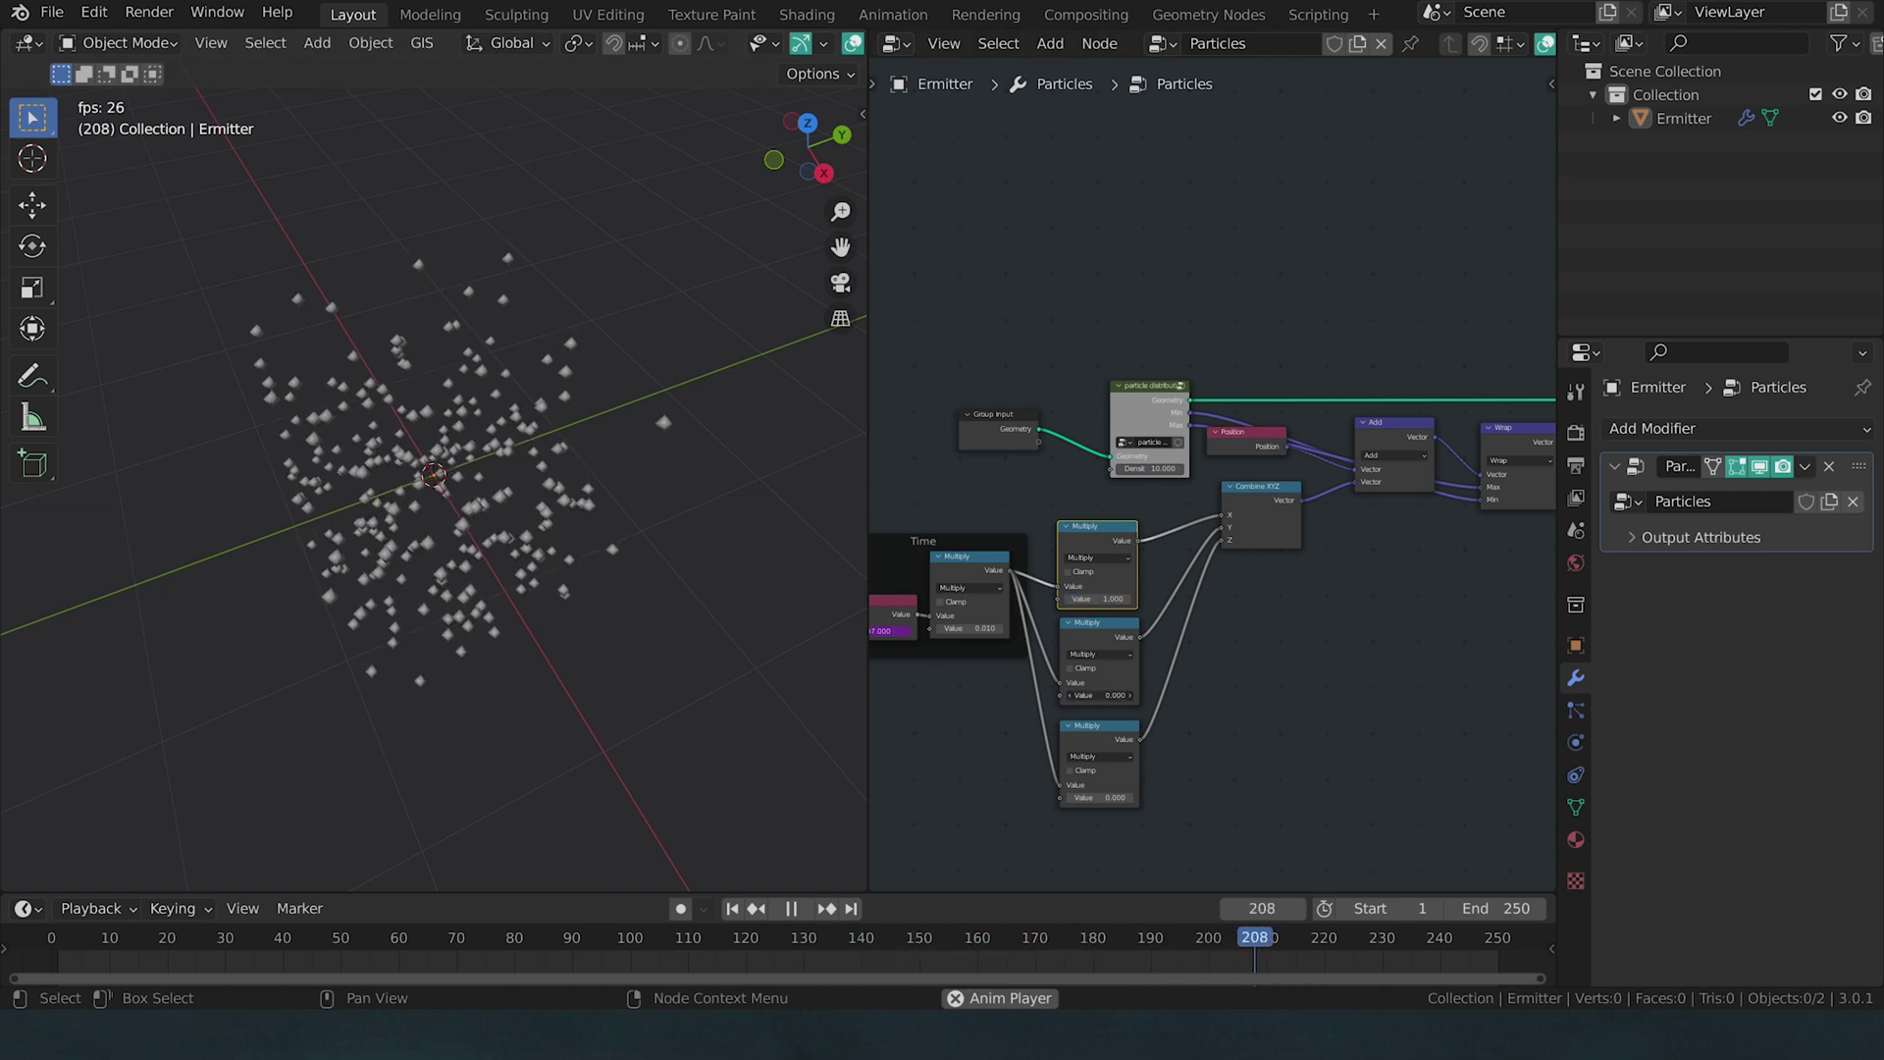
text(1)
key(Return)
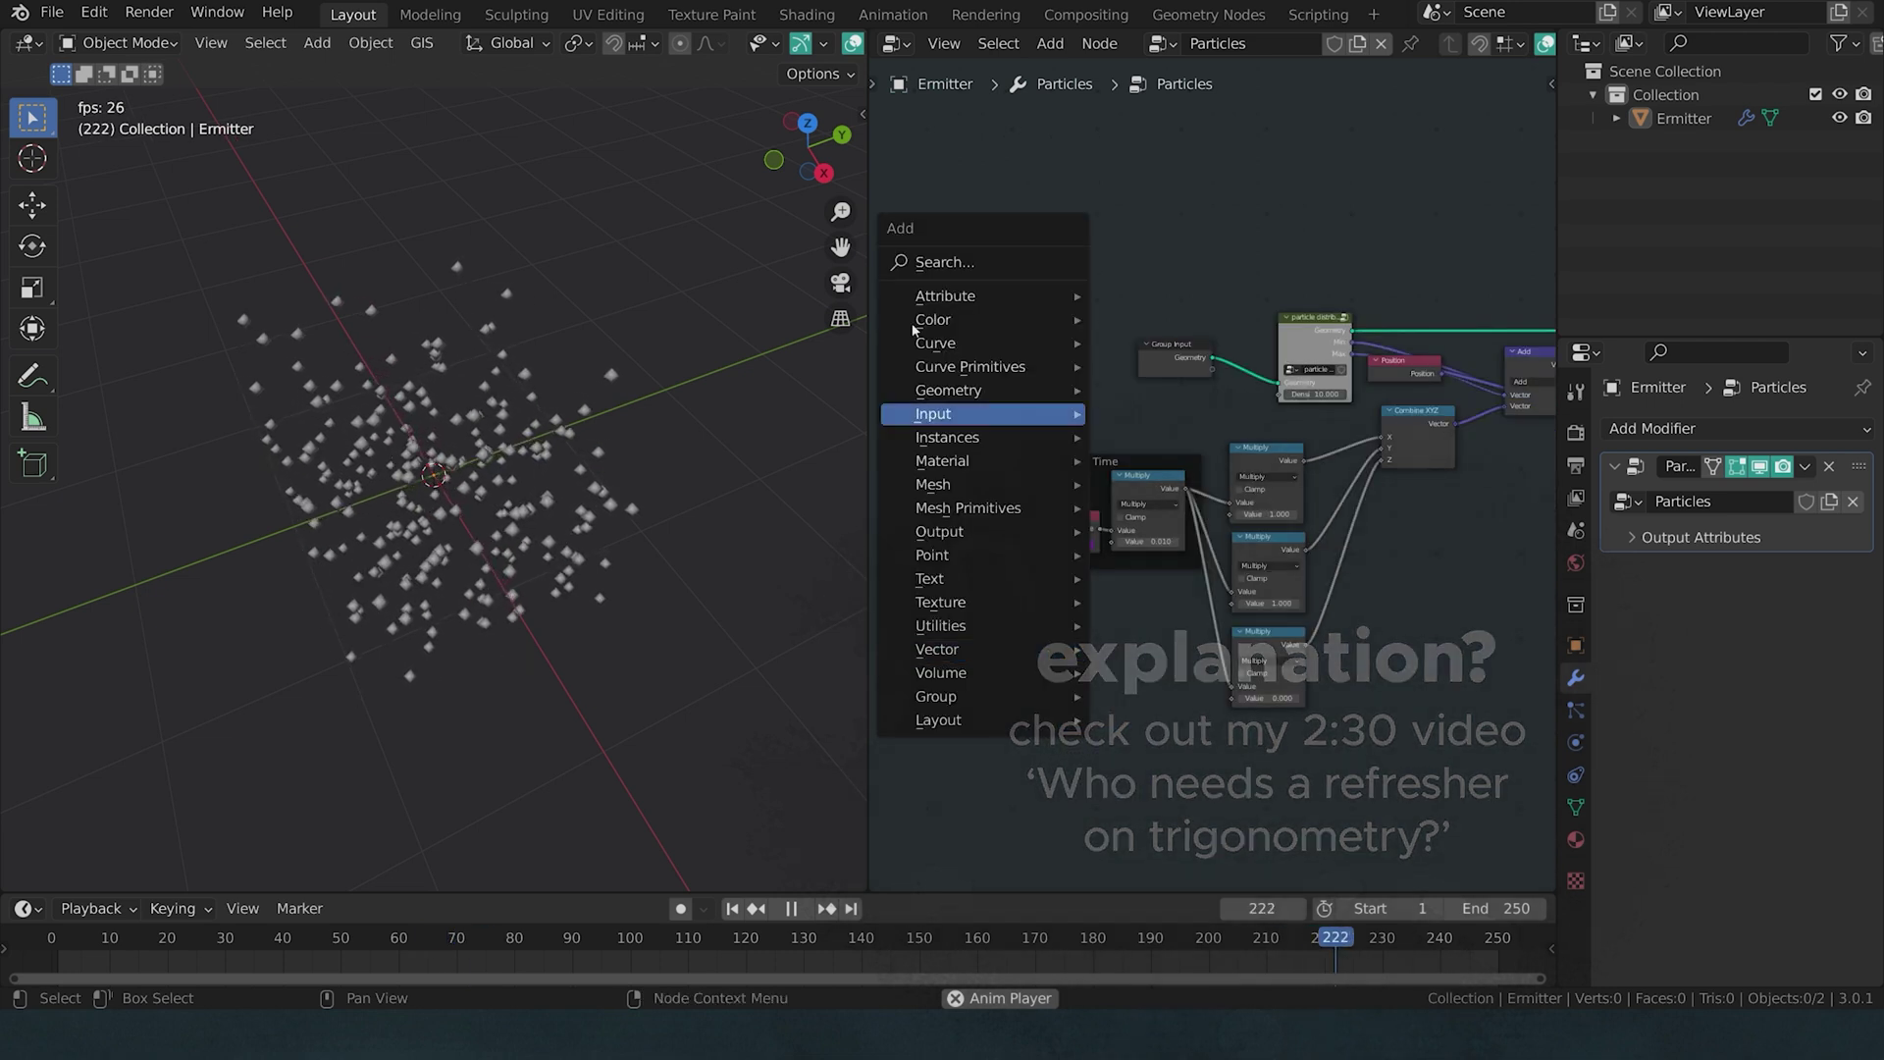
- Add a Value node for the direction angle below the Time frame
click(942, 260)
text(val)
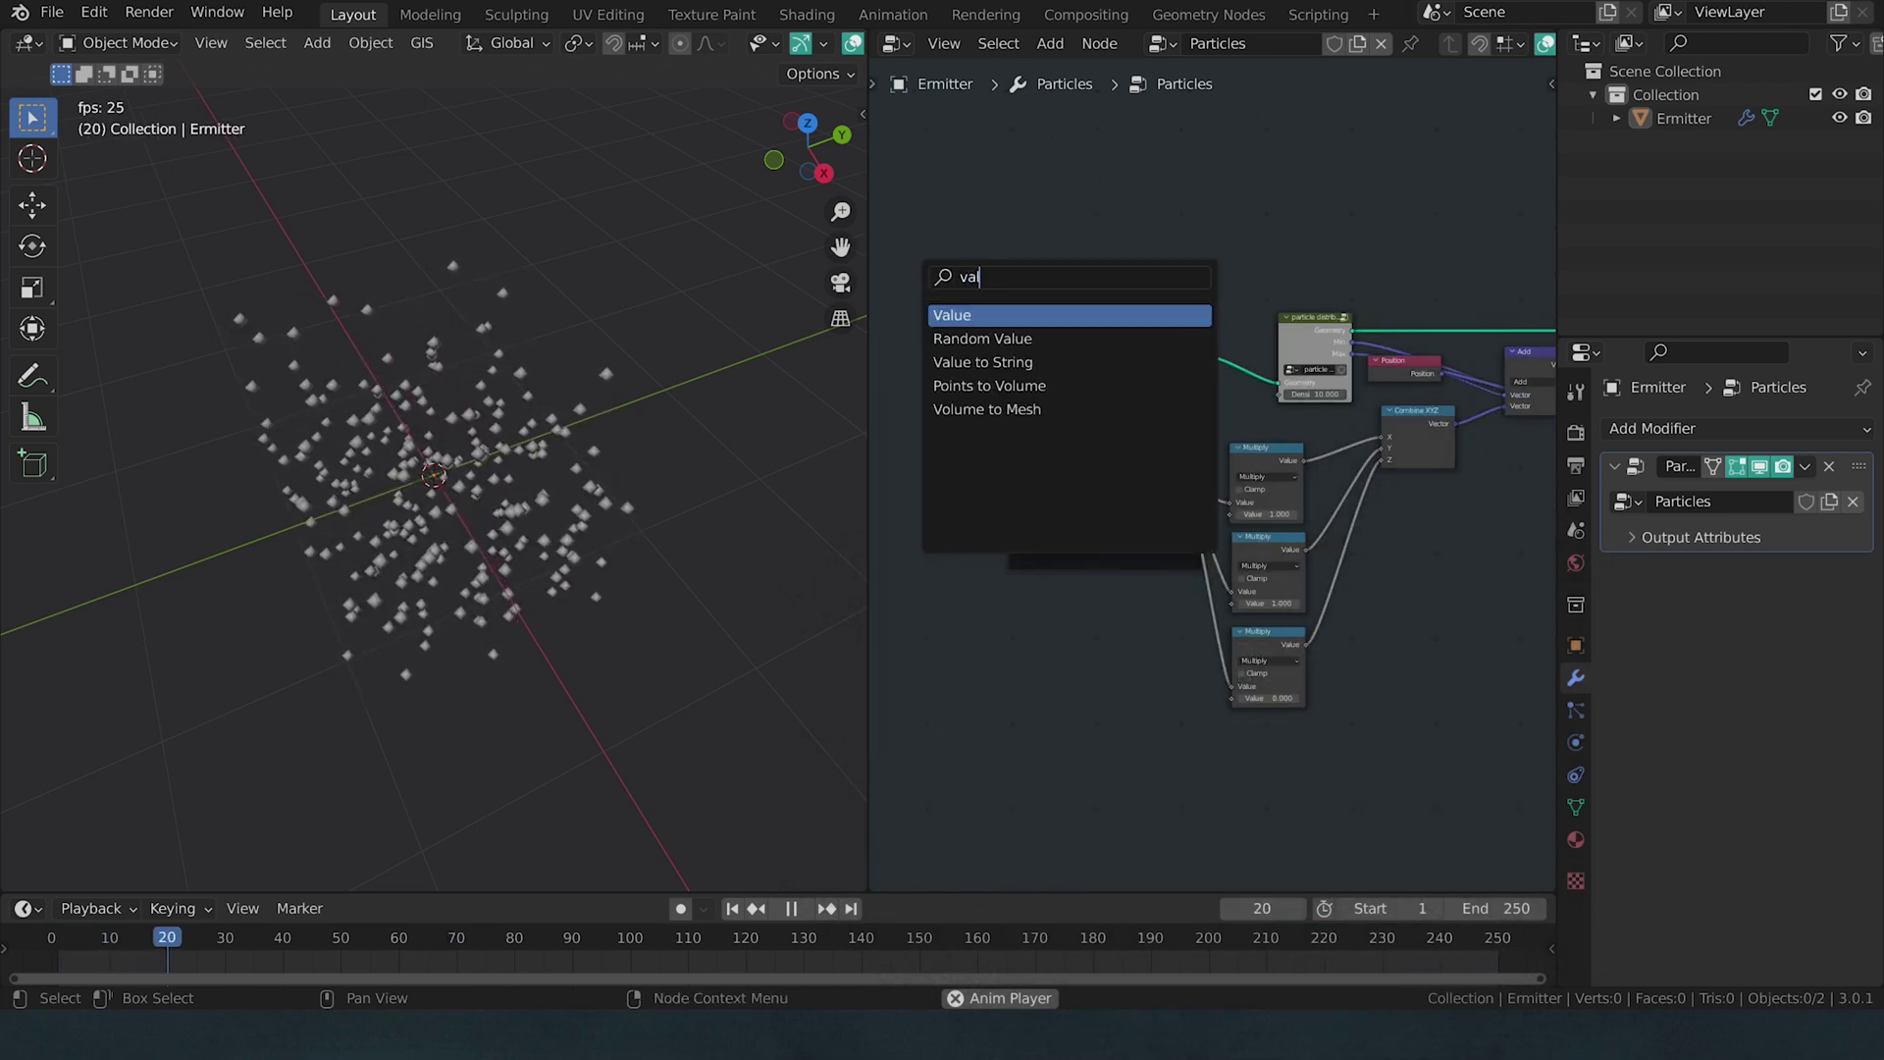
text(ue)
key(Return)
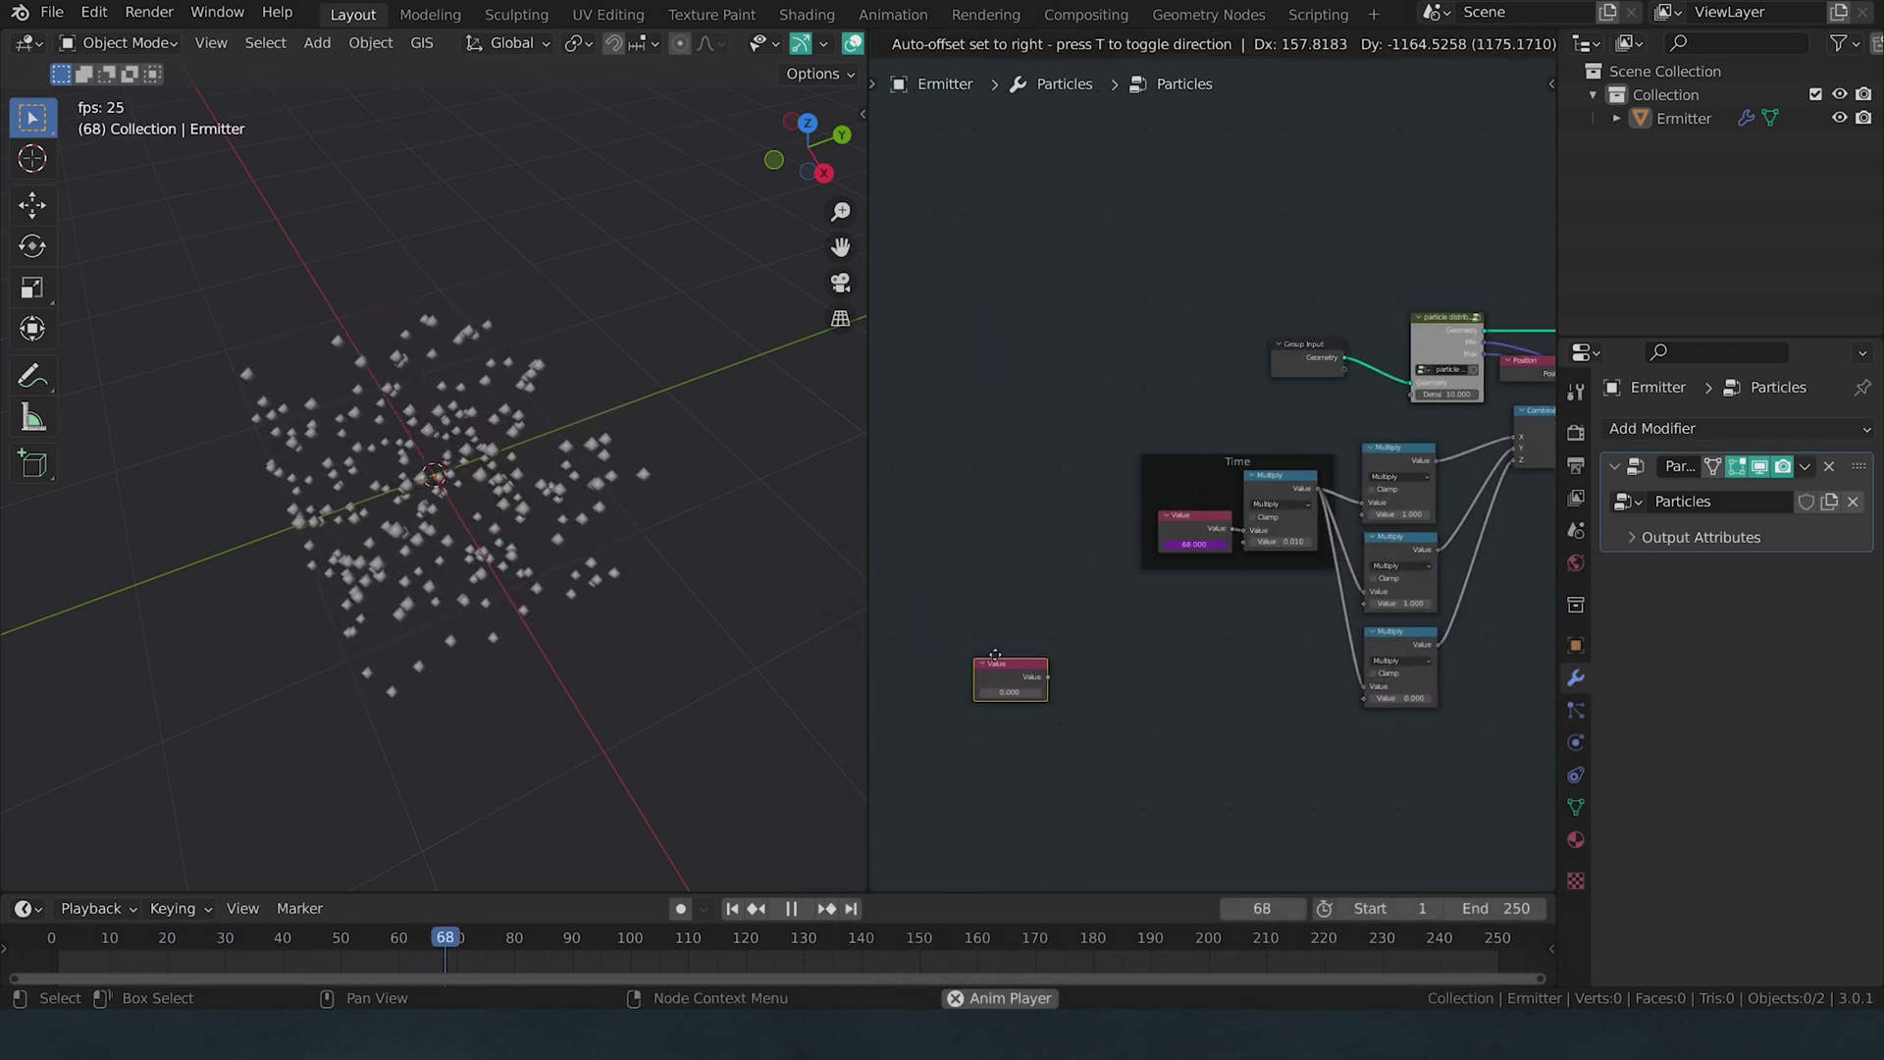
click(1038, 705)
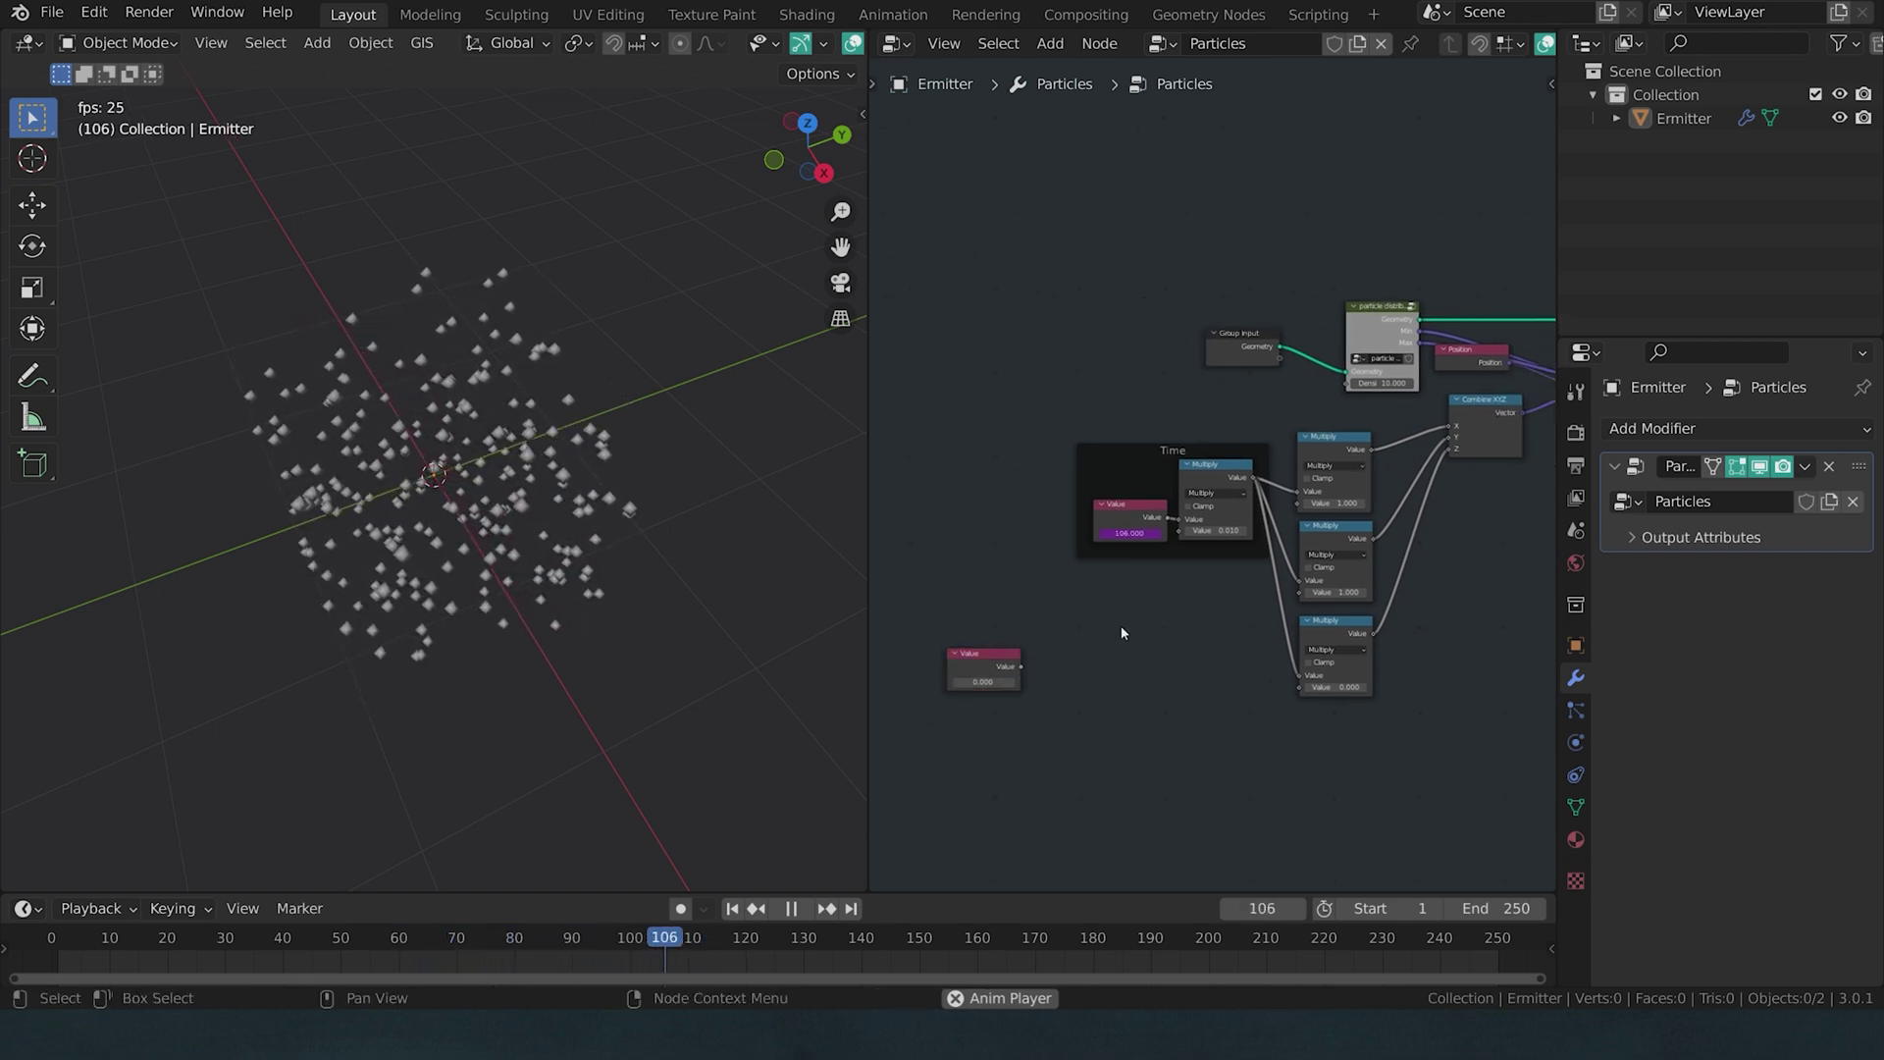
- Add a Math node beside the new Value node, connect the Value to it, and set its operation to Sine
key(shift+d)
click(1048, 659)
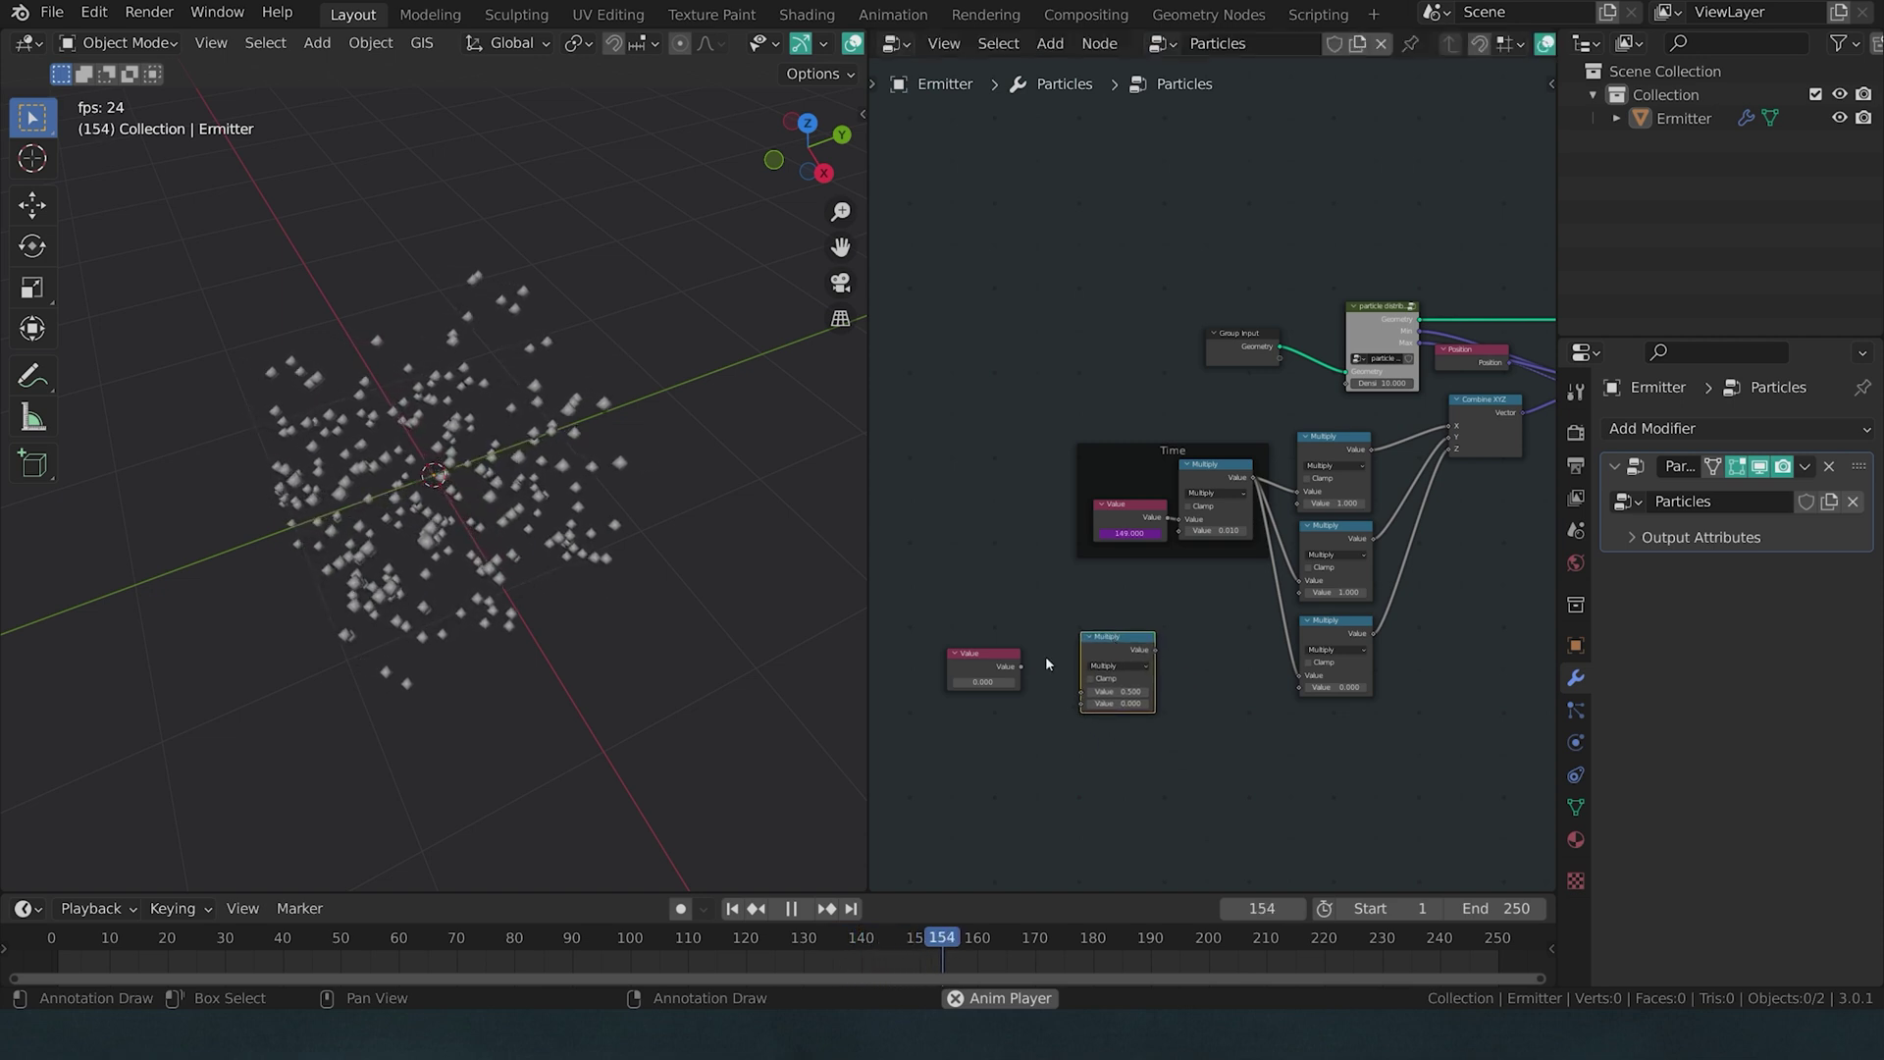
drag(1022, 667, 1082, 692)
click(1116, 666)
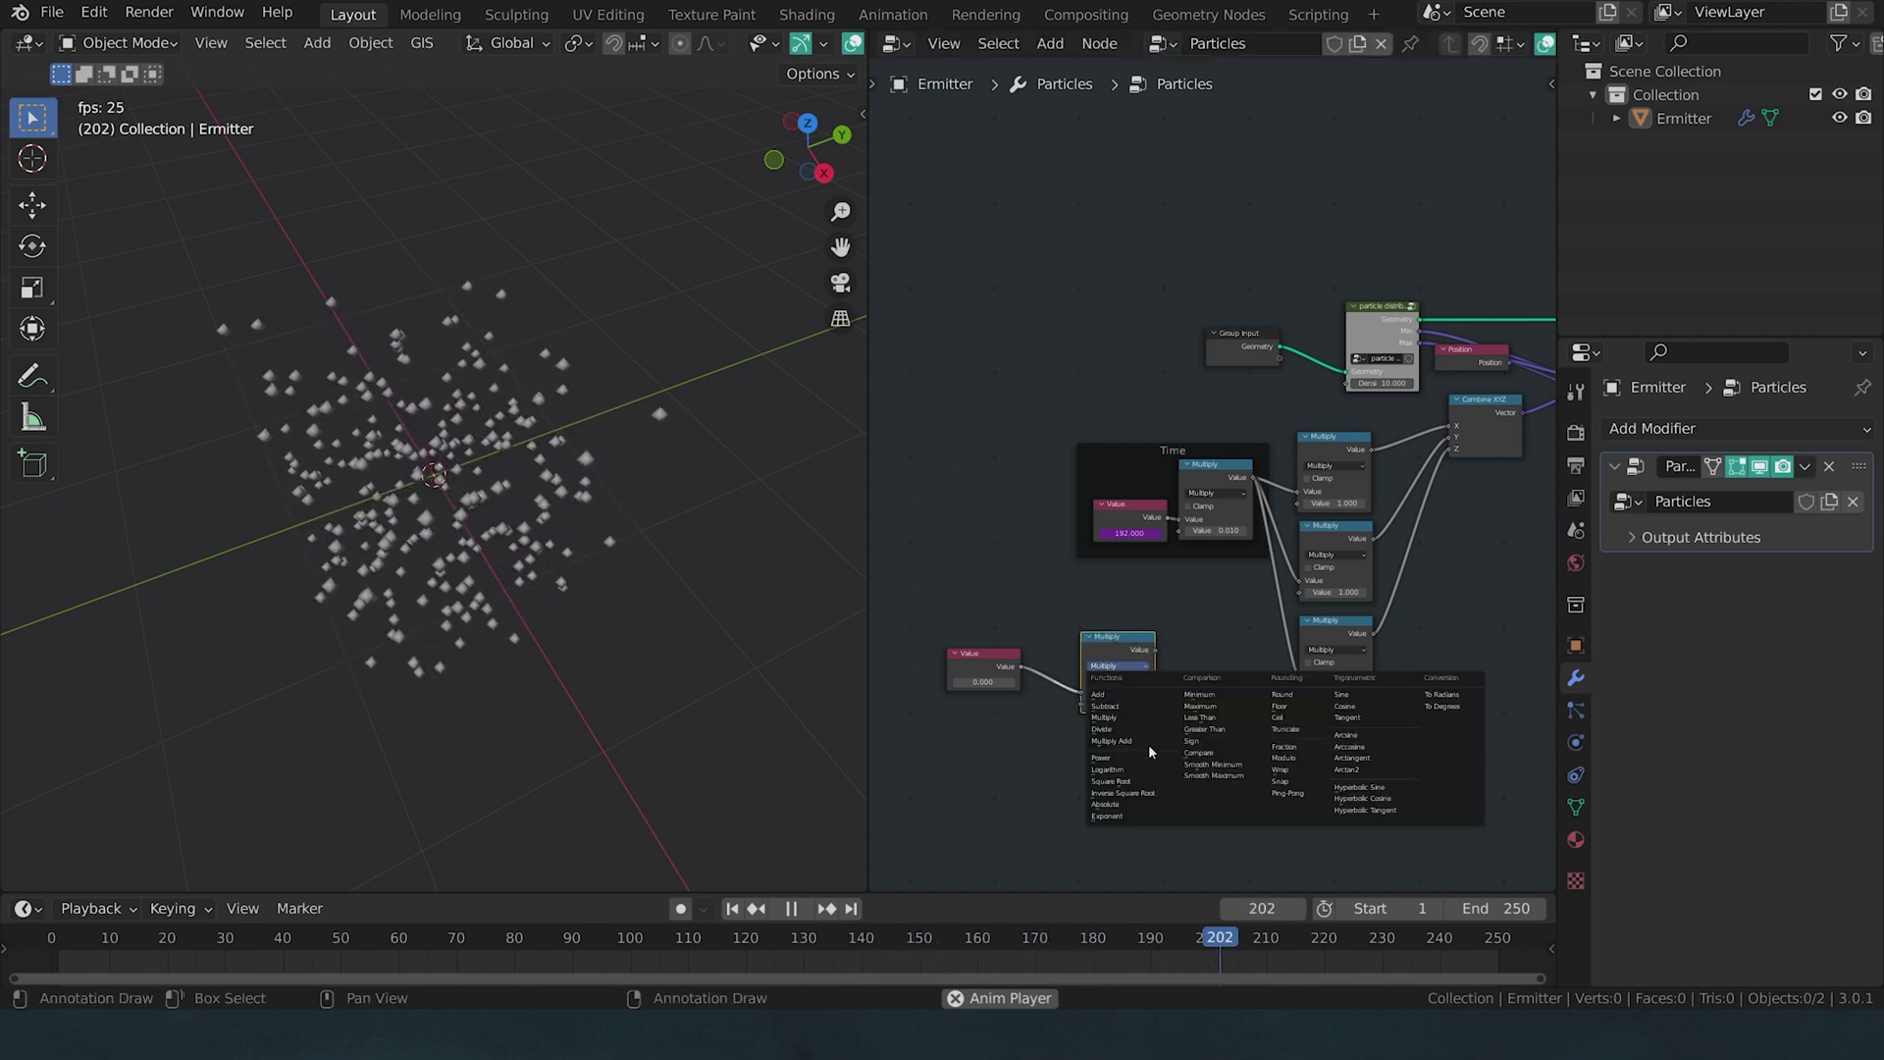
click(1341, 693)
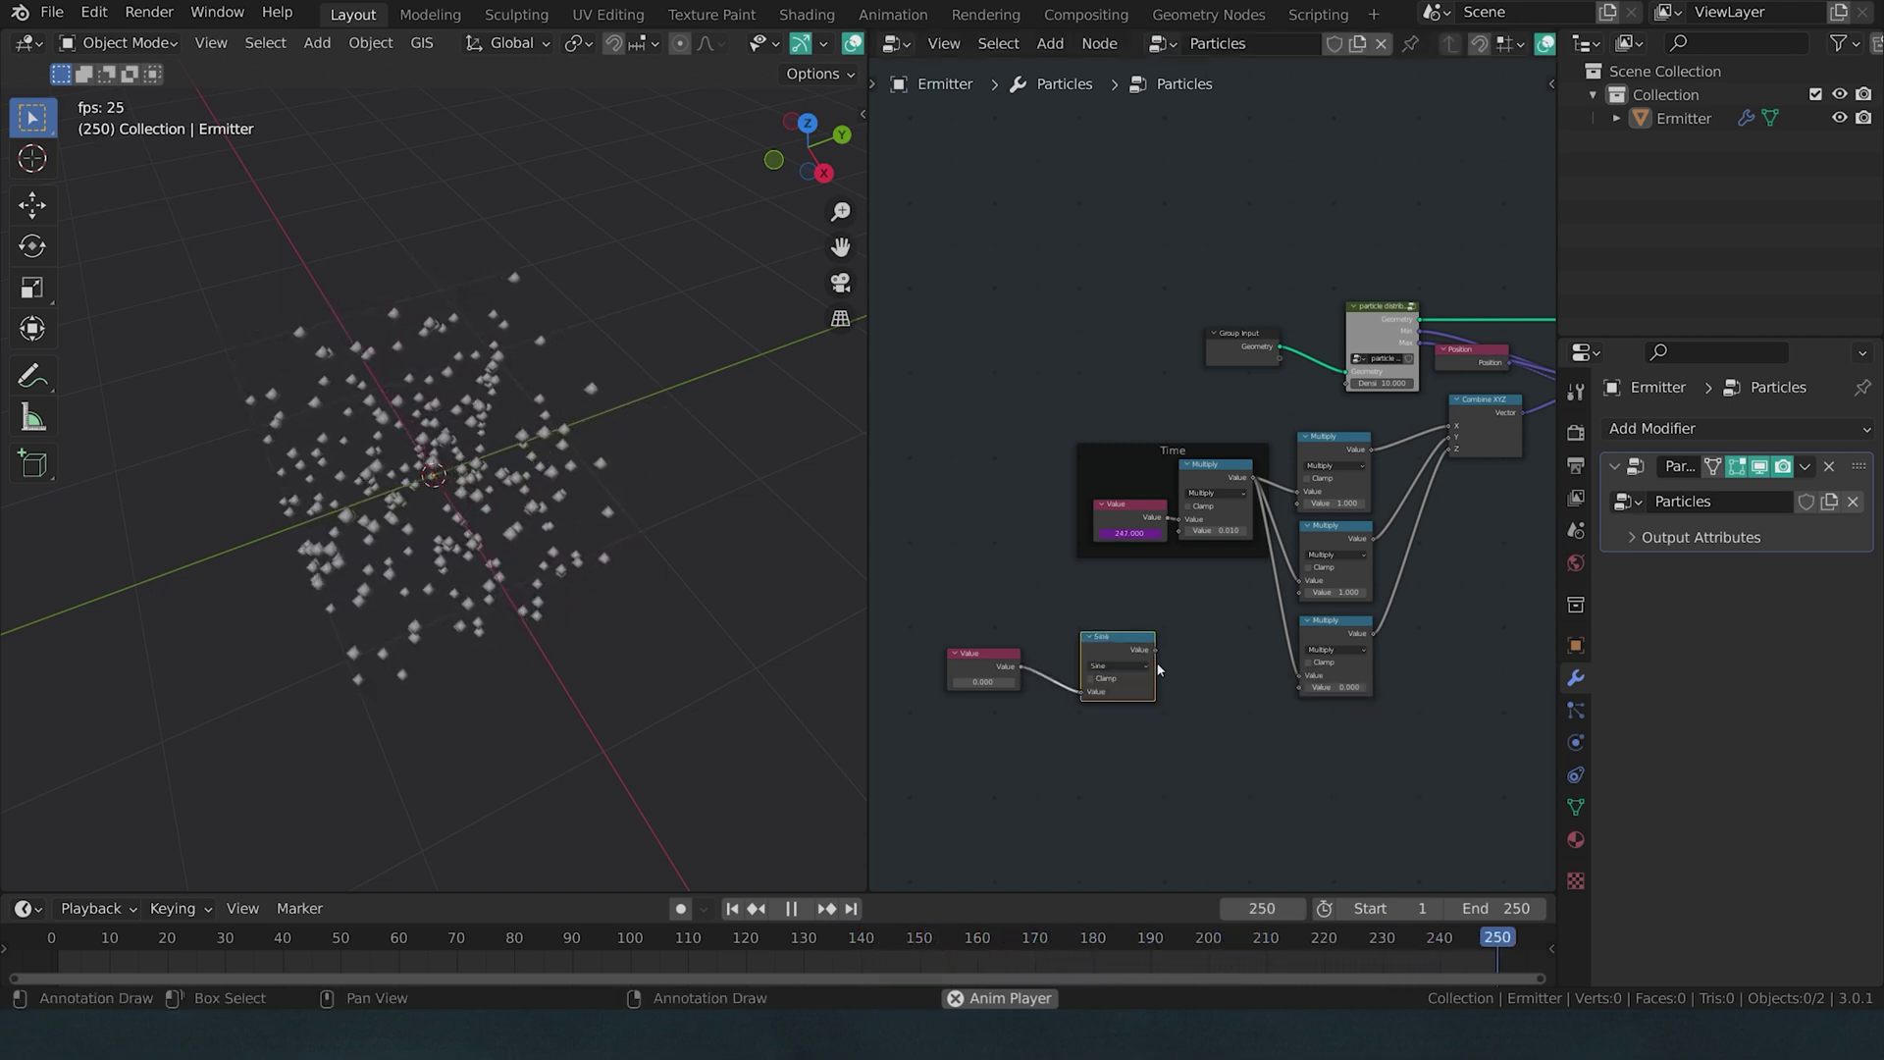
- Duplicate the Sine node below itself, set the copy to Cosine, and connect the same Value node to it
drag(1120, 648, 1115, 615)
key(shift+d)
click(1113, 698)
click(1109, 715)
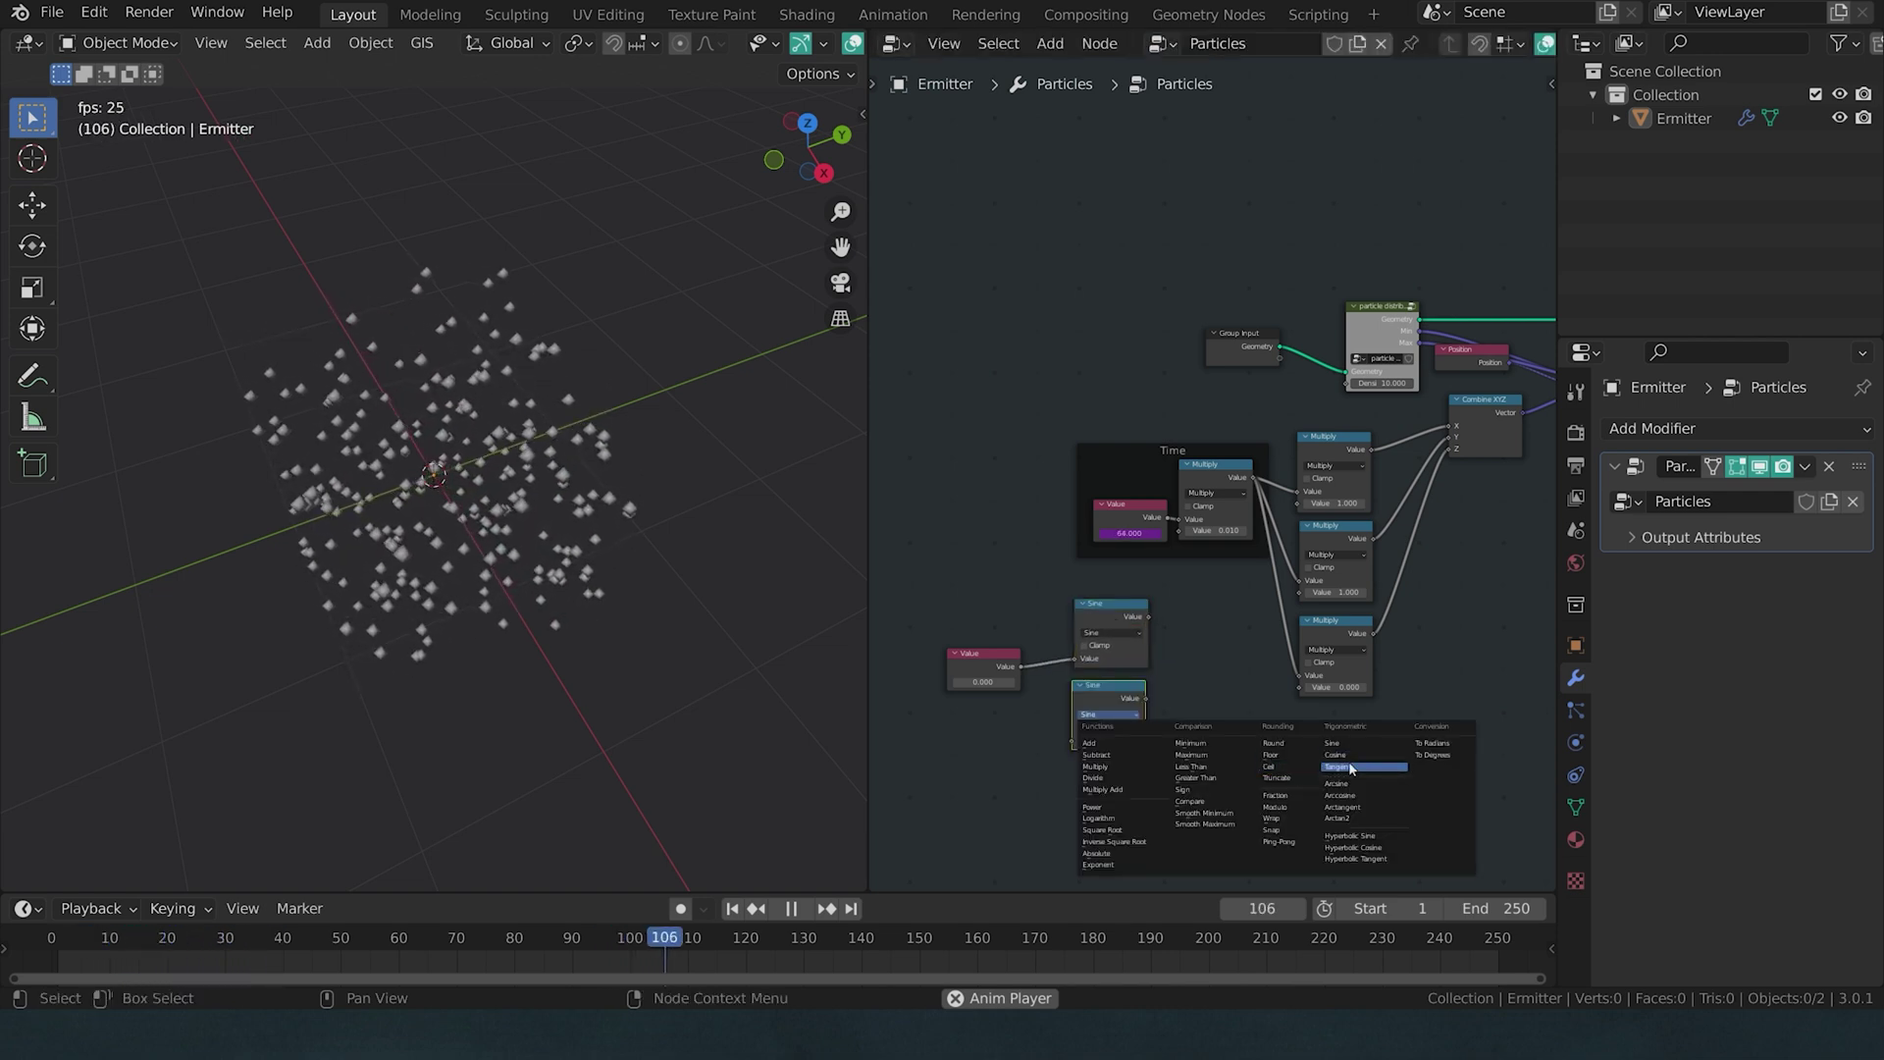
click(1341, 771)
drag(1022, 666, 1074, 738)
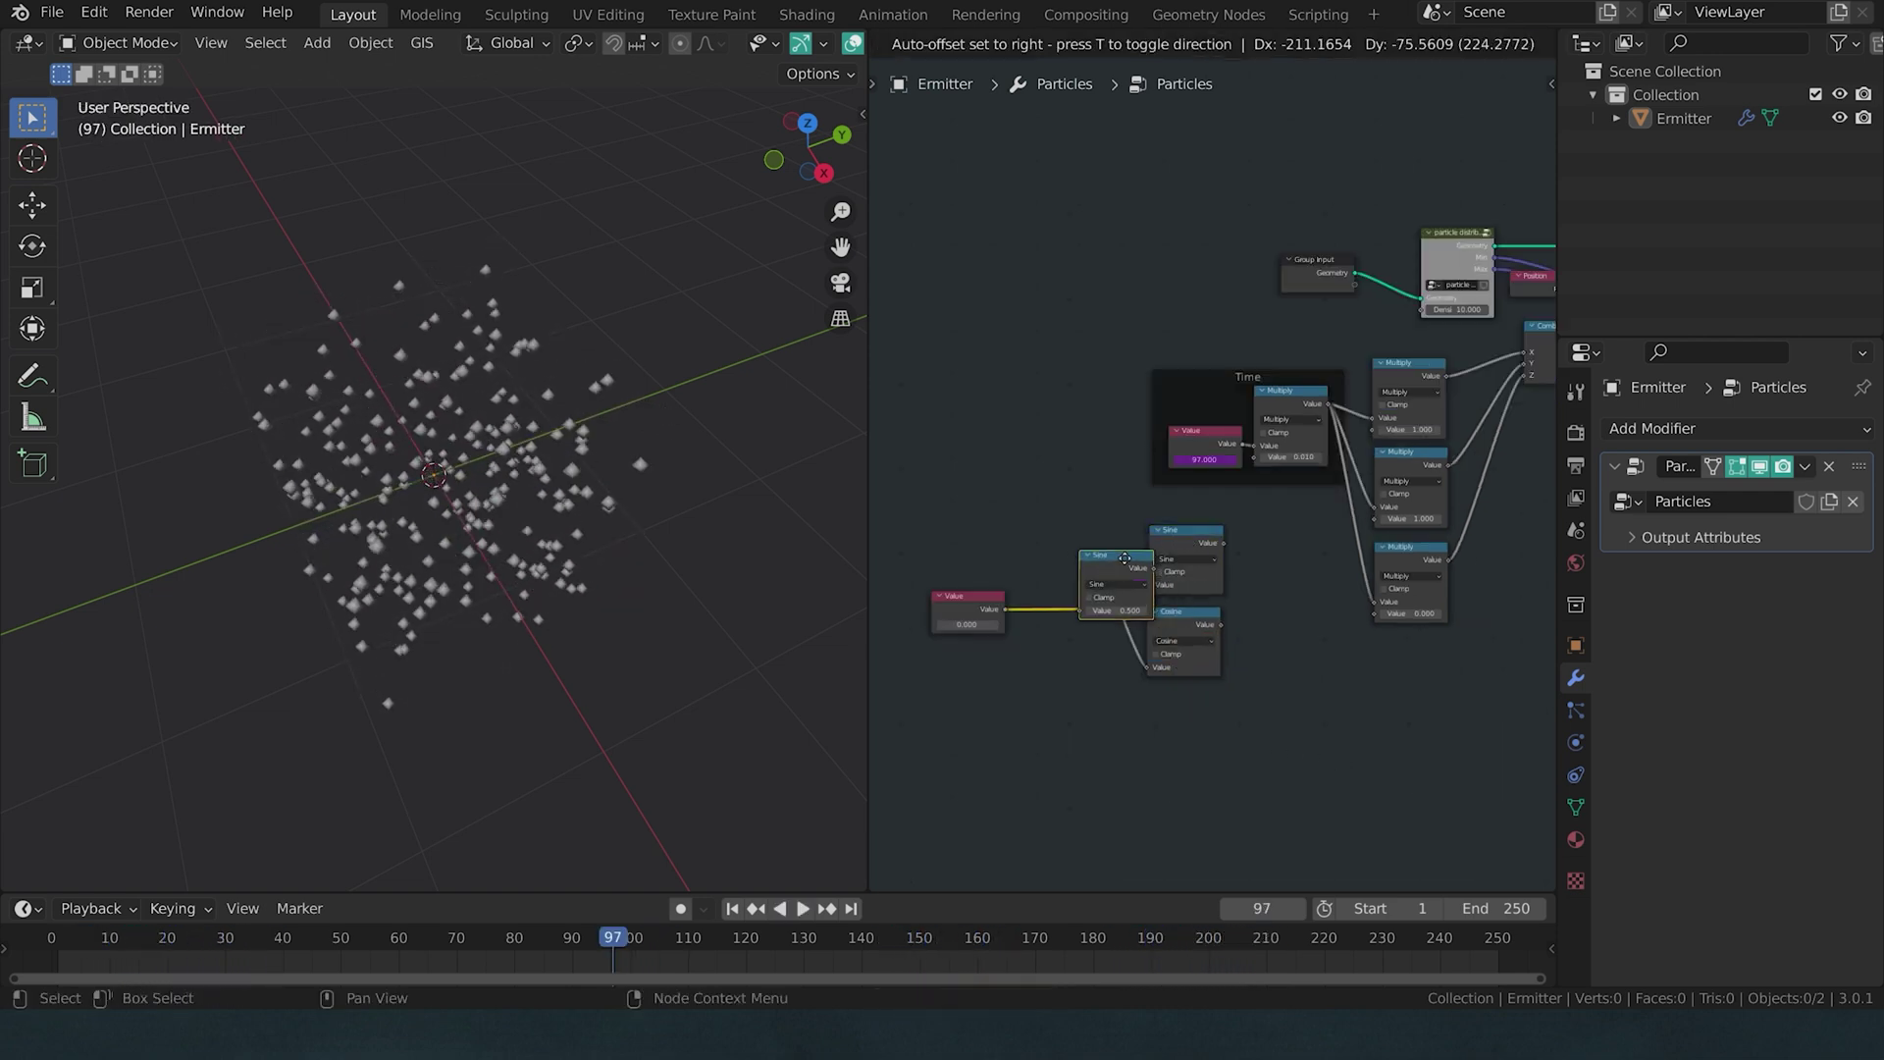
- Insert a Math node set to To Radians between the Value node and the Sine and Cosine nodes
click(1076, 601)
click(1076, 601)
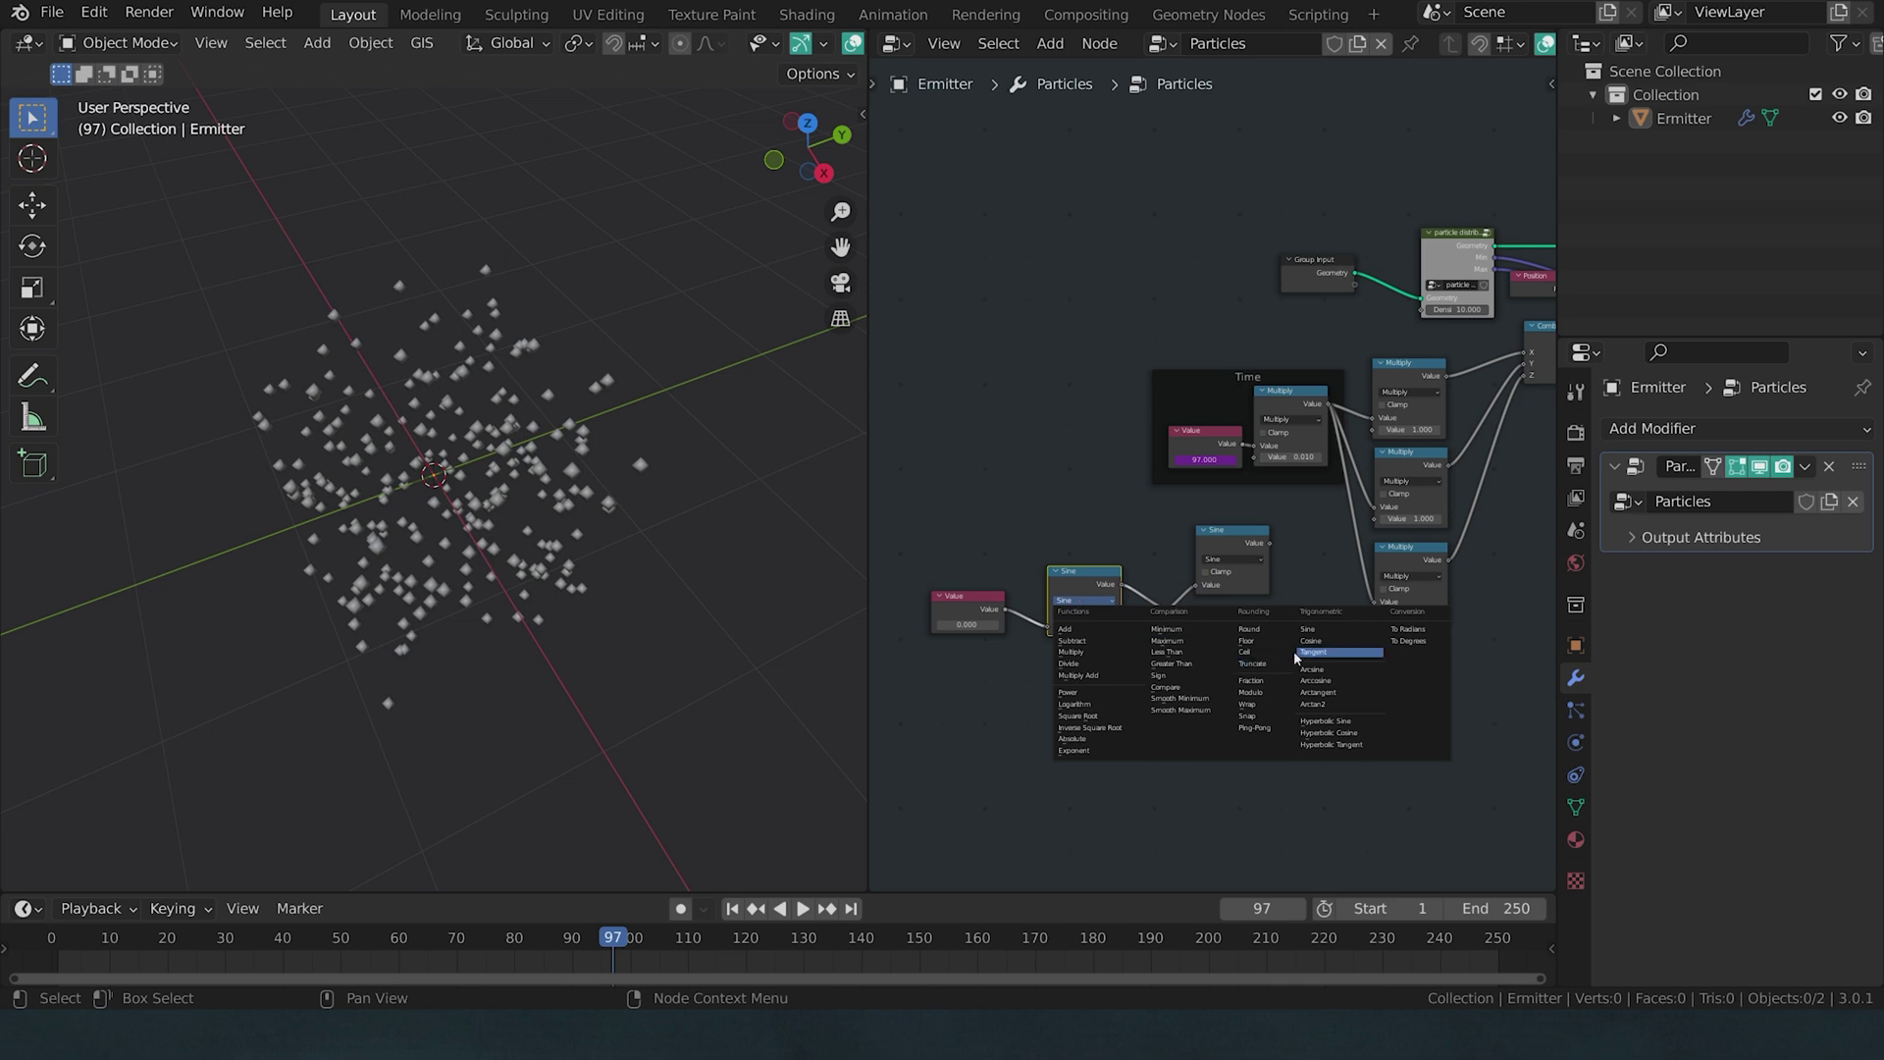
click(1424, 632)
- Connect Sine to the second input of the X Multiply node and Cosine to that of the Y Multiply node
middle_drag(1353, 535, 1235, 612)
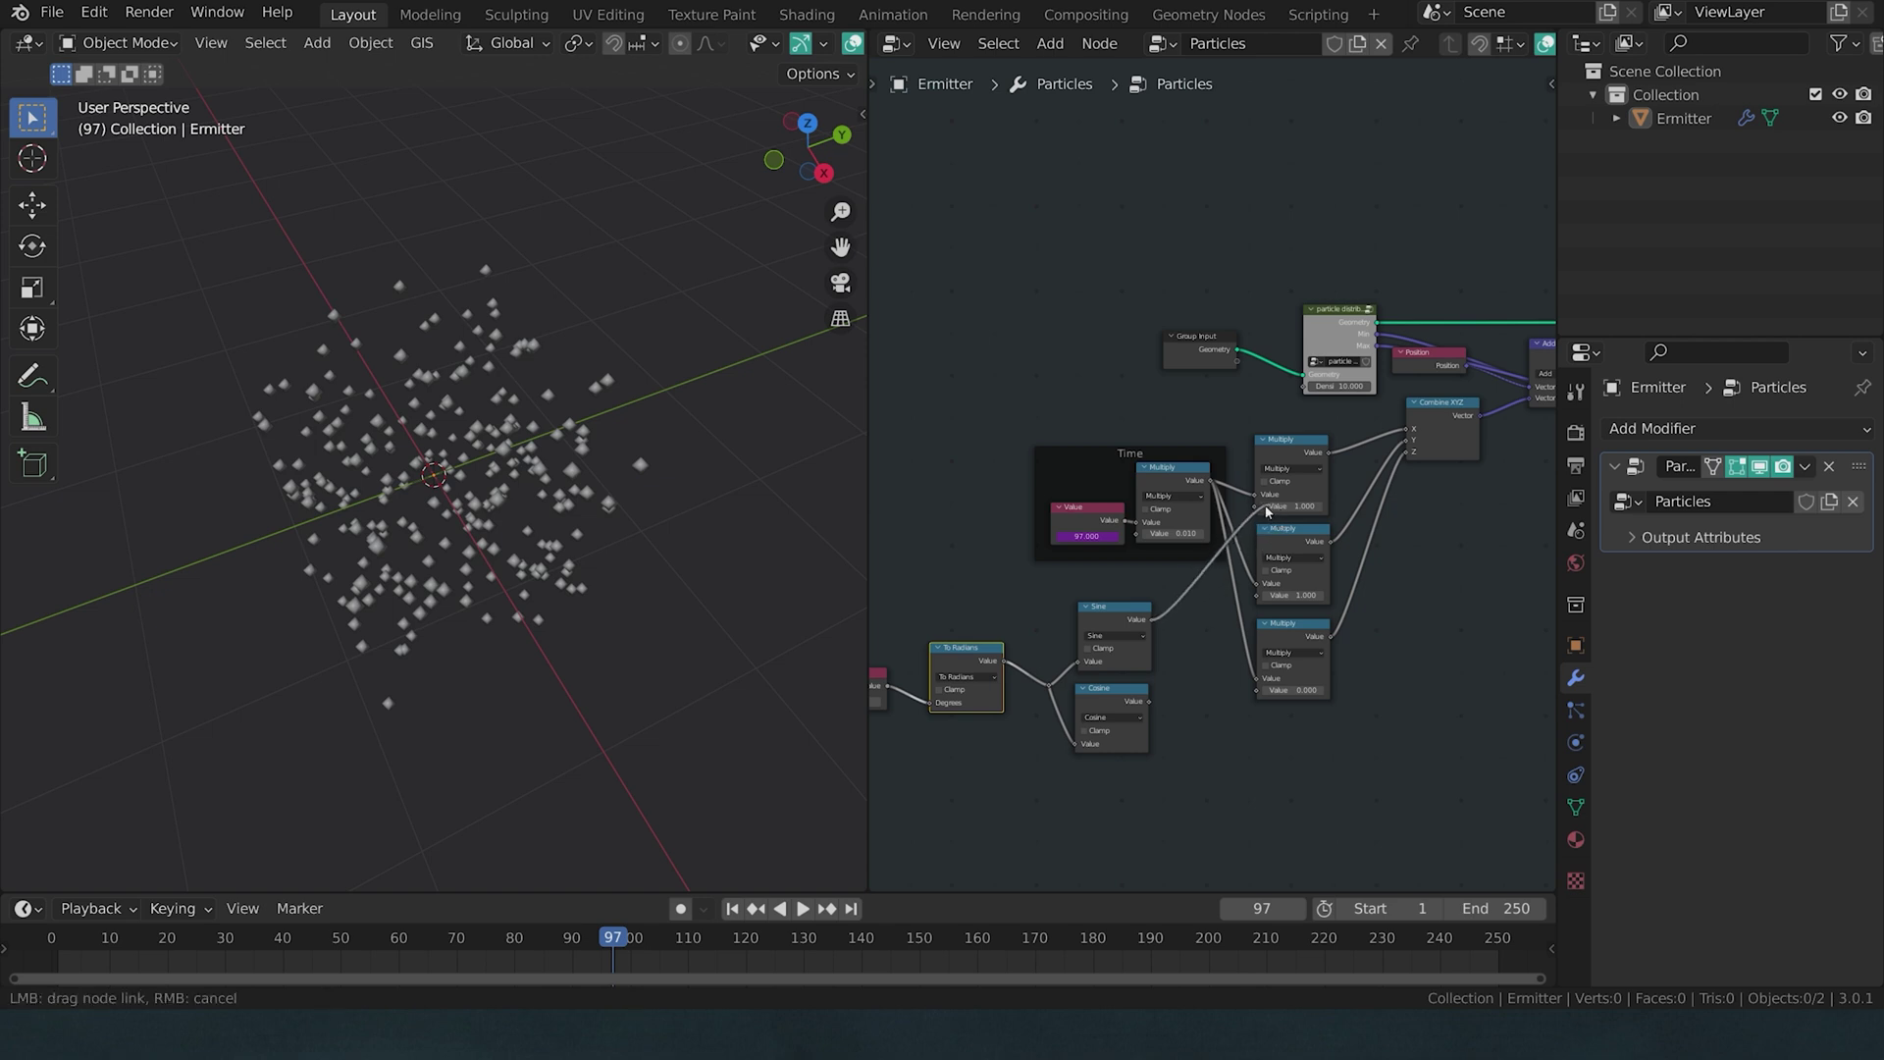
drag(1265, 512, 1257, 505)
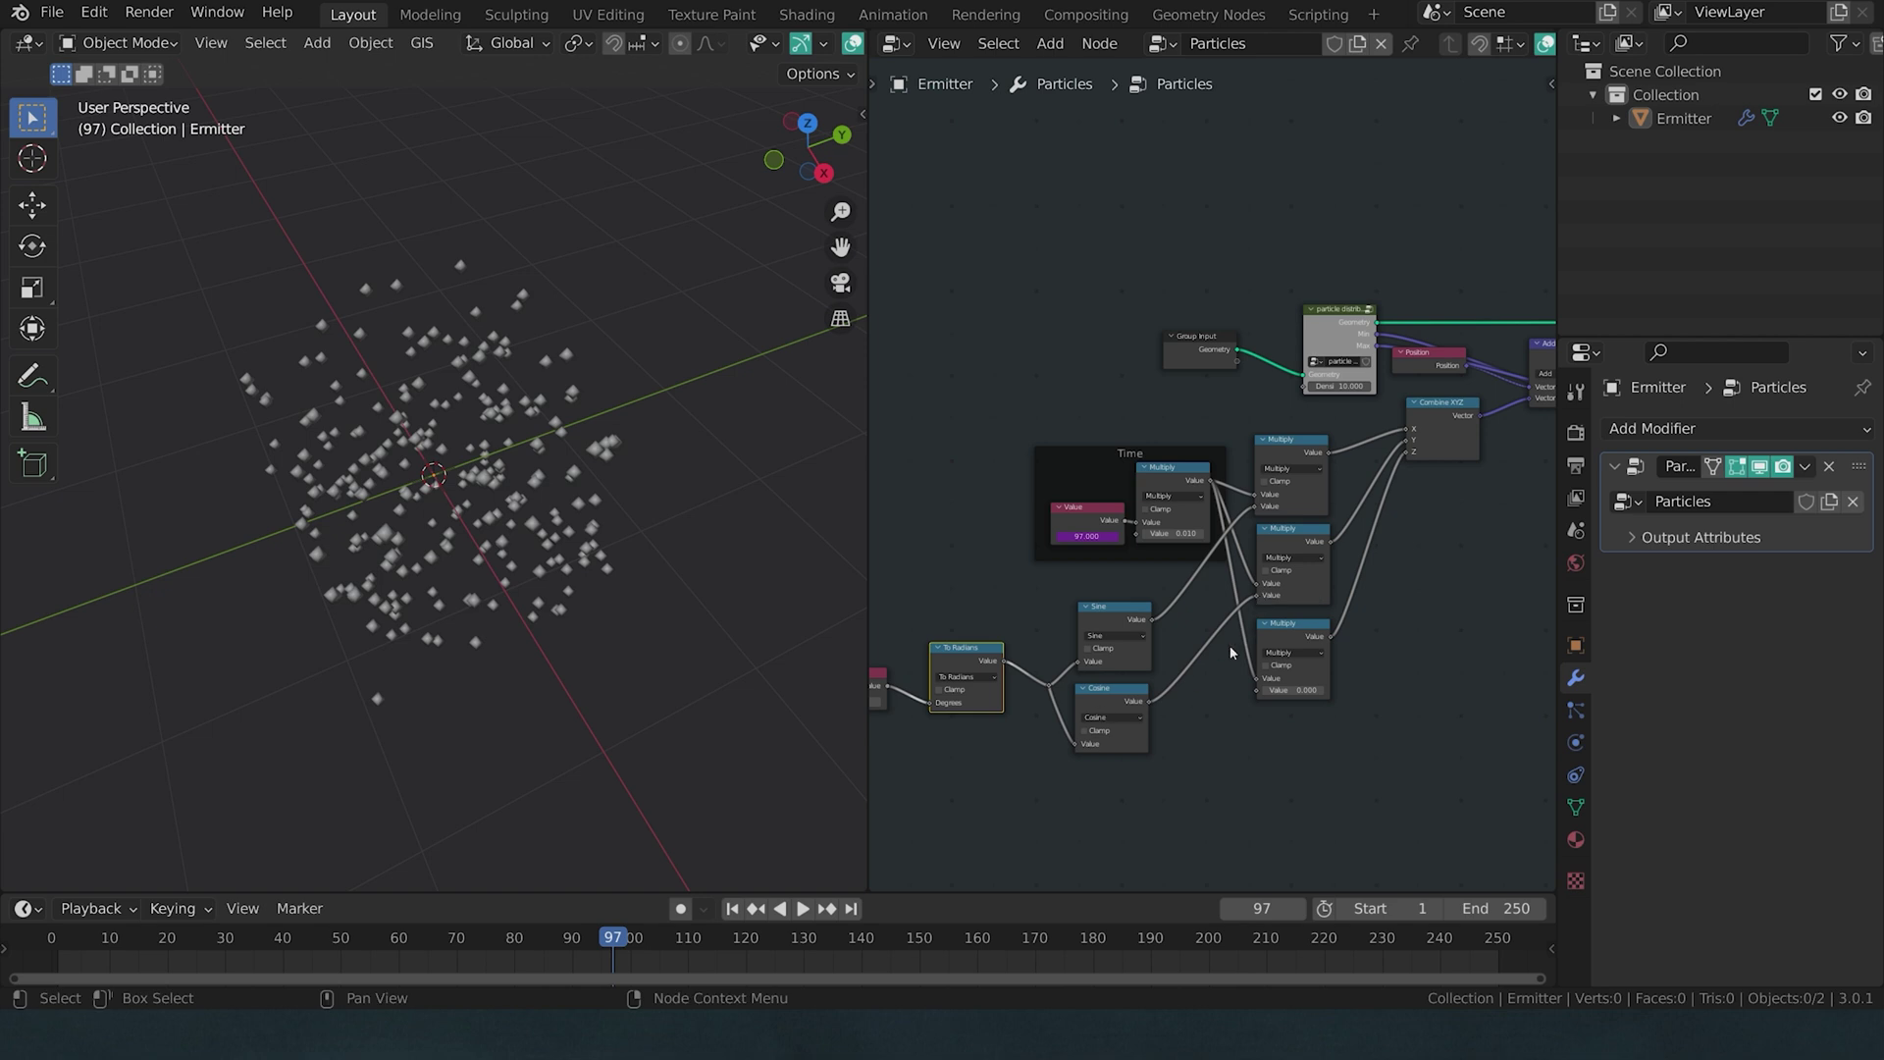
middle_drag(1231, 653, 1291, 606)
- Play the animation and test the direction angle Value at 180 and at 90
key(space)
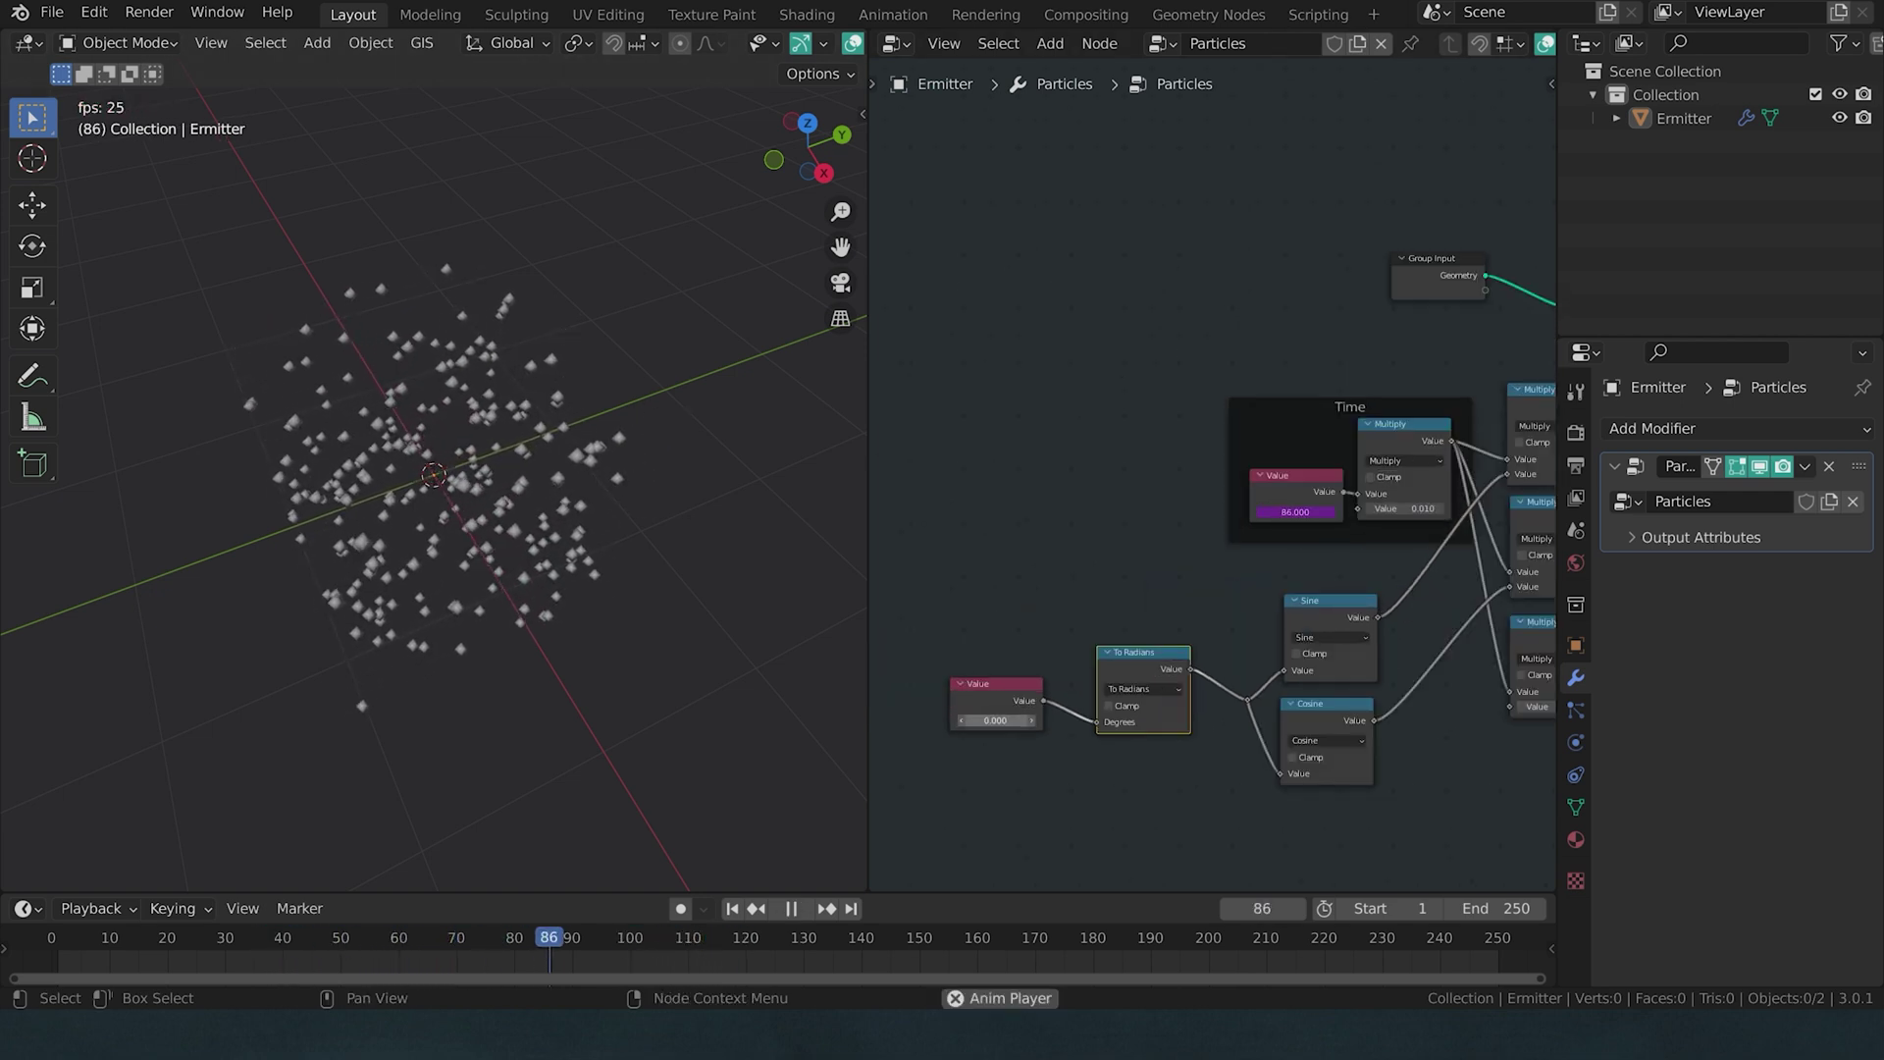
click(995, 721)
text(180)
key(Return)
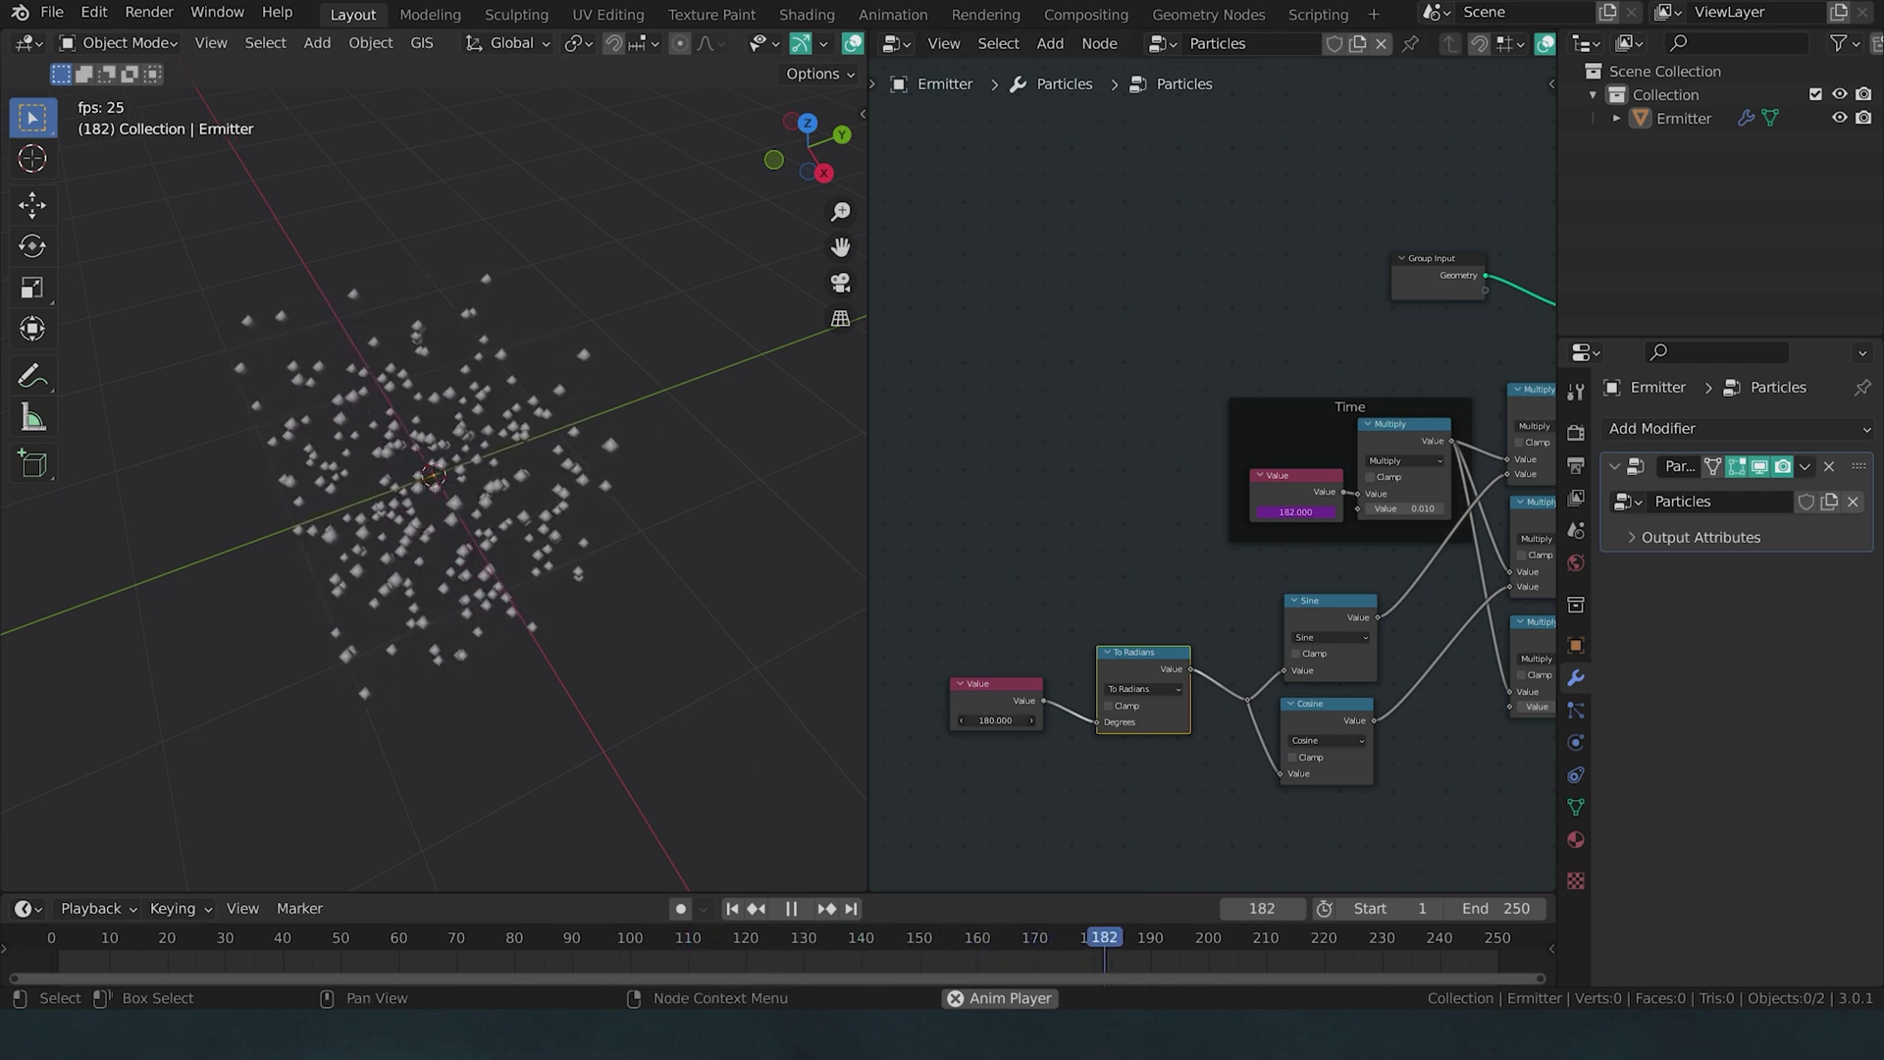
click(995, 720)
text(90)
key(Return)
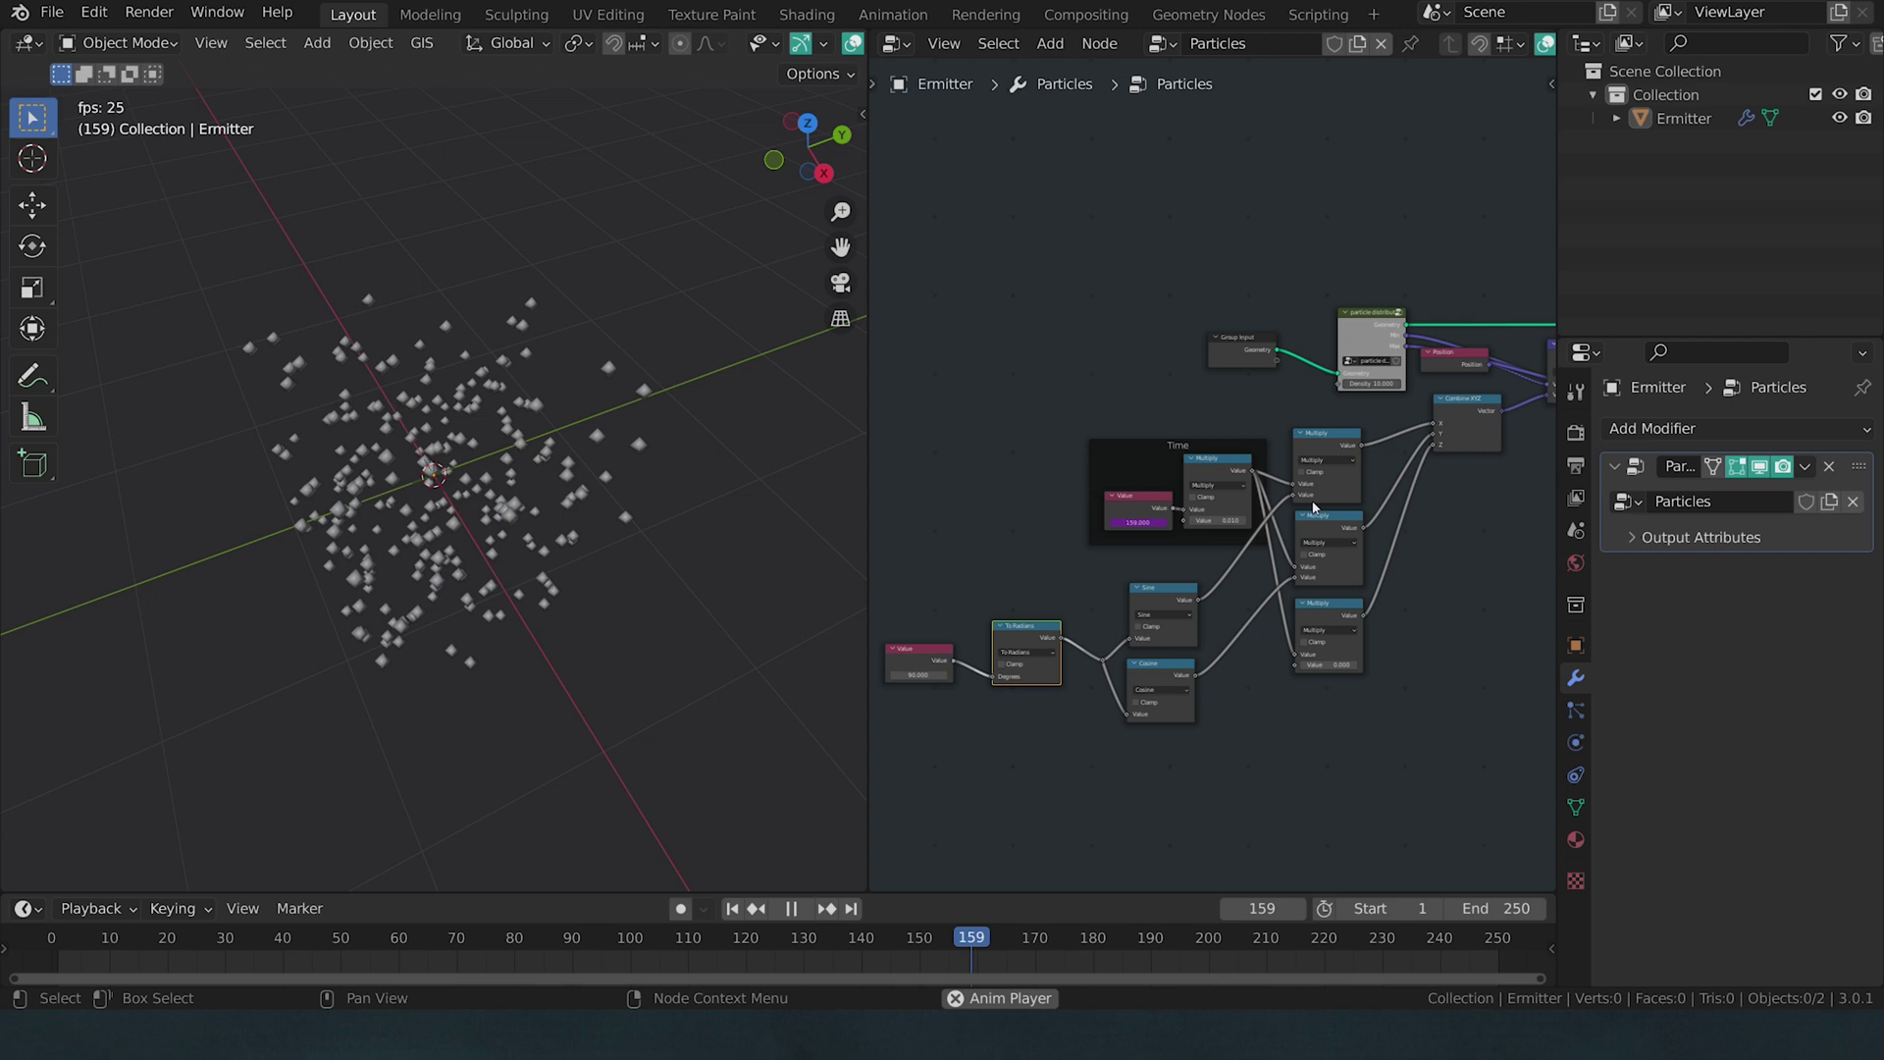
- Move the Time frame, angle nodes and three Multiply nodes away from Combine XYZ to make room between them
scroll(1080, 510, down, 1)
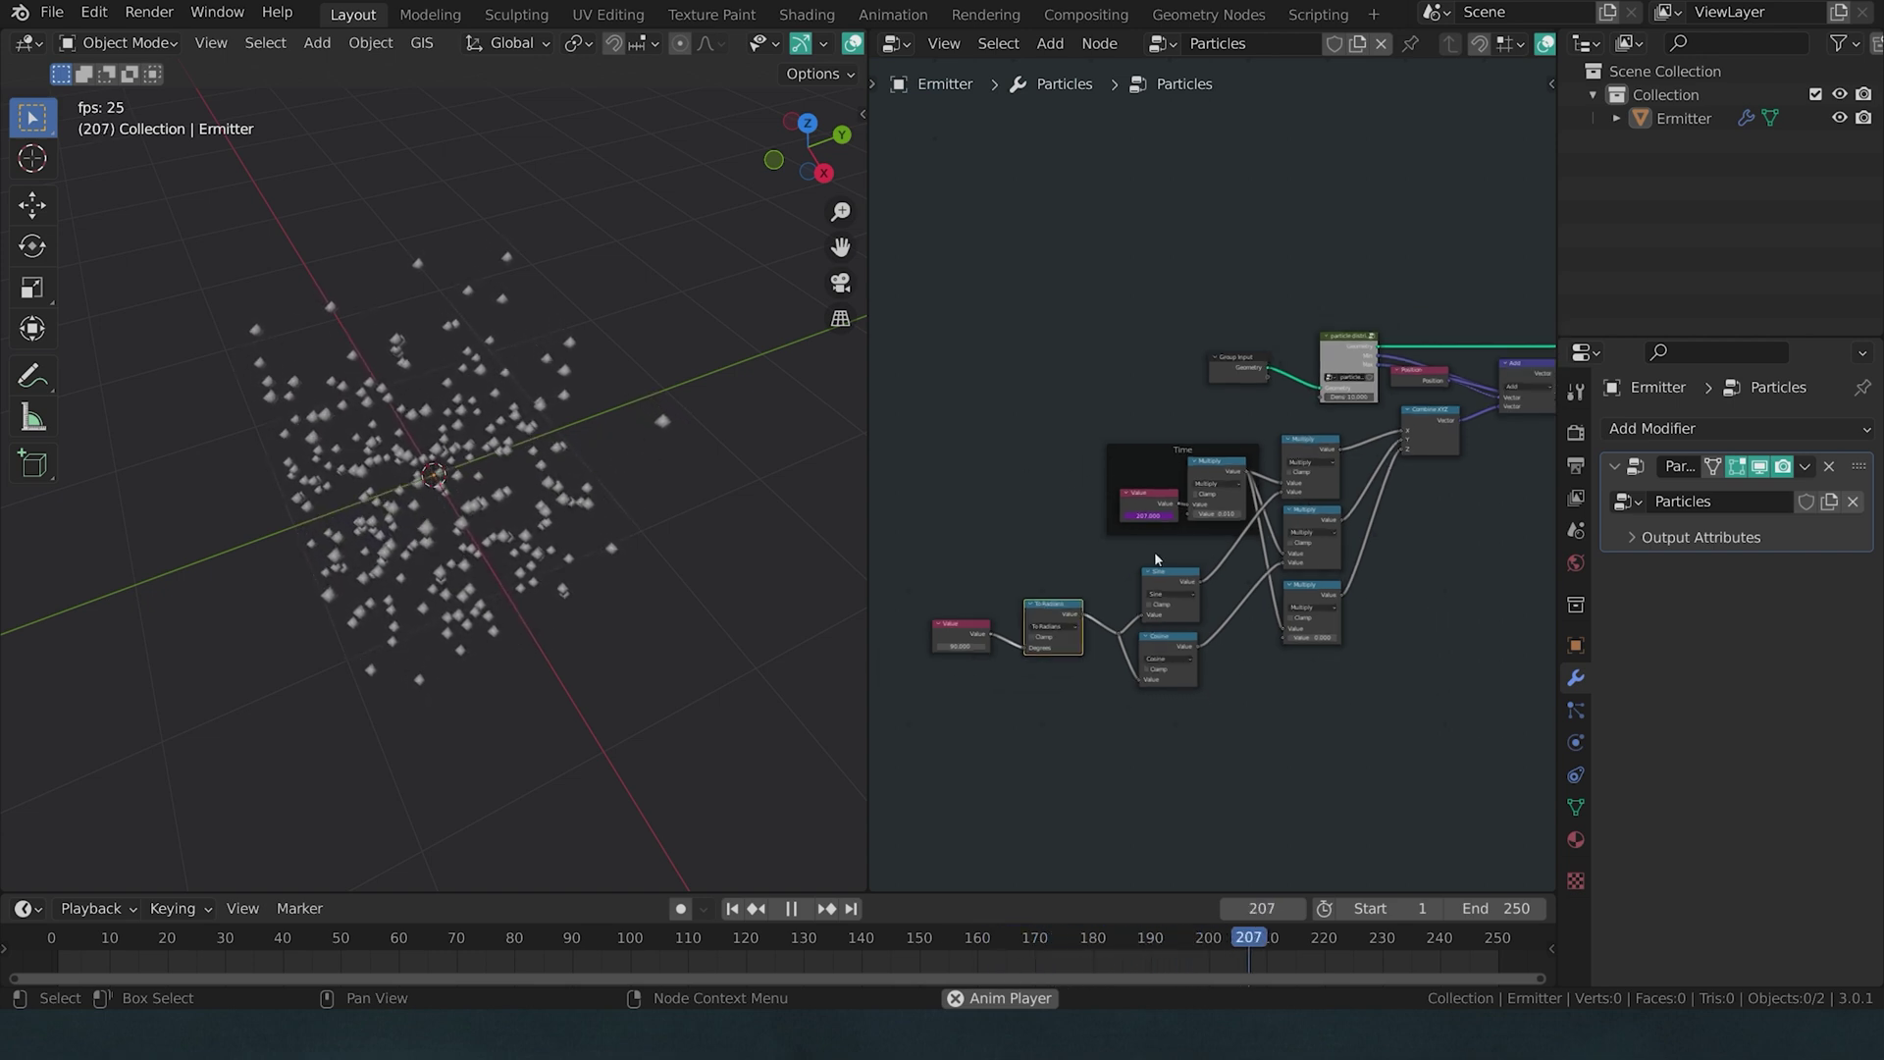
drag(943, 438, 1346, 681)
key(g)
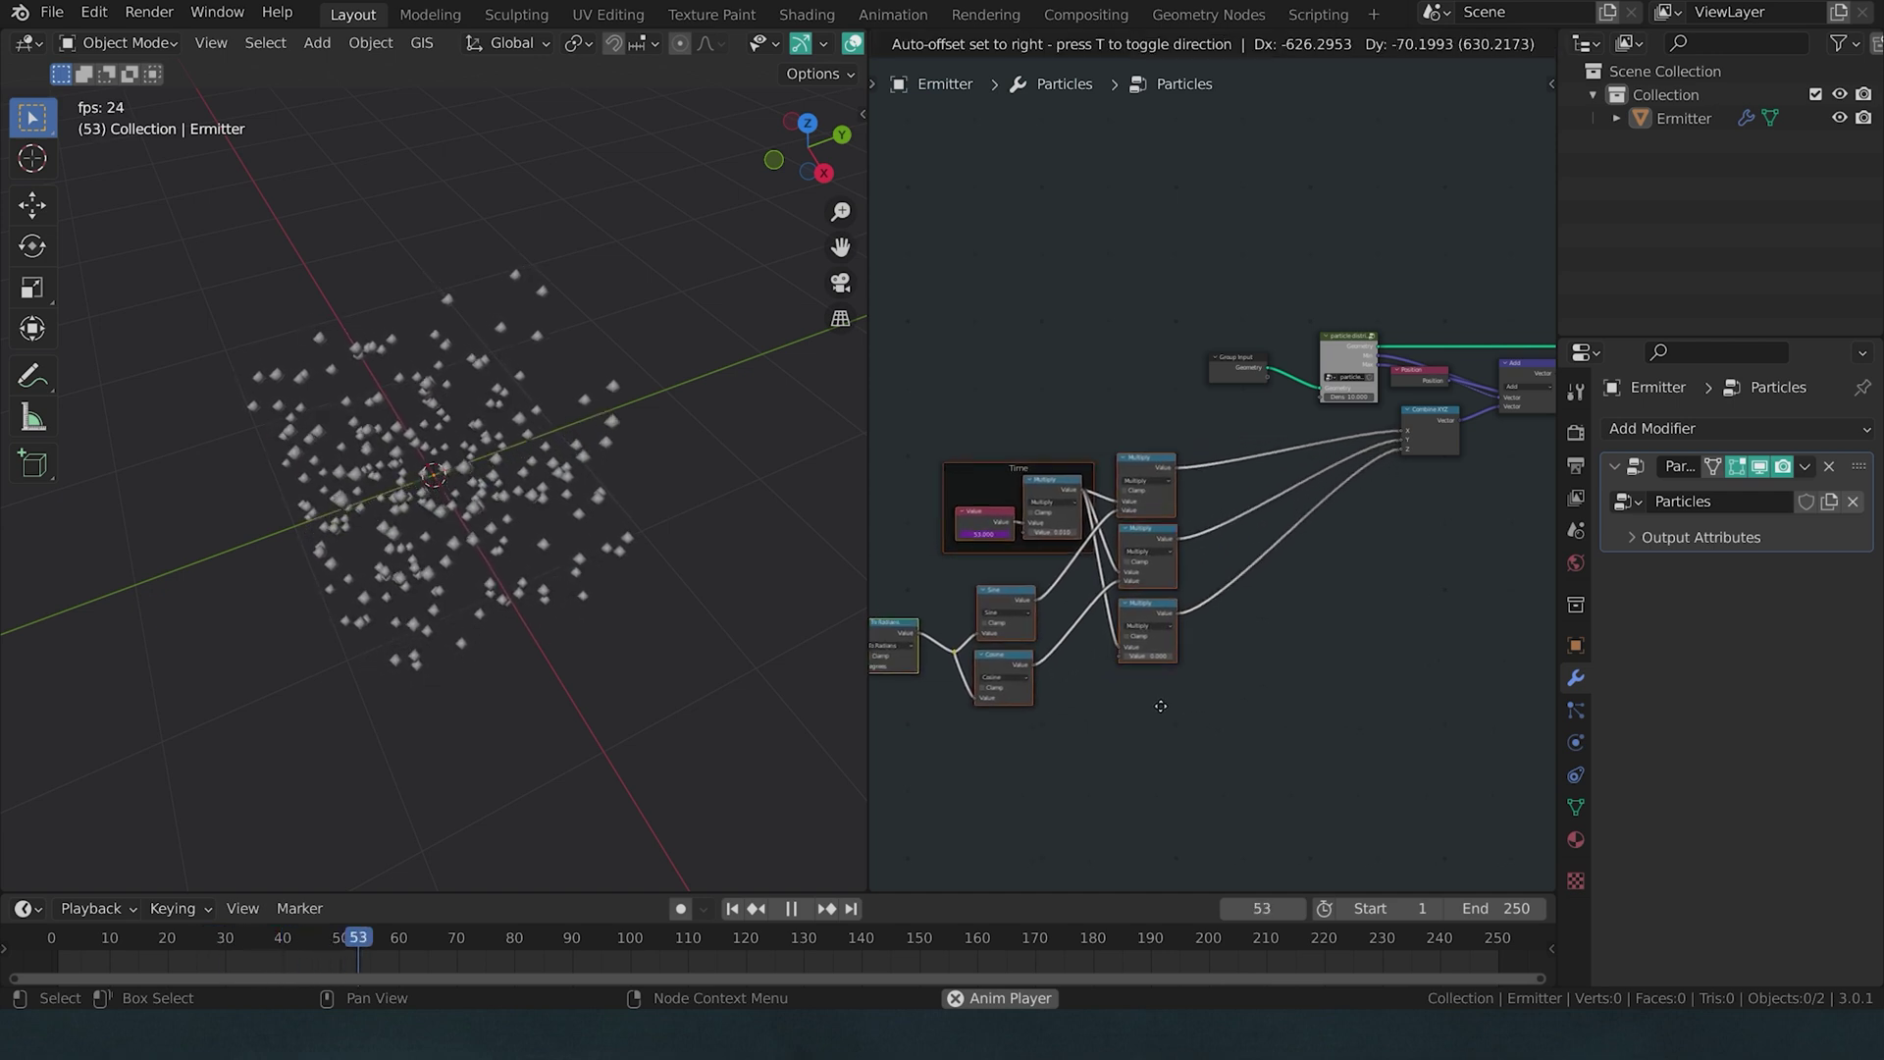
click(1161, 706)
middle_drag(1193, 678, 1233, 665)
- Insert an additional Multiply node after each of the X and Y Multiply nodes, before Combine XYZ
click(1193, 447)
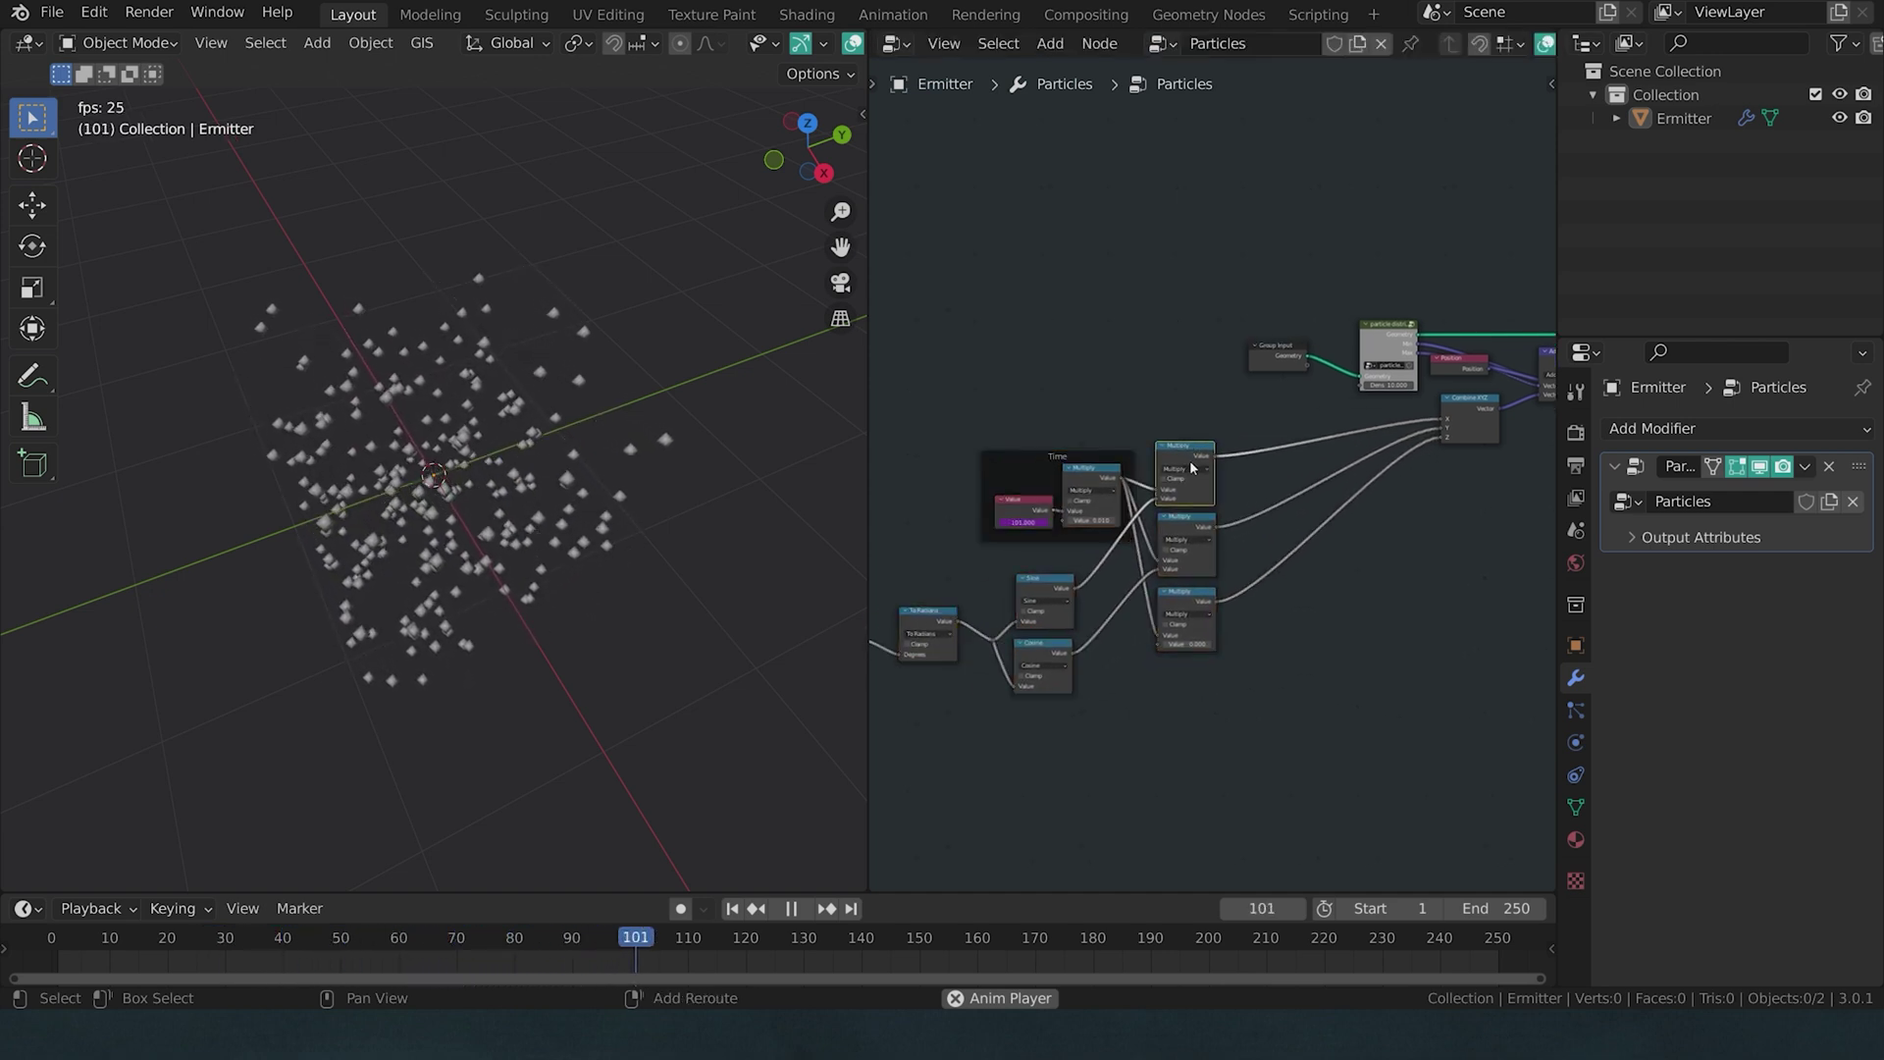
key(shift+d)
click(1282, 457)
click(1207, 525)
key(shift+d)
click(1300, 530)
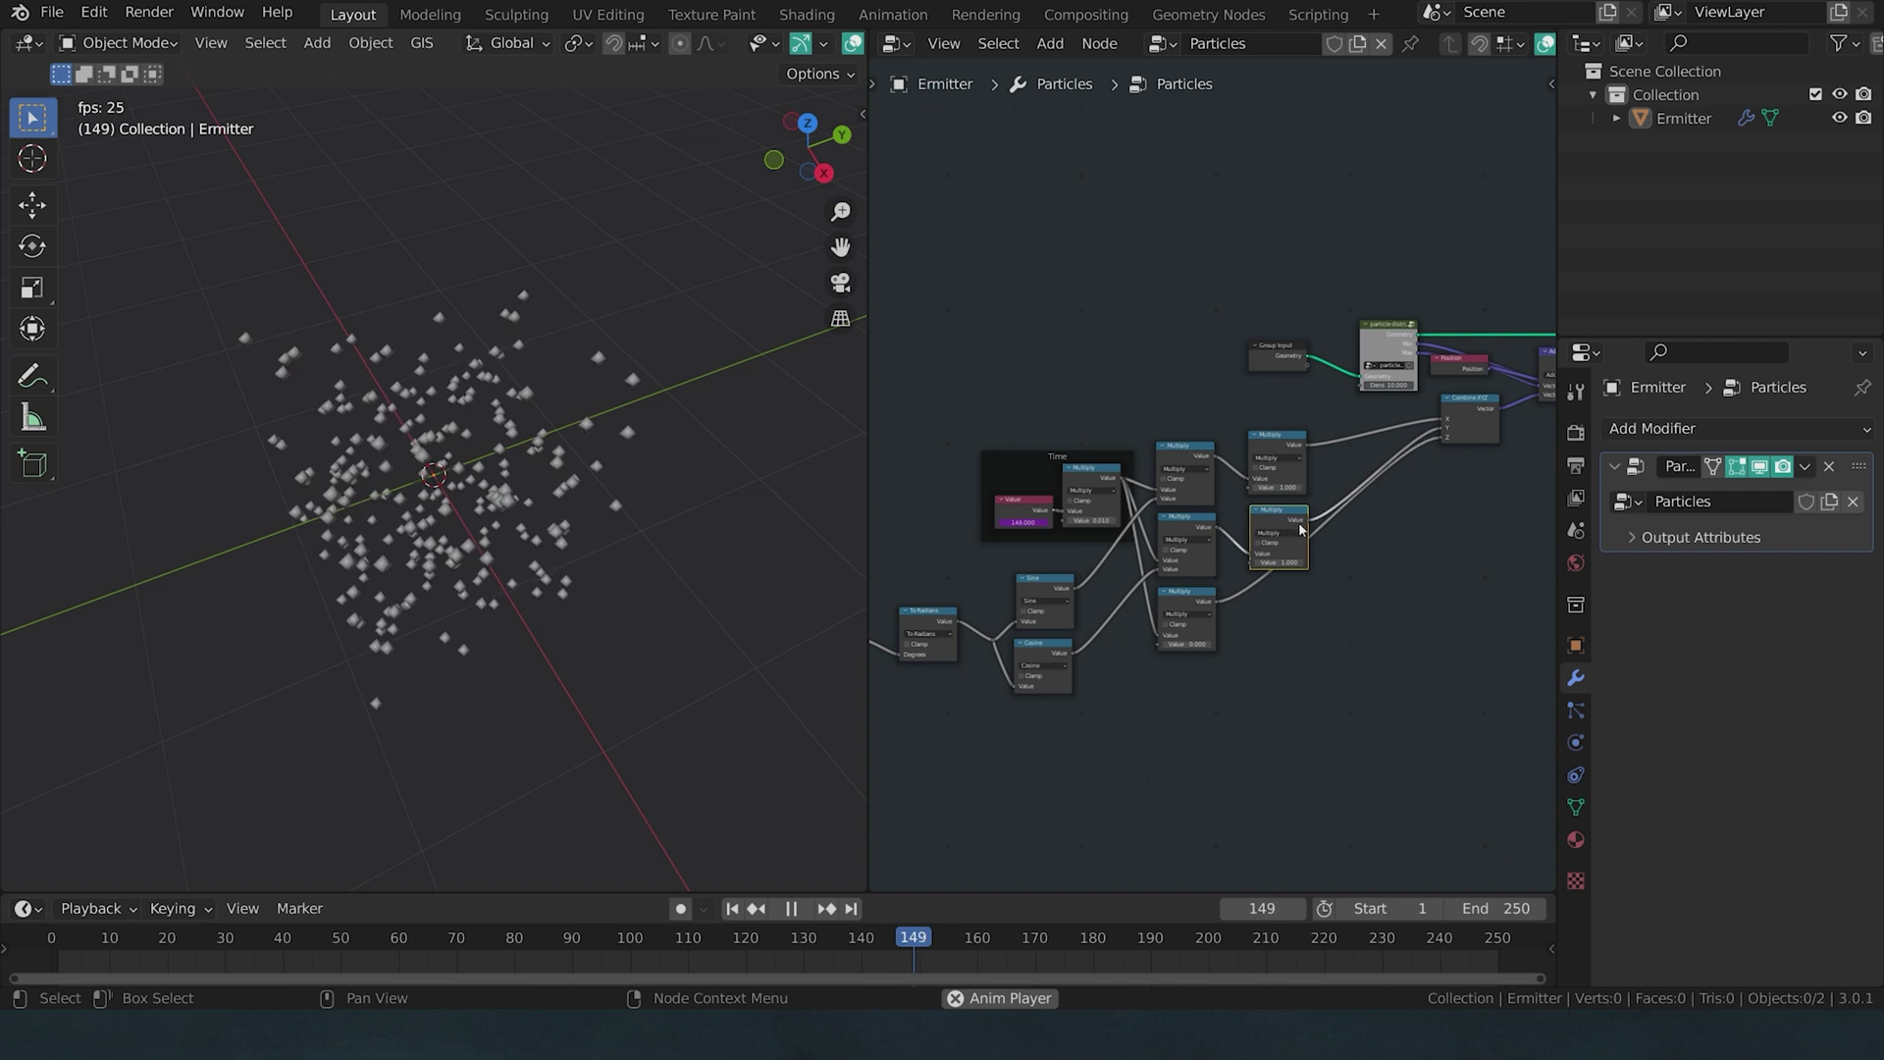
- Move the Z Multiply node below the two new Multiply nodes and try the new X Multiply value at 1.1
key(g)
click(1288, 630)
scroll(1217, 469, up, 2)
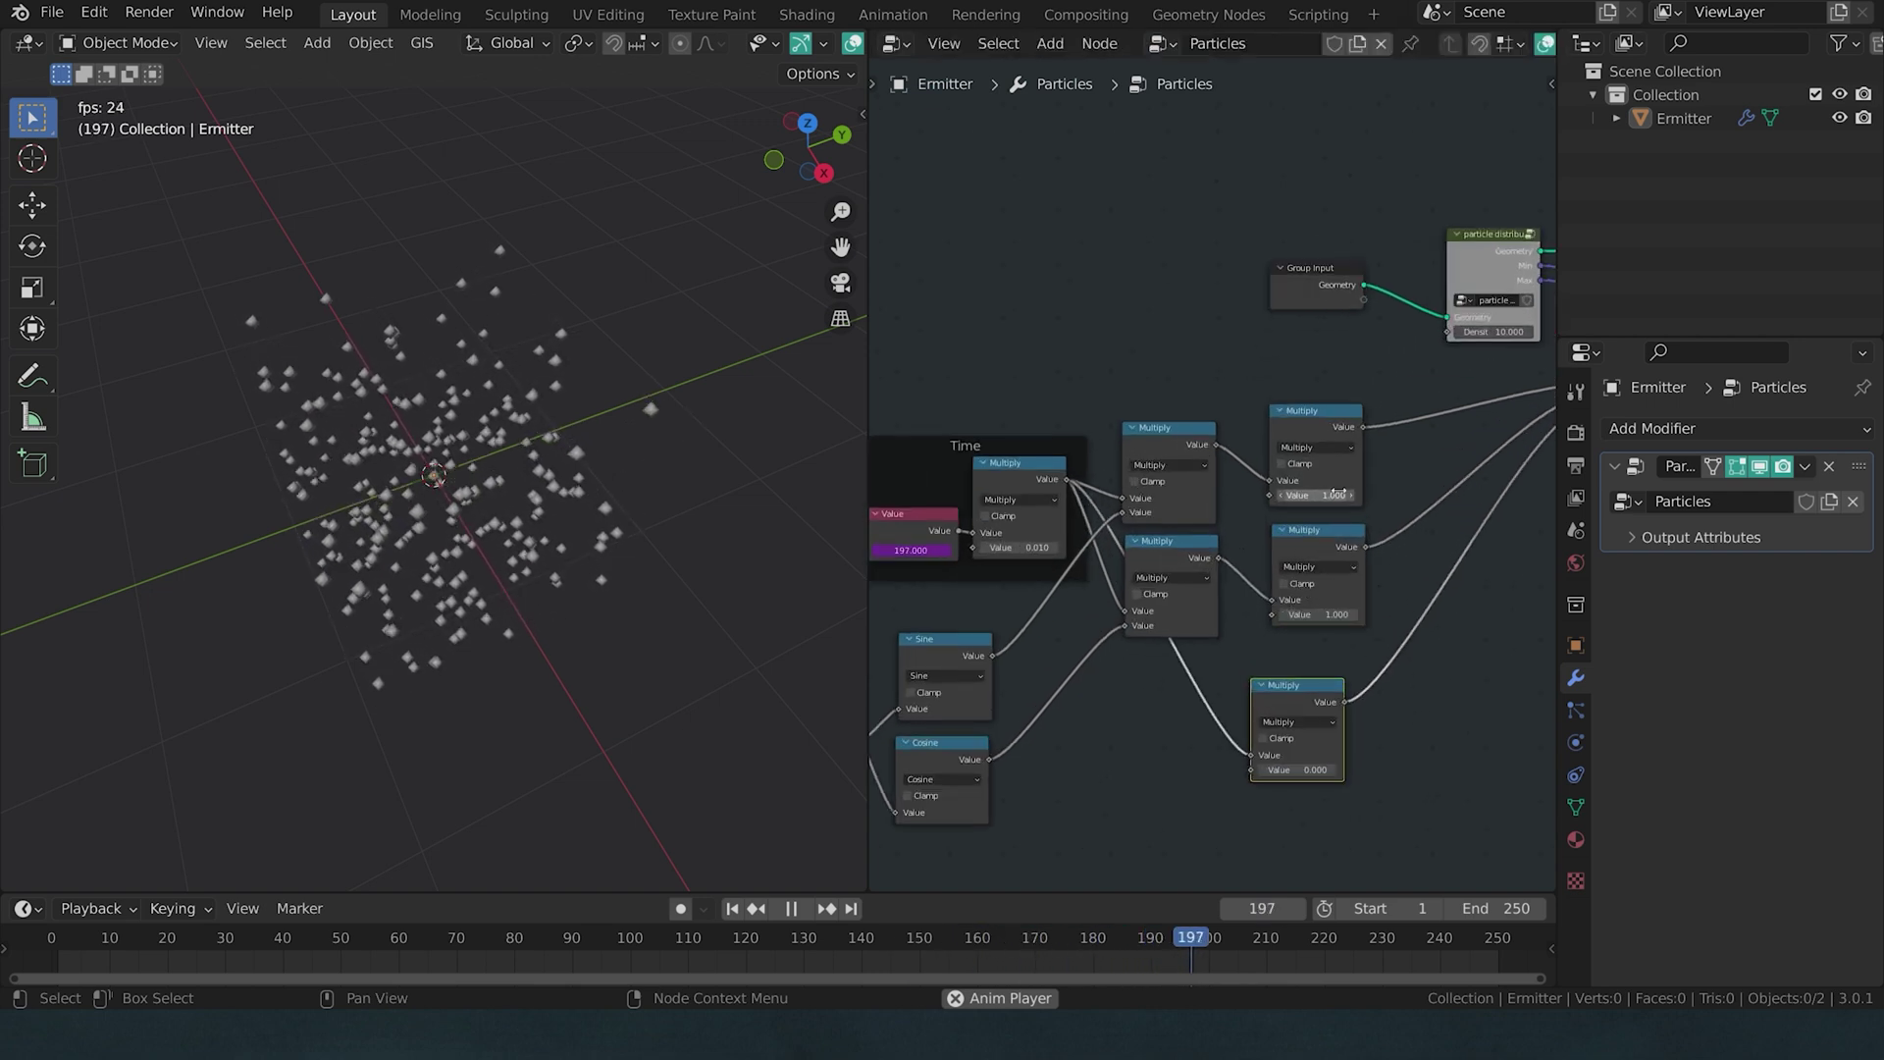
drag(1339, 493, 1398, 492)
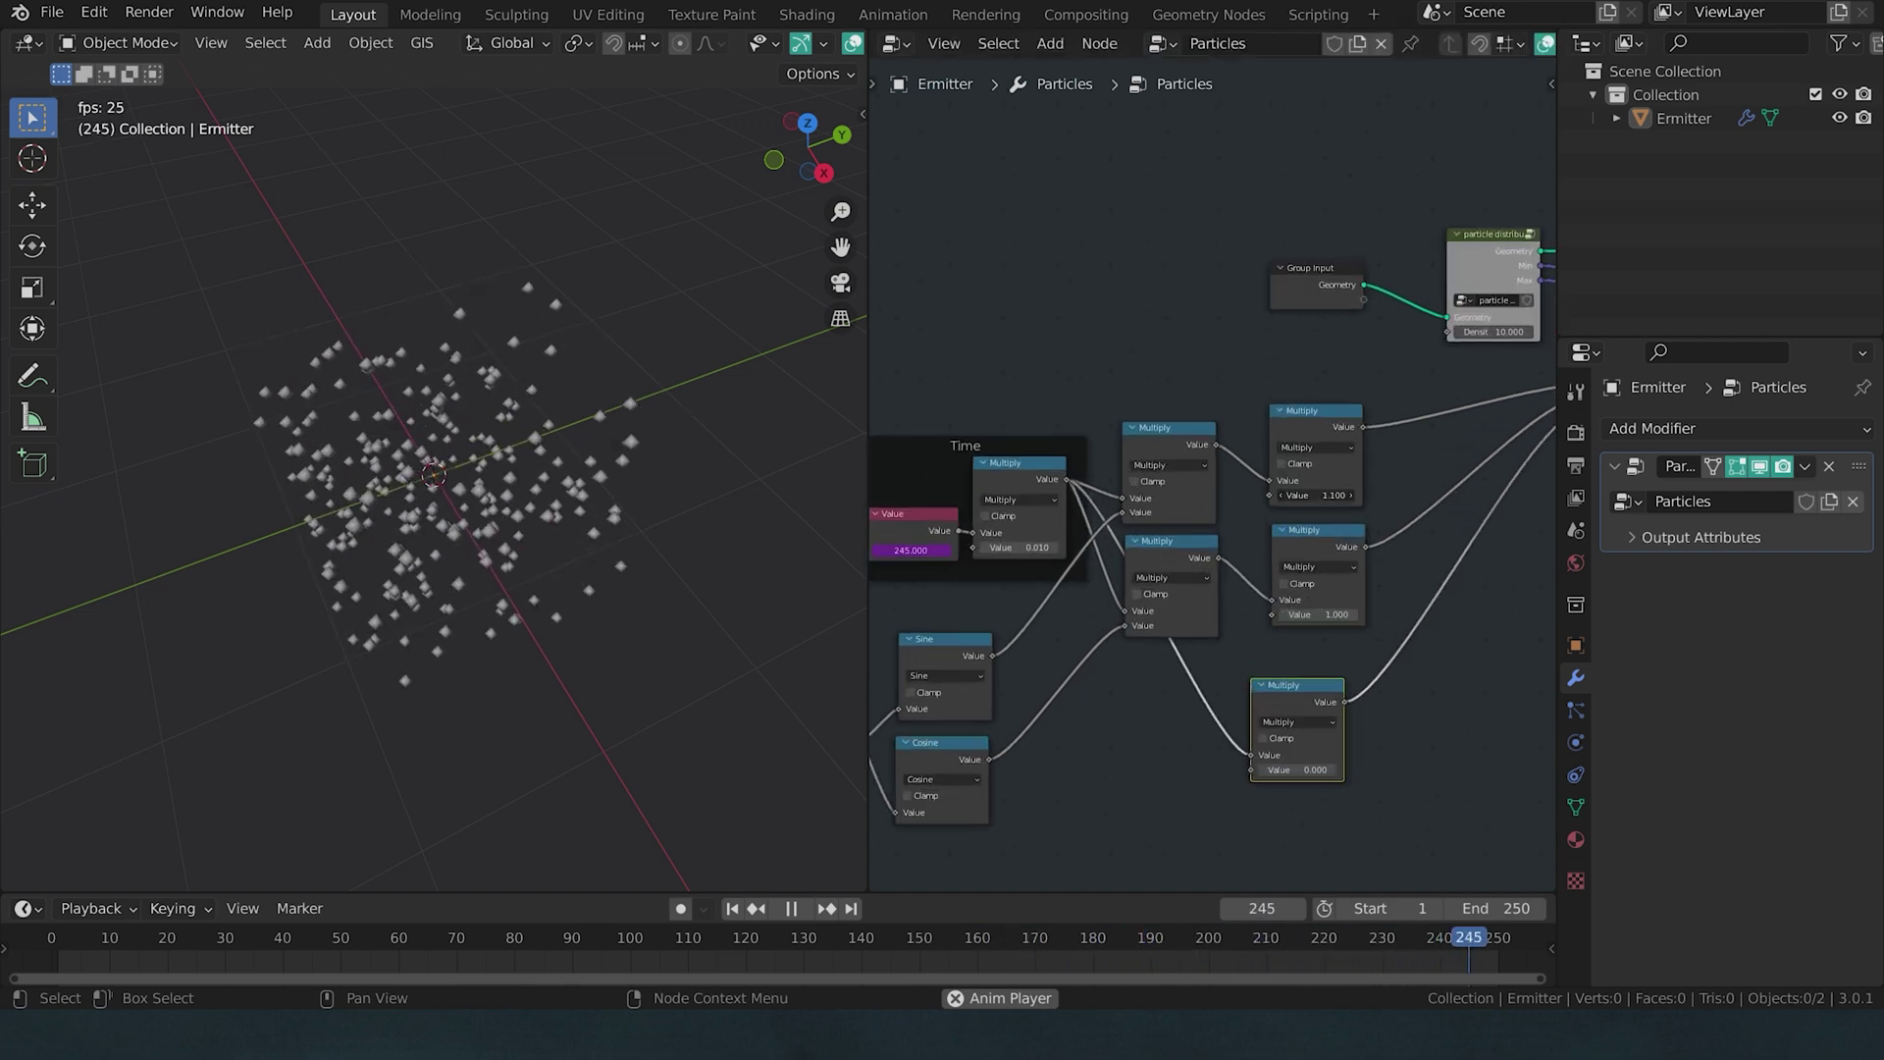
middle_drag(1078, 703, 1169, 664)
scroll(1169, 665, down, 2)
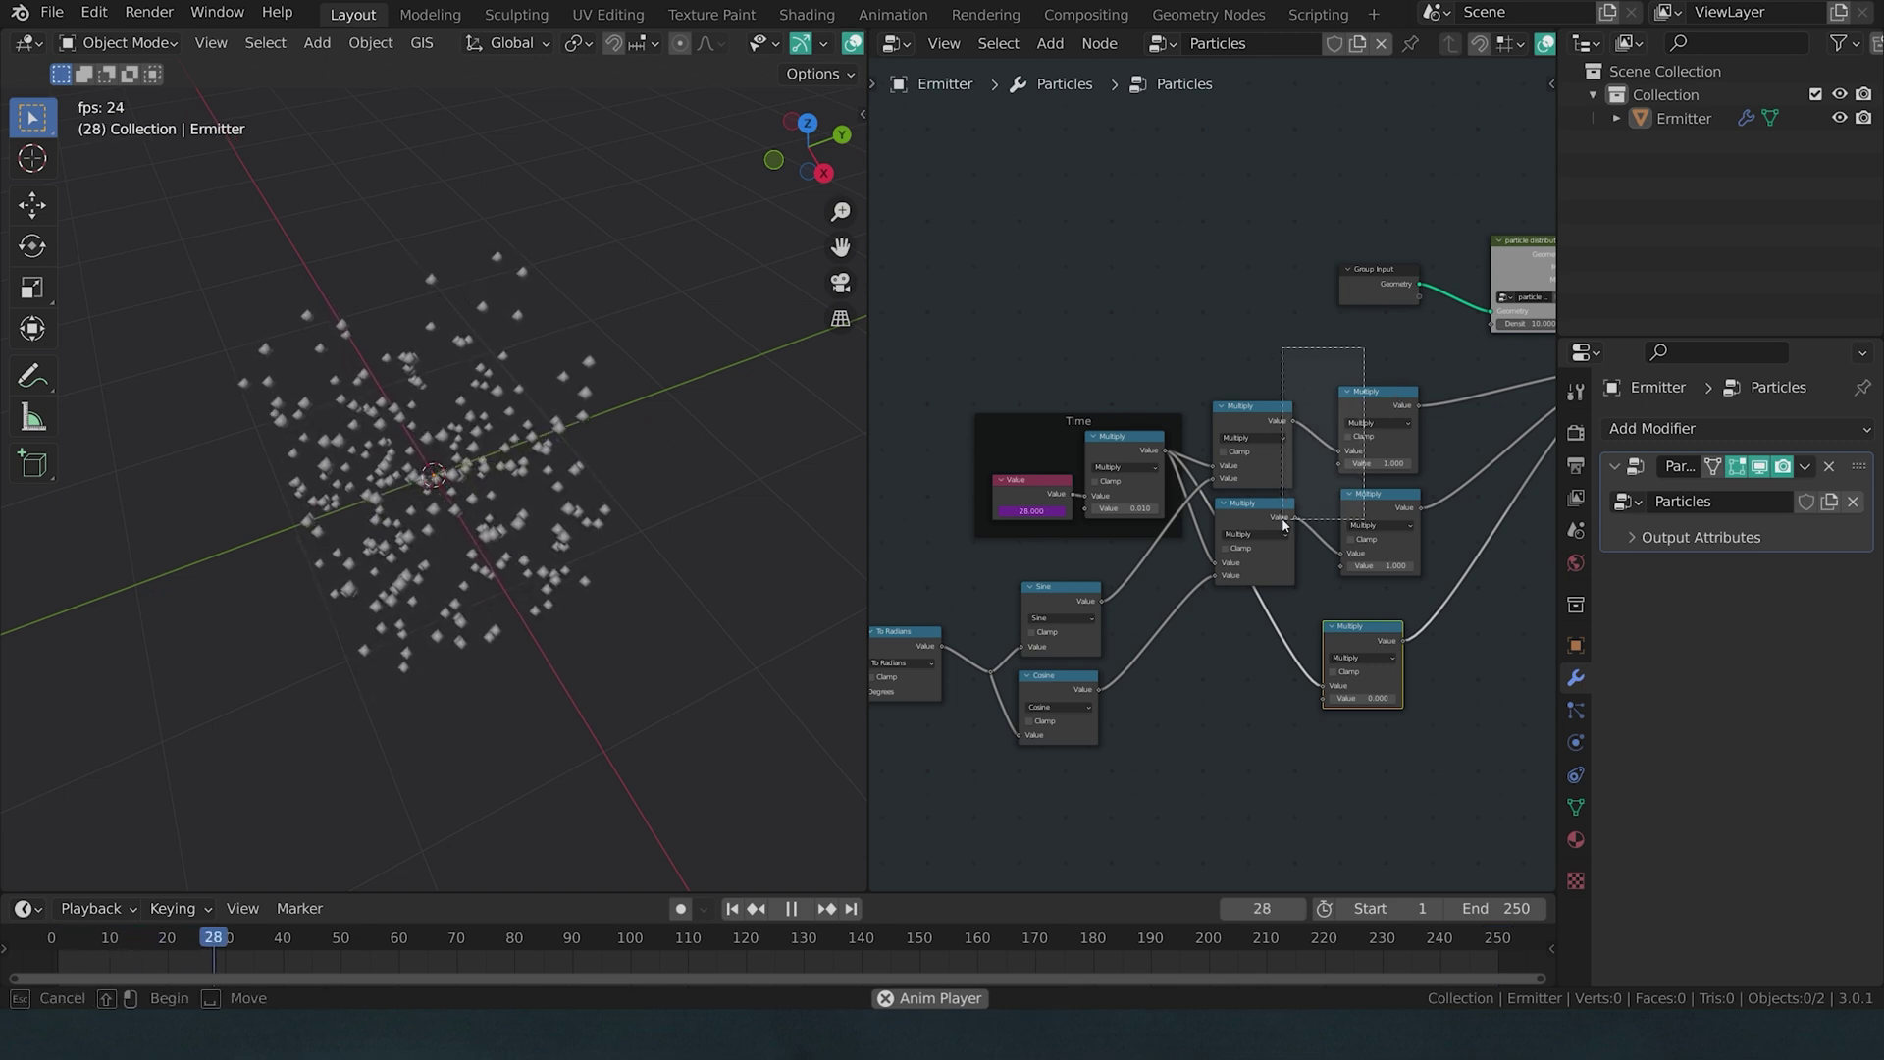
- Group the direction, movement and Wrap nodes as "move and wrap", leaving Time outside, and place the Time frame beside the group
drag(1283, 523, 1286, 518)
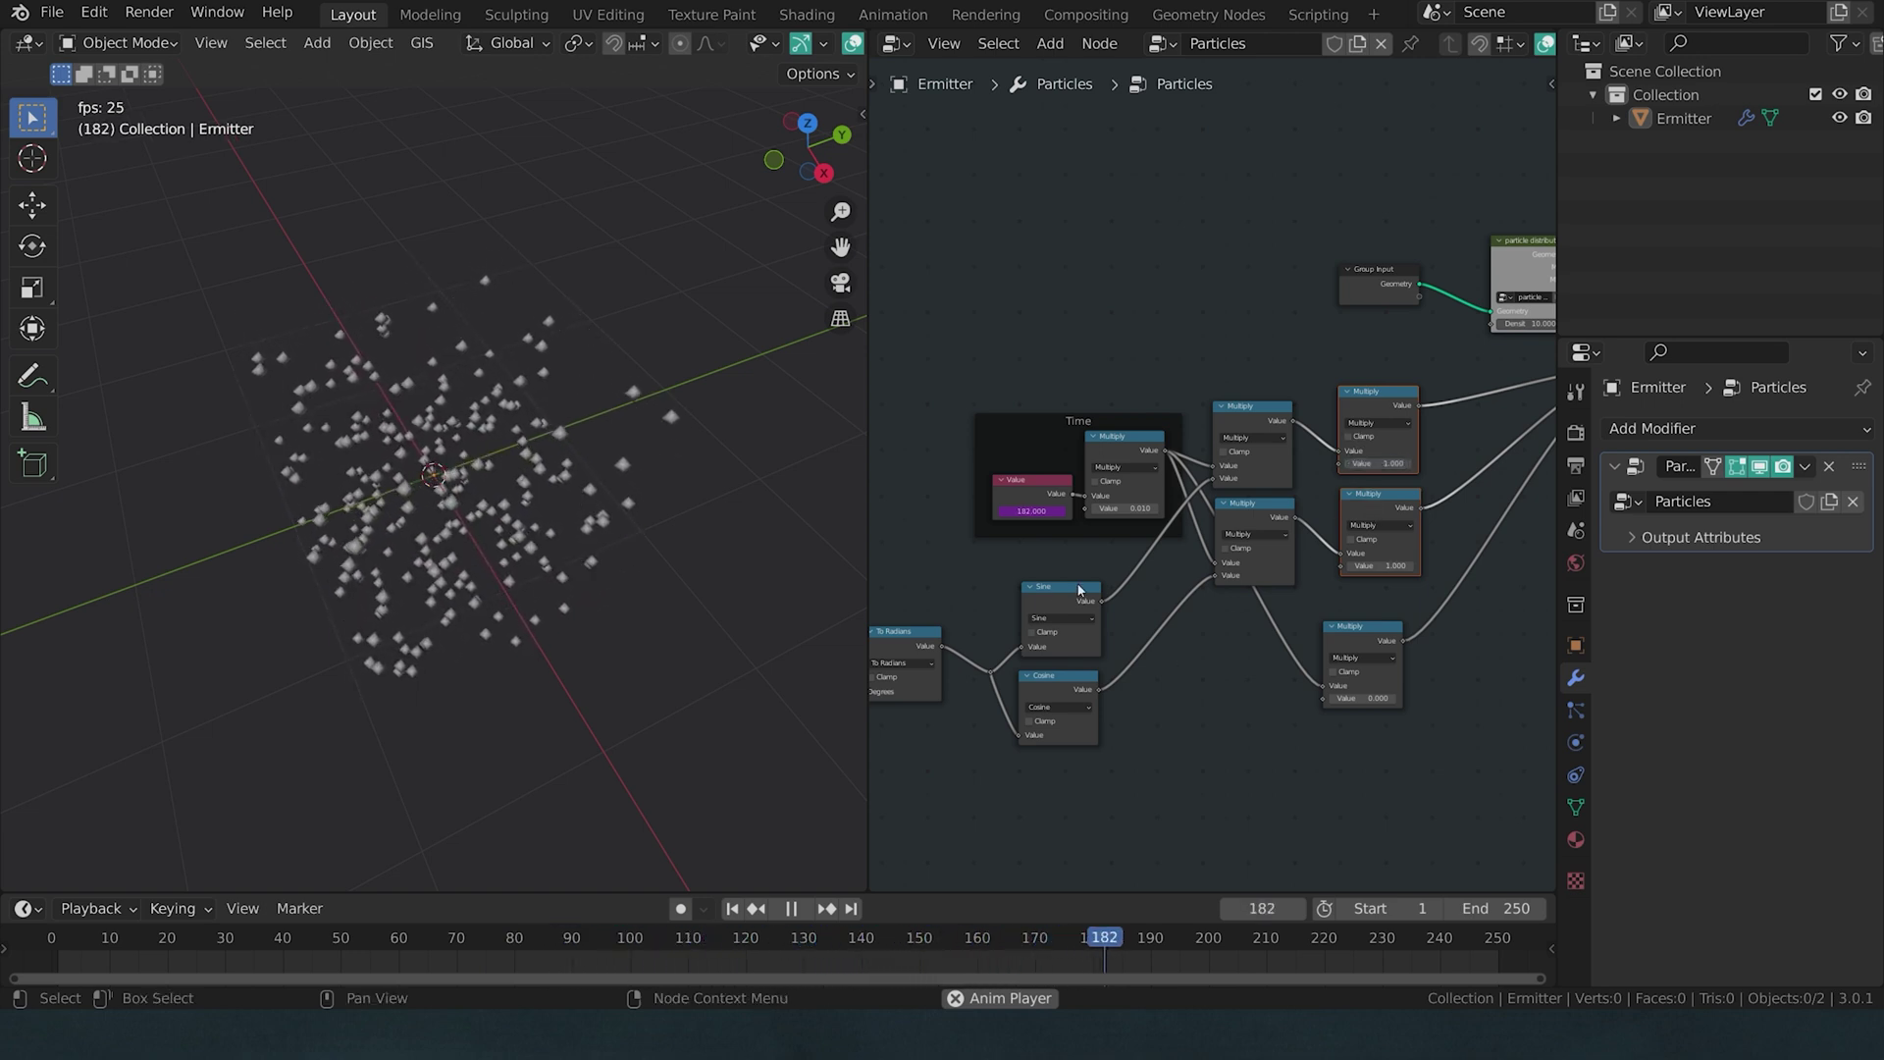
scroll(1042, 565, down, 2)
scroll(1080, 510, down, 4)
drag(1128, 462, 992, 411)
shift+right_drag(1115, 413, 1107, 464)
drag(1027, 397, 943, 366)
scroll(1016, 439, down, 3)
drag(1066, 404, 1312, 643)
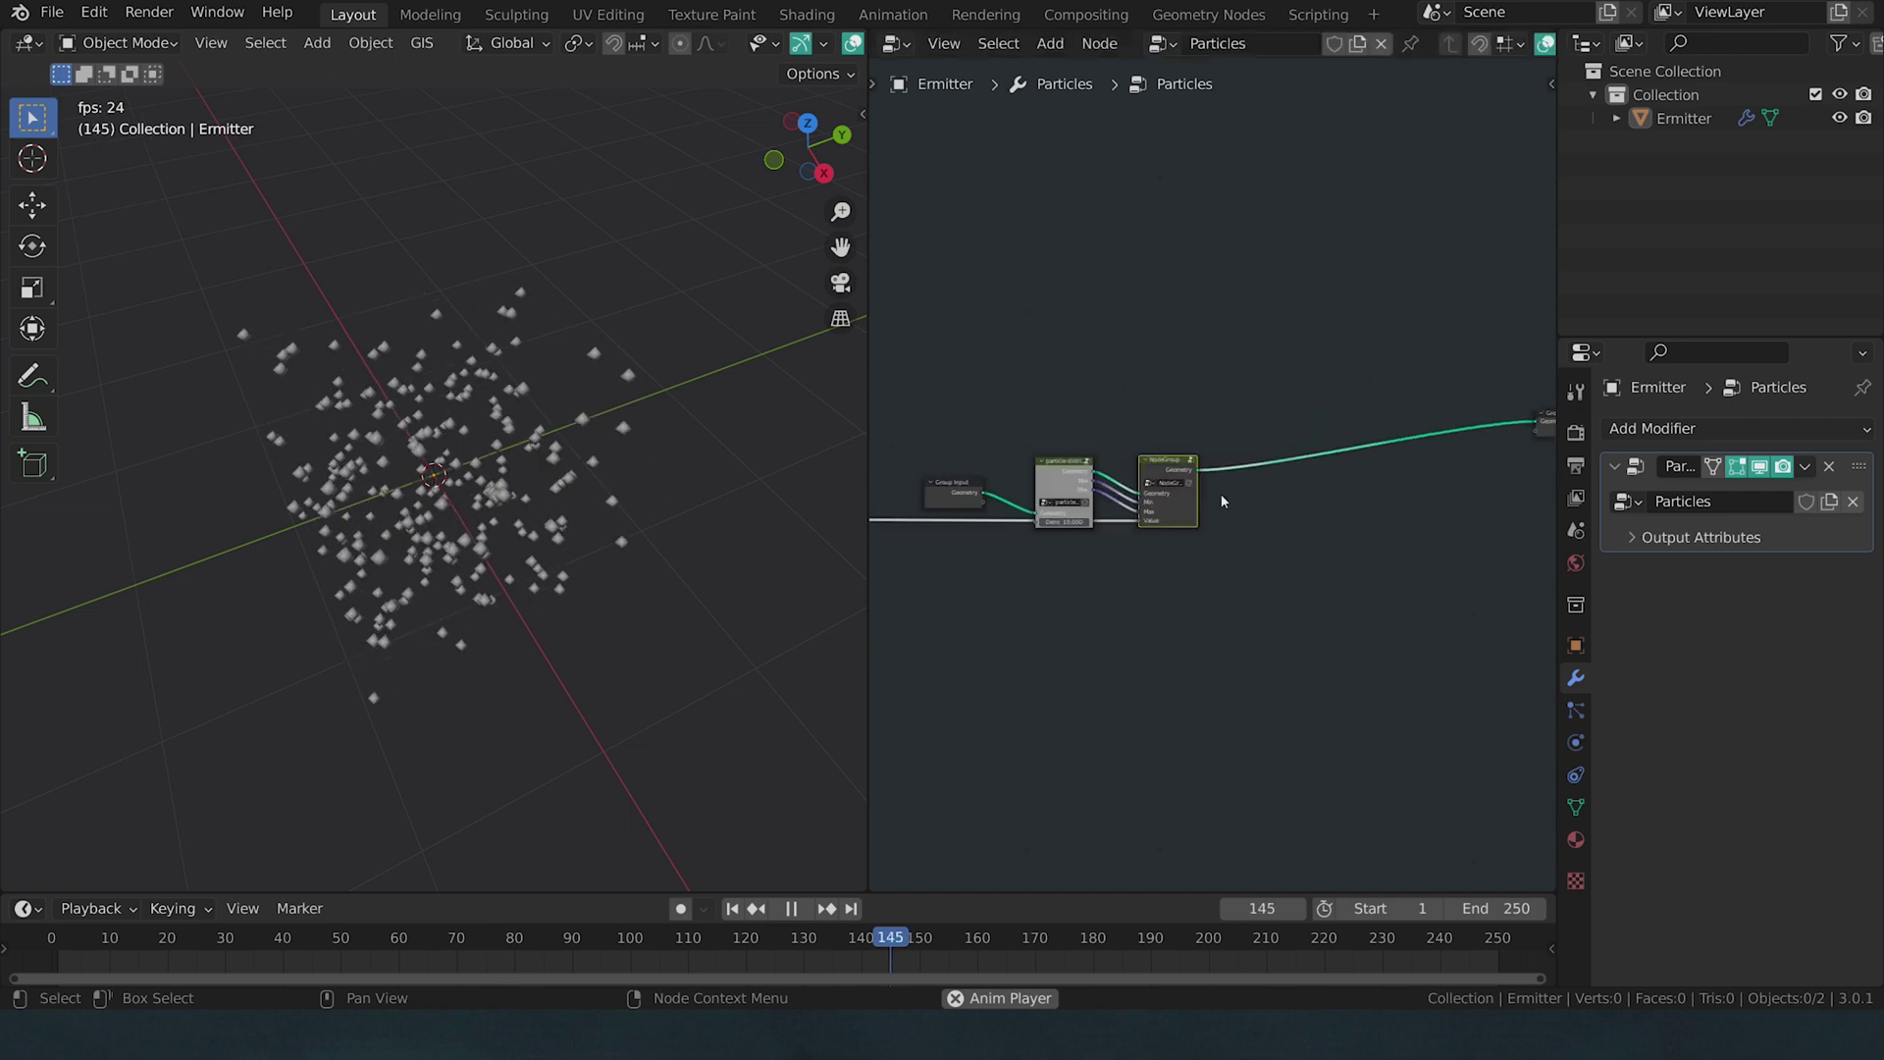
scroll(987, 562, up, 4)
drag(986, 562, 980, 560)
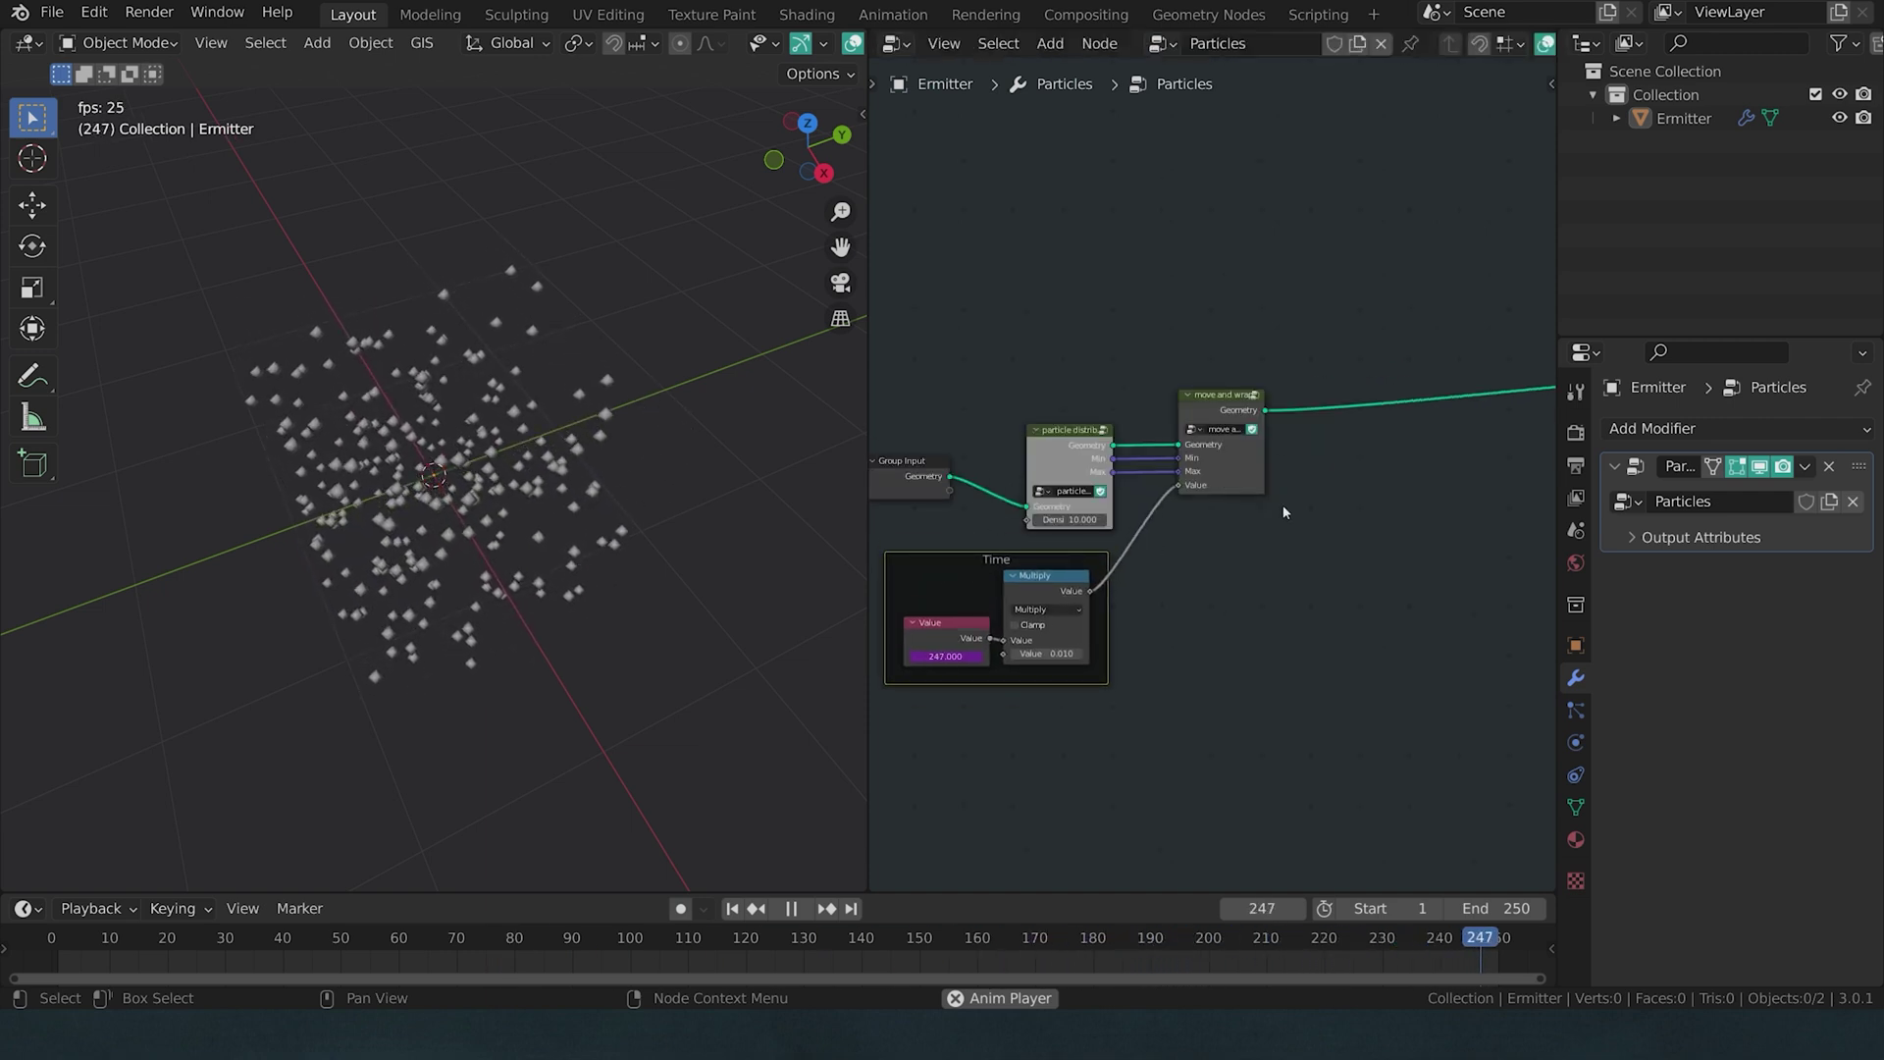
- Open the "move and wrap" group and rename its Value input to "Time"
click(1223, 481)
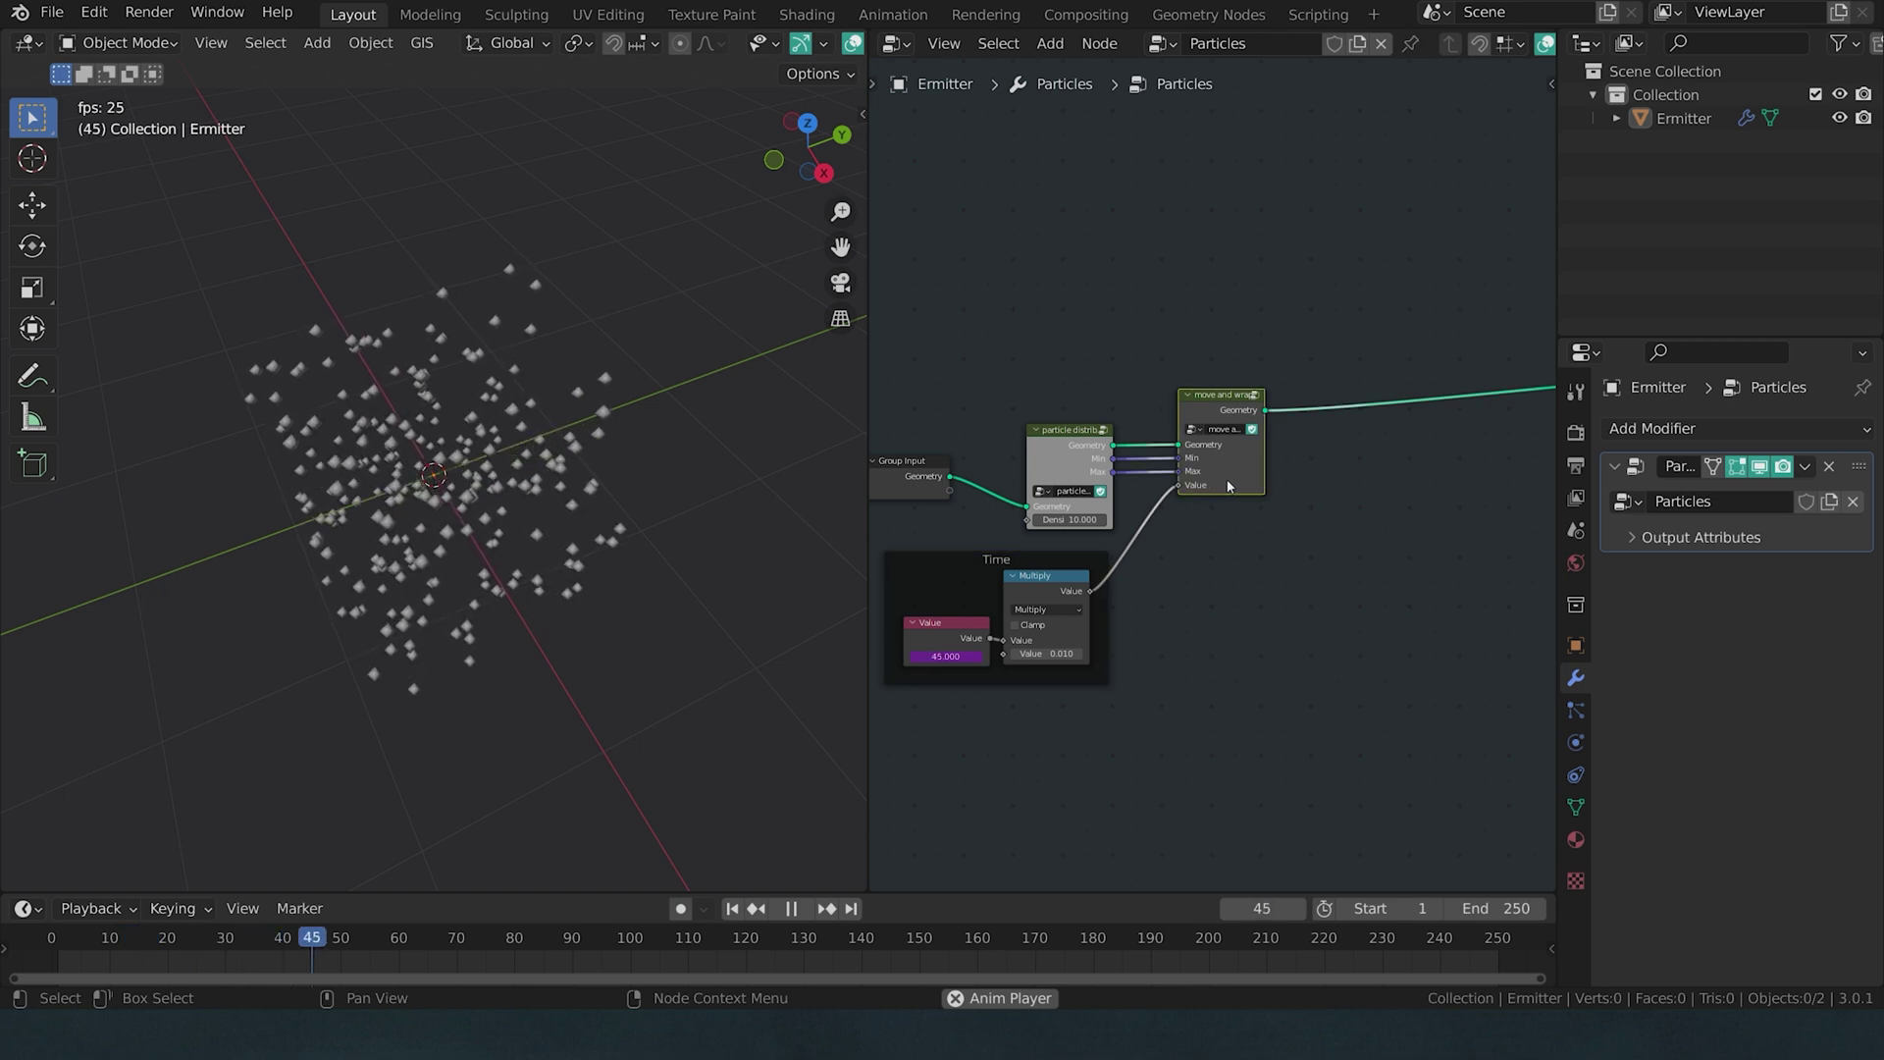
key(Tab)
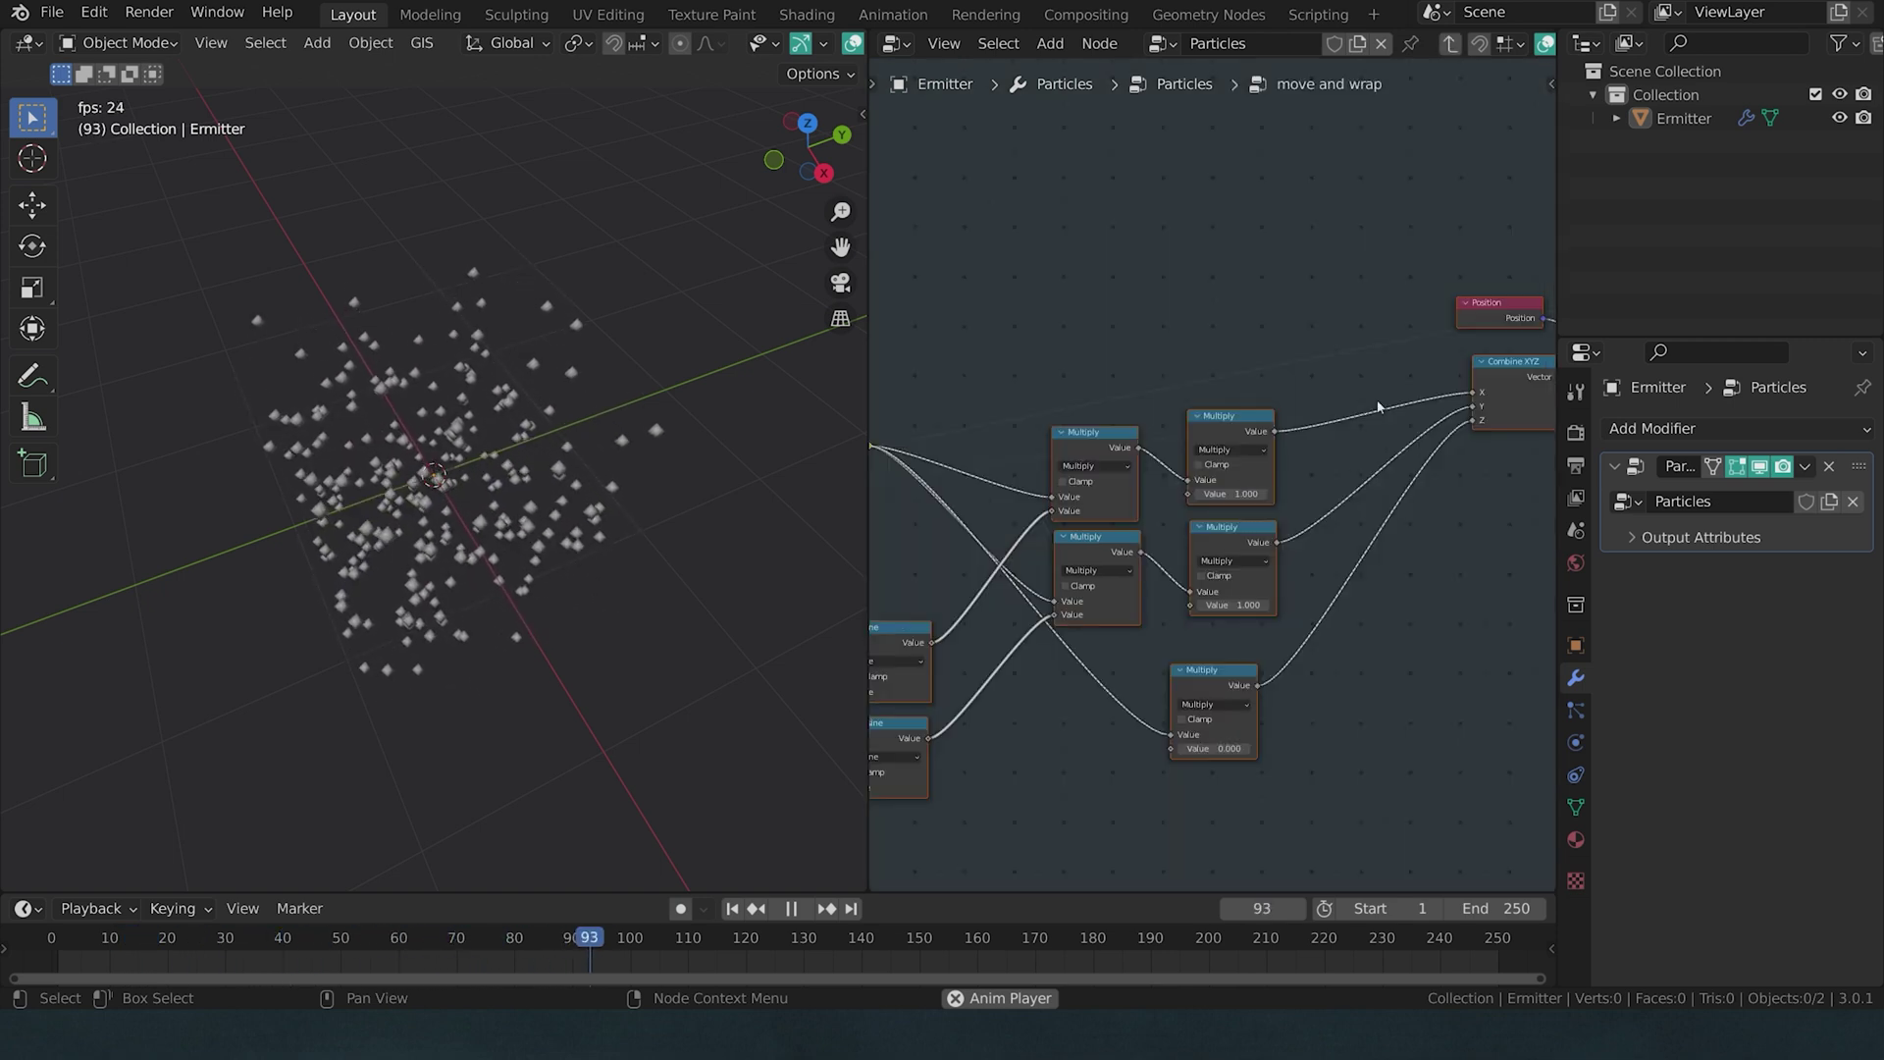
key(n)
click(1544, 137)
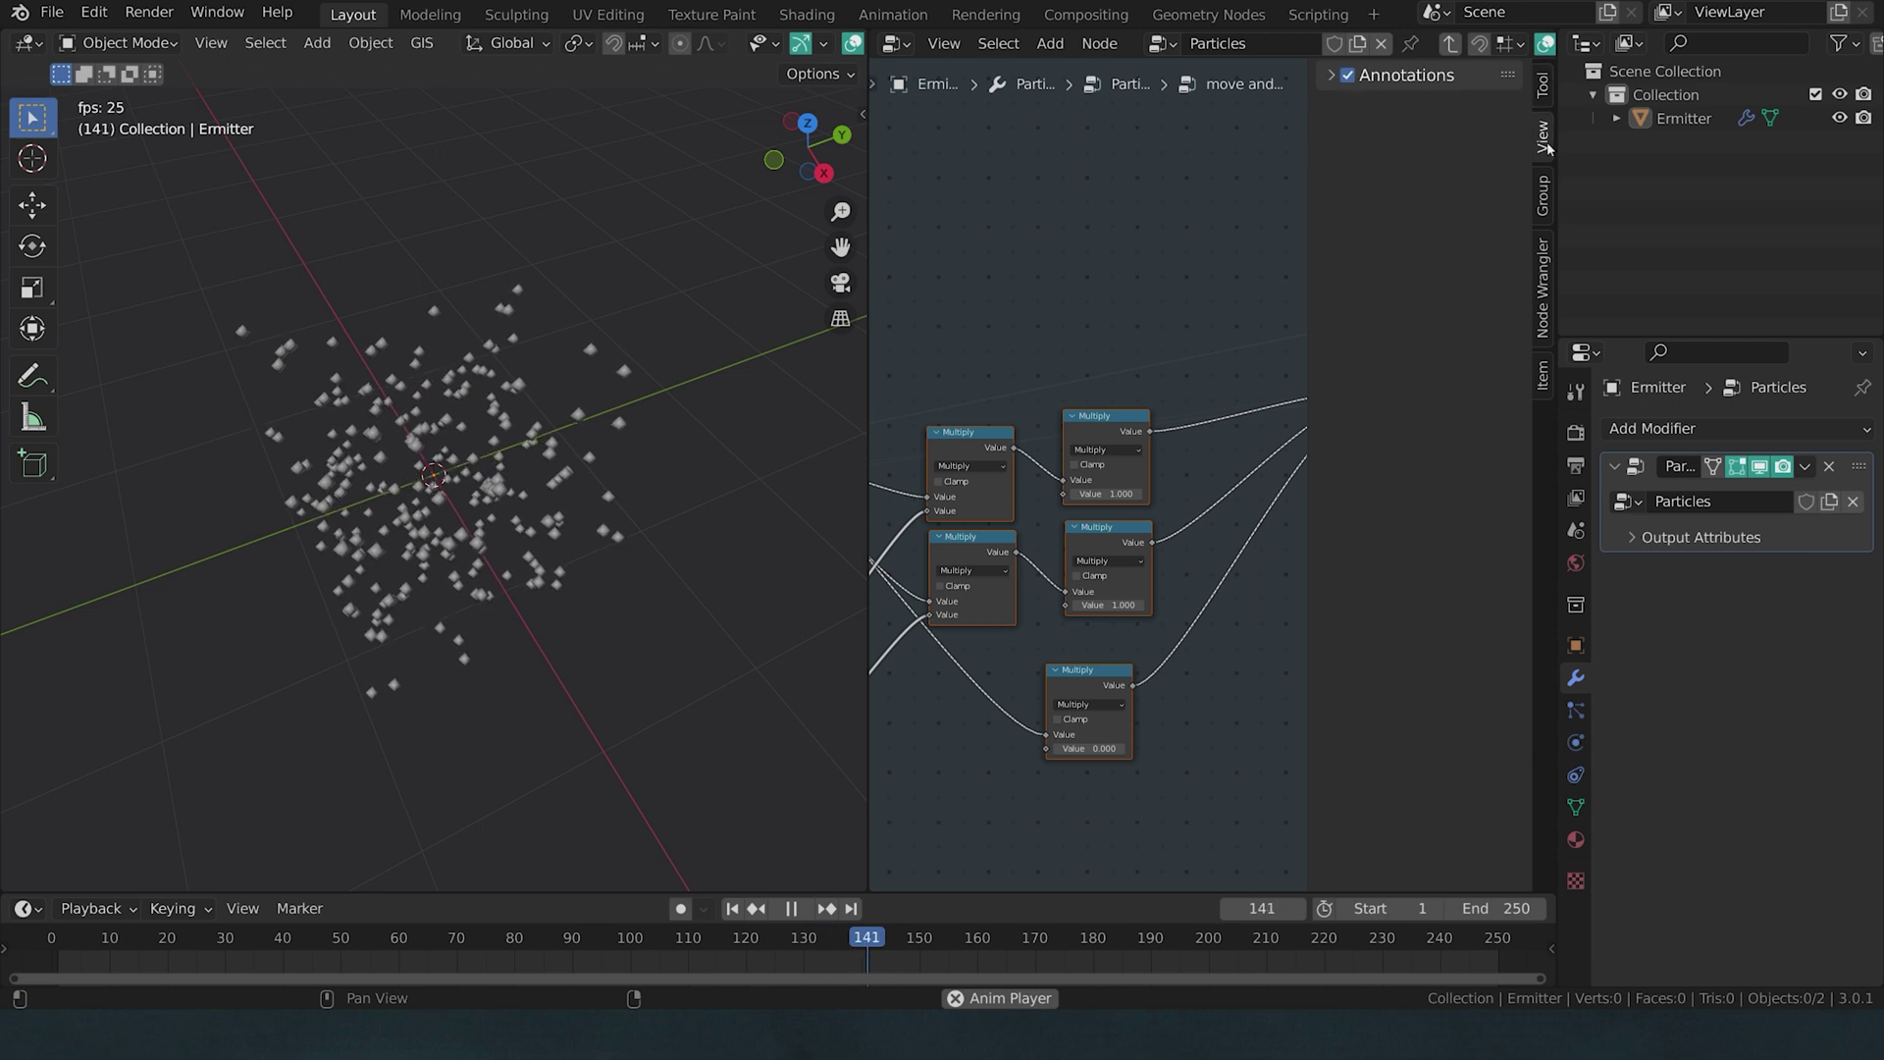
click(1543, 197)
scroll(1067, 356, down, 2)
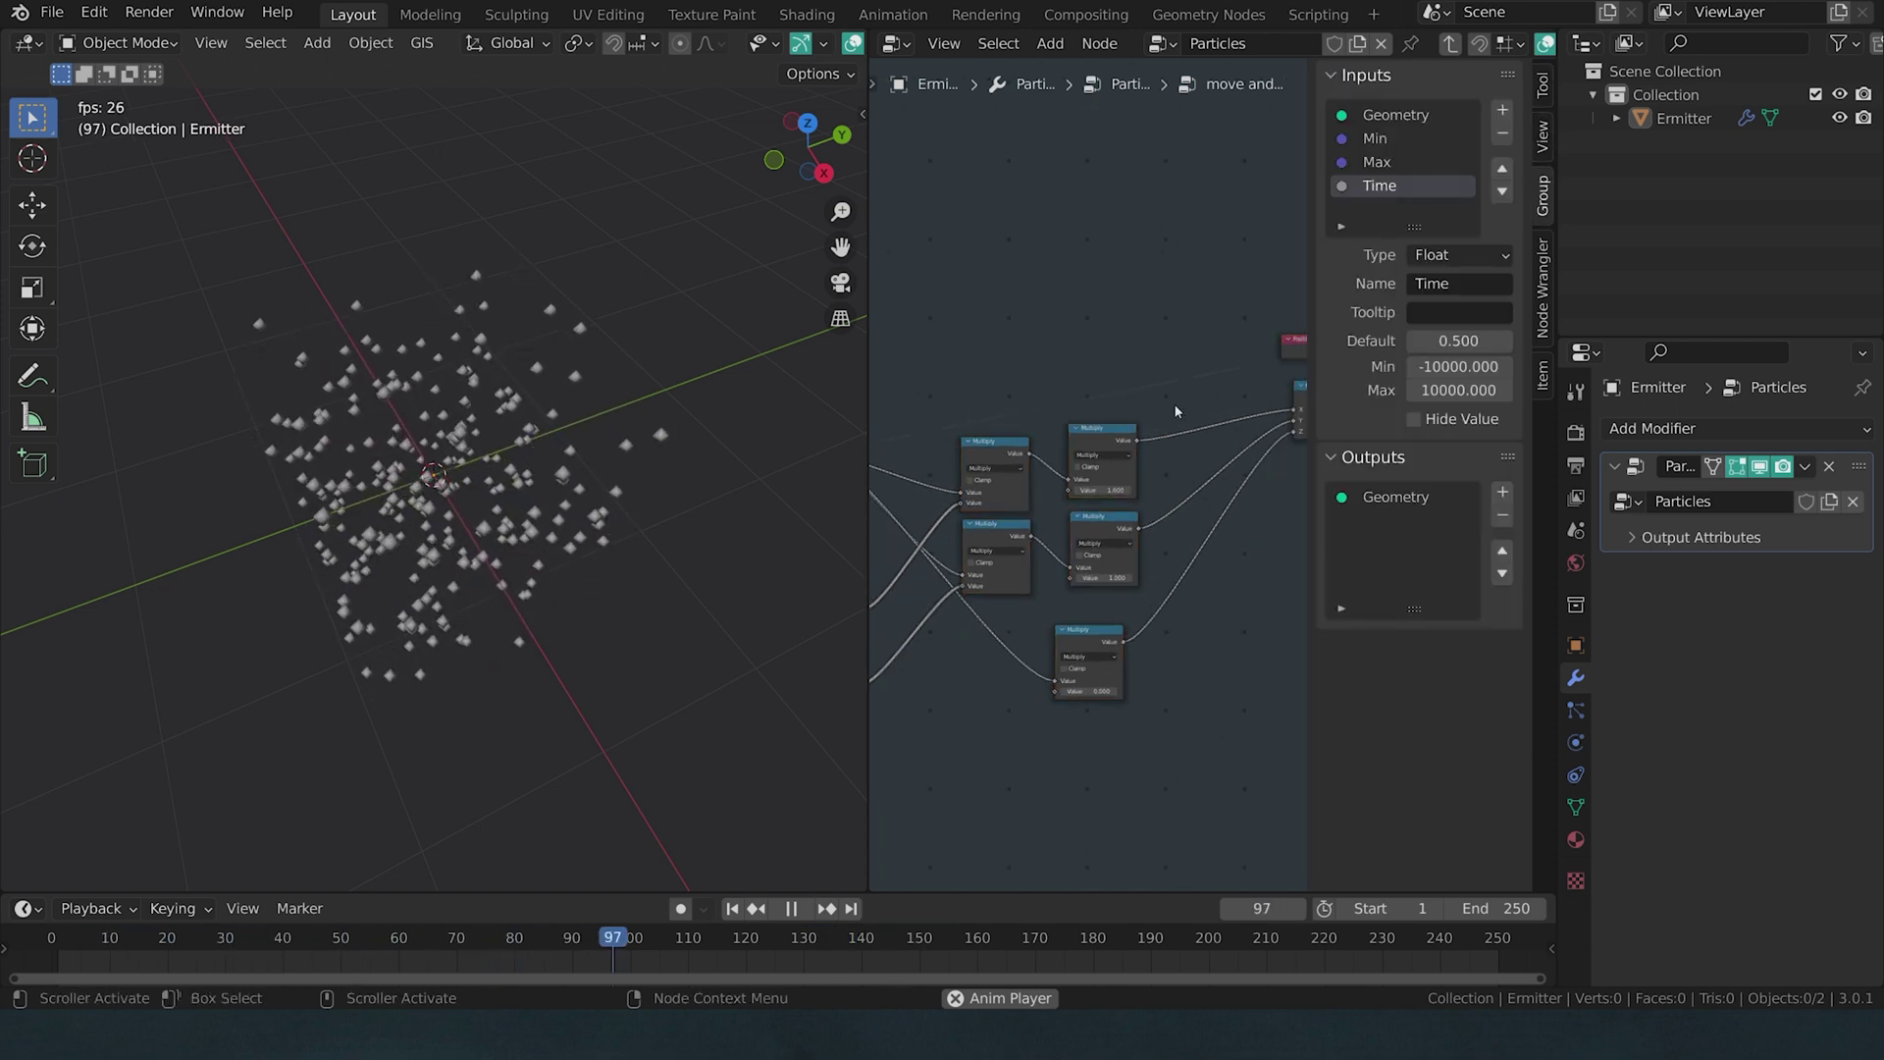
key(n)
- Disconnect the 90 Value node from To Radians and expose its Degrees value as a group input
middle_drag(1135, 428, 1555, 452)
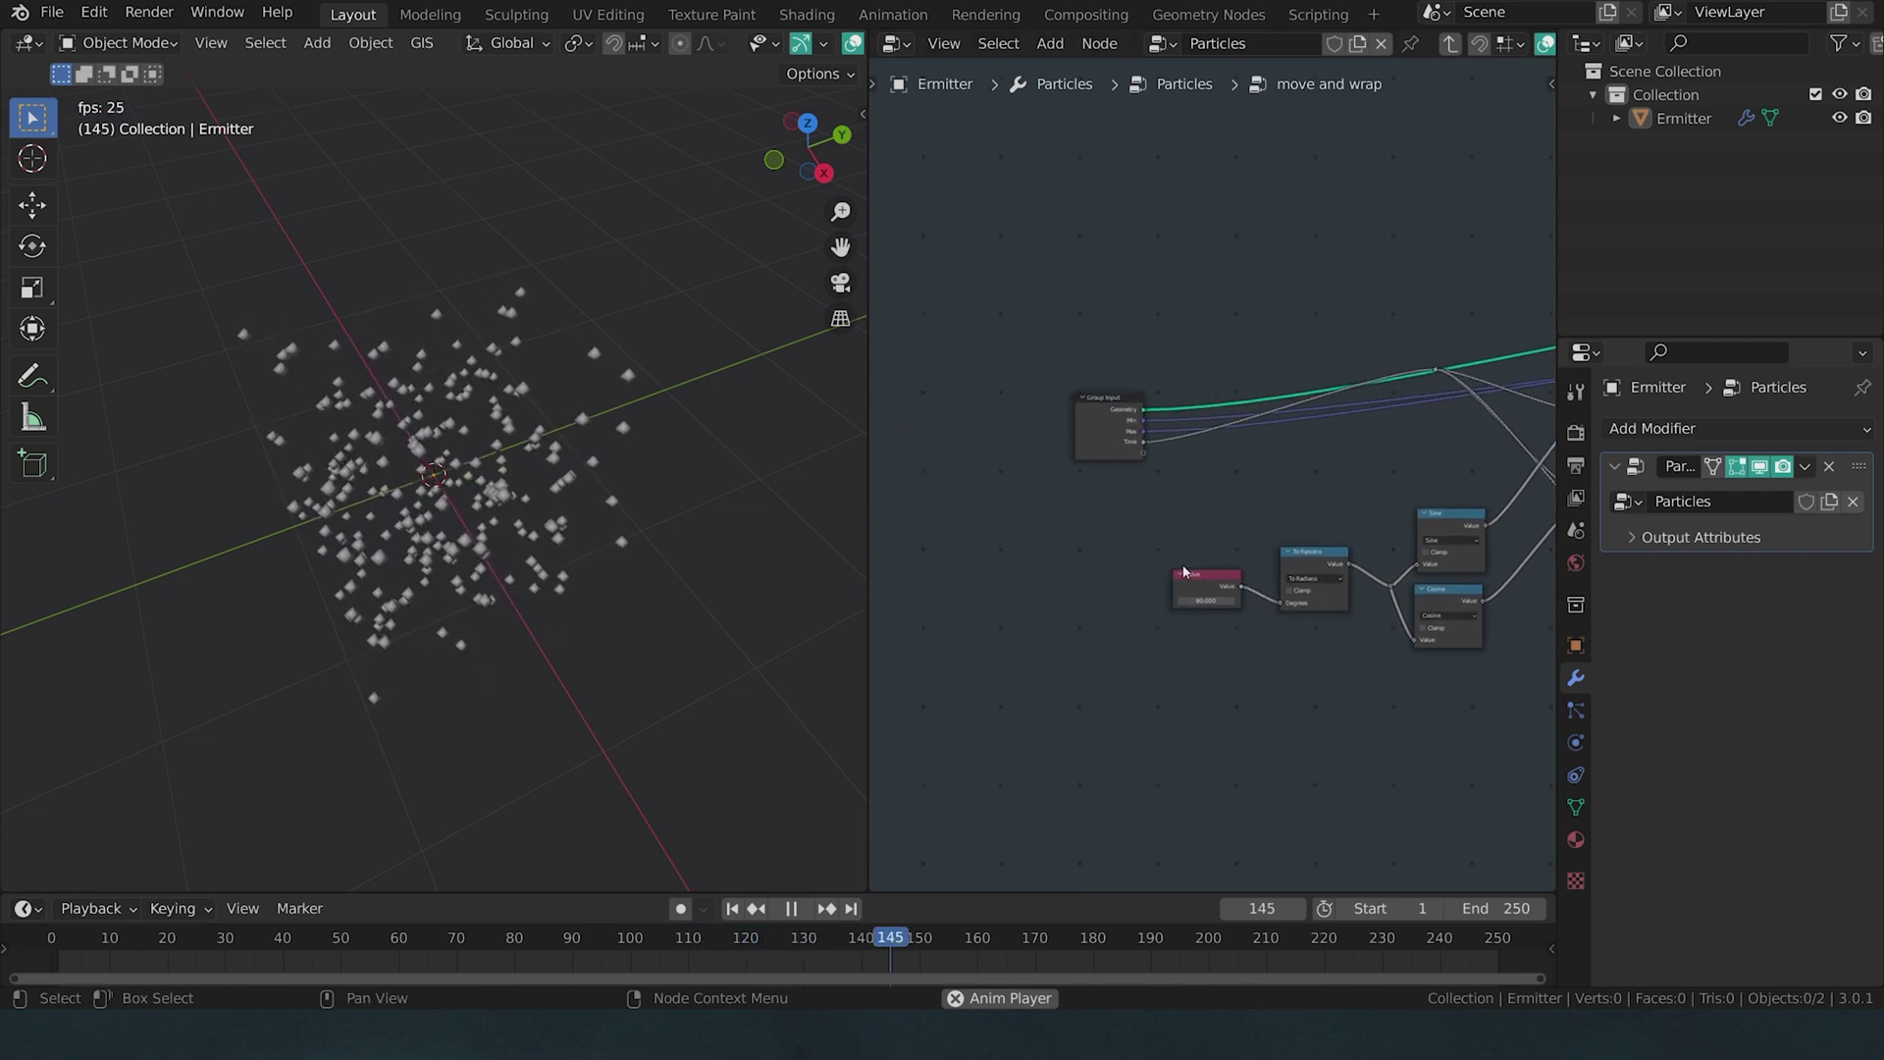
scroll(1183, 573, up, 1)
drag(1210, 615, 1175, 625)
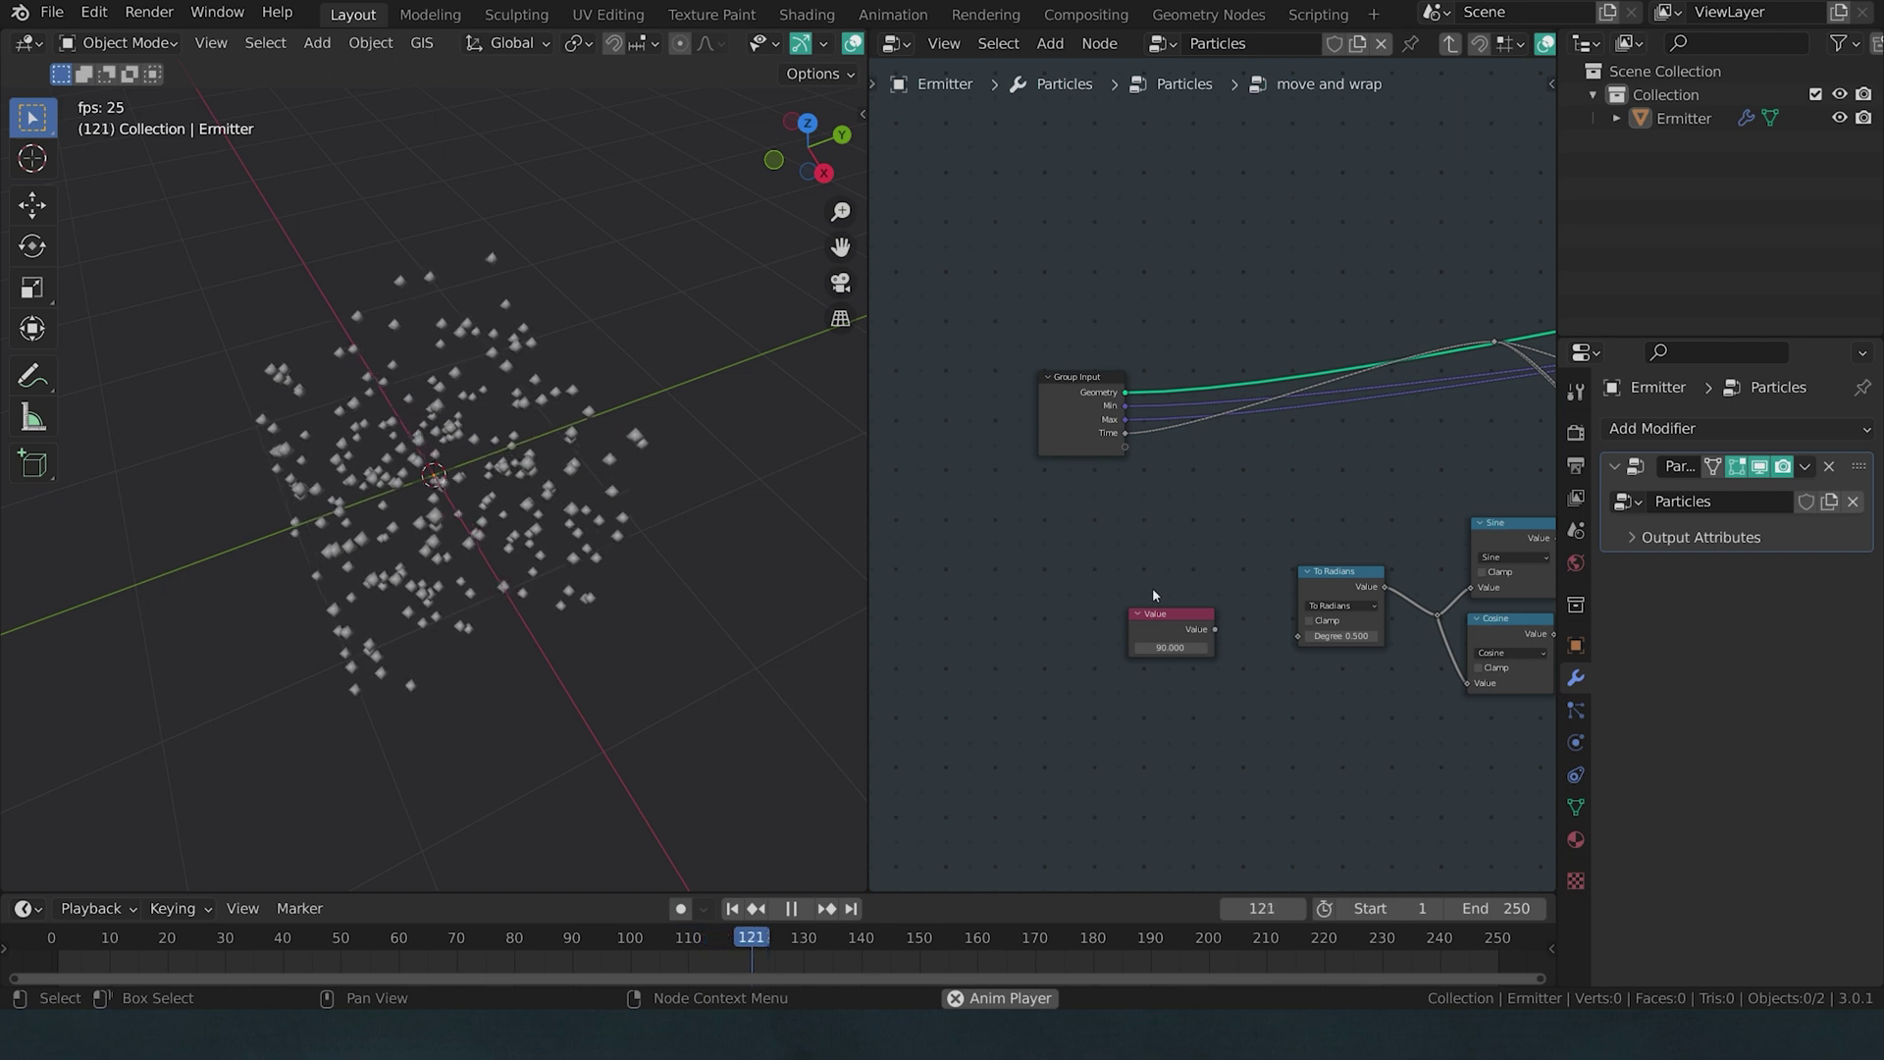
scroll(1299, 633, up, 2)
drag(1298, 633, 990, 420)
key(Tab)
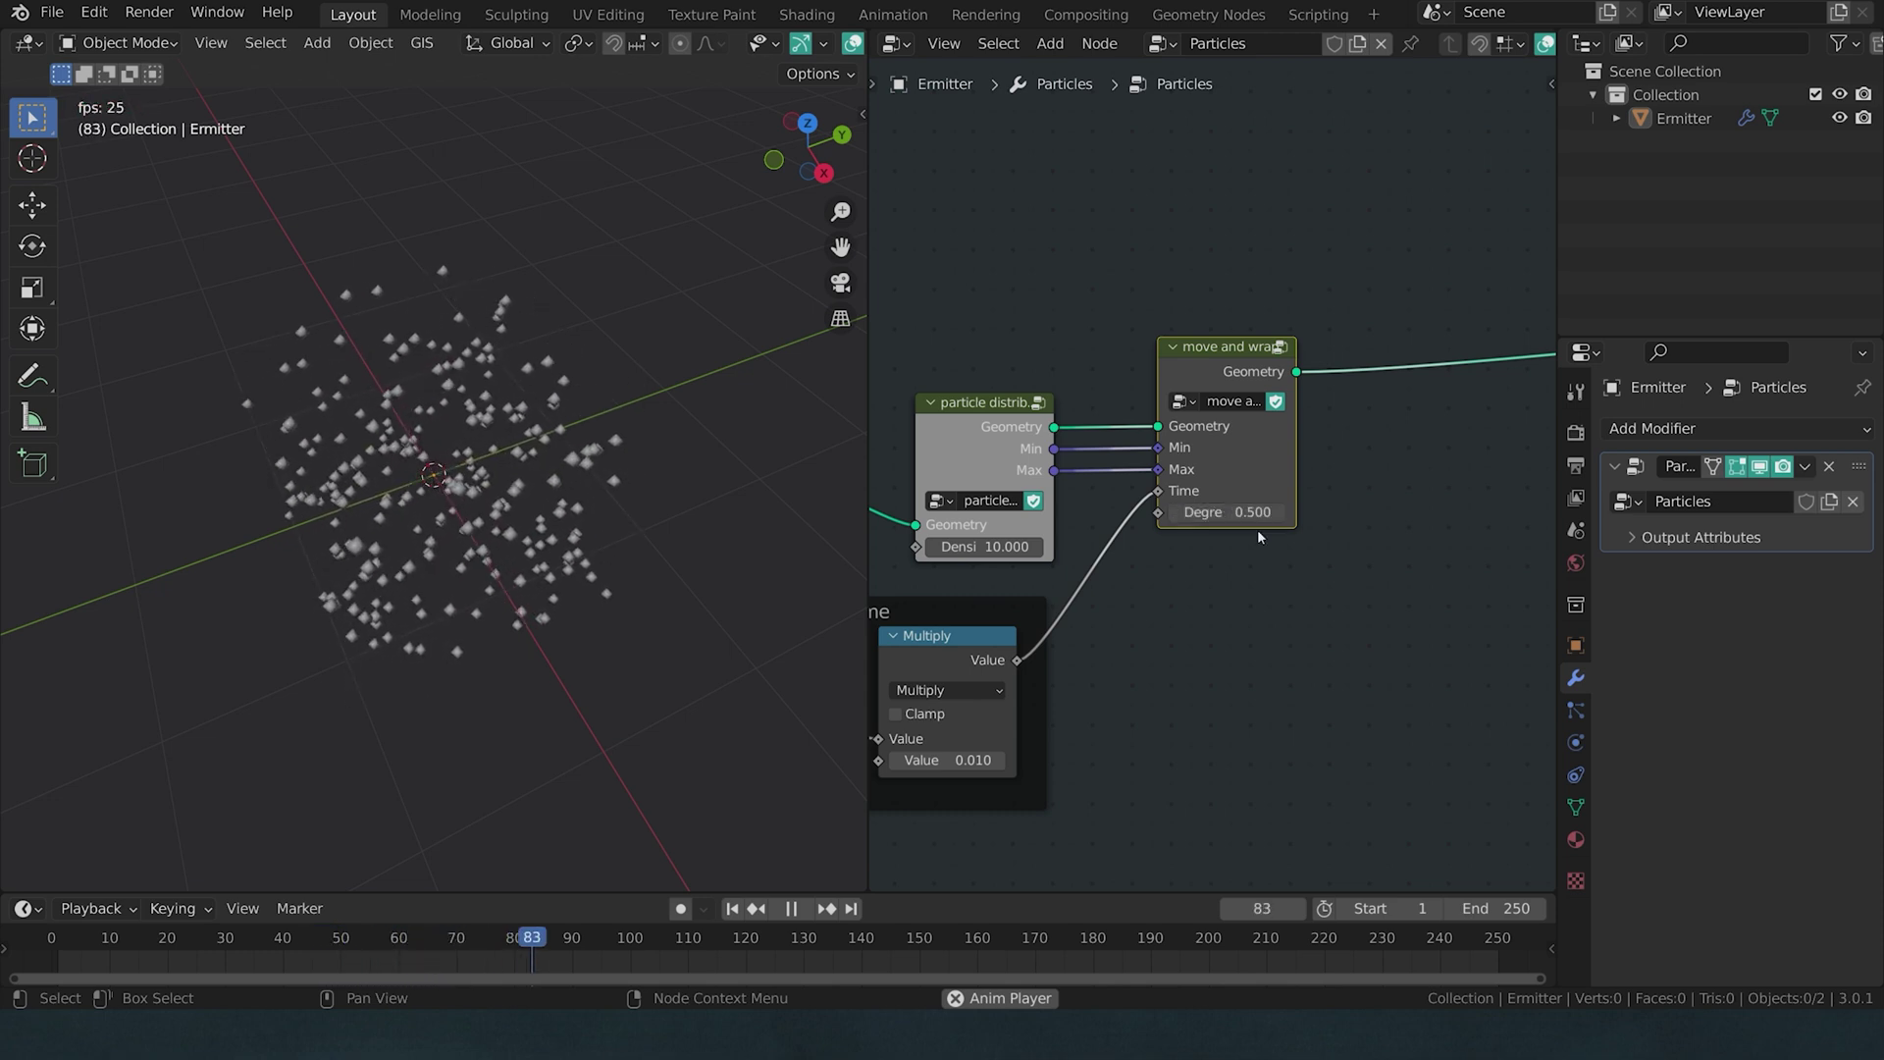
- Use a temporary Rotate Euler node to expose an Angle group input, and link that input to To Radians
key(Tab)
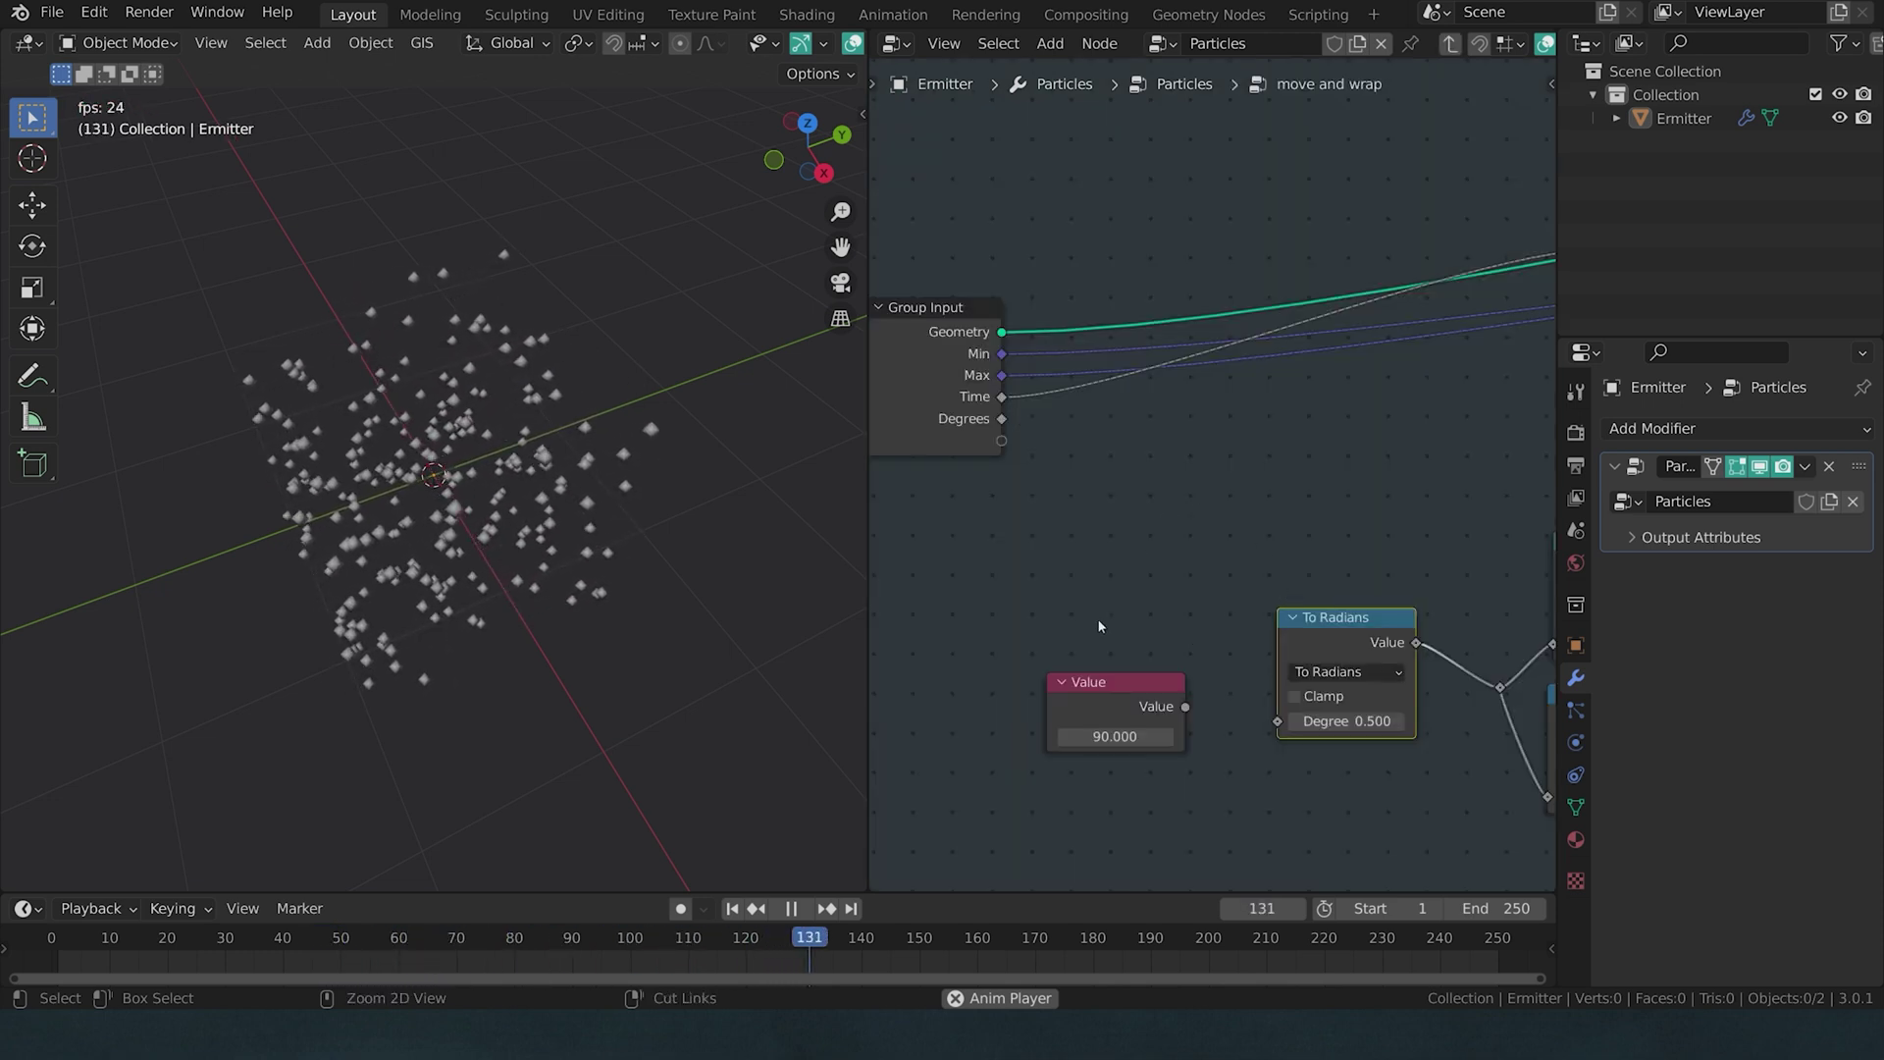
middle_drag(1318, 621, 1264, 563)
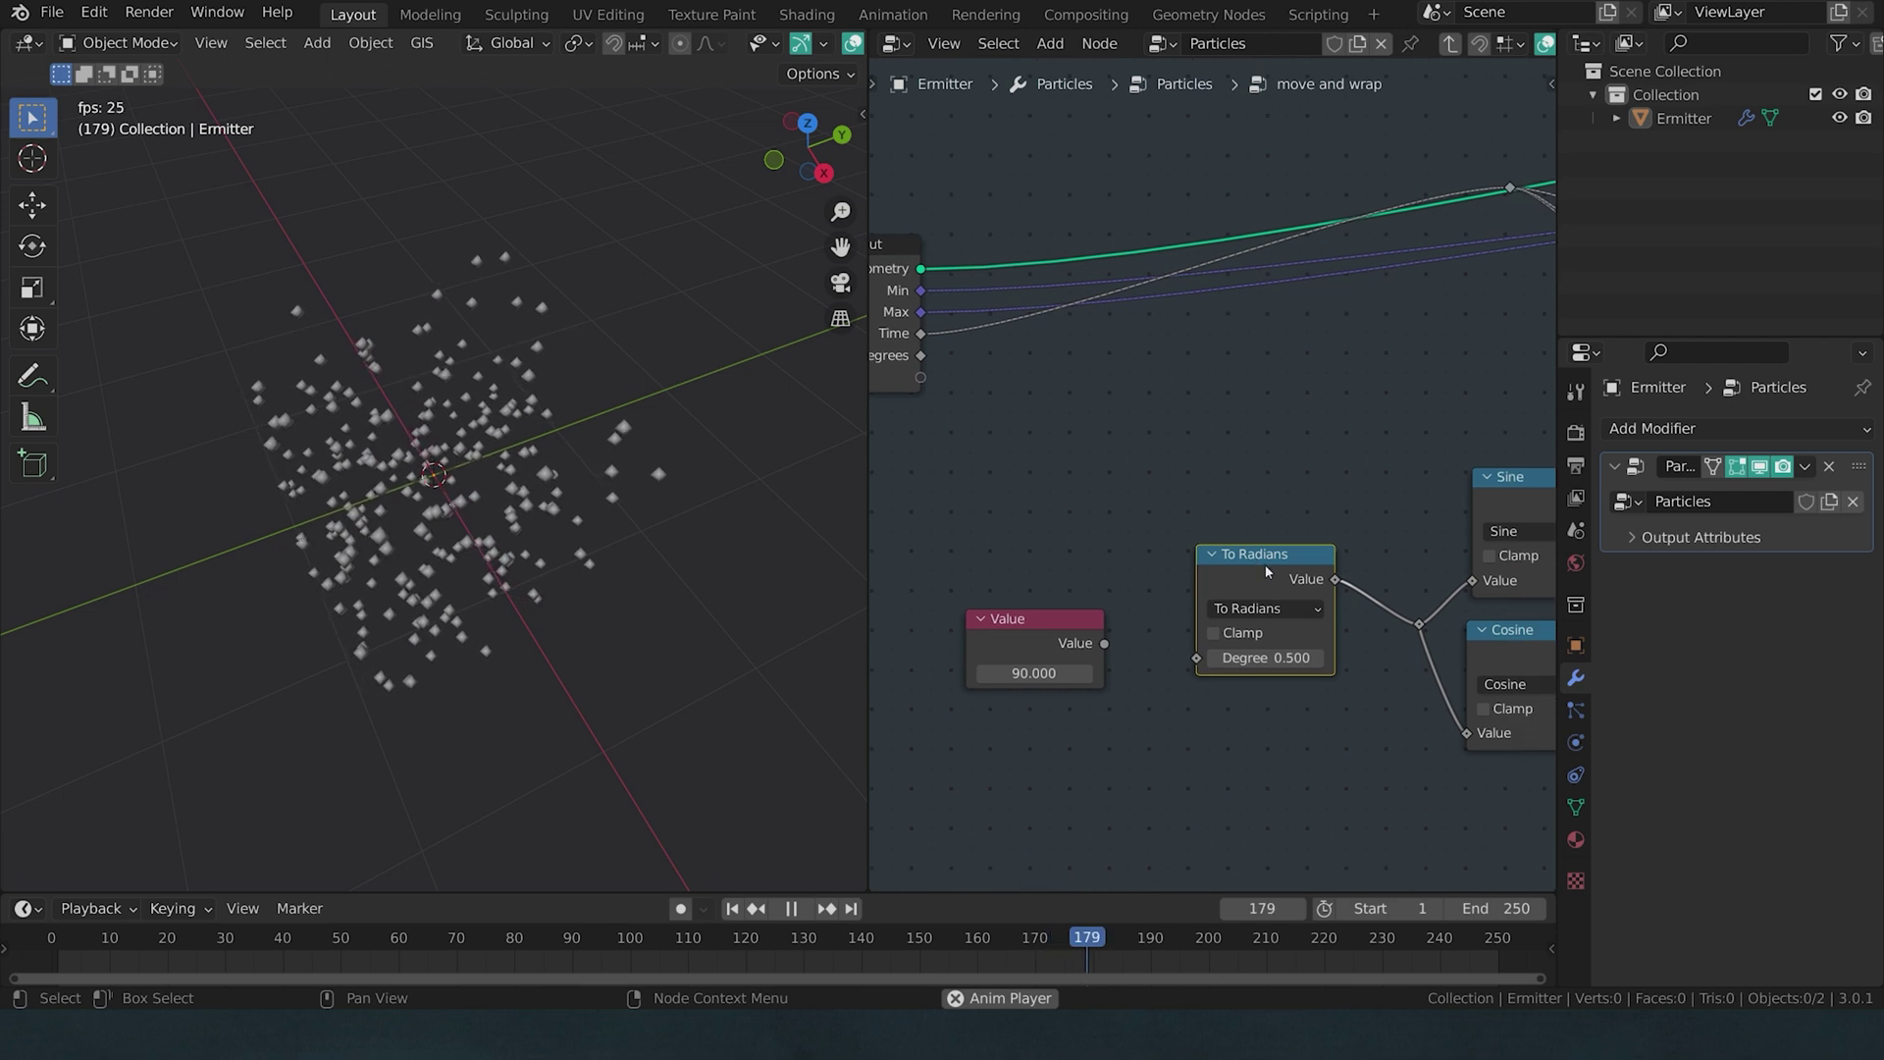
drag(1264, 563, 1253, 591)
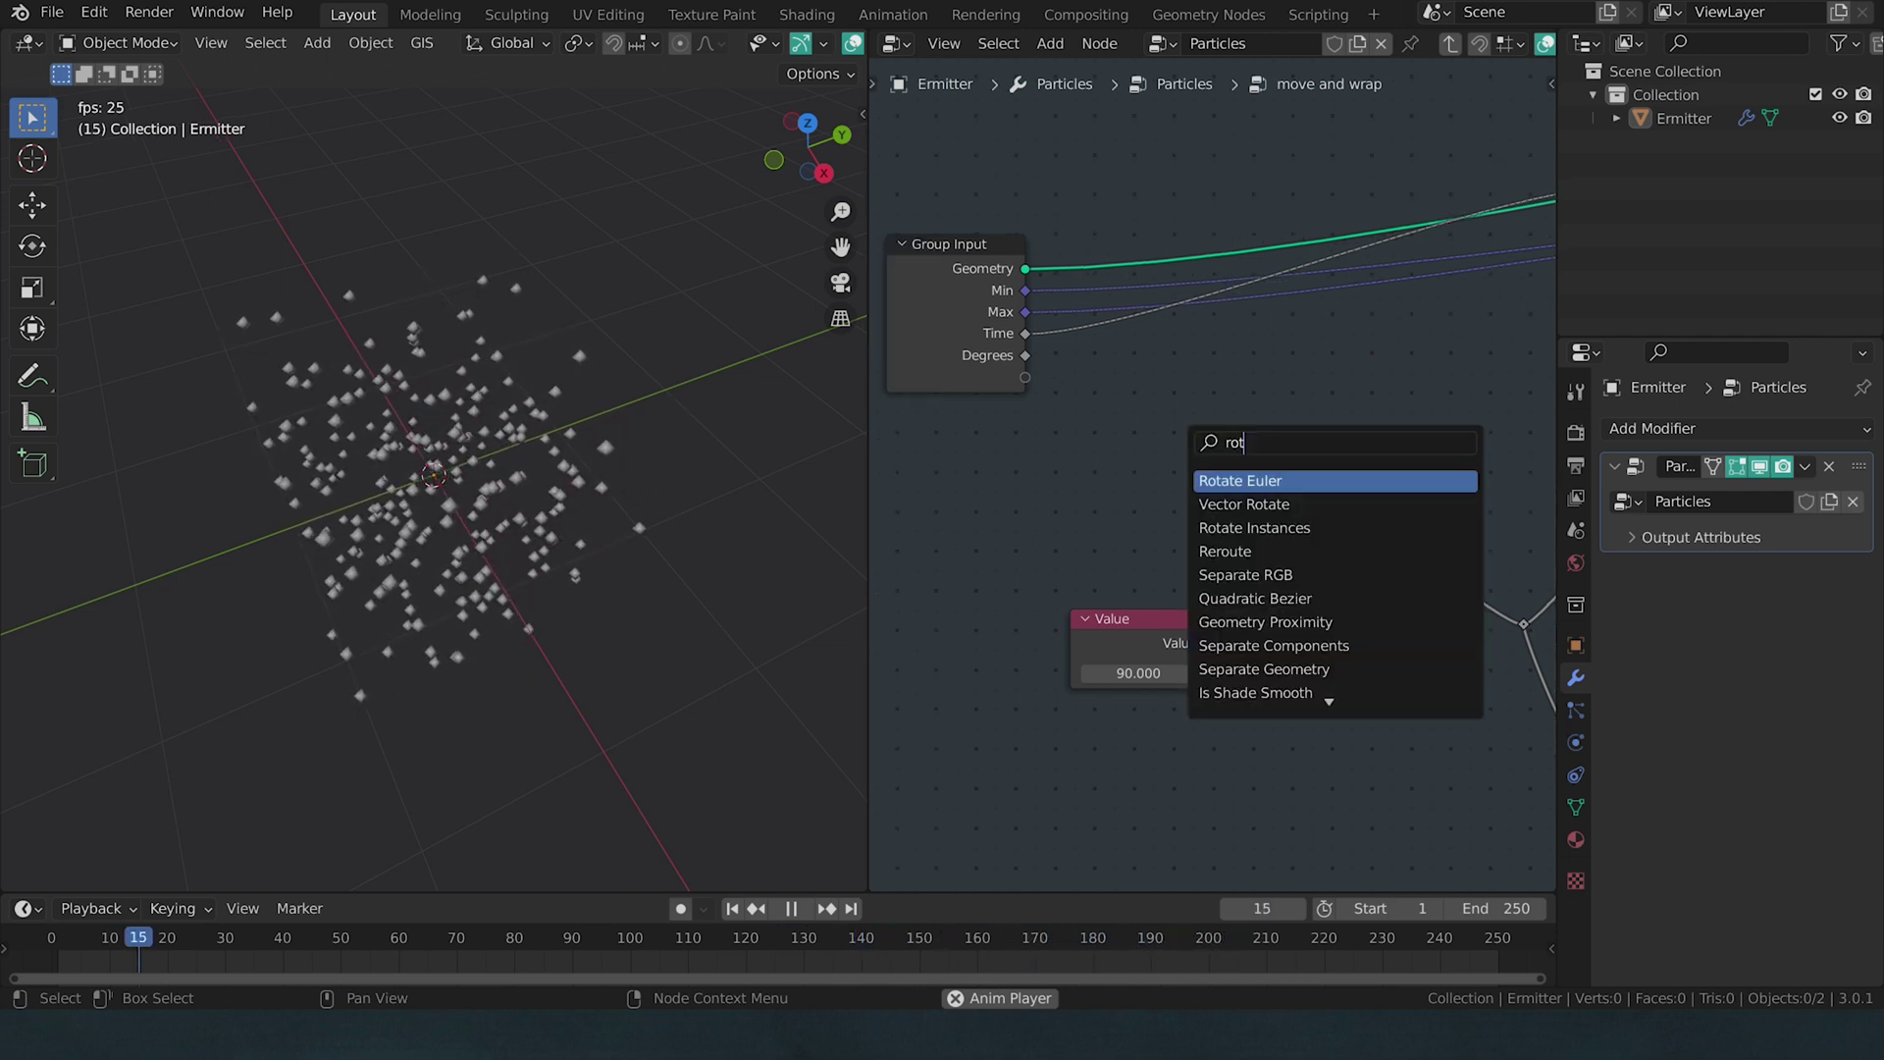
click(1243, 481)
click(1191, 422)
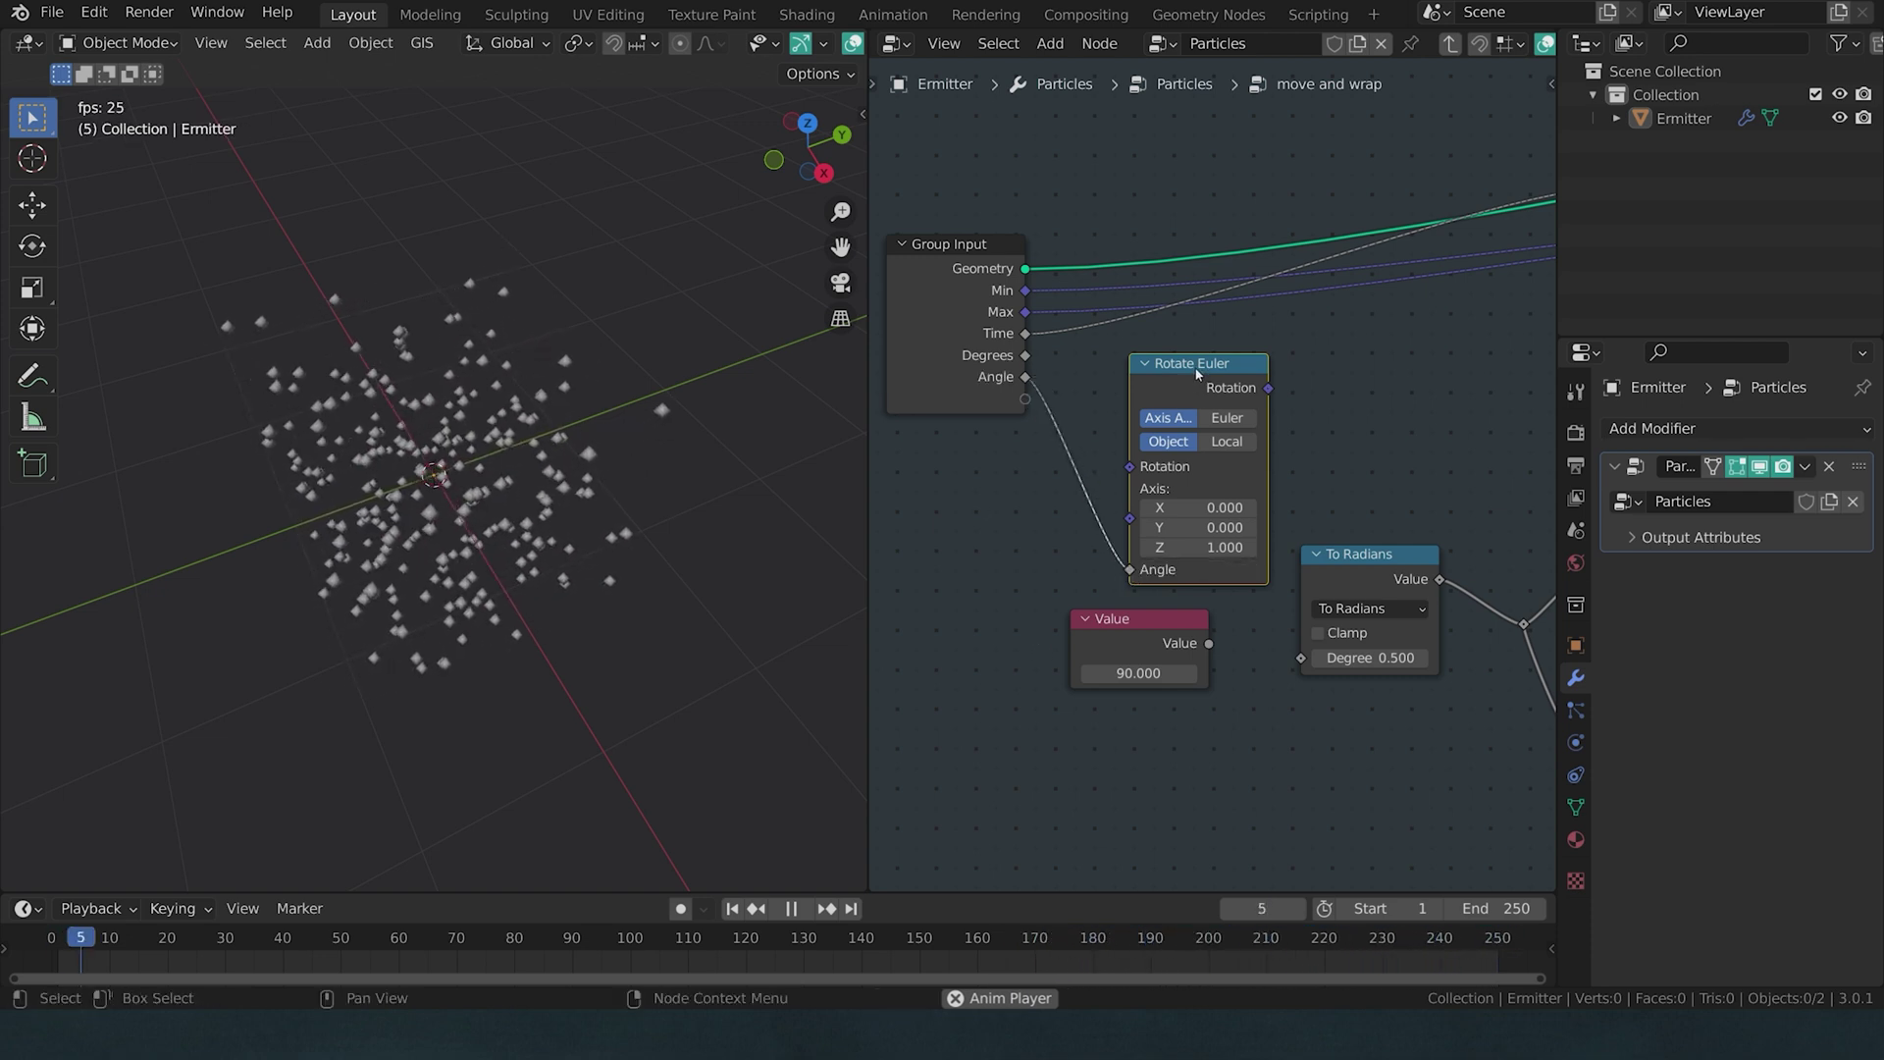
key(x)
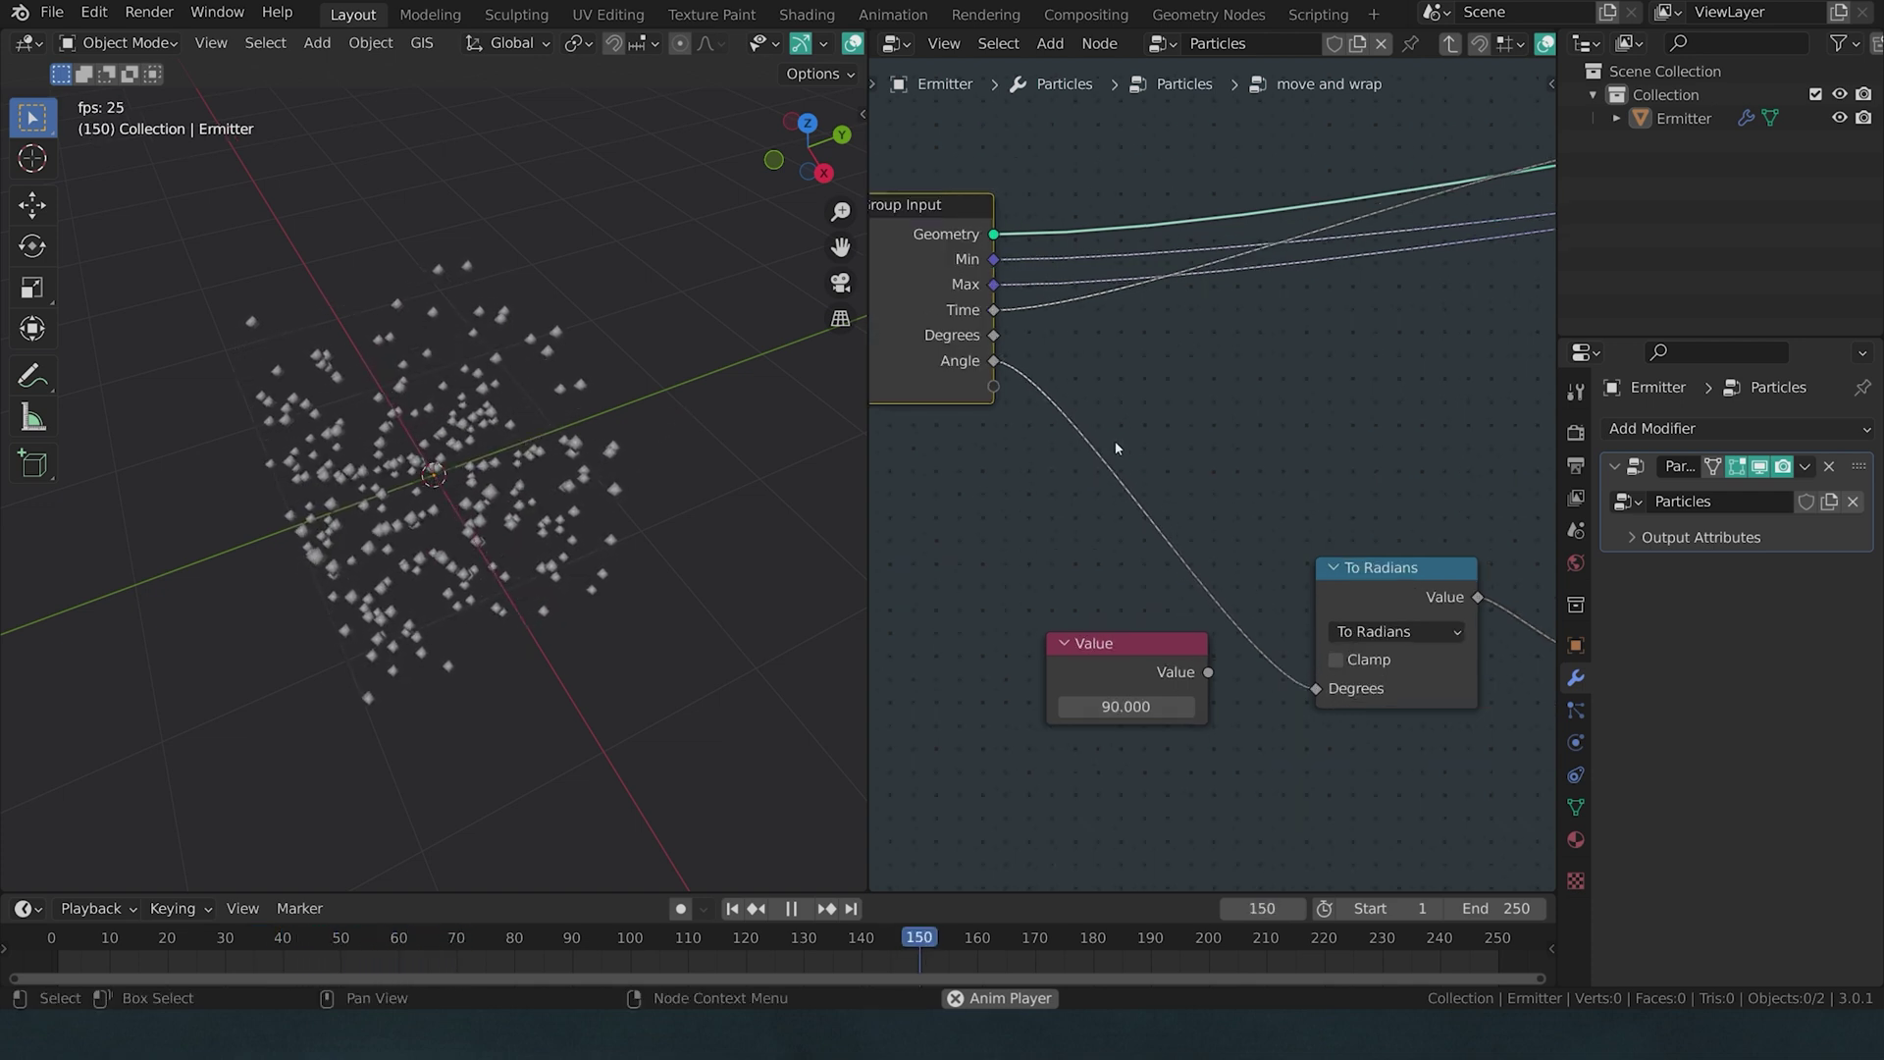
key(Tab)
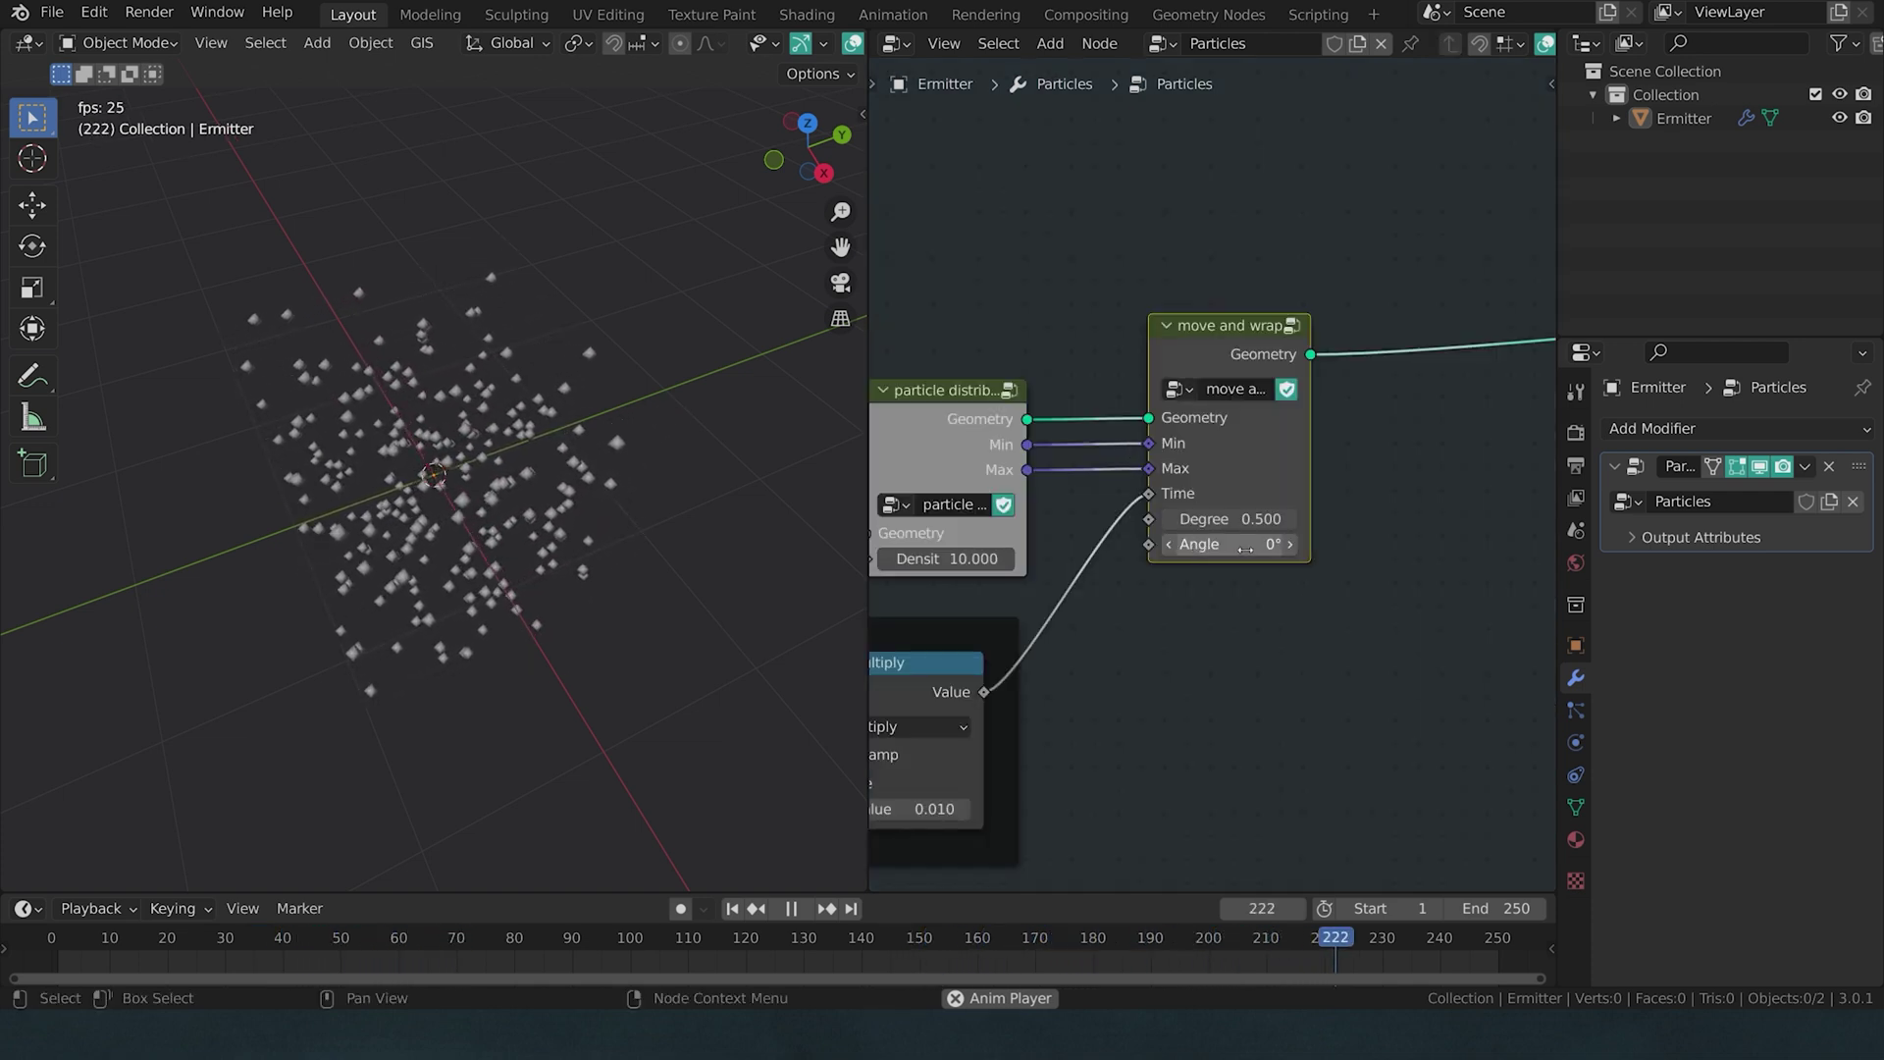
- Remove the To Radians node while keeping the Angle link to the Sine and Cosine nodes
key(Tab)
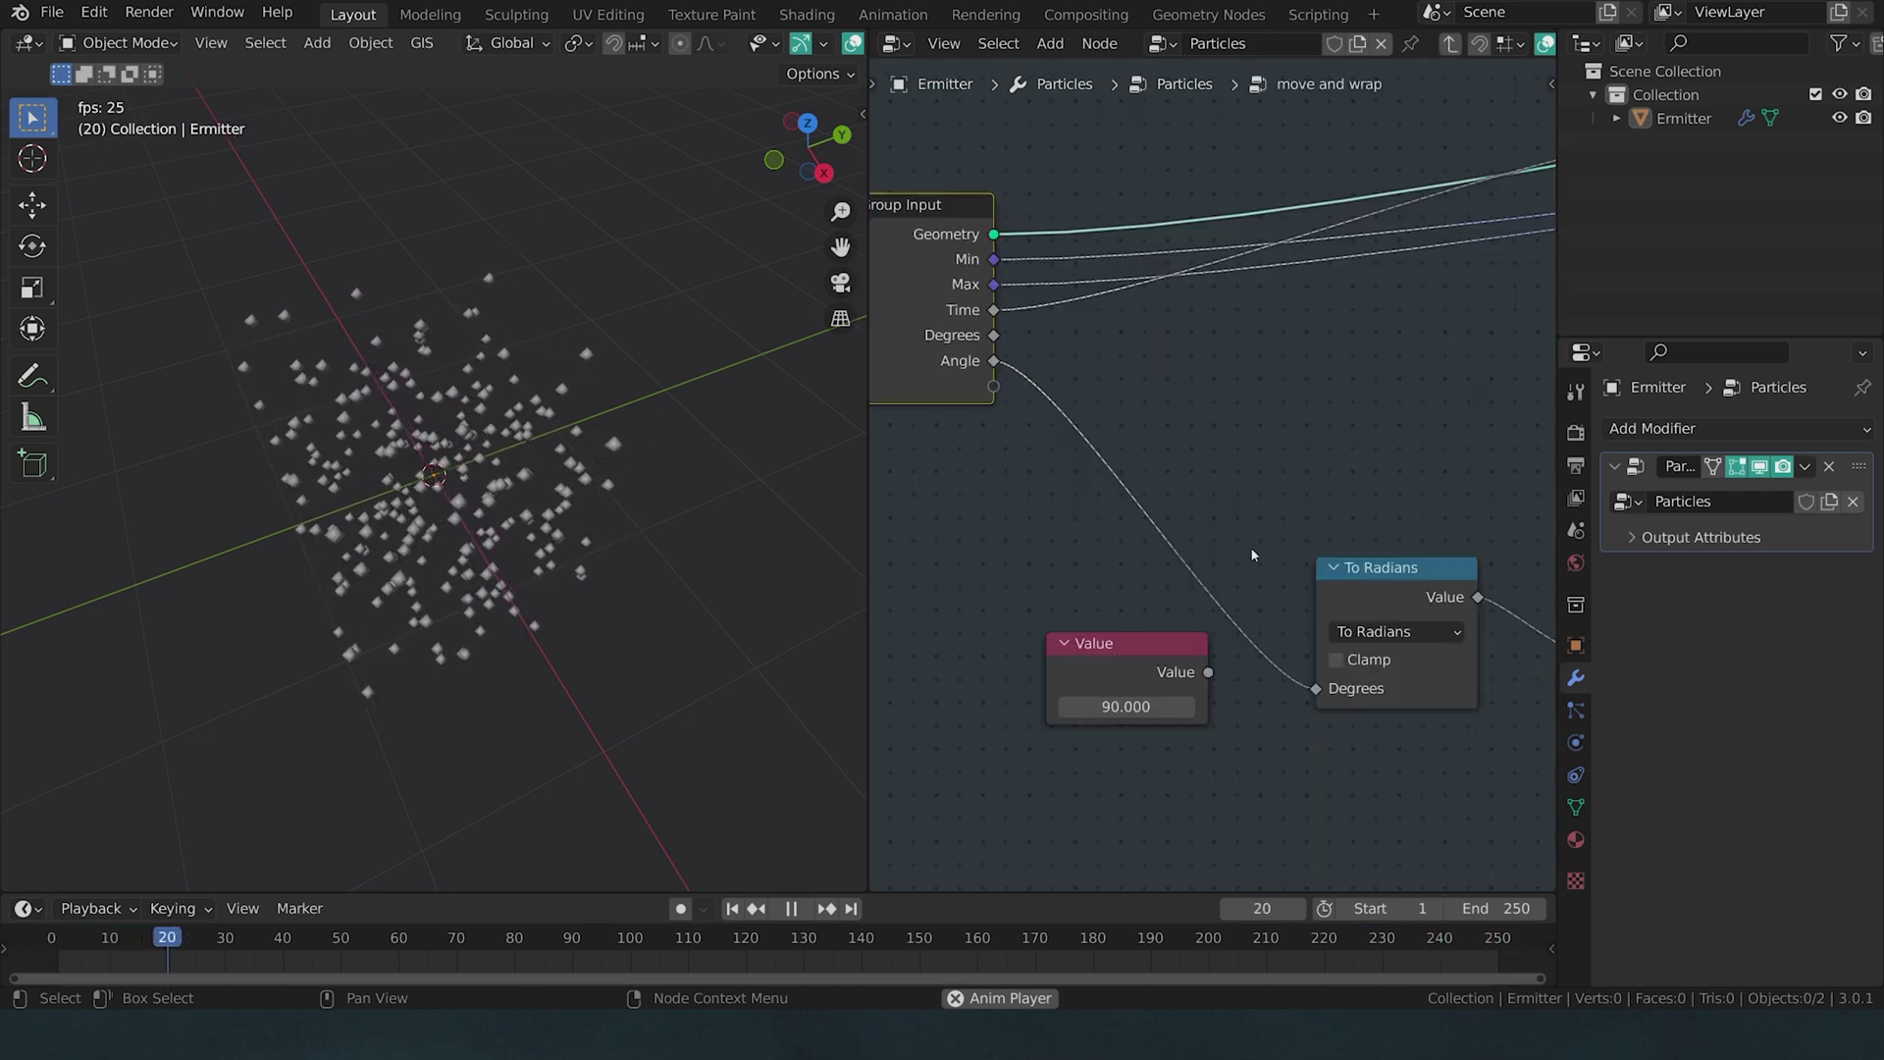
click(1315, 553)
scroll(1252, 518, down, 2)
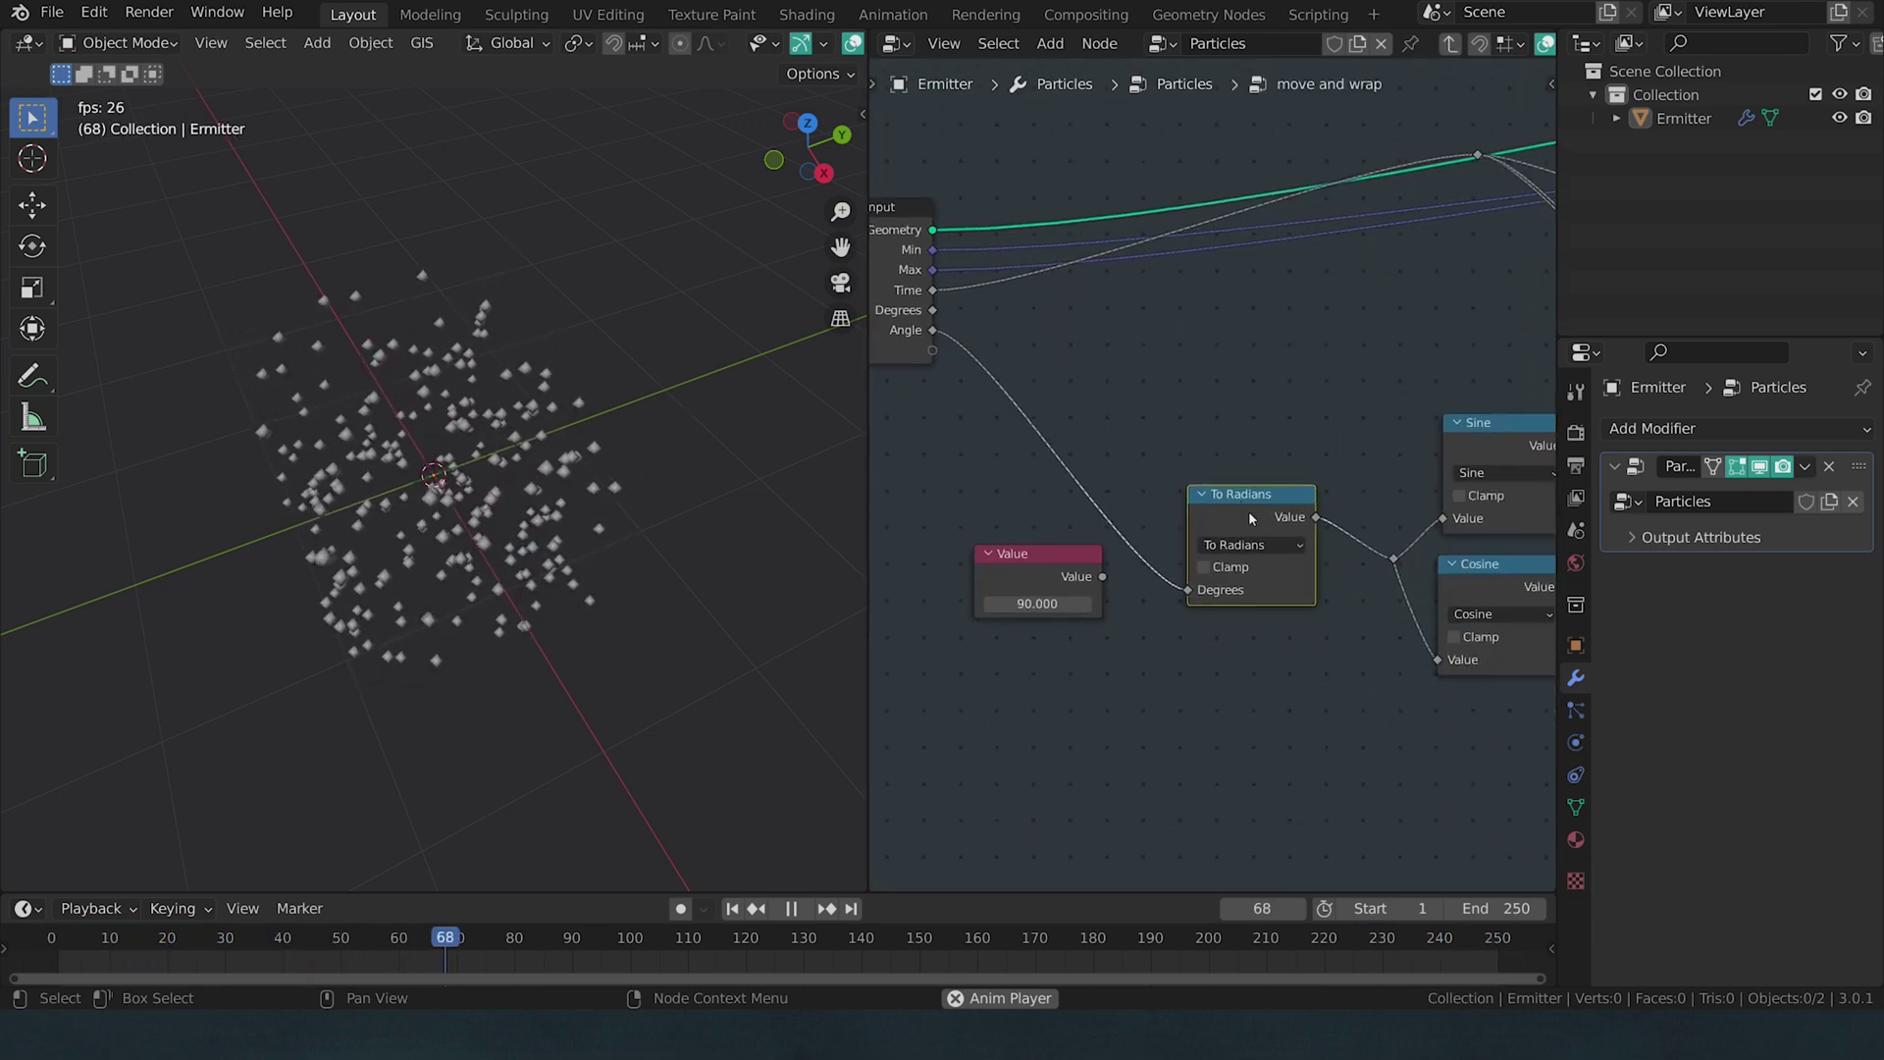
key(ctrl+x)
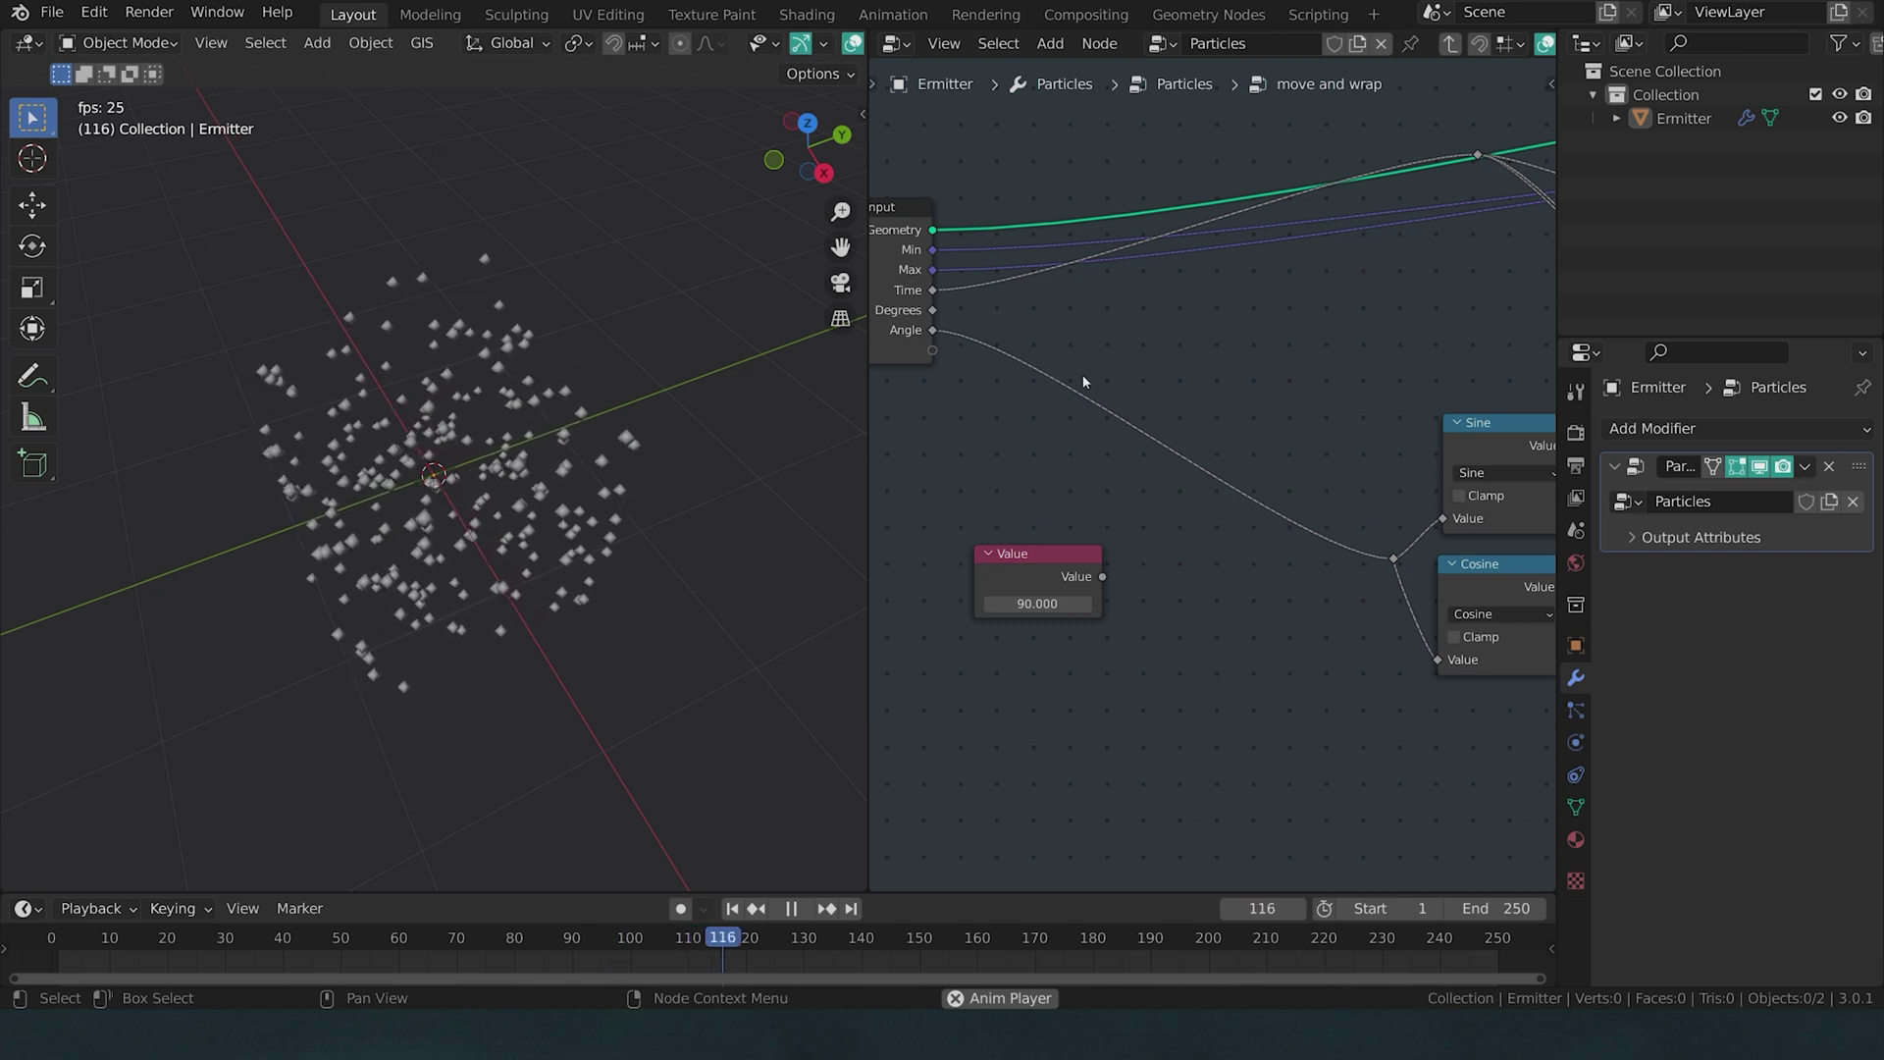
- Rename the Angle group input to "wind direction" and remove the unused Degrees input and 90 Value node
key(n)
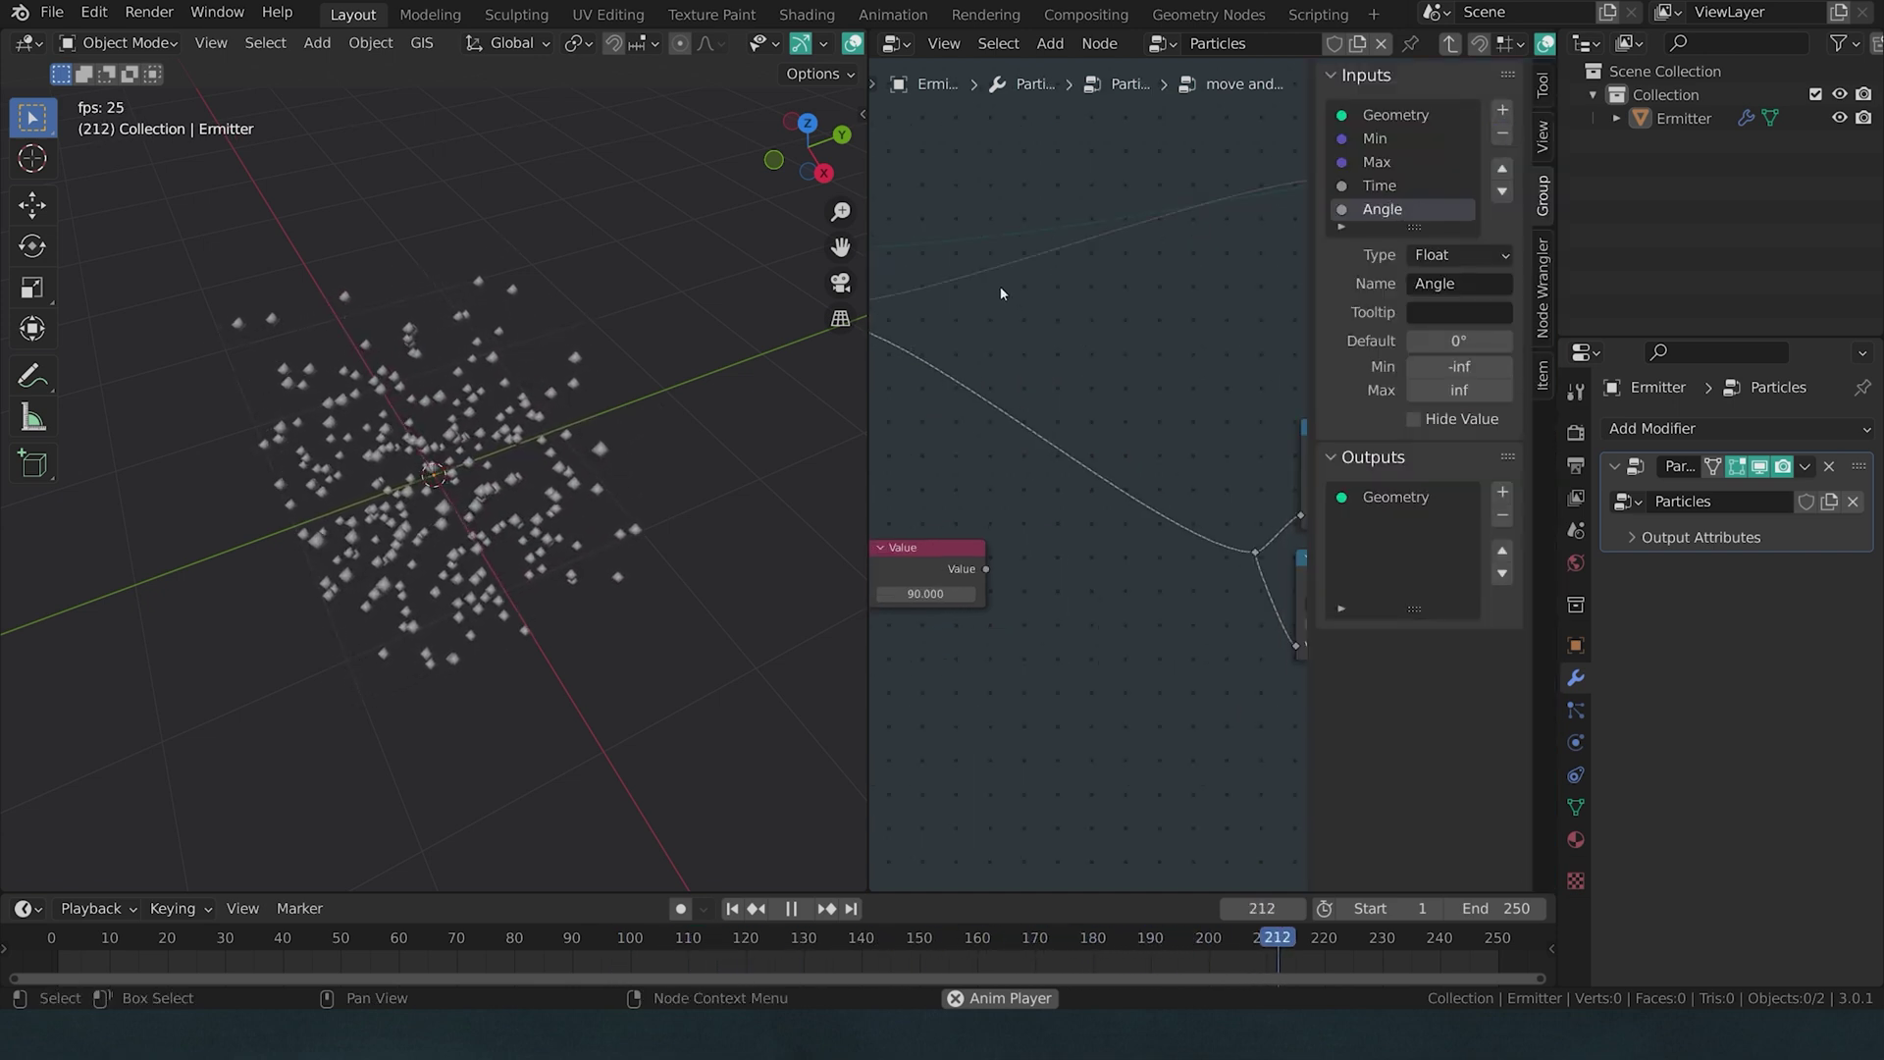
scroll(1021, 299, down, 4)
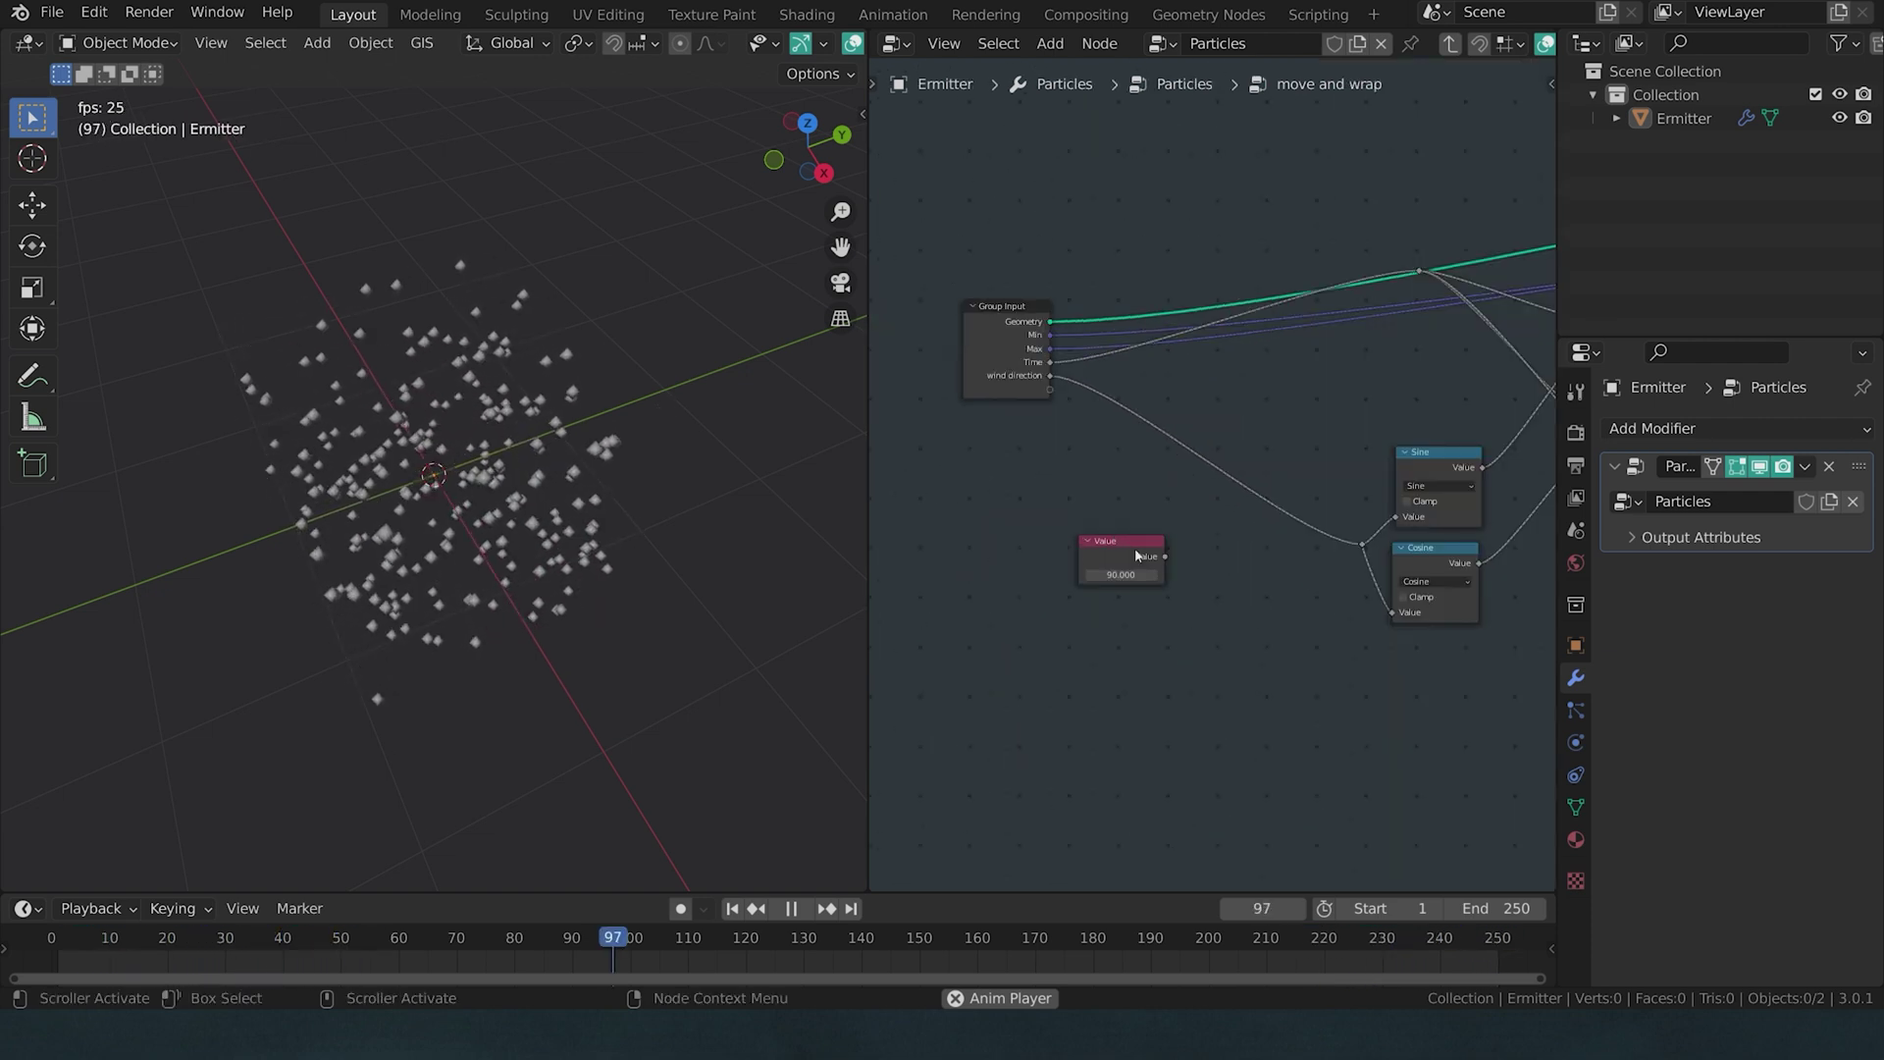
scroll(1135, 548, up, 3)
middle_drag(1135, 548, 959, 485)
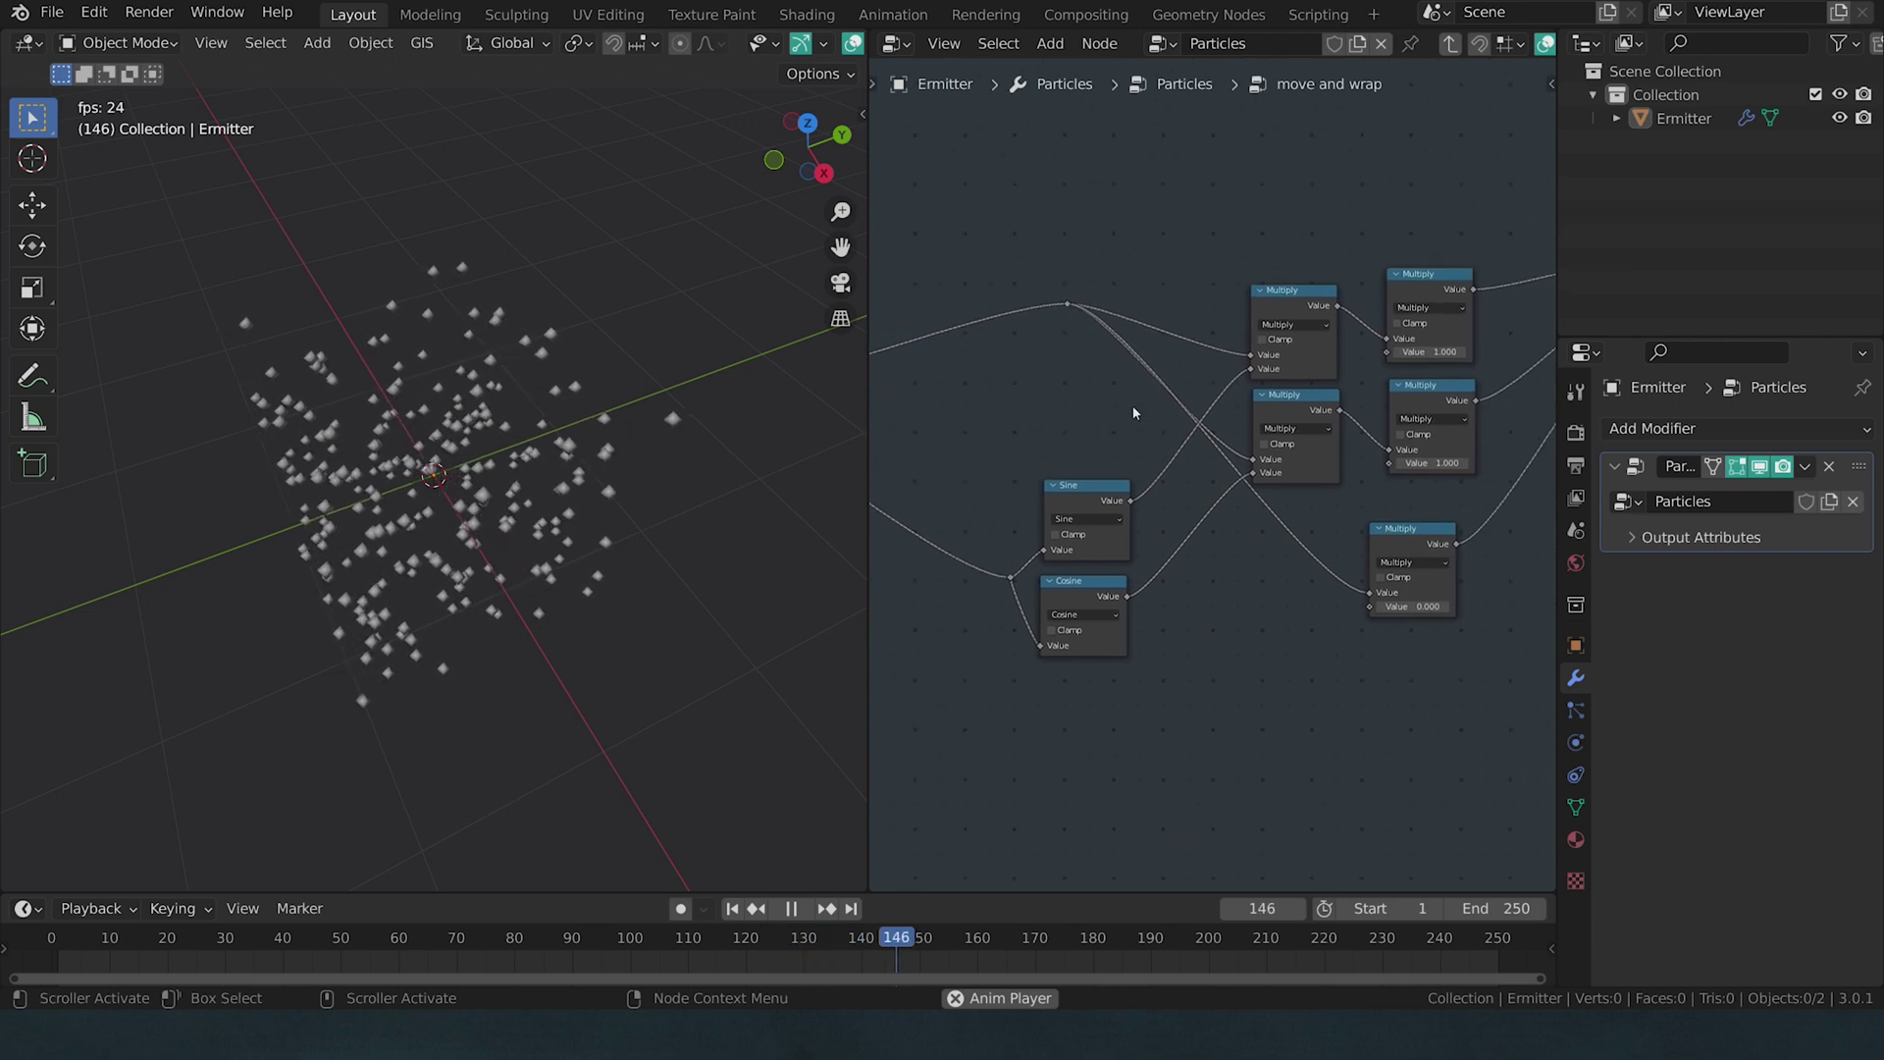
- Expose the free values of the second X and Y Multiply nodes as a shared "wind speed" group input
scroll(1198, 379, down, 4)
middle_drag(1224, 372, 1355, 357)
drag(1469, 369, 1058, 445)
drag(1057, 449, 965, 420)
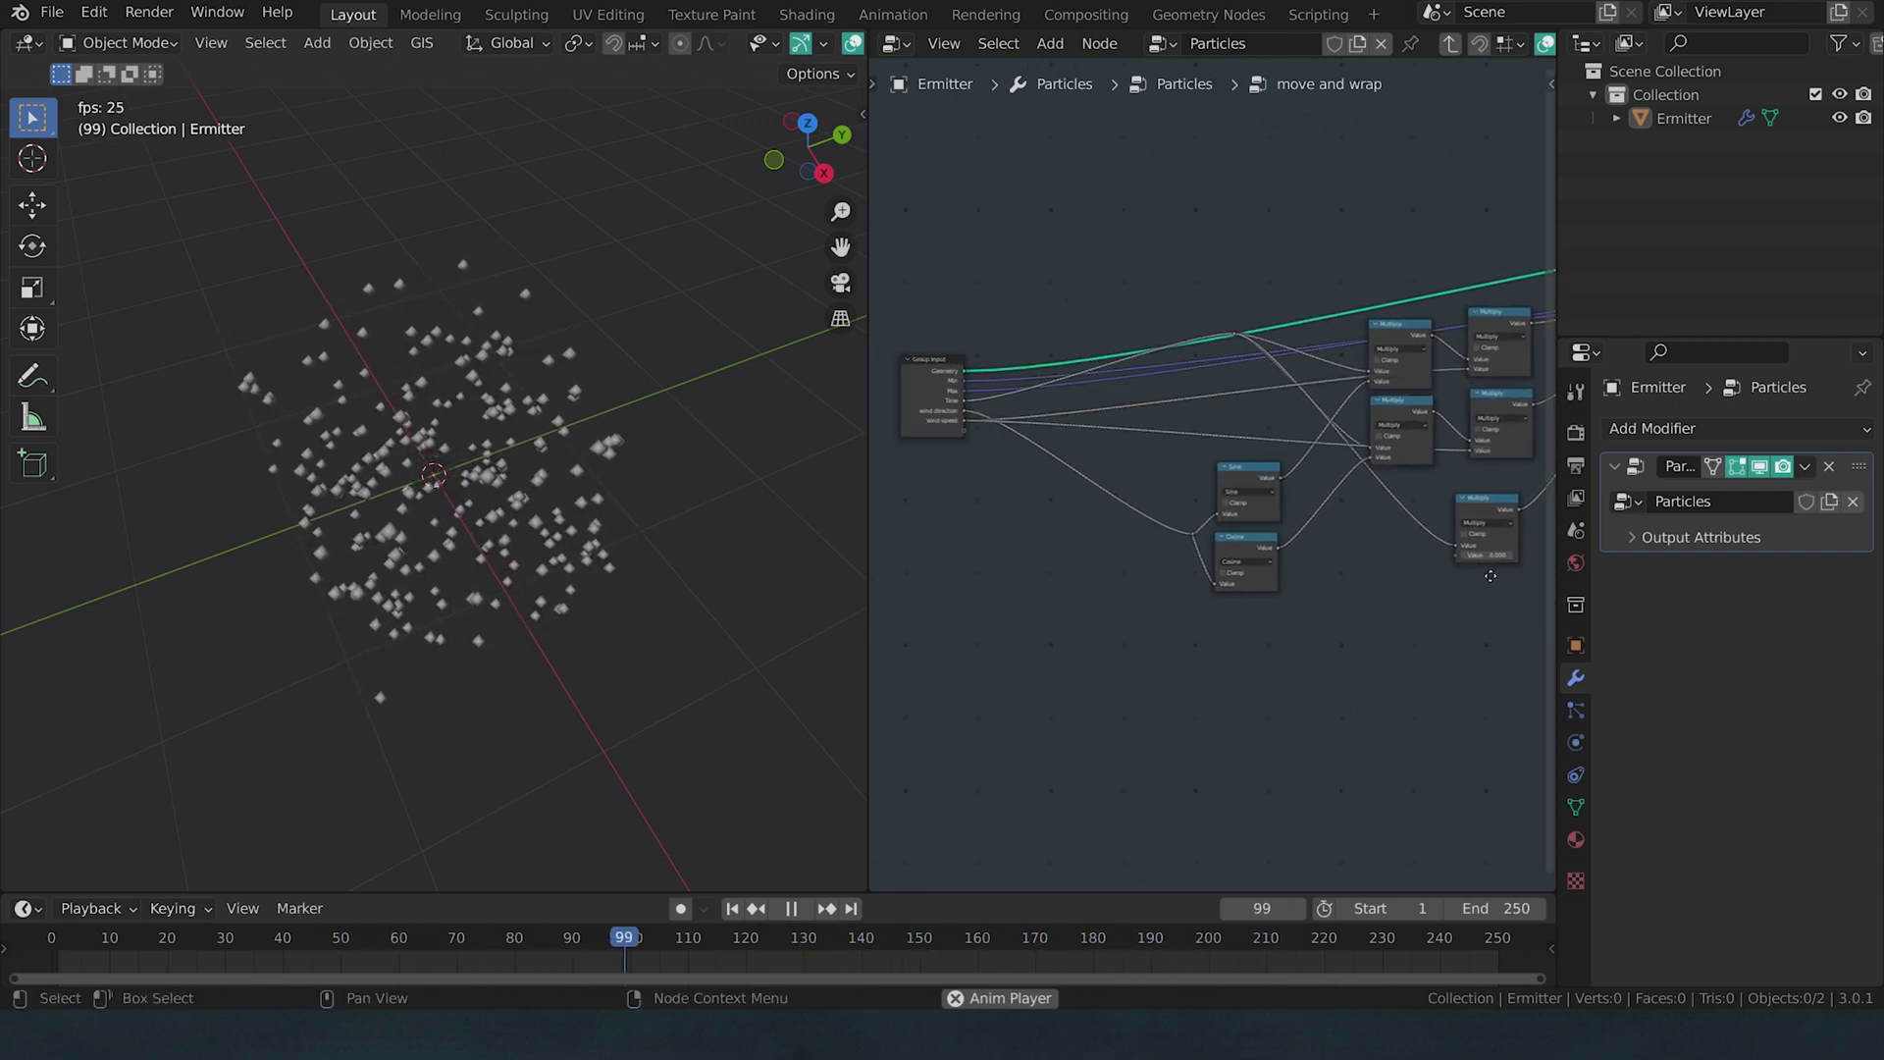
- Expose the free value of the Z Multiply node as a "gravity" group input
middle_drag(1477, 562, 1403, 577)
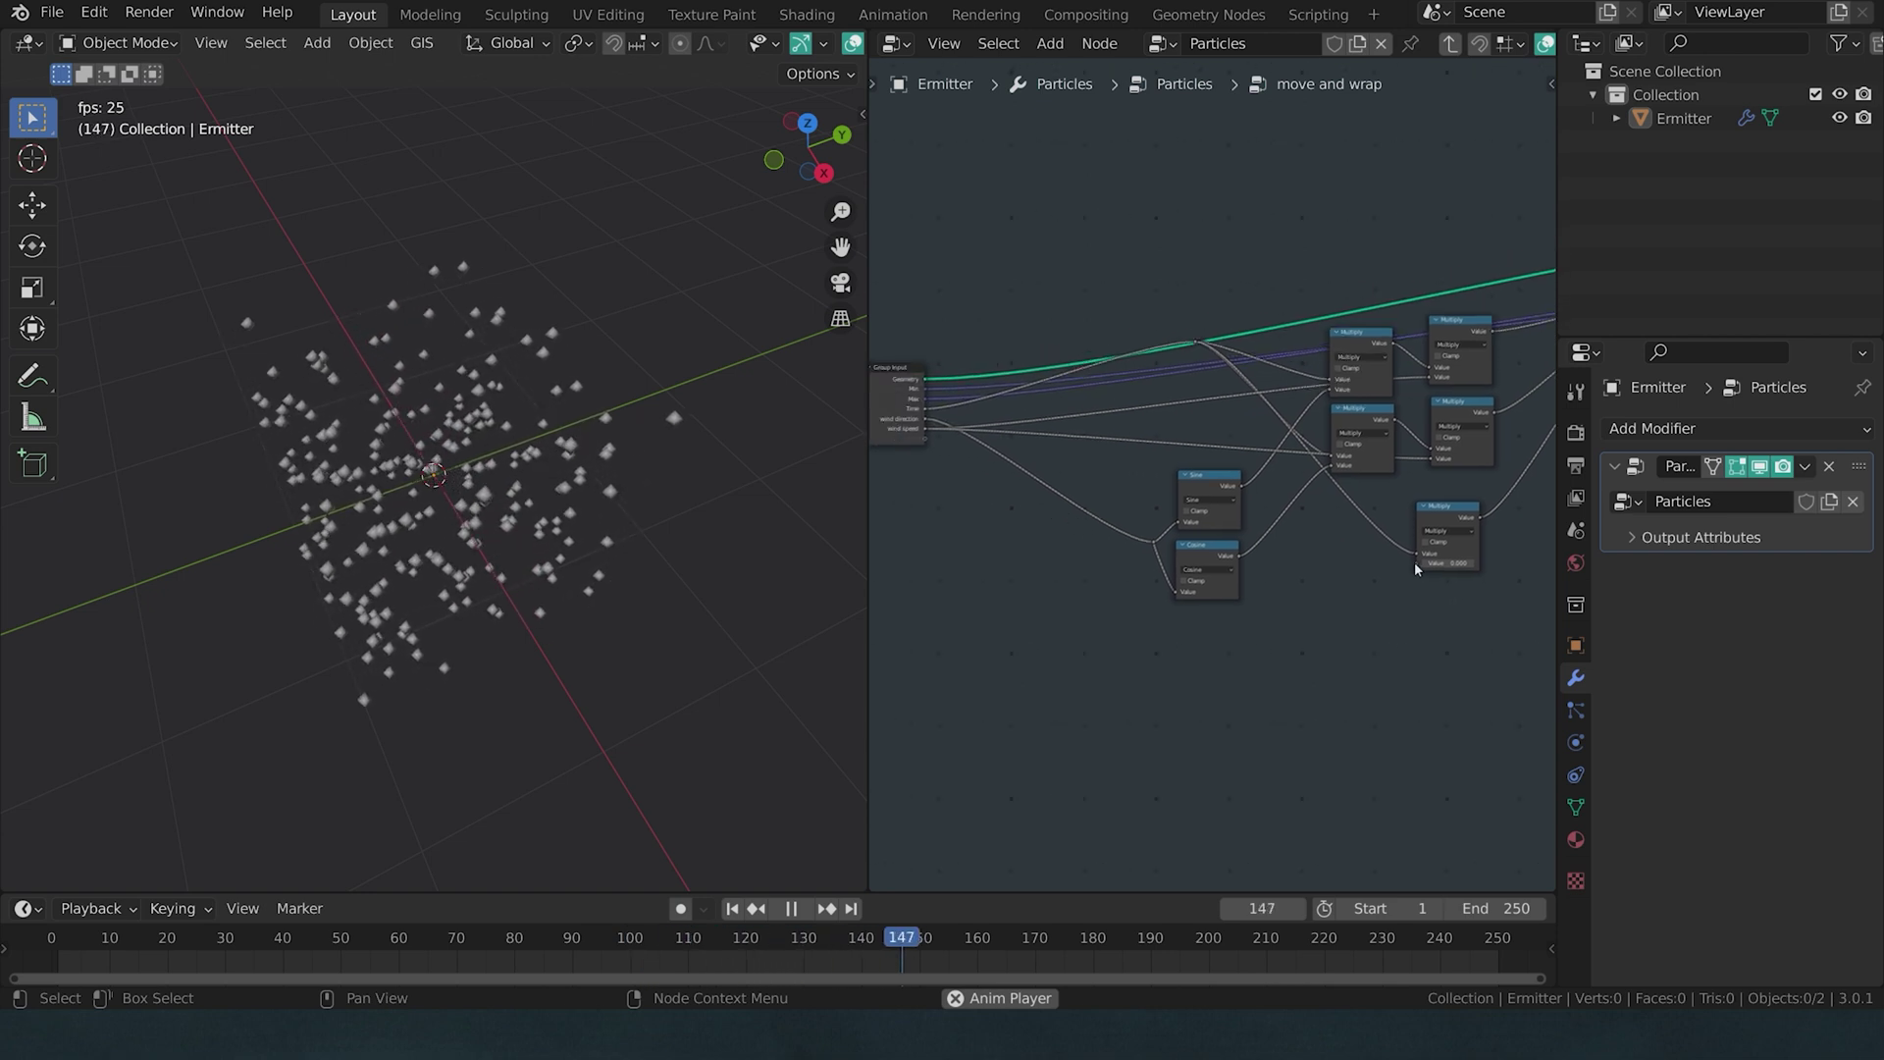
drag(1409, 561, 970, 436)
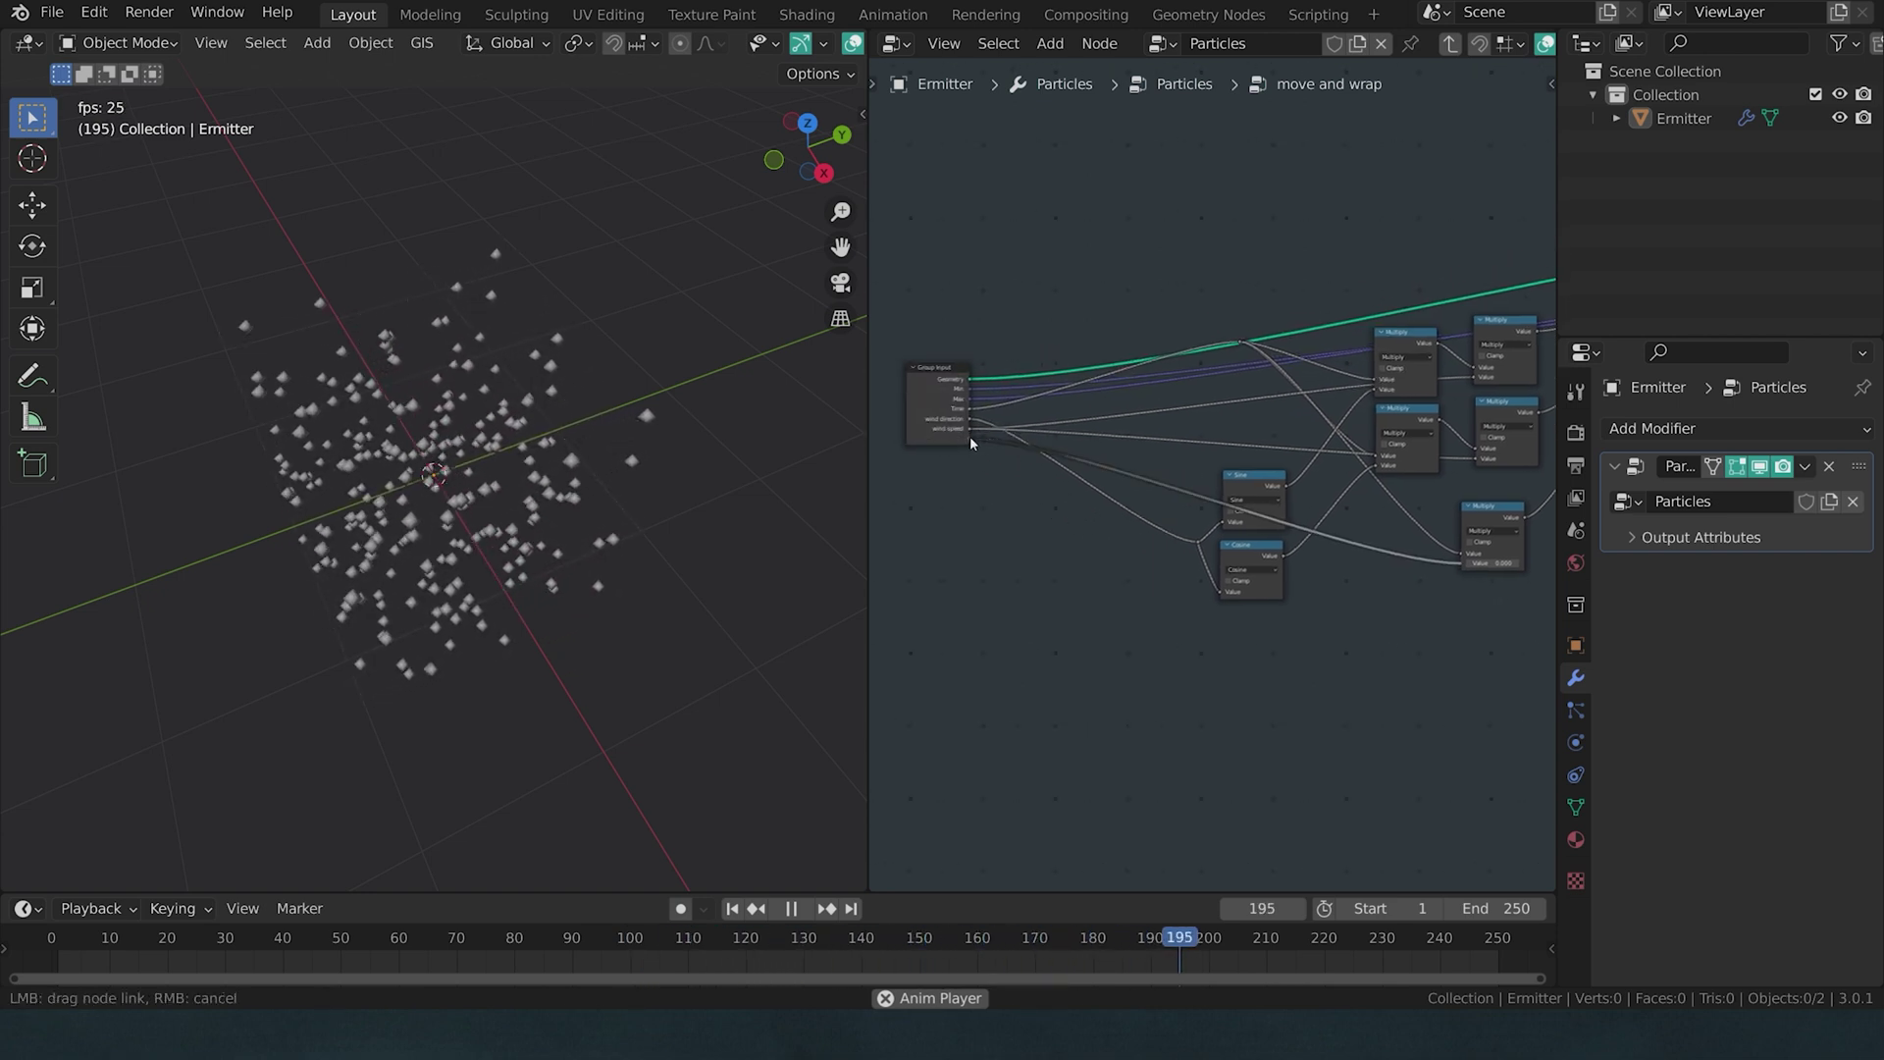
key(n)
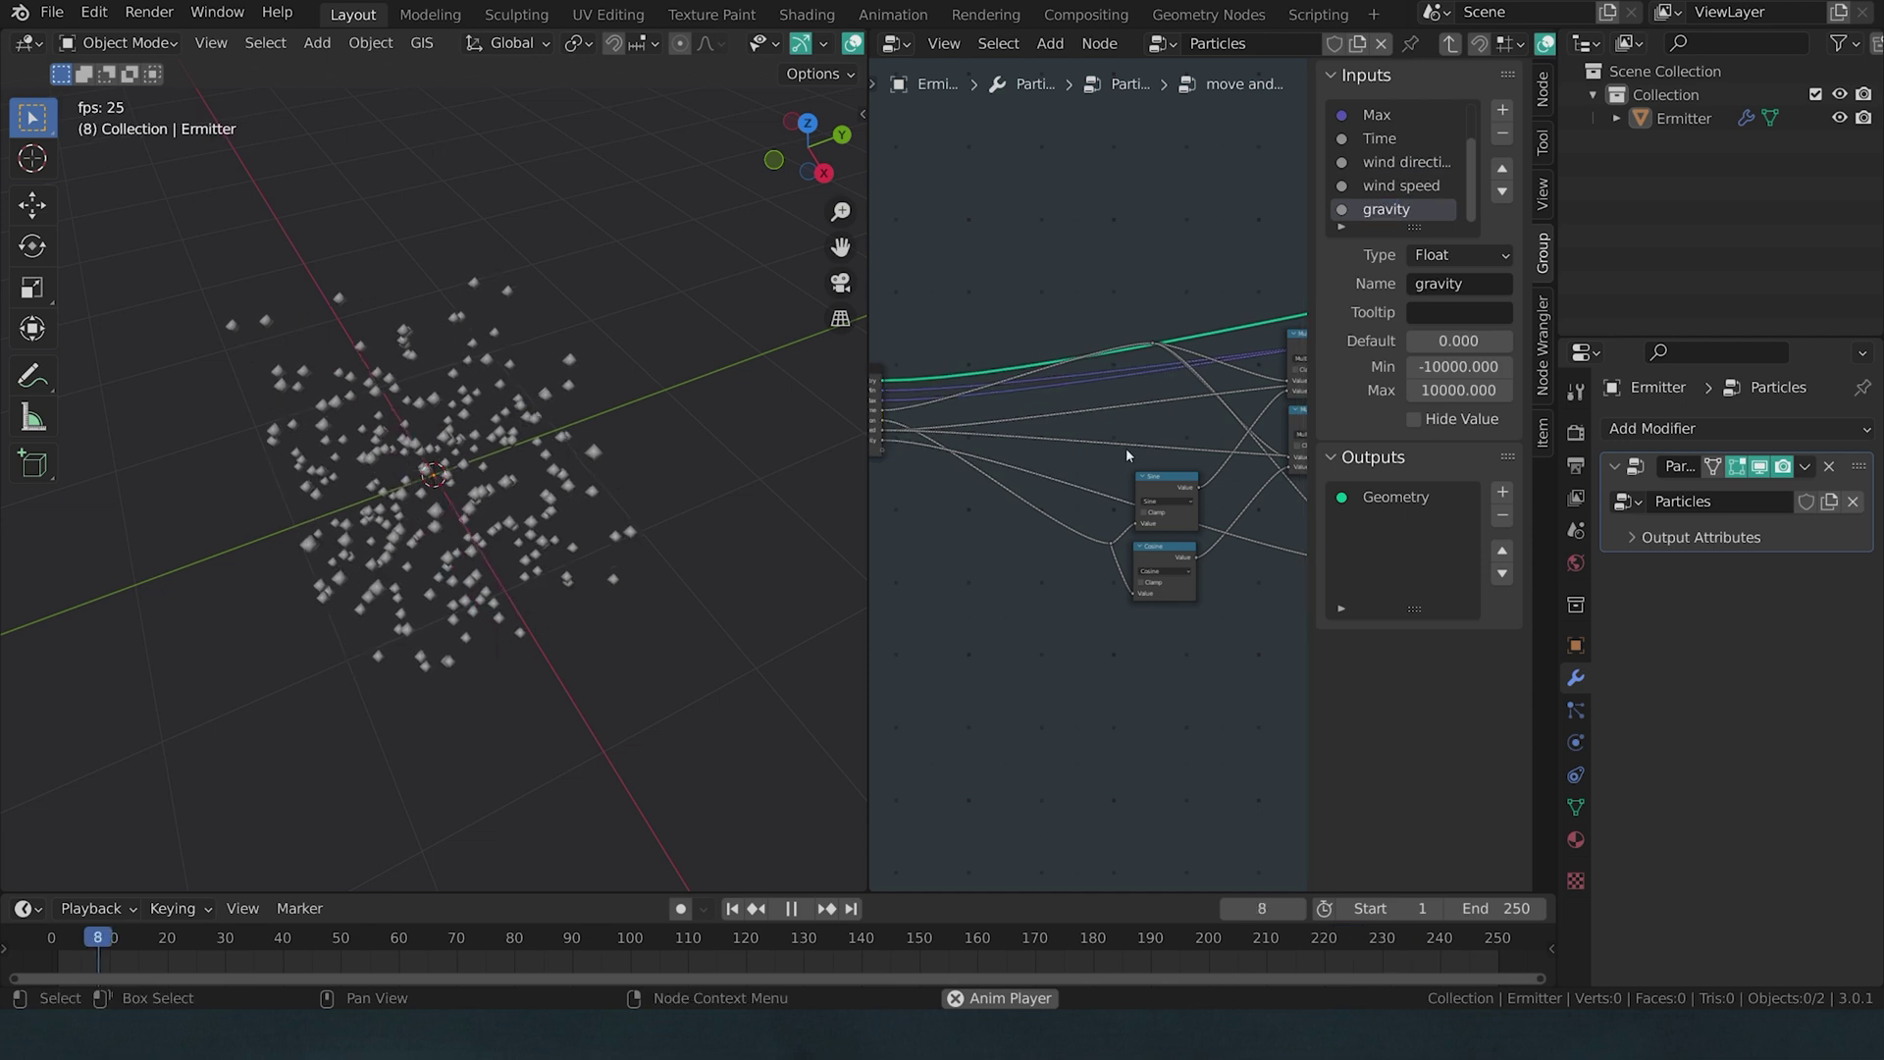
- Set gravity to 1 on the move and wrap group and check the particle motion against the emitter box
key(Tab)
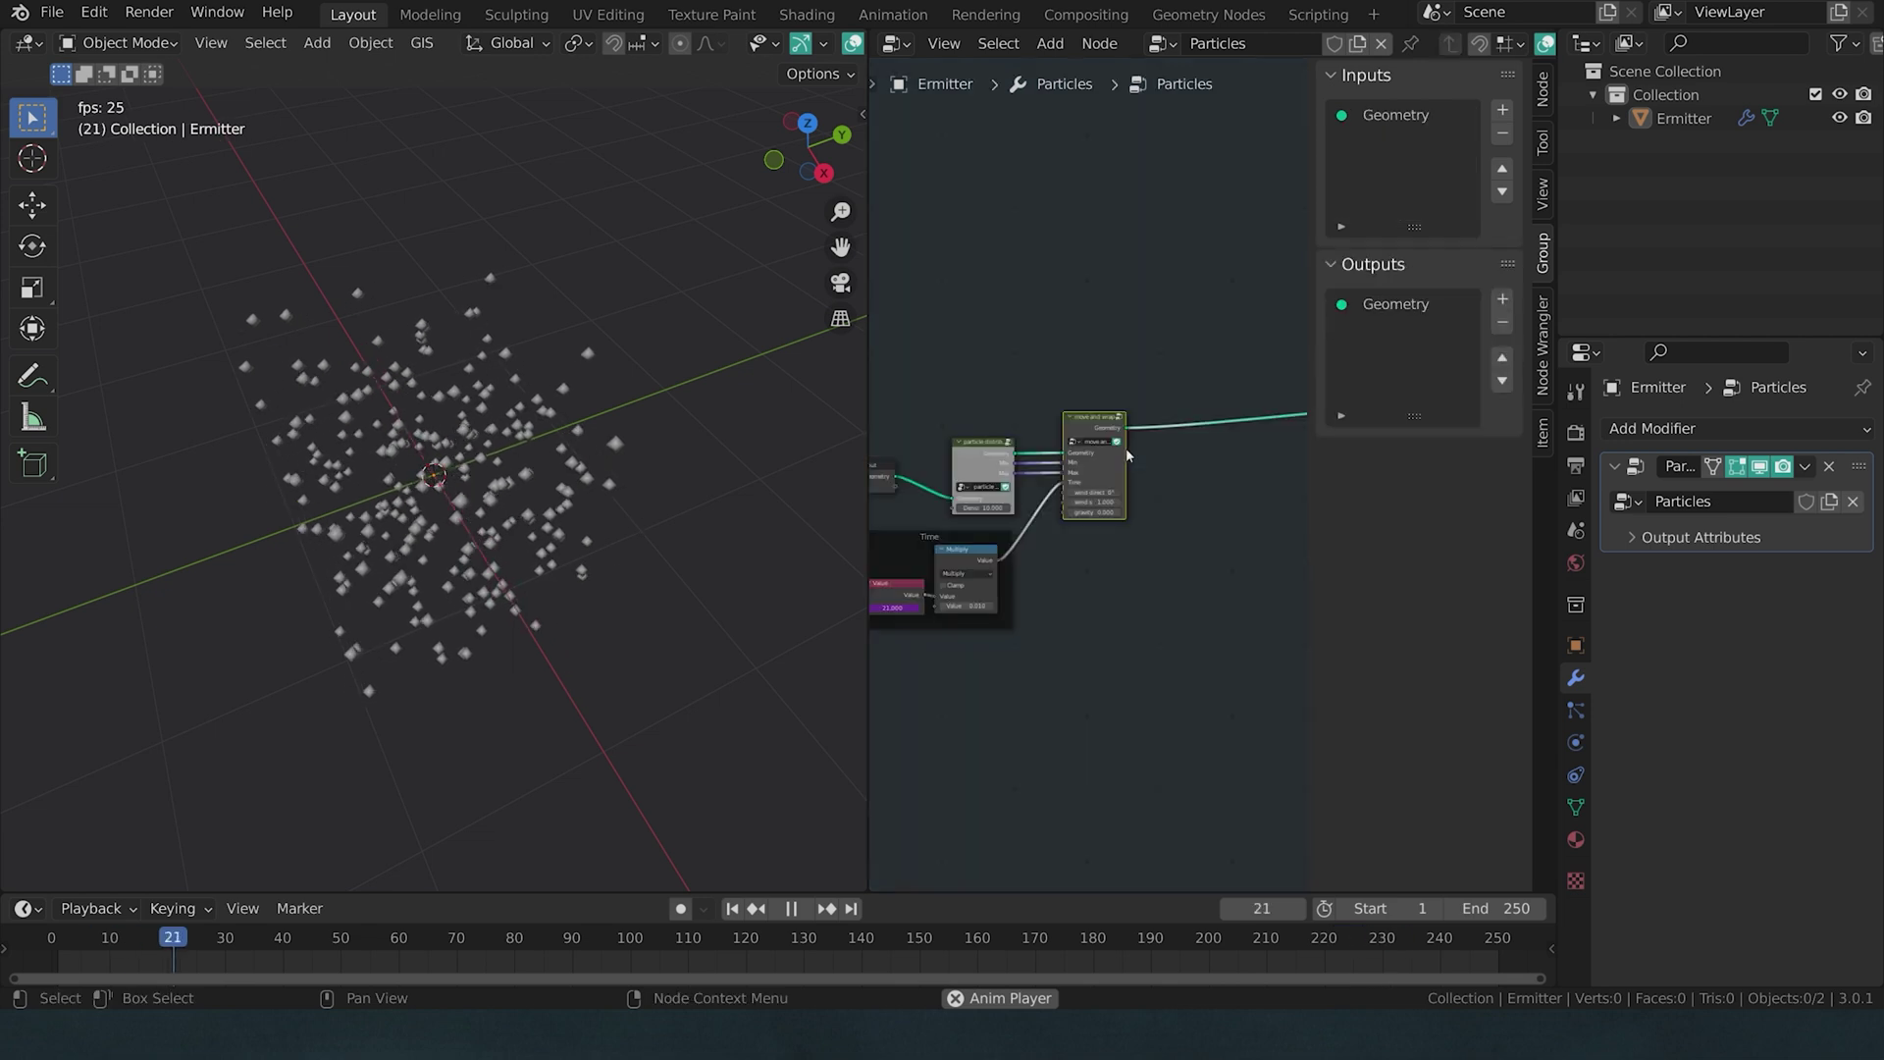
scroll(1148, 530, up, 4)
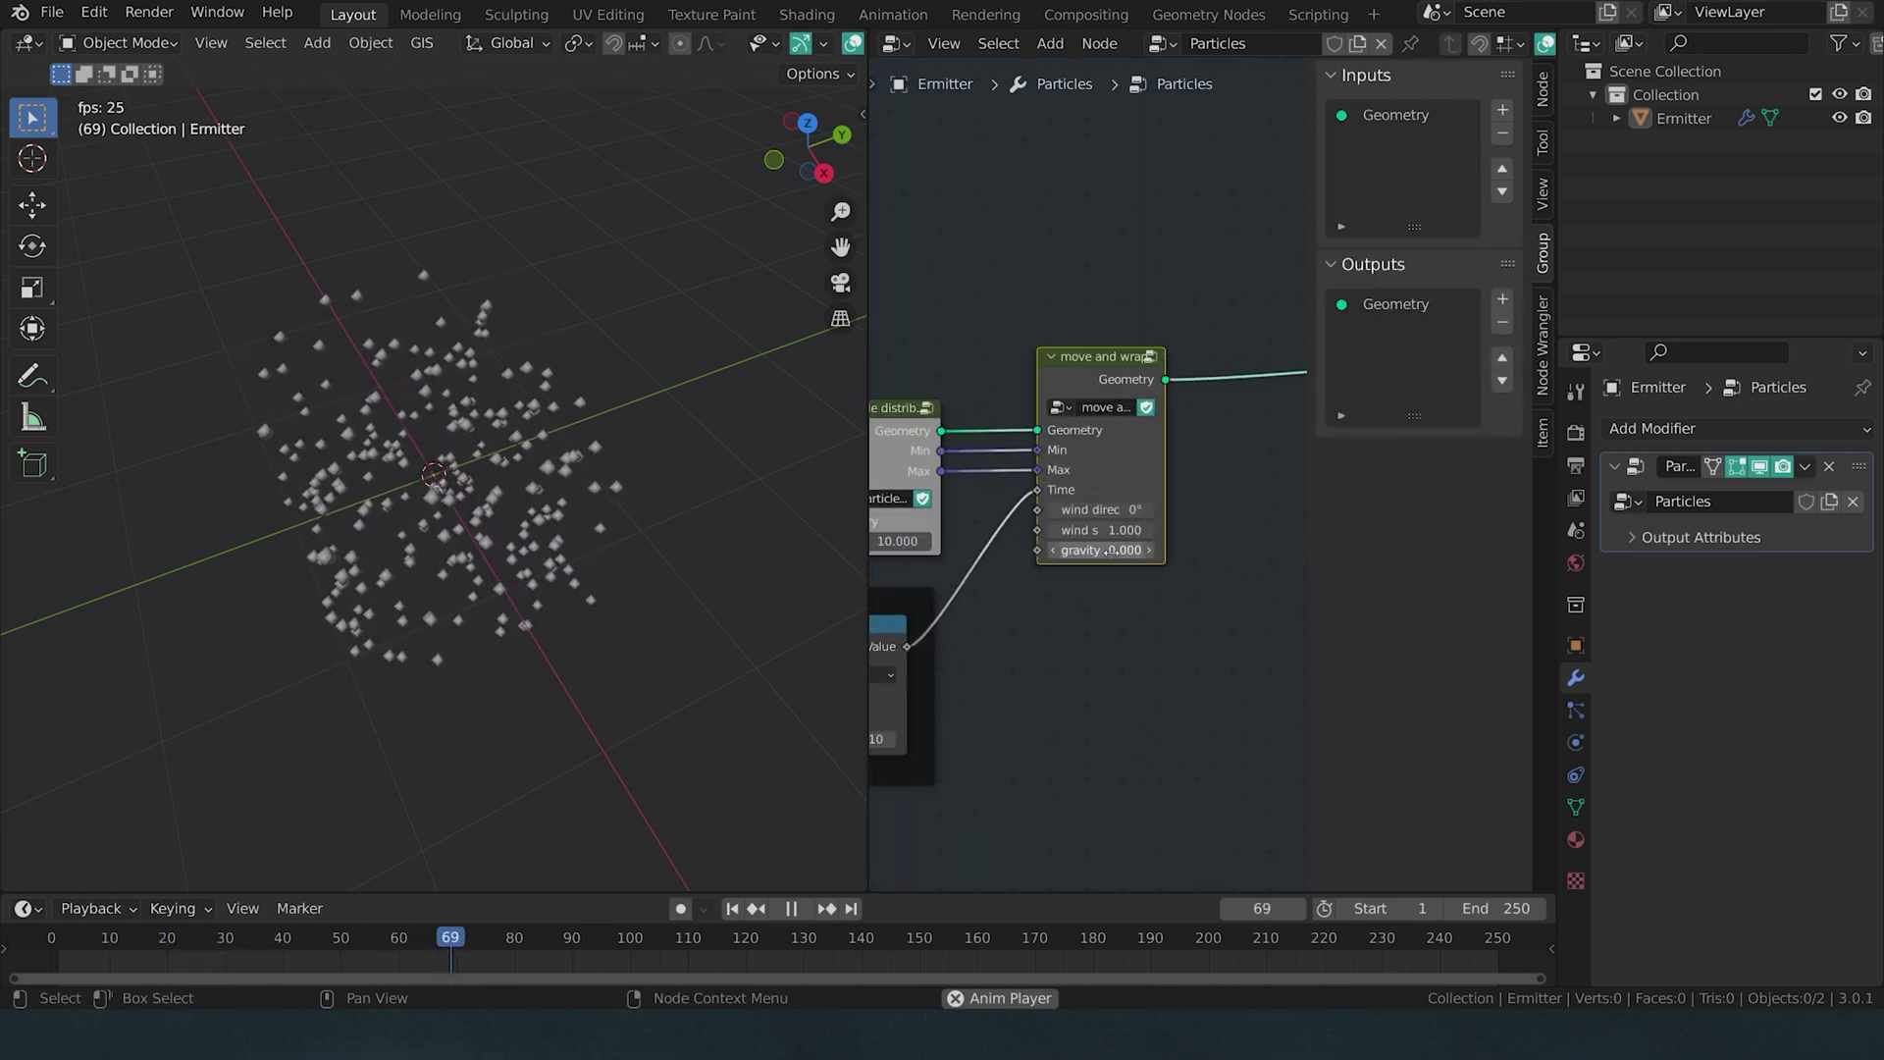
click(1114, 551)
text(-1)
key(Return)
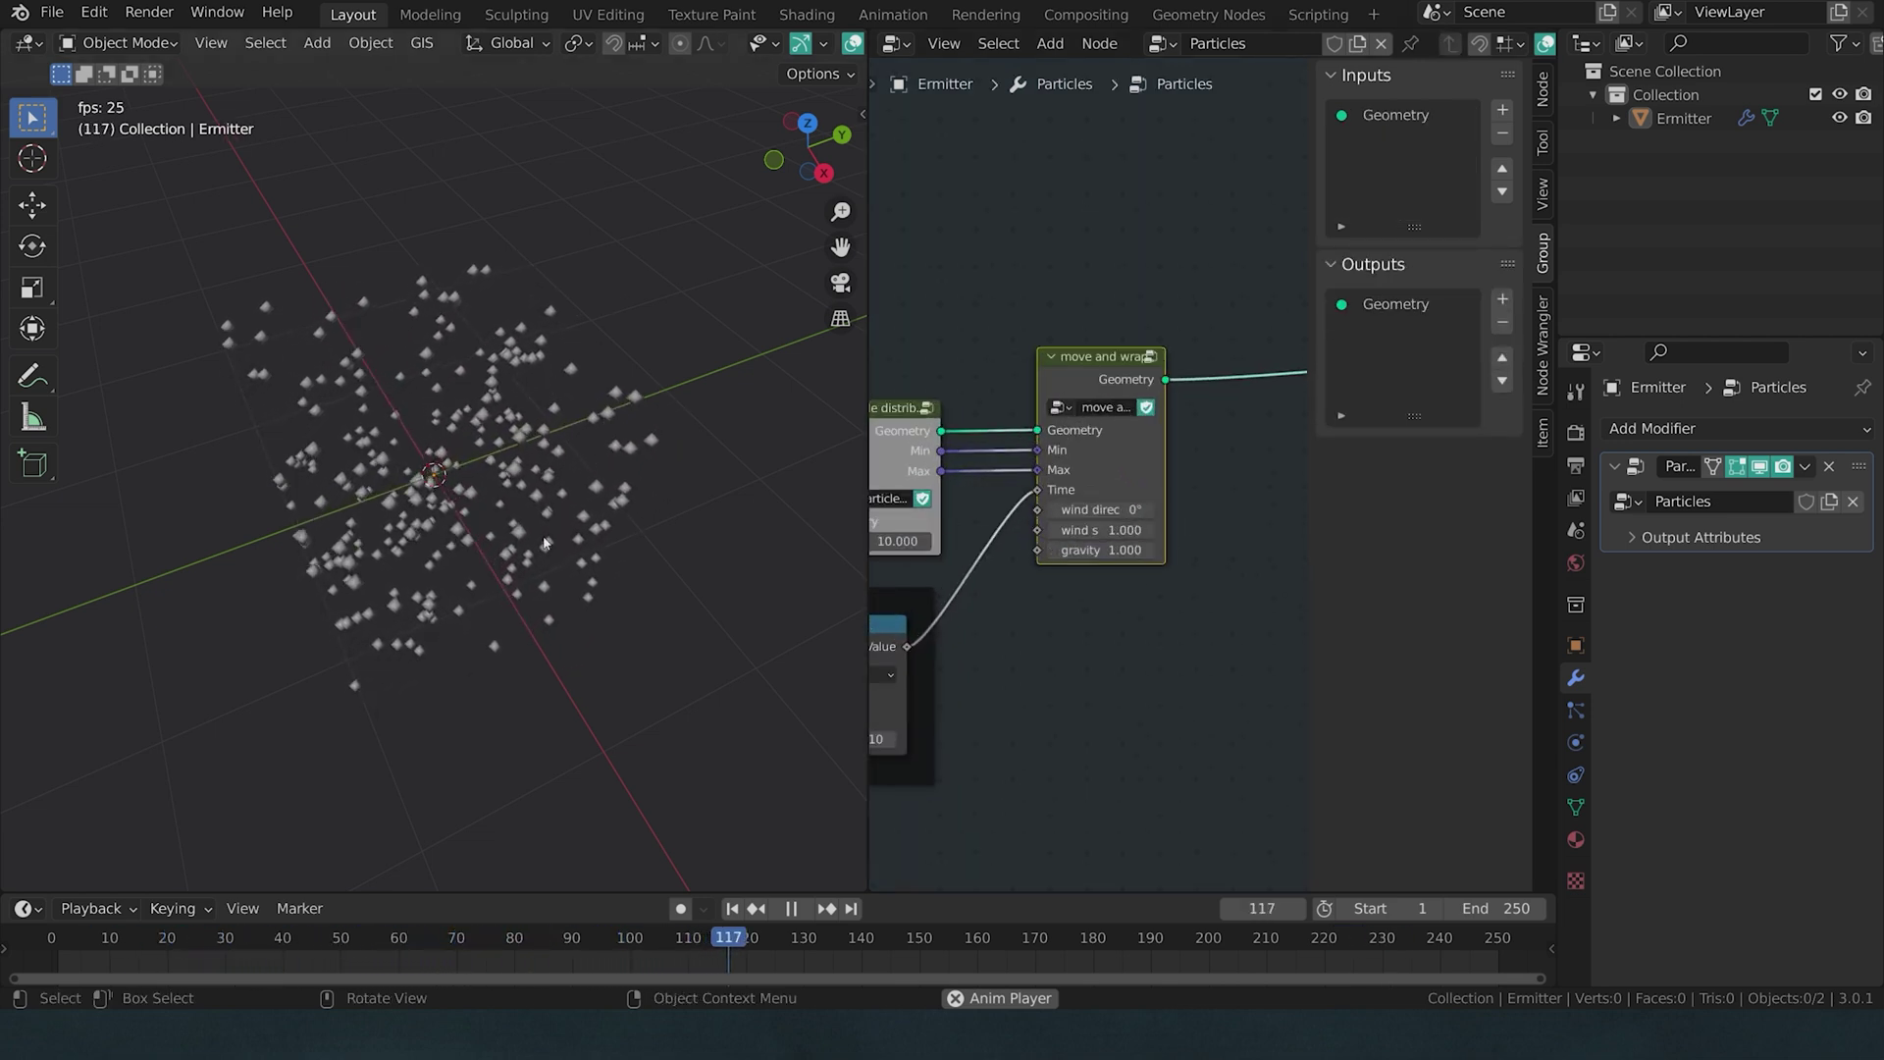
middle_drag(522, 536, 499, 468)
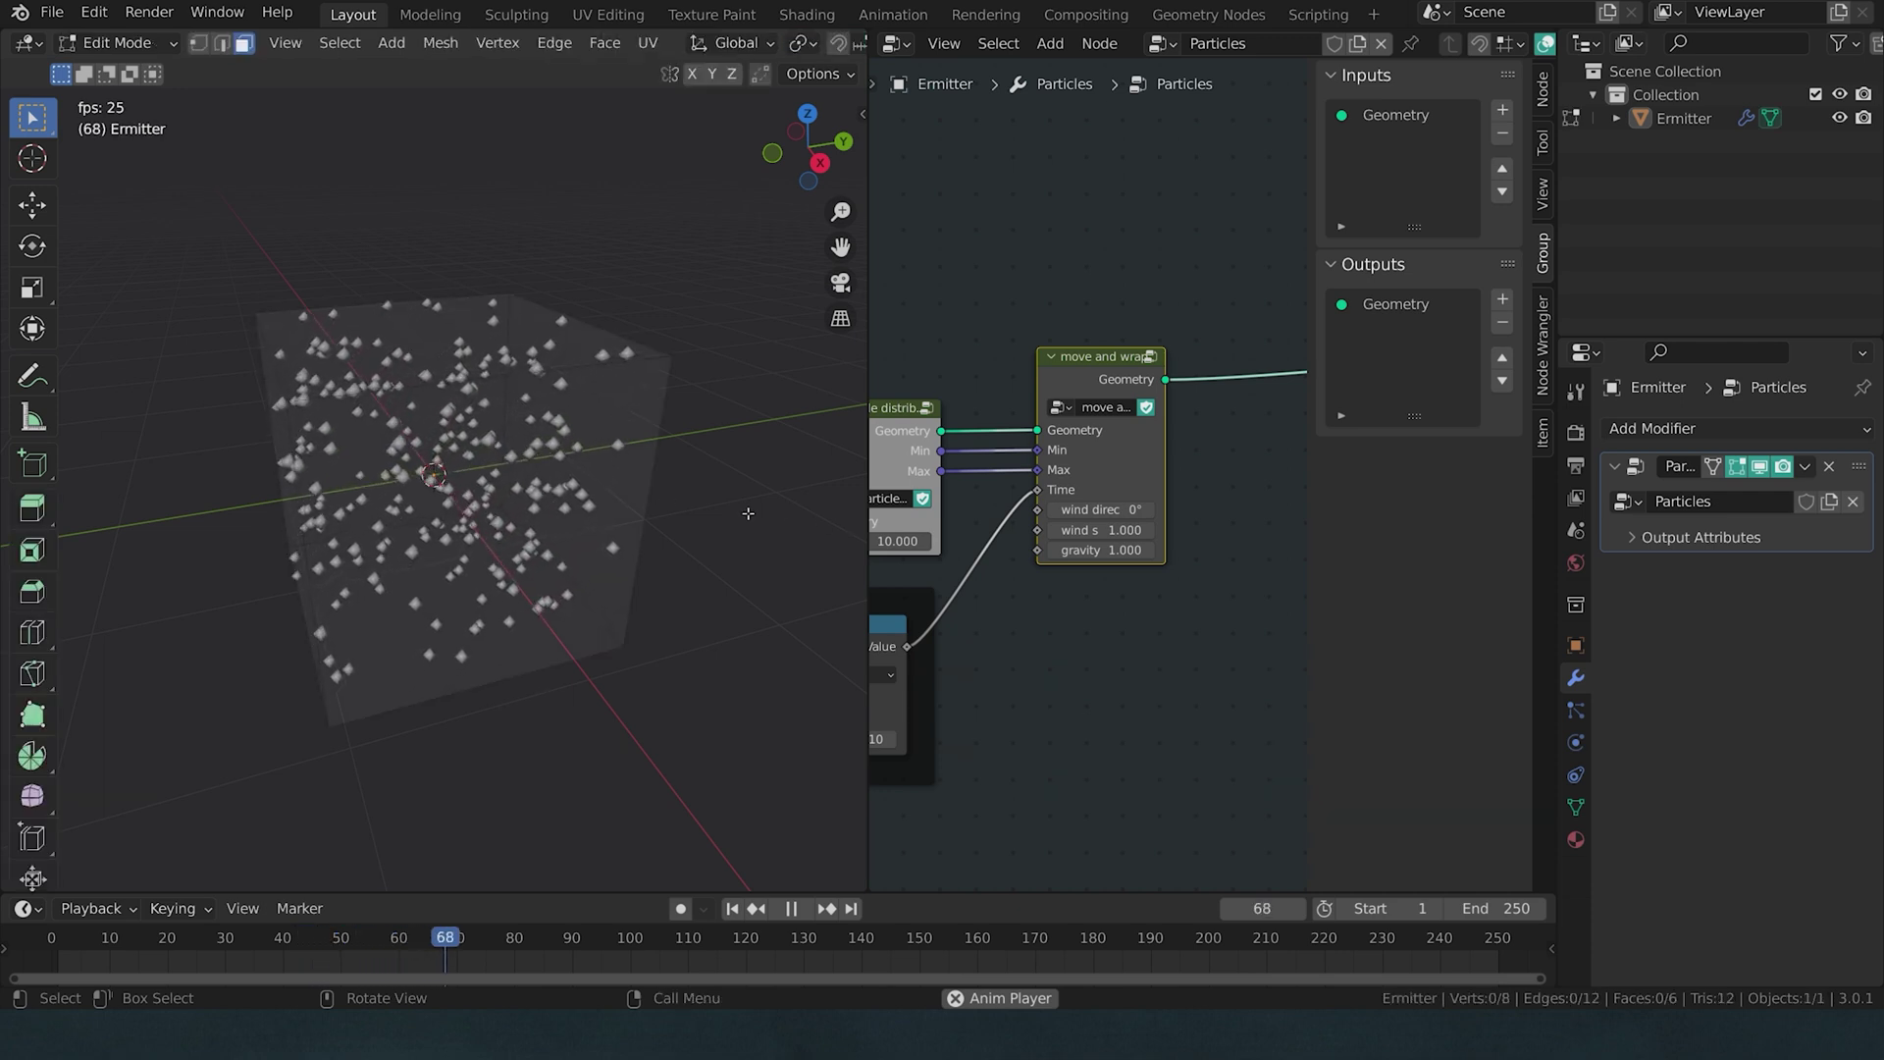
- Duplicate the Sine node into the gravity link inside the group and change the copy's operation to Subtract
key(Tab)
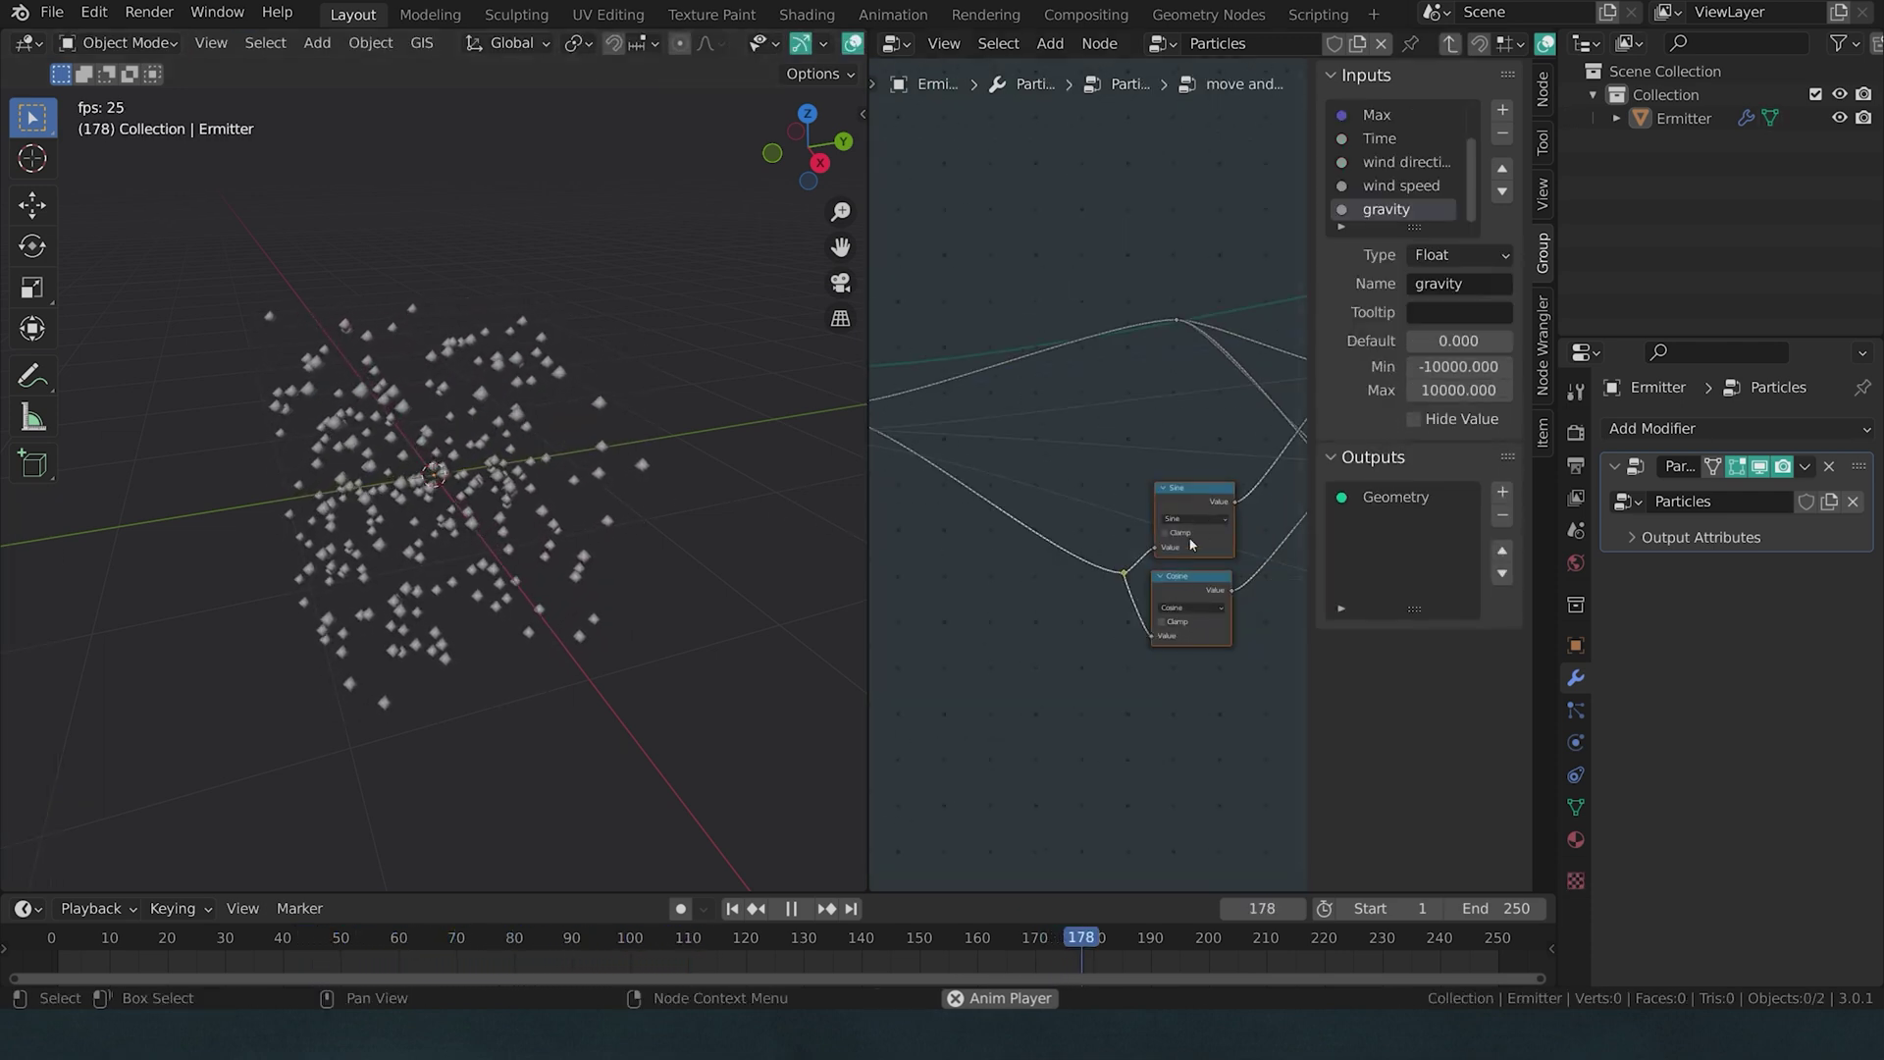
drag(1188, 538, 1167, 621)
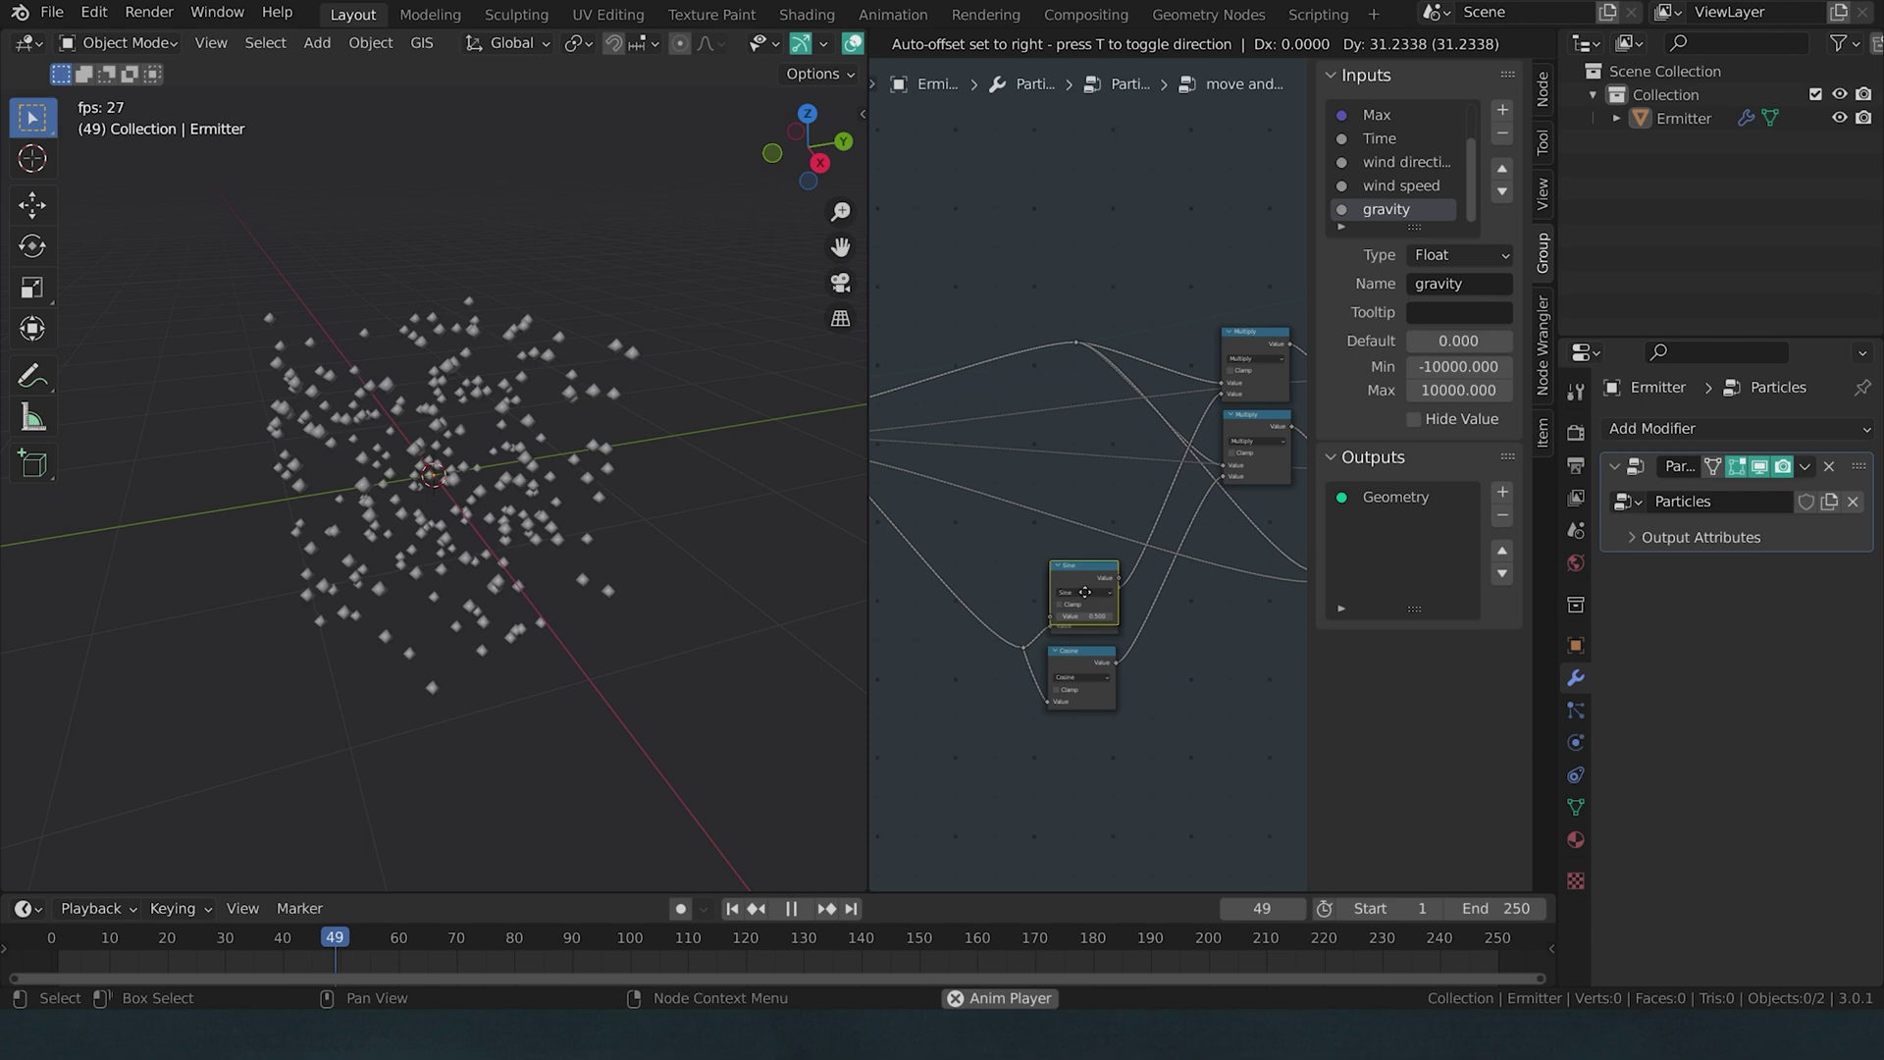
key(shift+d)
click(1086, 546)
scroll(1086, 545, up, 2)
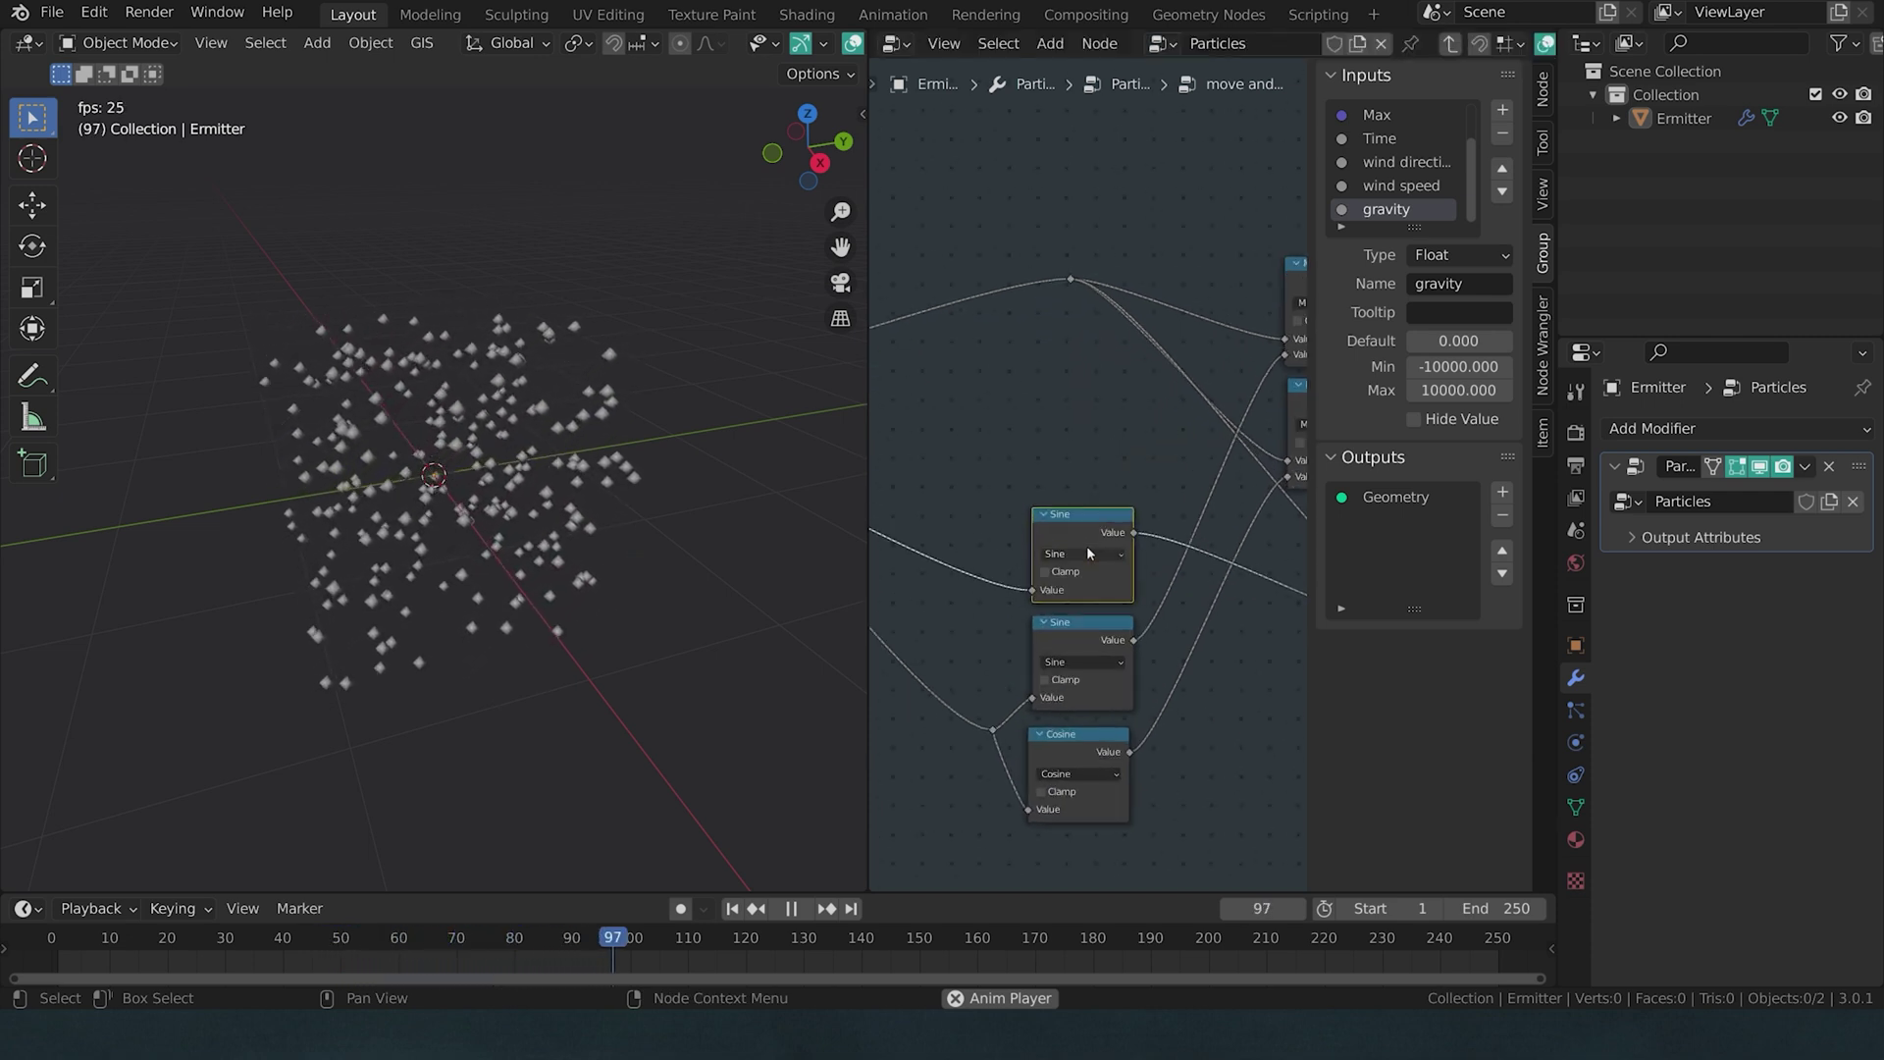
click(1080, 558)
click(1070, 610)
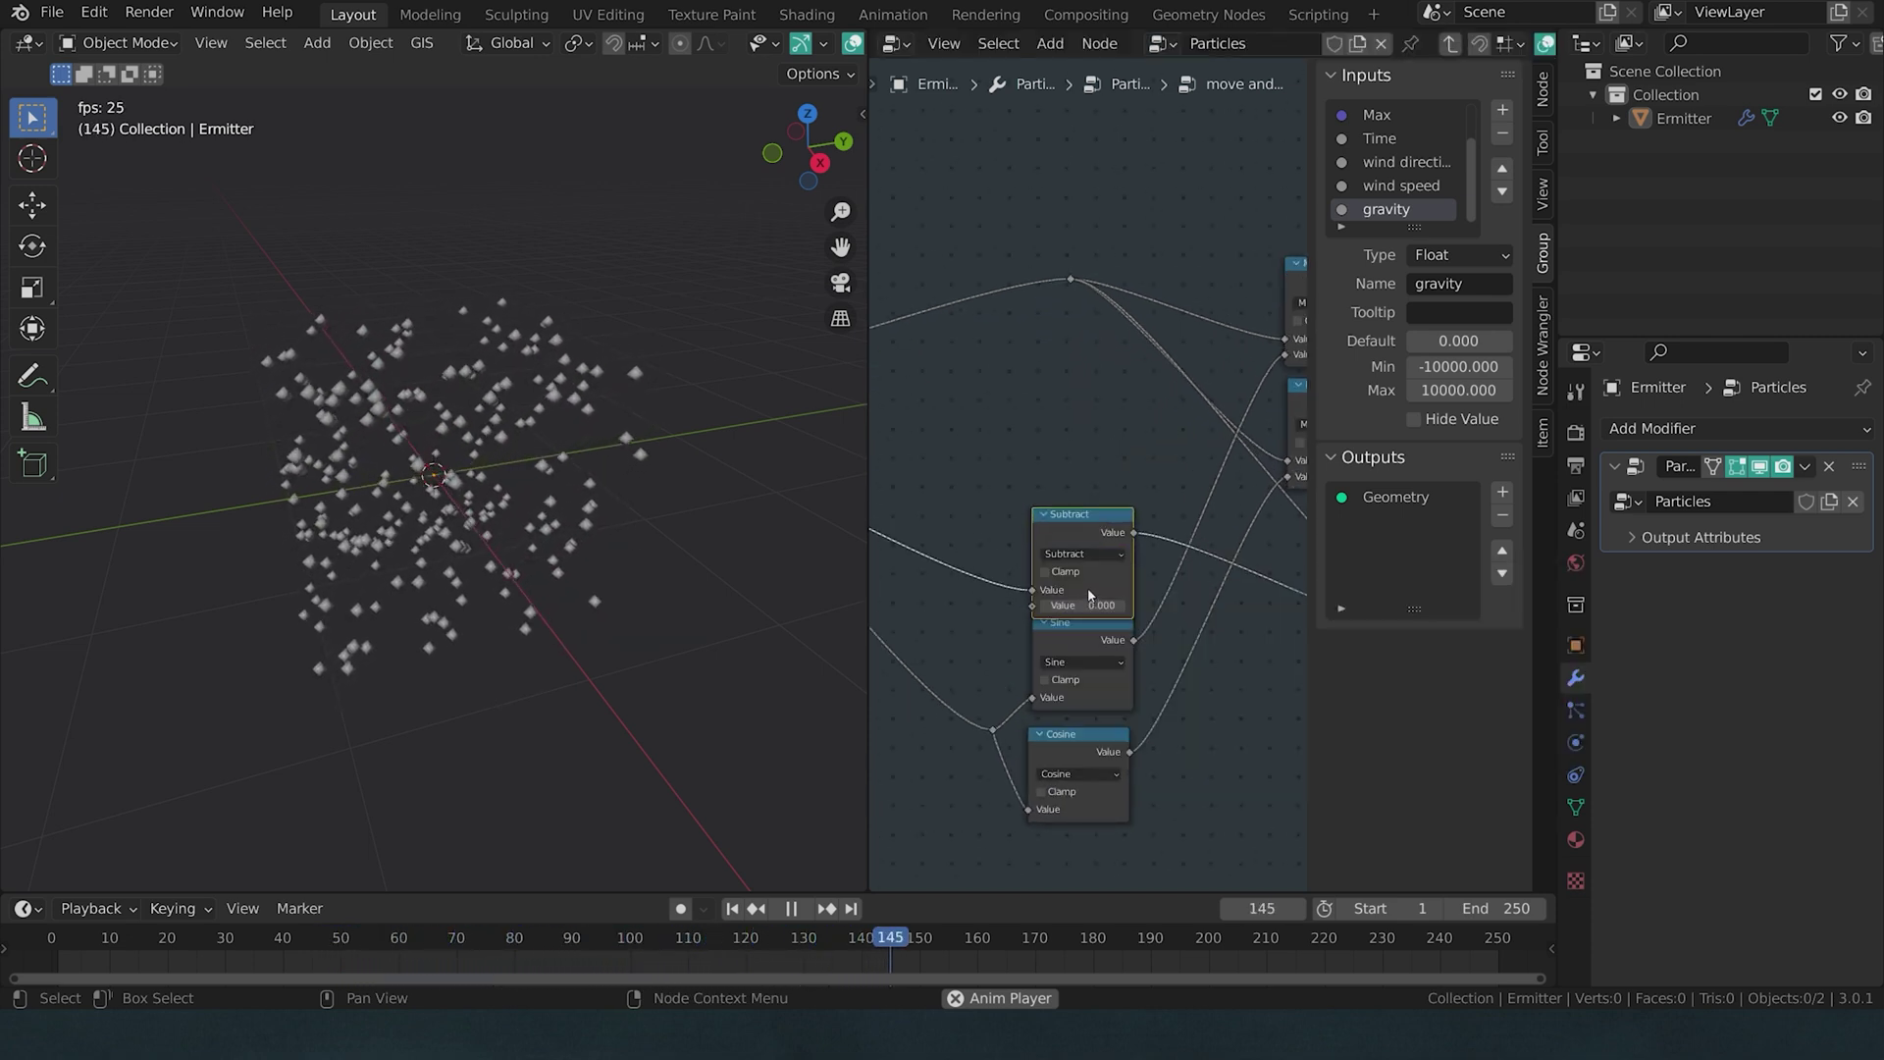
- Move the gravity link to Subtract's second input and set the first value to 0
drag(1035, 573, 1035, 588)
click(1093, 572)
text(0)
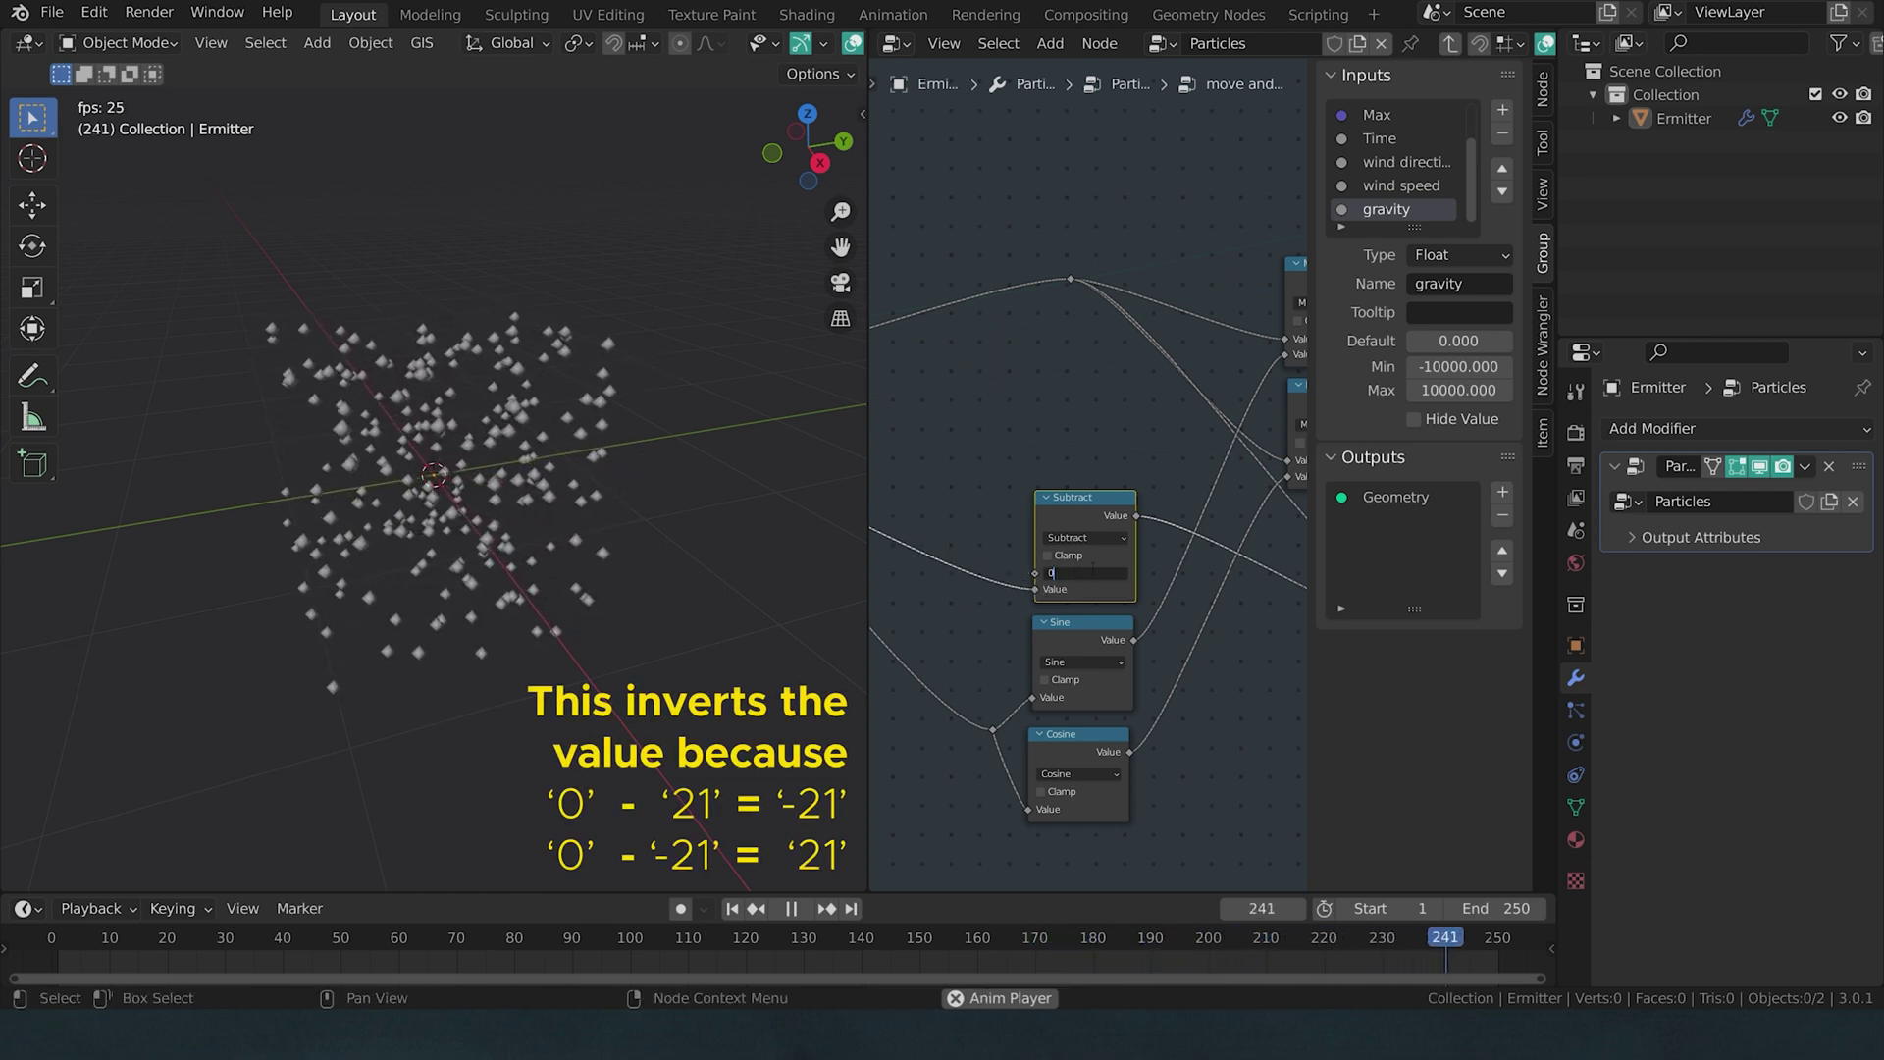
key(Return)
- Adjust the gravity of the move and wrap group in the main node tree, trying a value of 4
key(Tab)
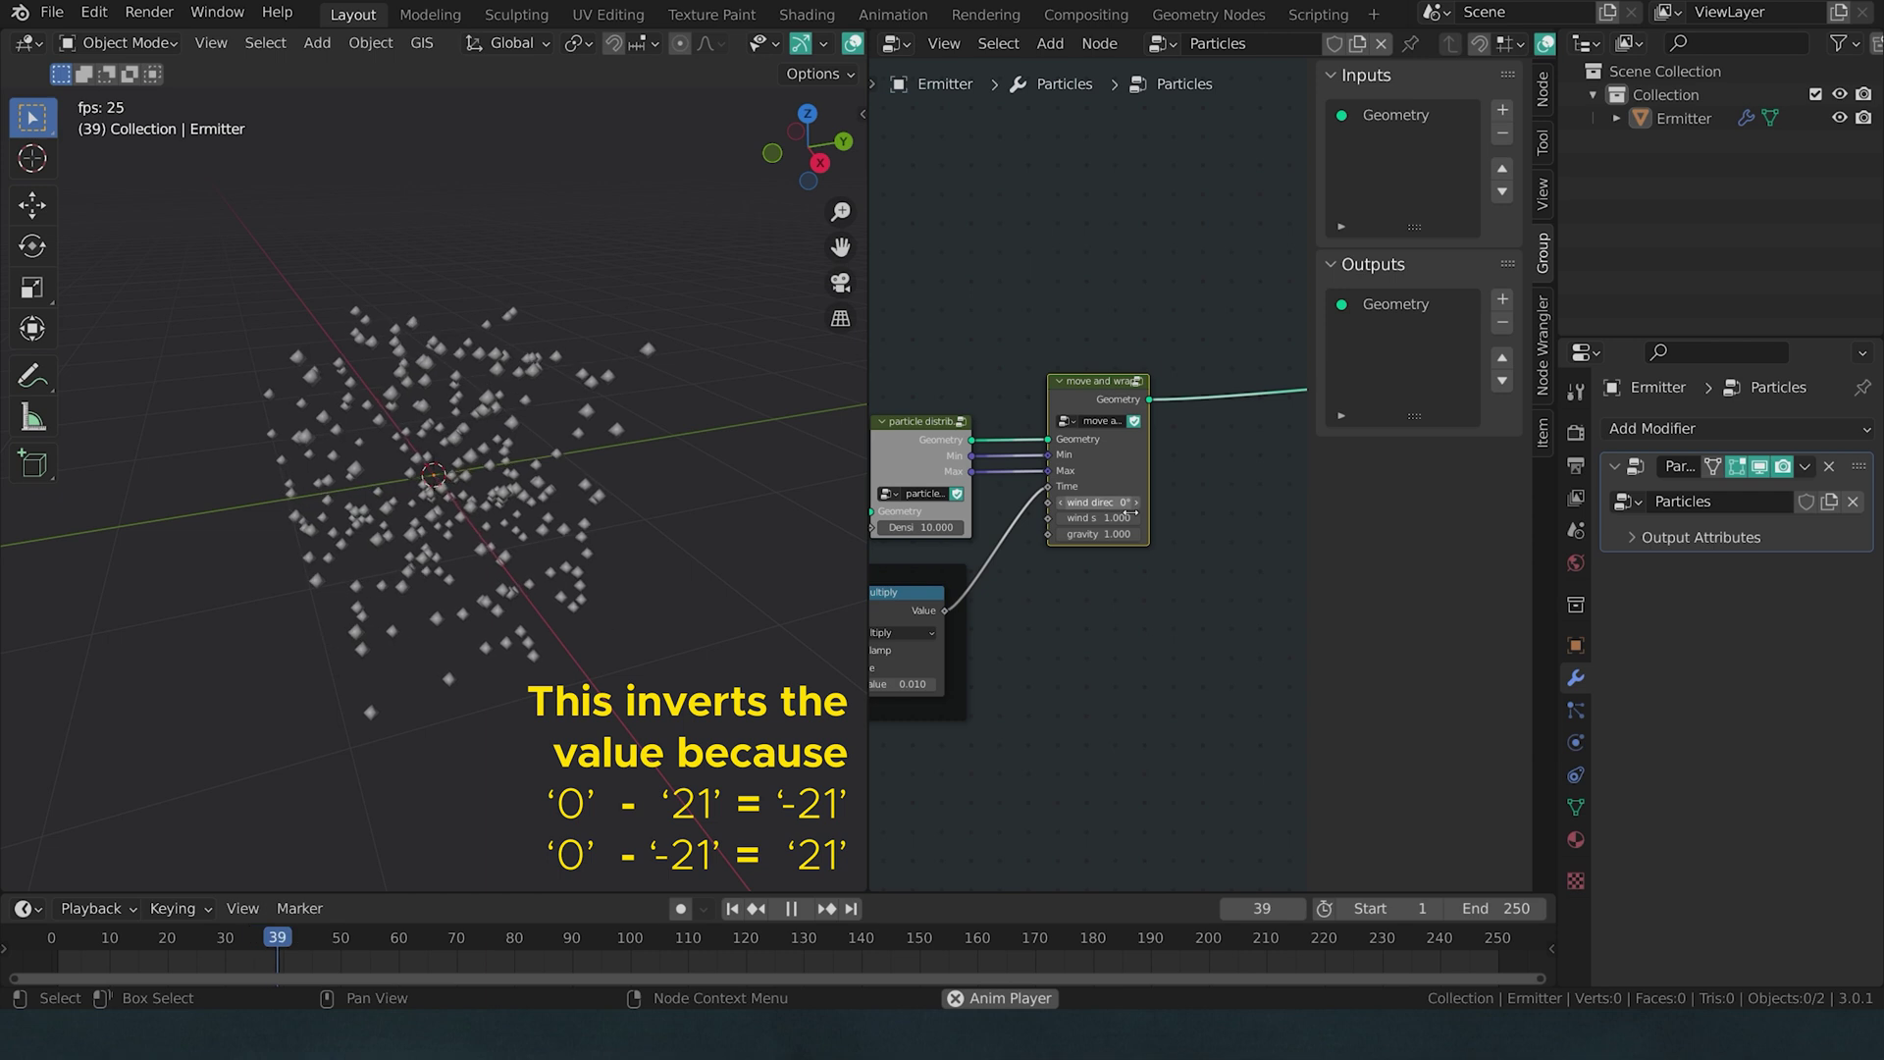
scroll(1090, 481, up, 2)
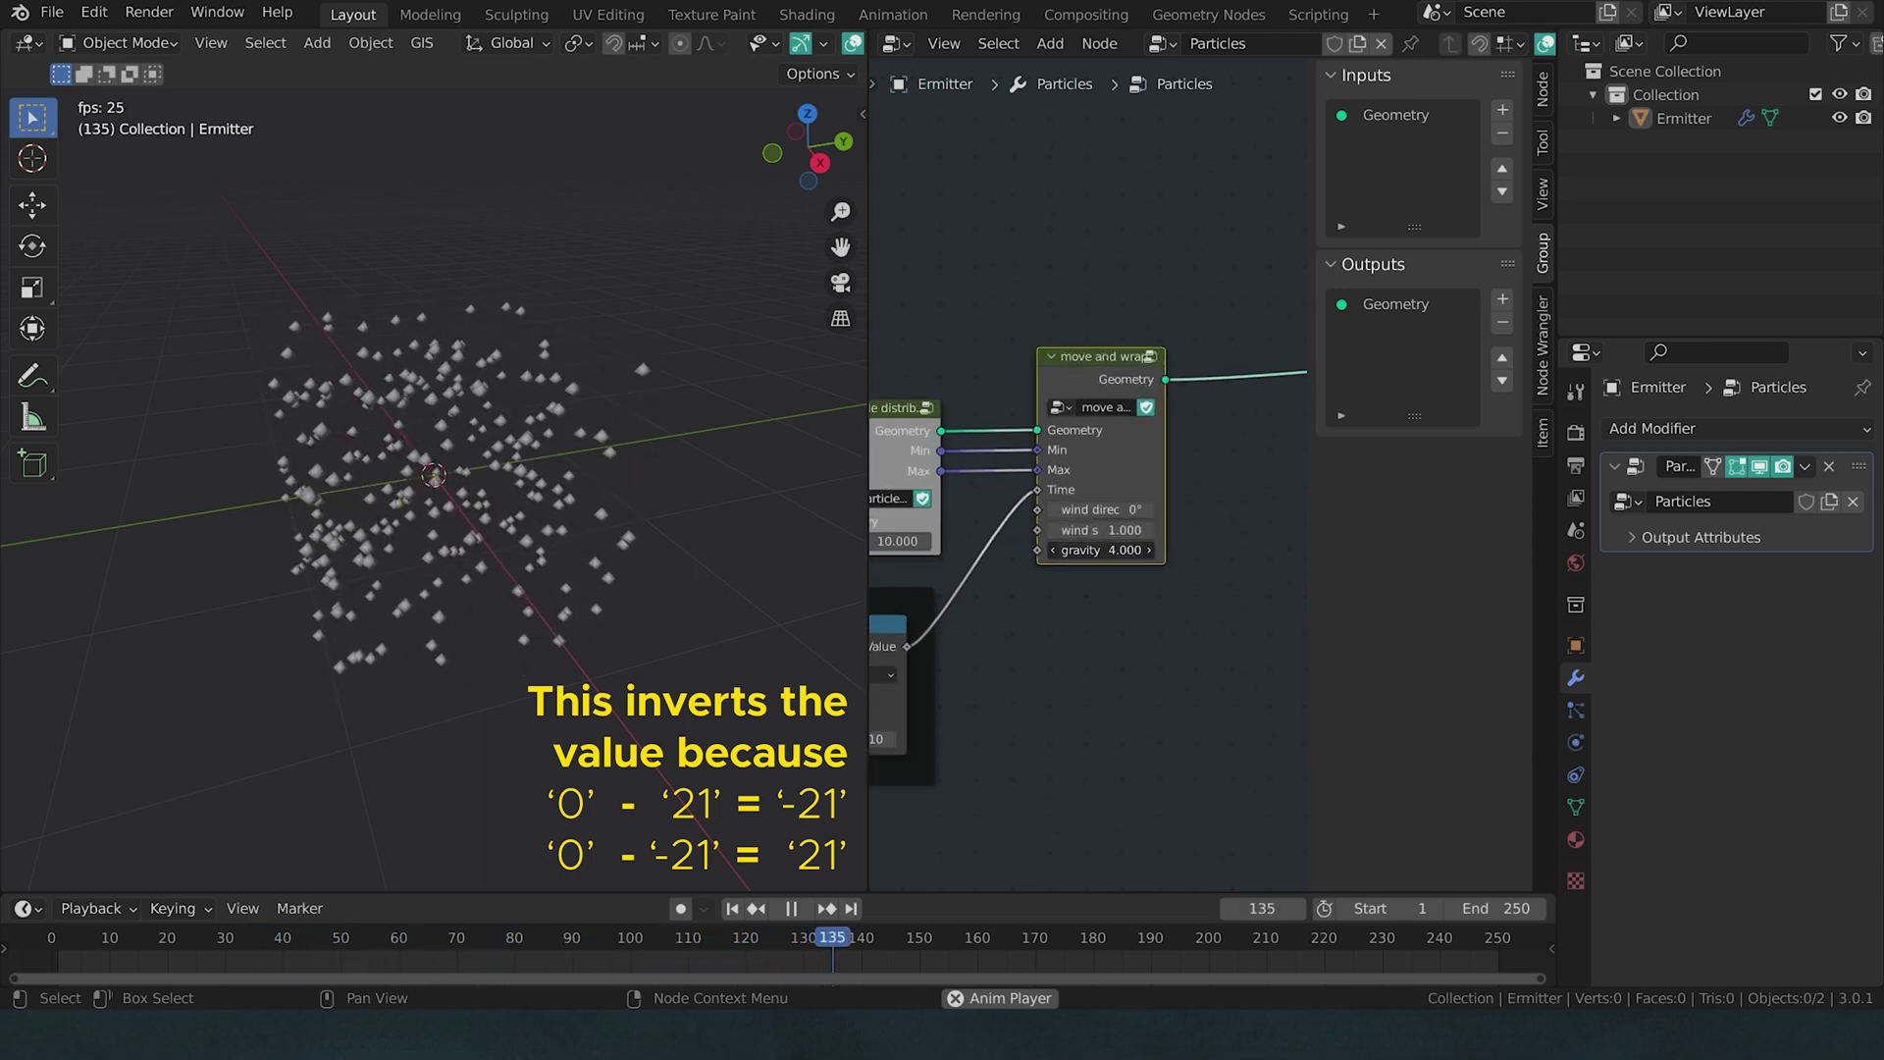
ctrl+drag(1101, 549, 1139, 549)
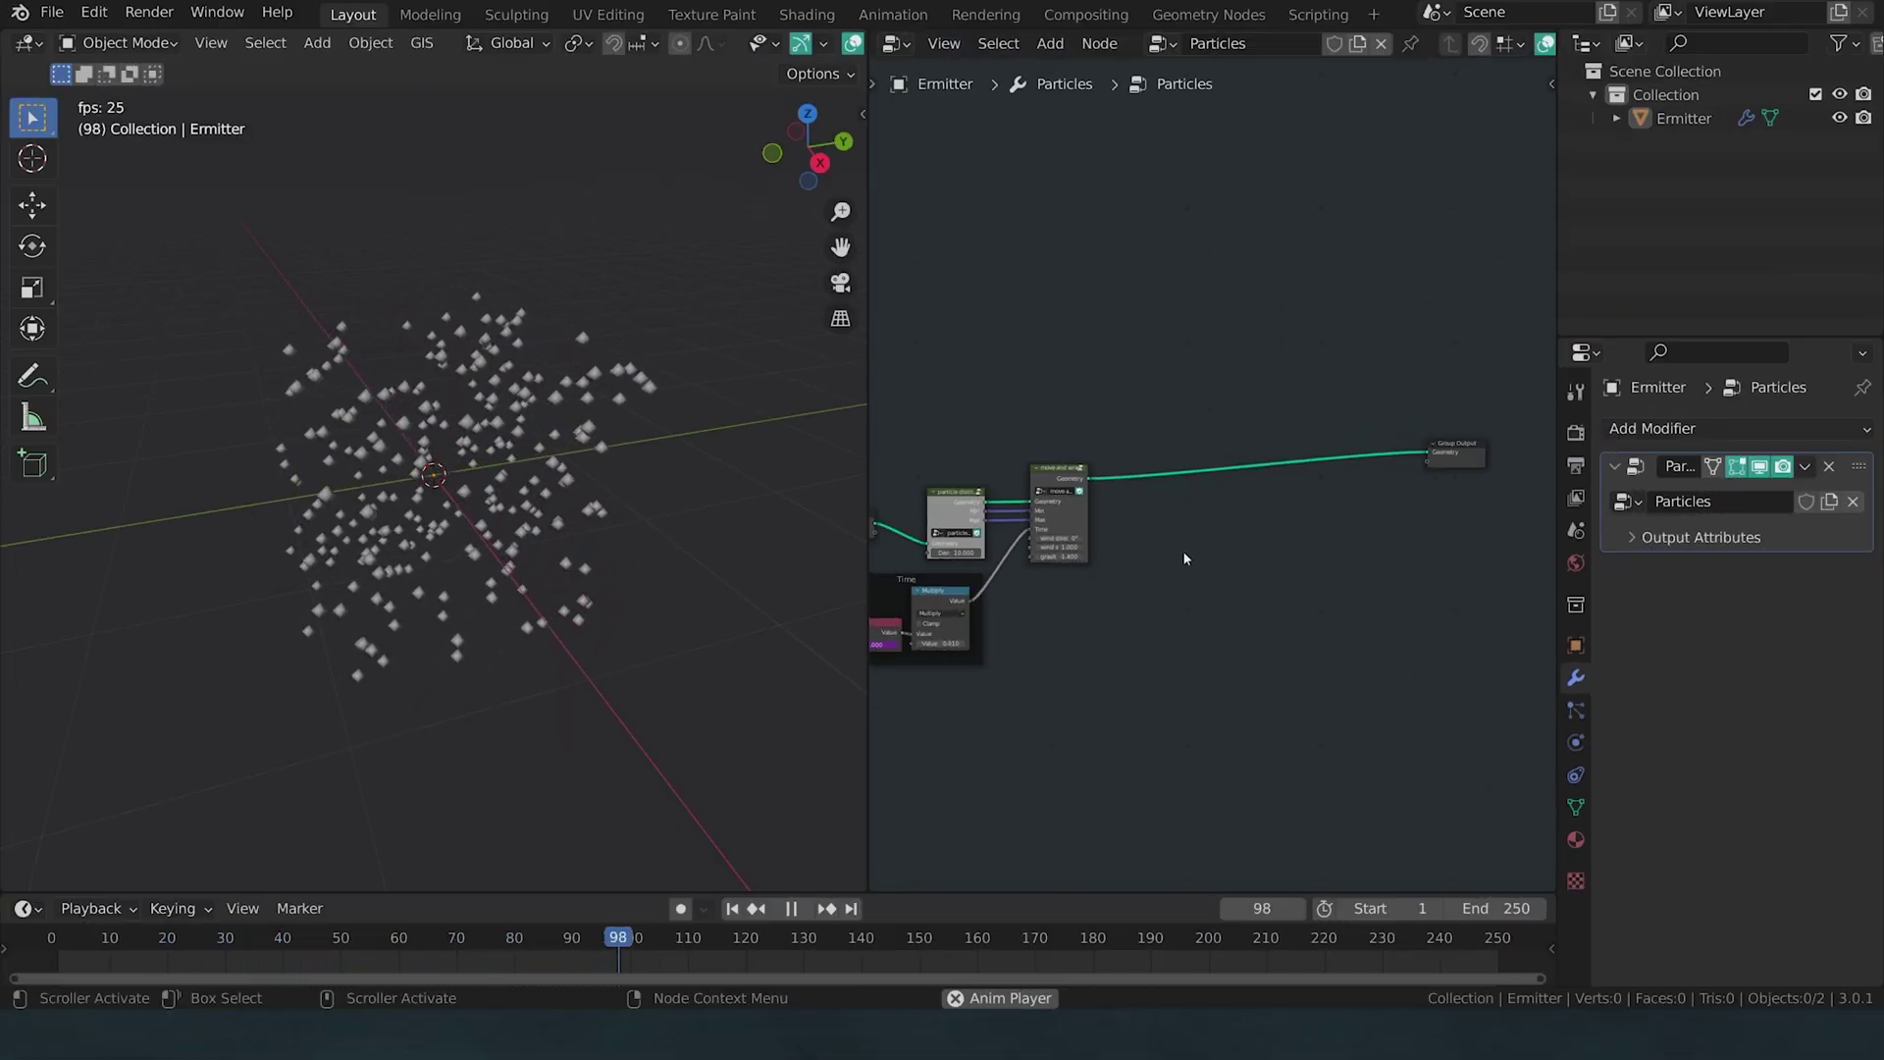
- Insert a Set Position node on the geometry link between the move and wrap group and the Group Output
scroll(1183, 558, up, 4)
key(shift+a)
click(1172, 505)
key(Return)
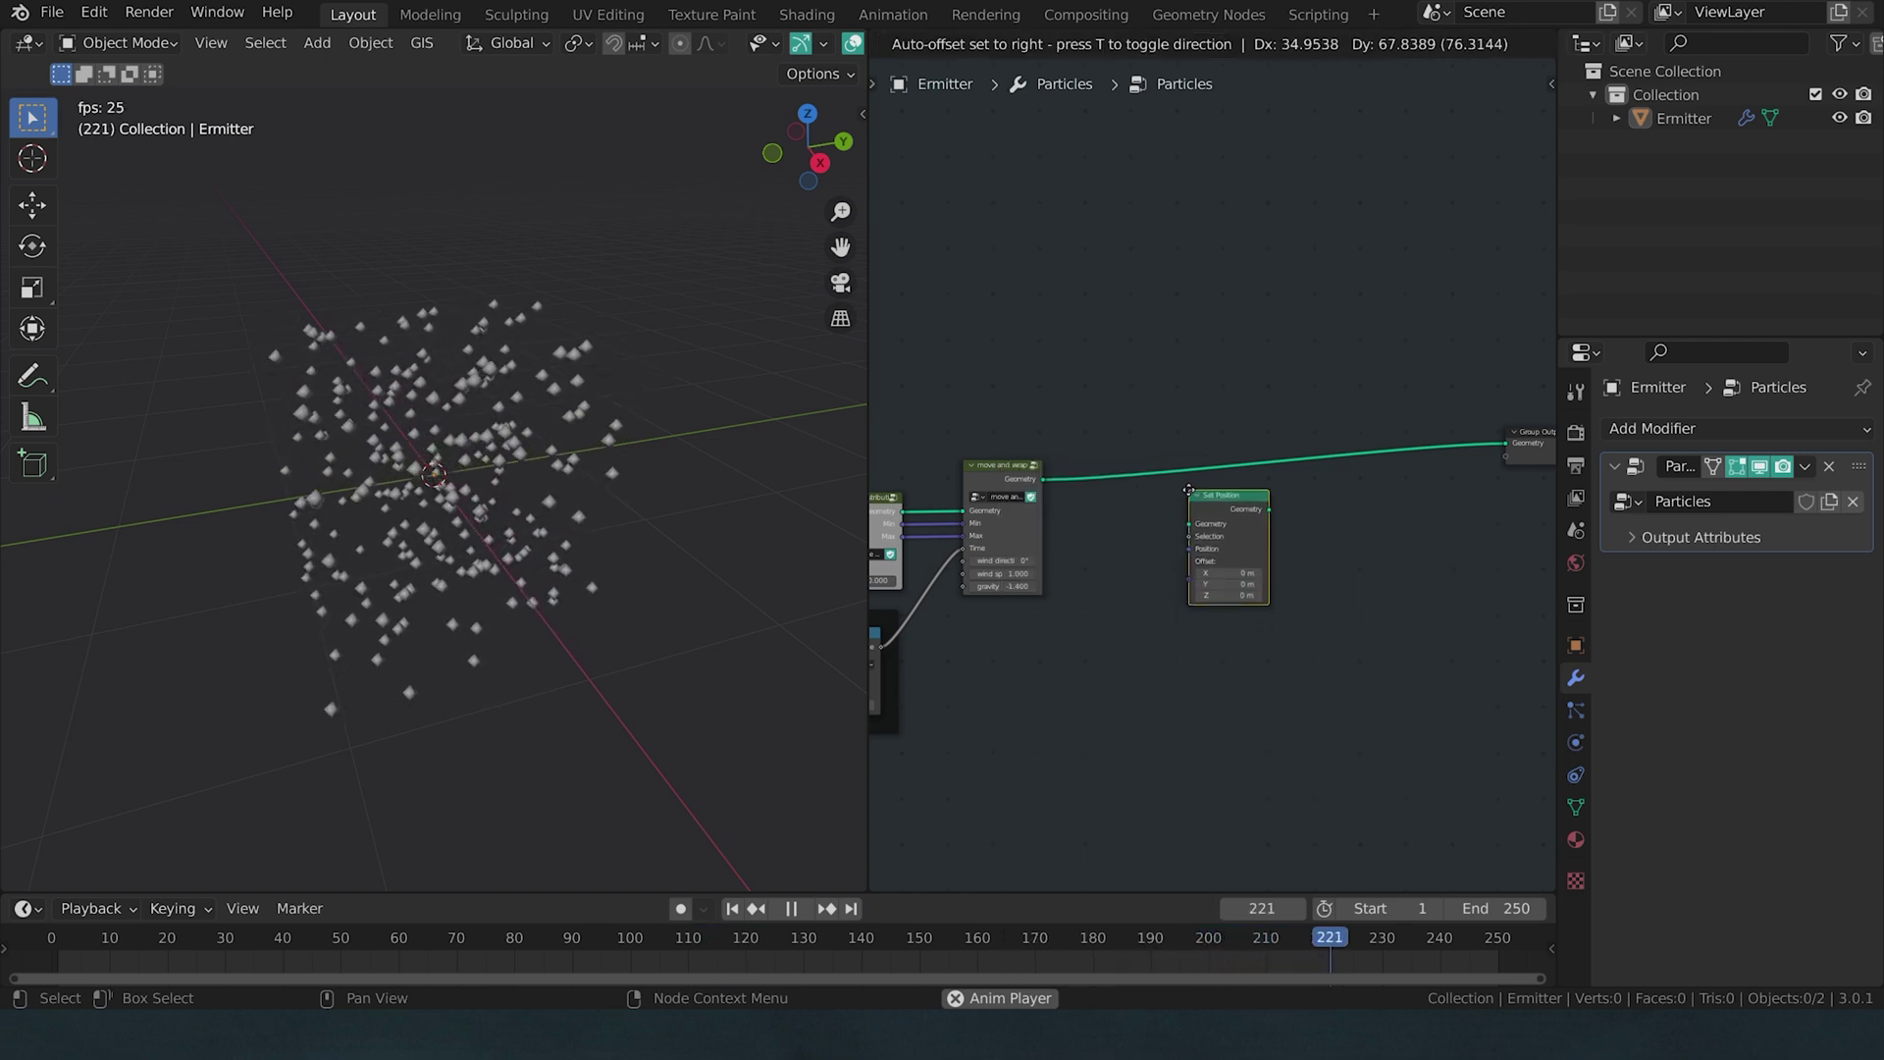
click(1191, 462)
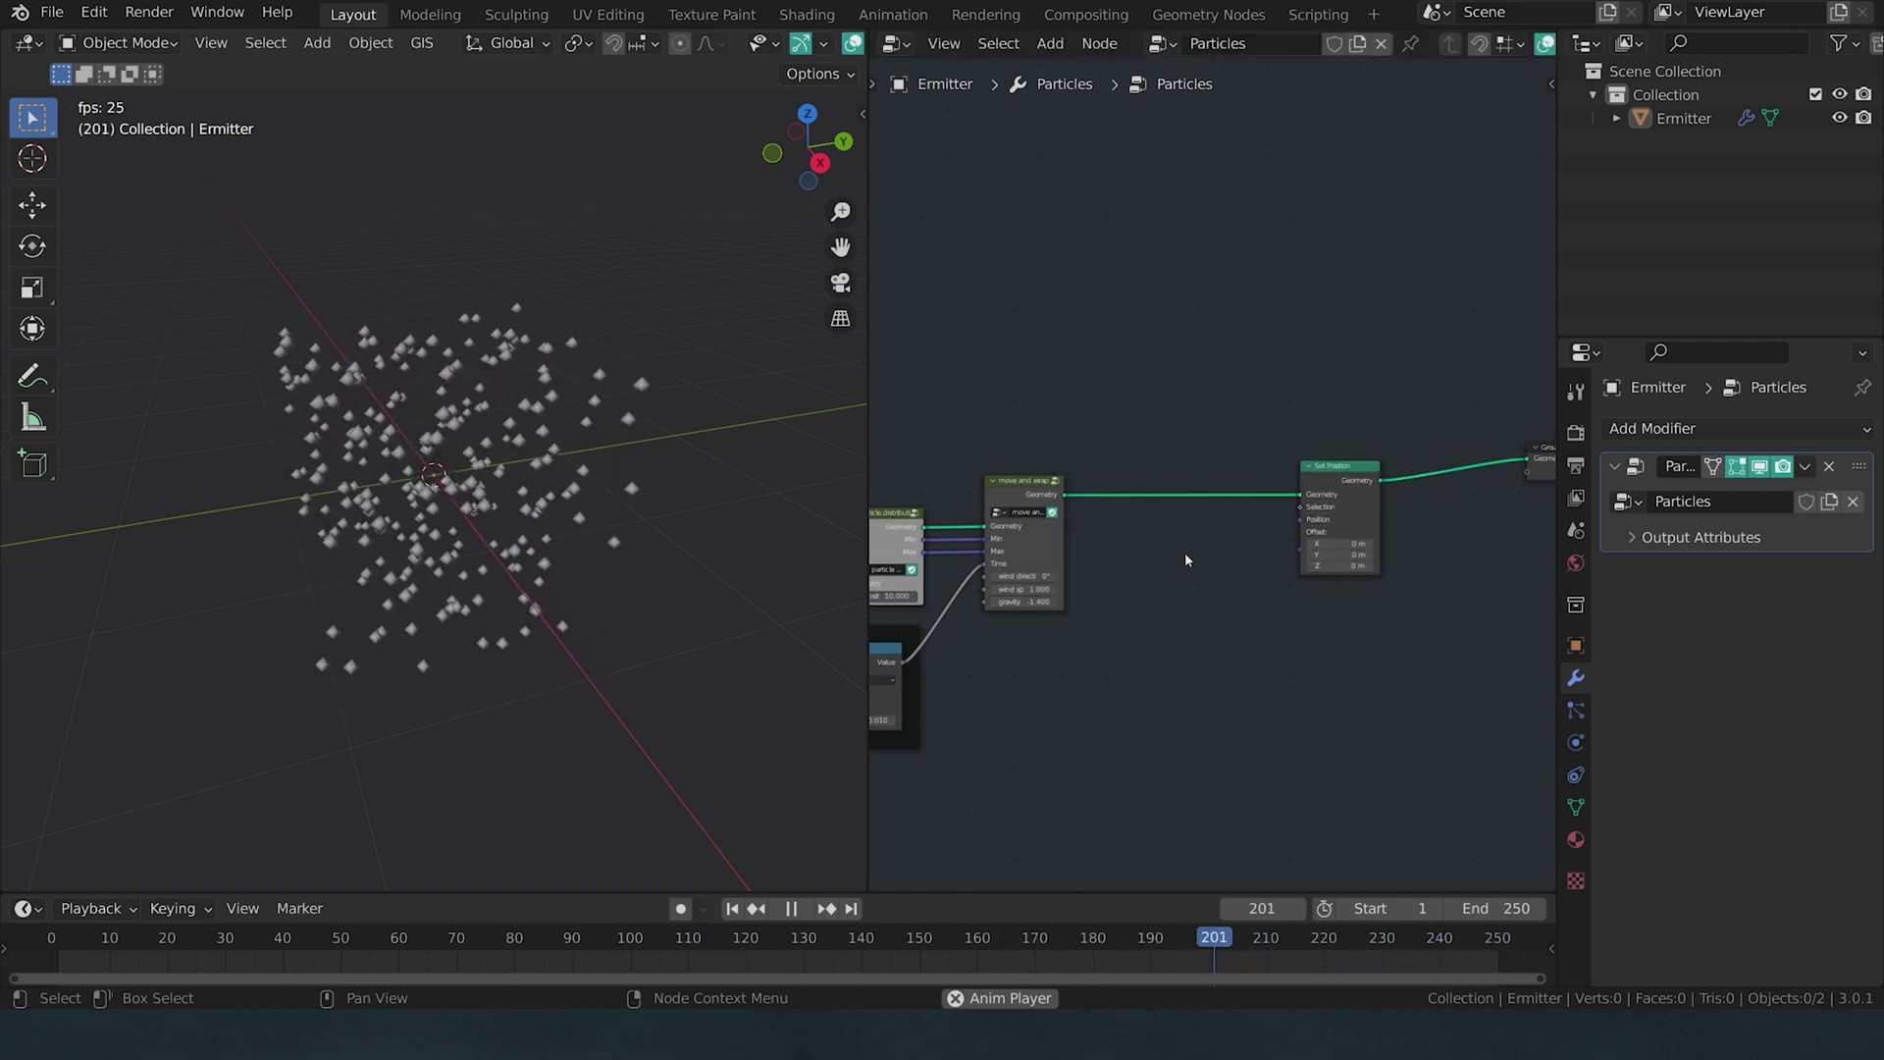
- Add a Noise Texture node near Set Position and try its Color output as the Position input, removing that link again
key(shift+a)
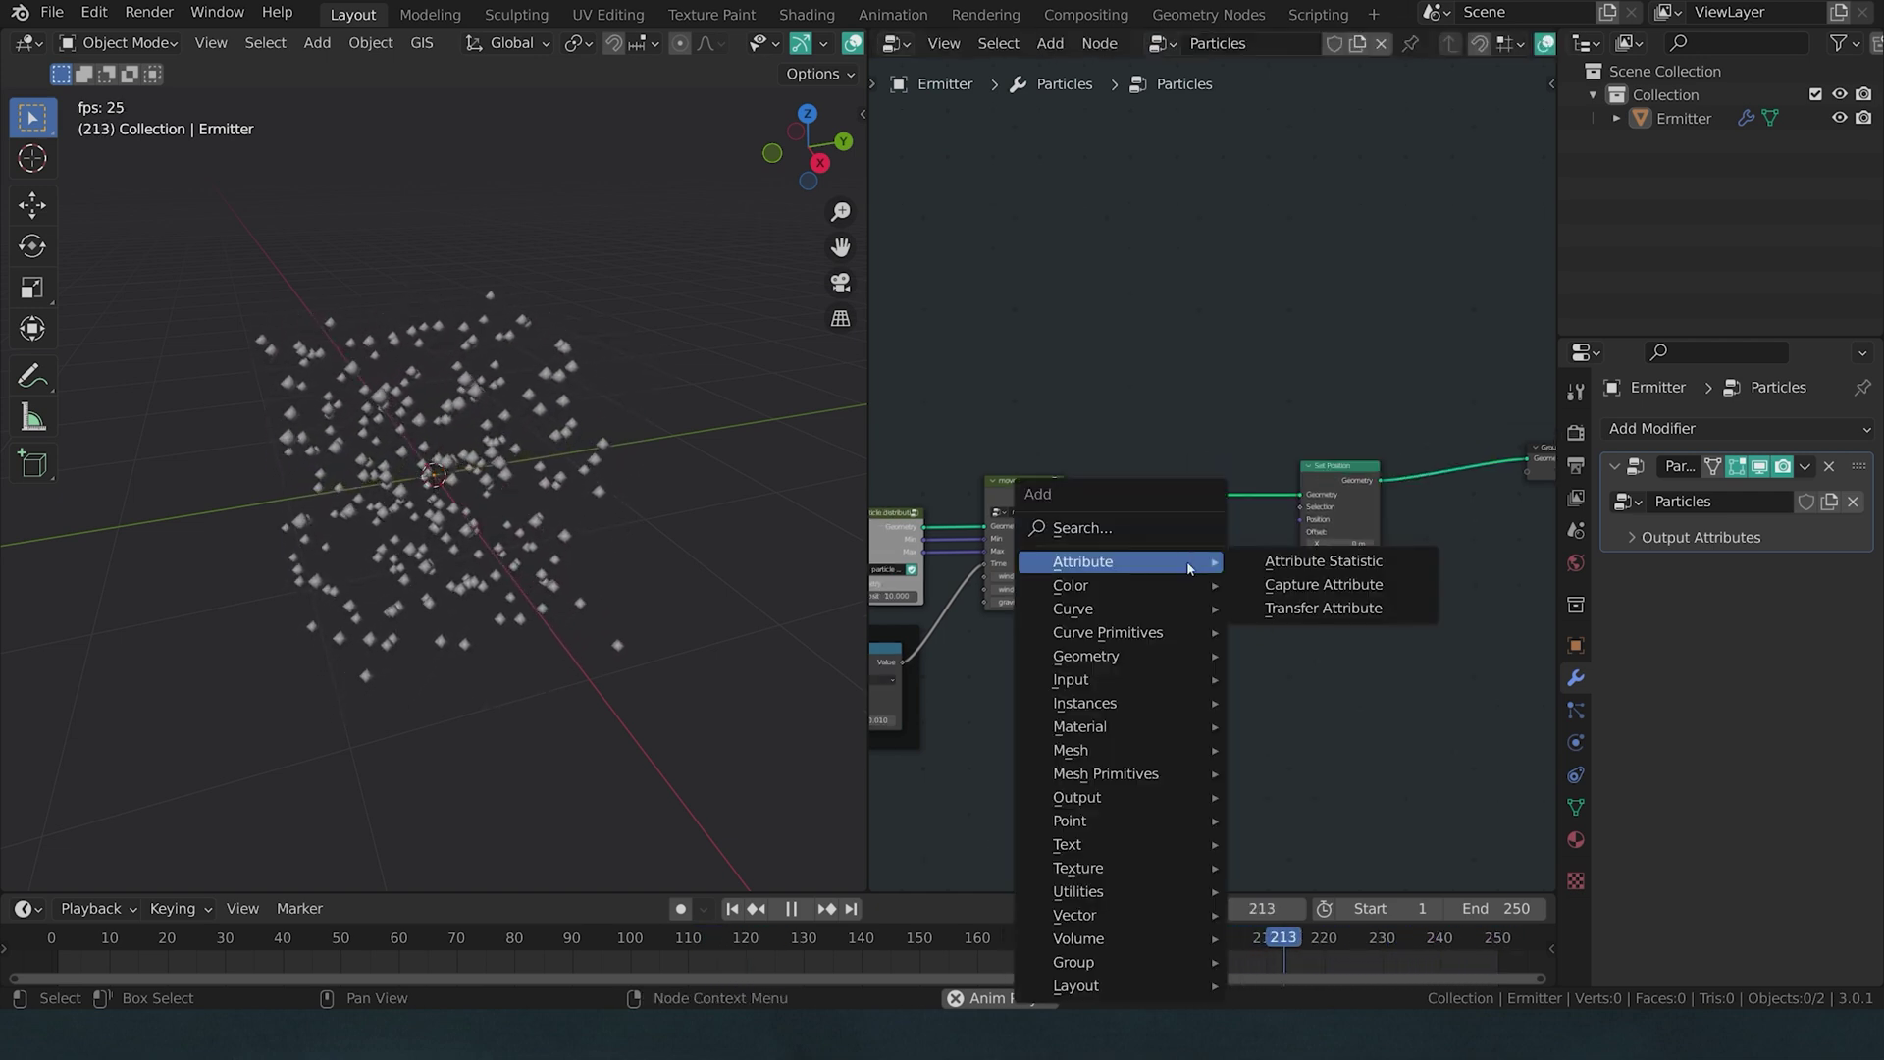
mouse_move(1129, 867)
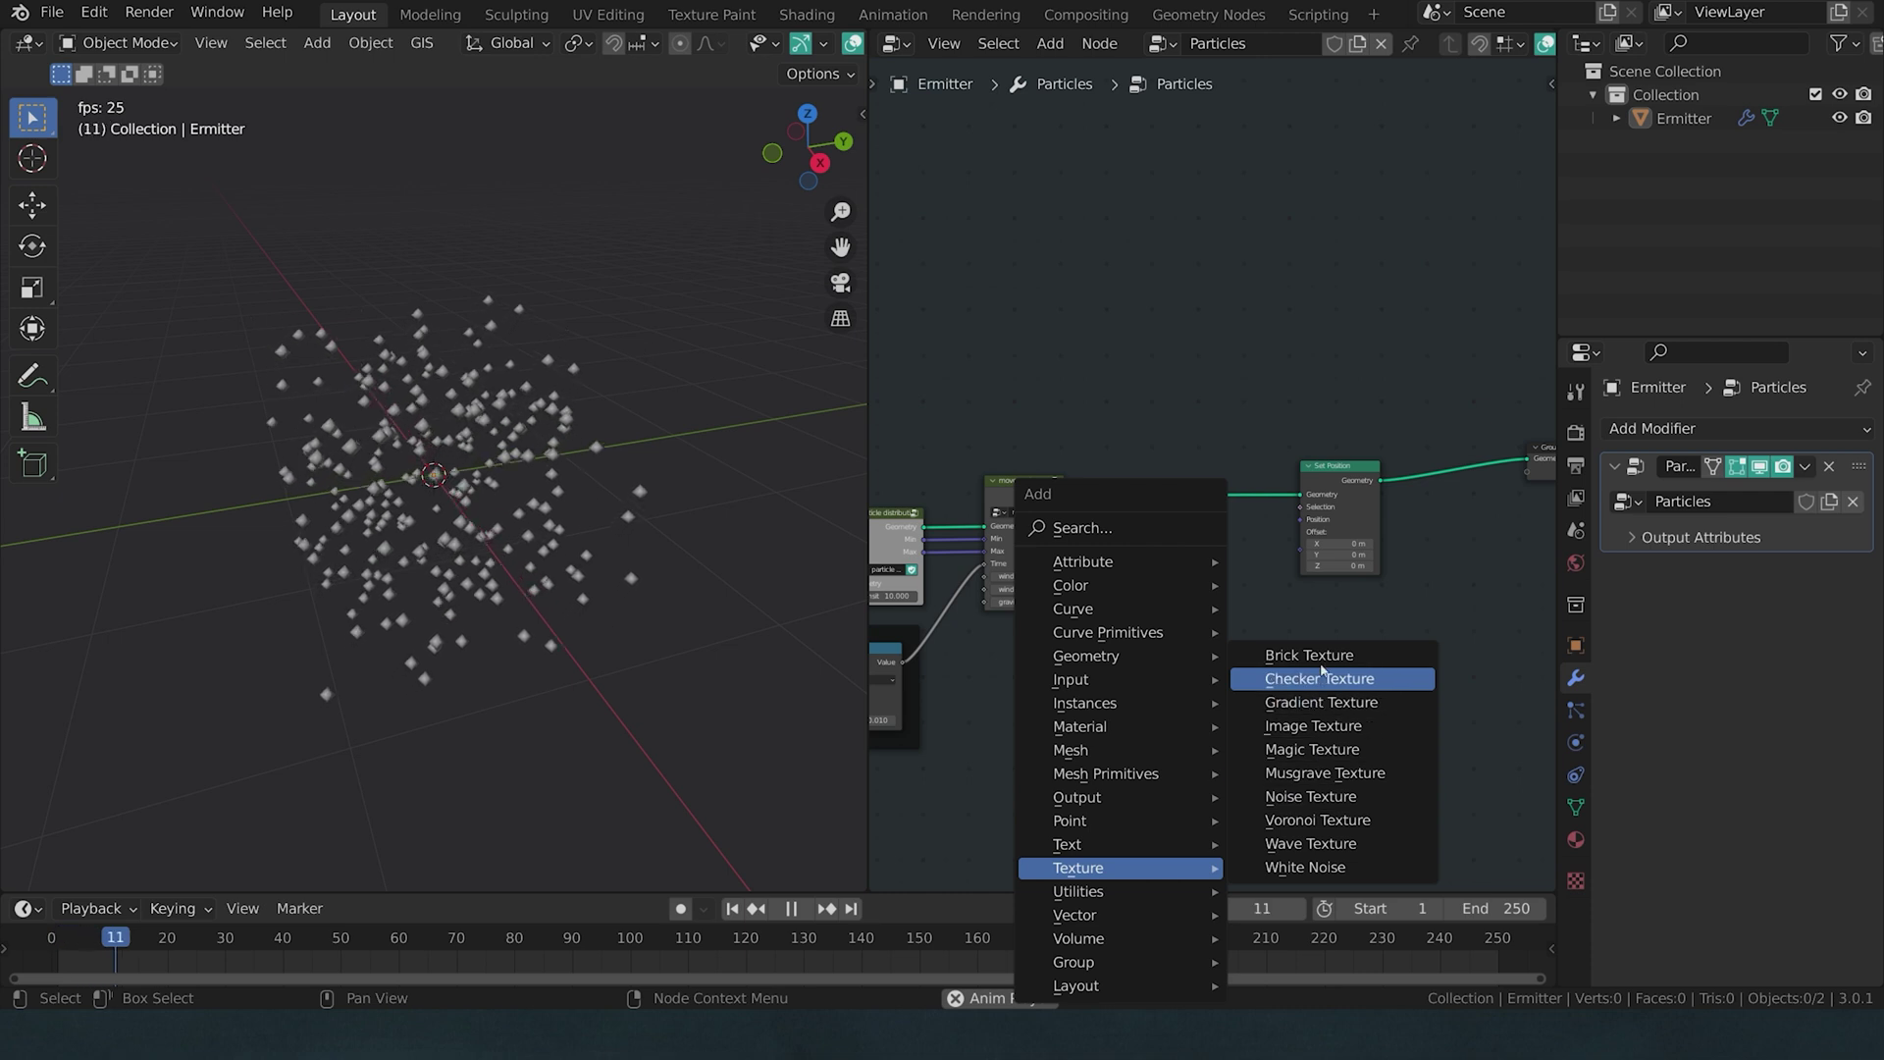
click(1315, 796)
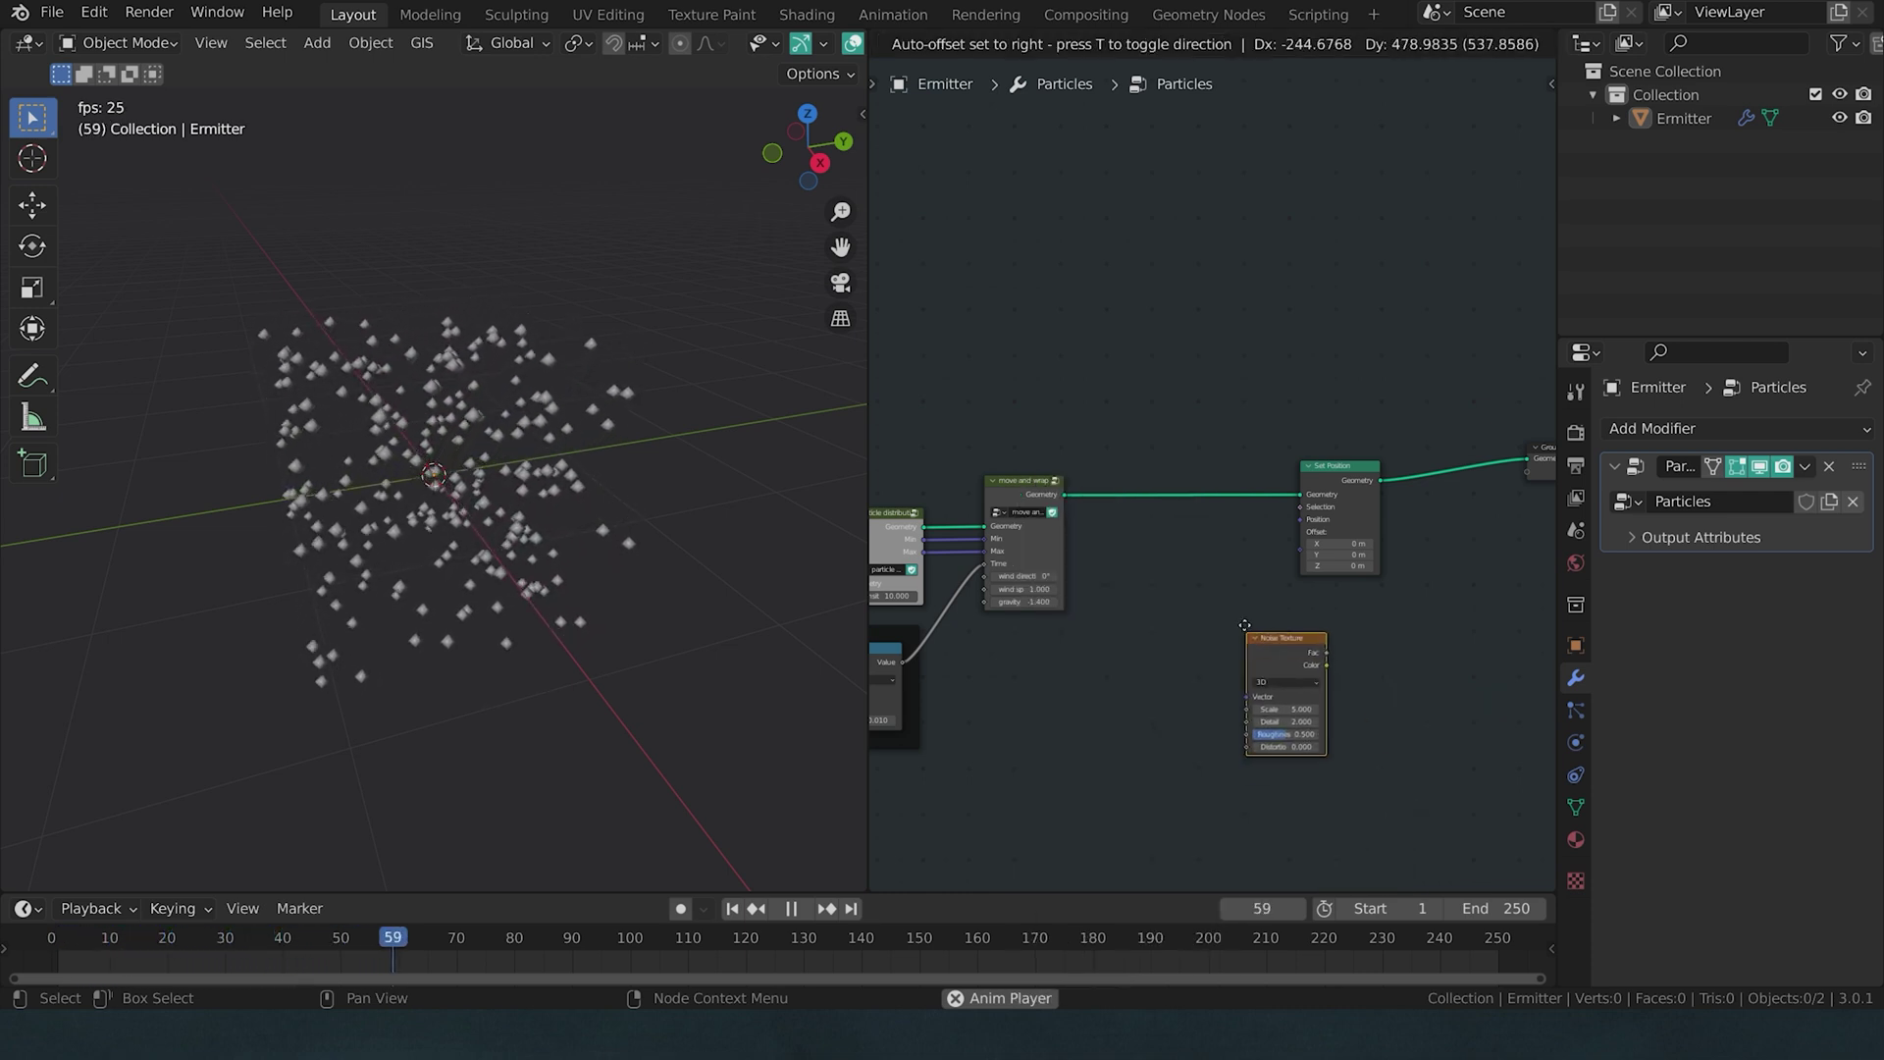
click(1233, 569)
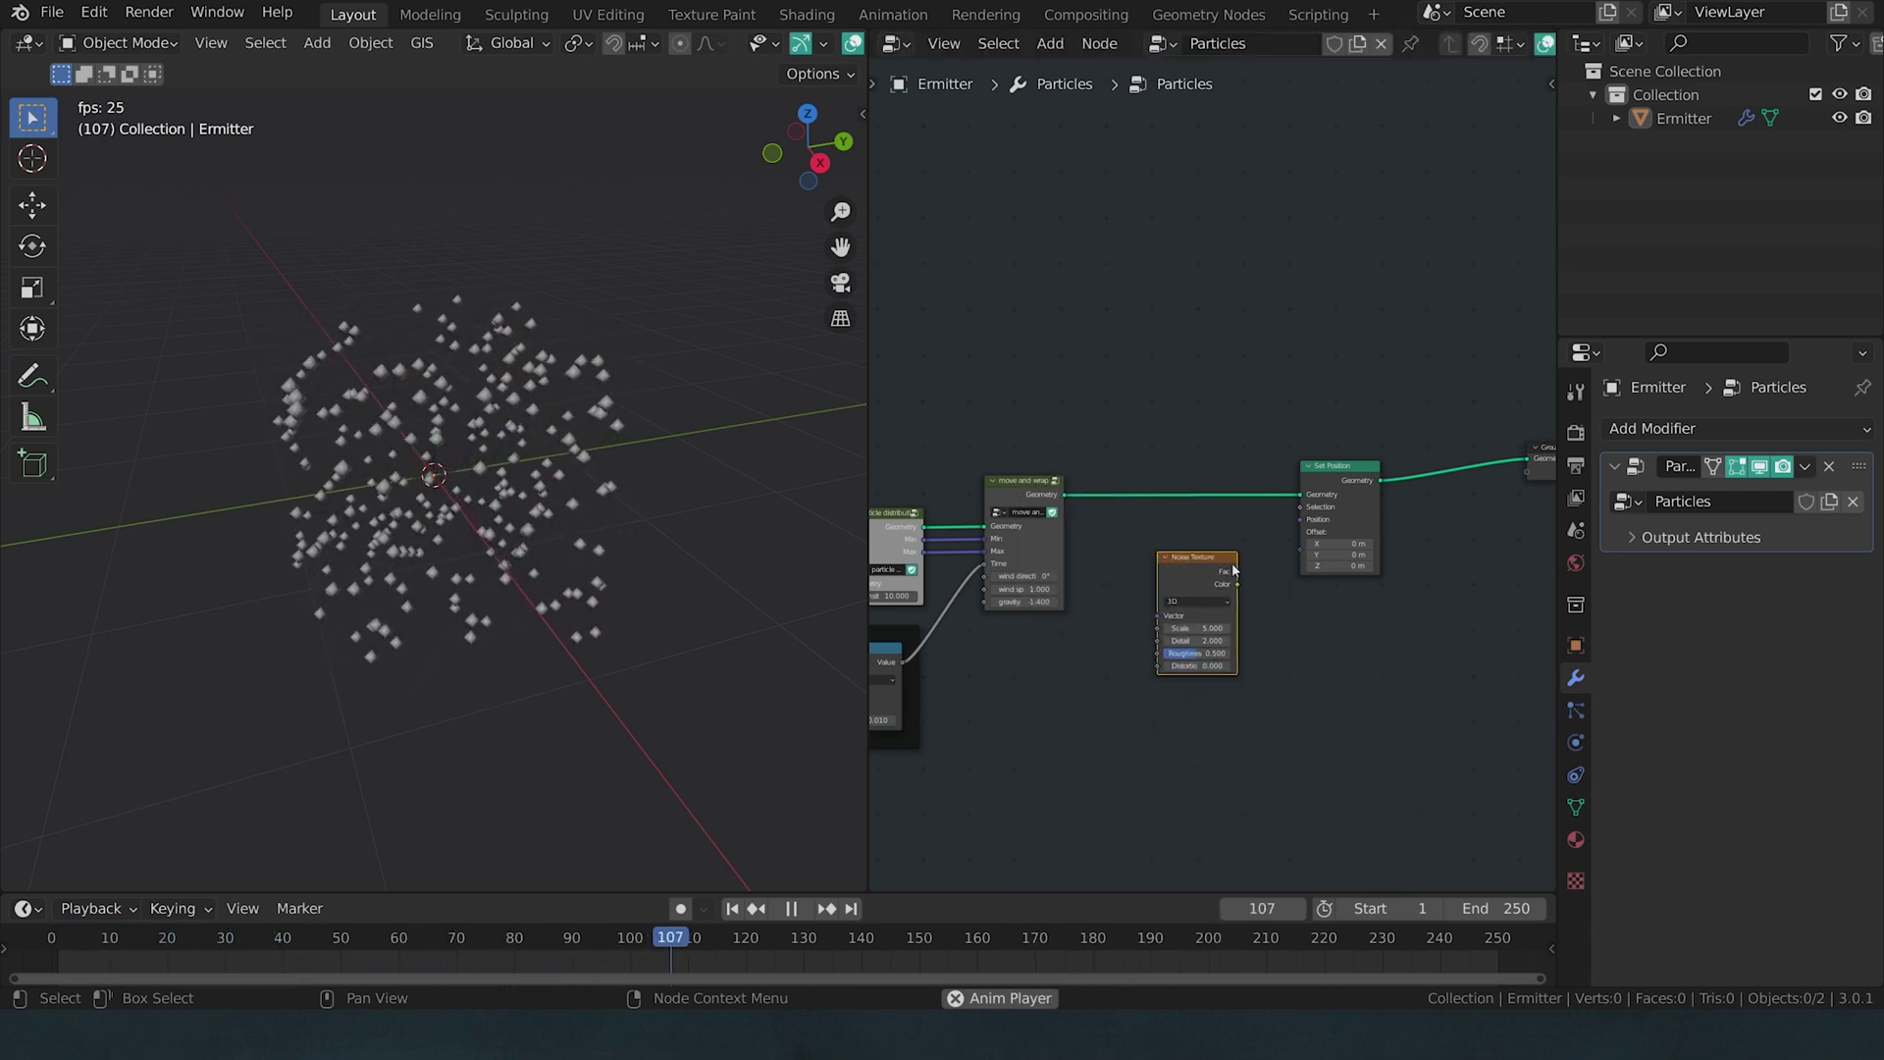
scroll(1289, 586, up, 3)
middle_drag(1281, 629, 1171, 583)
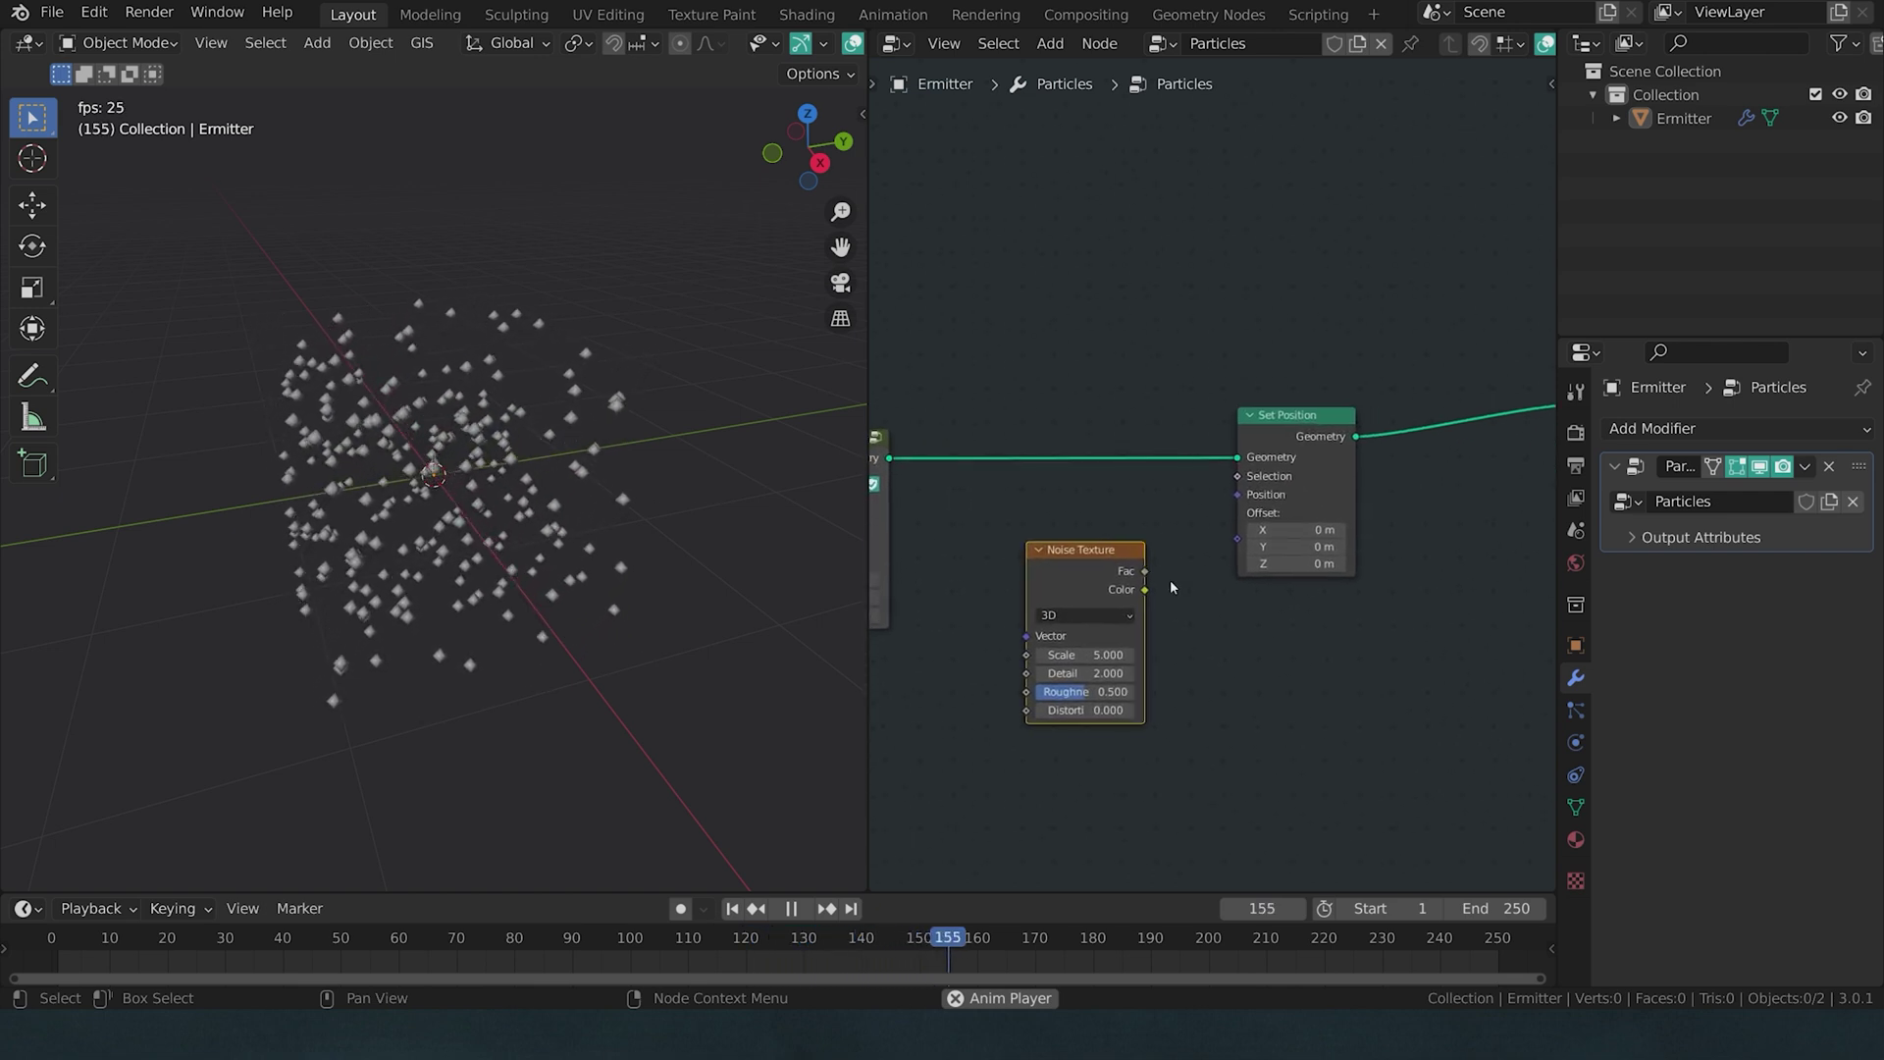
drag(1144, 590, 1252, 503)
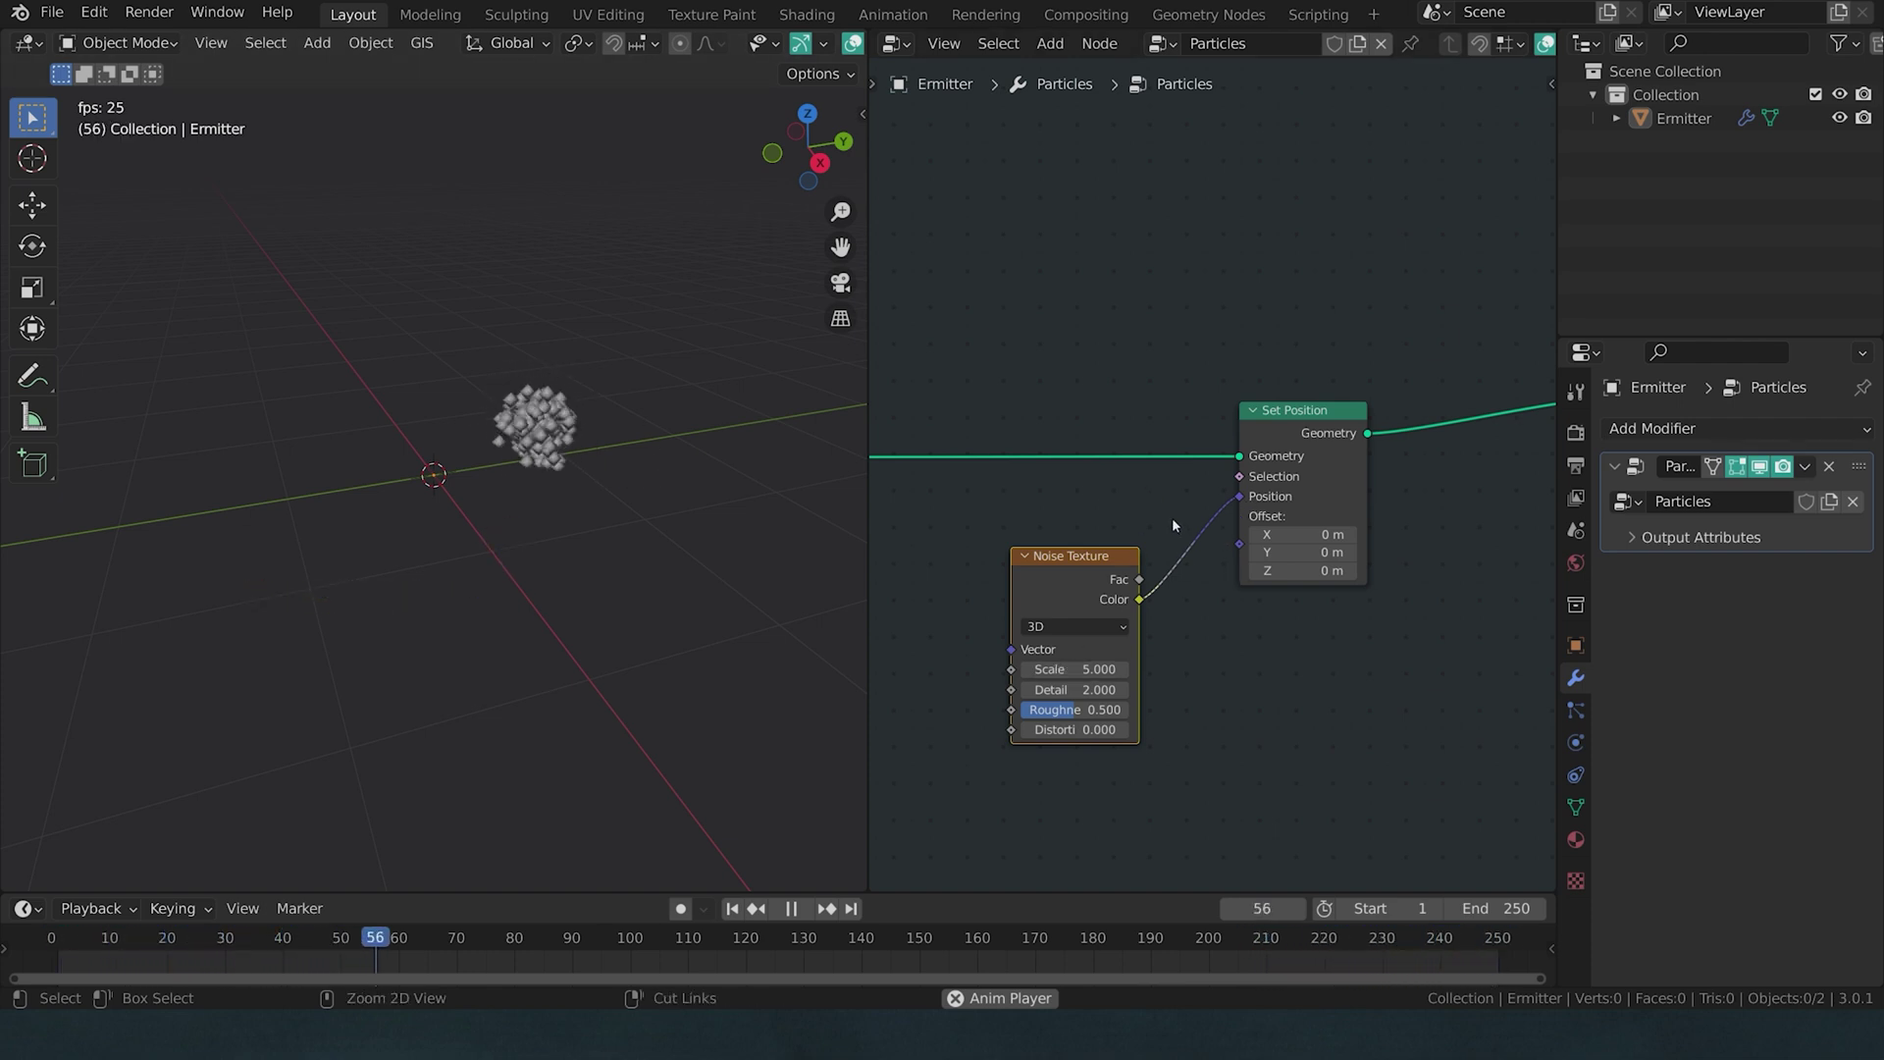
drag(1138, 592, 1136, 728)
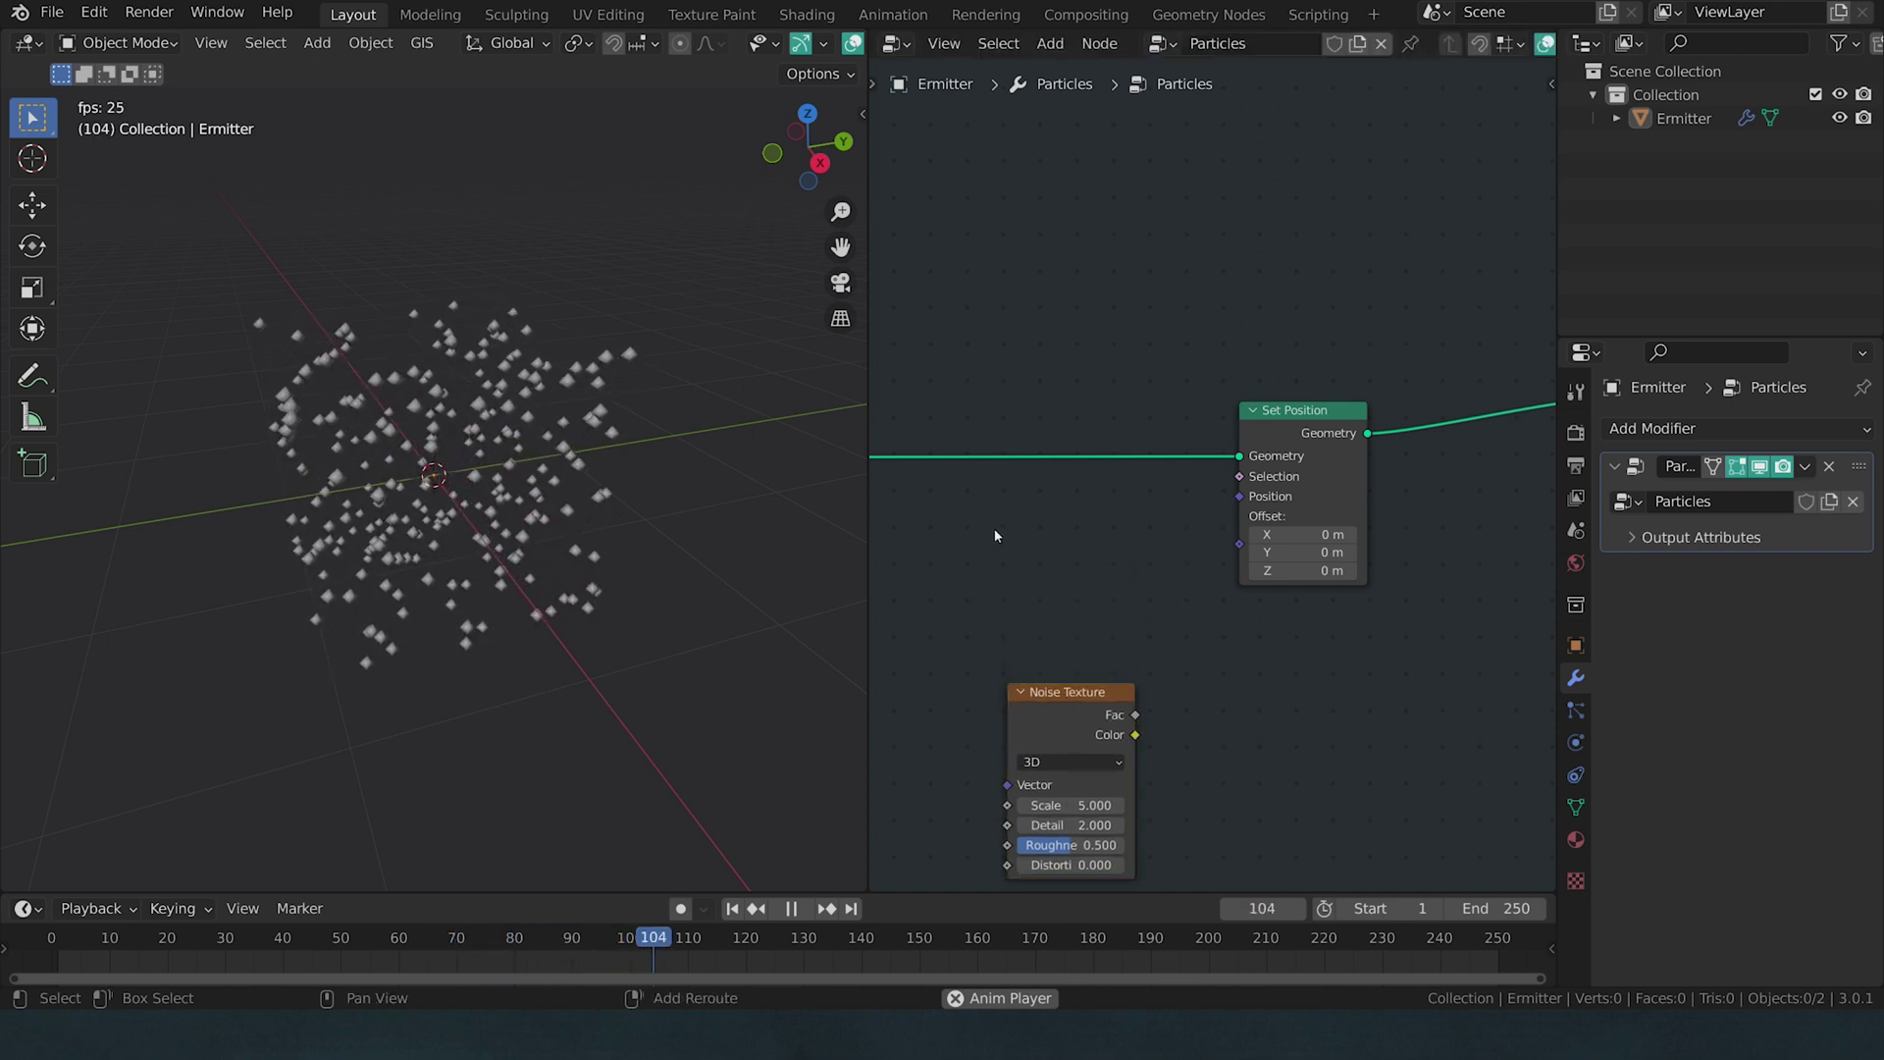
- Add a Position node and connect it to the Position input of Set Position
key(shift+a)
click(909, 195)
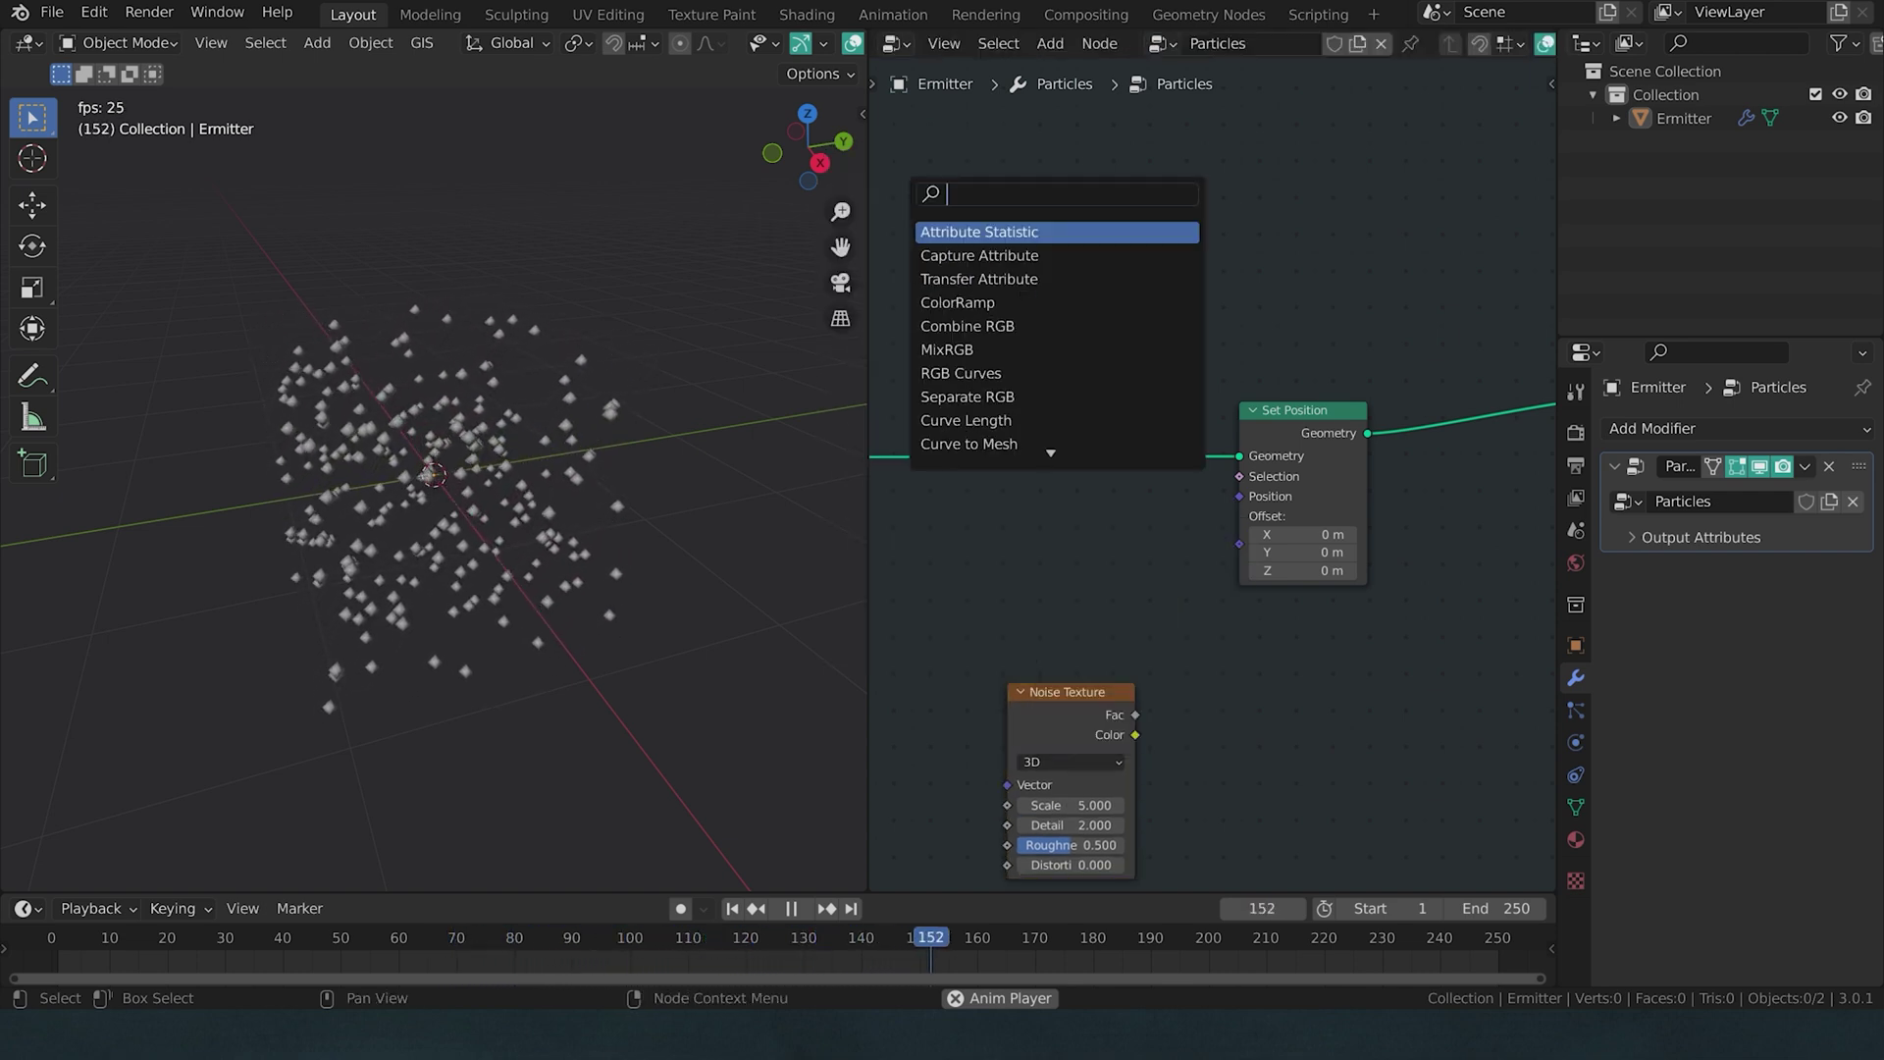
text(pos)
key(Return)
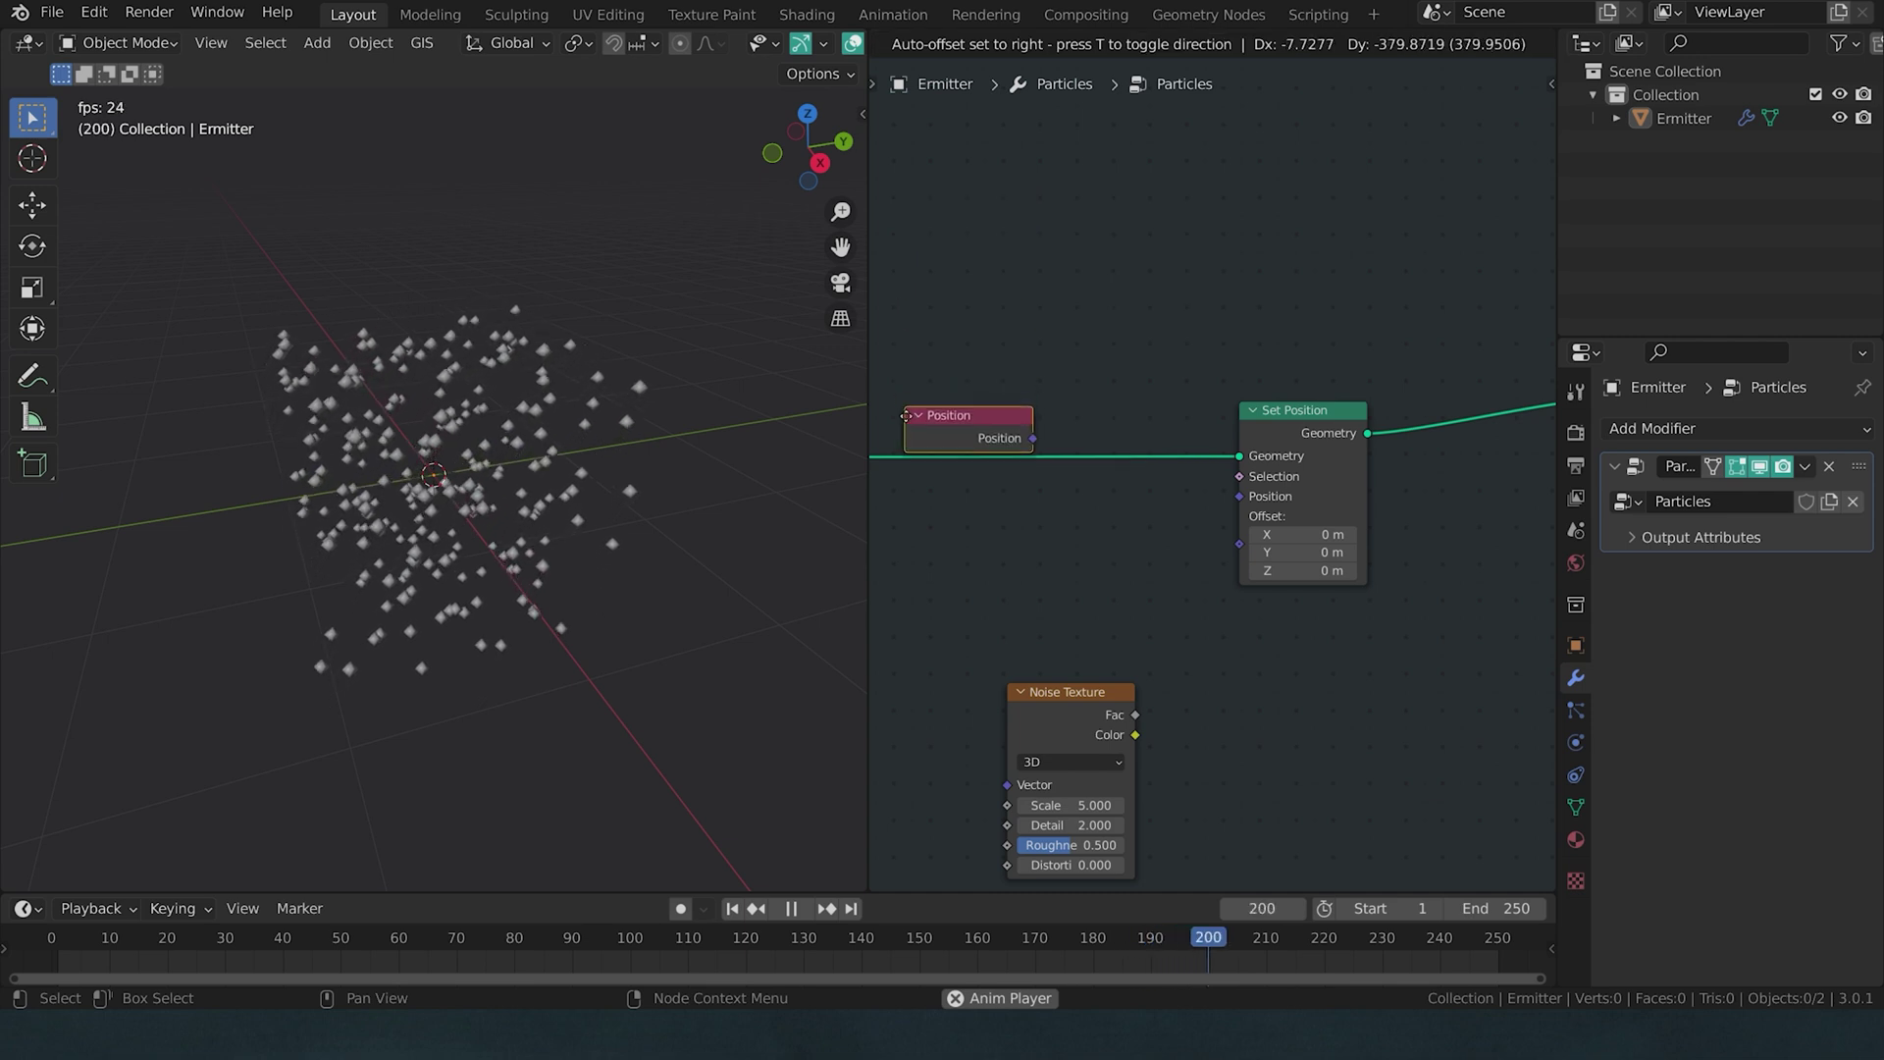
click(989, 508)
drag(1040, 520, 1239, 496)
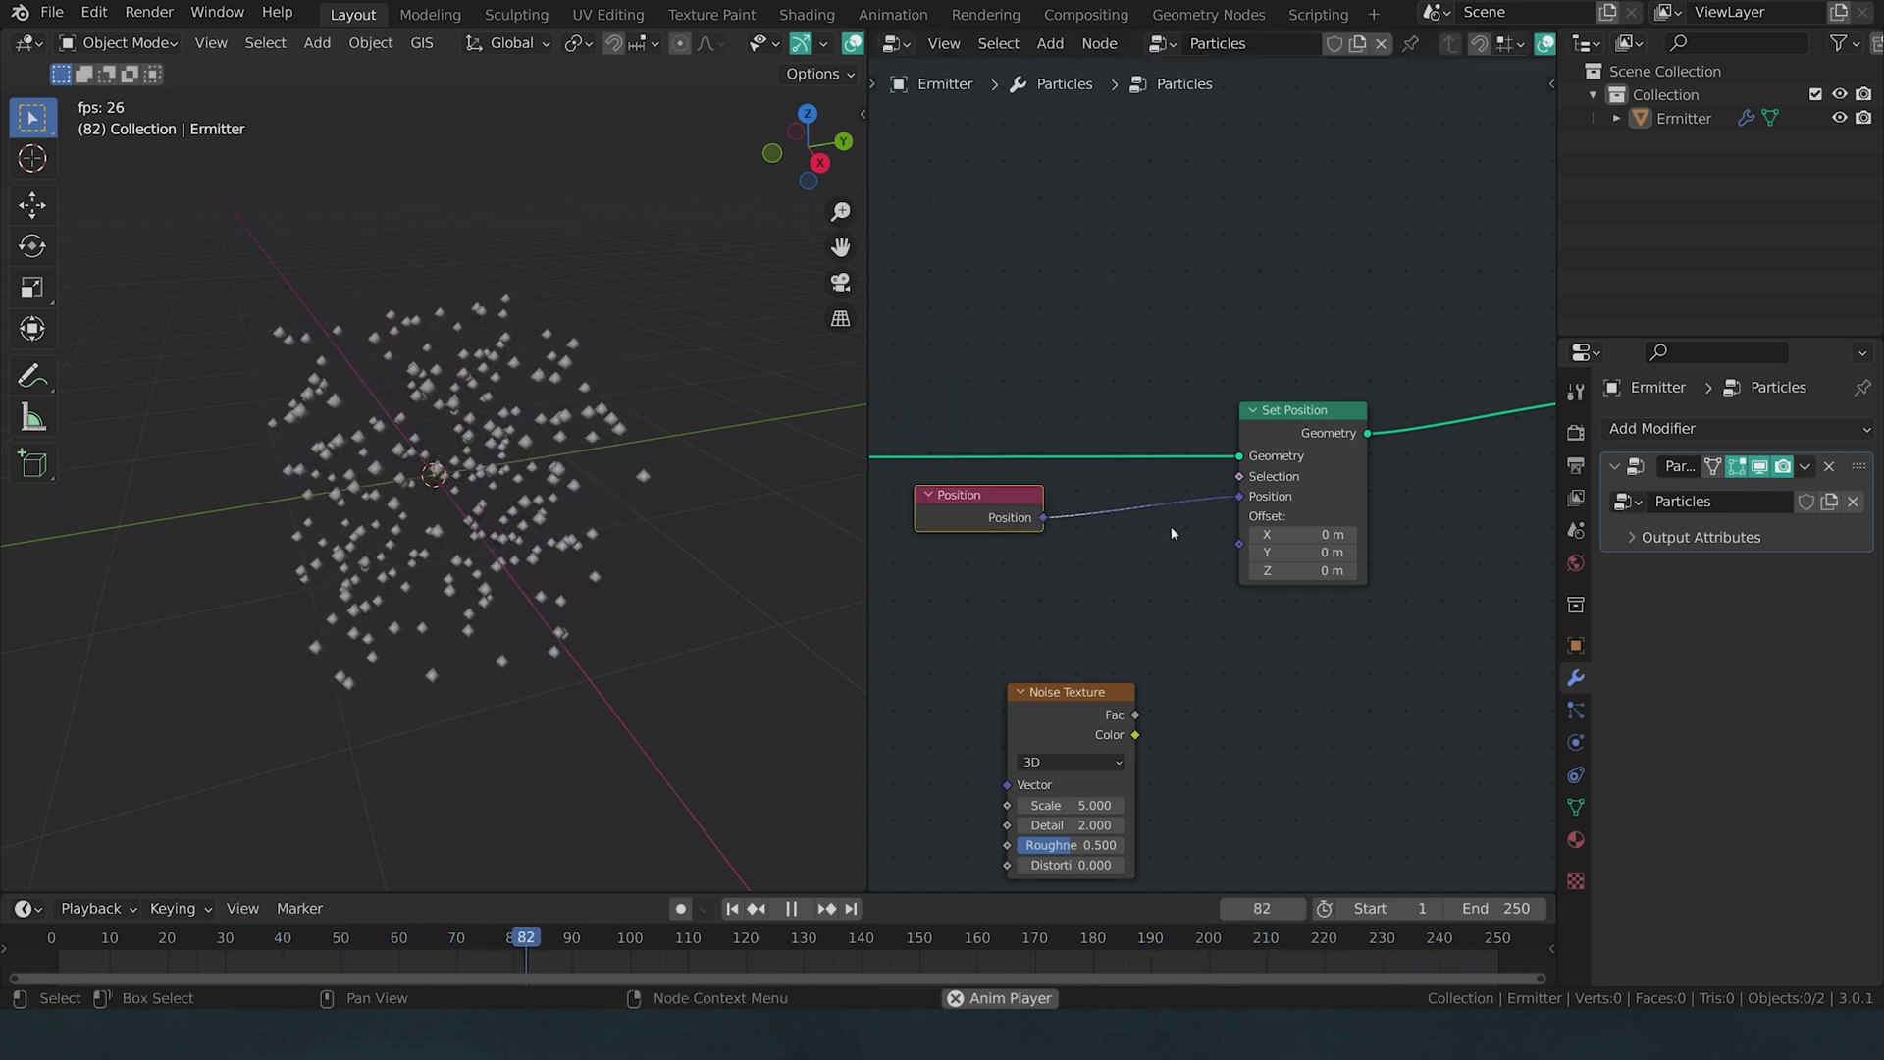
- Insert a Vector Math Add node between Position and Set Position and feed the noise Color into its second vector
key(shift+a)
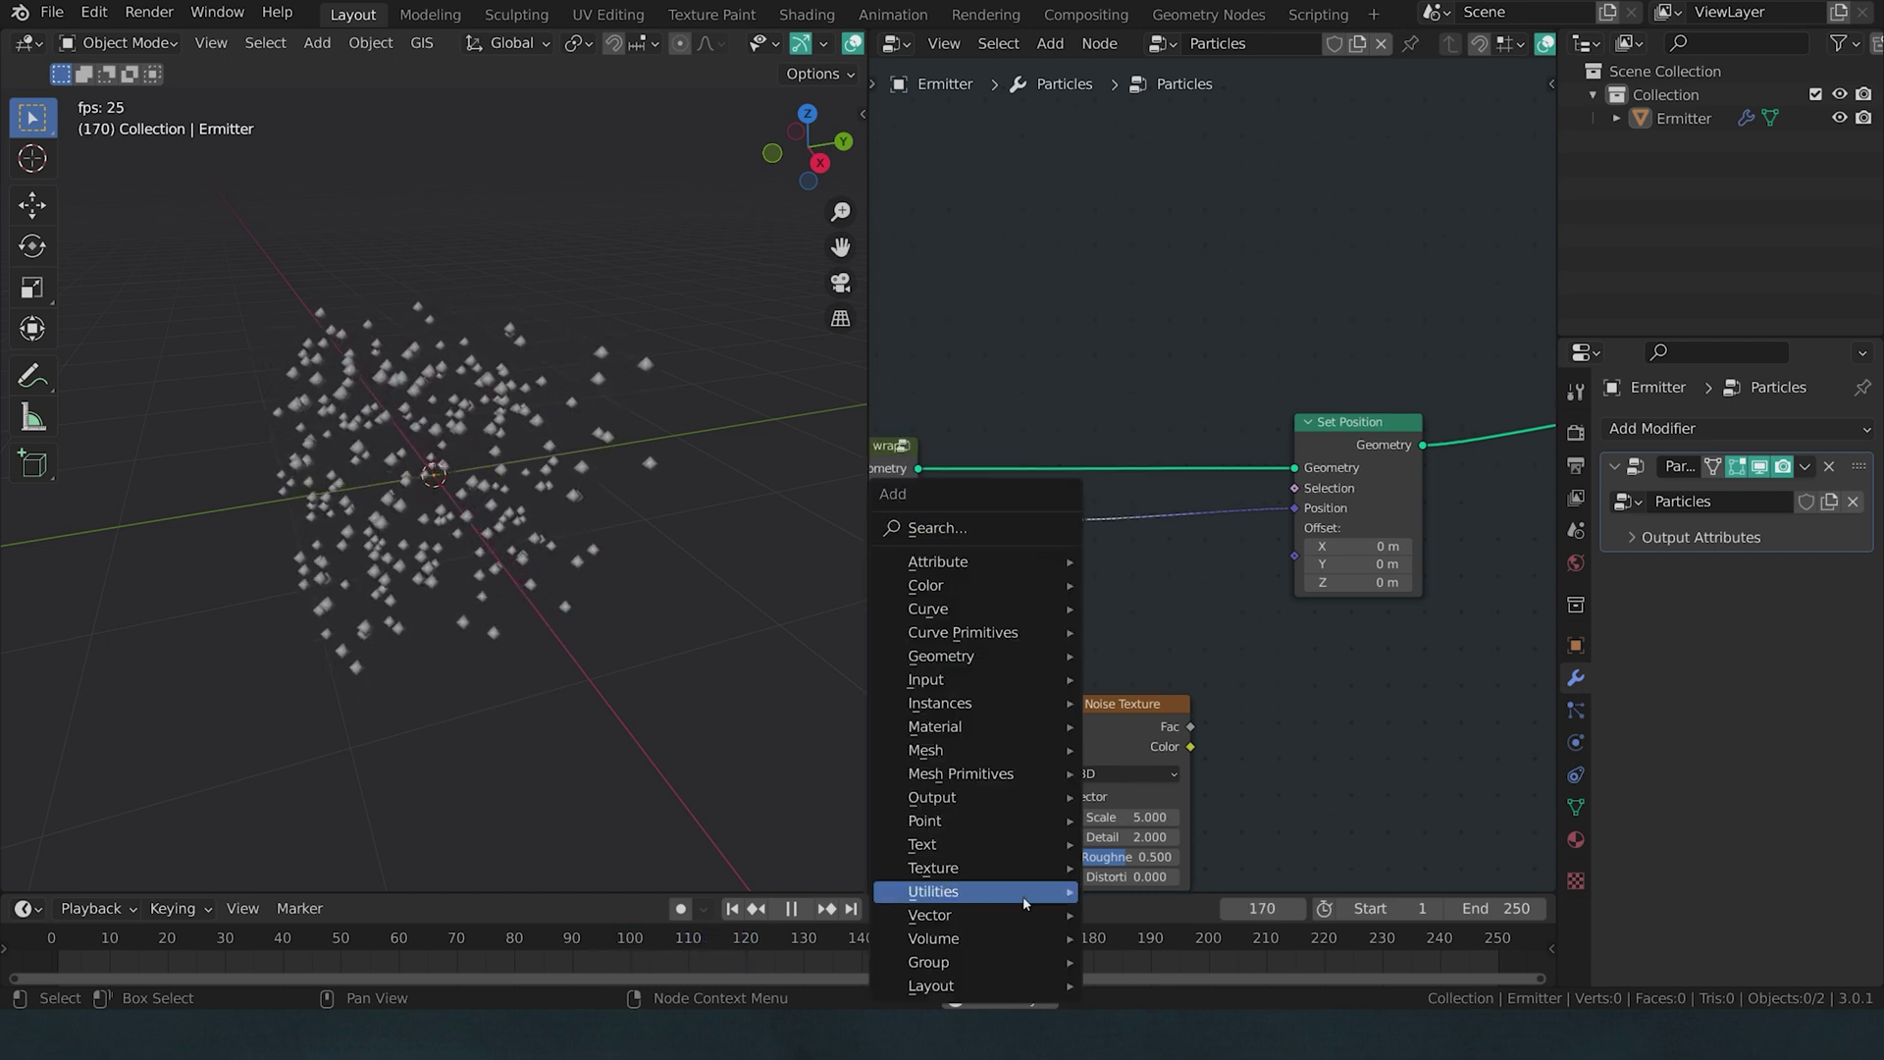
mouse_move(982, 915)
click(1153, 890)
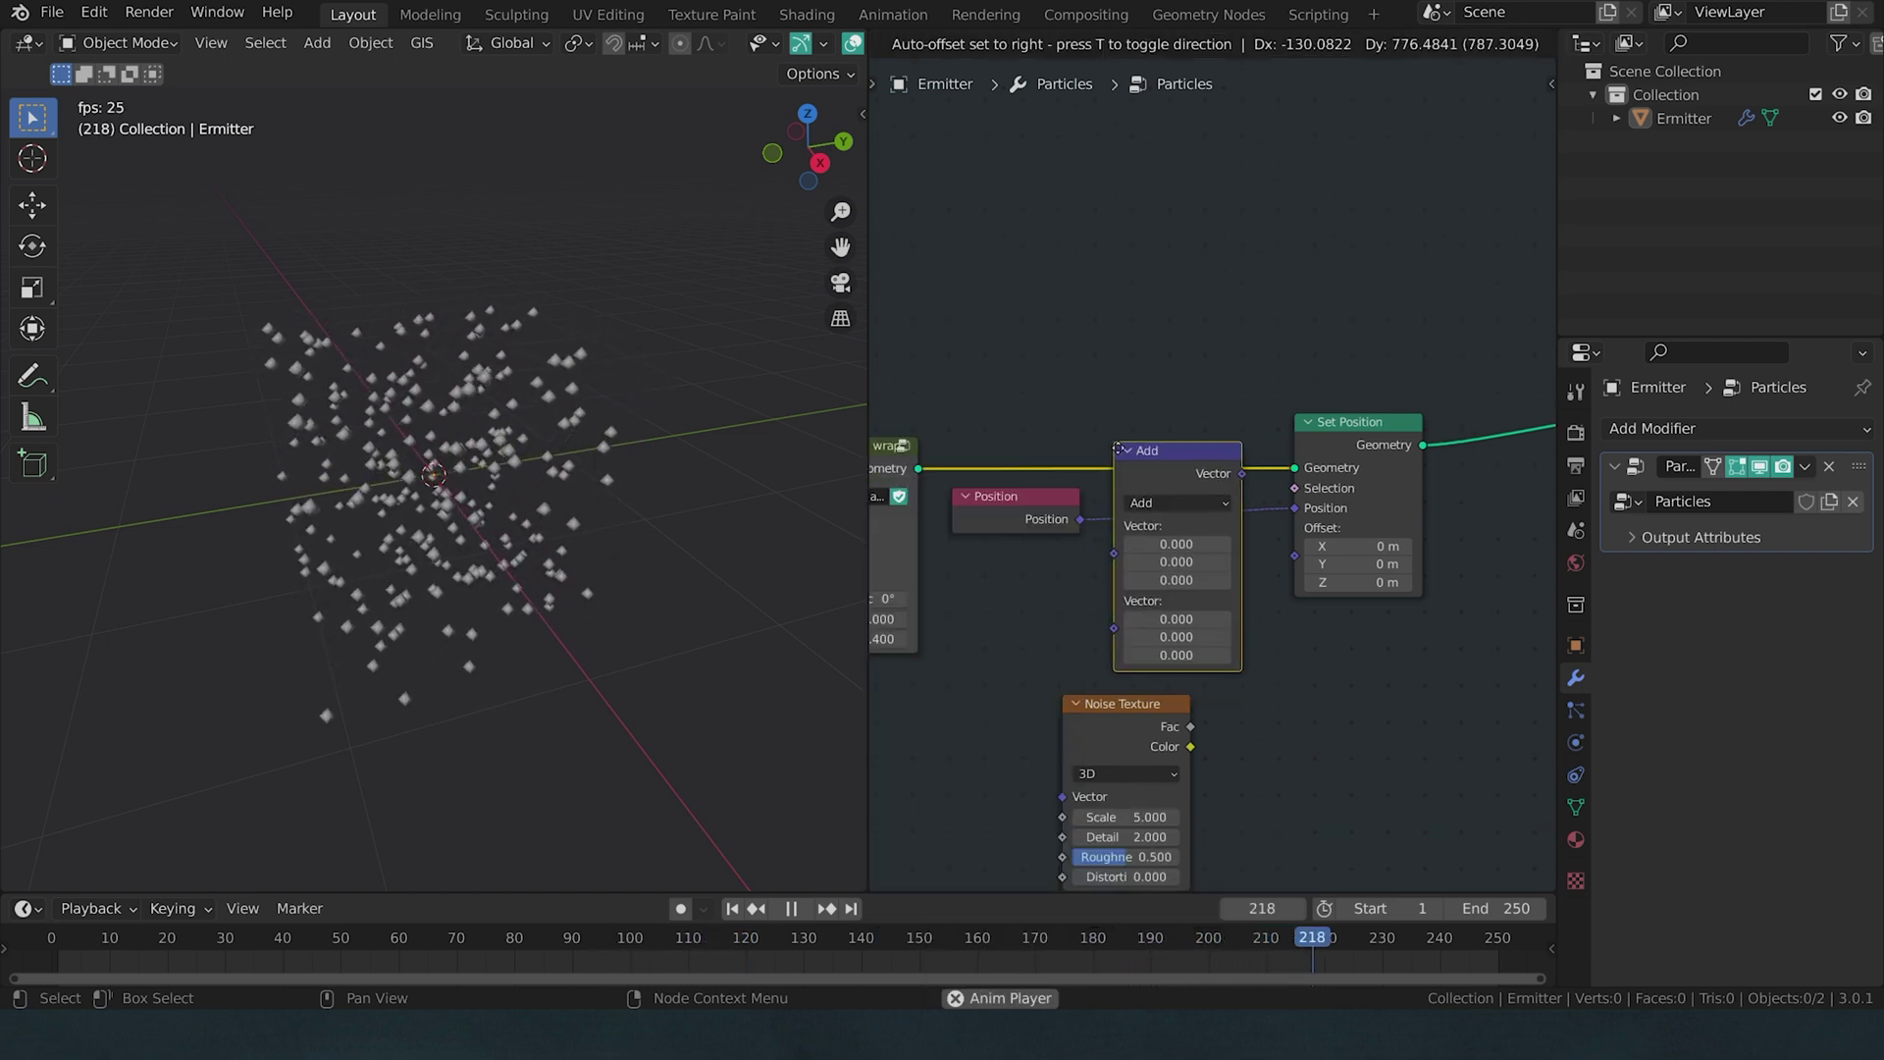
click(1158, 651)
drag(1129, 704, 1154, 609)
middle_drag(1028, 613, 1120, 498)
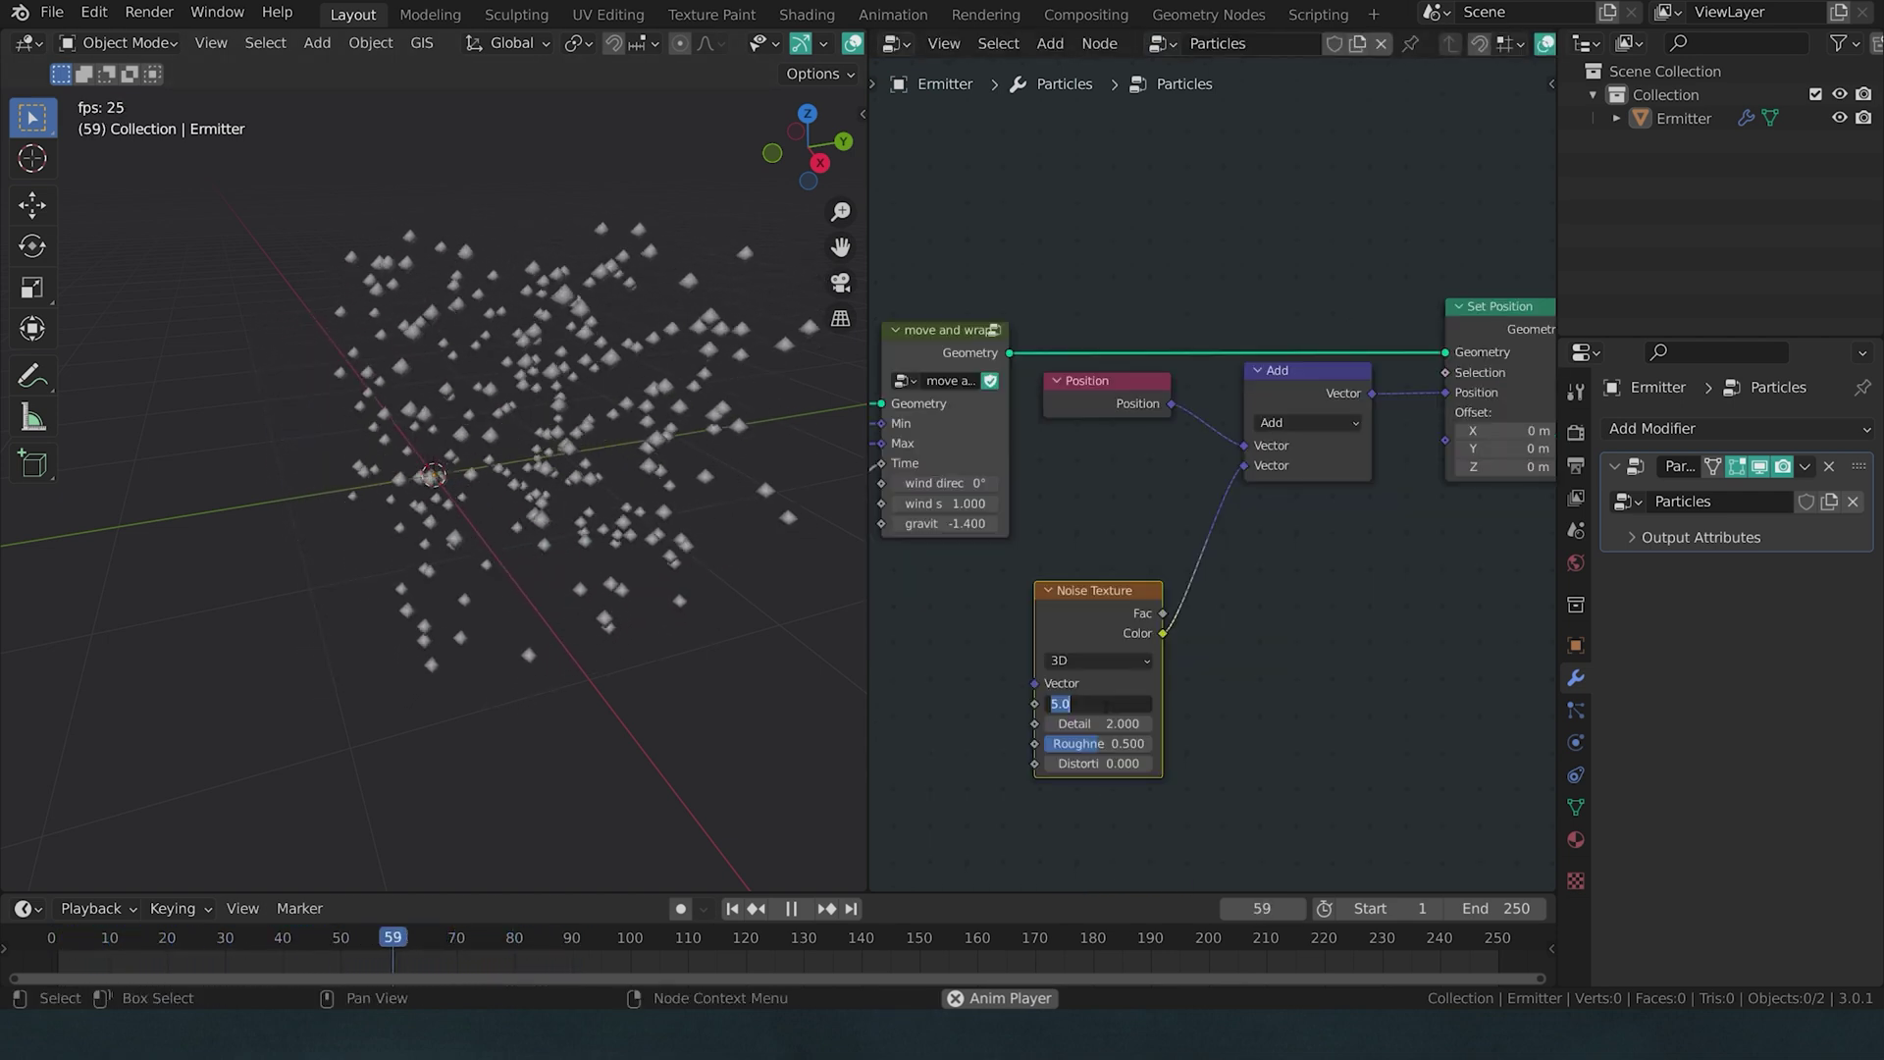
- Set the Noise Texture's scale to 0.6 and compare the particle spread with the emitter's bounds from above
click(1101, 704)
text(.1)
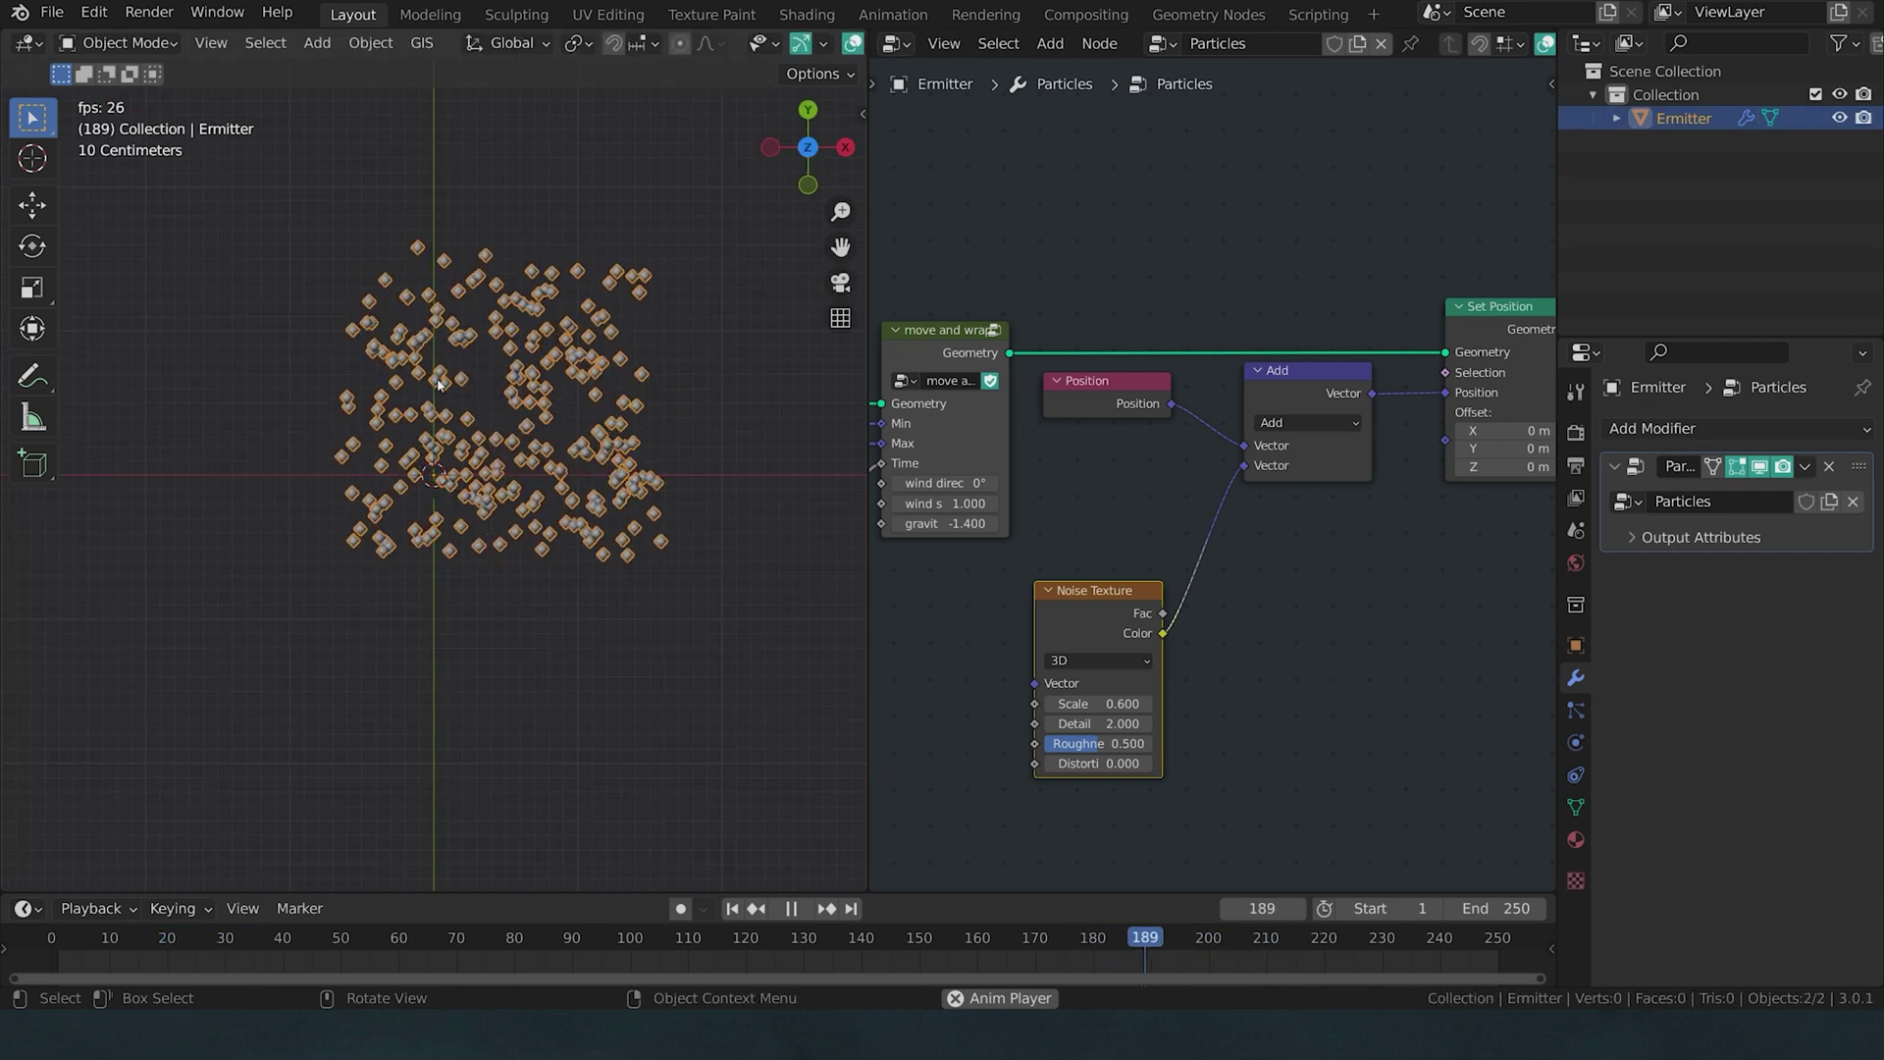
key(Tab)
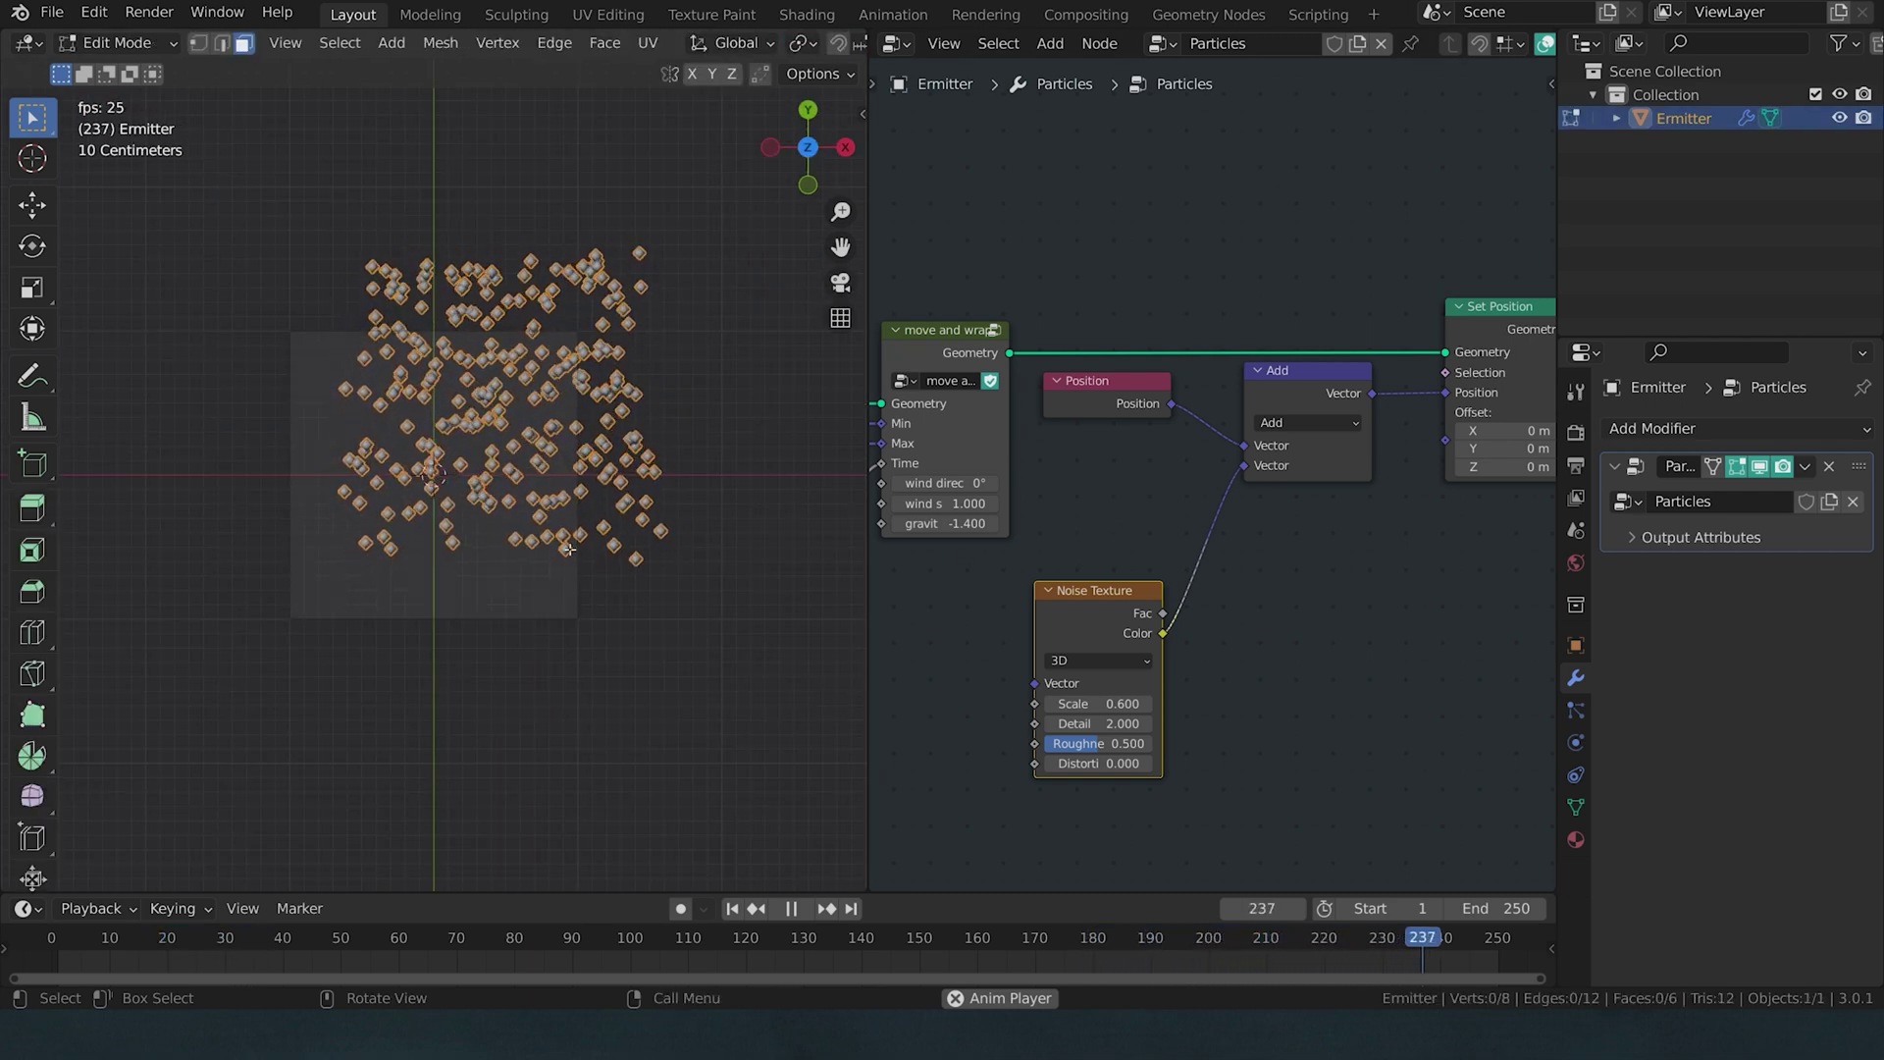
drag(538, 252, 650, 407)
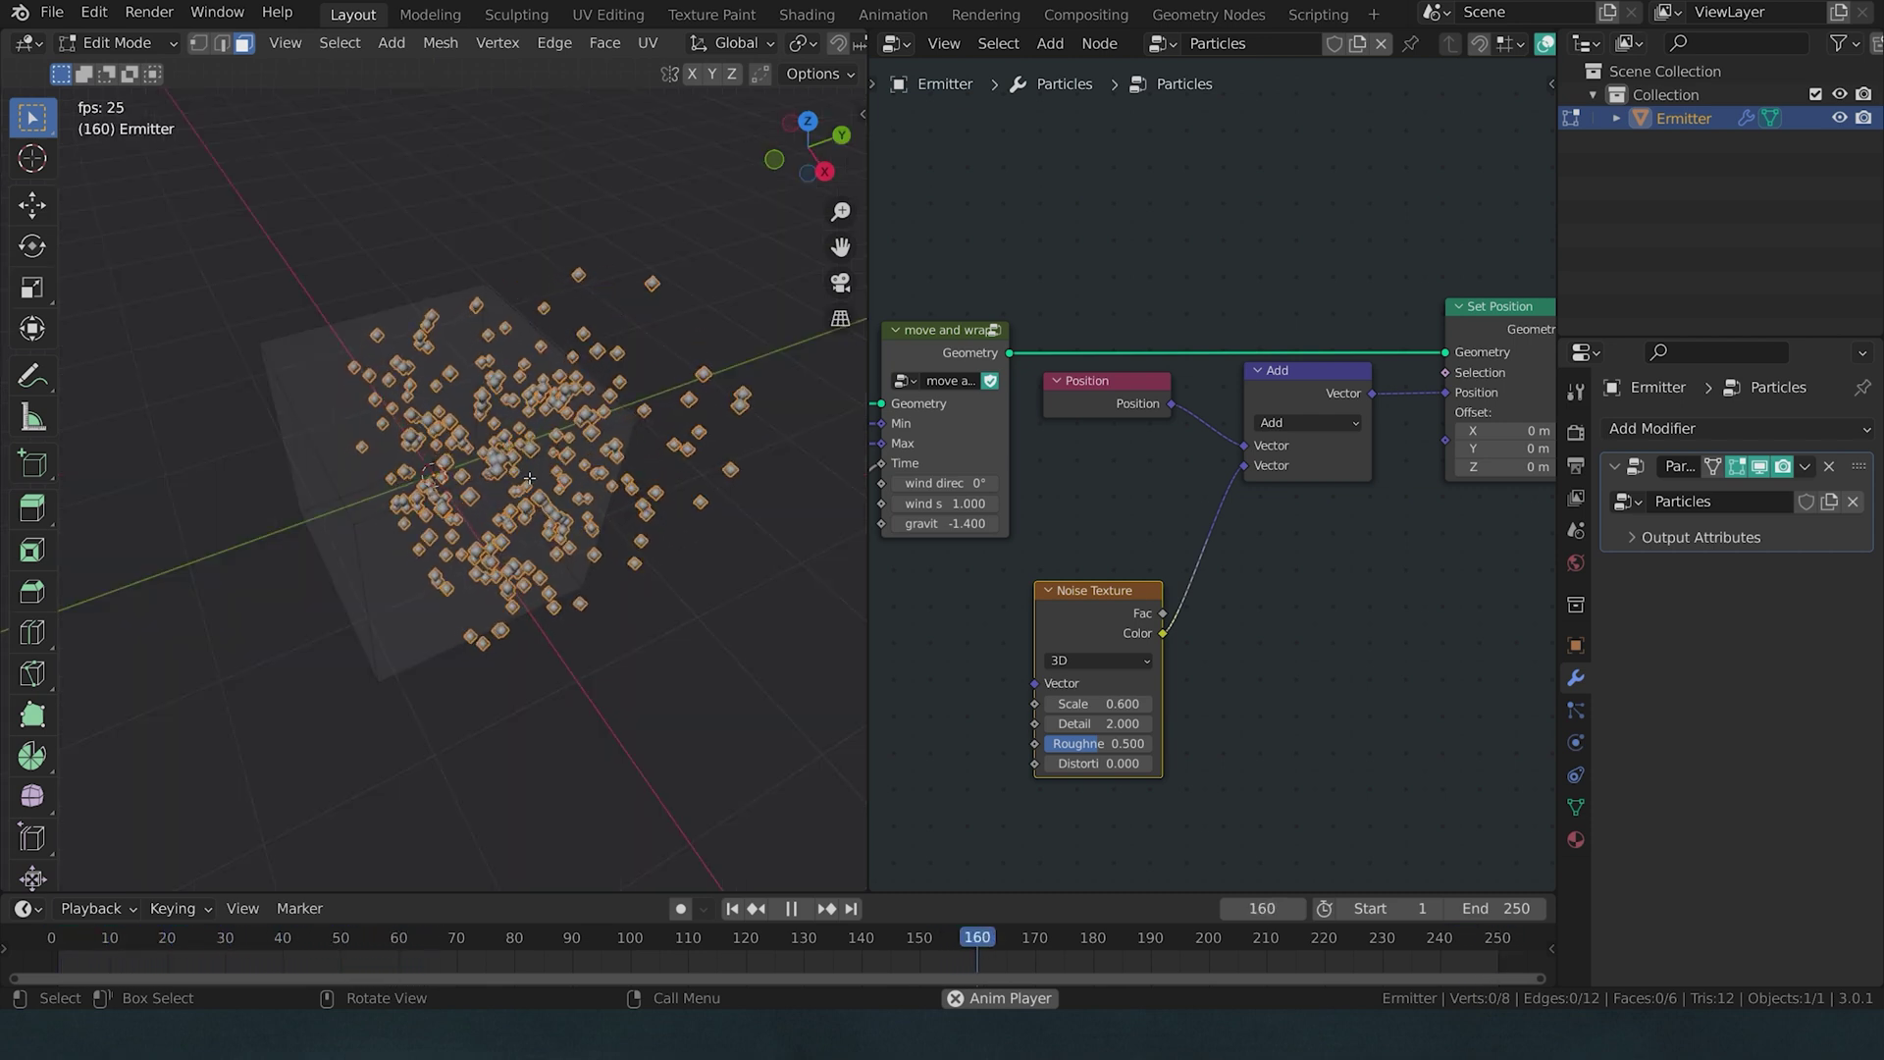
key(Tab)
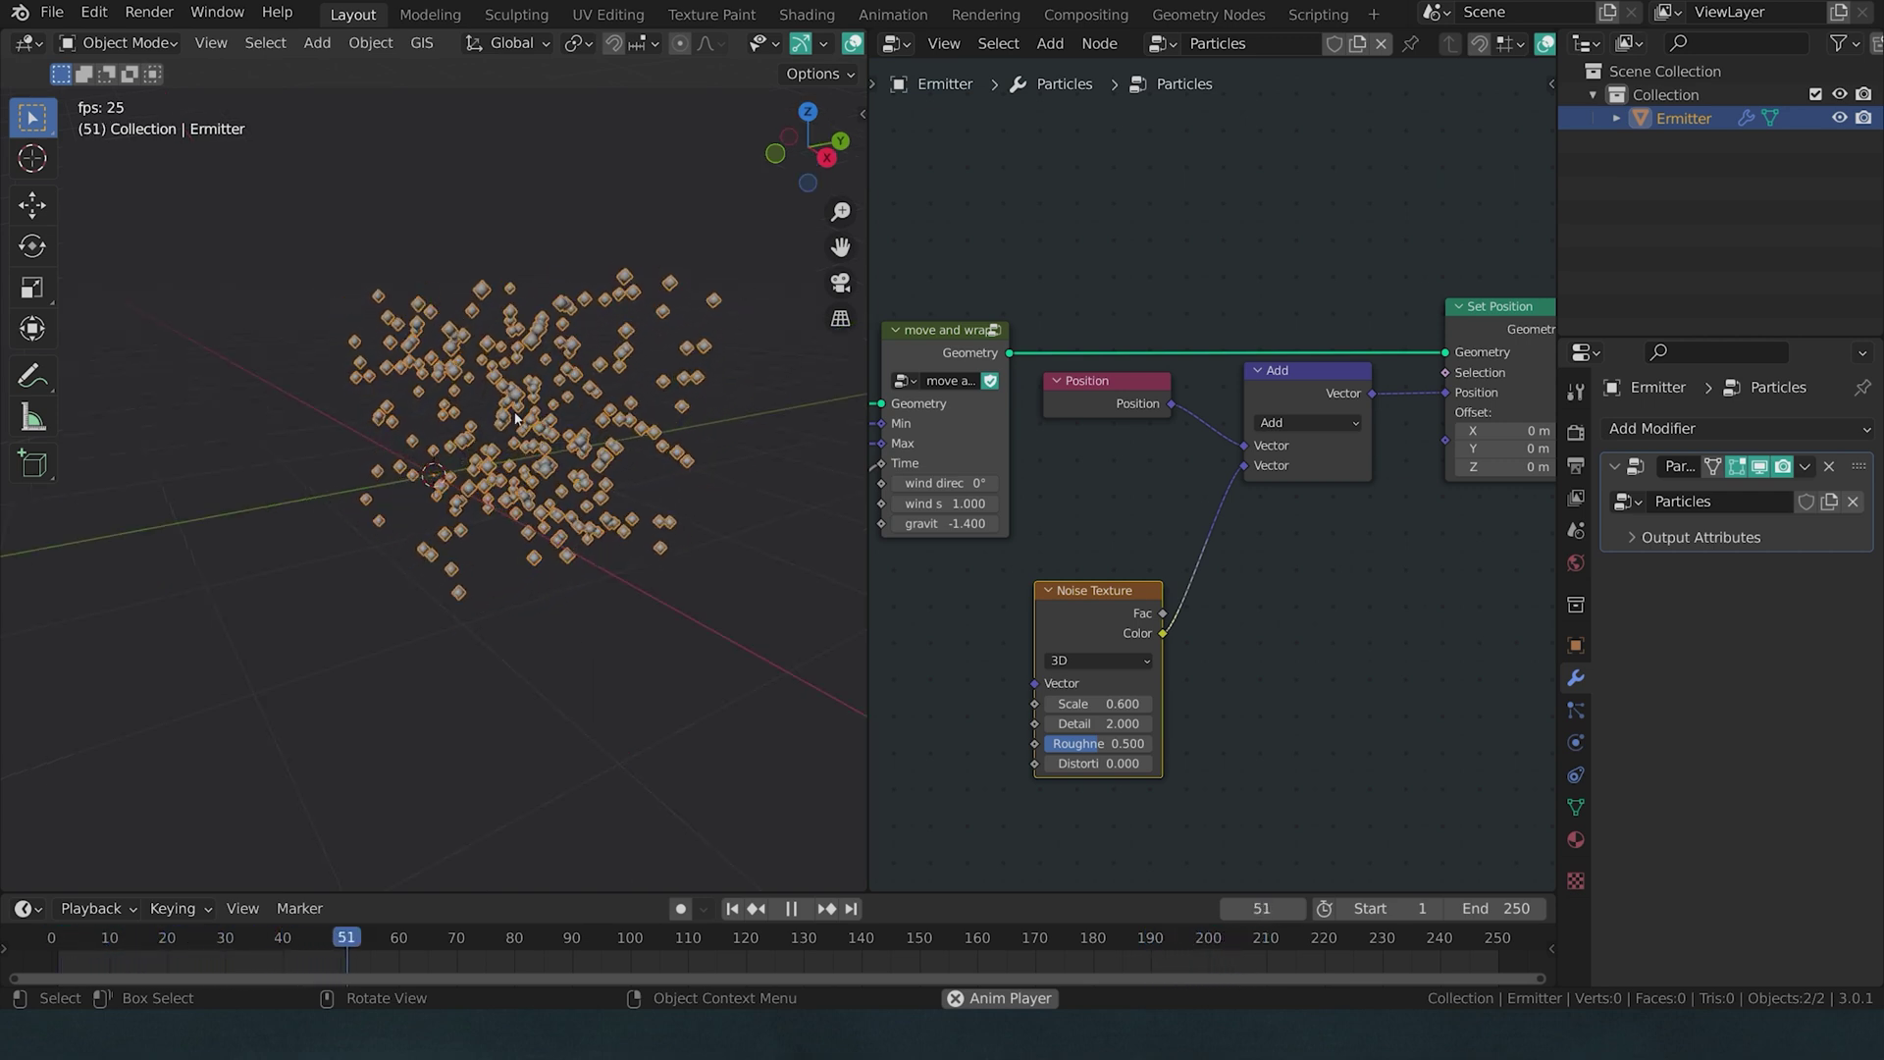
- Replace the vector Add node with a MixRGB node on the link between Position and Set Position
middle_drag(570, 334, 586, 438)
alt+drag(1284, 378, 1291, 539)
key(x)
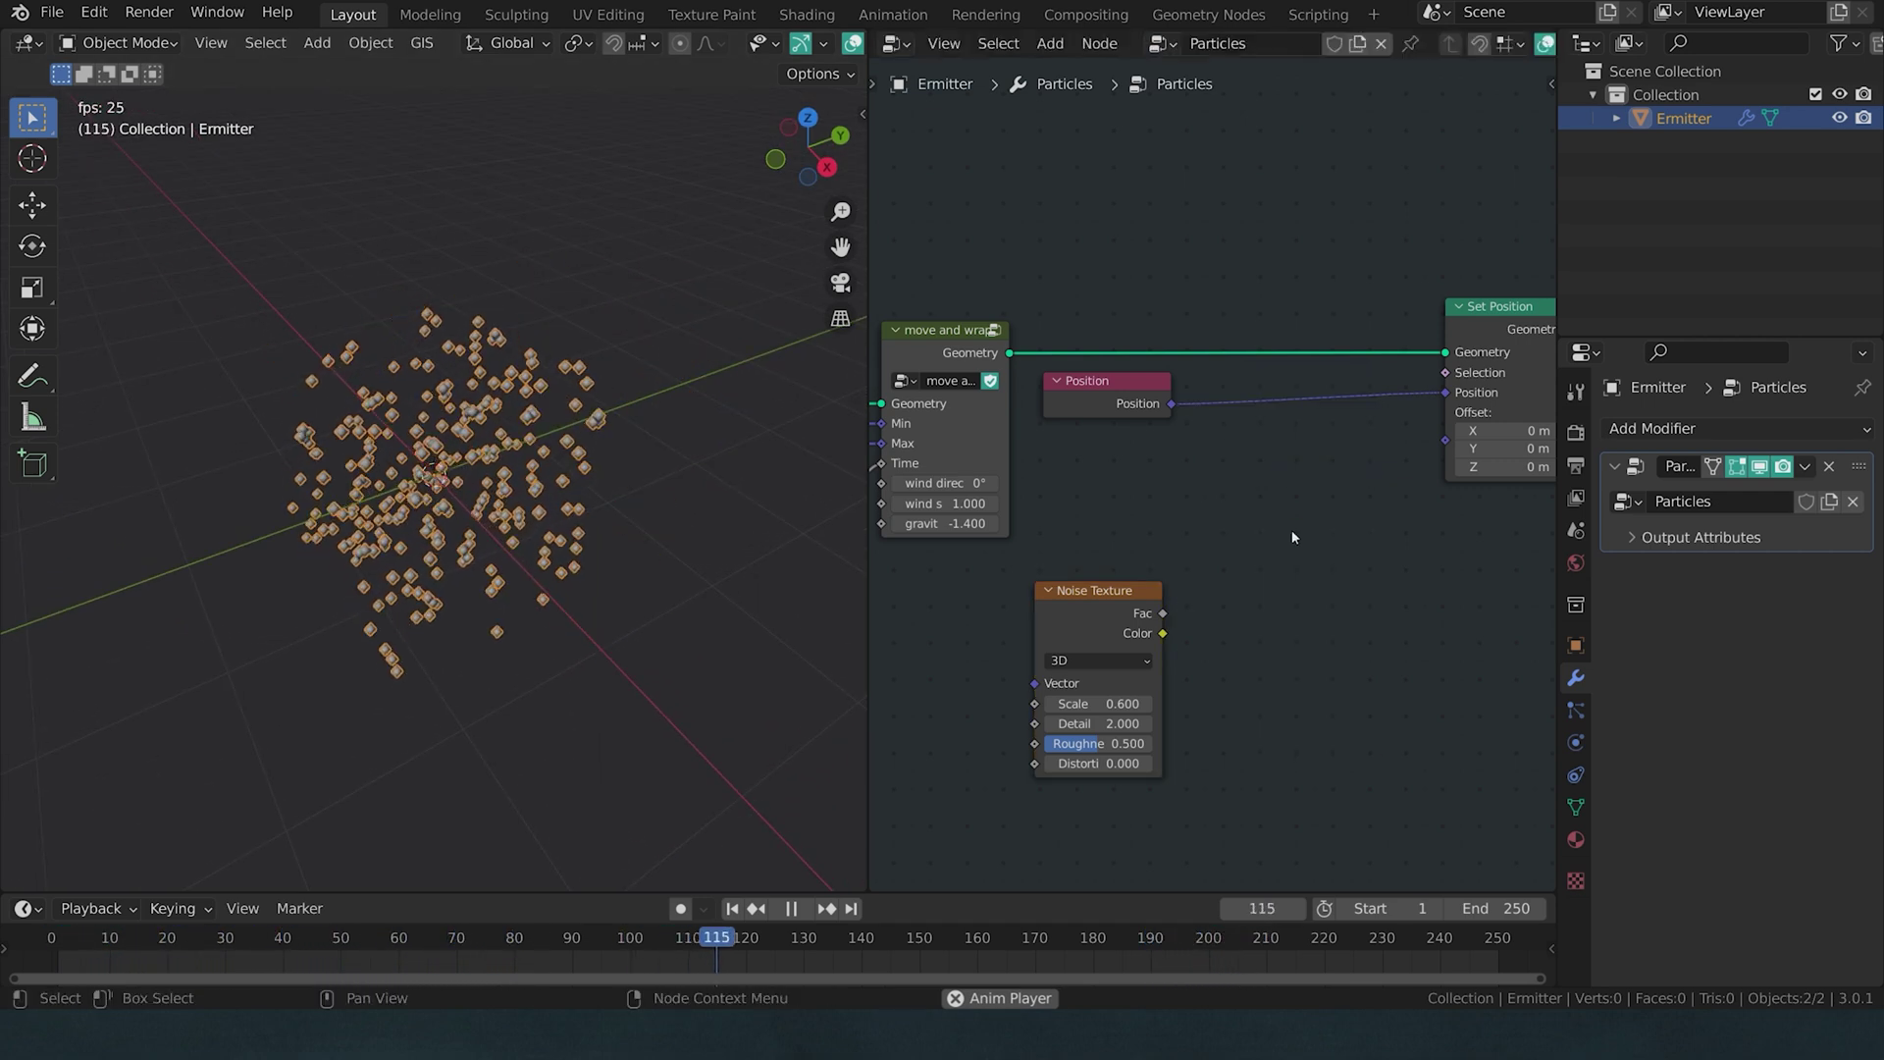
key(shift+a)
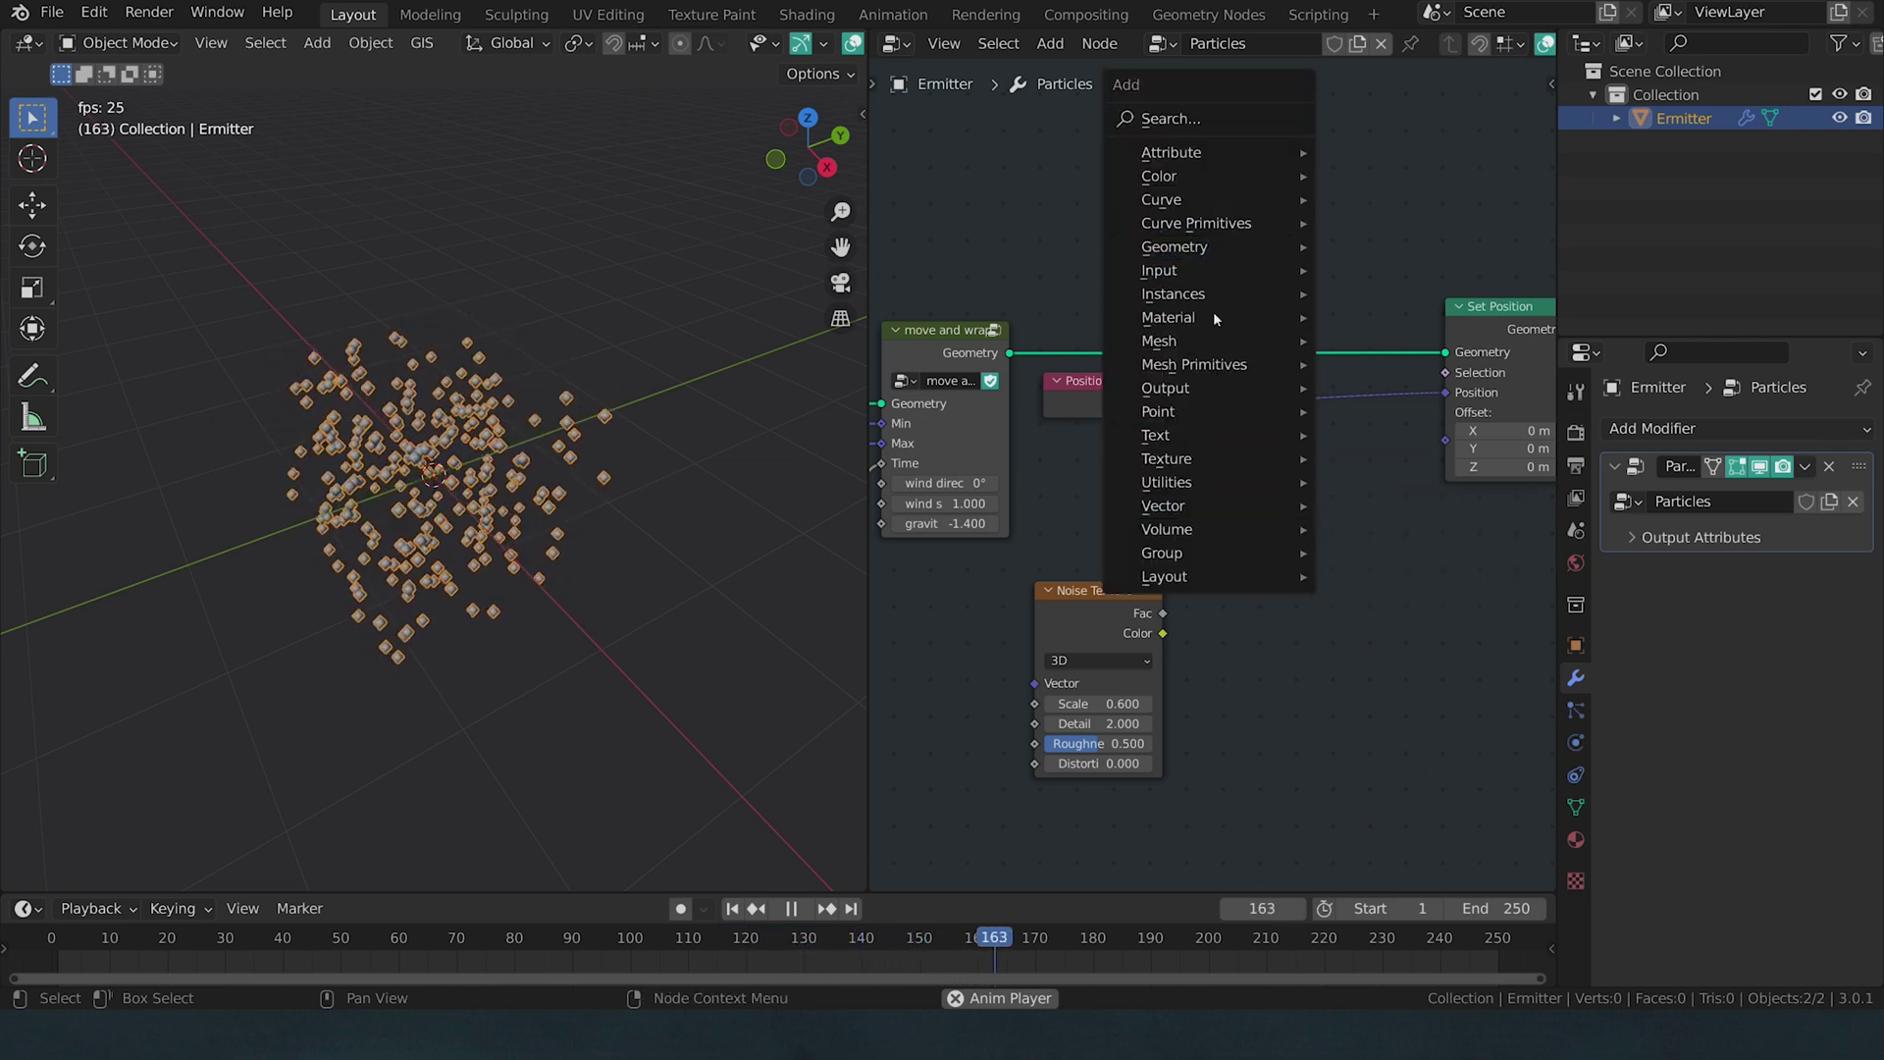
mouse_move(1198, 191)
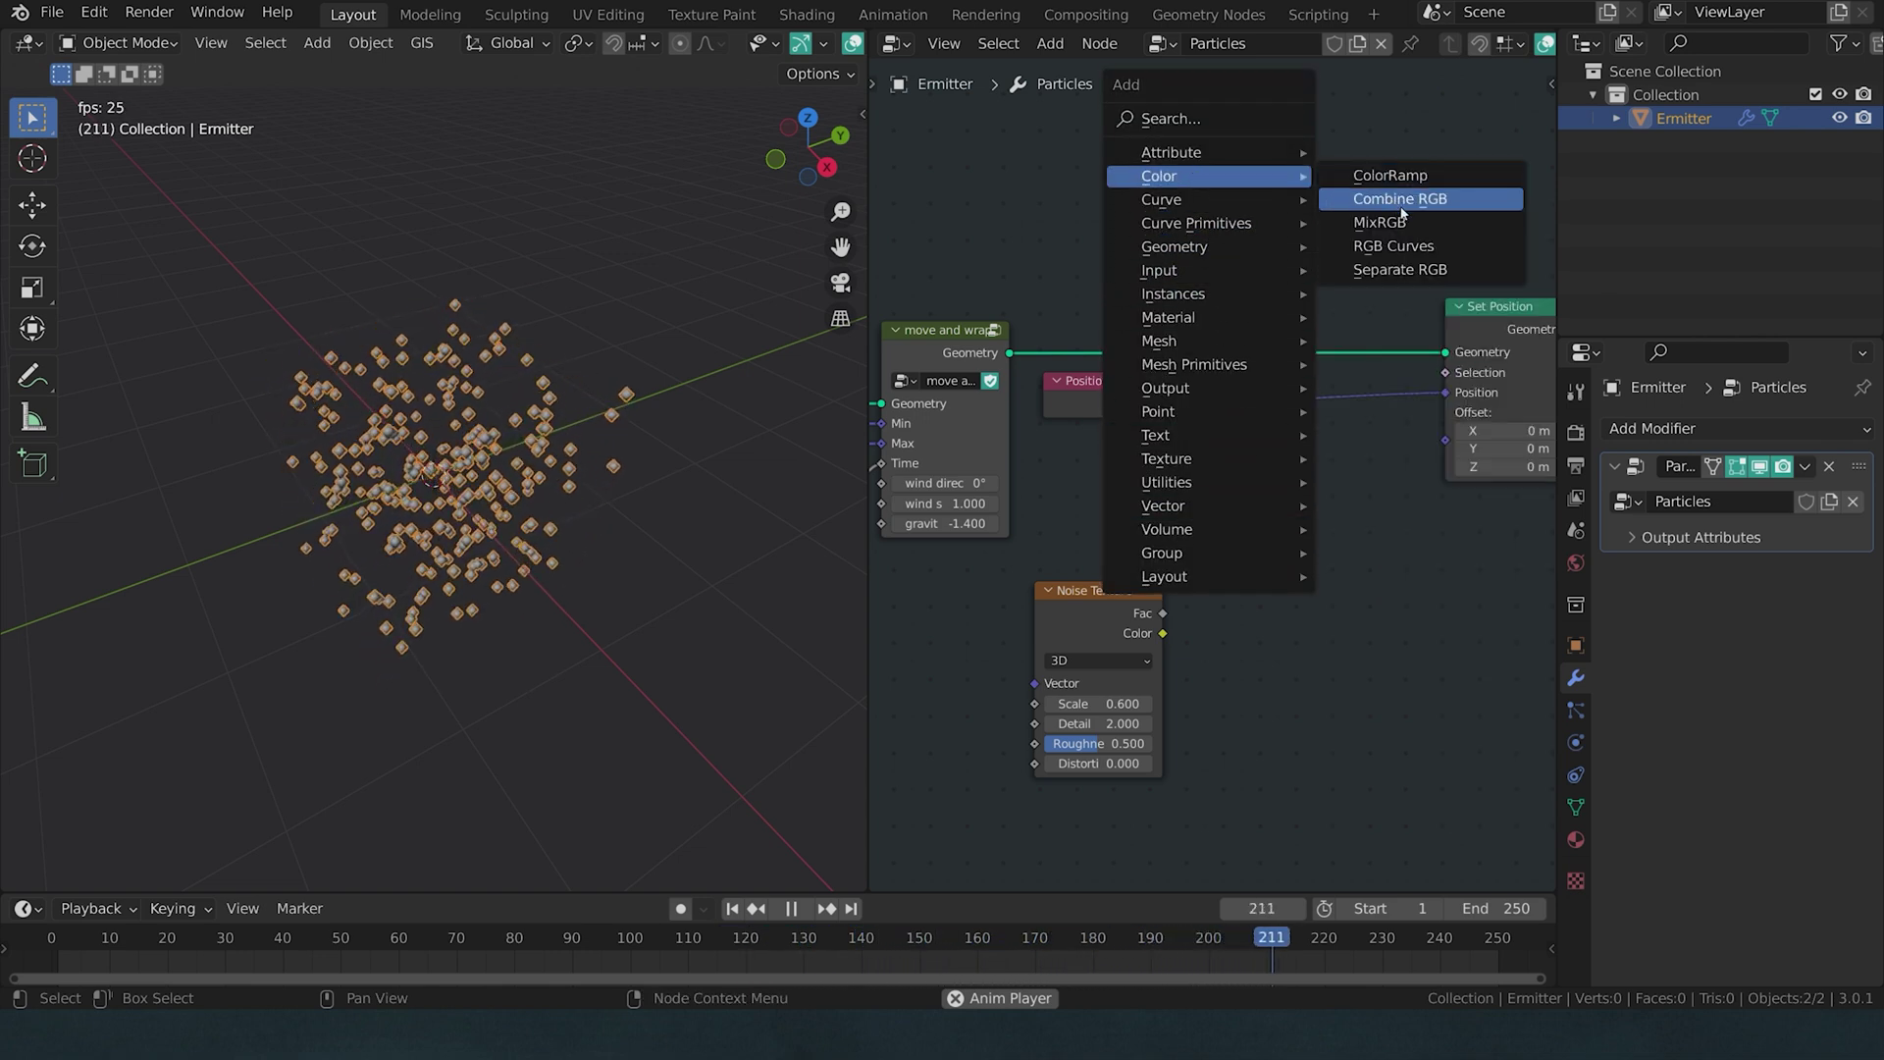
click(1417, 236)
click(1268, 486)
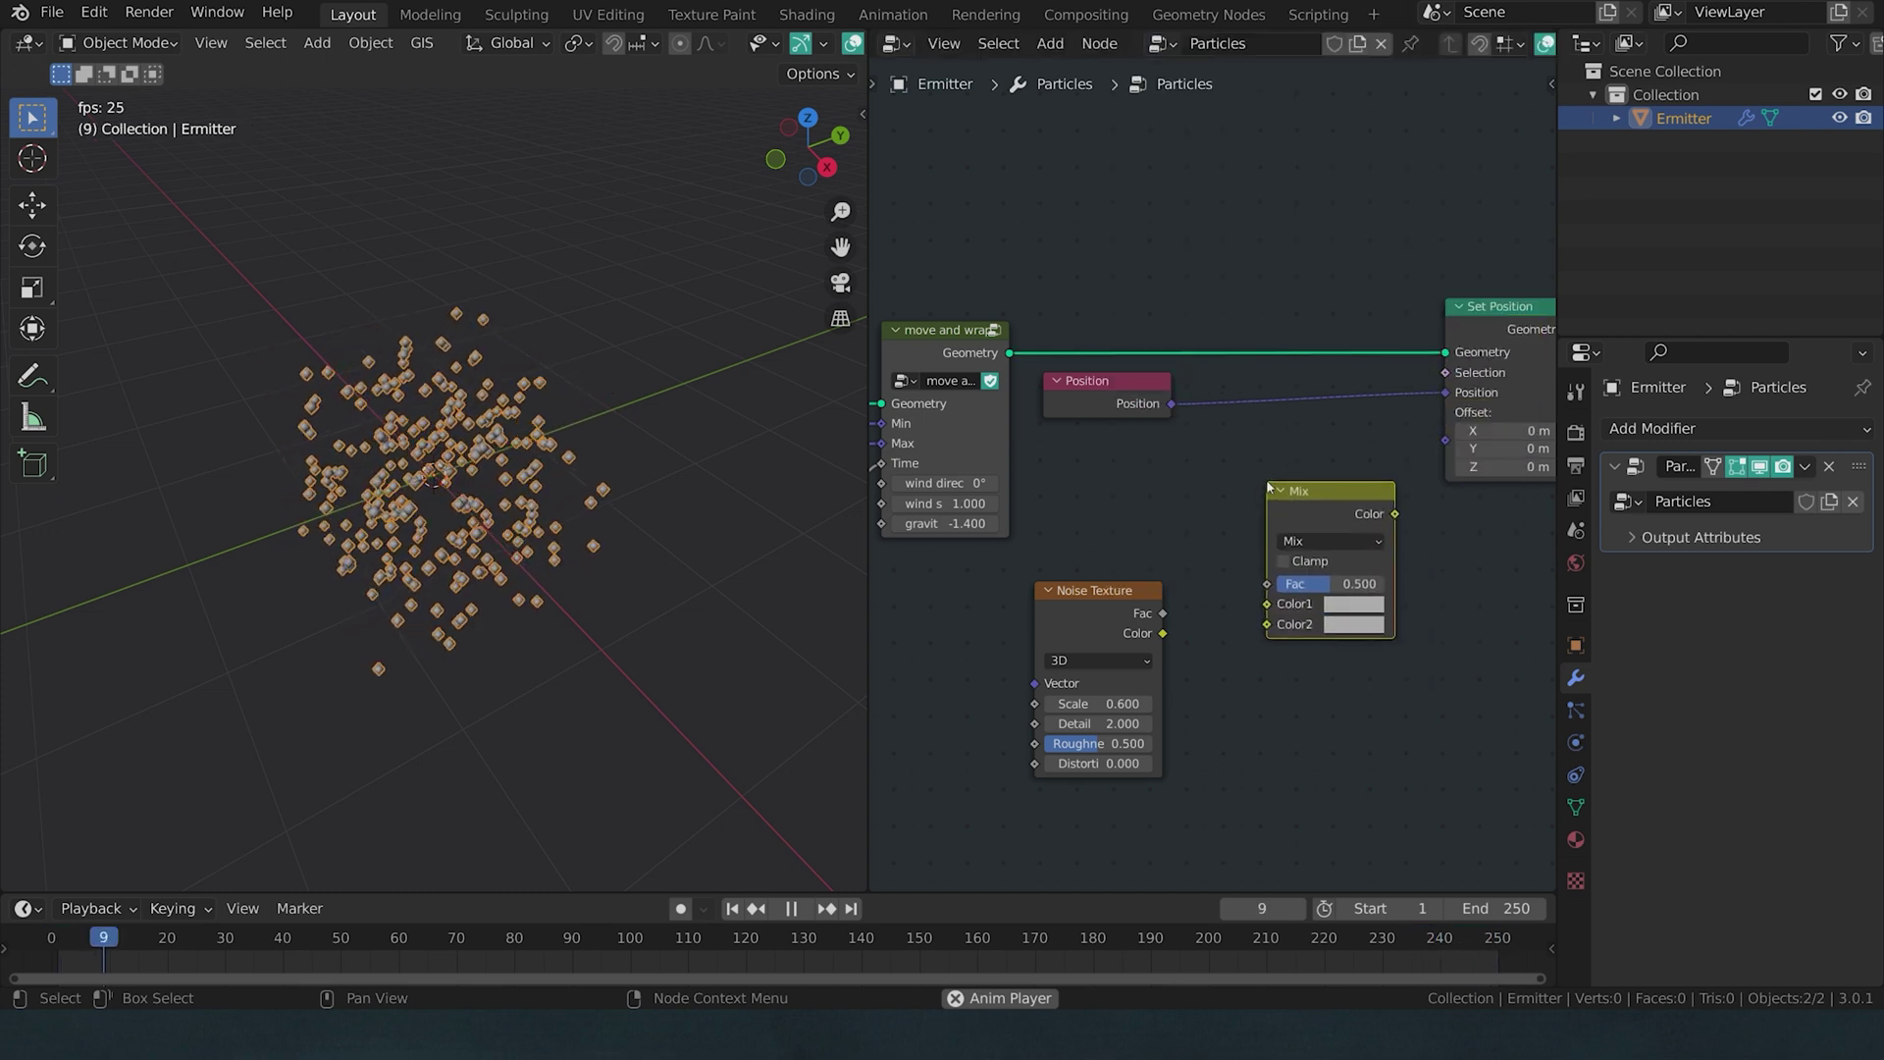
drag(1320, 495, 1299, 389)
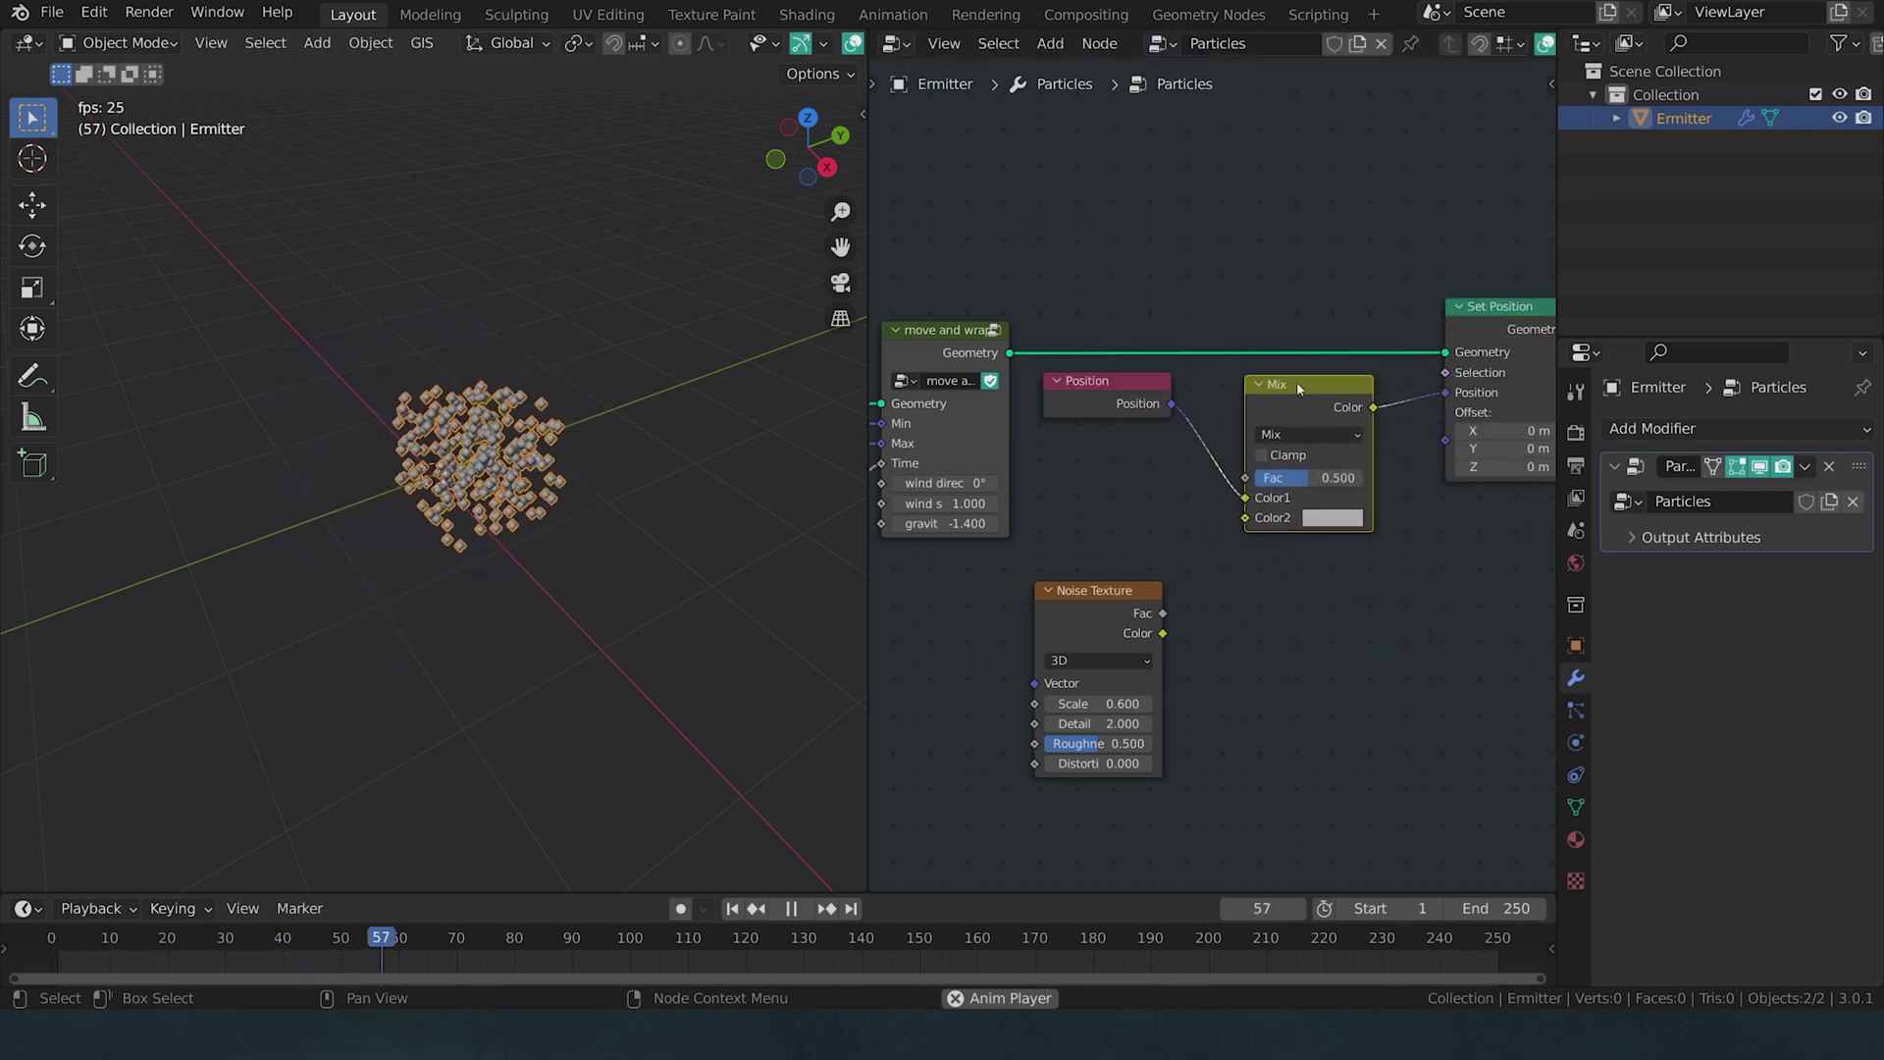
- Connect the Noise Texture's Color to the Mix node's Color2 and set the blending mode to Linear Light
drag(1163, 633, 1246, 518)
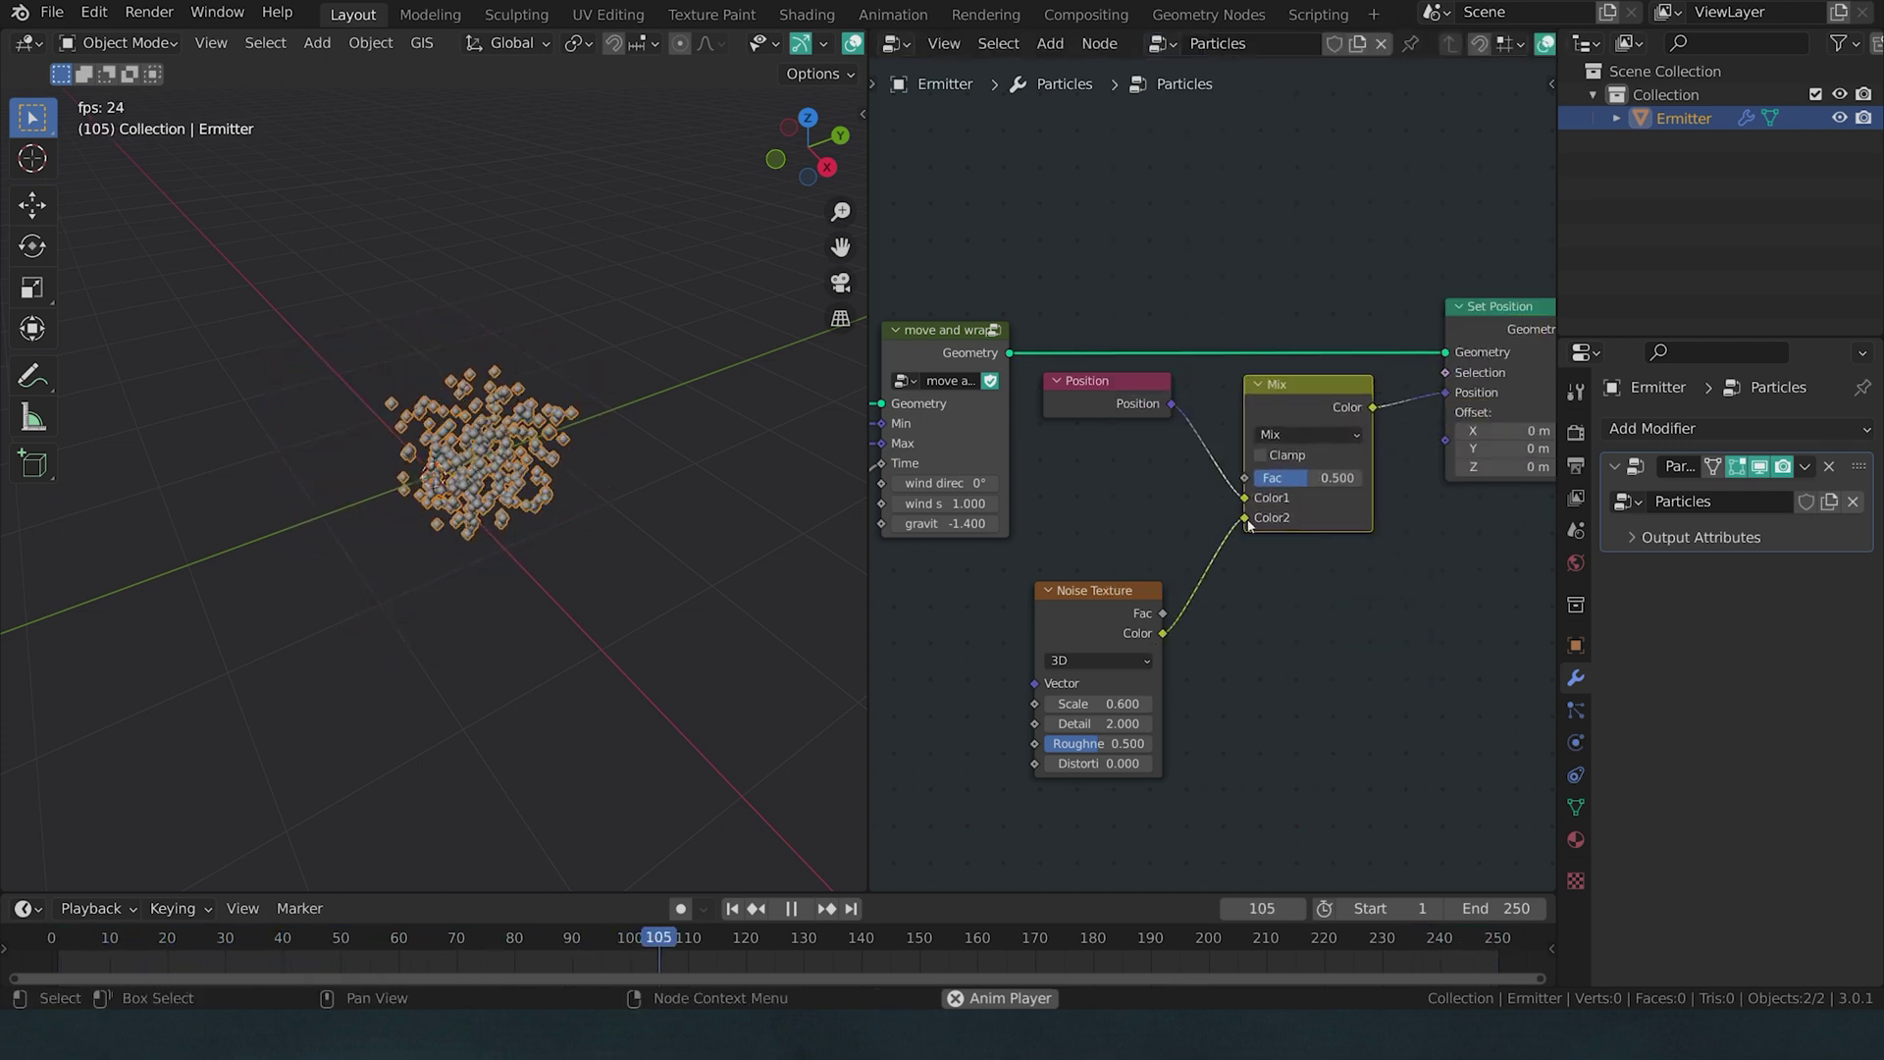
click(1306, 433)
click(1309, 457)
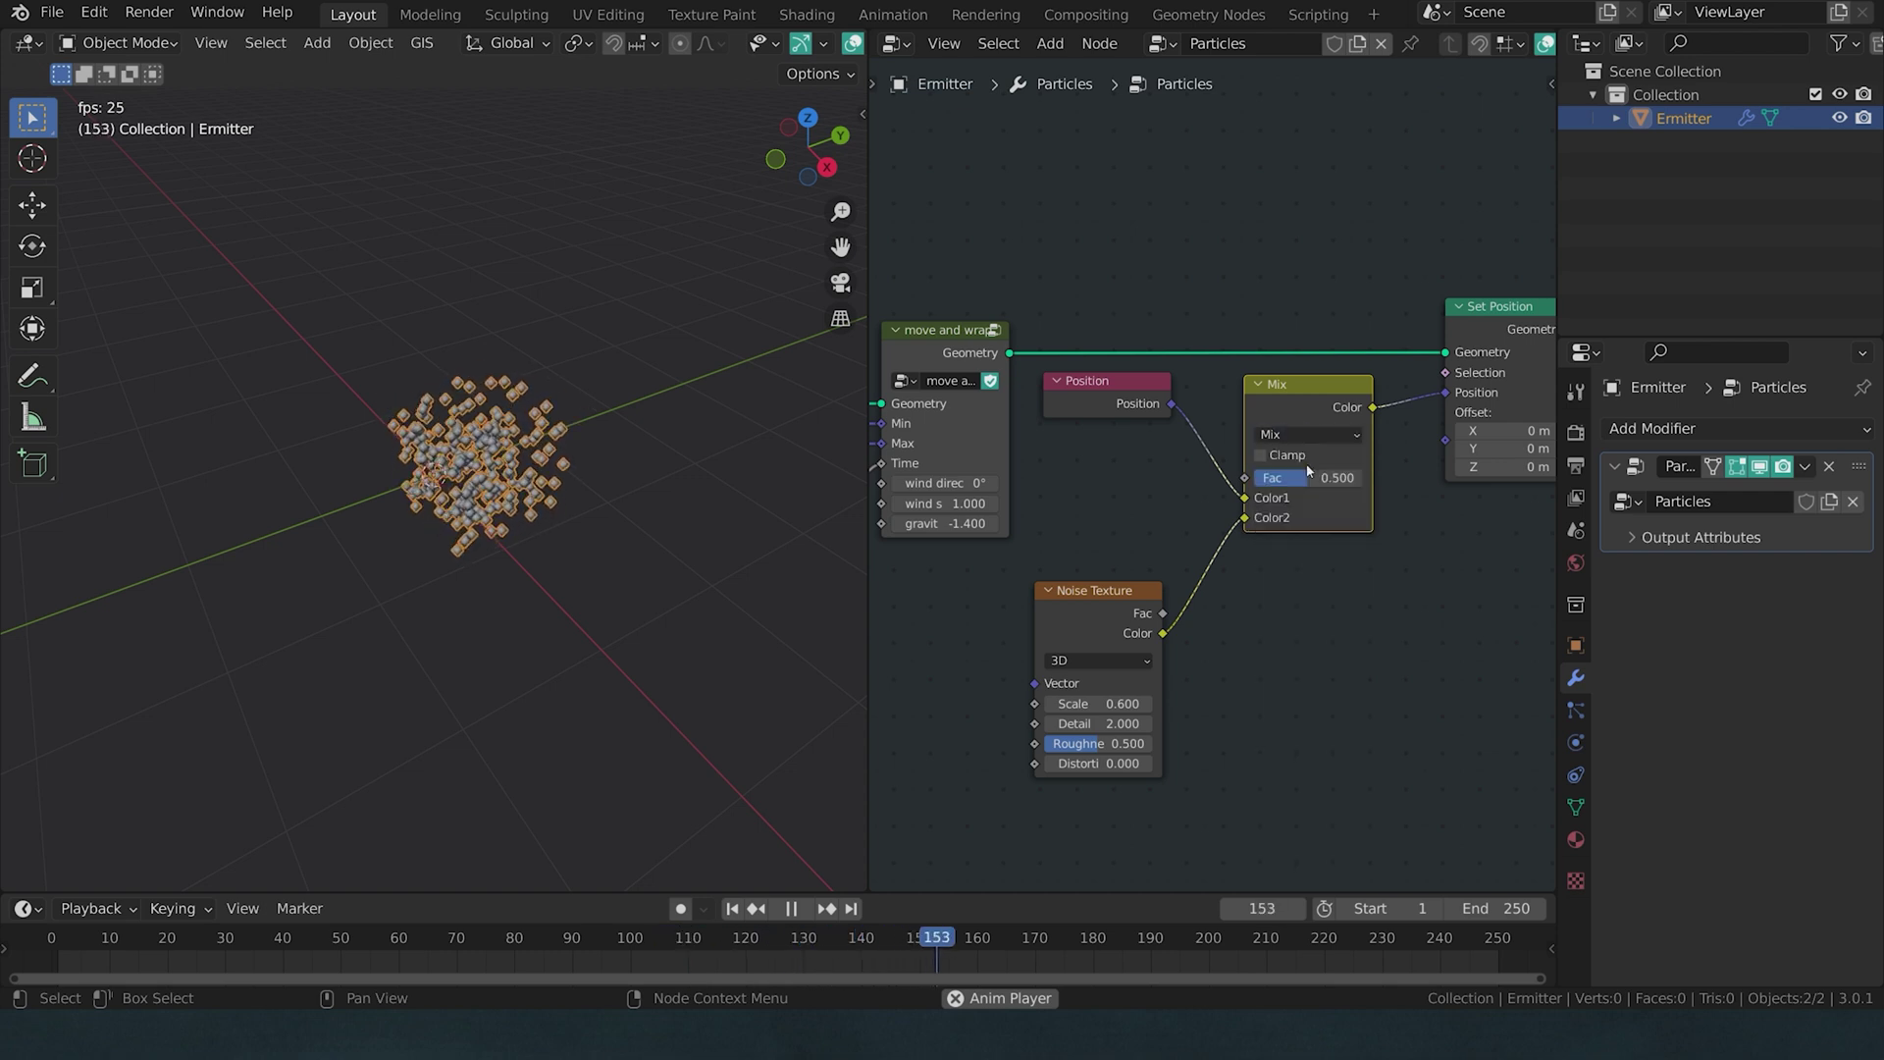
click(1294, 434)
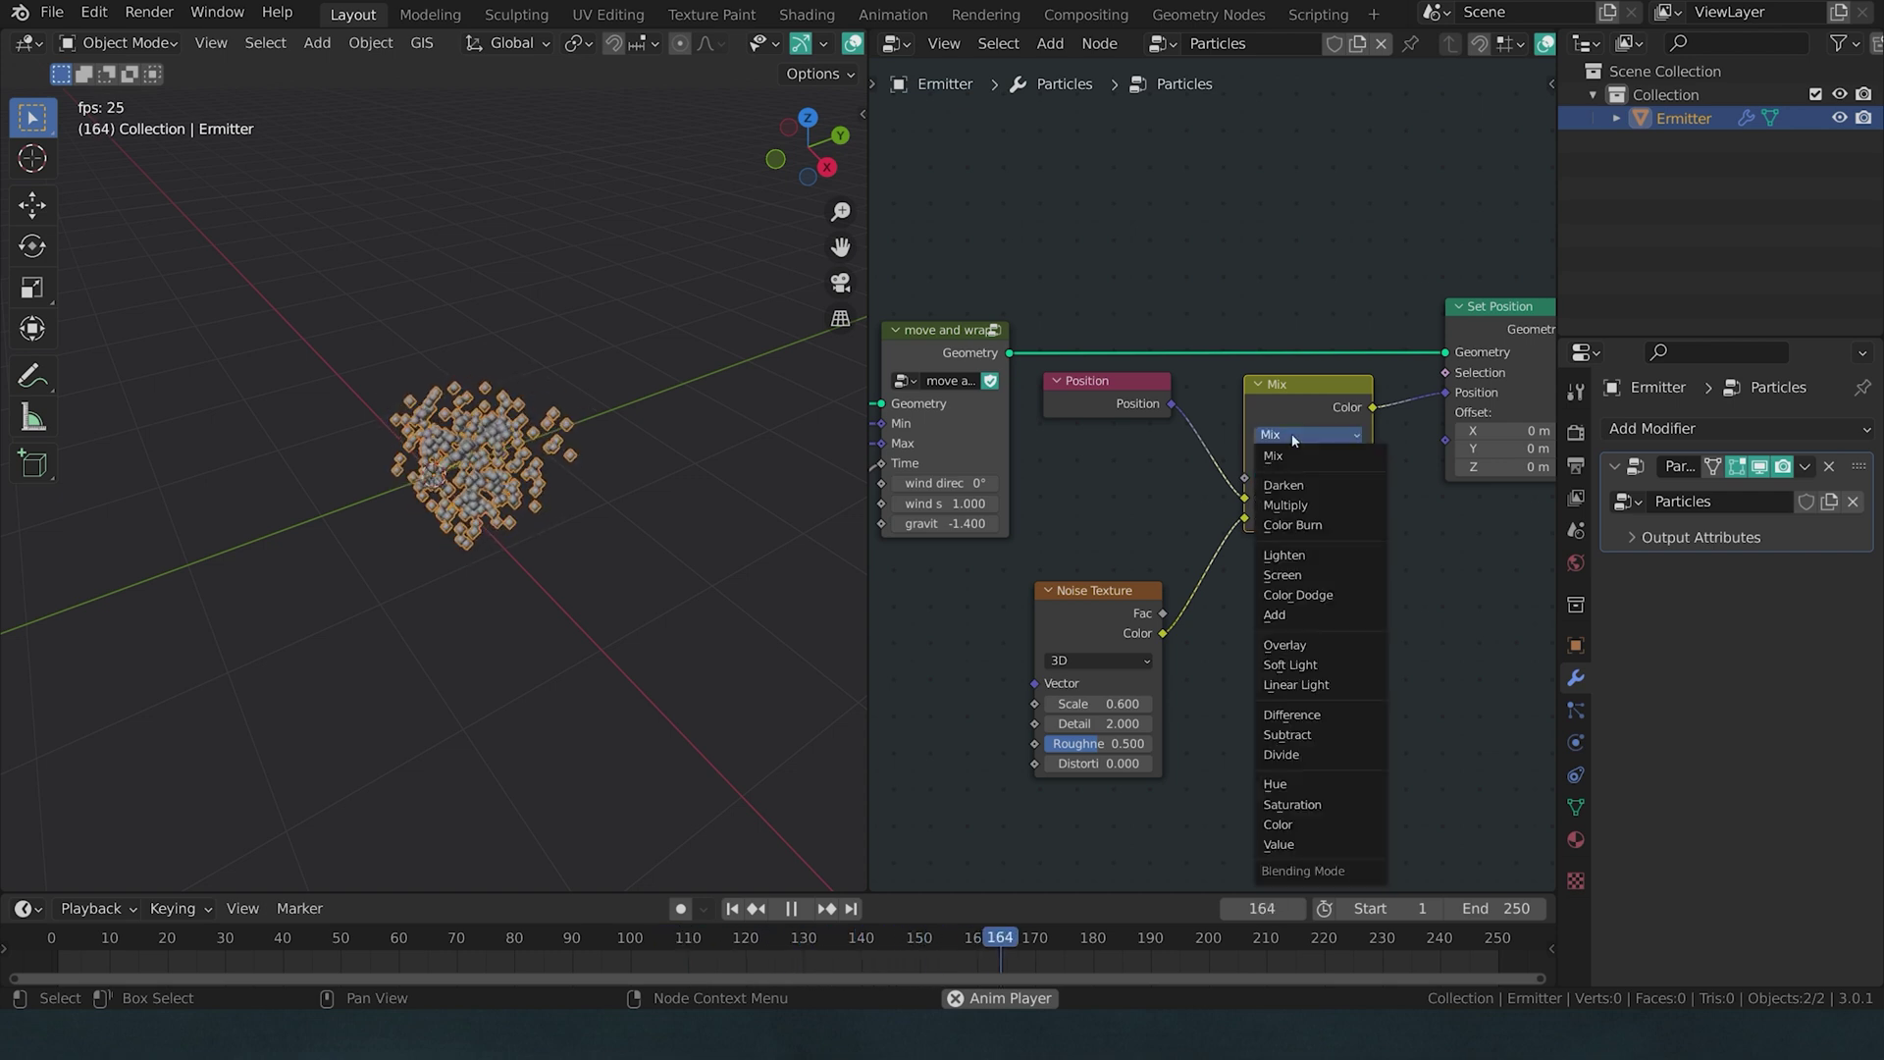
click(1314, 685)
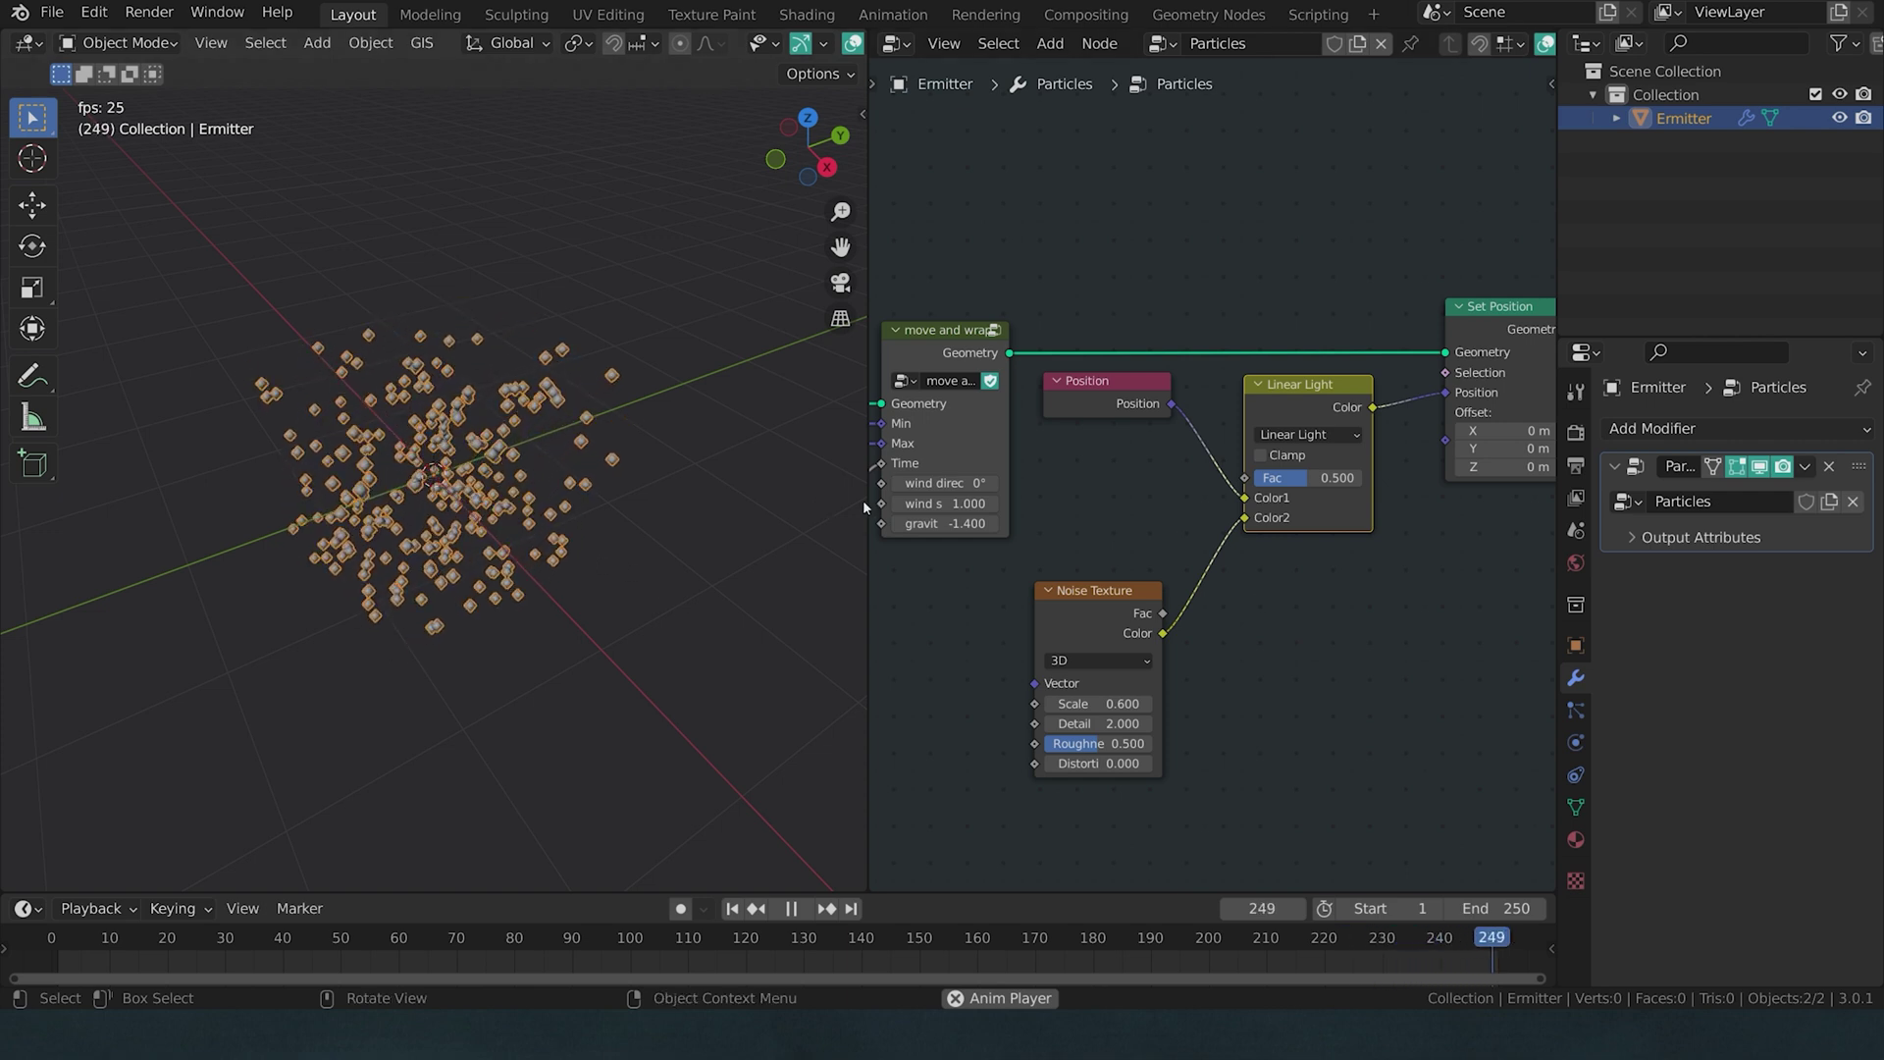
- Compare the displaced particles with the emitter's box in Edit Mode, from above and in perspective
key(KP_7)
key(Tab)
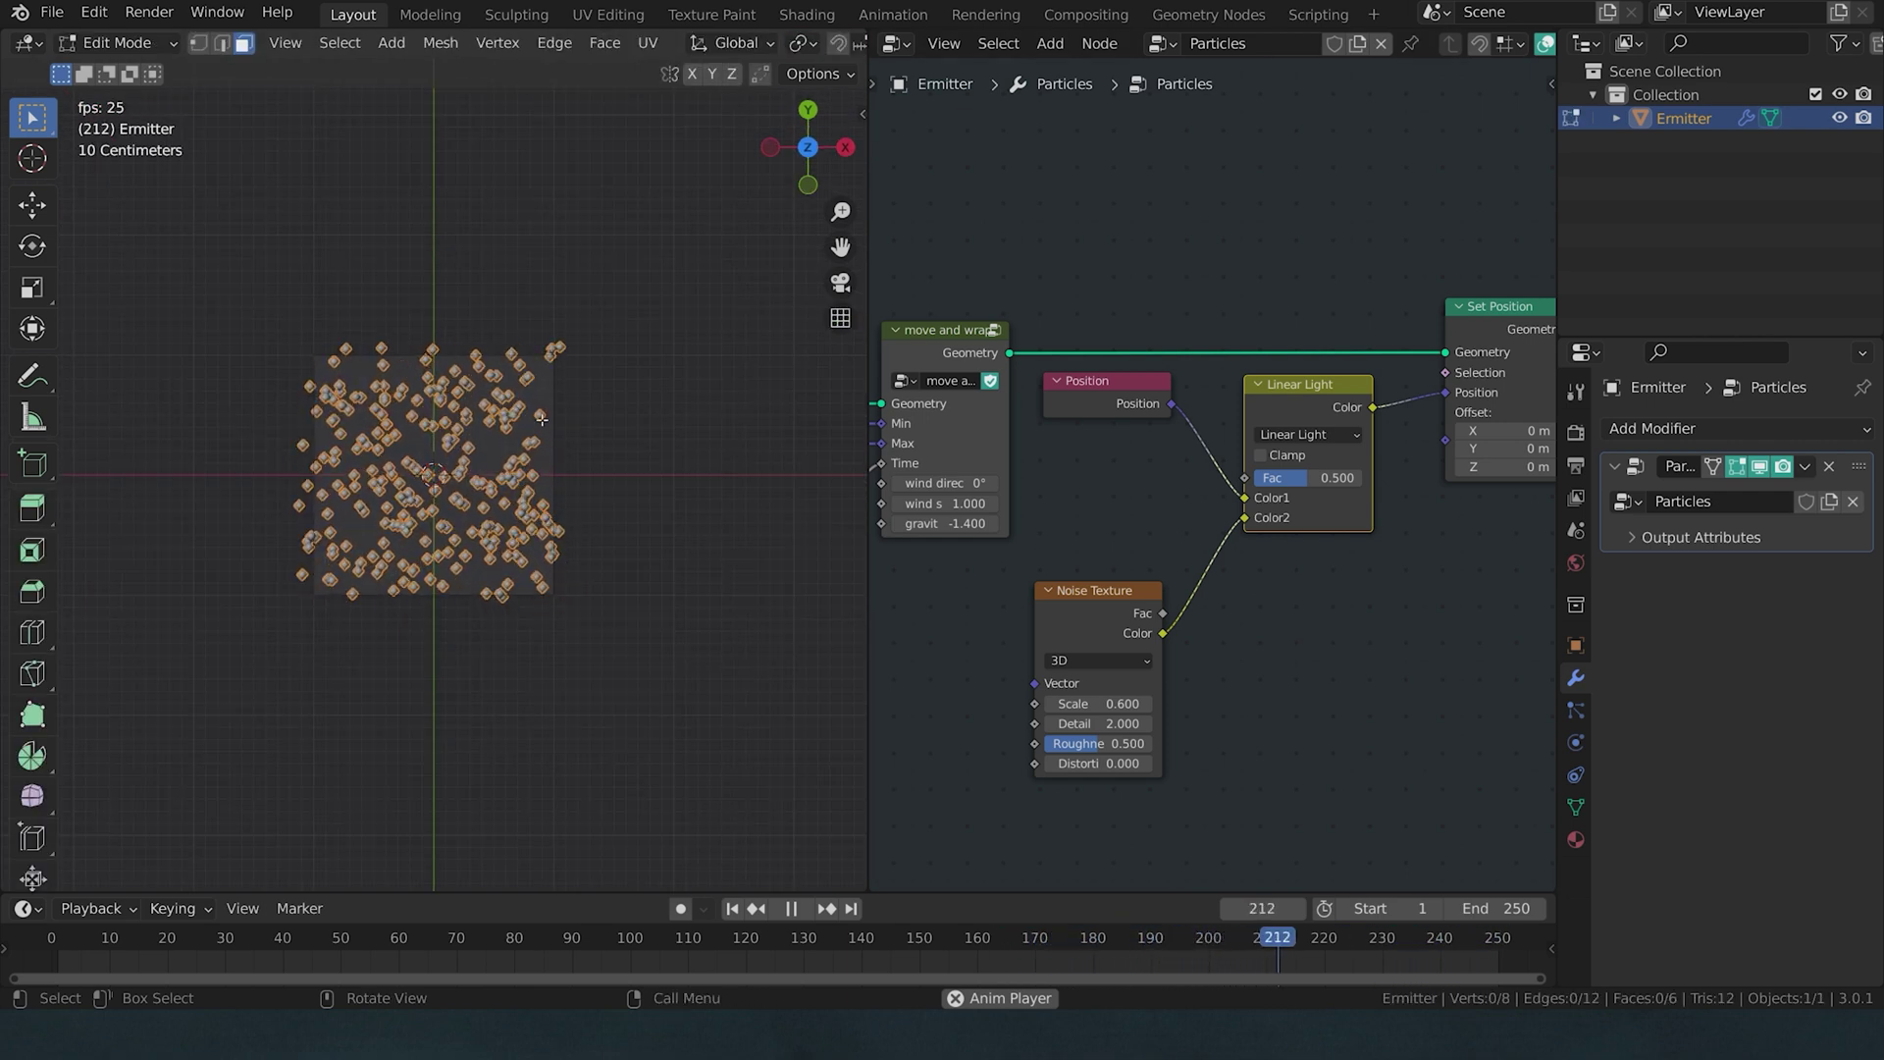
middle_drag(594, 491, 442, 324)
scroll(451, 412, down, 3)
- Try to move the emitter box's side face outward along the X axis
click(461, 496)
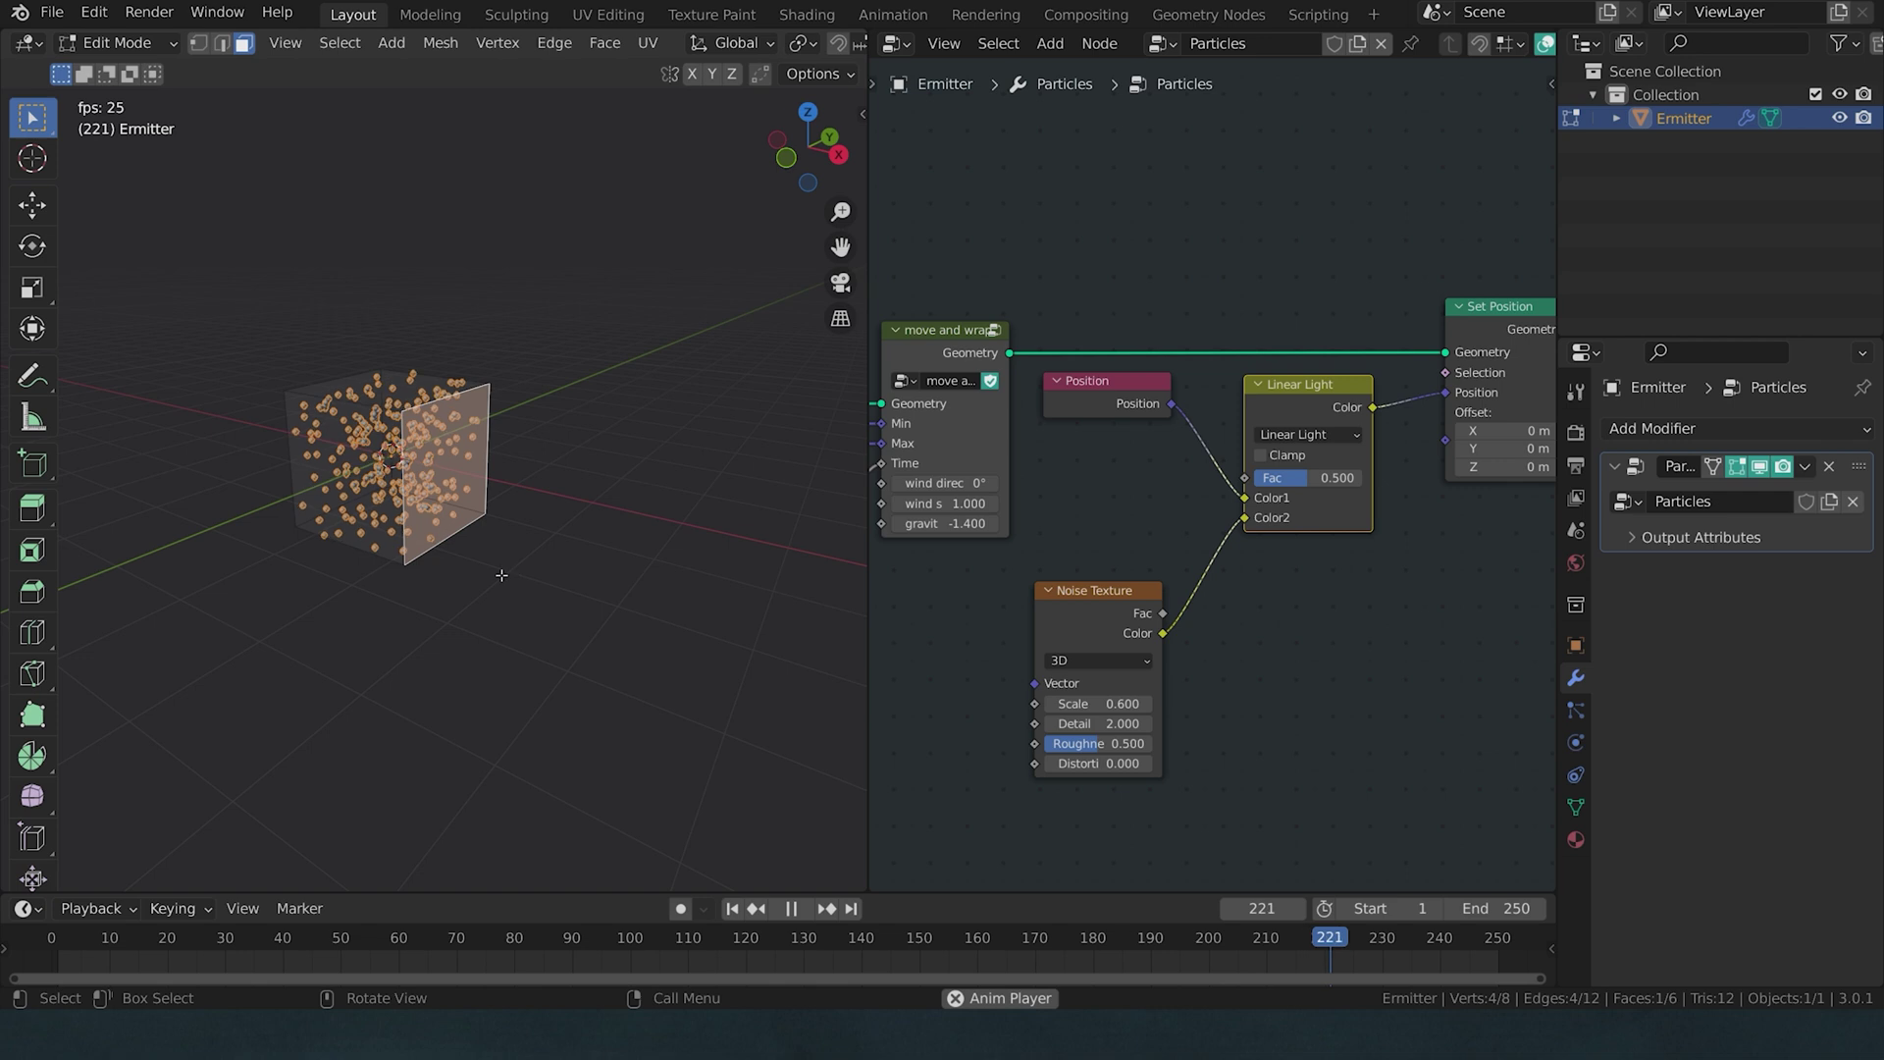
key(g)
key(x)
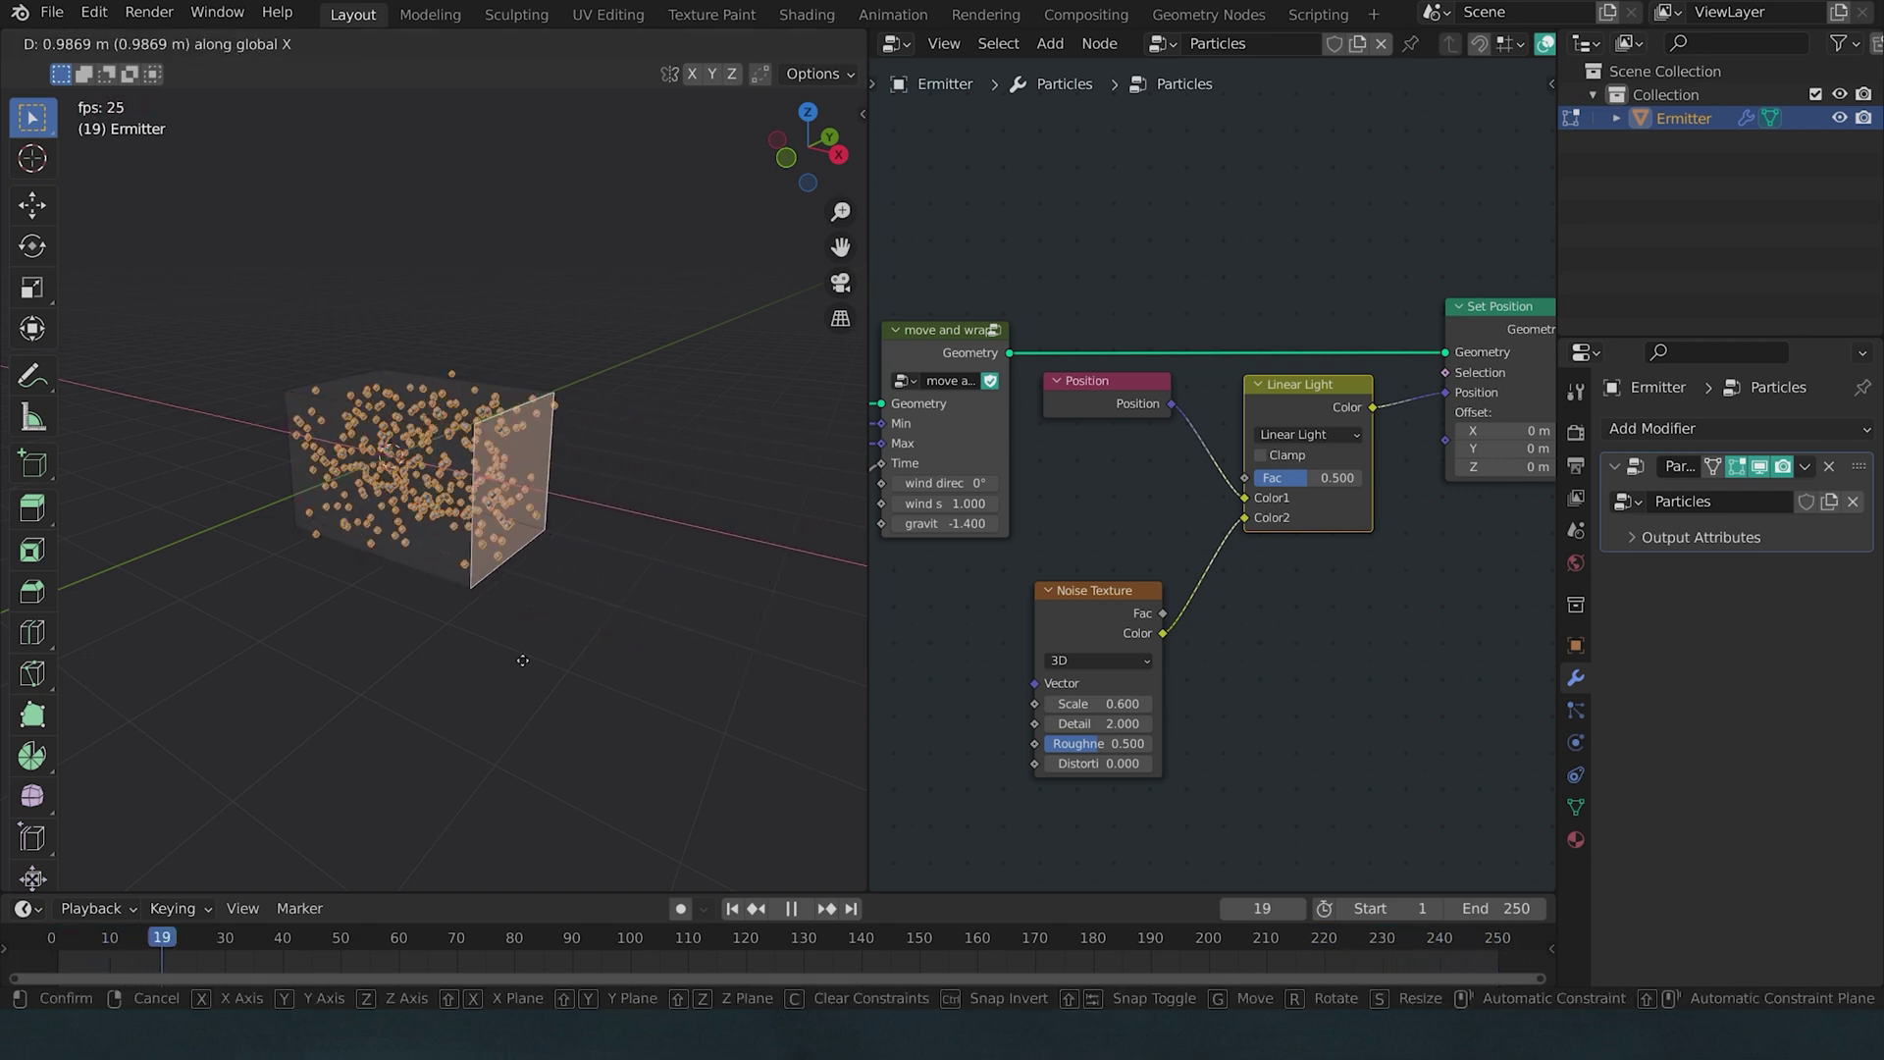
right_click(429, 624)
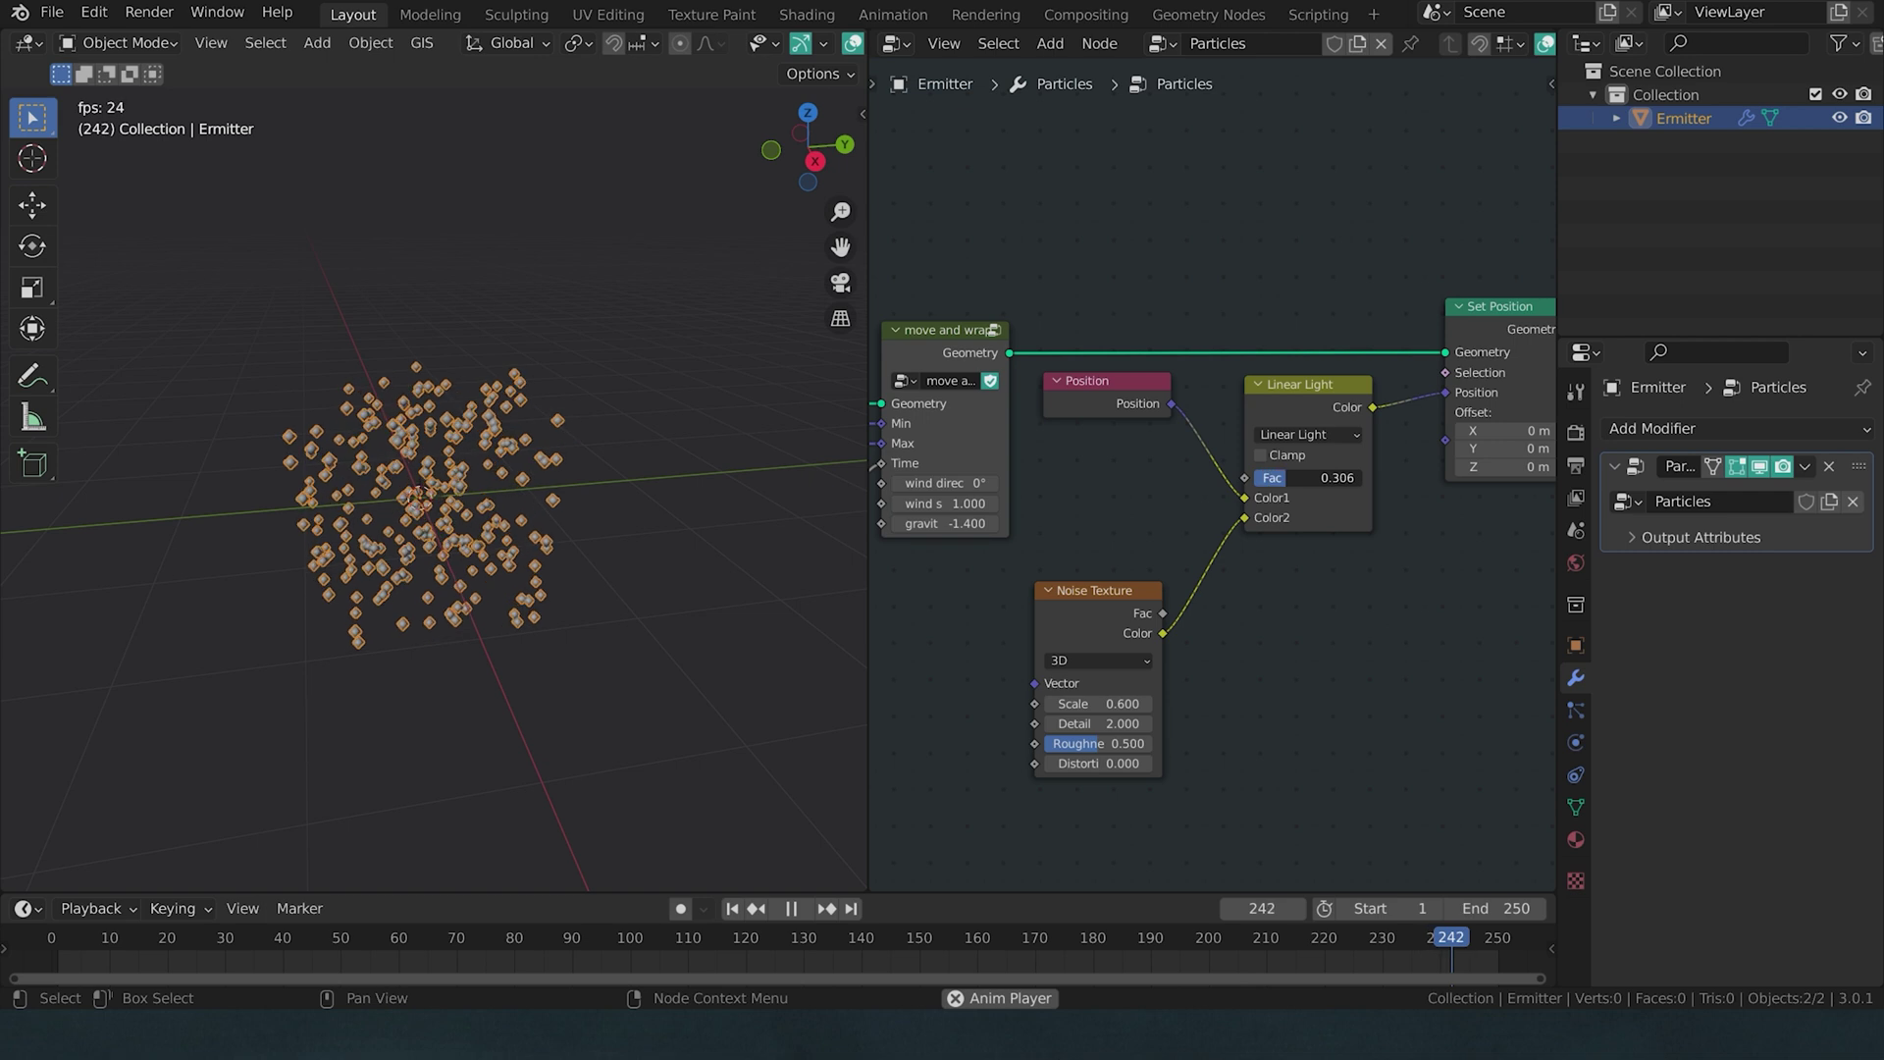
- Group the Position, Noise Texture, Linear Light and Set Position nodes and reposition the new group in the main tree
drag(1102, 328, 1435, 715)
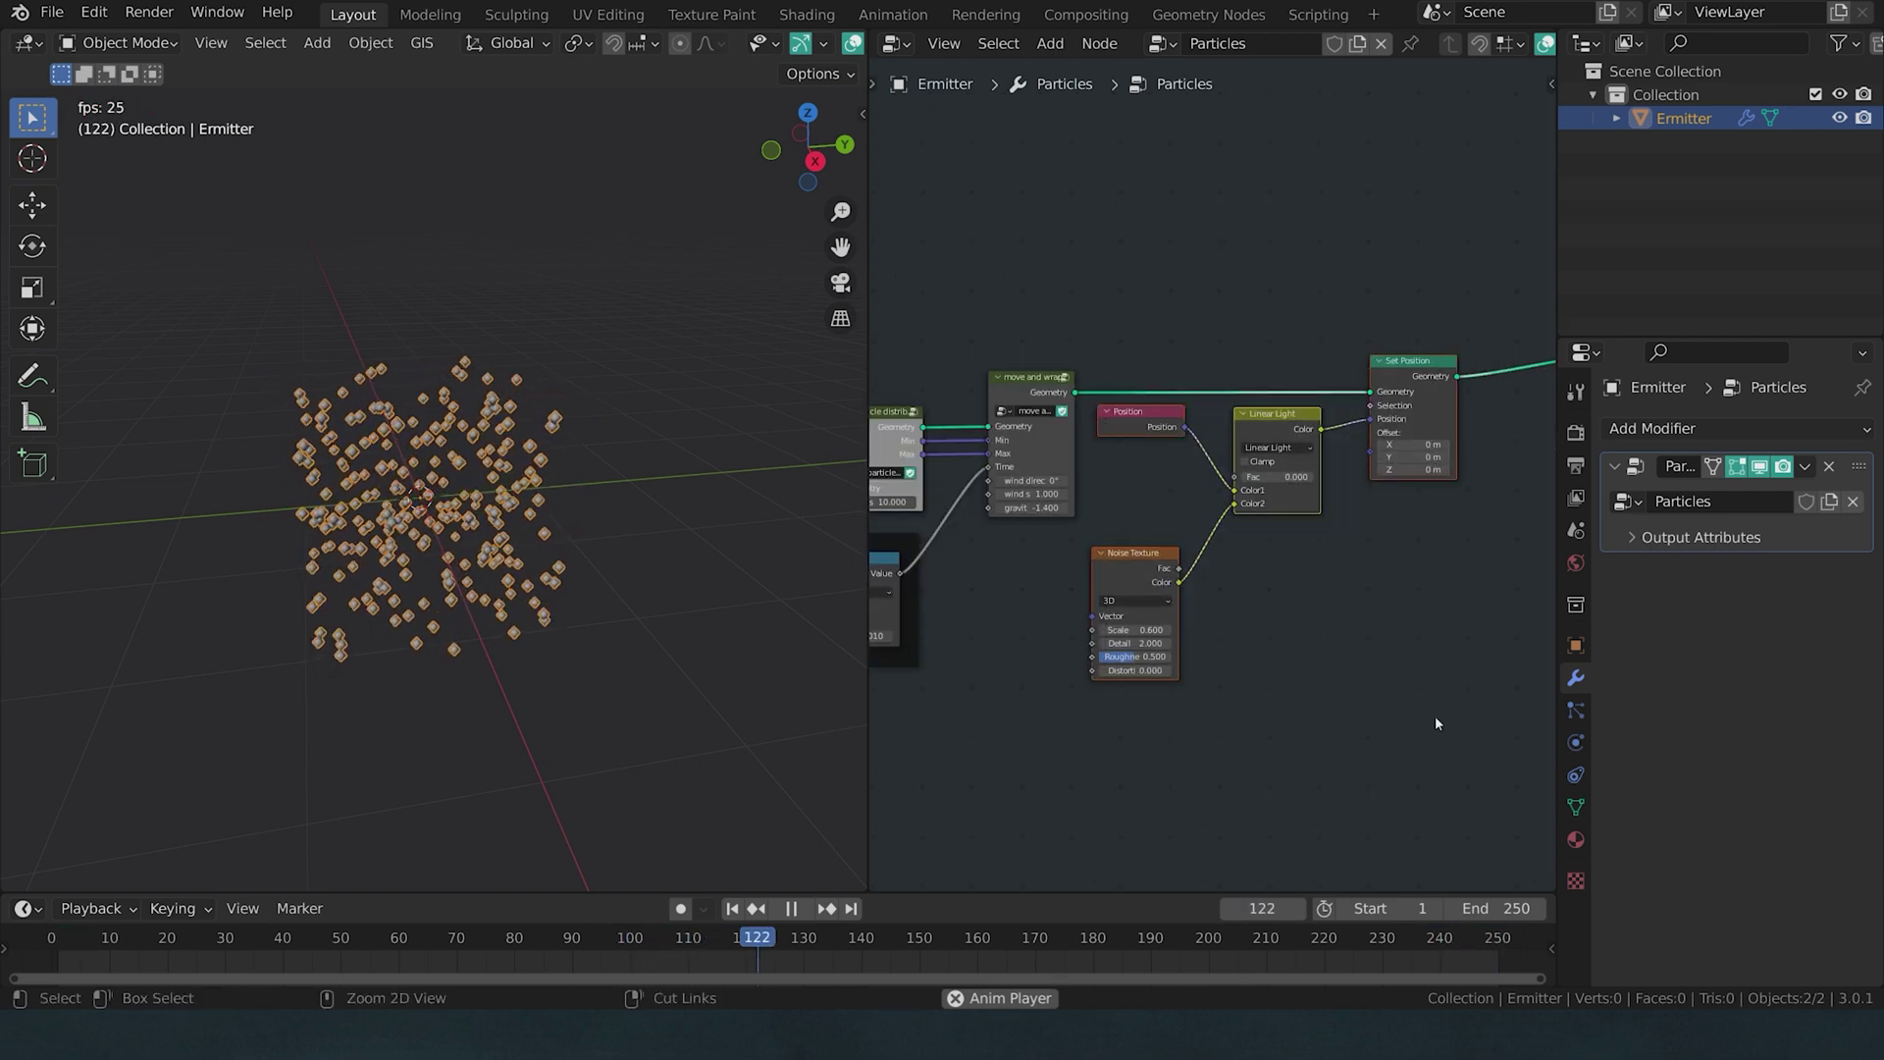
key(ctrl+g)
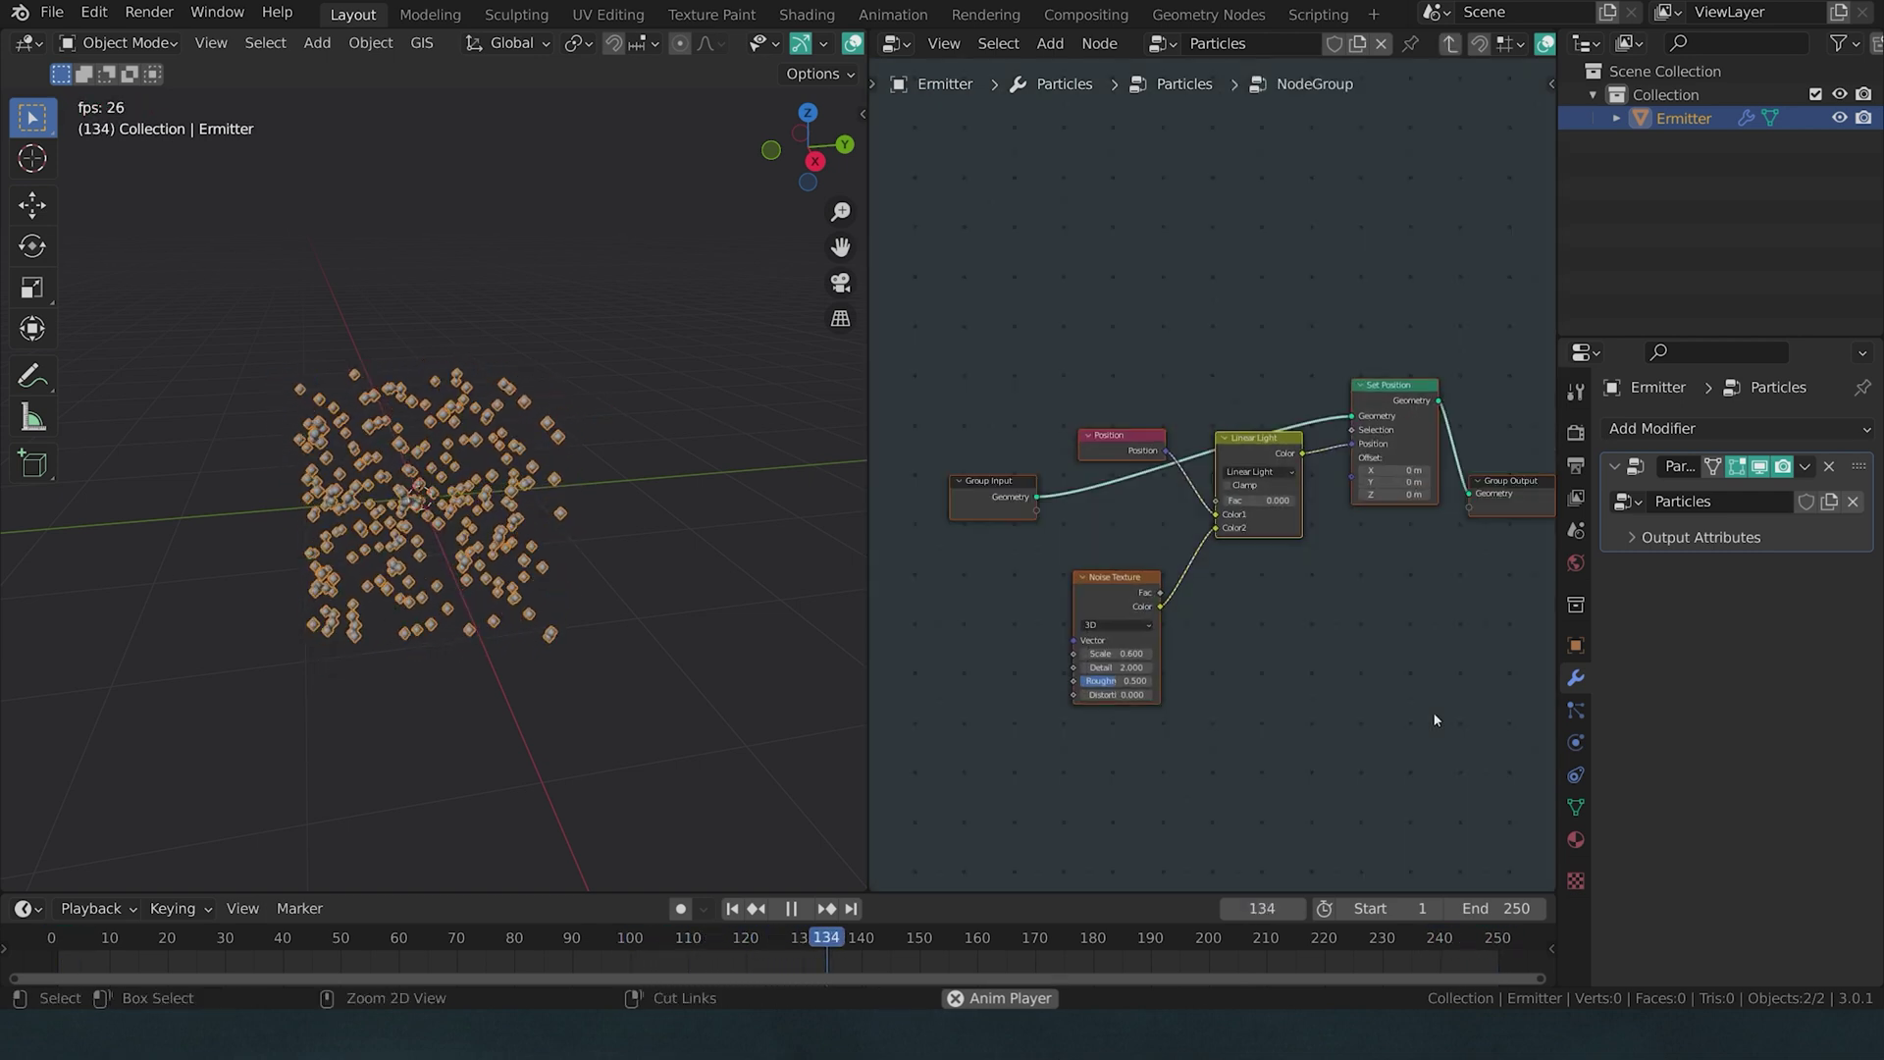
key(Tab)
drag(1281, 461, 1251, 363)
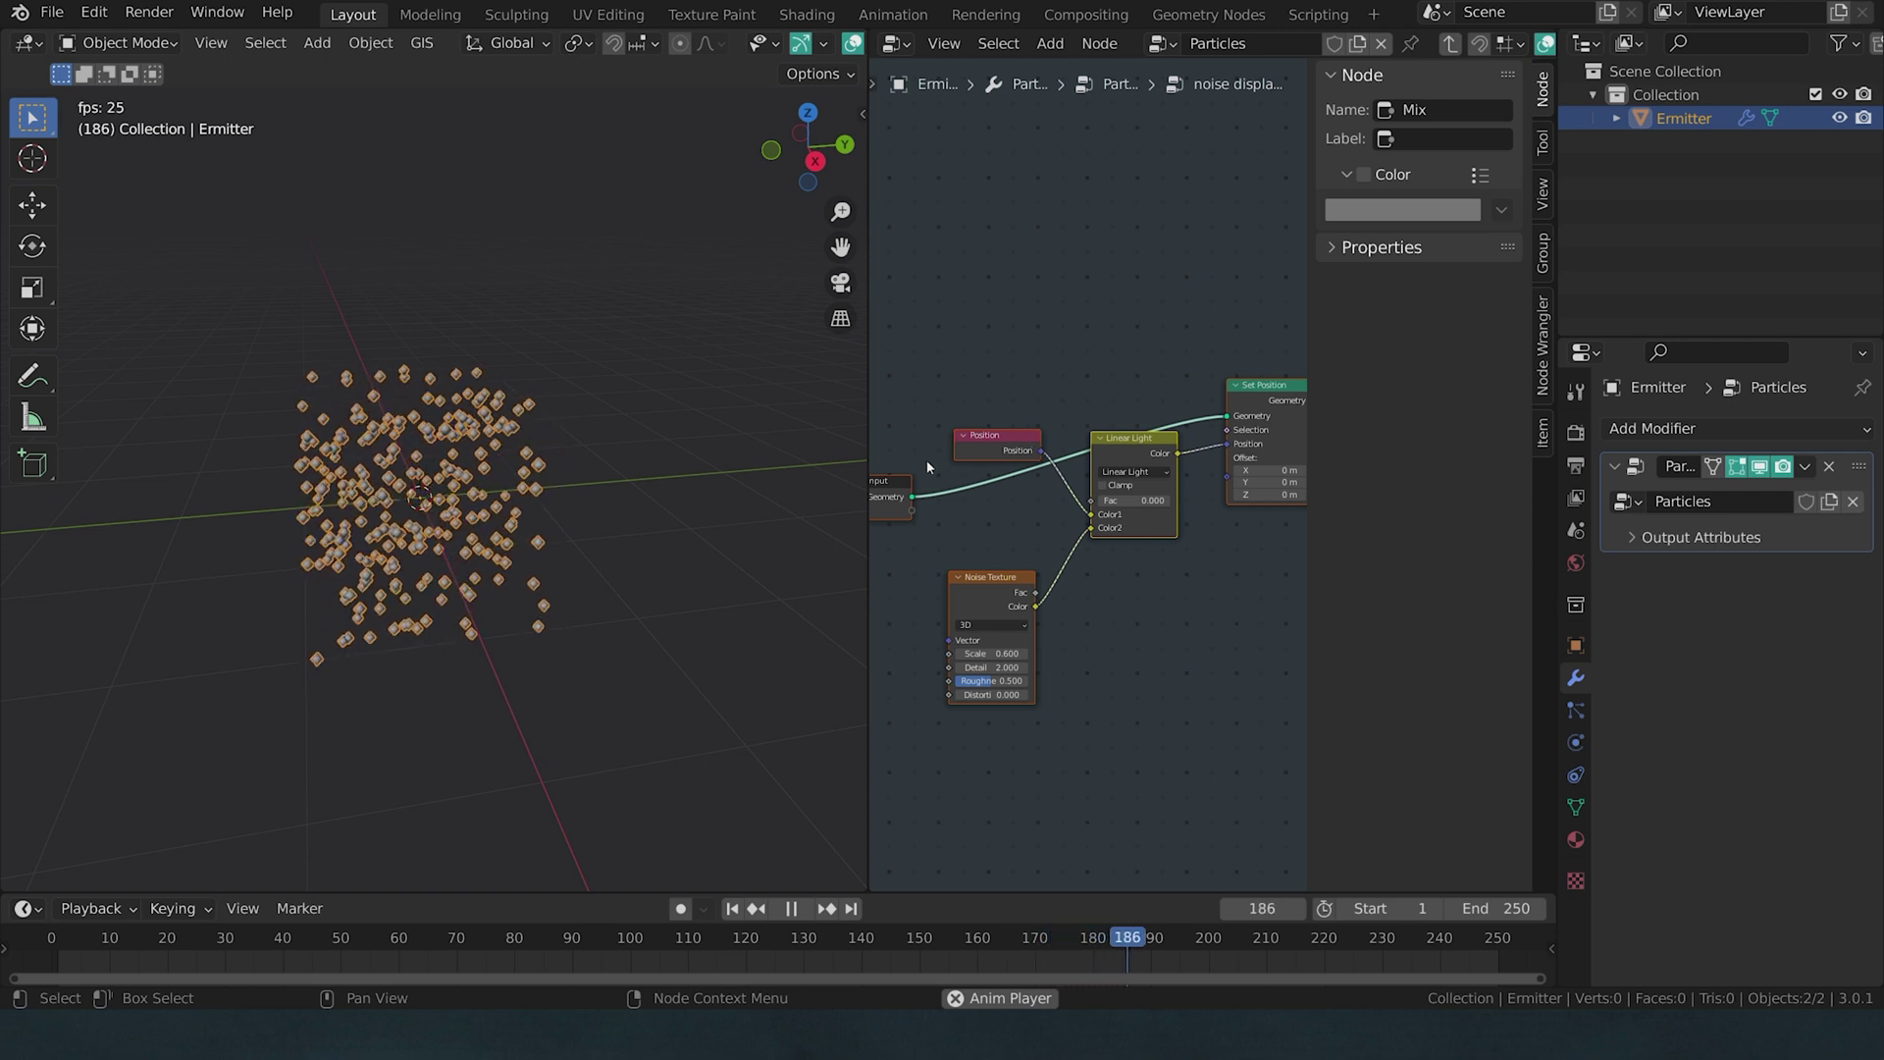
- Reposition the Group Input node inside the noise group and expose the Linear Light node's Fac as a group input
key(g)
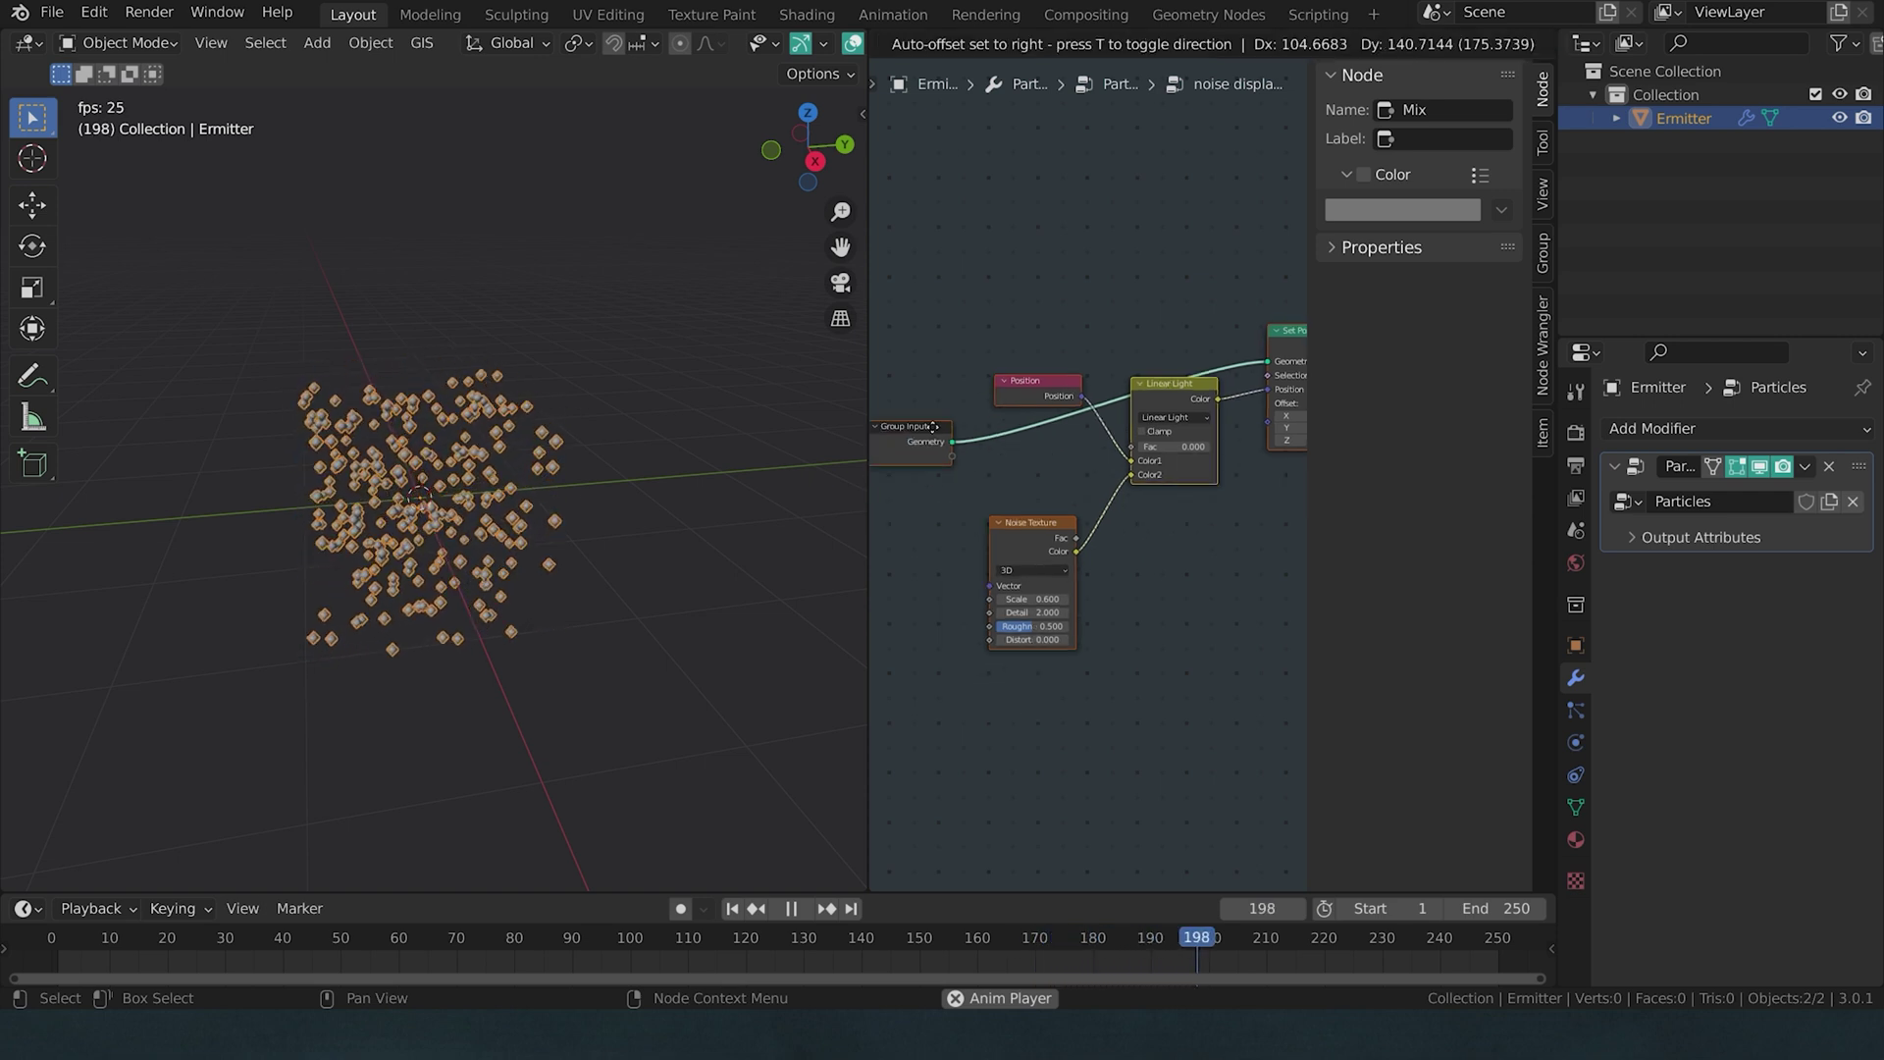
click(947, 444)
click(937, 451)
drag(886, 485, 902, 392)
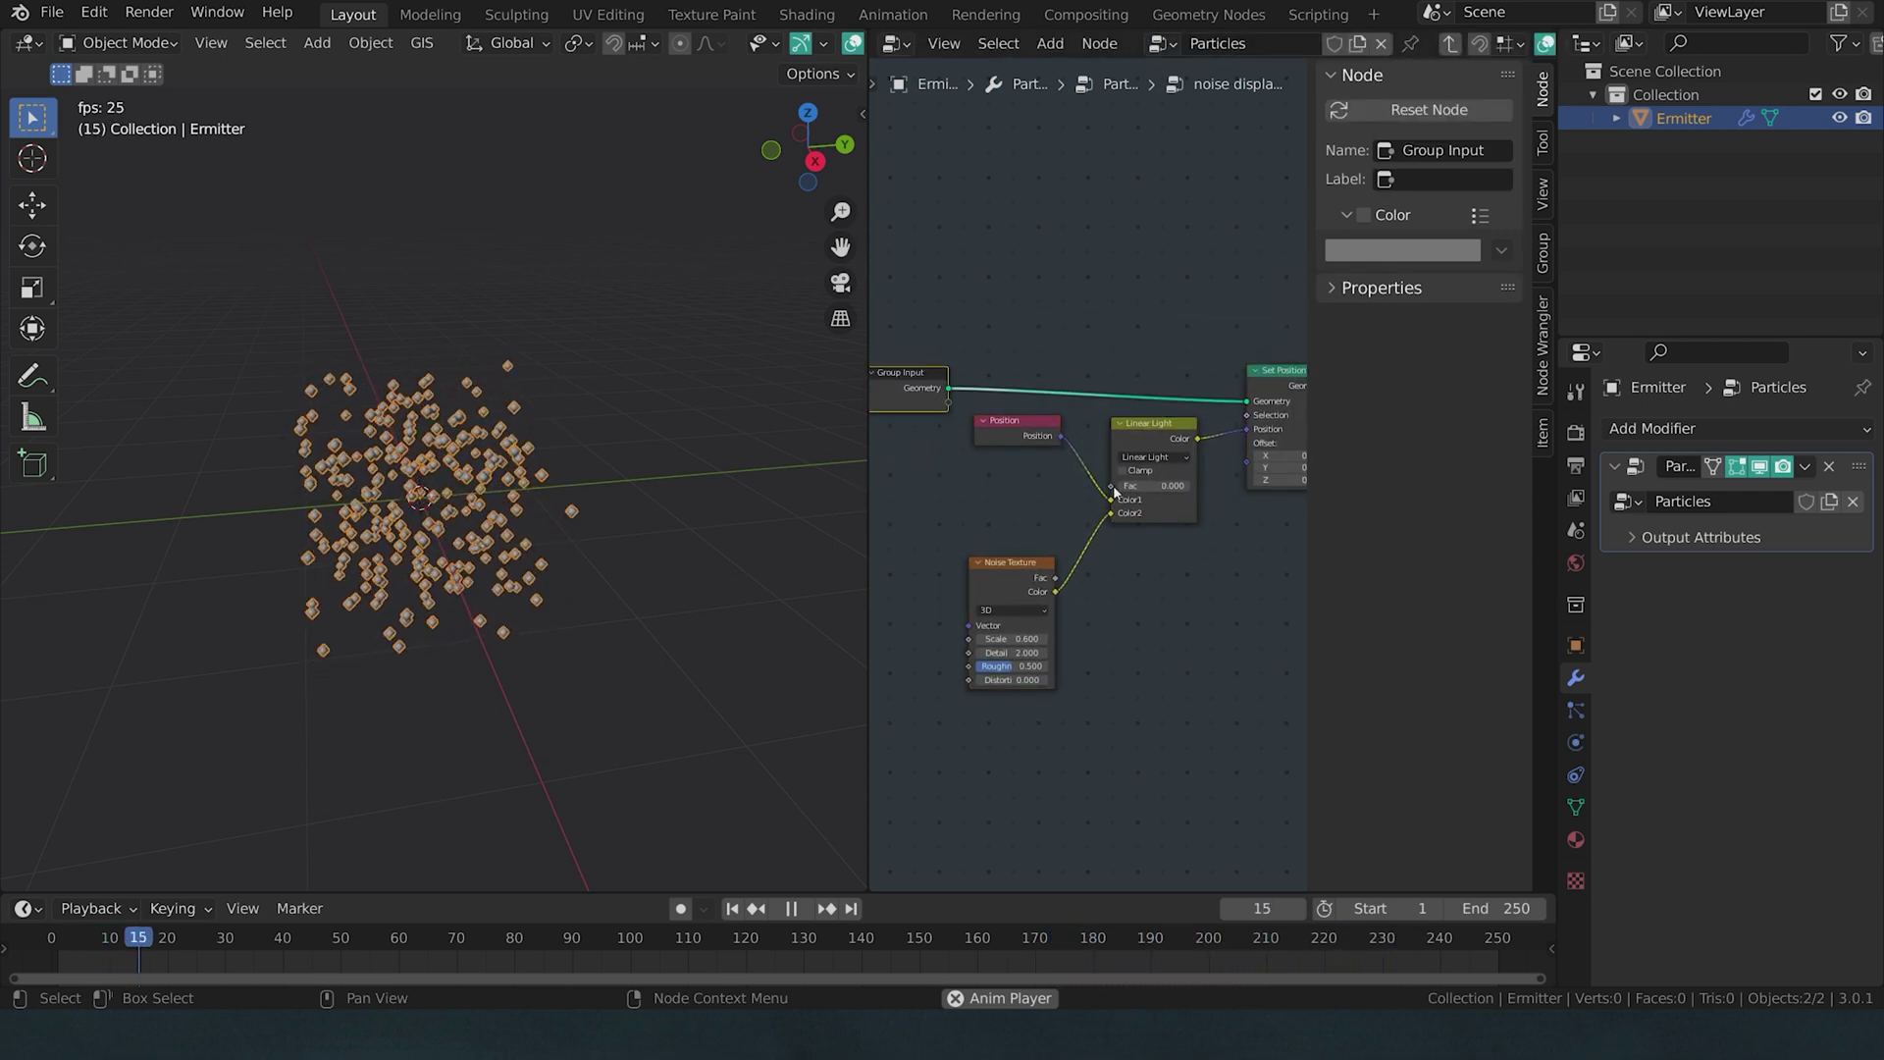
drag(1113, 485, 948, 399)
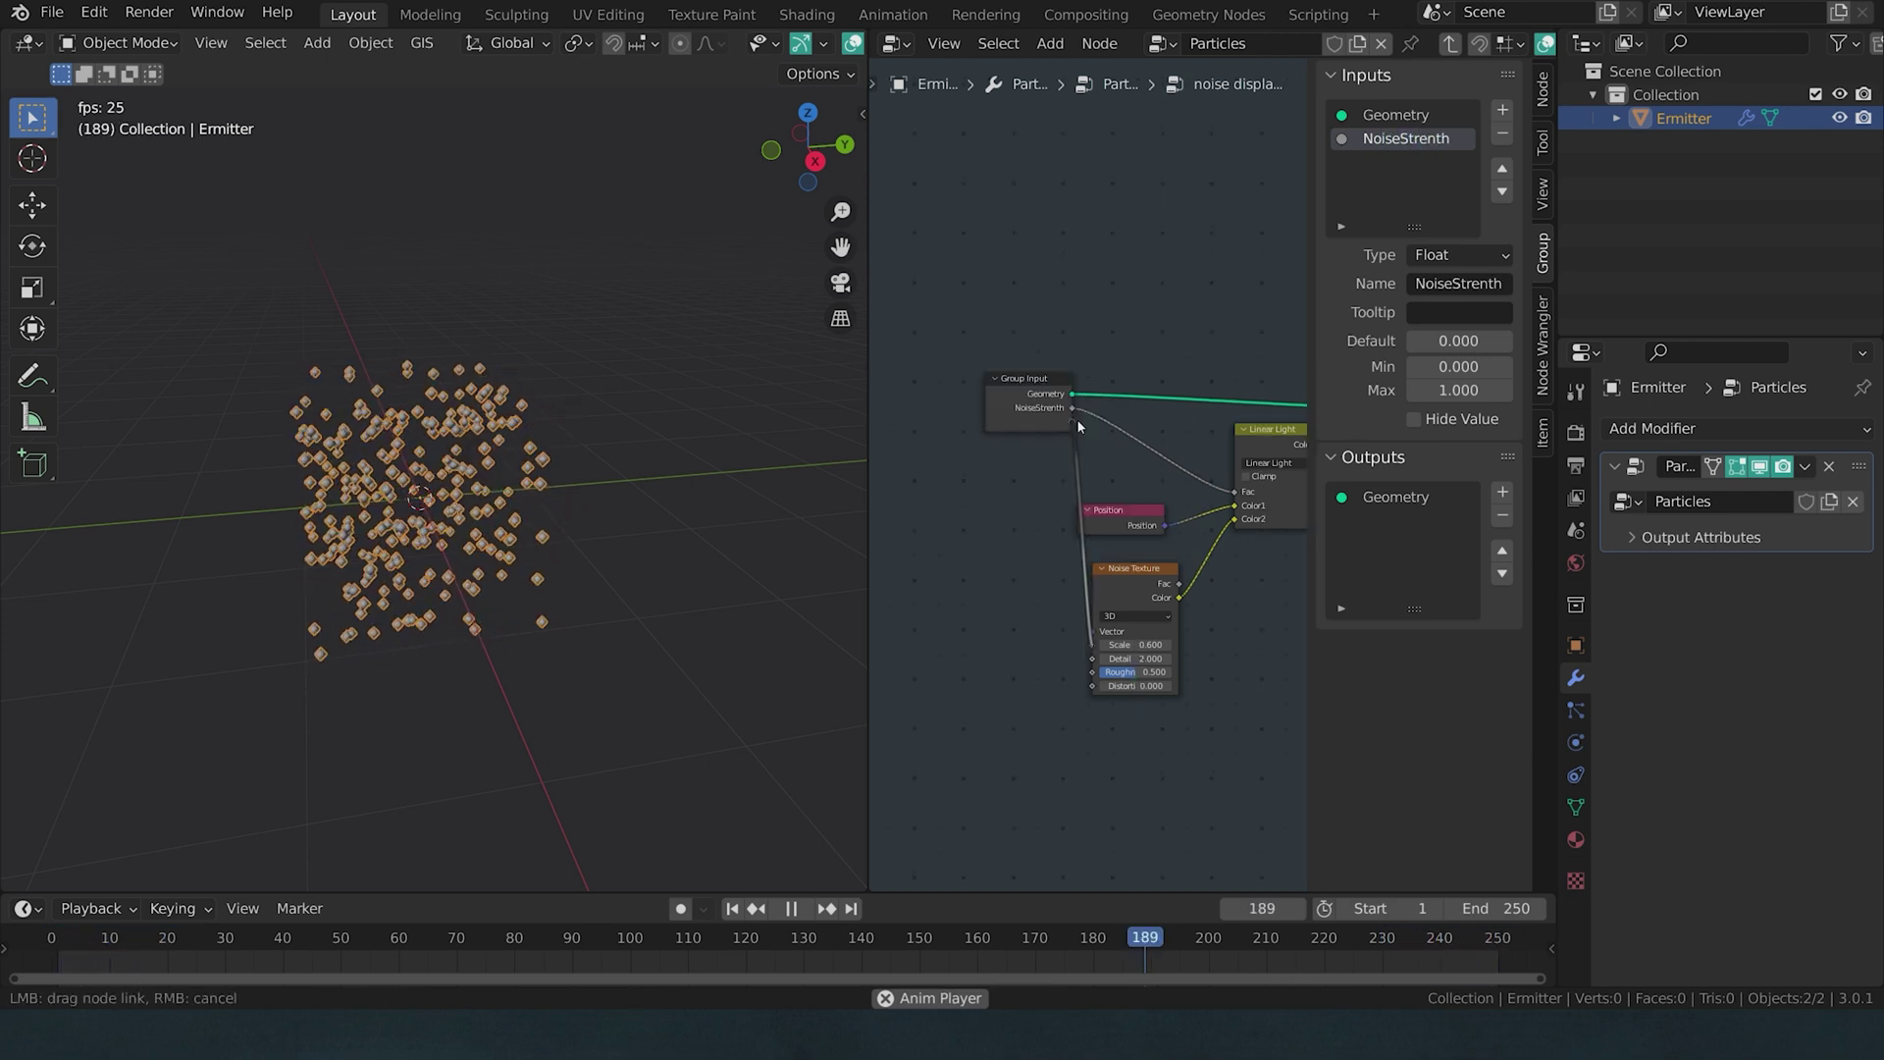
- Expose the Noise Texture's Scale, Detail and Distortion as group inputs named NoiseScale, NoiseDetail and NoiseDistortion
drag(1093, 645, 1072, 429)
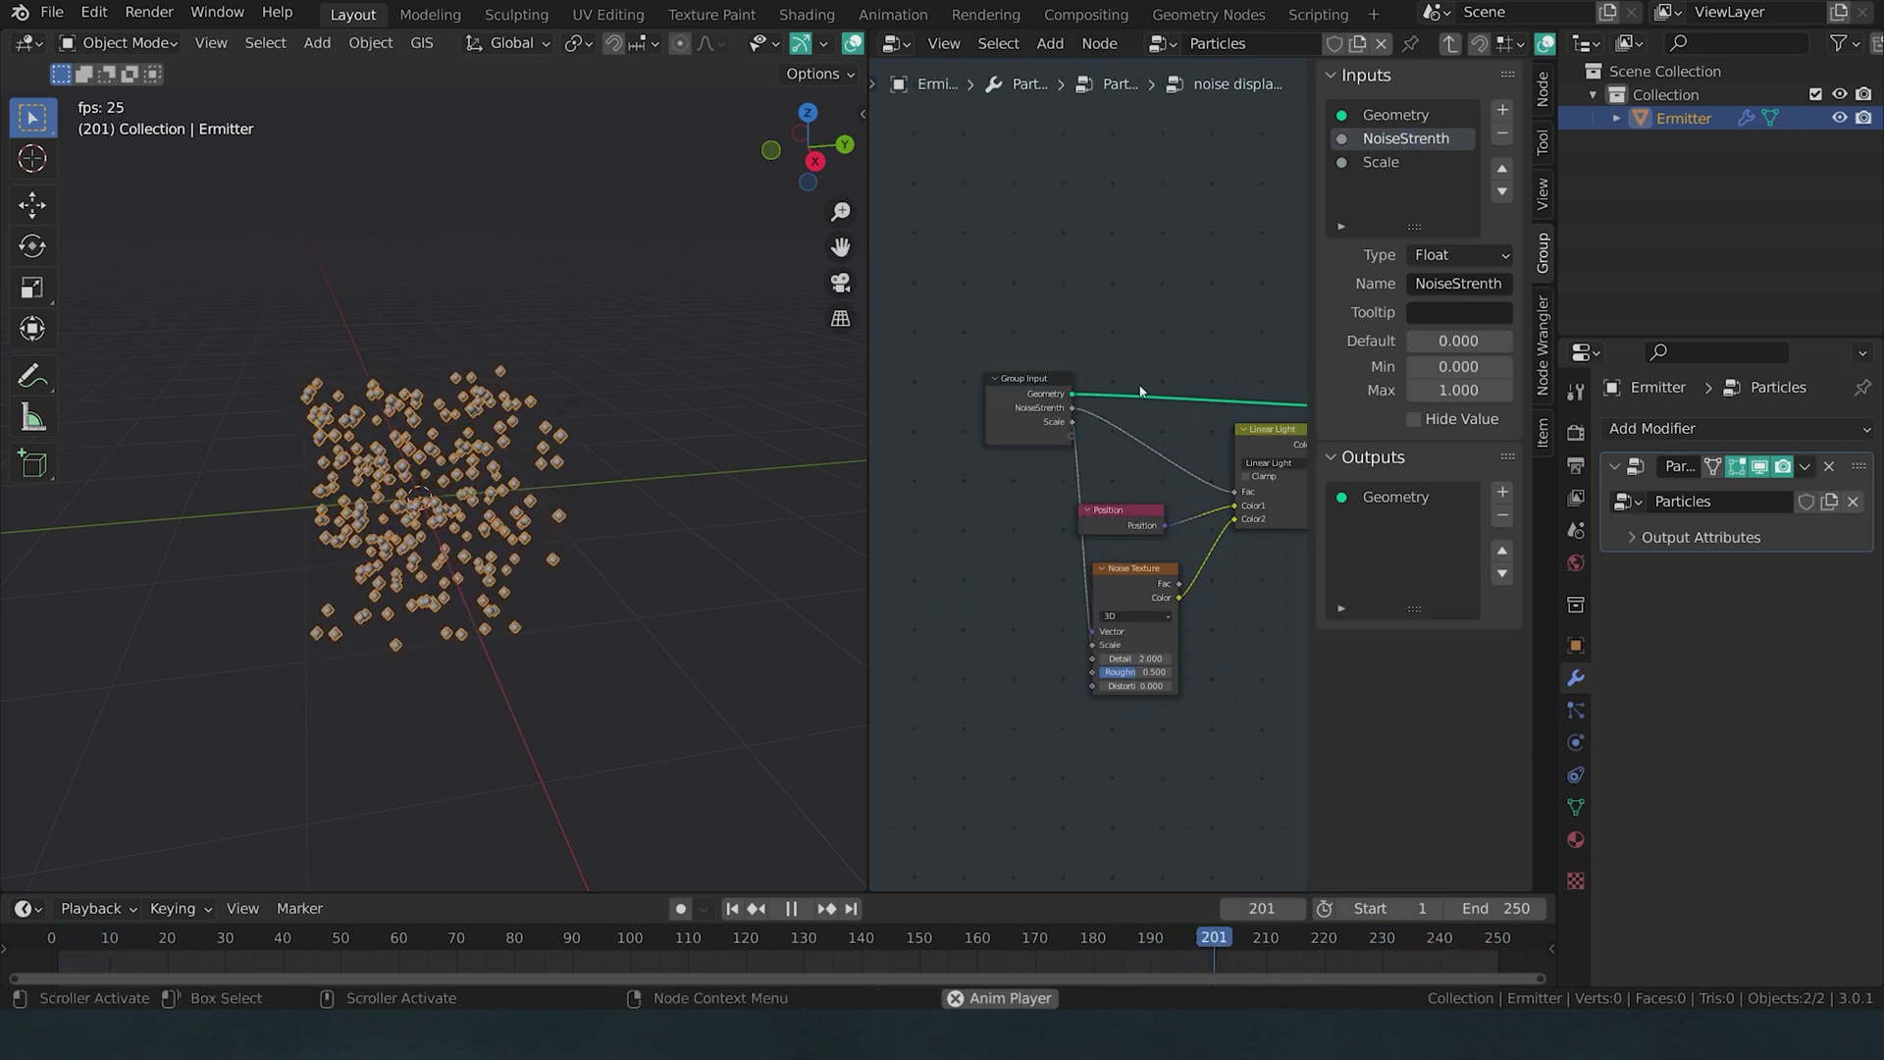
double_click(1404, 162)
text(NoiseScale)
key(Return)
drag(1024, 428, 1023, 468)
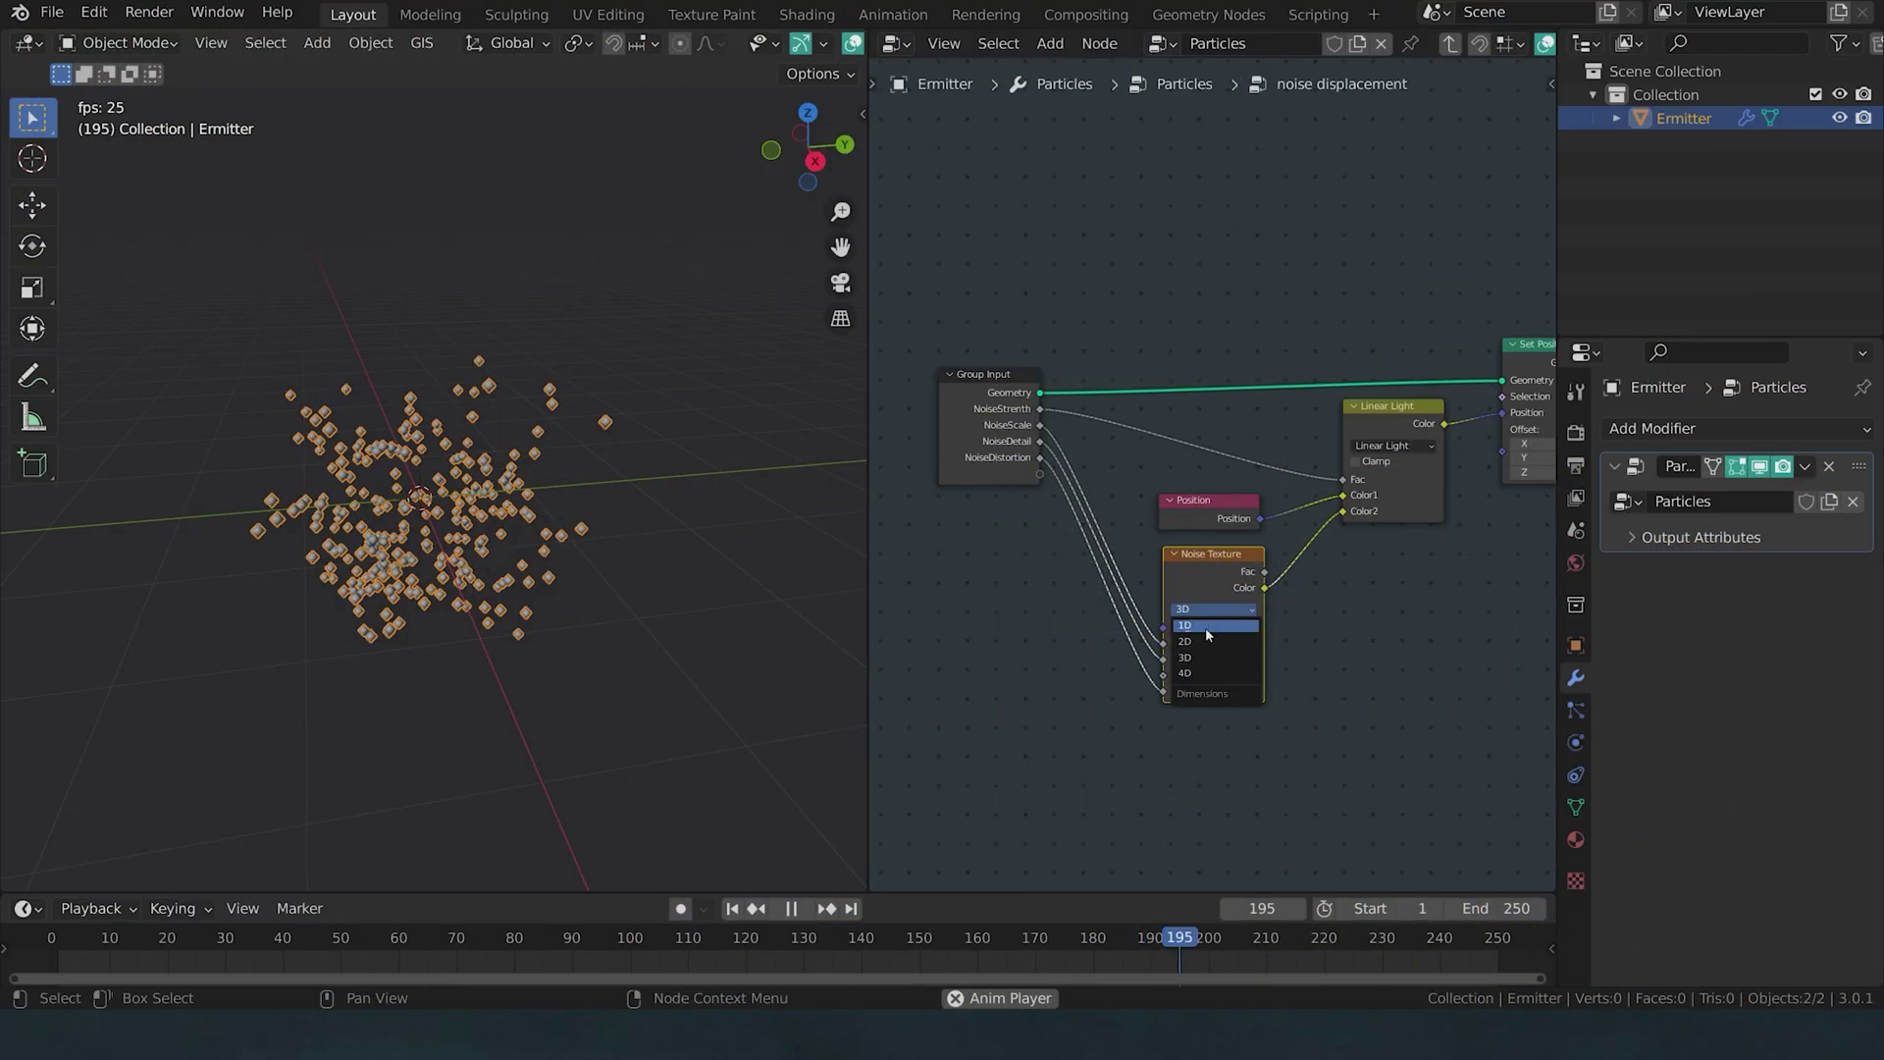
- Switch the Noise Texture to 4D, stop playback and expose its W value as a group input
click(1205, 675)
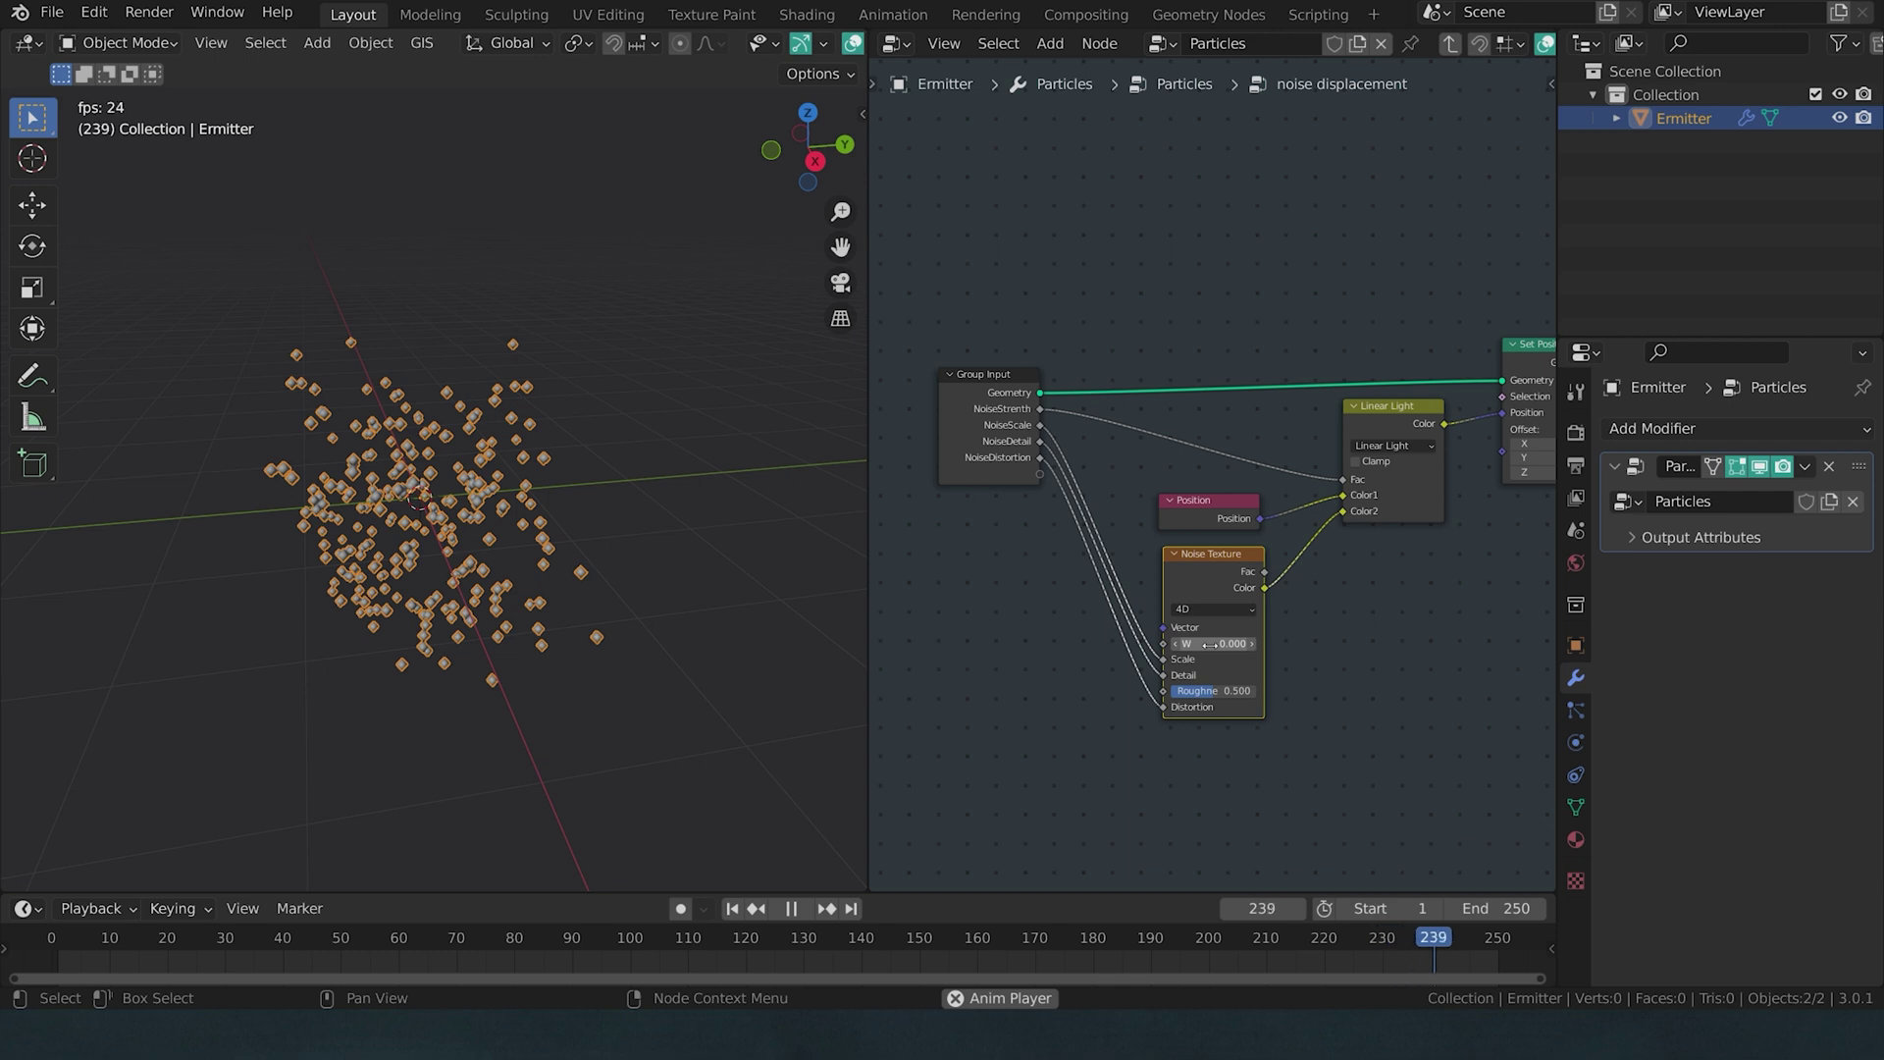
key(space)
drag(1217, 644, 1050, 555)
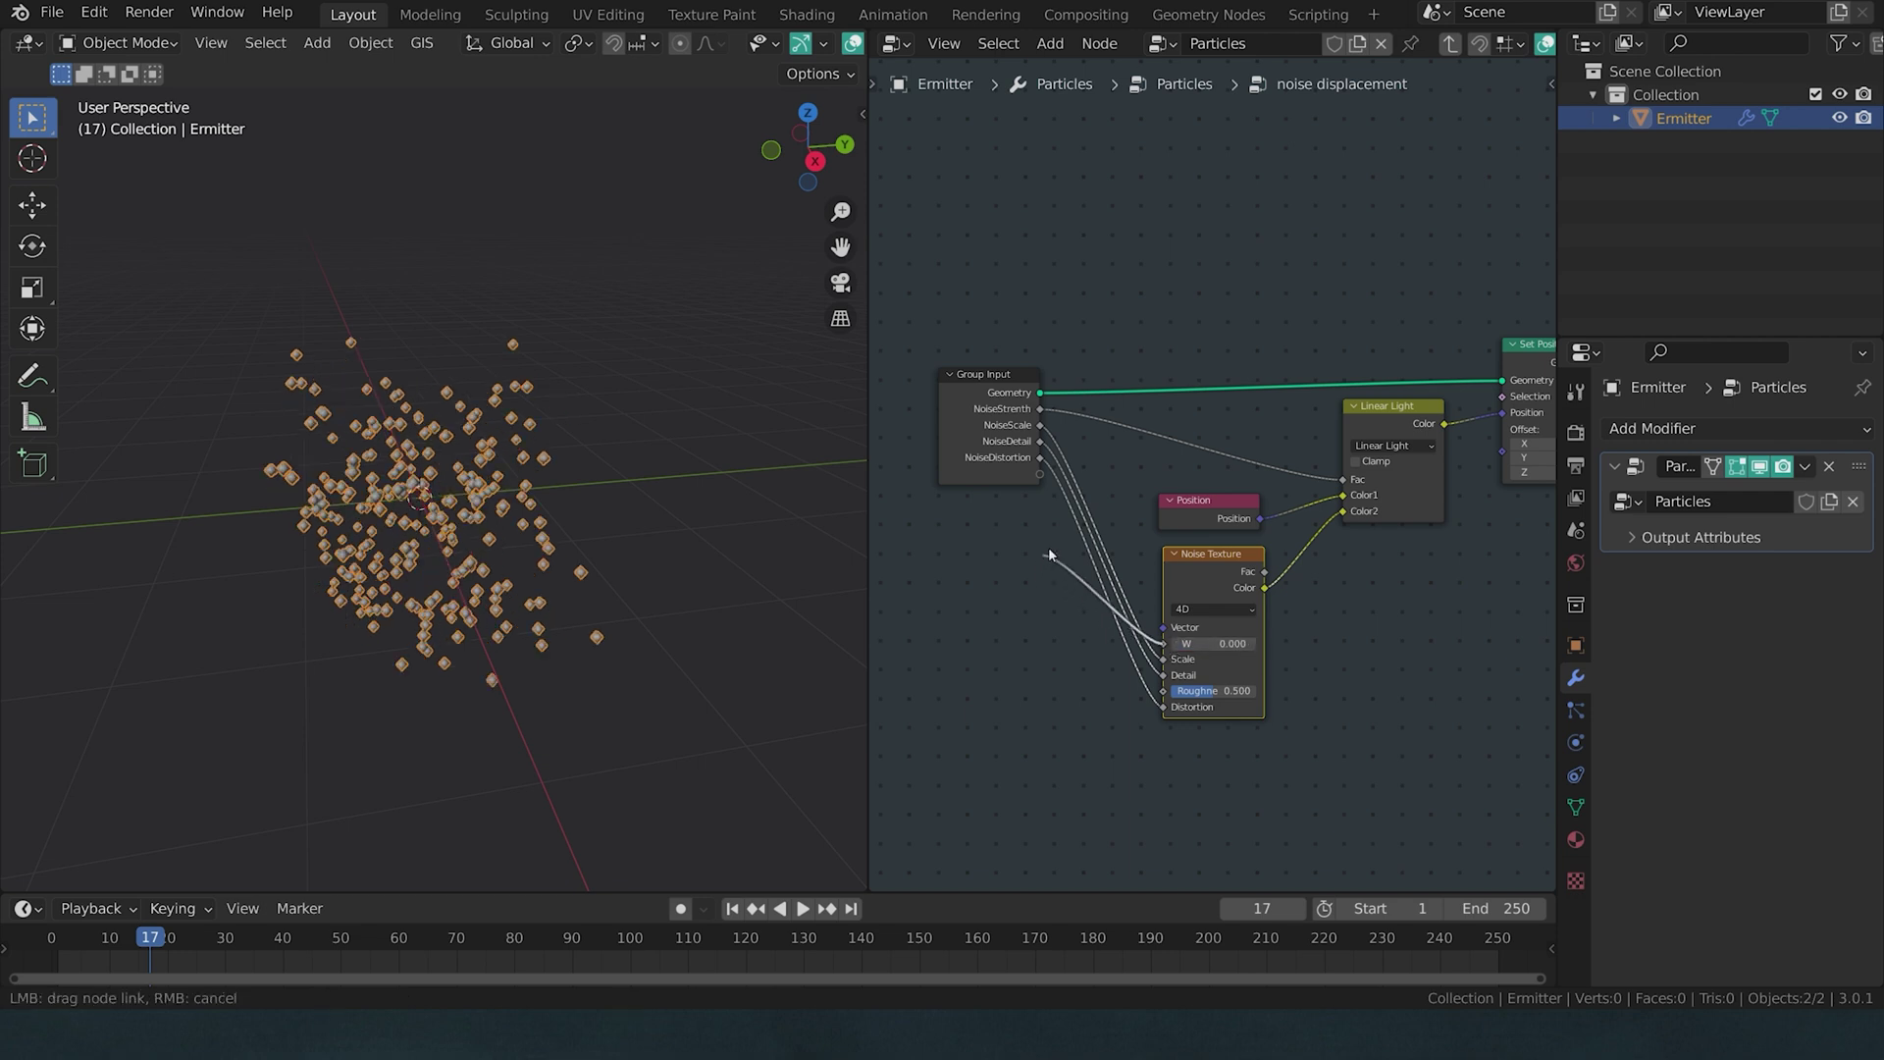
drag(1043, 472, 1041, 474)
click(986, 475)
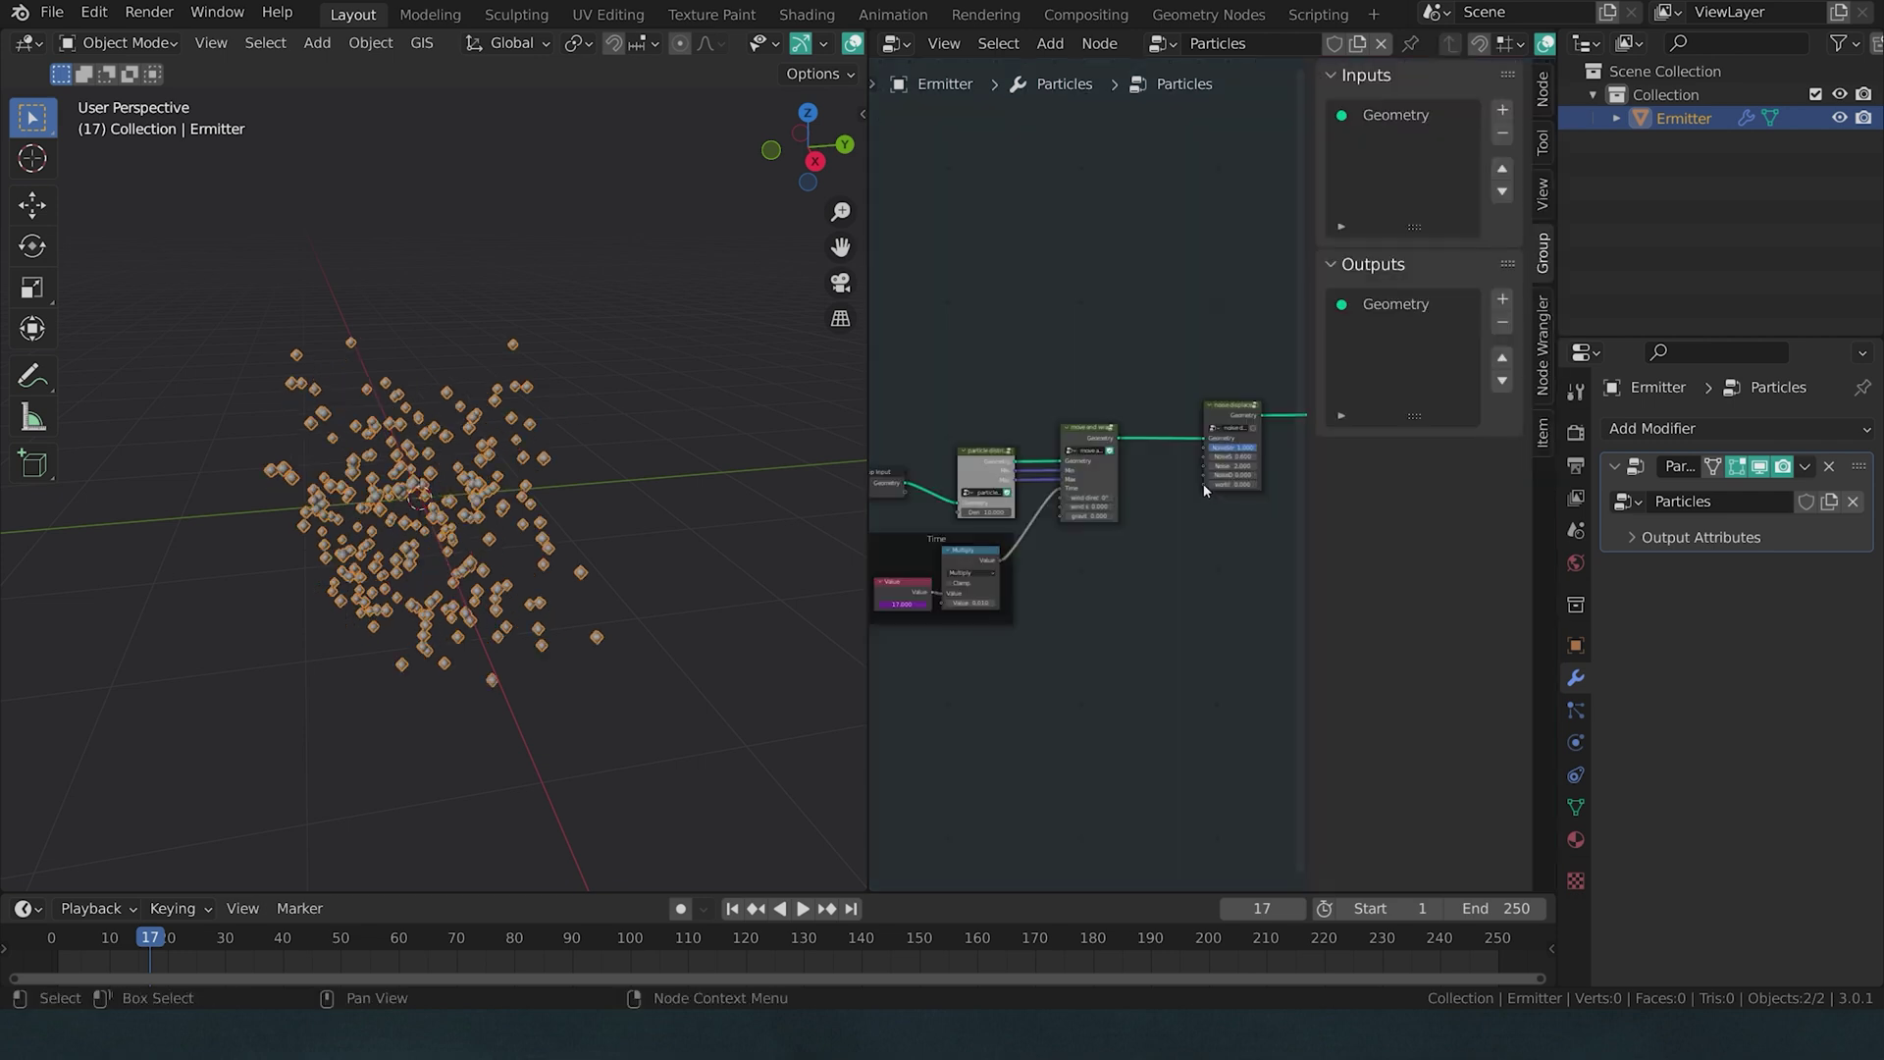
- Connect the Multiply output in the Time frame to the W input of the noise displacement group
drag(1203, 485, 1120, 586)
drag(999, 557, 999, 557)
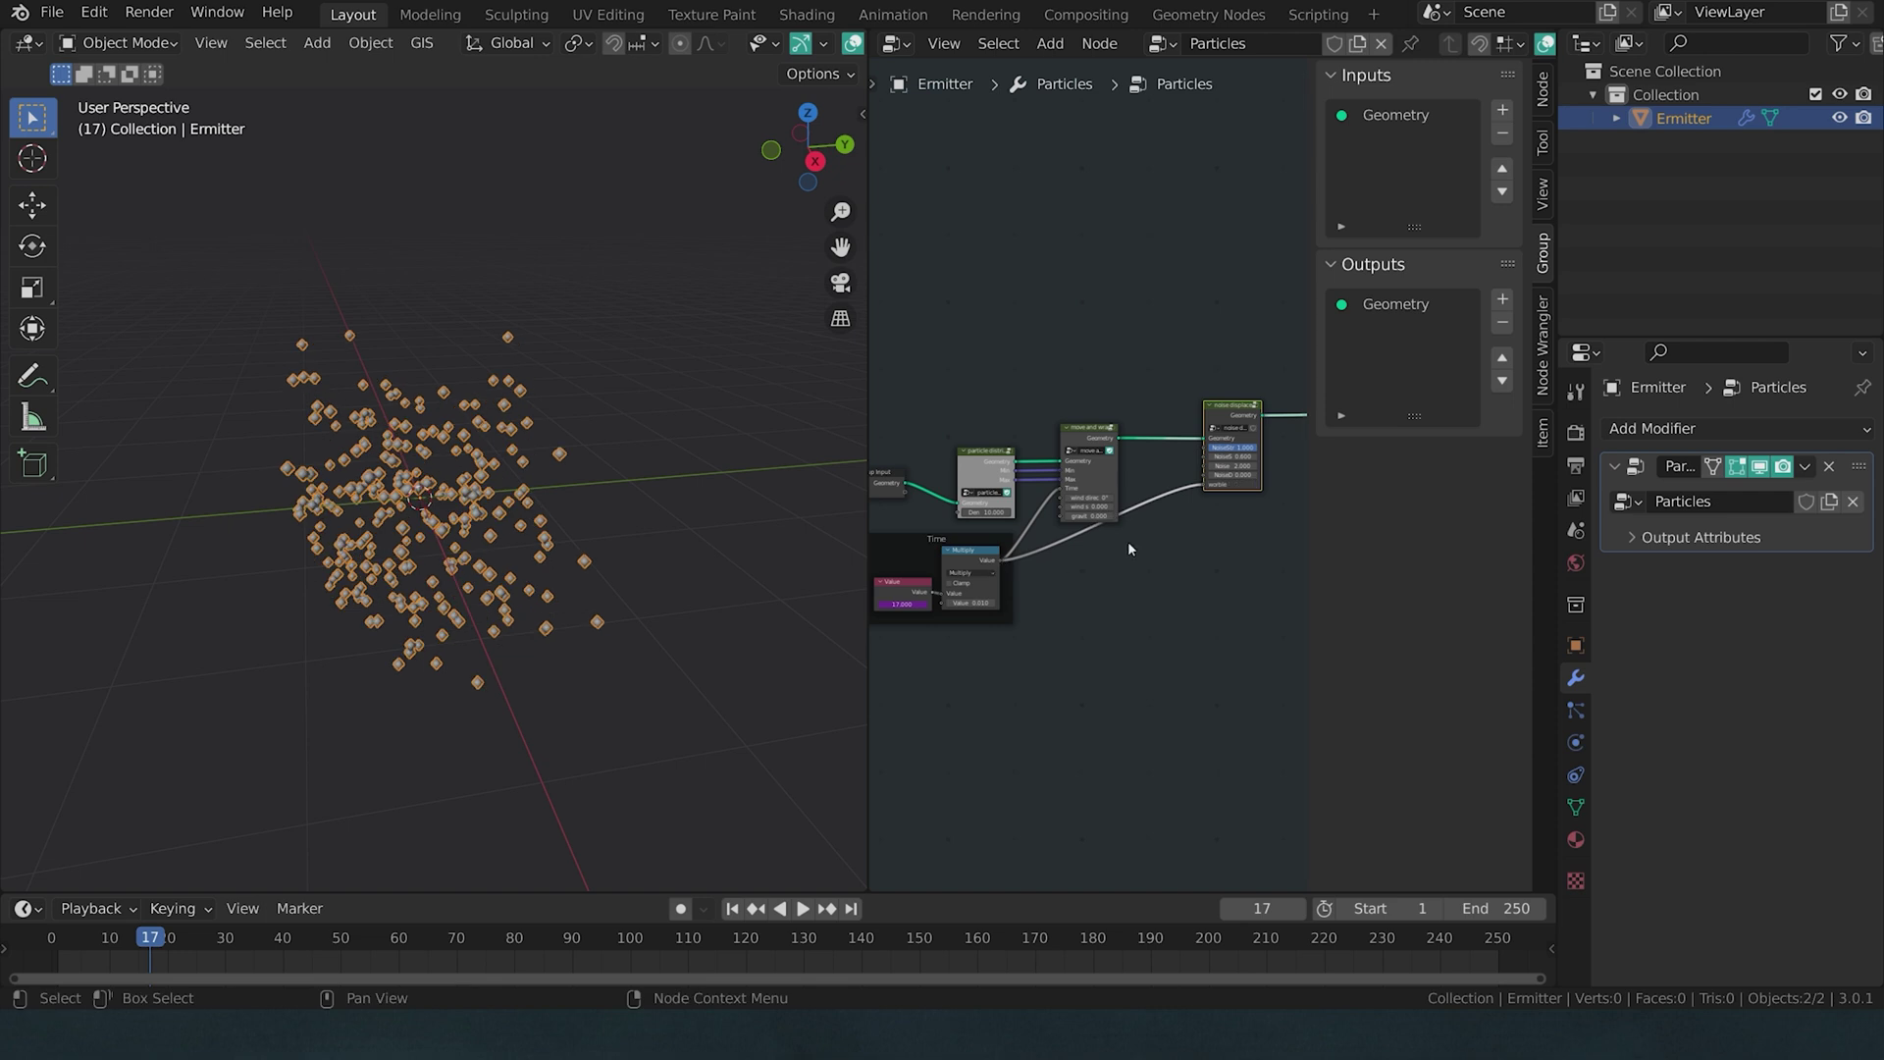
middle_drag(1127, 540, 1027, 577)
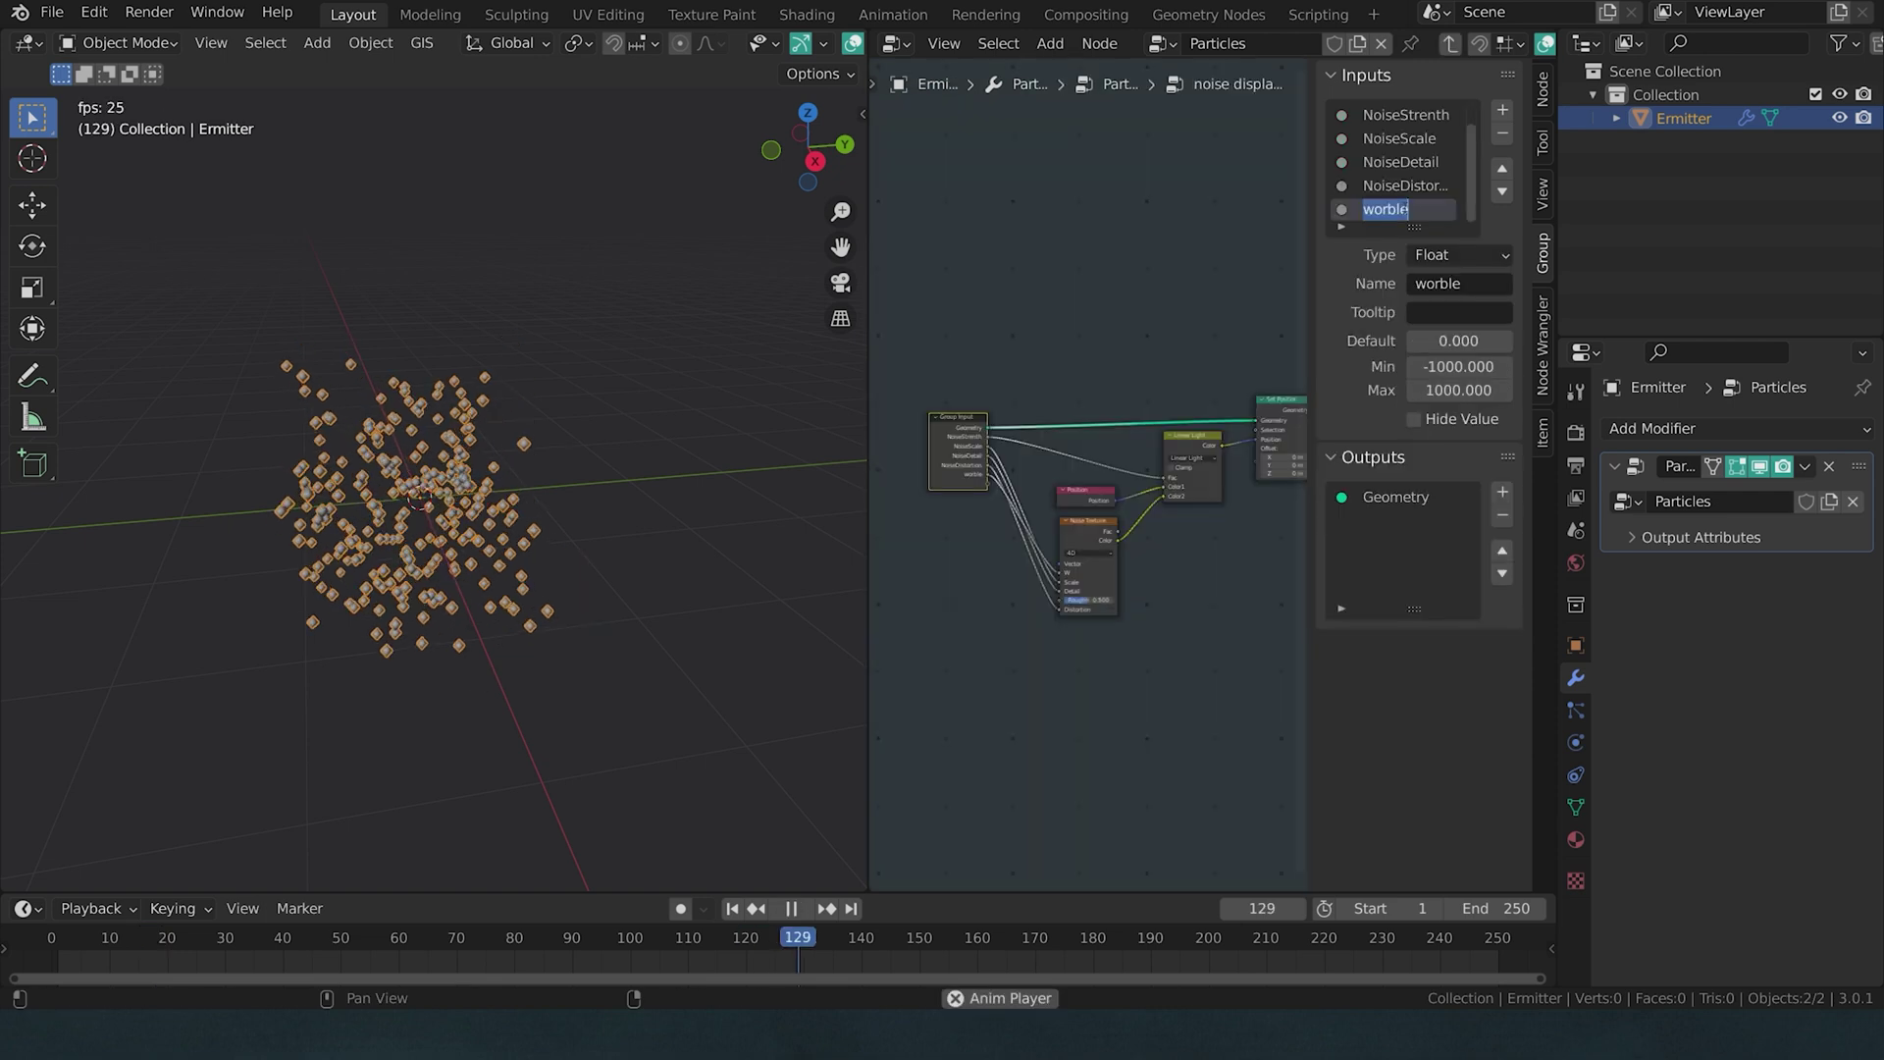
- Rename the noise group's W input as time and add another float input named worble speed
click(1405, 209)
text(time)
key(Return)
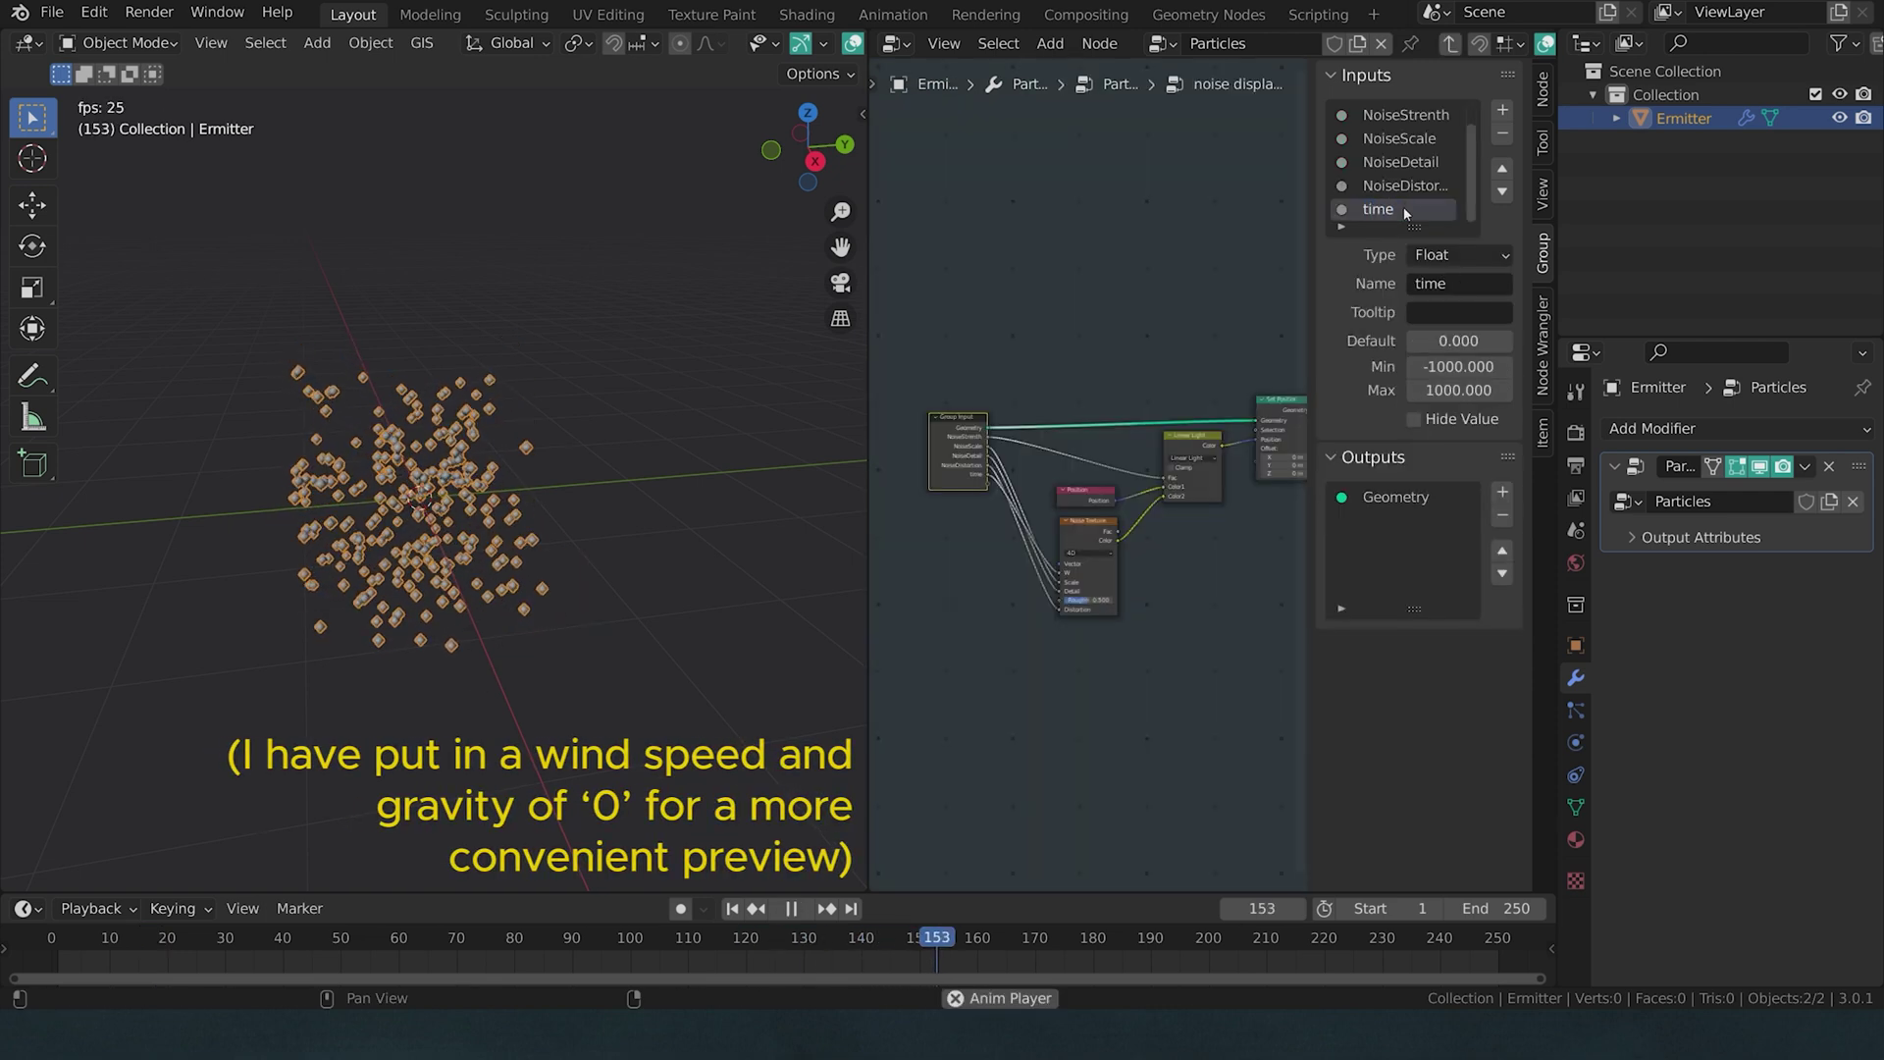
click(1502, 110)
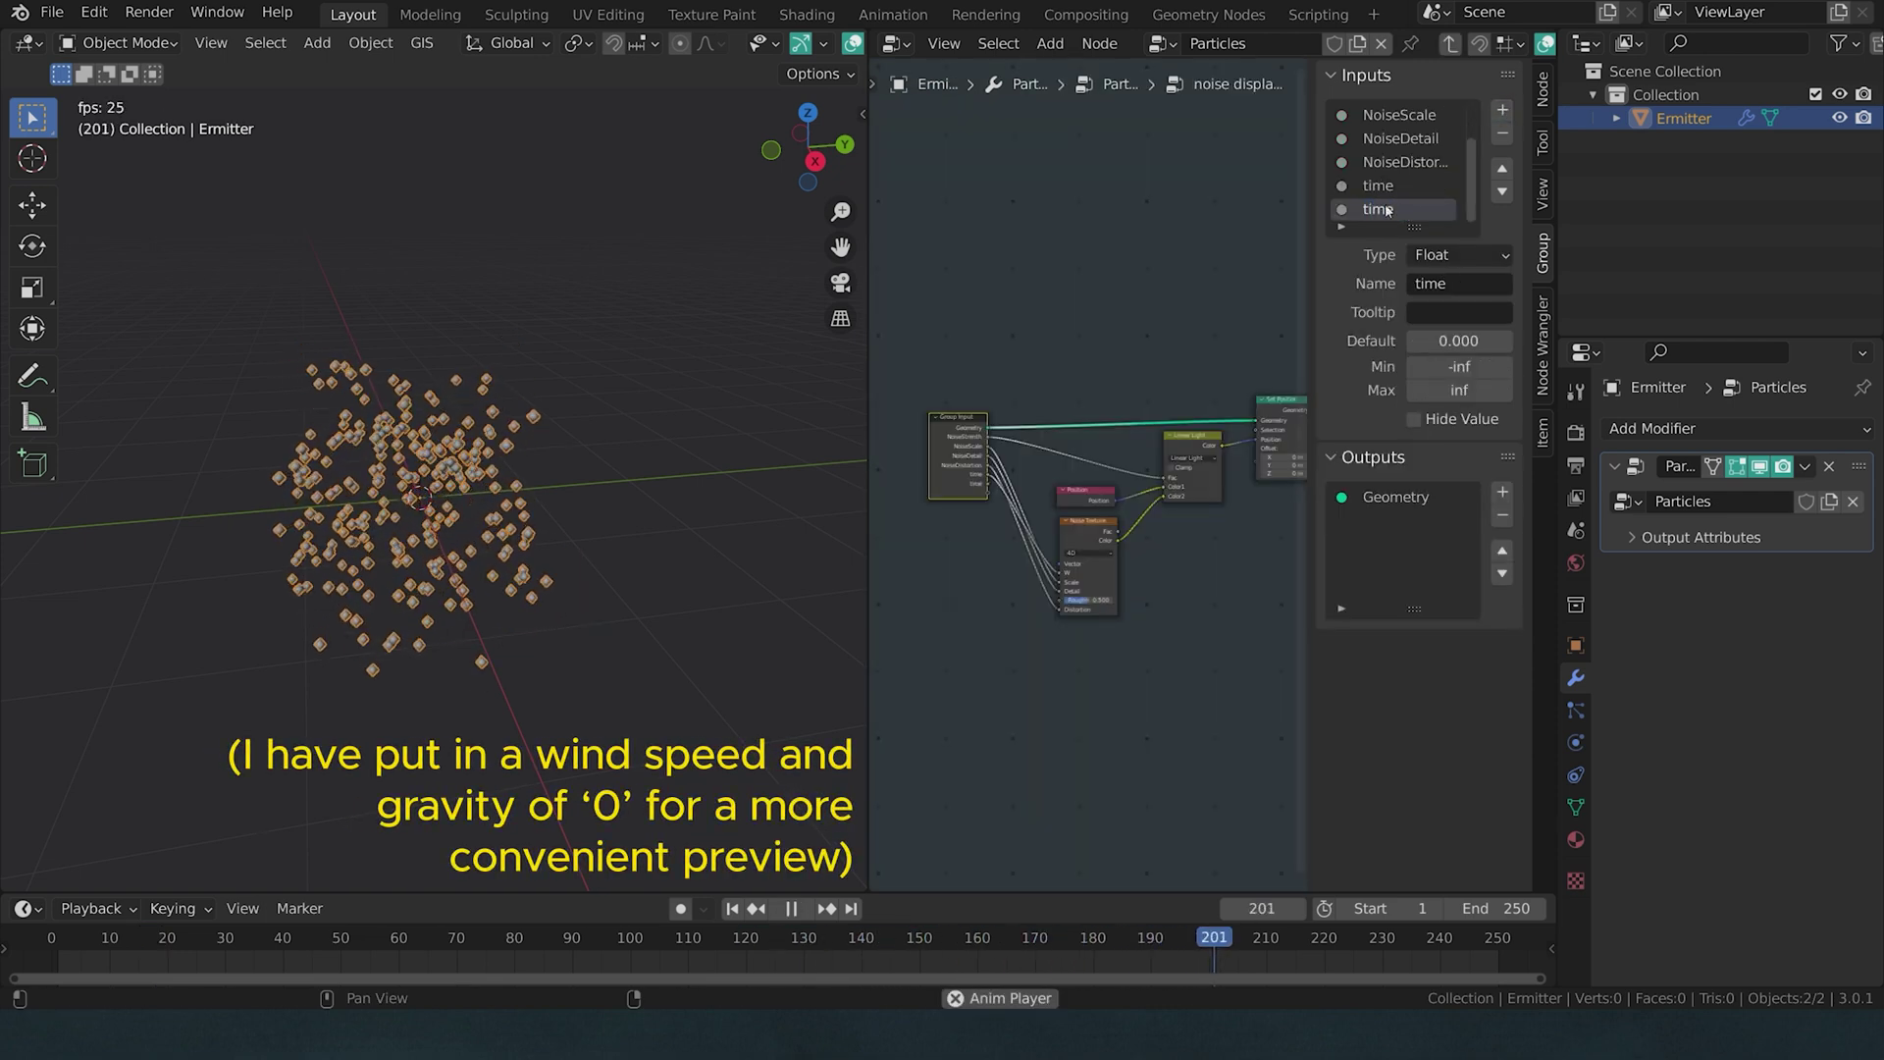
text(worble speed)
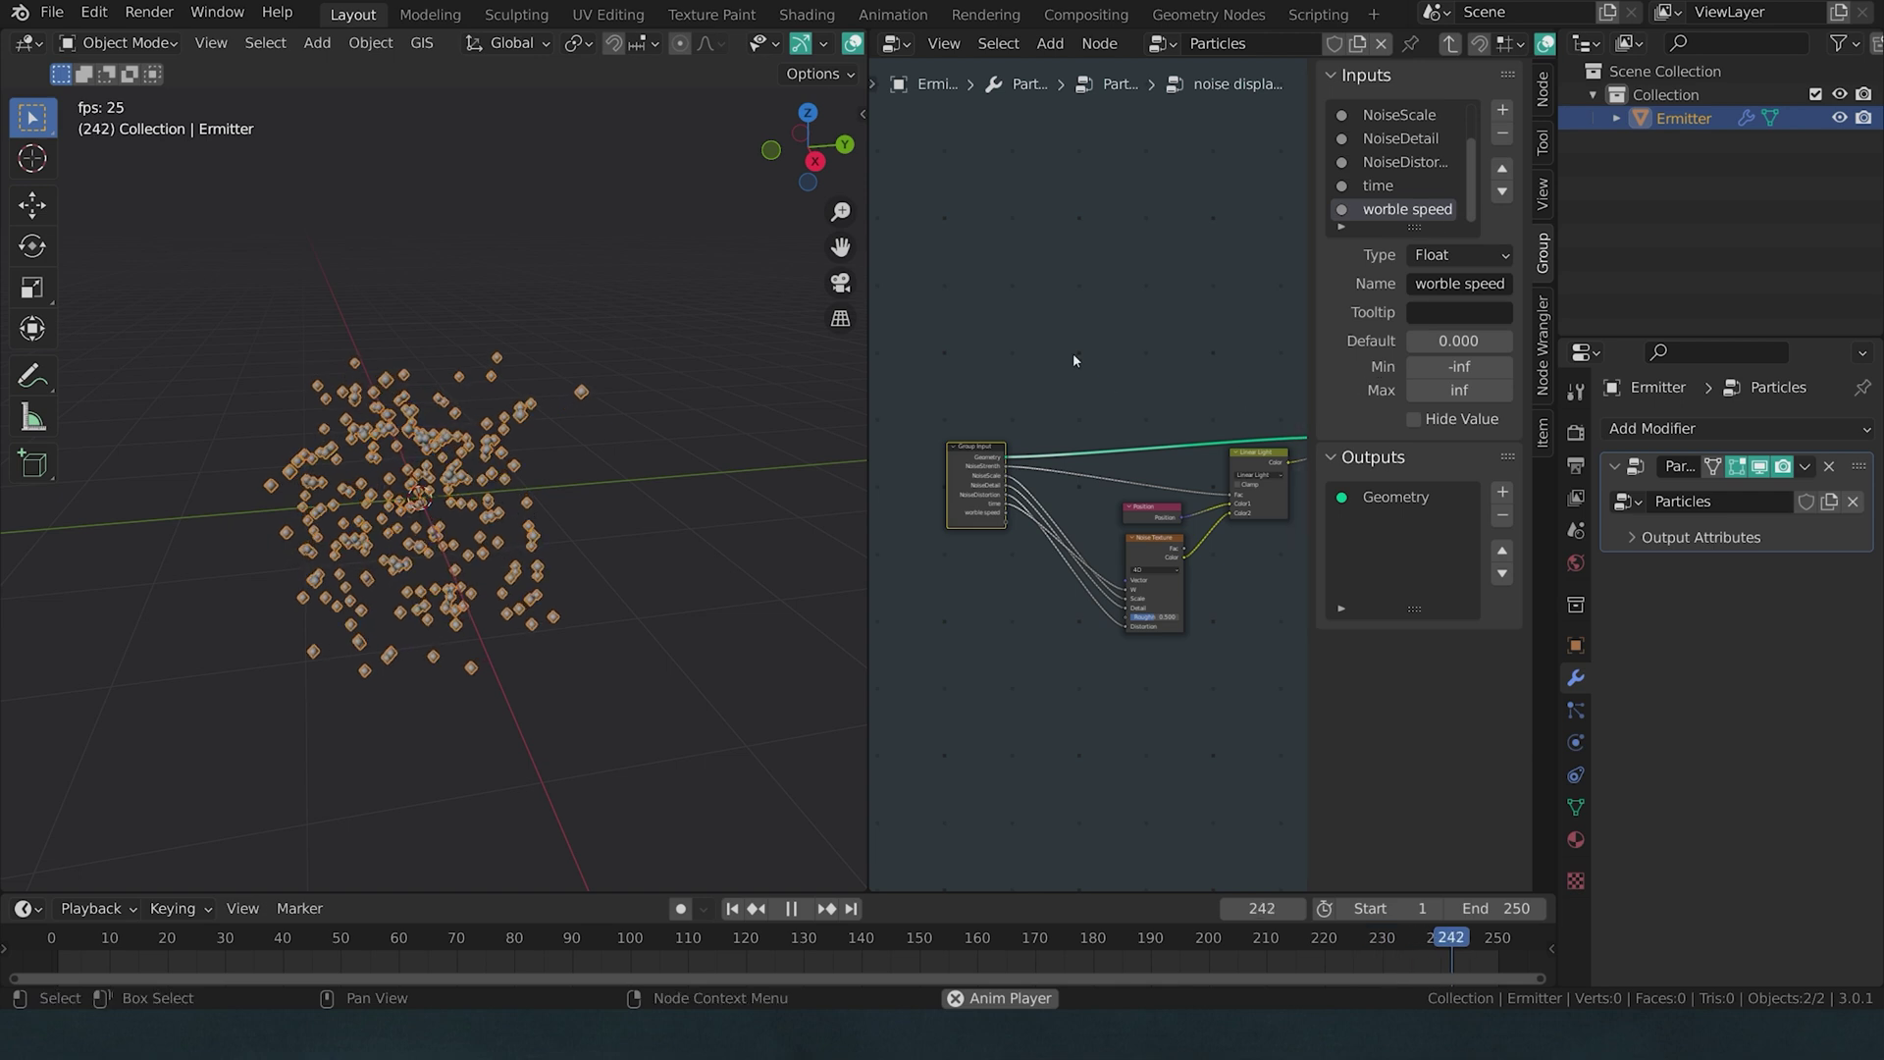
- Add a Math node set to Multiply beside the Noise Texture inside the noise displacement group
scroll(1050, 510, up, 4)
key(shift+a)
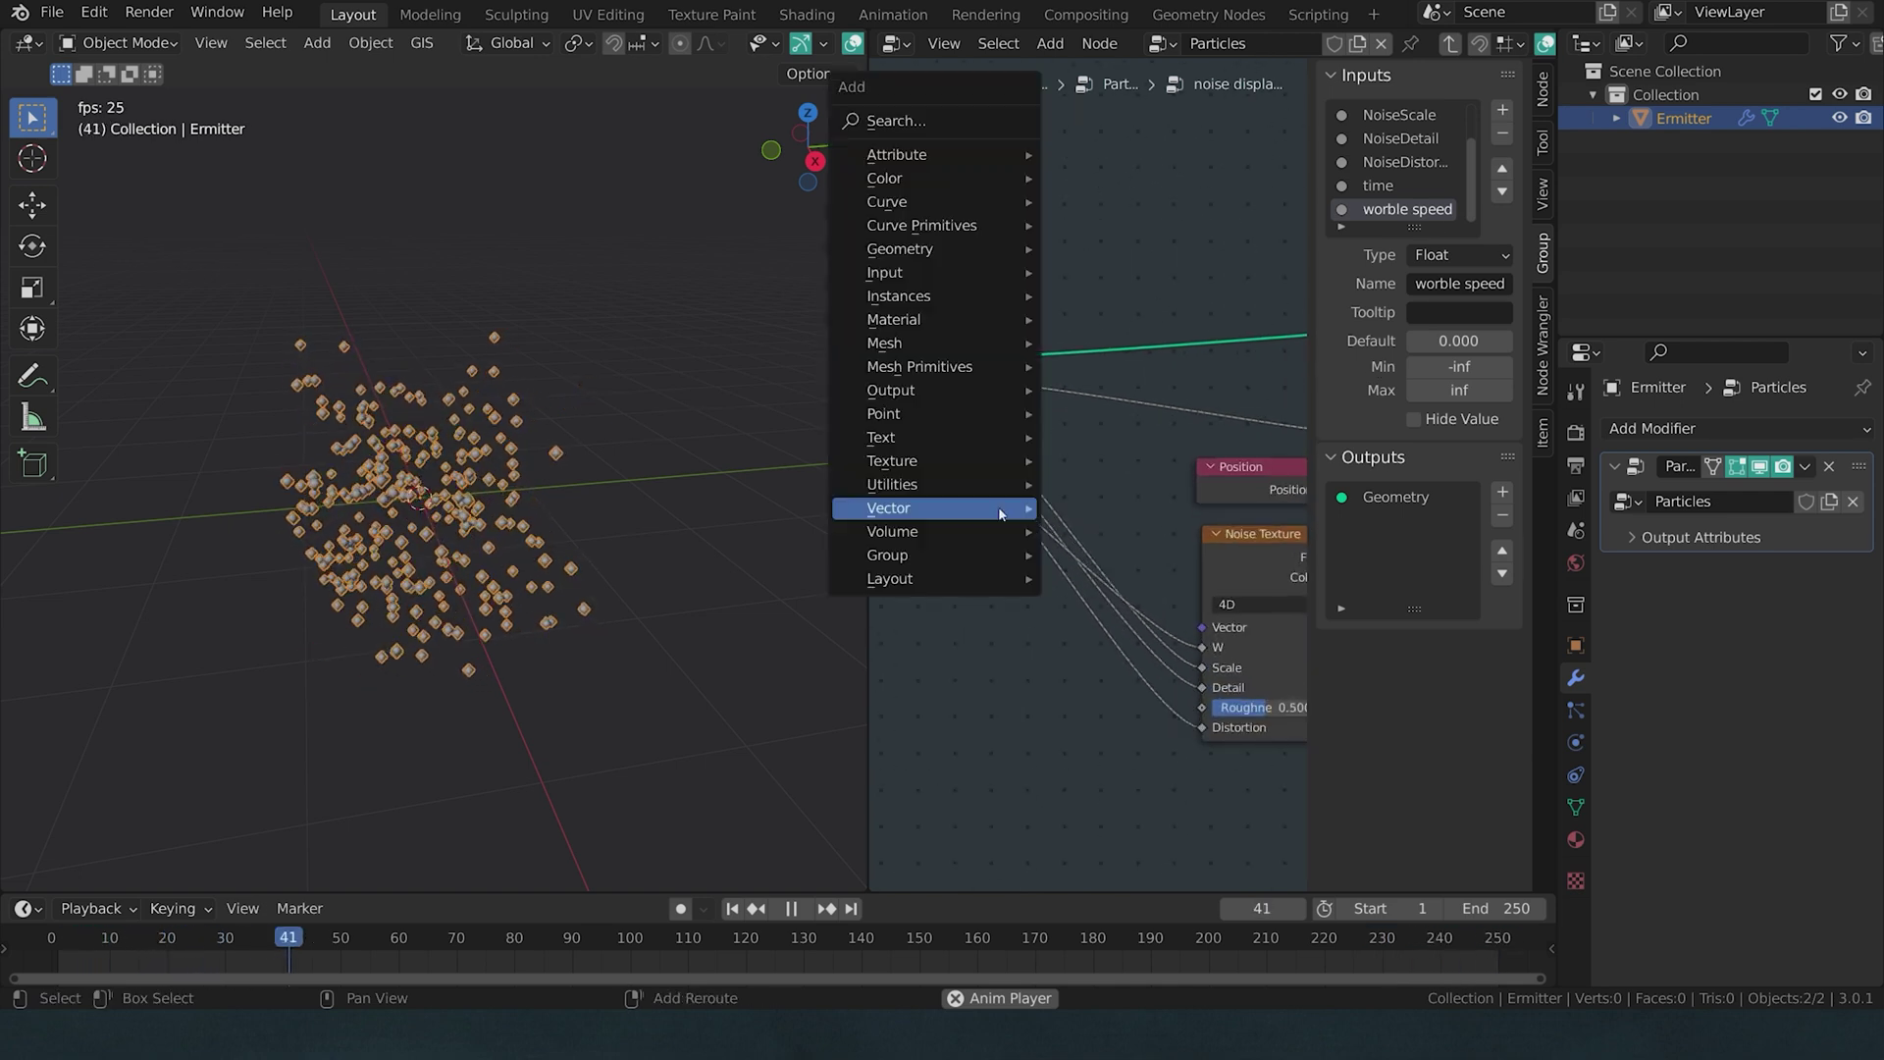
mouse_move(981, 485)
click(1097, 649)
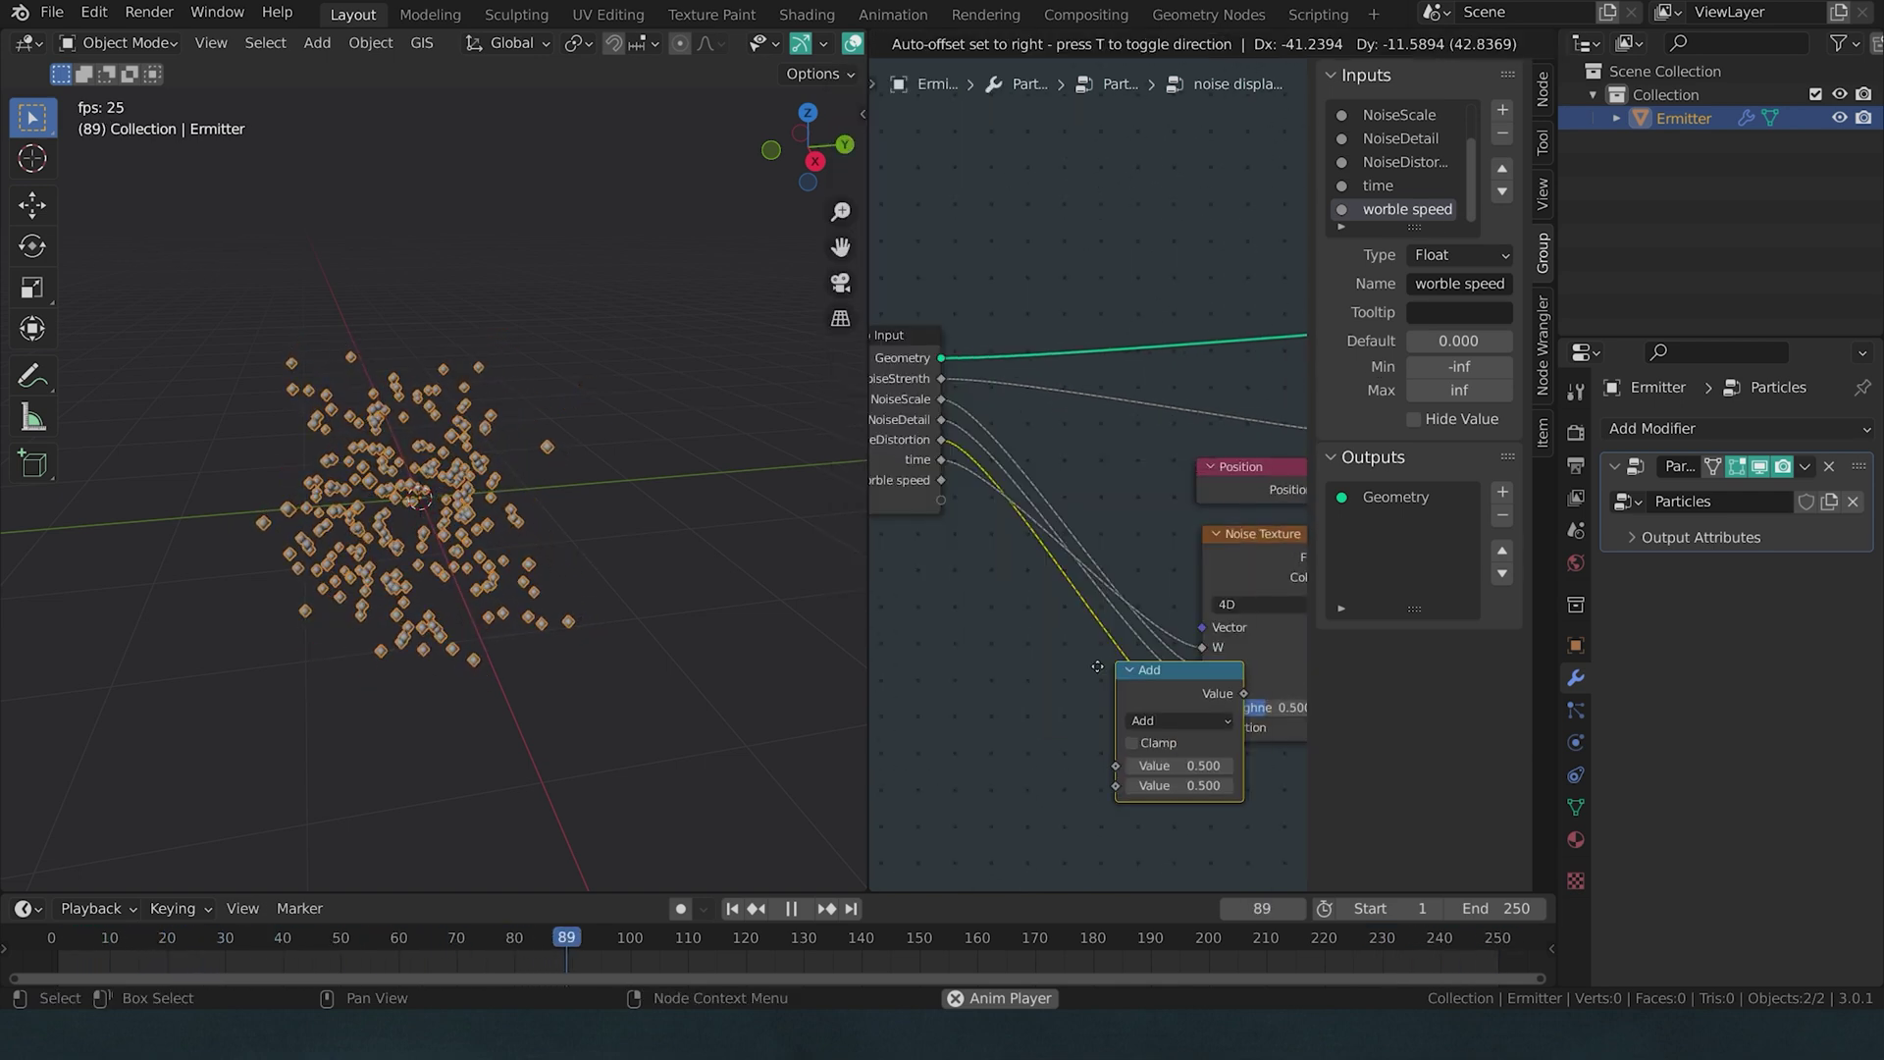
click(997, 713)
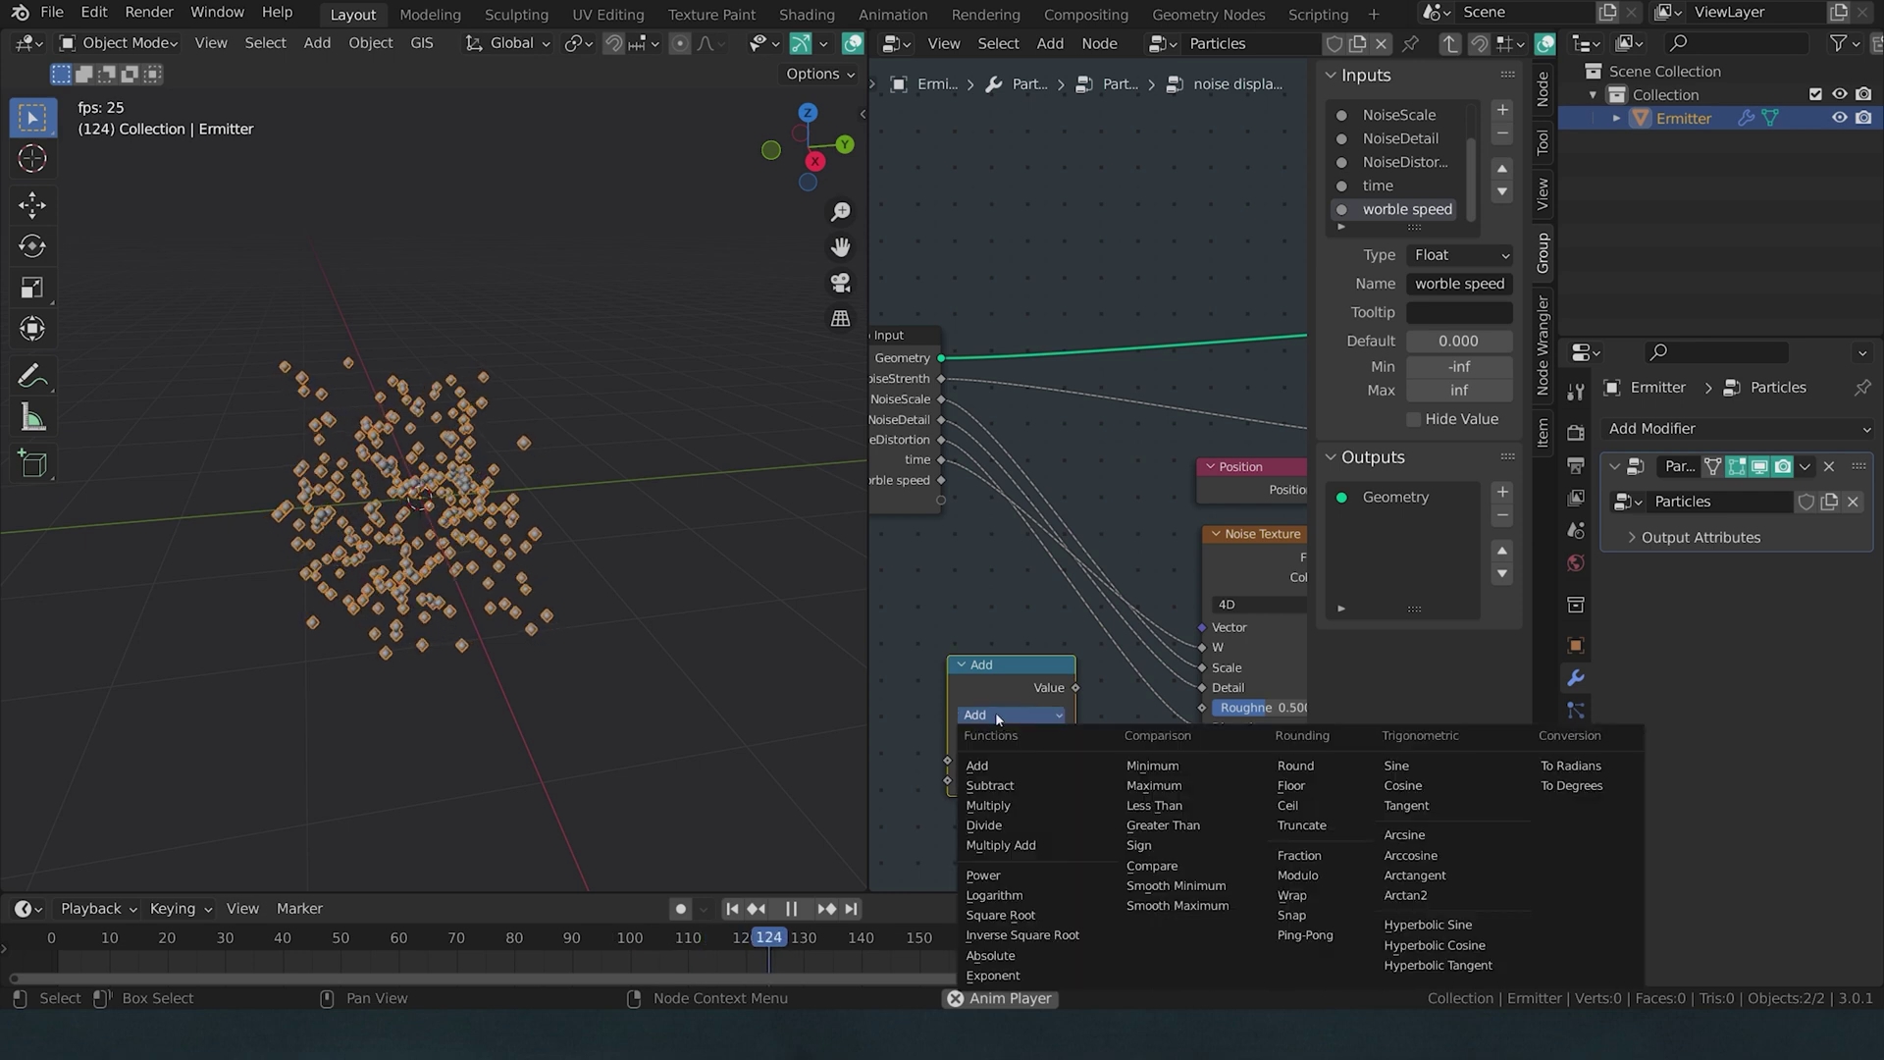
click(991, 810)
- Multiply the time and worble speed inputs and feed the result into the Noise Texture's W
middle_drag(938, 505, 1035, 447)
drag(1037, 443, 1045, 724)
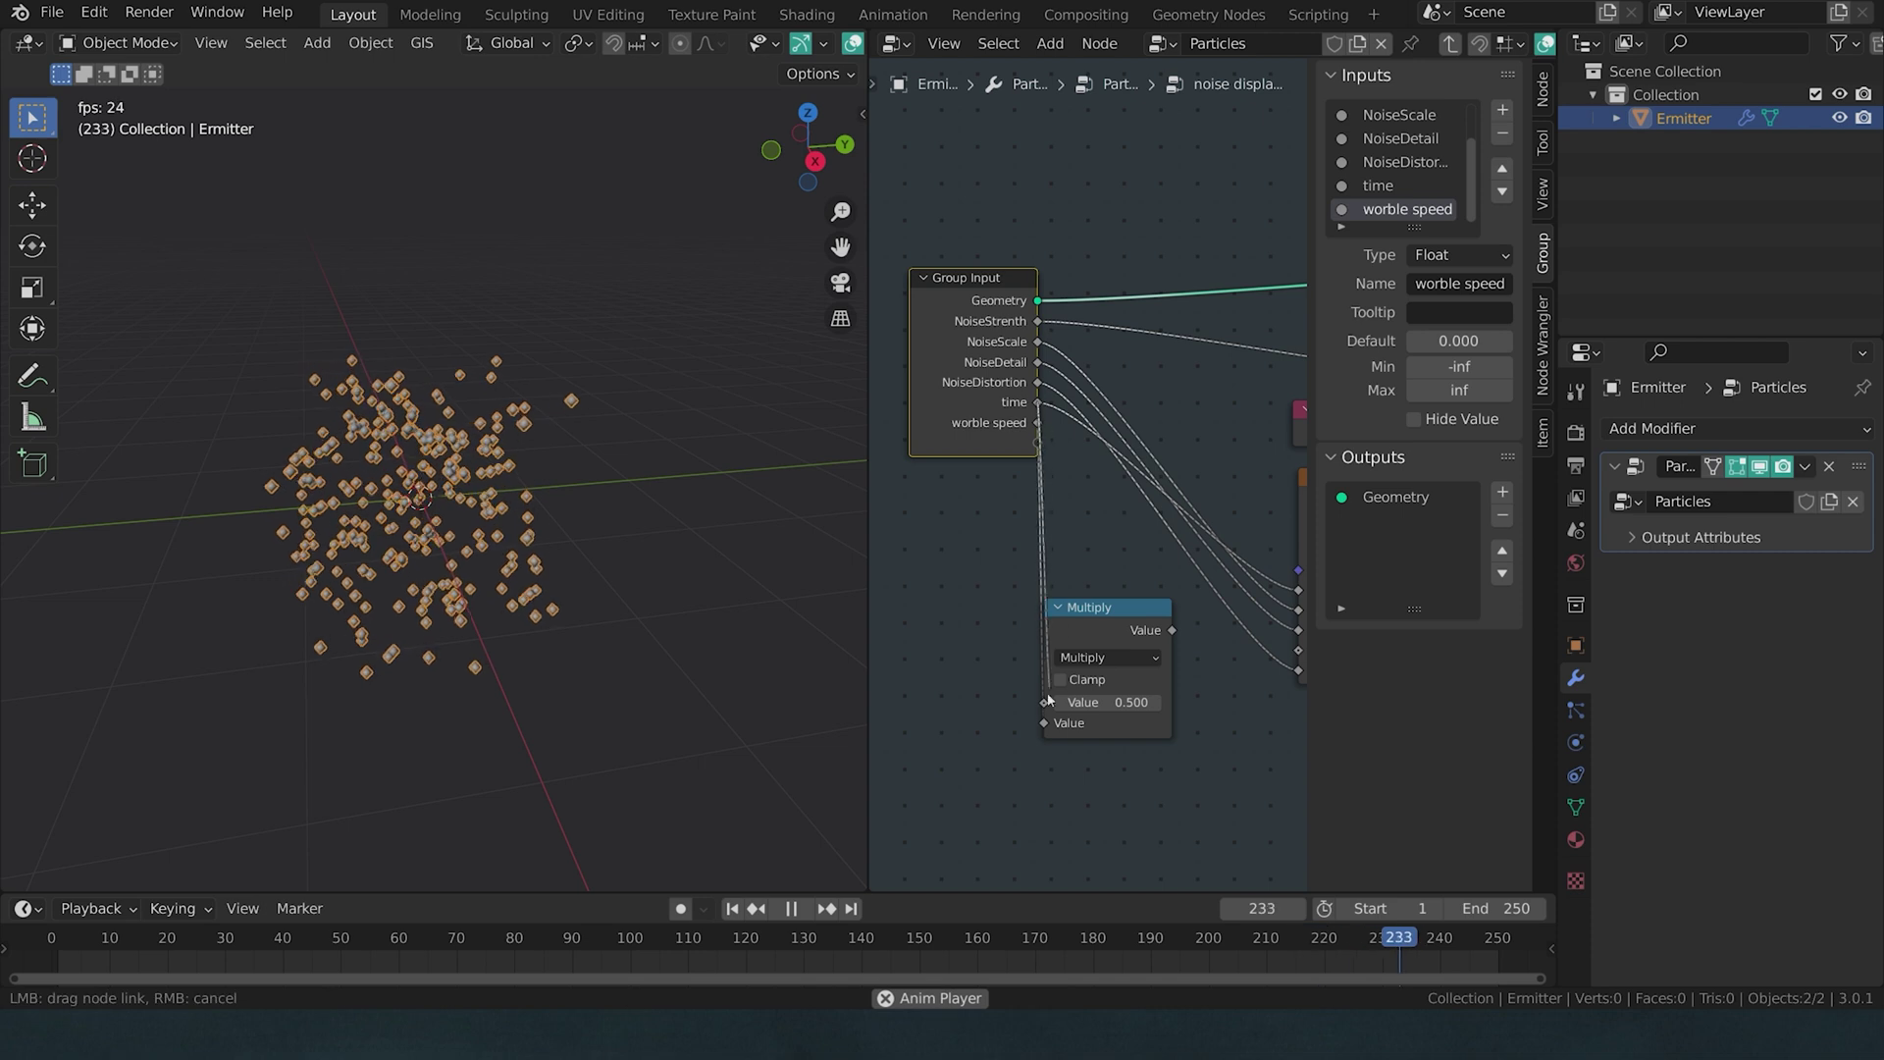
middle_drag(1060, 619, 955, 590)
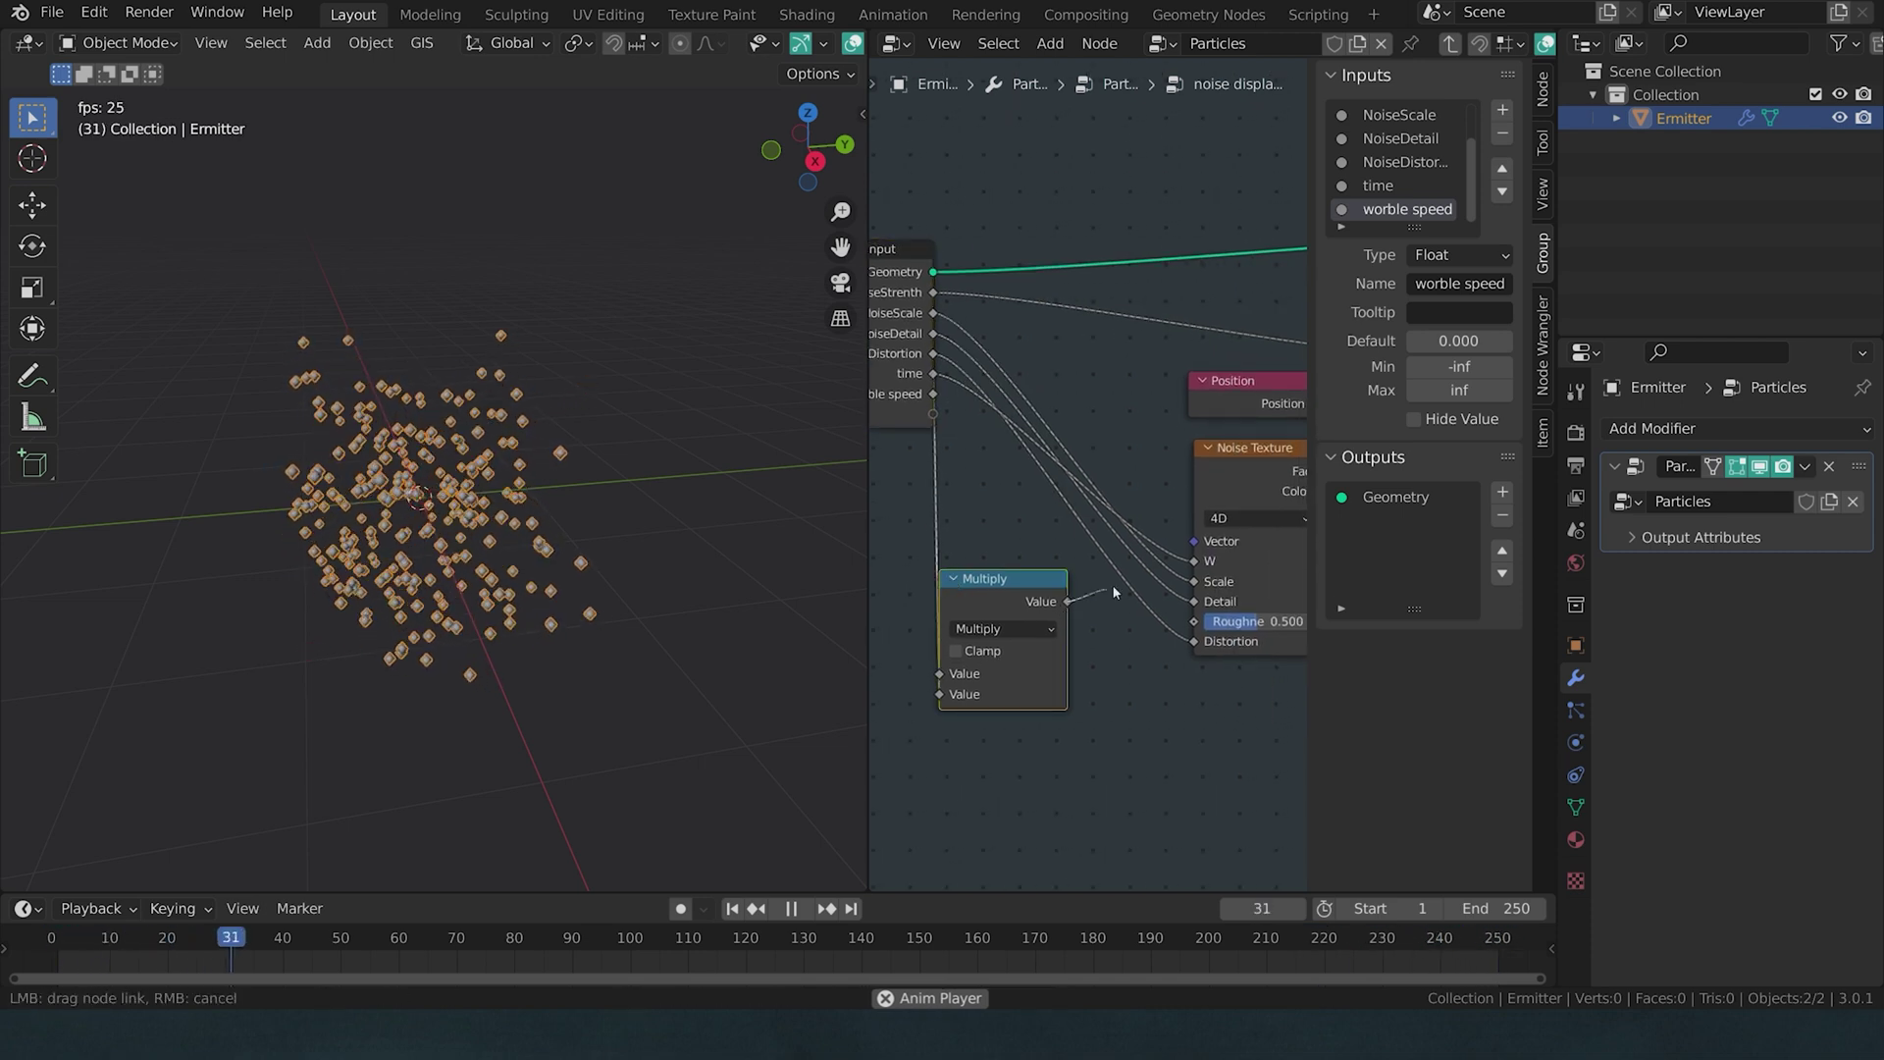
drag(1021, 578, 1082, 426)
- Return to the main node tree and set the noise displacement group's worble speed to 5
key(Tab)
middle_drag(1215, 641, 1015, 607)
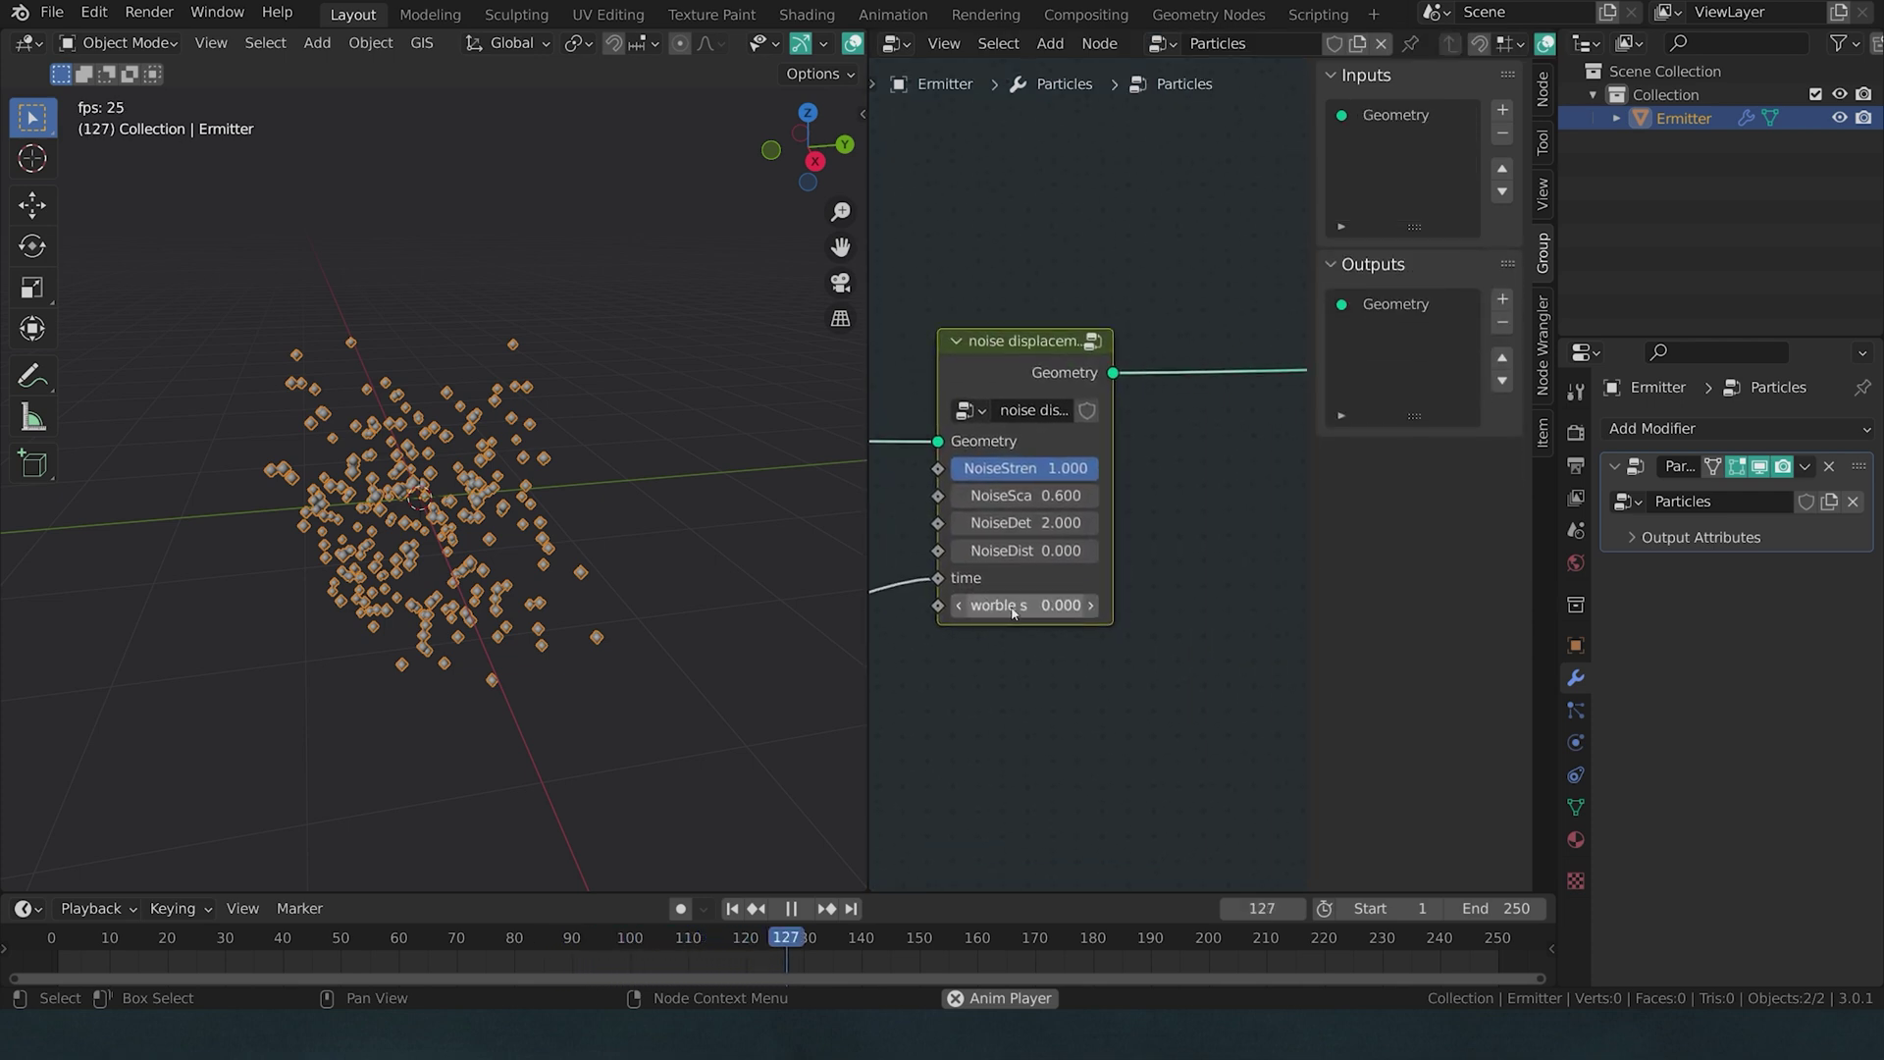
click(1015, 606)
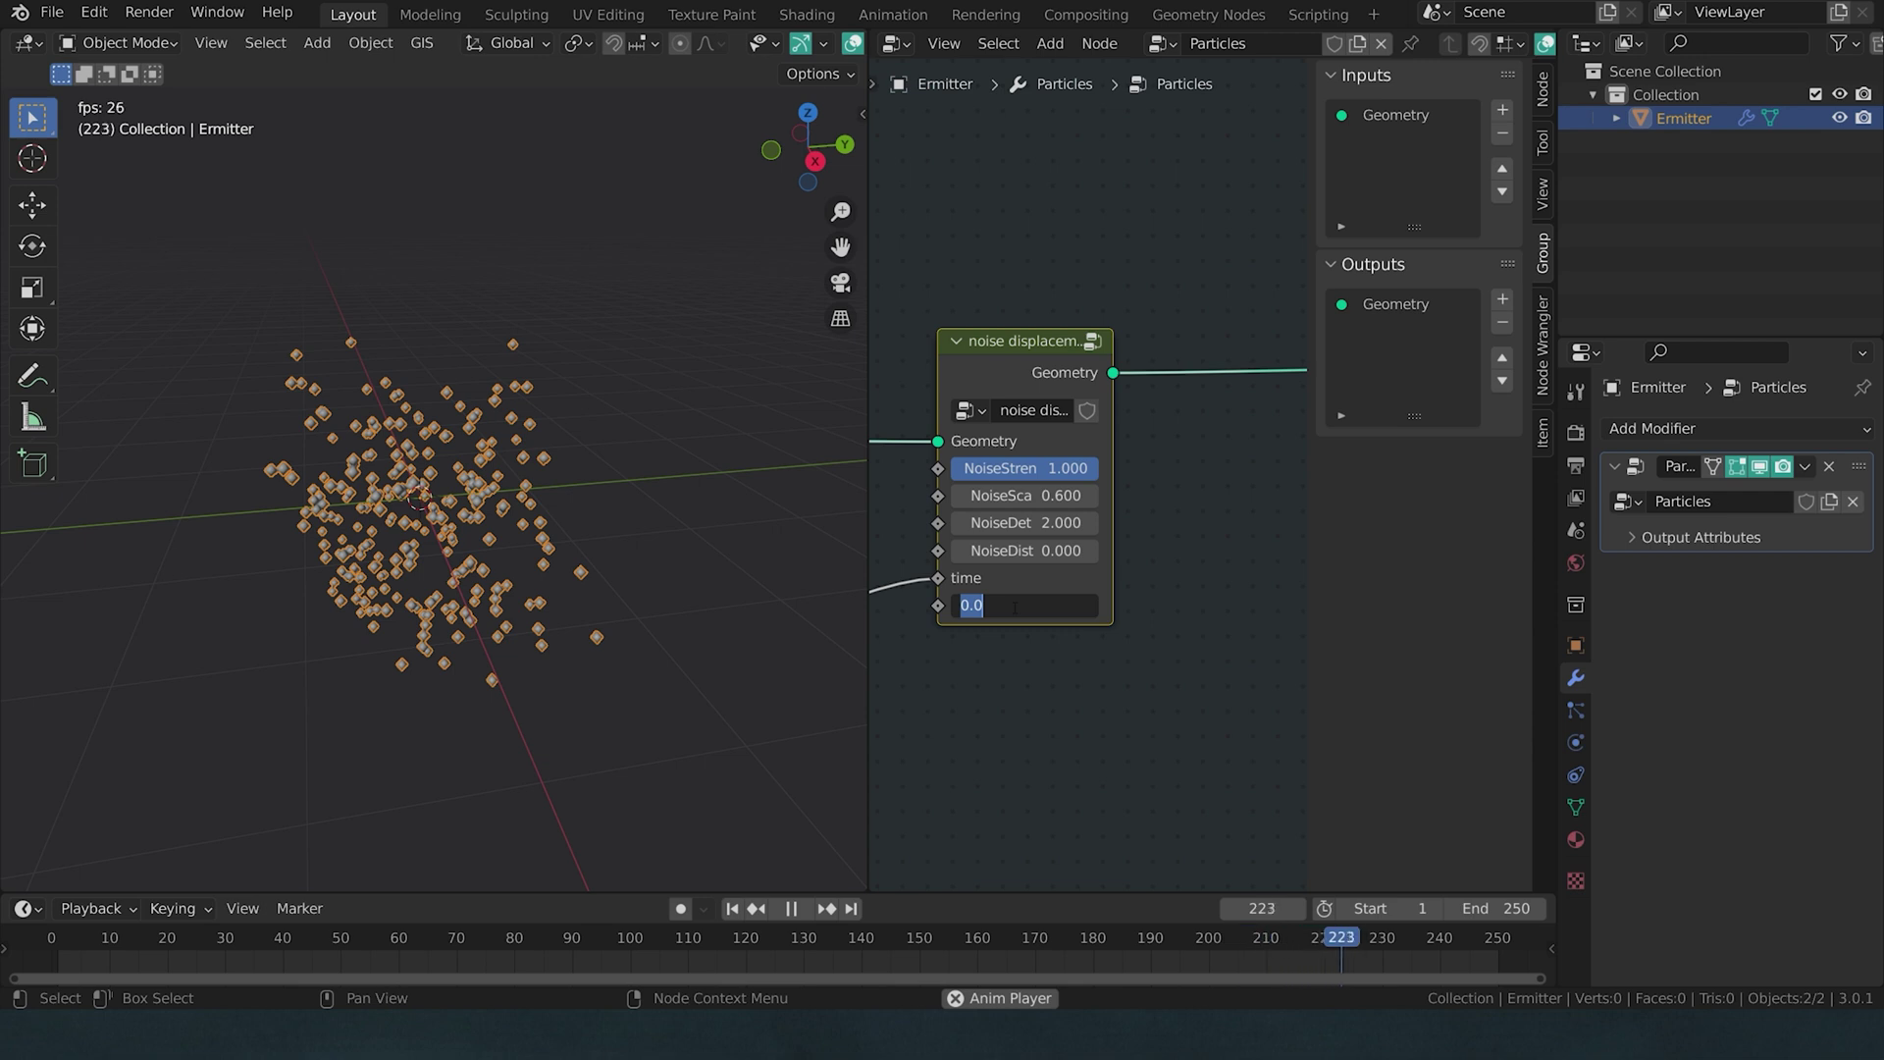
text(5)
key(Return)
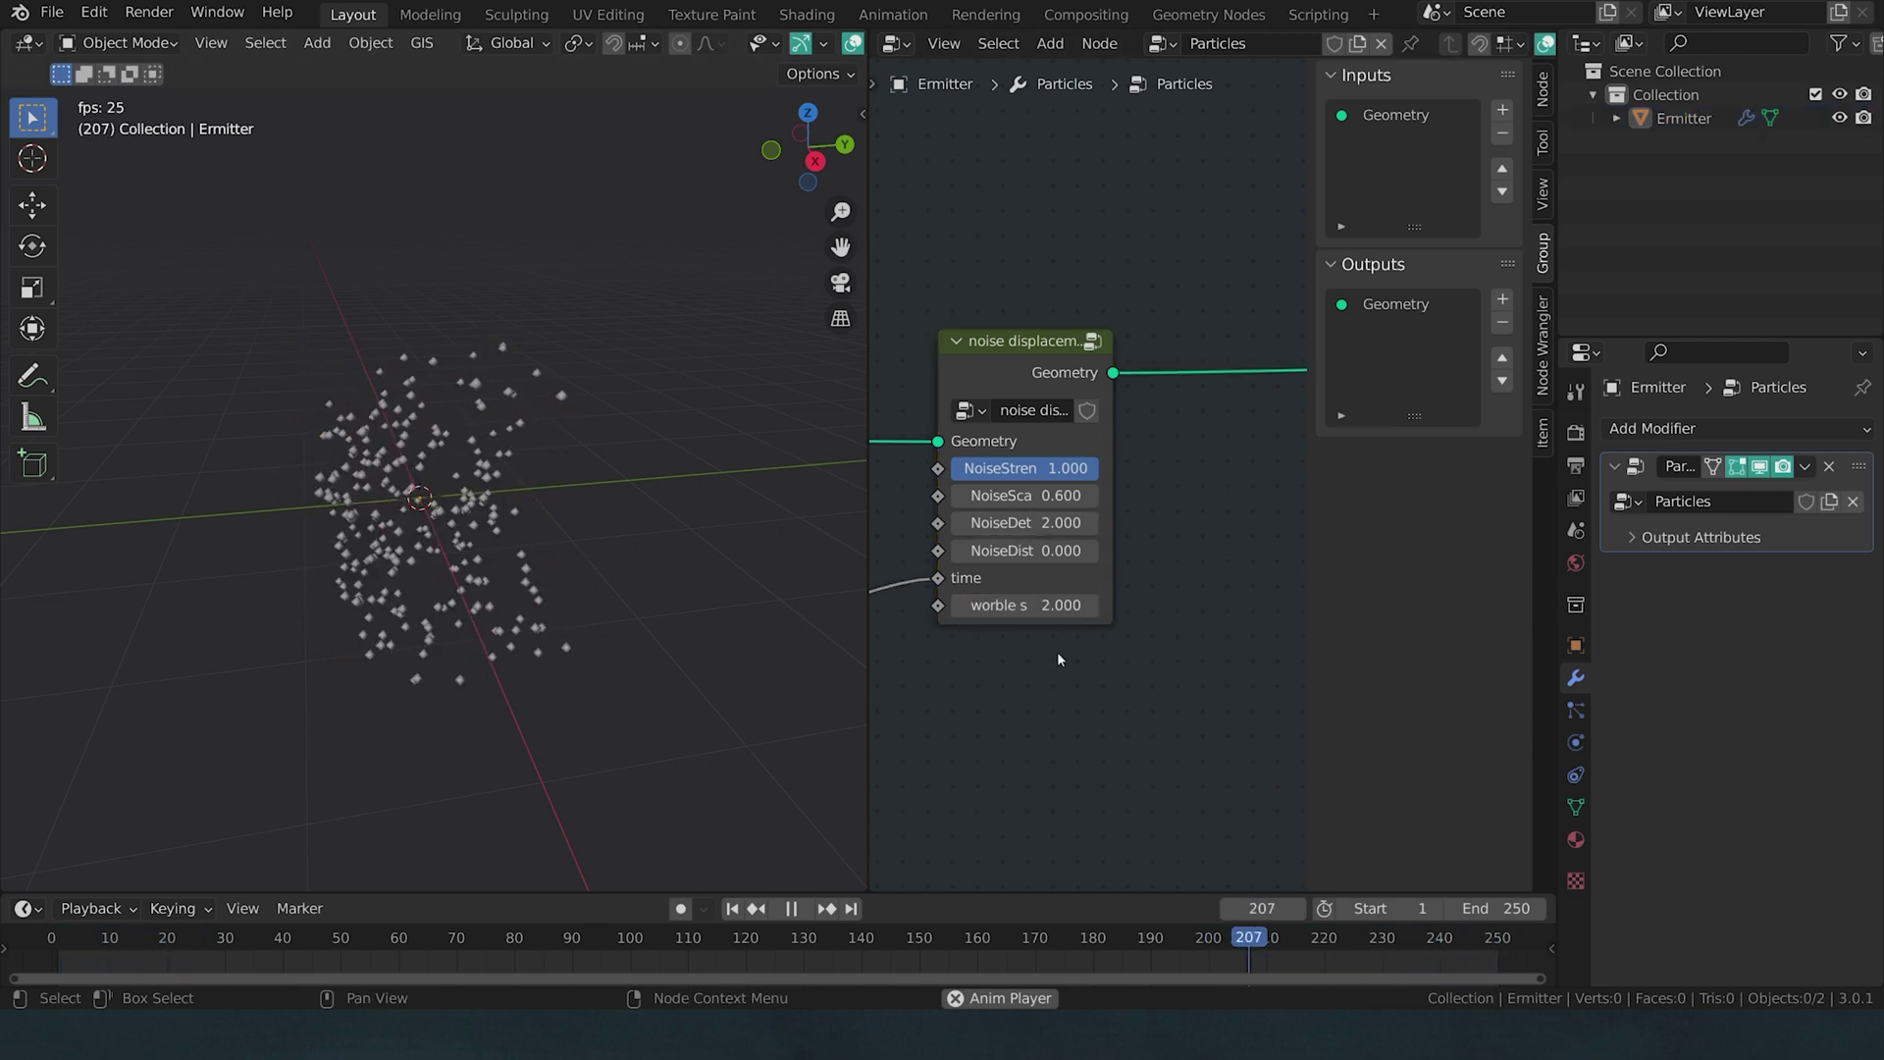
- Set the move and wrap group's wind speed to 3 and gravity to 2
scroll(1057, 652, down, 2)
scroll(1039, 670, down, 3)
middle_drag(978, 645, 942, 606)
scroll(1051, 633, up, 4)
middle_drag(1059, 600, 786, 611)
scroll(1178, 554, up, 3)
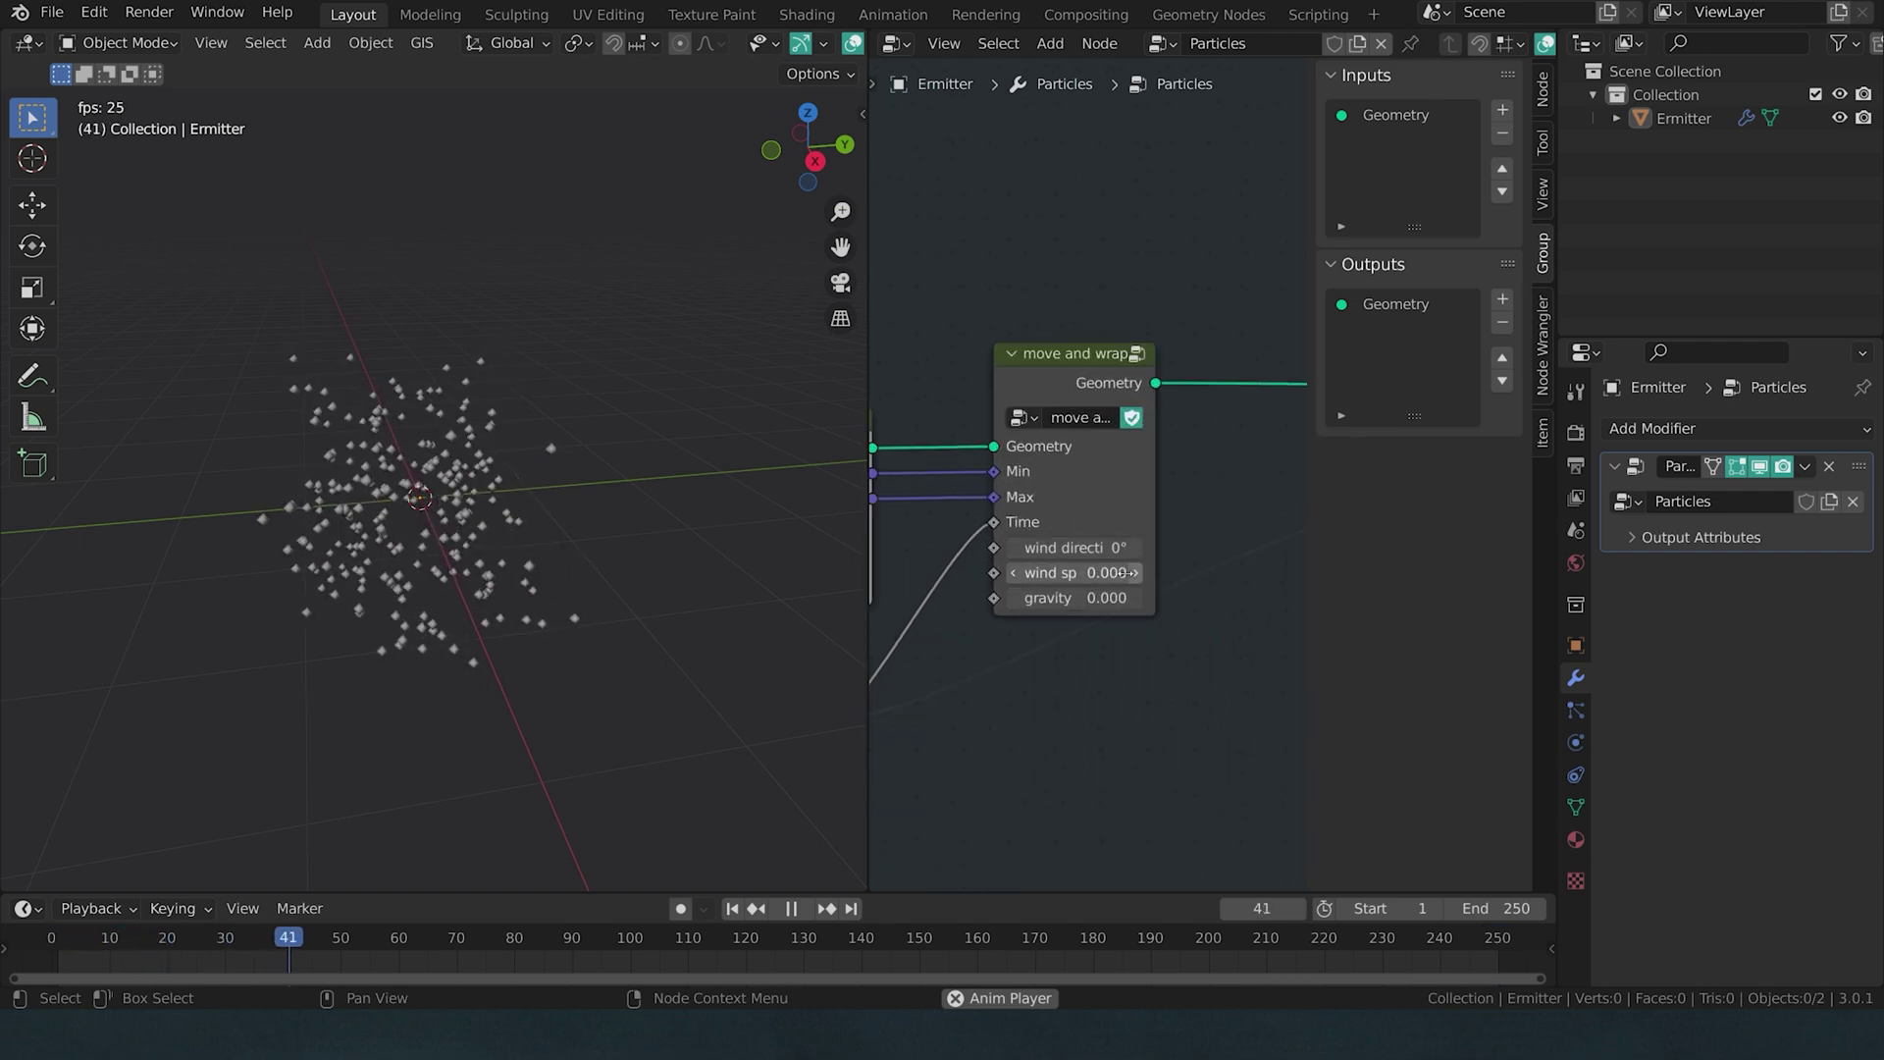
click(1111, 572)
text(3)
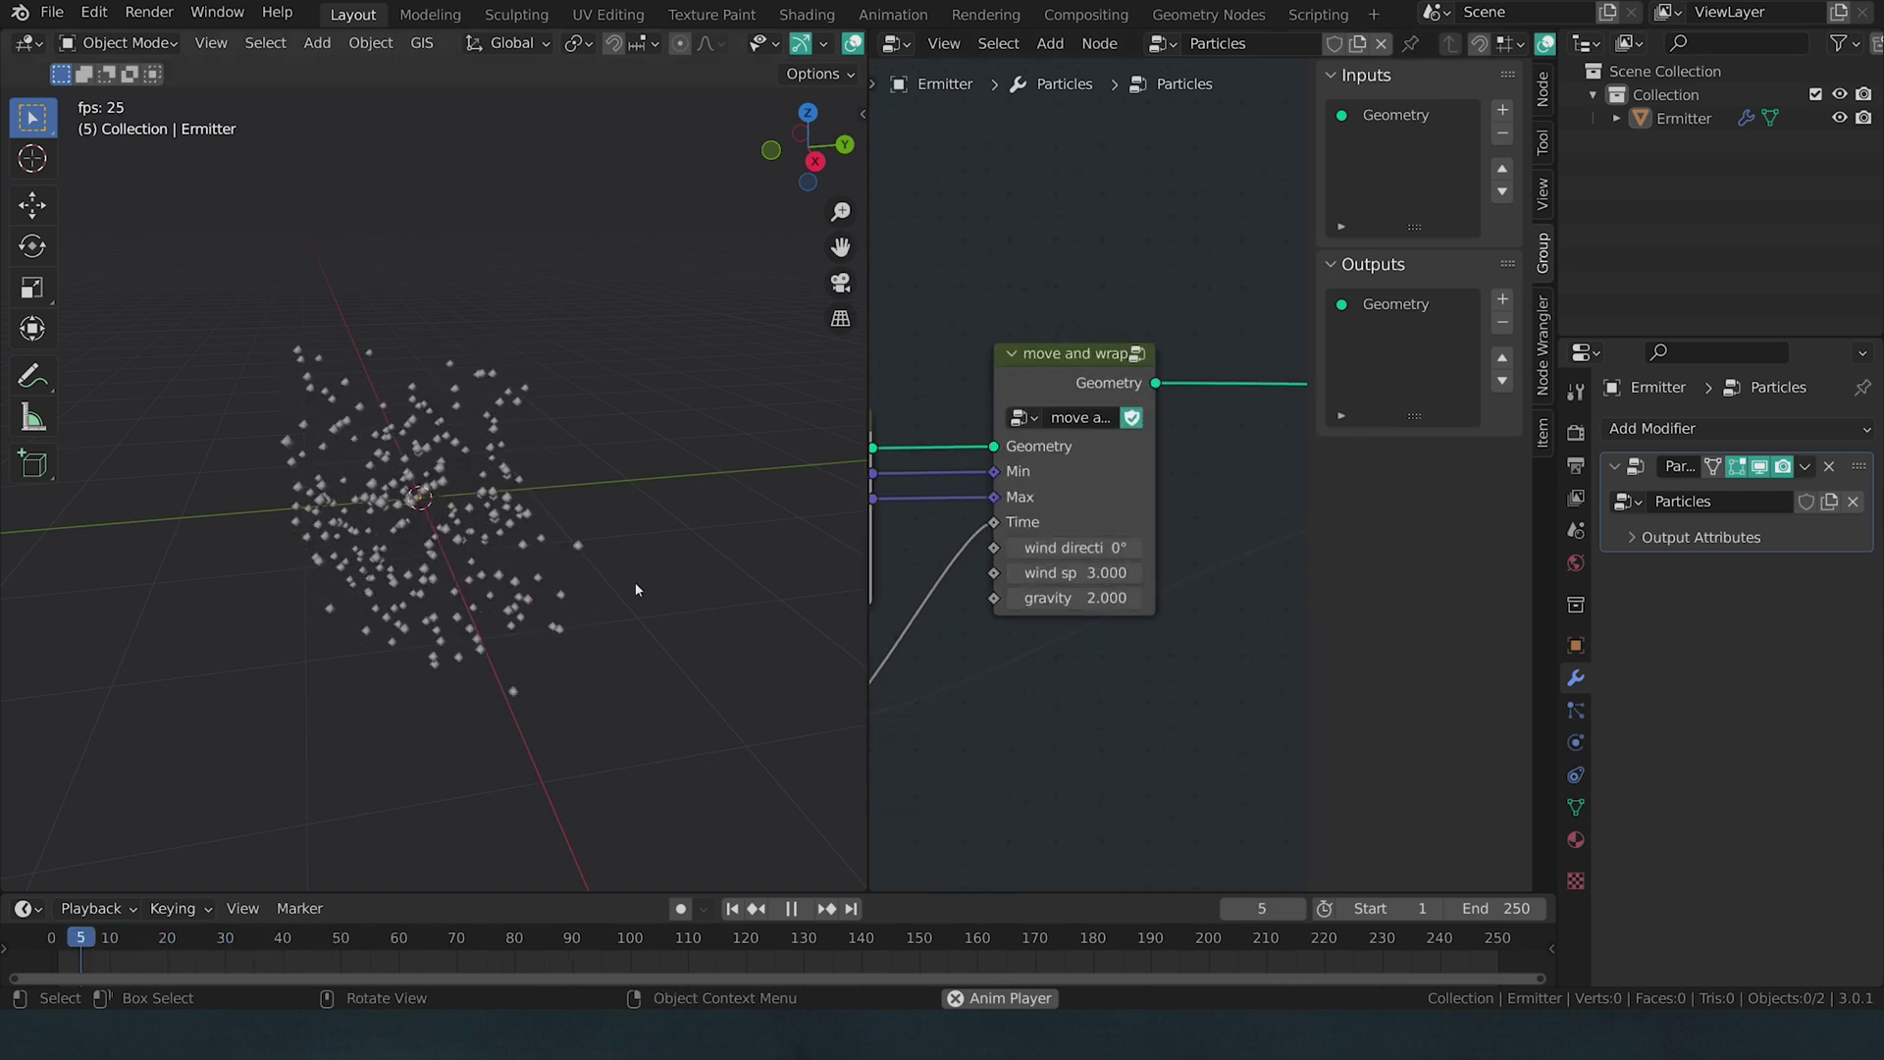